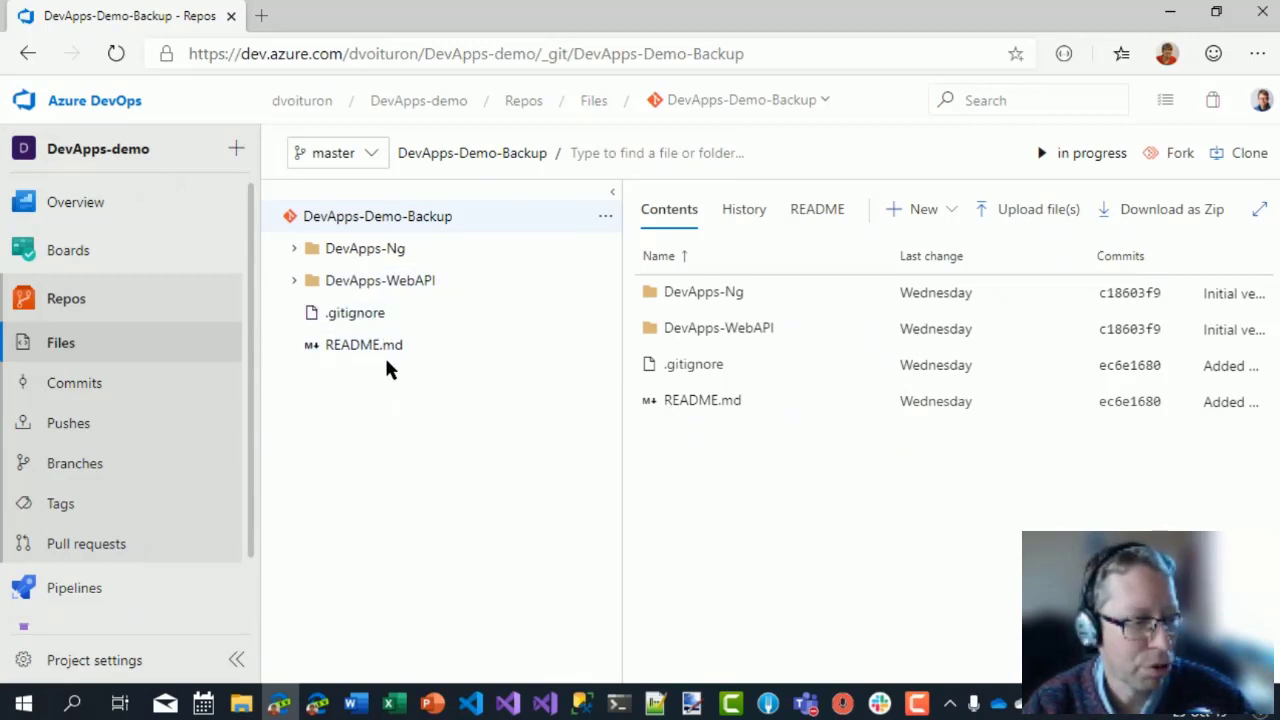
Expand the DevApps-WebAPI and DevApps-Ng folders in the DevApps-Demo-Backup repository to view their files.
click(297, 285)
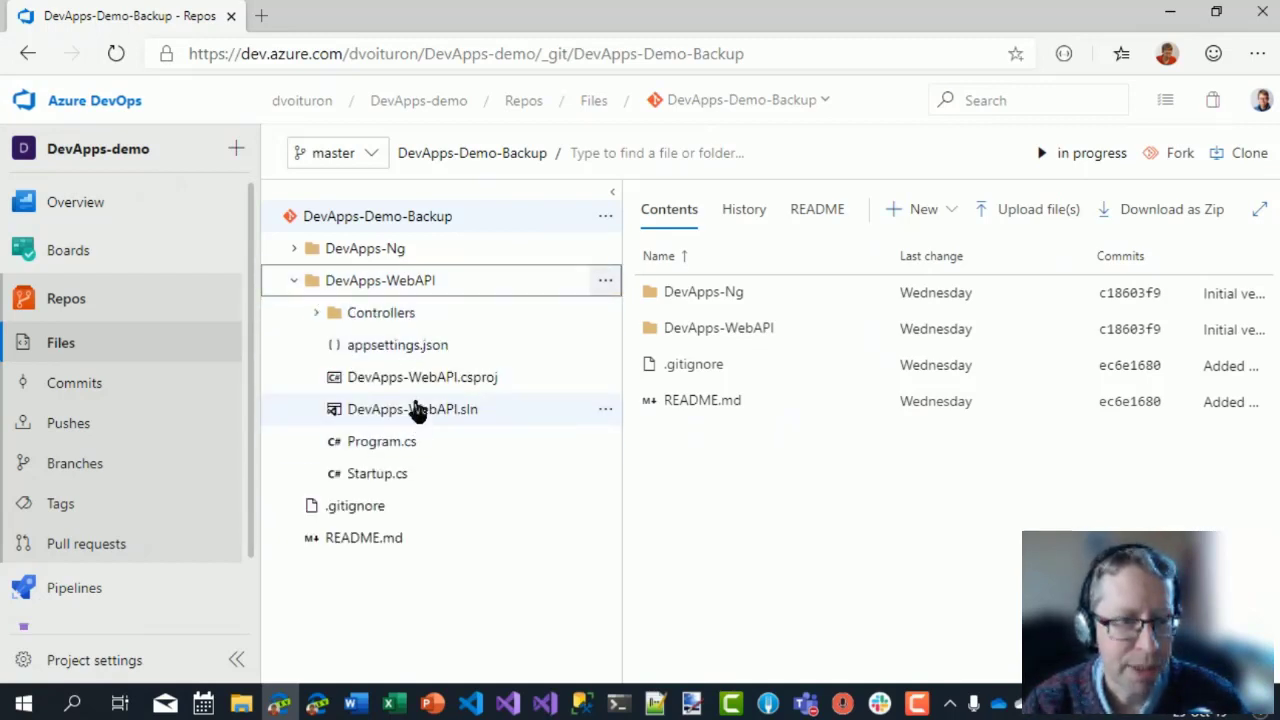
click(297, 252)
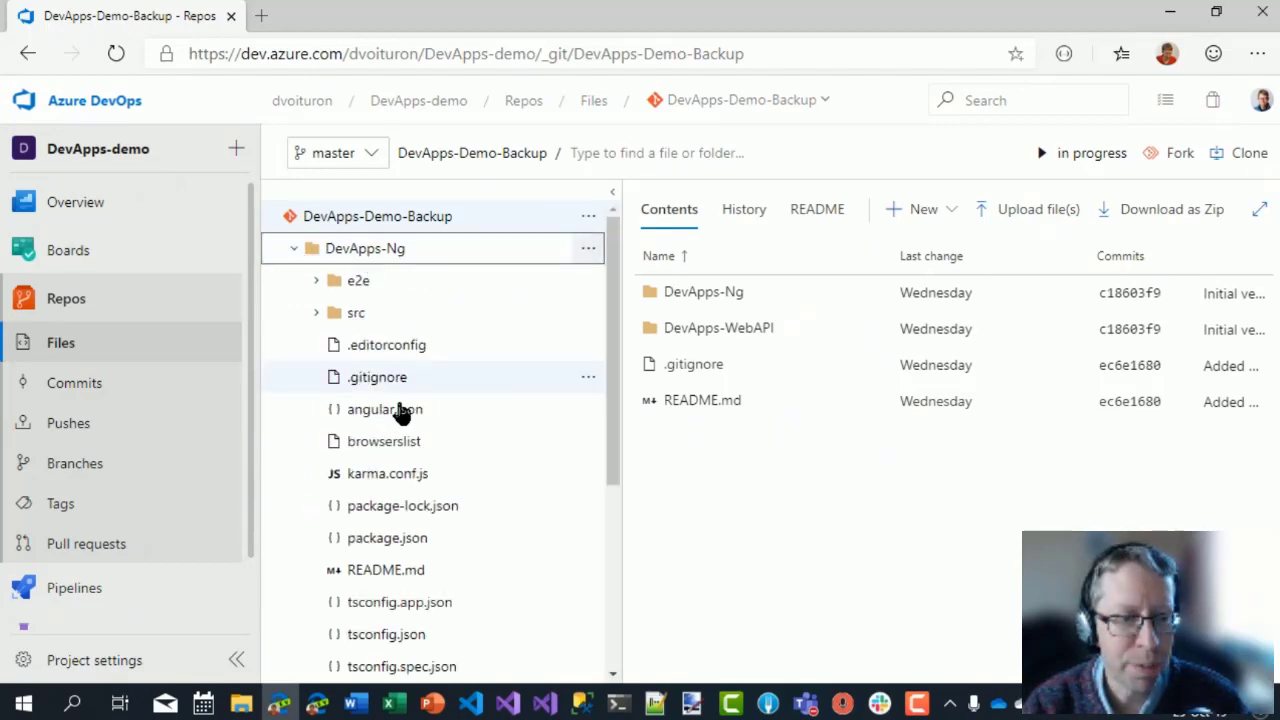
Switch to the DevApps-WebAPI solution in Visual Studio, narrow the Solution Explorer, and open ValuesController.cs from the Controllers folder.
click(508, 703)
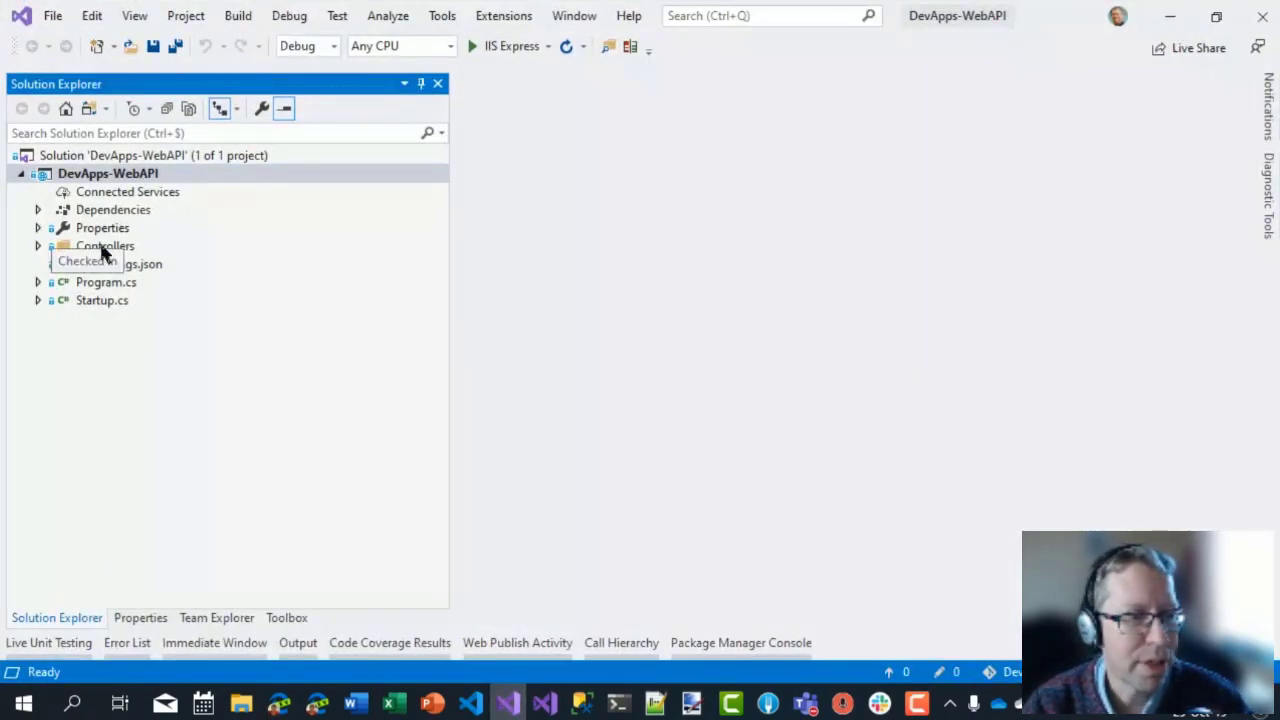
drag(449, 314, 328, 308)
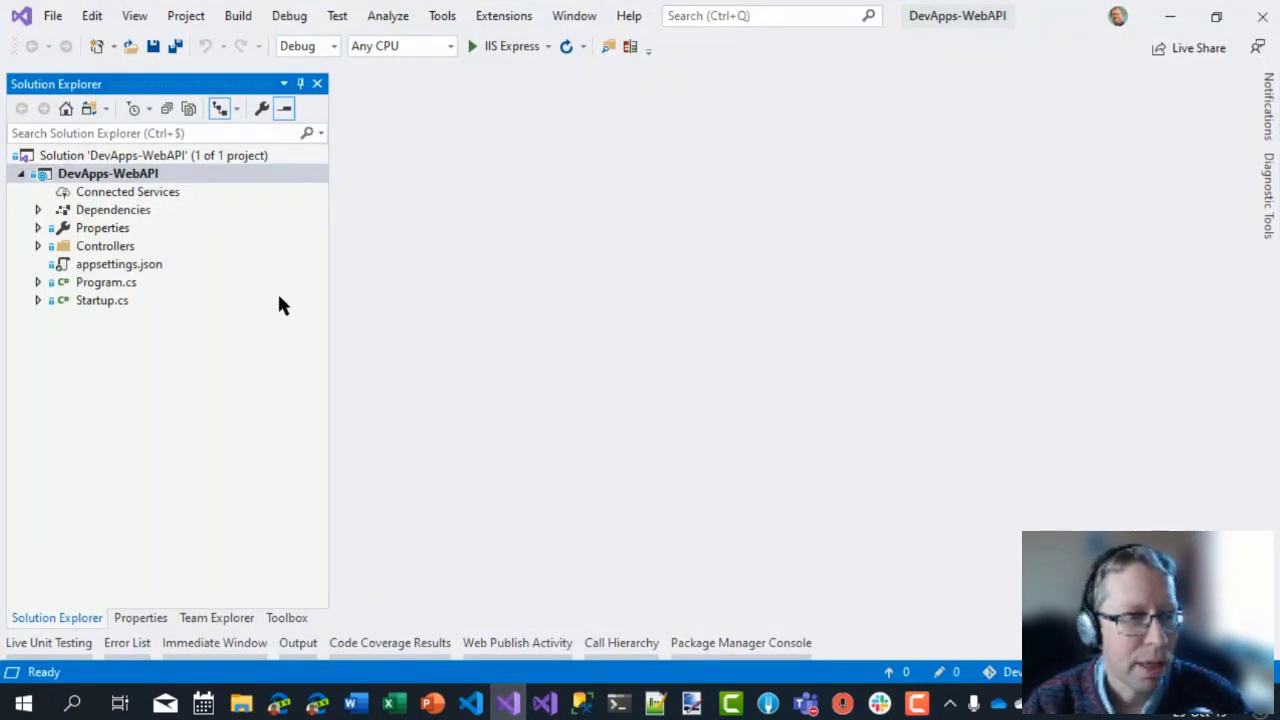
click(39, 247)
double_click(105, 264)
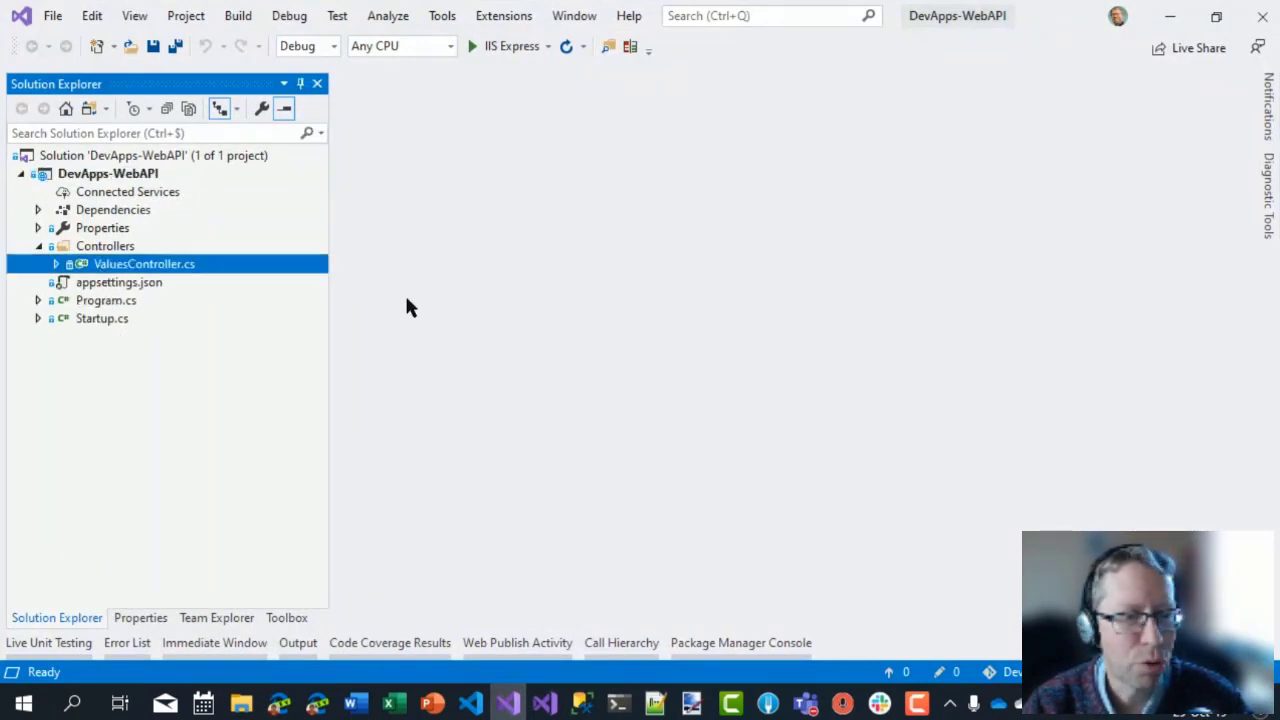
scroll(729, 537, down, 2)
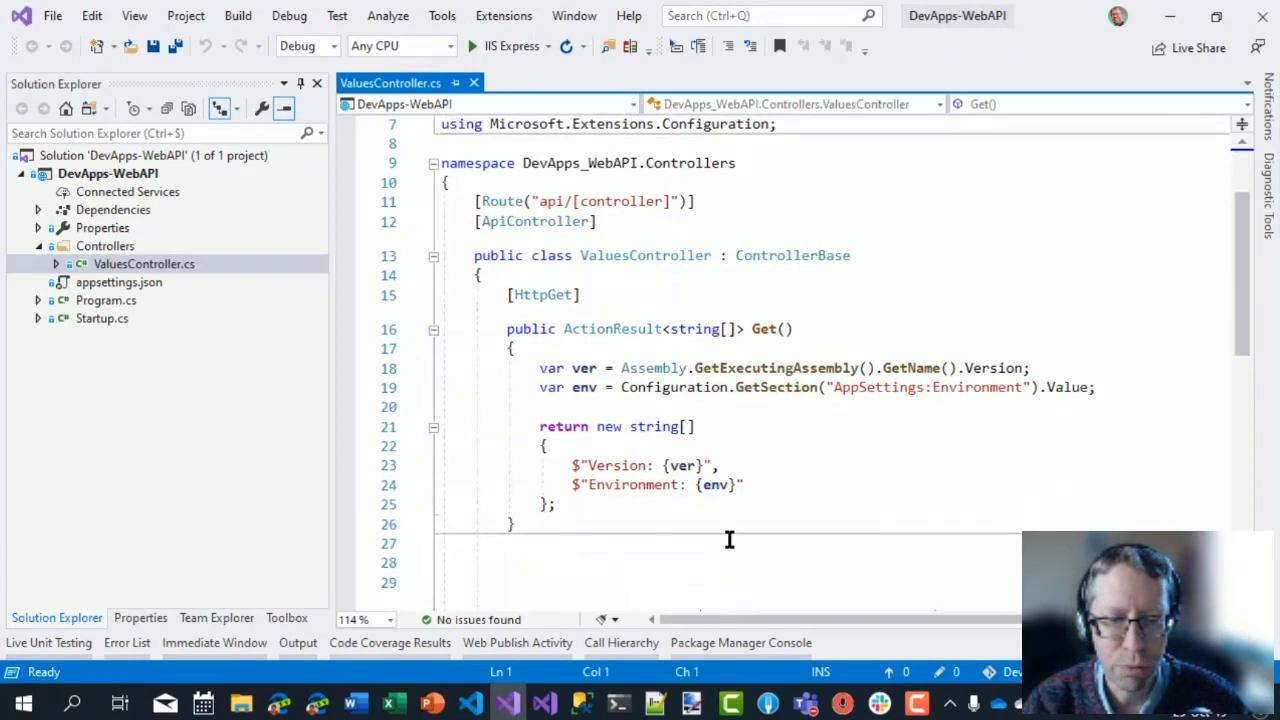
Examine the Version and Environment strings returned by the Get method and the expressions assigned to ver and env.
double_click(610, 466)
double_click(634, 487)
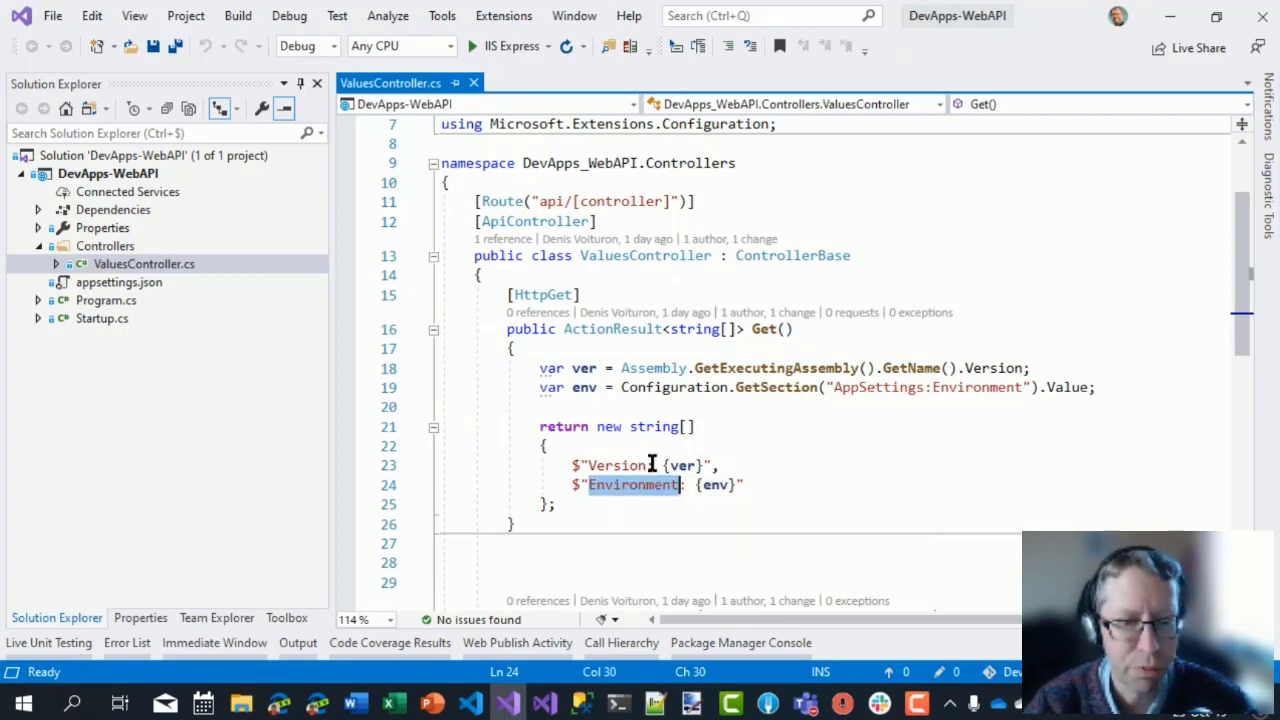
drag(620, 368, 1024, 375)
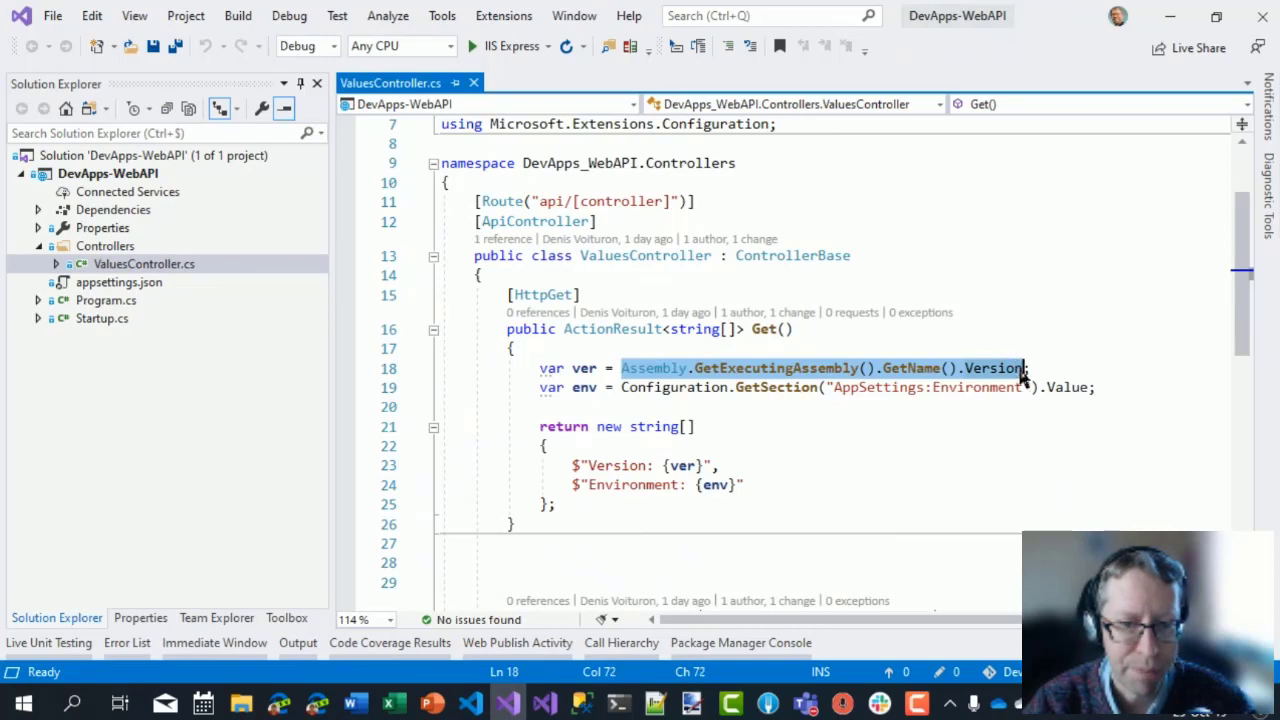
drag(621, 387, 1088, 387)
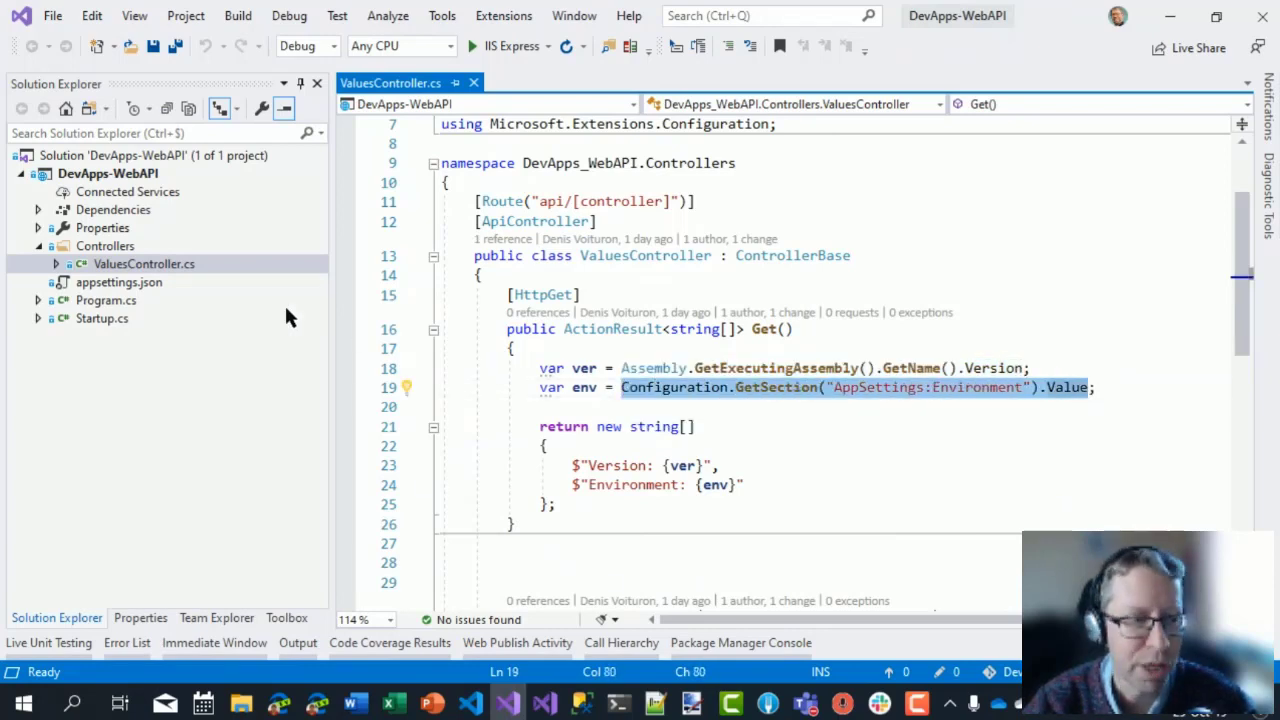
Open appsettings.json in the DevApps-WebAPI project and examine the Environment entry under AppSettings.
click(98, 285)
double_click(98, 285)
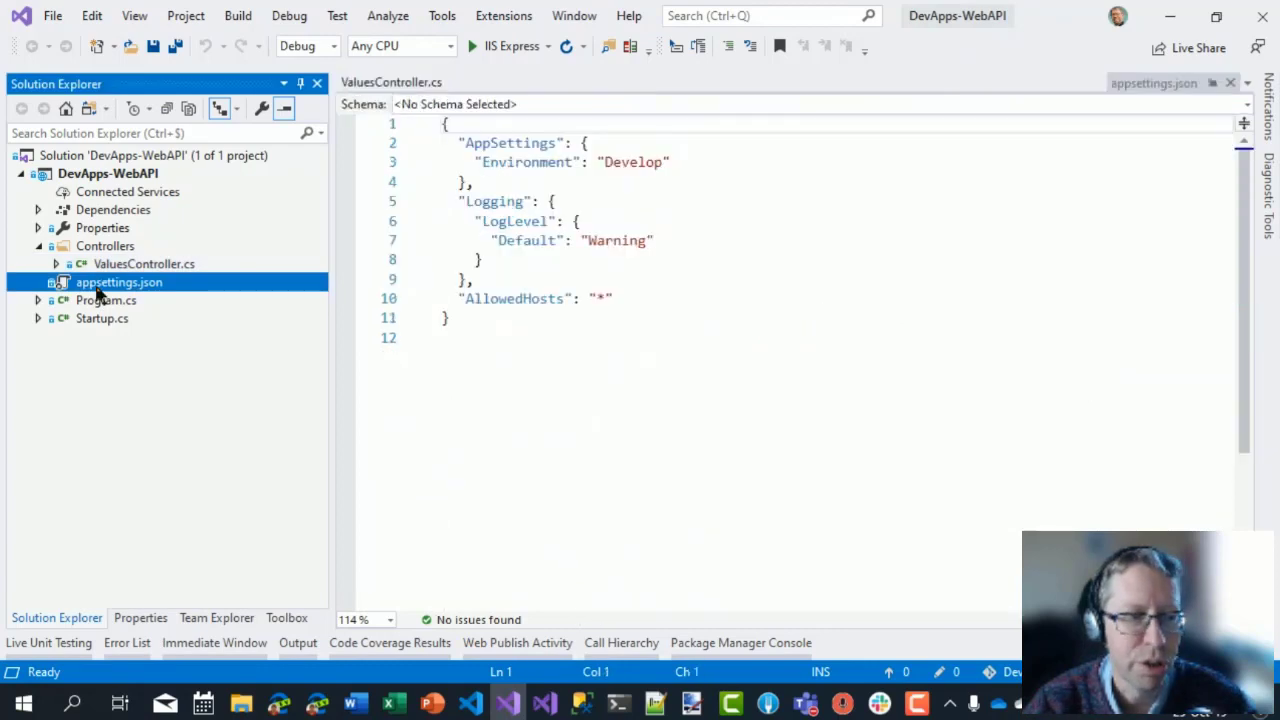
drag(481, 163, 571, 163)
click(612, 162)
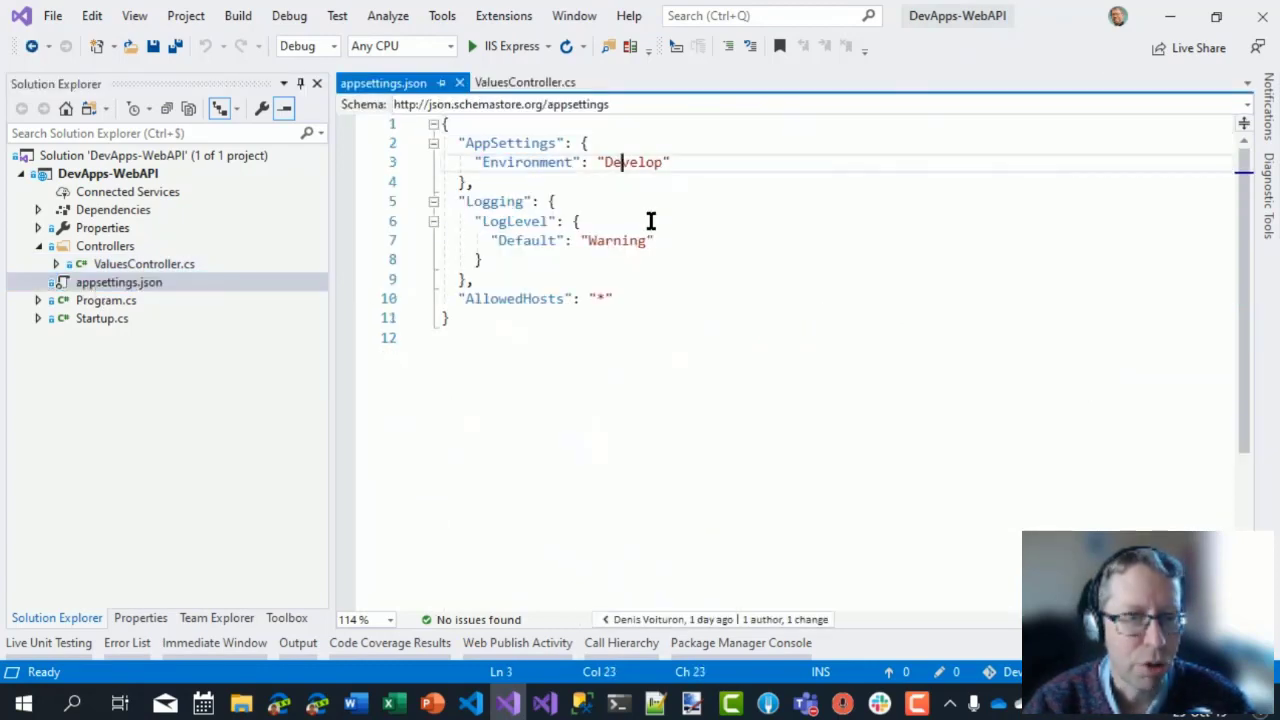
Compare how ValuesController.cs reads the environment setting with its definition in appsettings.json, ending in the controller file.
click(530, 83)
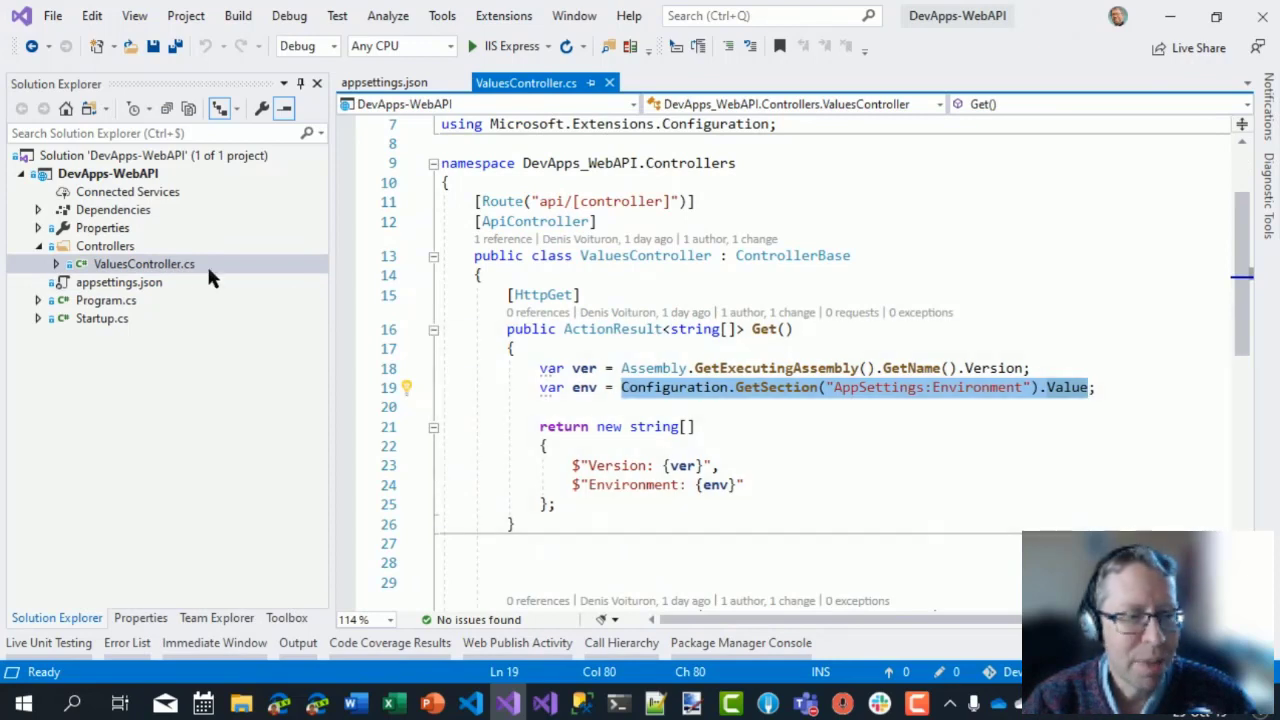
double_click(118, 285)
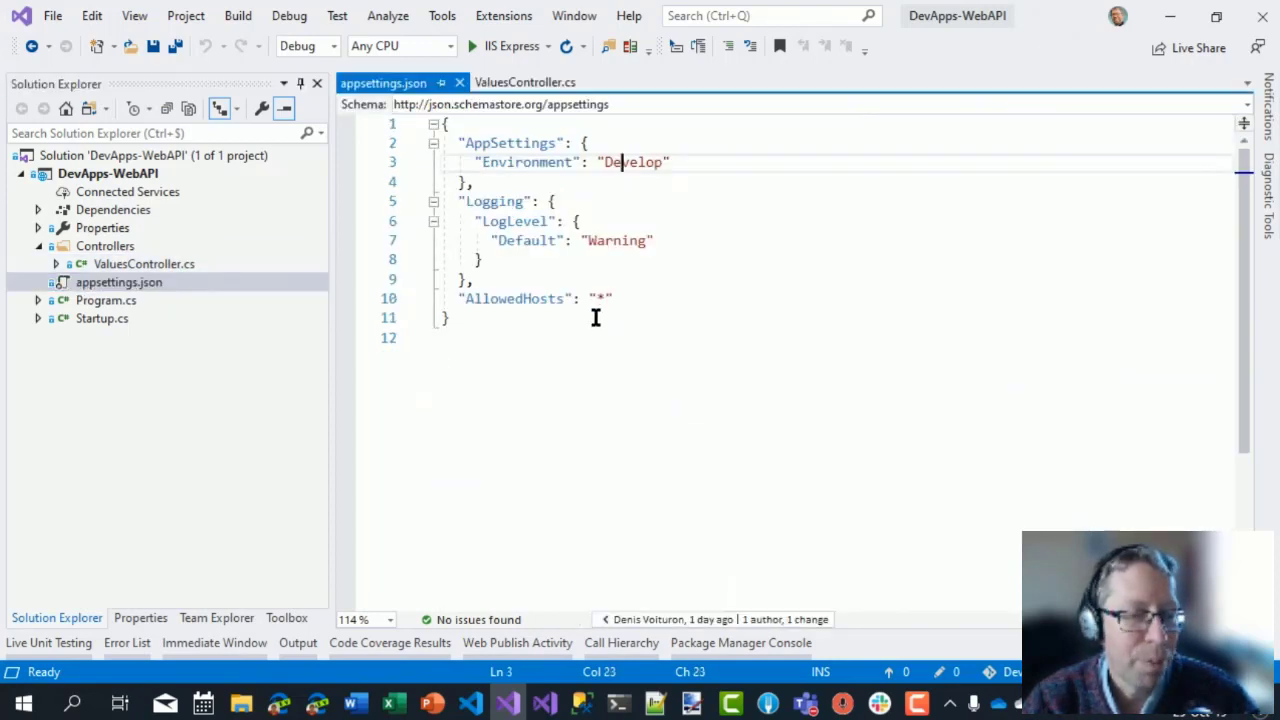
click(584, 278)
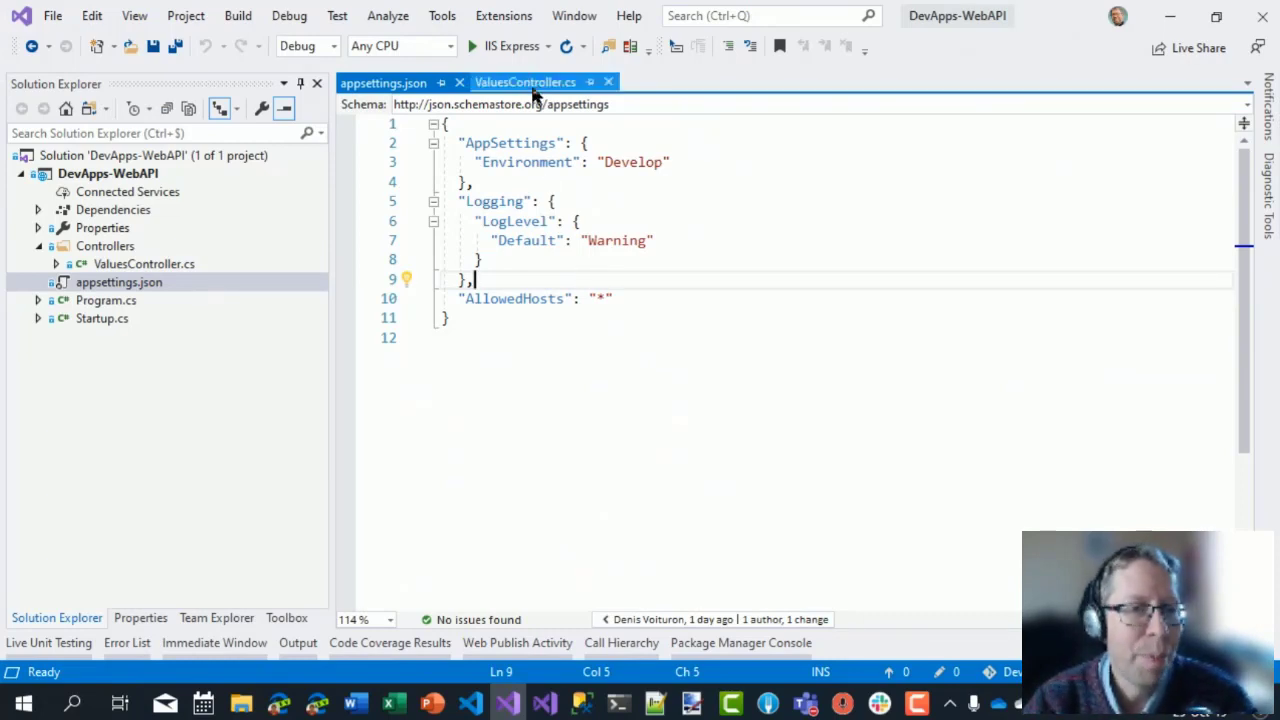
click(530, 83)
click(584, 276)
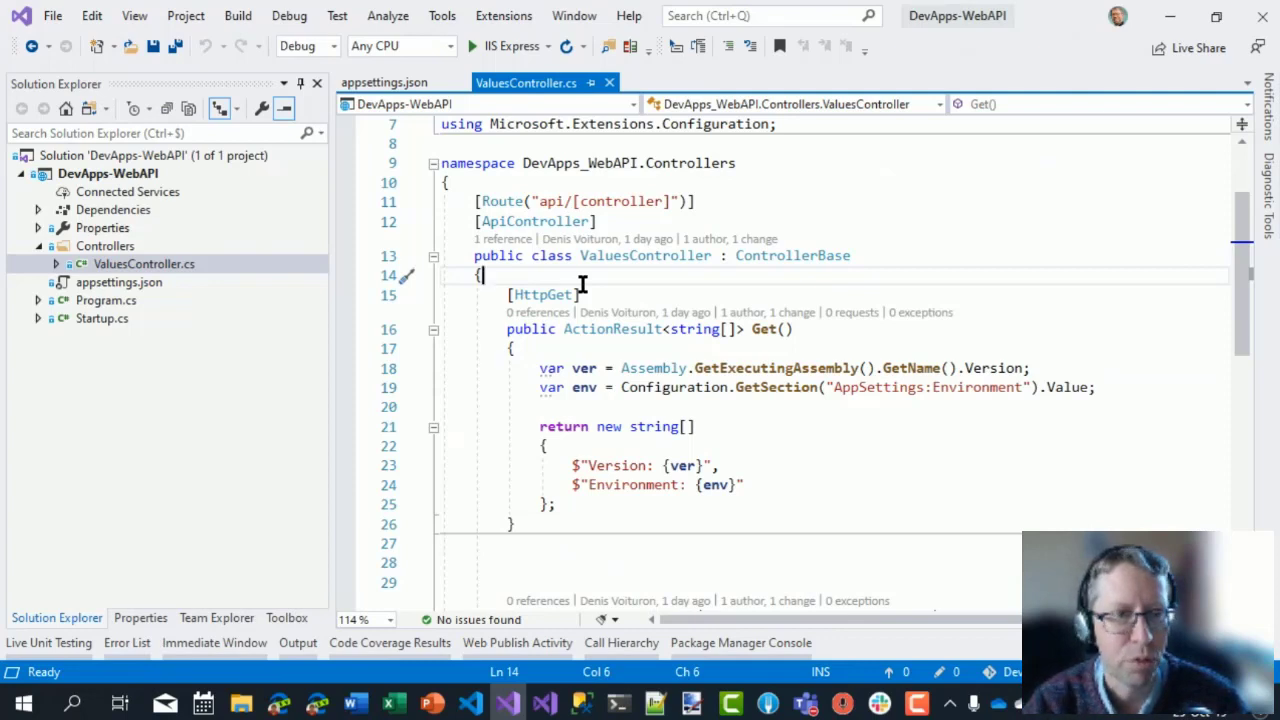
Review the Environment key in appsettings.json again and return to the array returned by Get in ValuesController.cs.
click(395, 85)
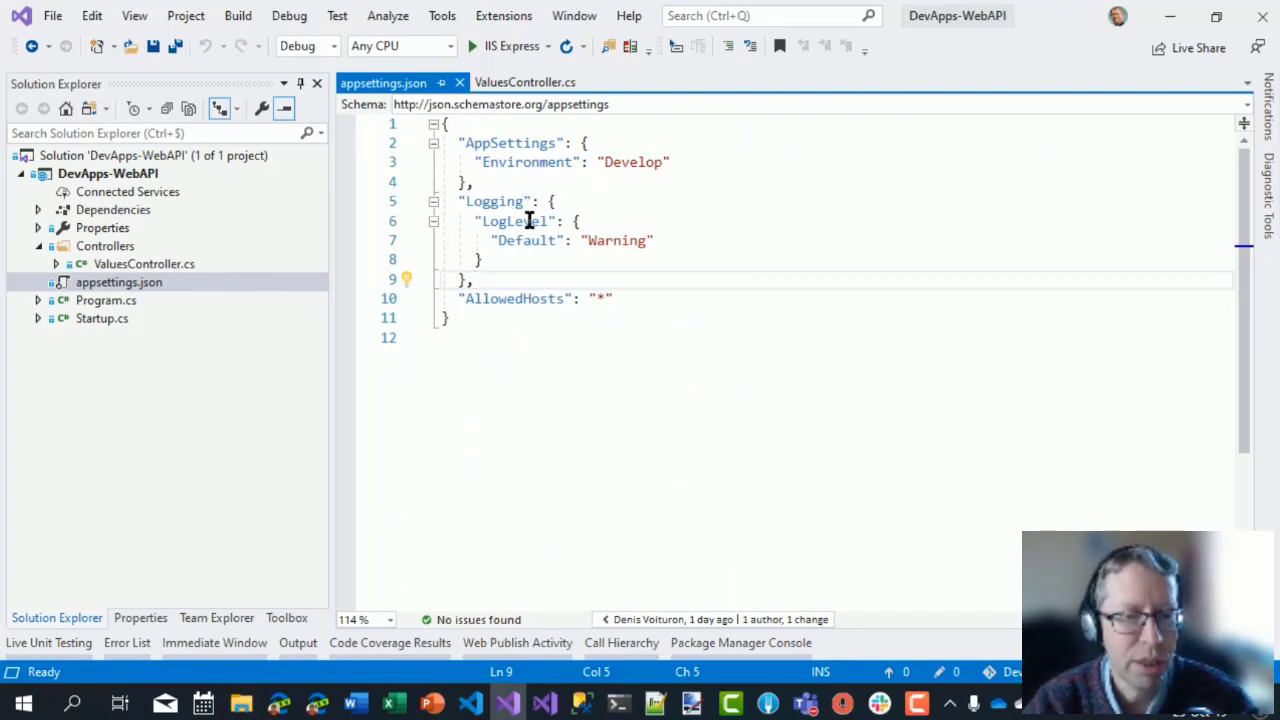
click(500, 163)
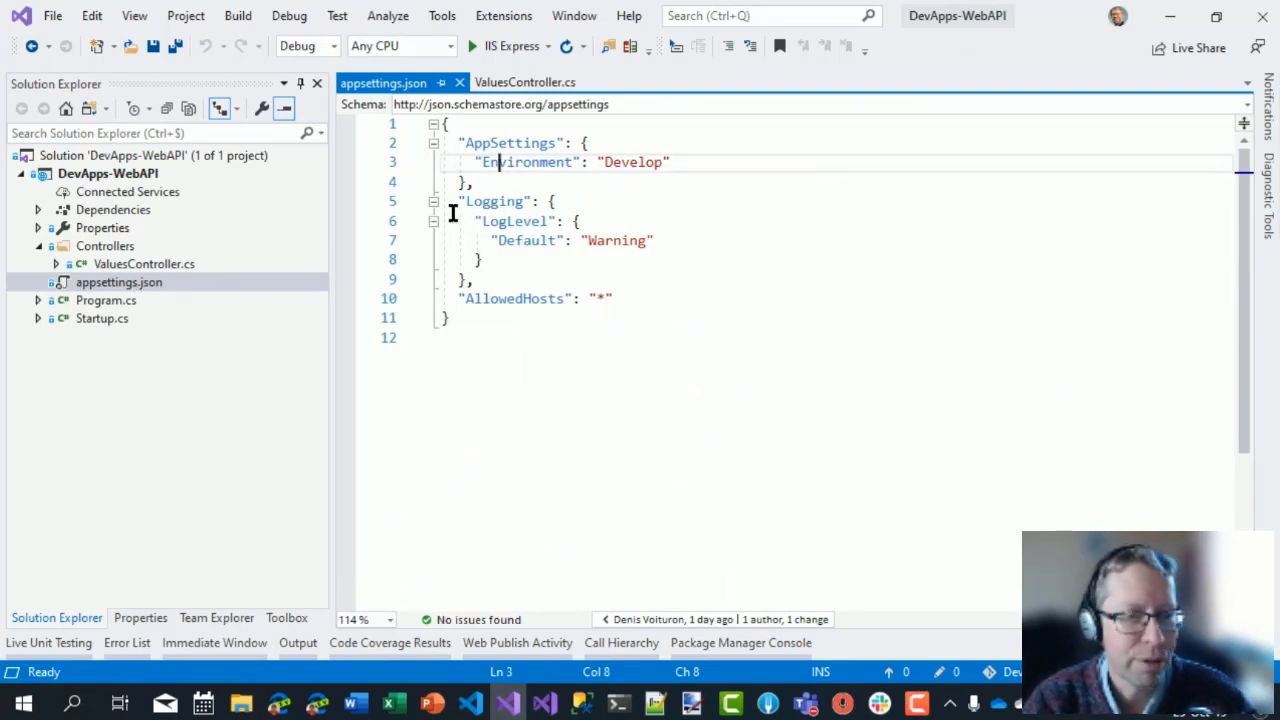
drag(483, 163, 573, 163)
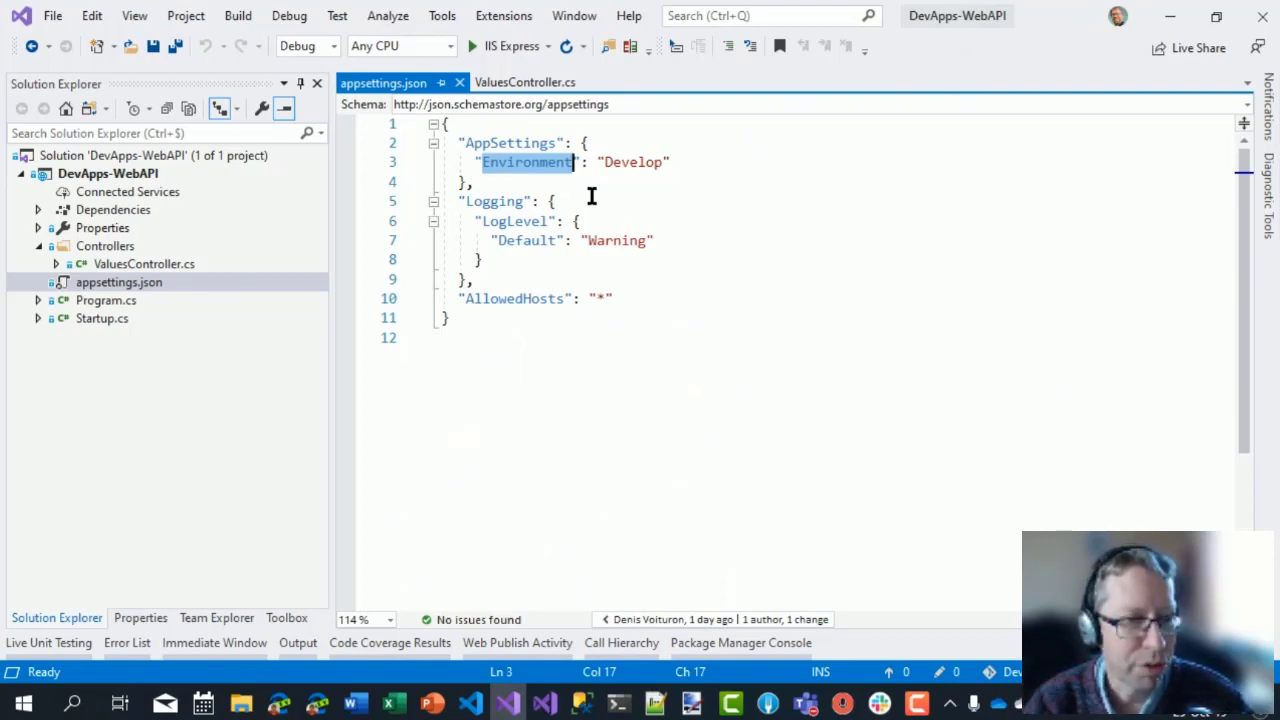
click(515, 164)
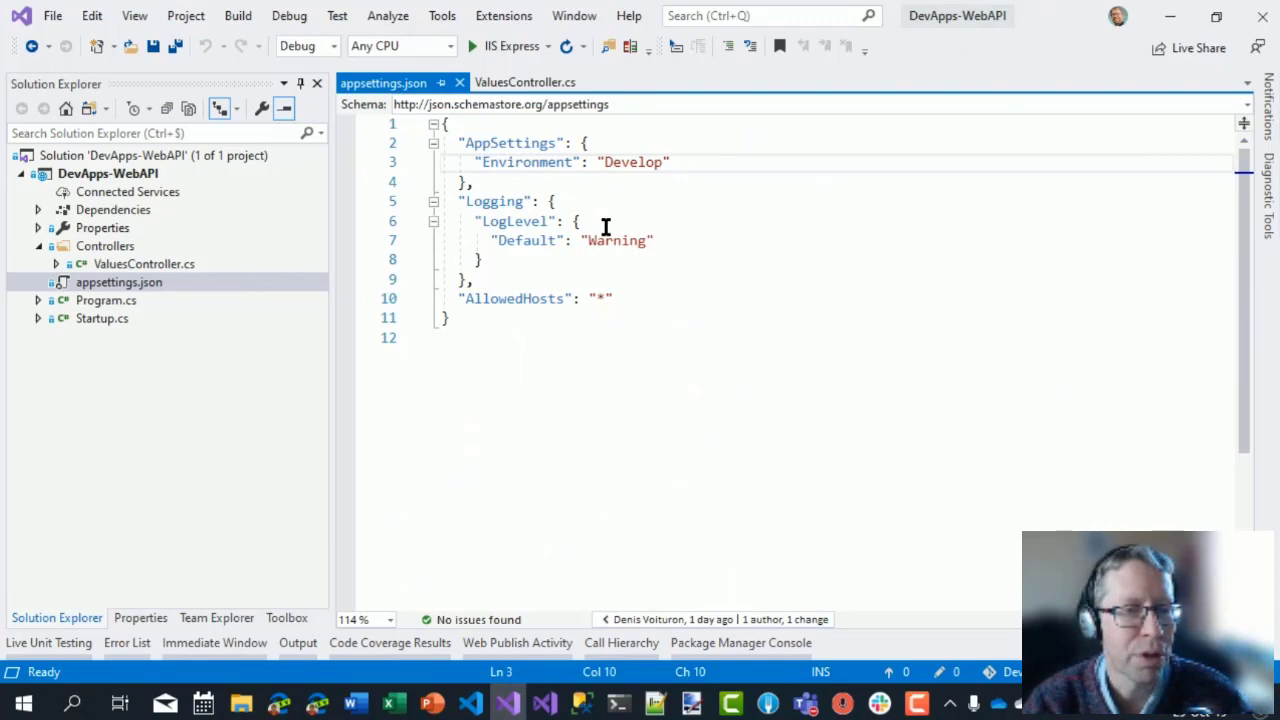
click(510, 84)
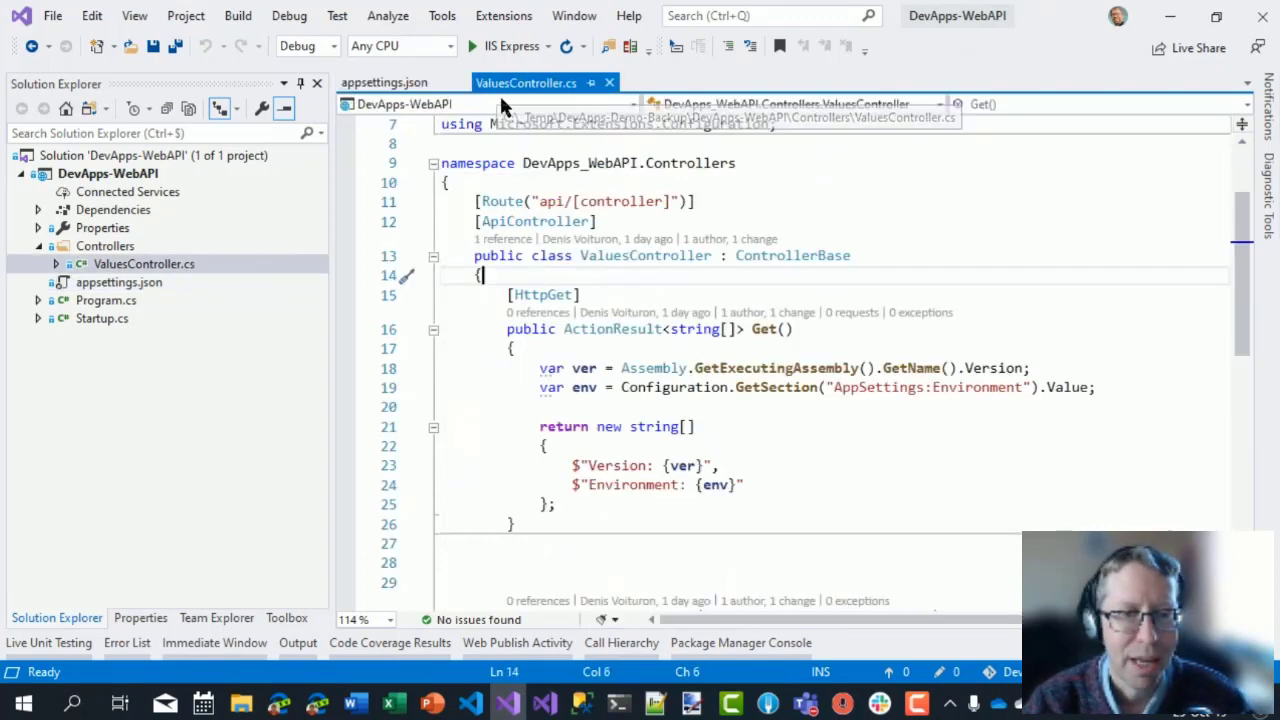
click(811, 465)
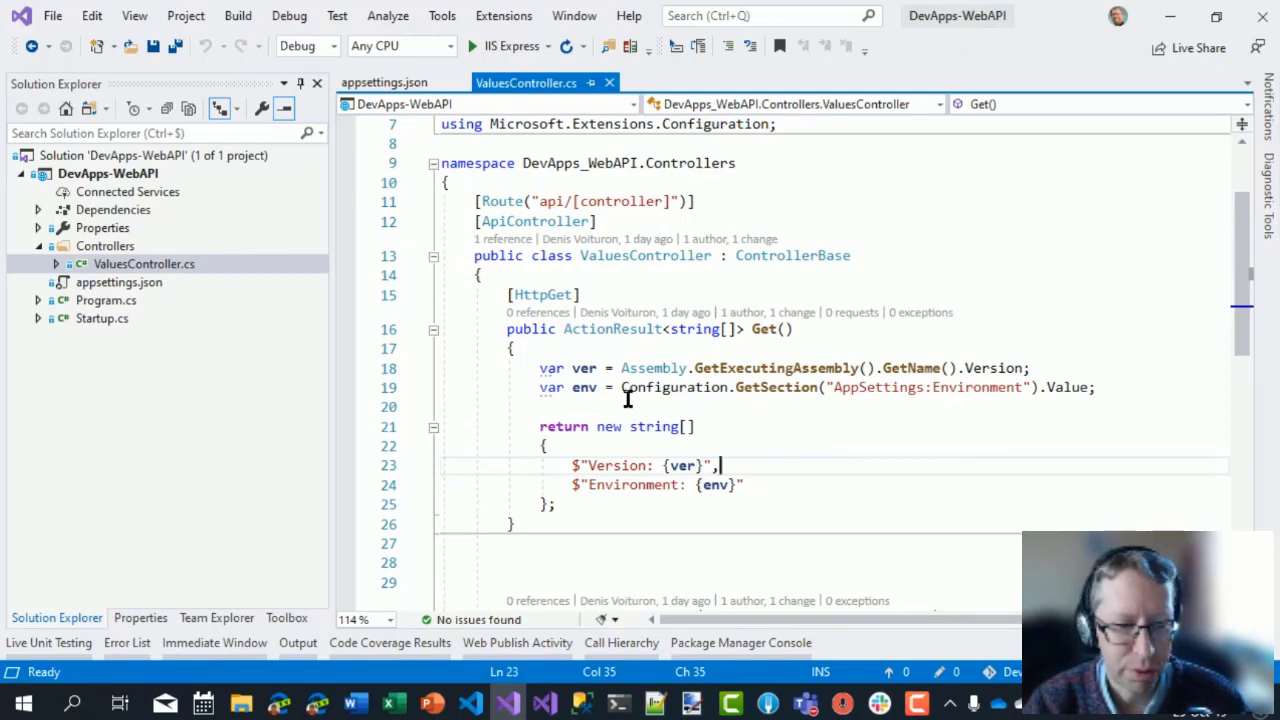
Switch to the DevApps-Ng window in Visual Studio Code and examine the Environment key and value in appsettings.json.
mouse_move(470, 703)
click(478, 644)
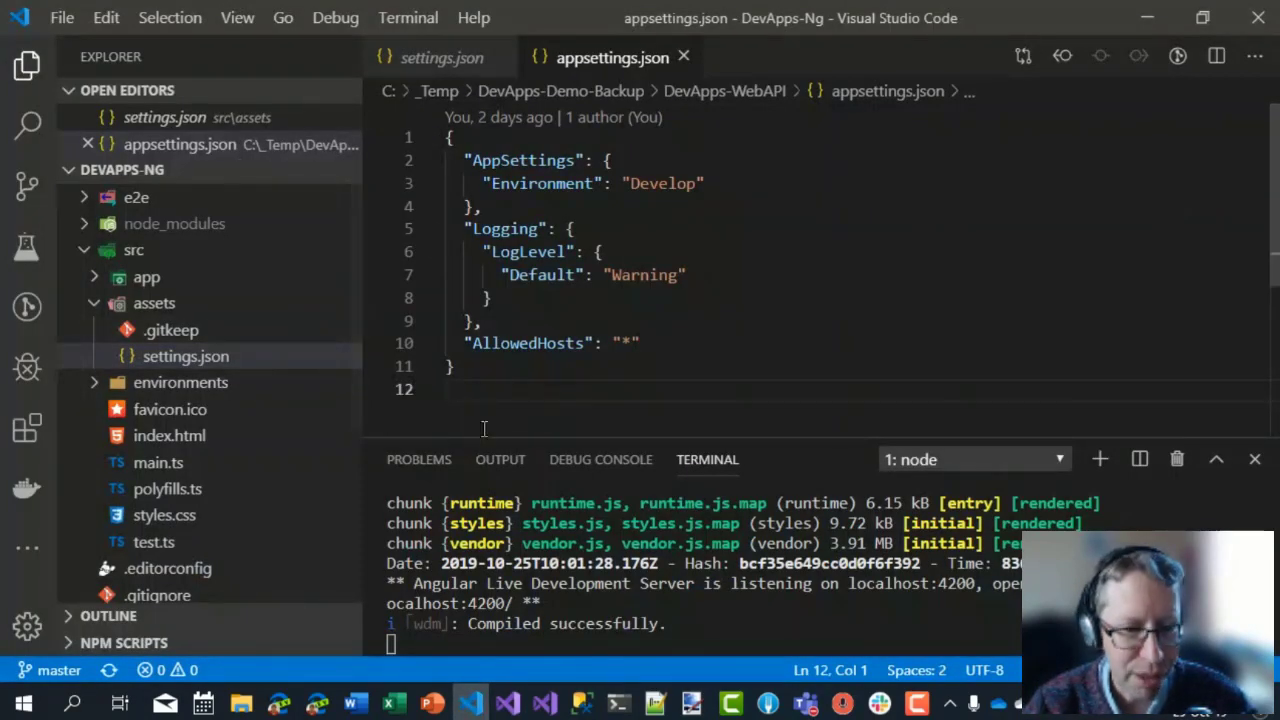
click(562, 369)
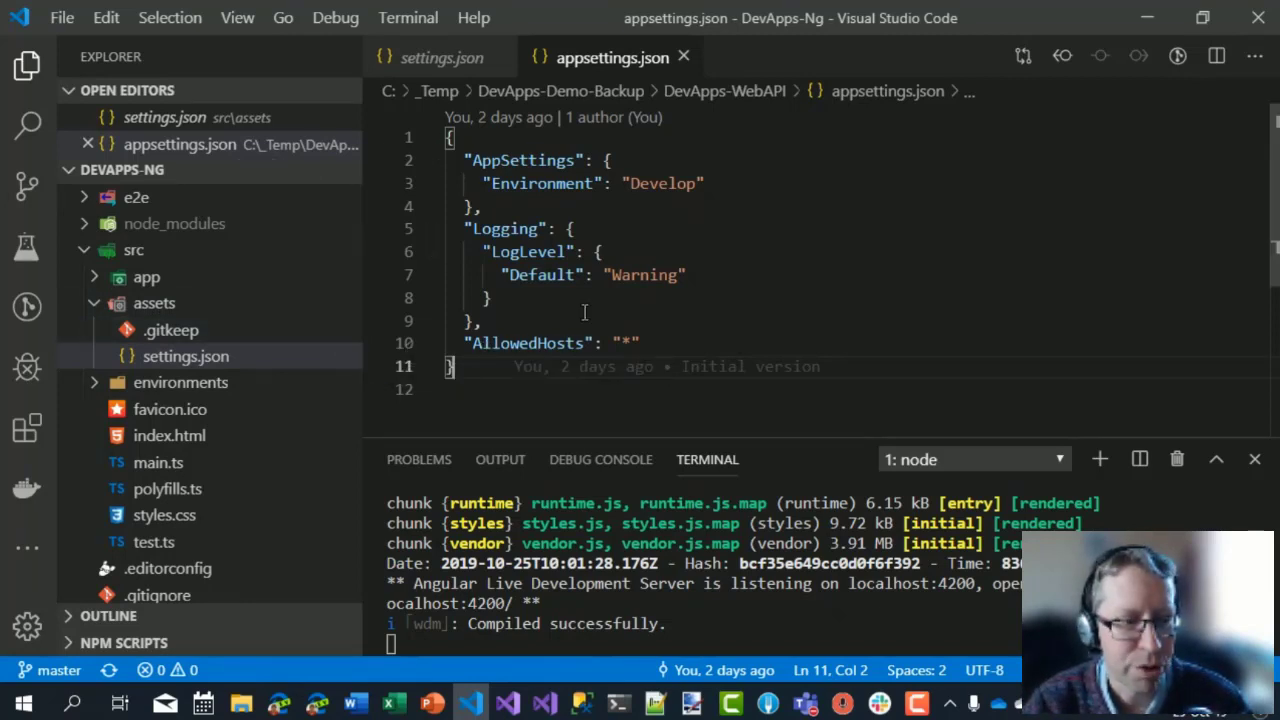
click(518, 185)
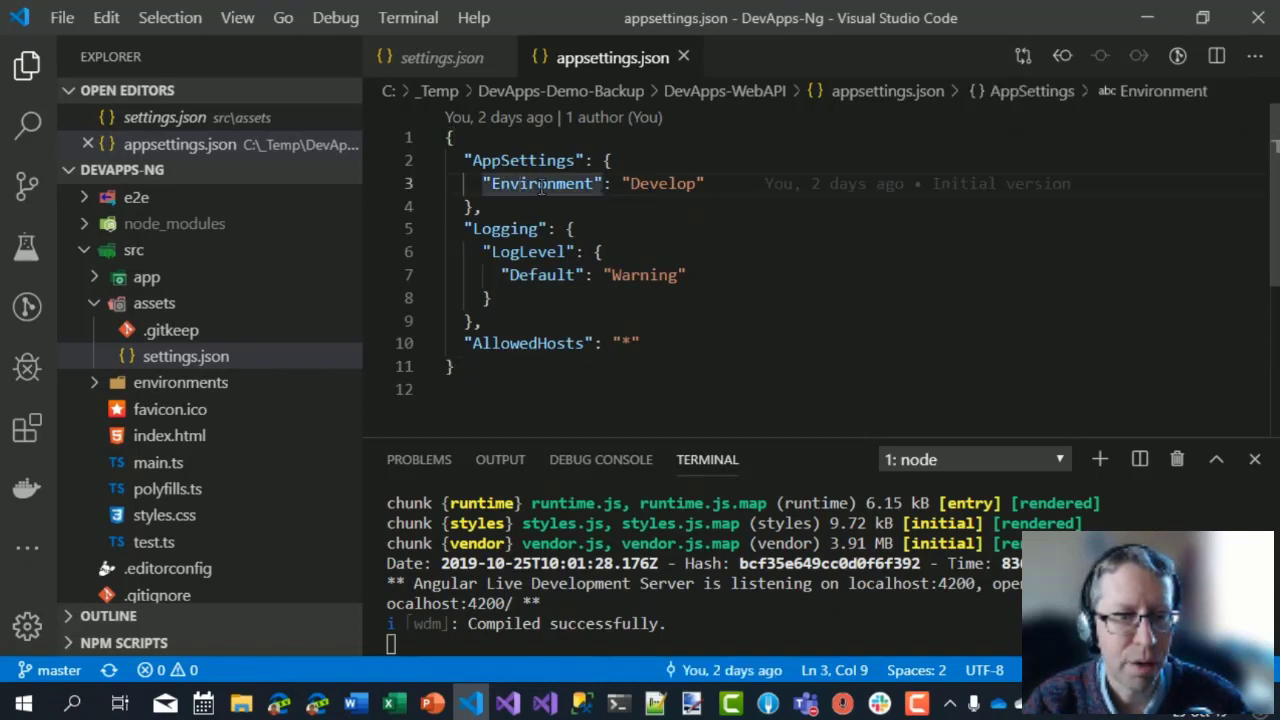
drag(631, 184, 697, 184)
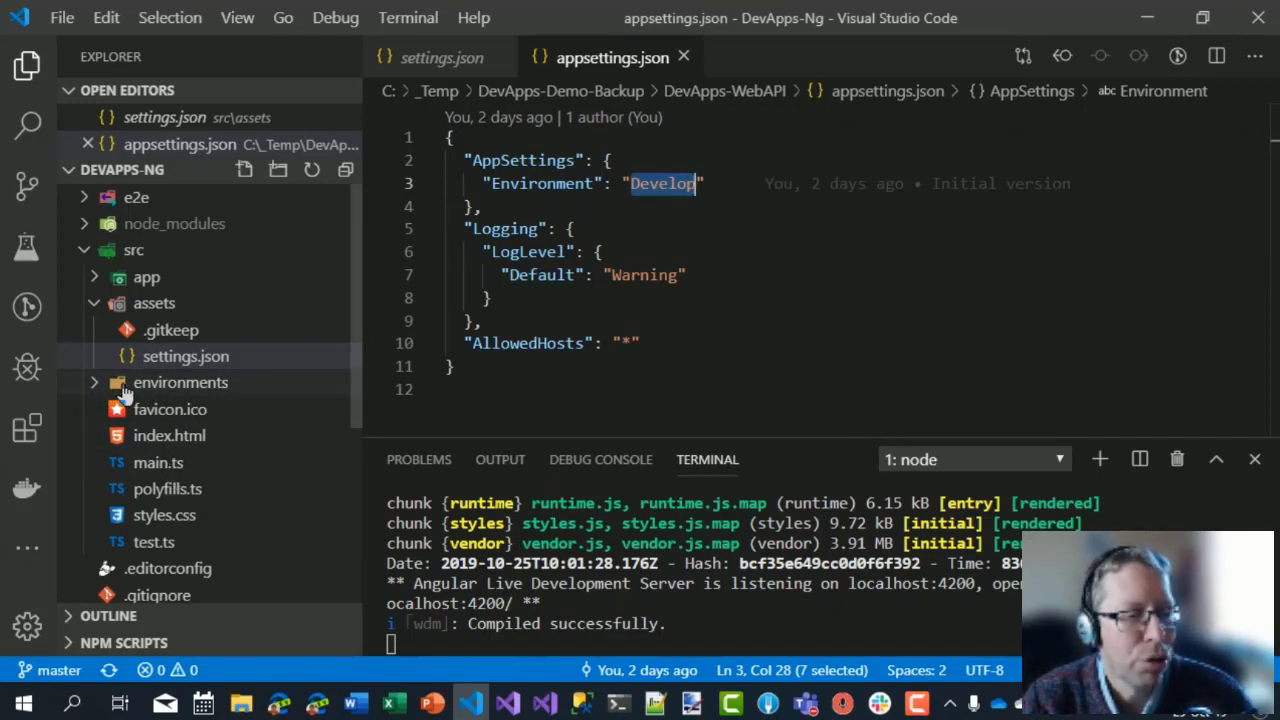
Expand the src/app folder of the Angular project and open app.component.ts.
click(106, 280)
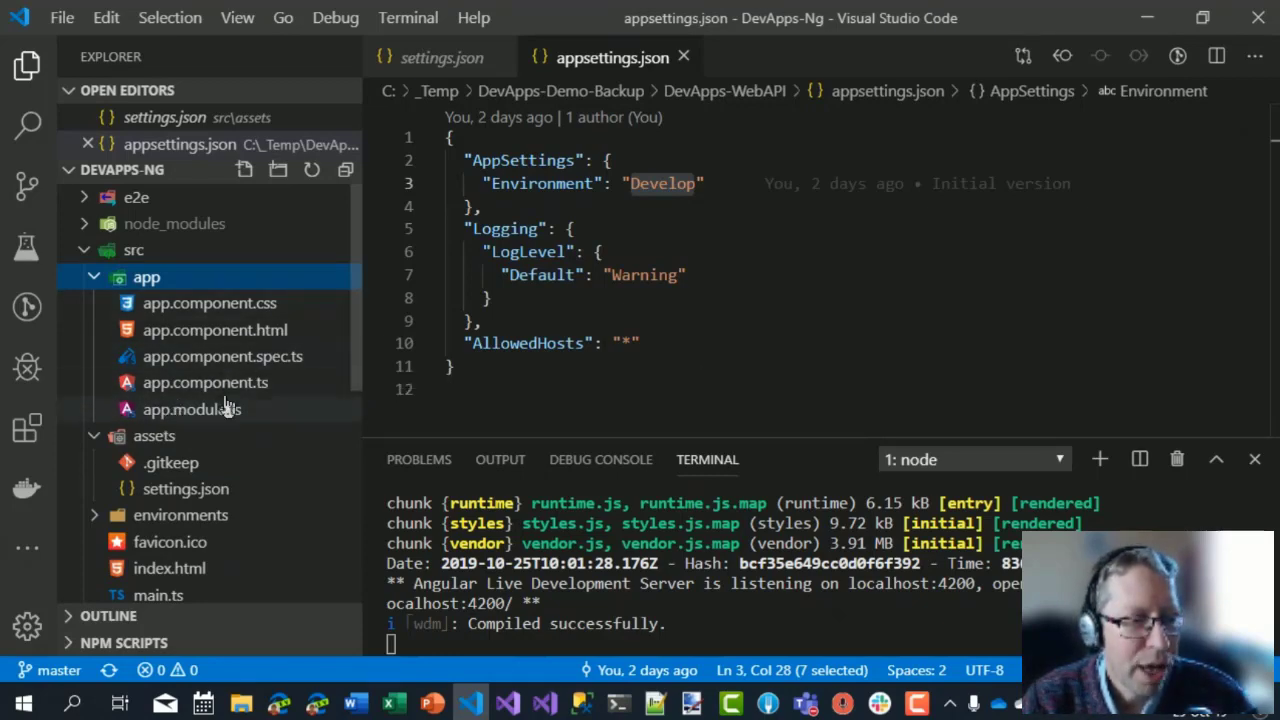
click(210, 383)
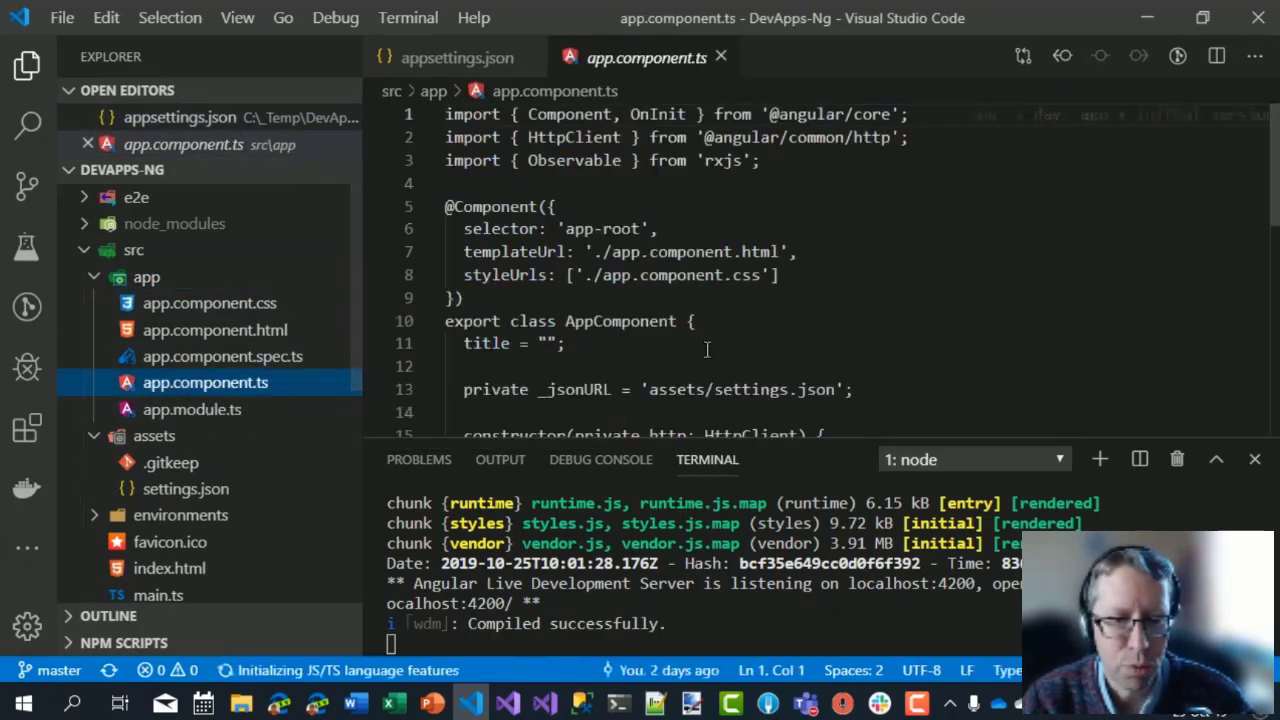
scroll(728, 345, down, 1)
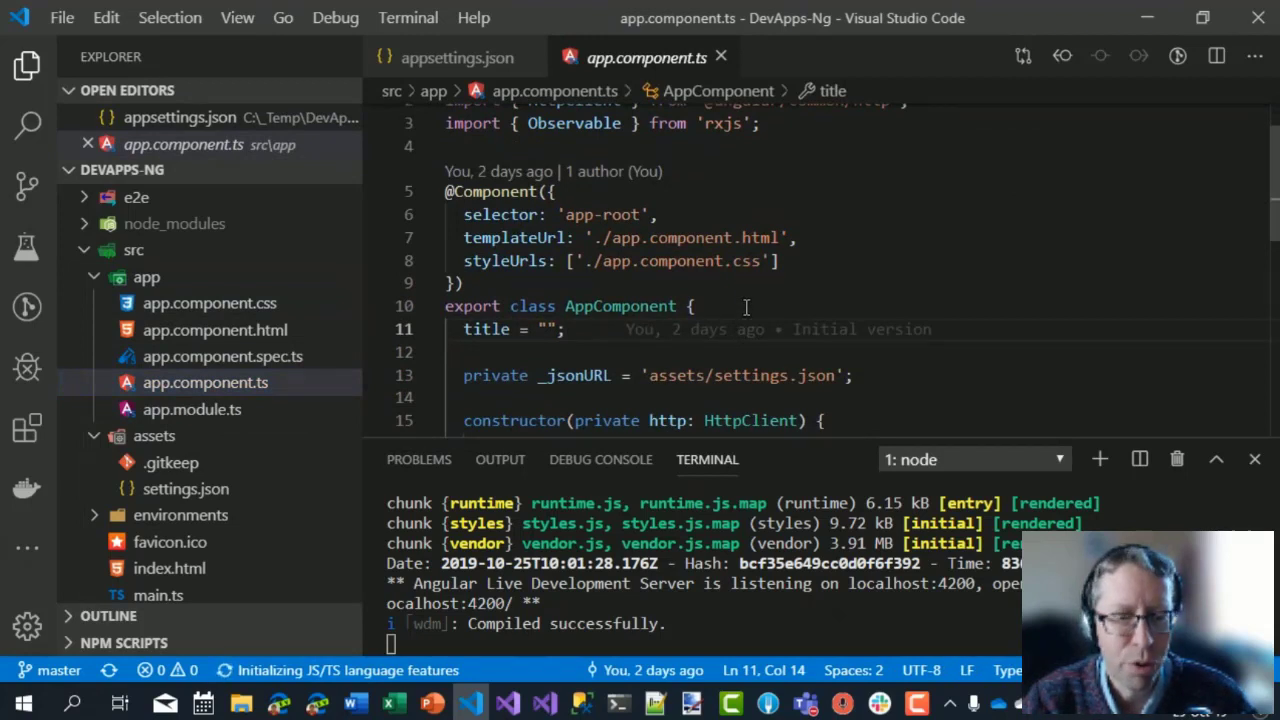
Examine the AppComponent constructor, including its HttpClient parameter and the title built from data.Version.
scroll(686, 267, down, 2)
double_click(727, 300)
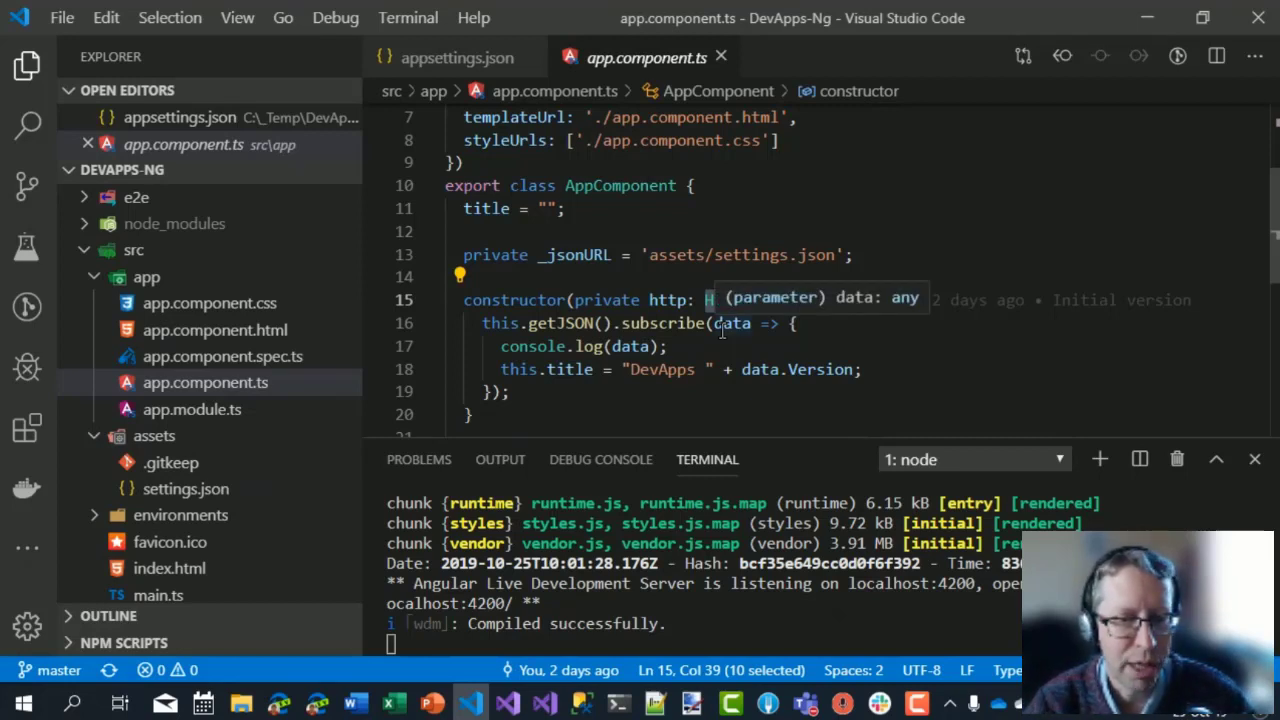
click(862, 370)
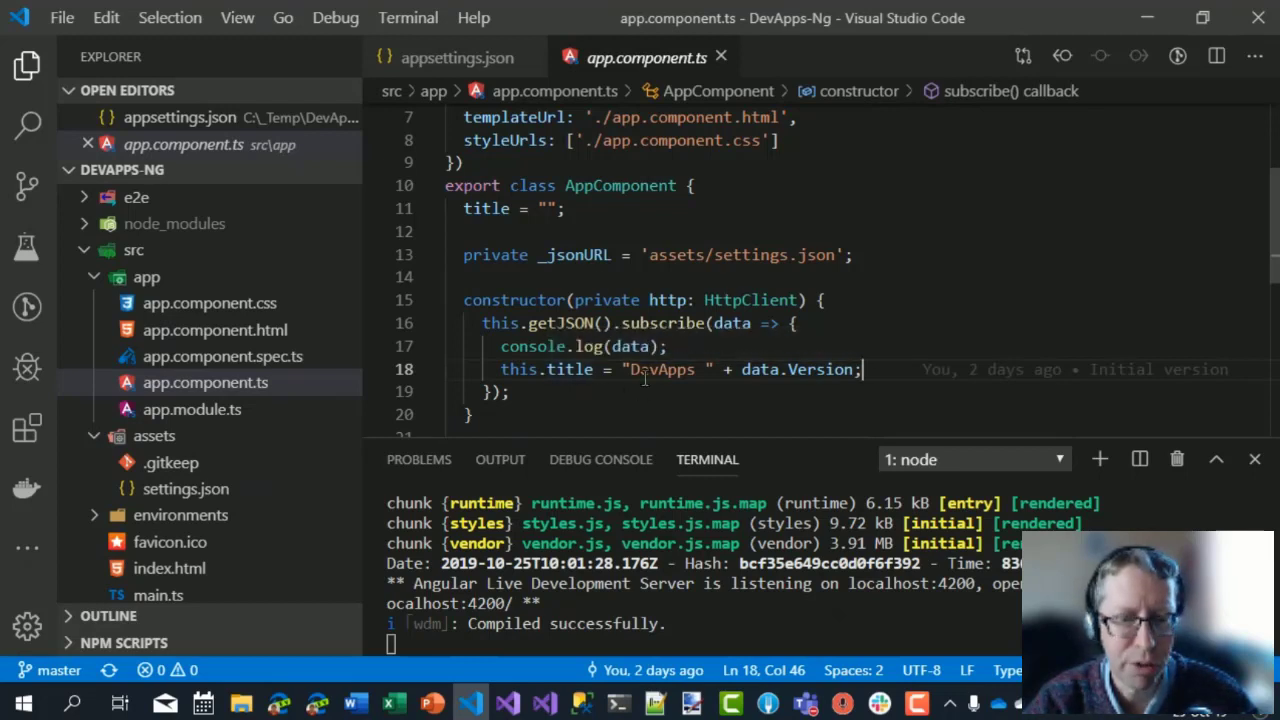
click(780, 372)
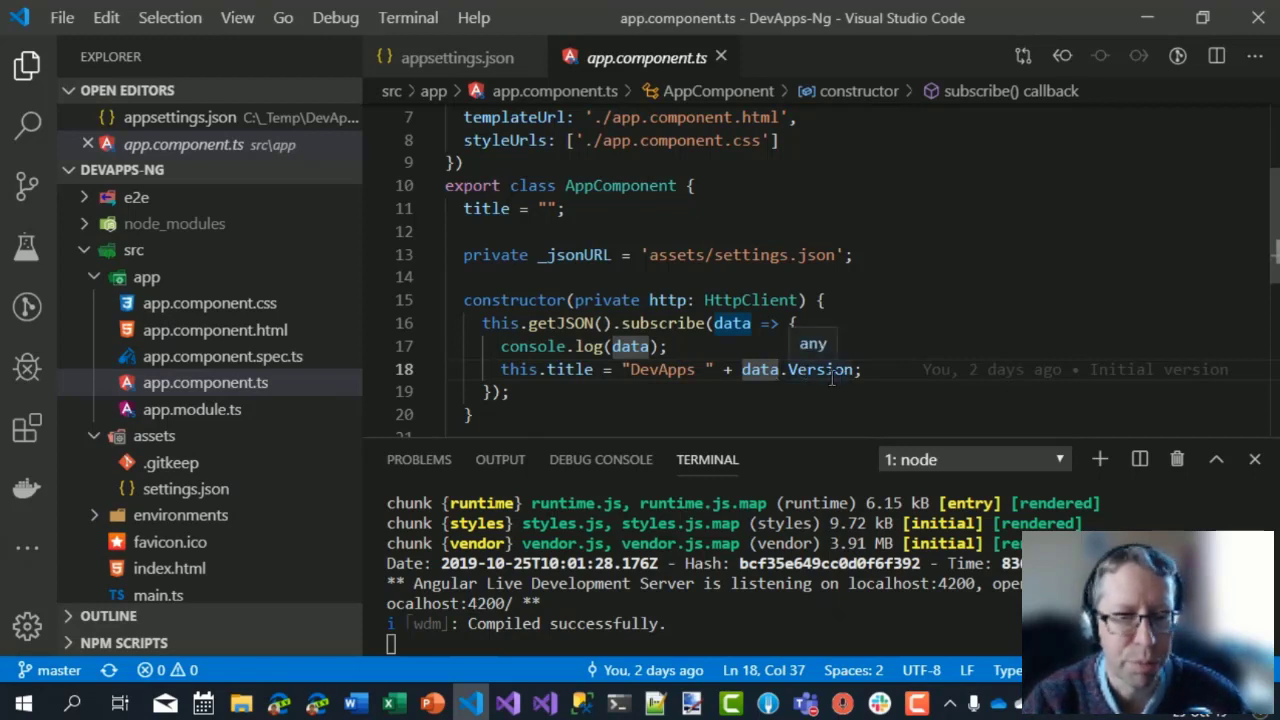
click(800, 392)
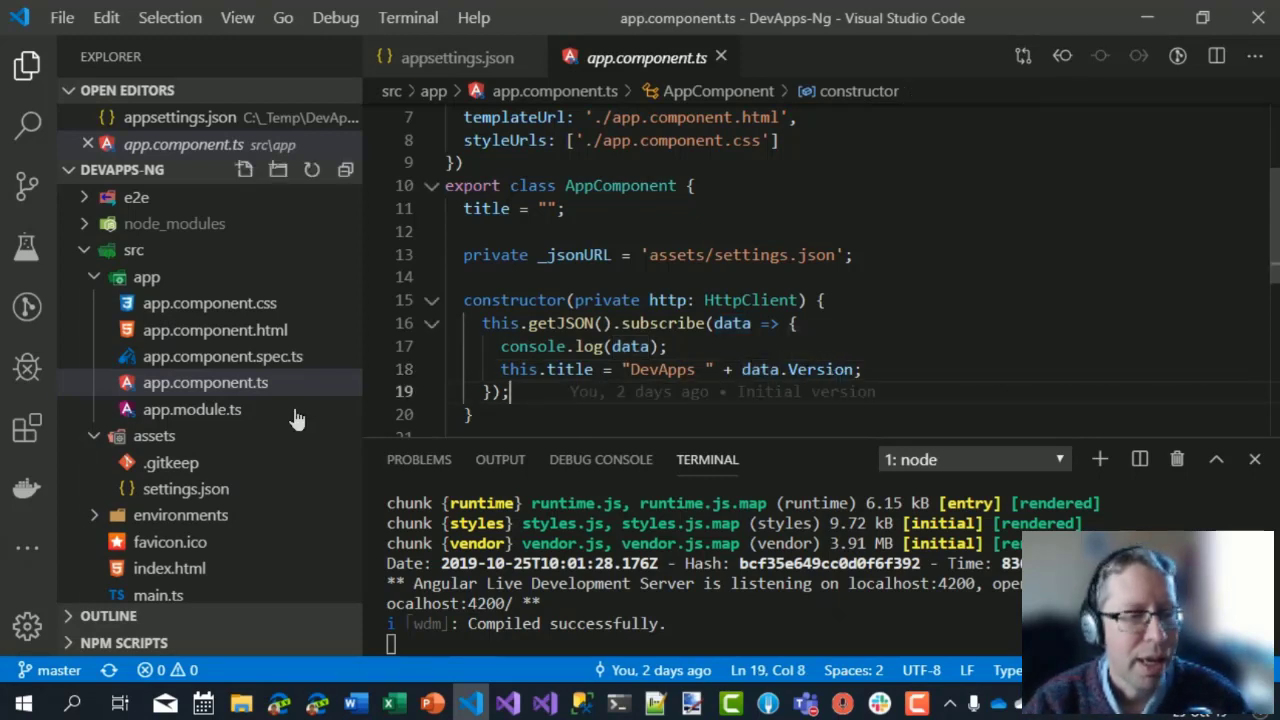
Expand the environments folder to view its files and return to the console.log line in app.component.ts.
click(97, 516)
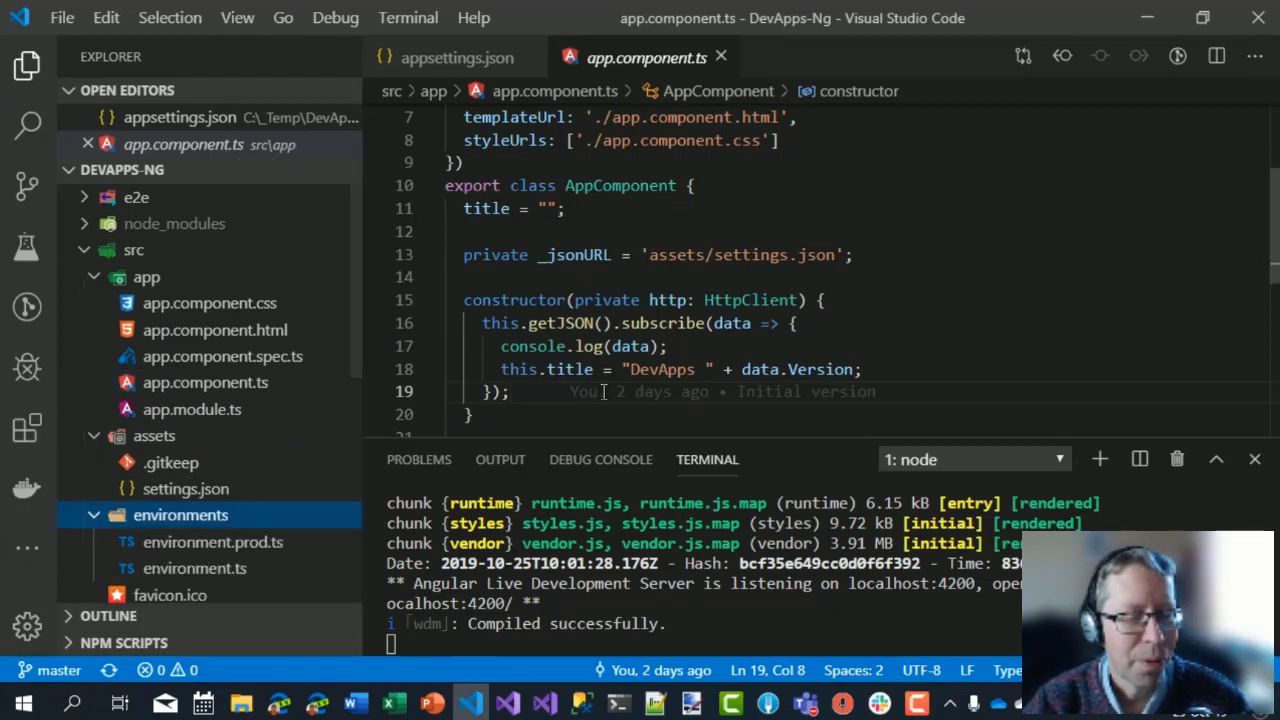
scroll(300, 420, down, 2)
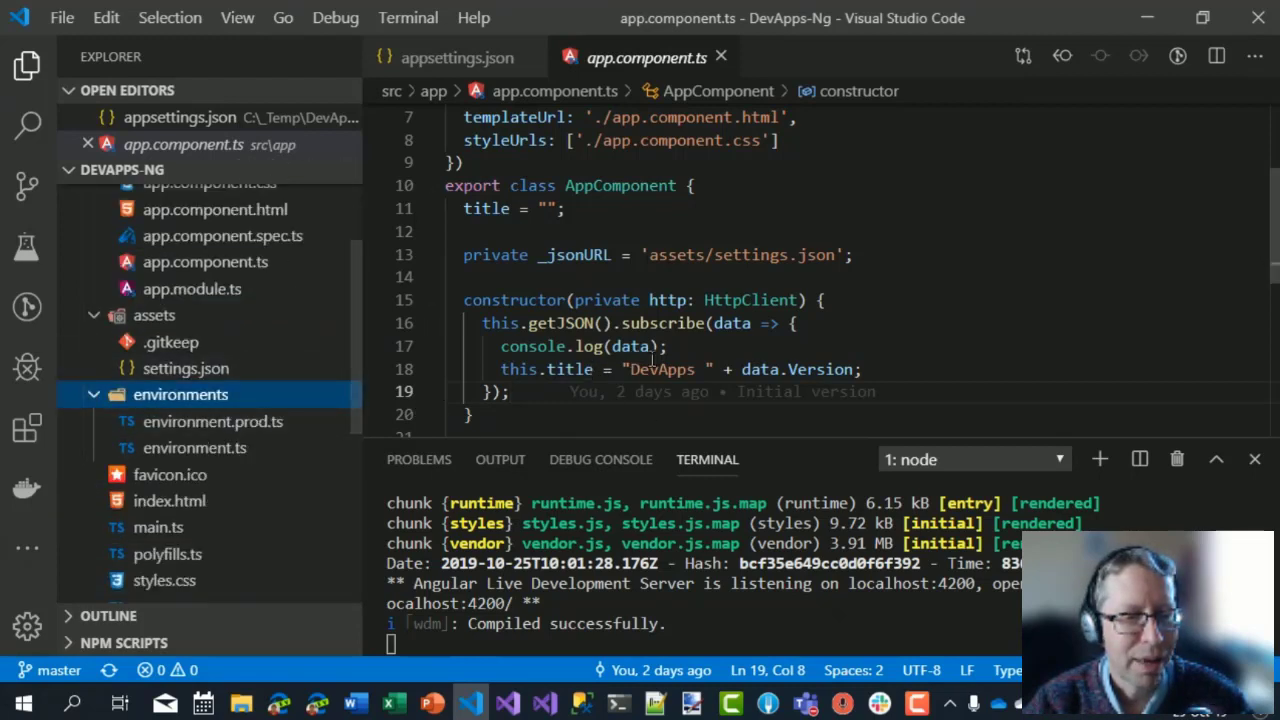
click(999, 348)
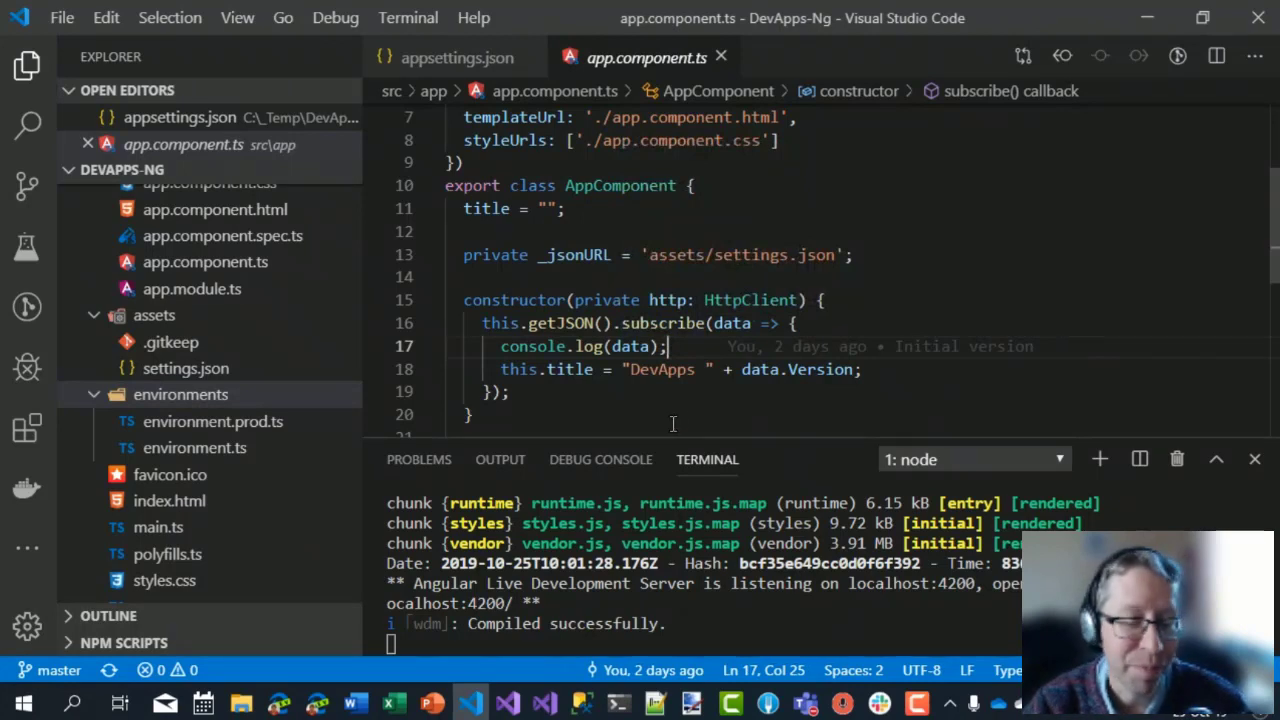
Examine the production flags in environment.prod.ts and environment.ts, closing the preview to return to appsettings.json.
click(198, 428)
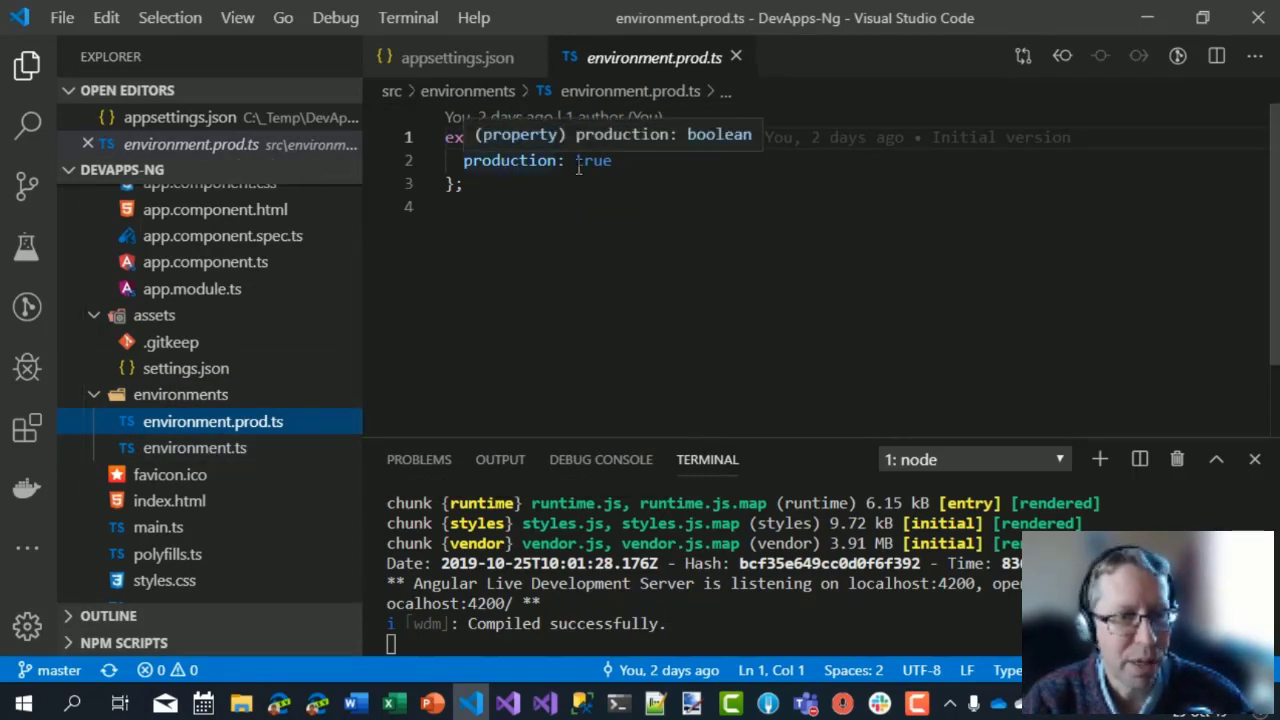
click(200, 448)
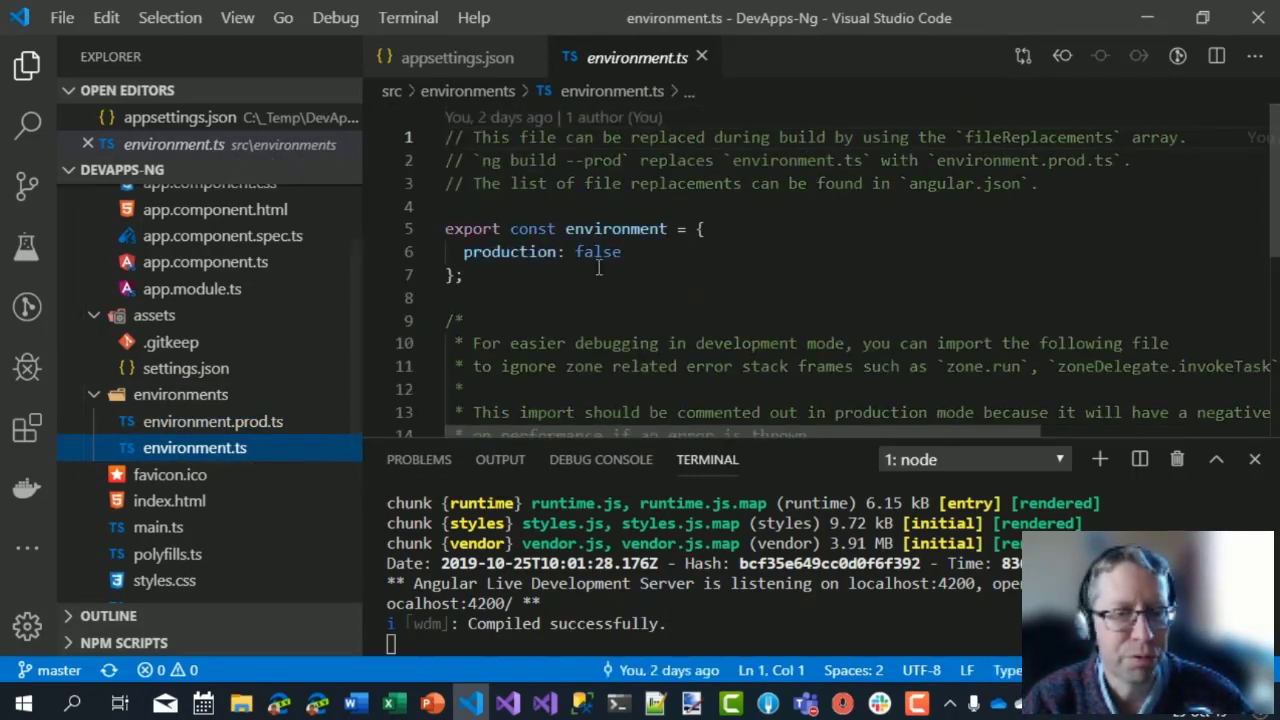
click(610, 299)
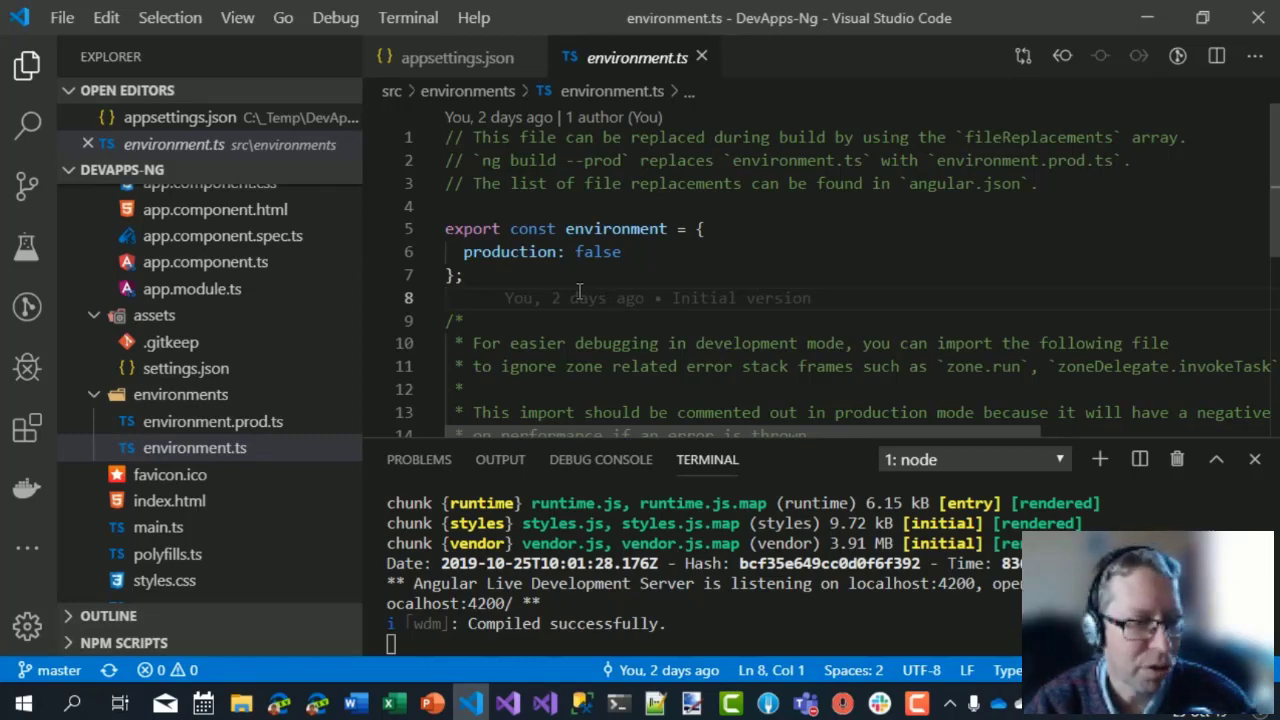
key(ctrl+w)
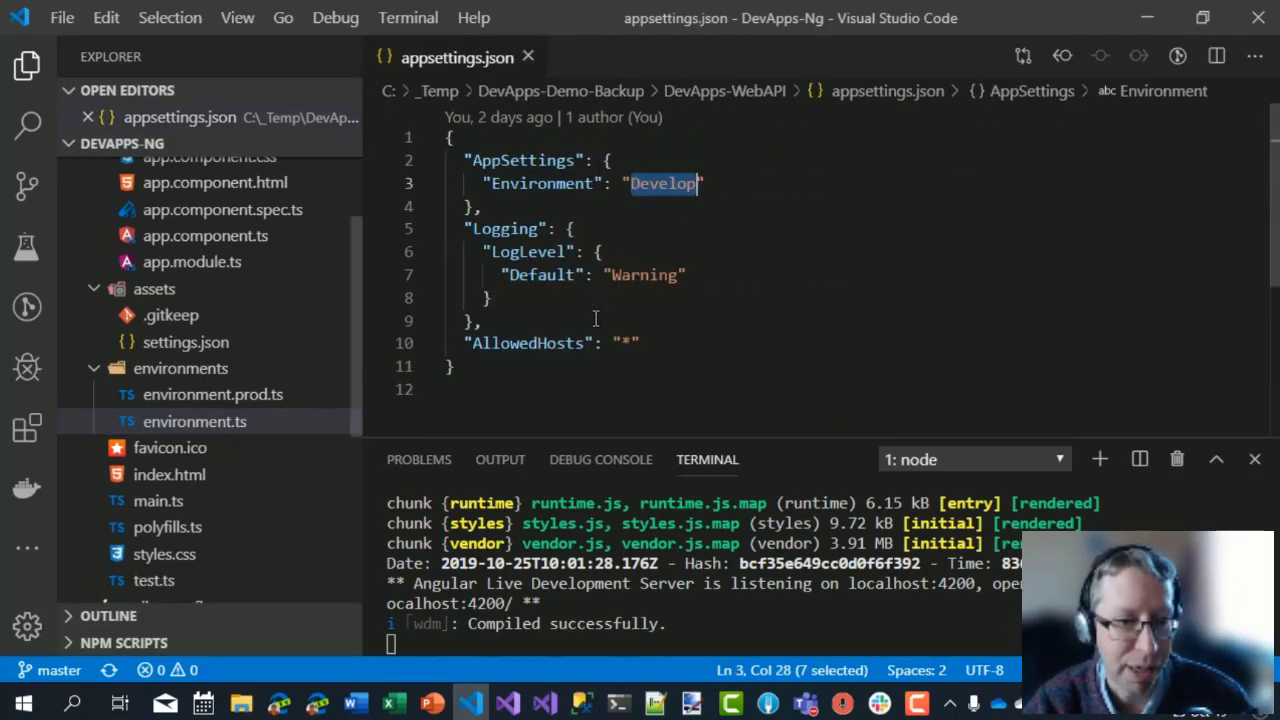
click(743, 343)
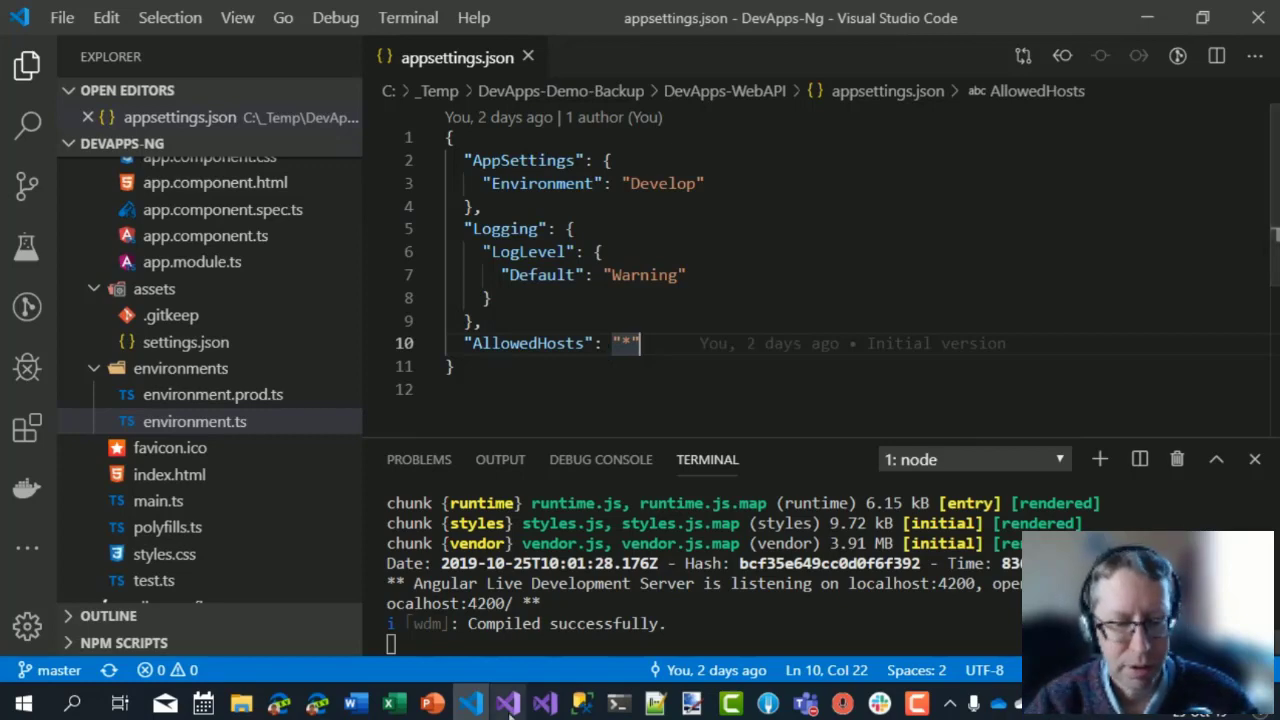
Switch to the DevApps-WebAPI solution in Visual Studio and examine how ValuesController's Get method reads the version and environment.
key(alt+Tab)
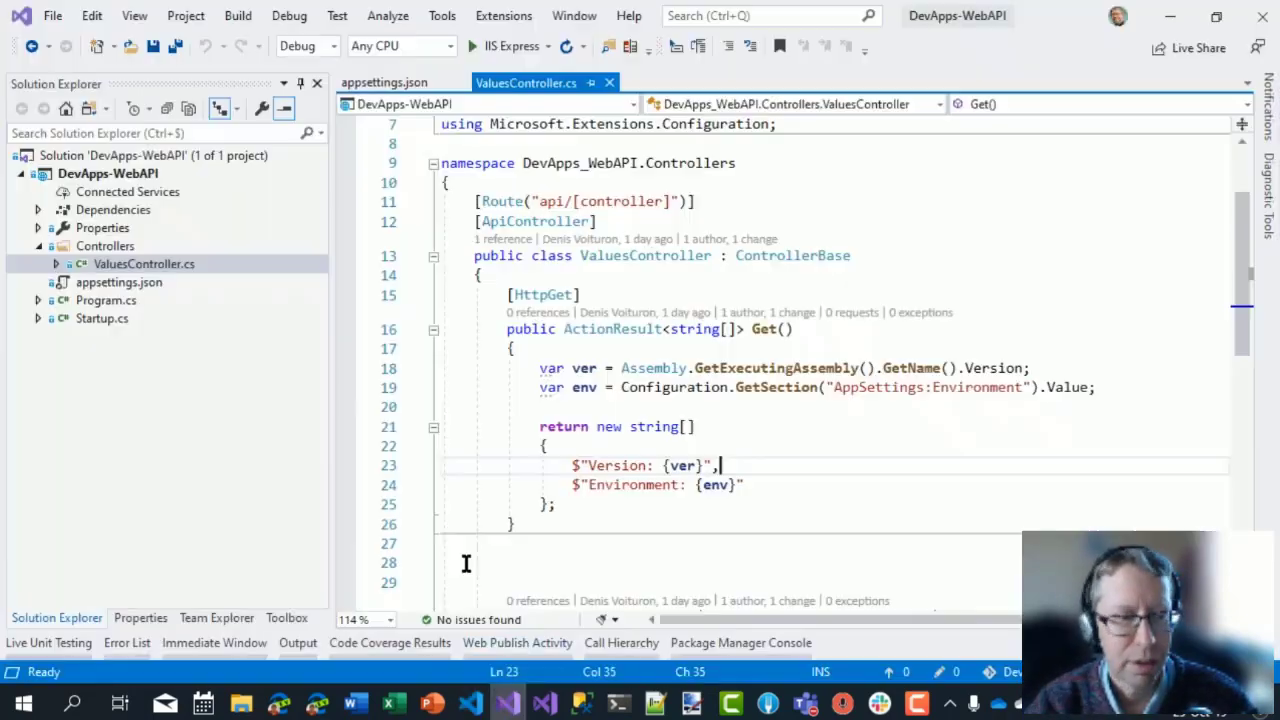
click(38, 228)
click(38, 228)
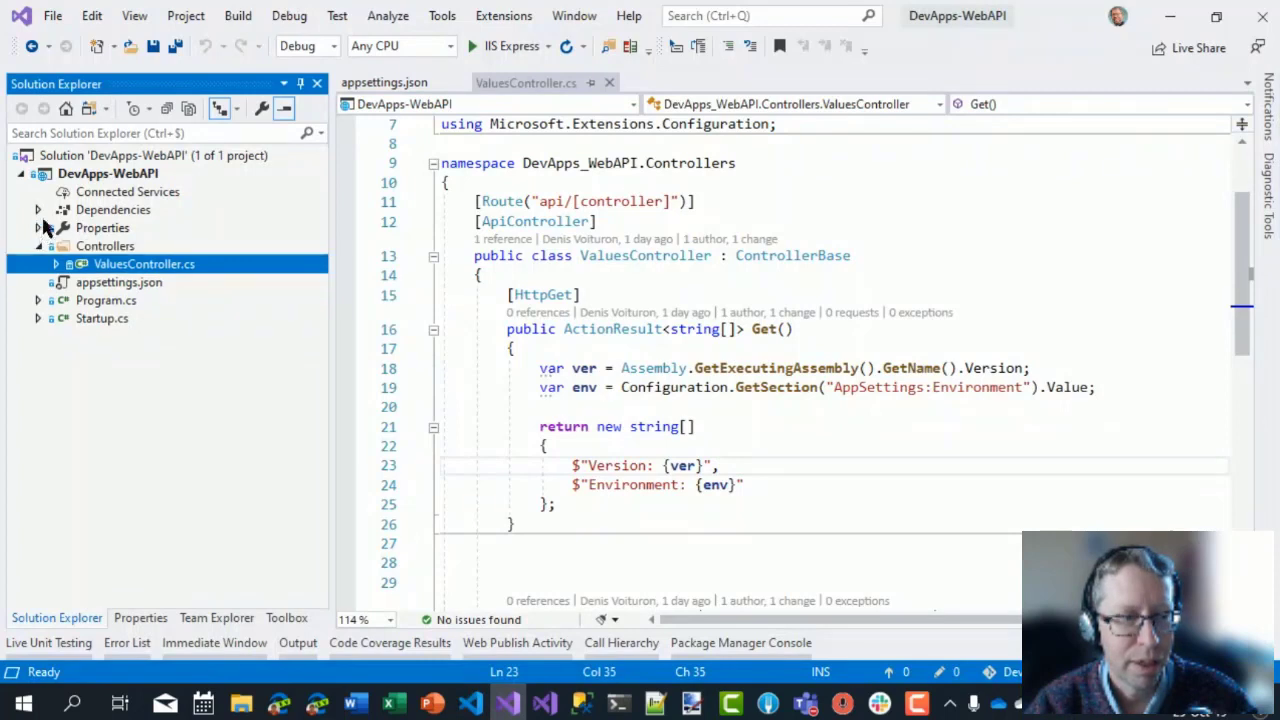
click(38, 210)
click(38, 210)
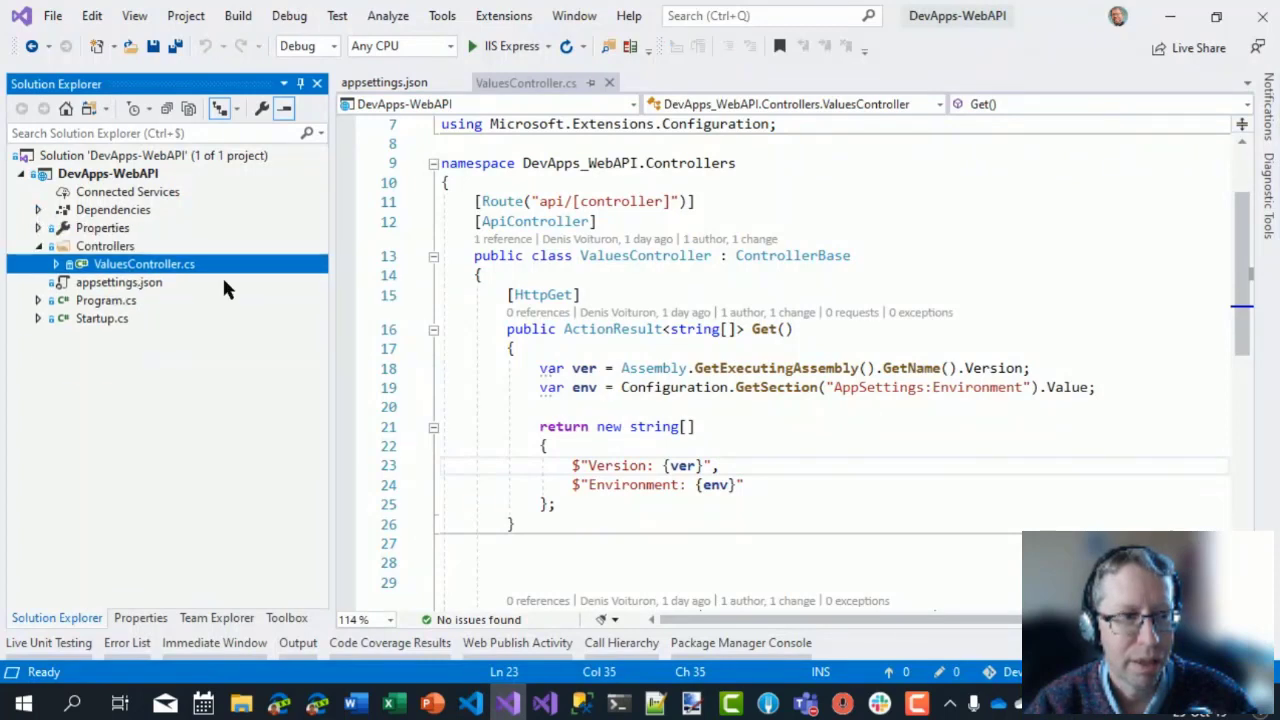
click(600, 348)
mouse_move(635, 372)
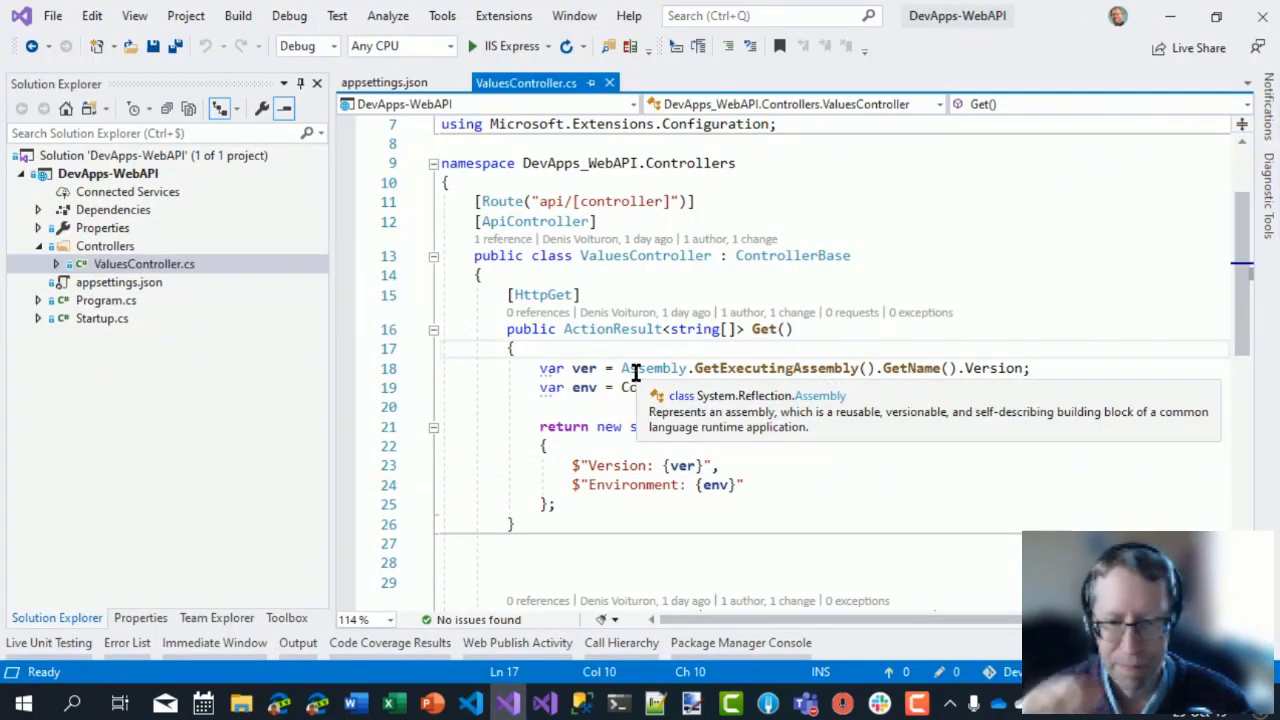
click(811, 474)
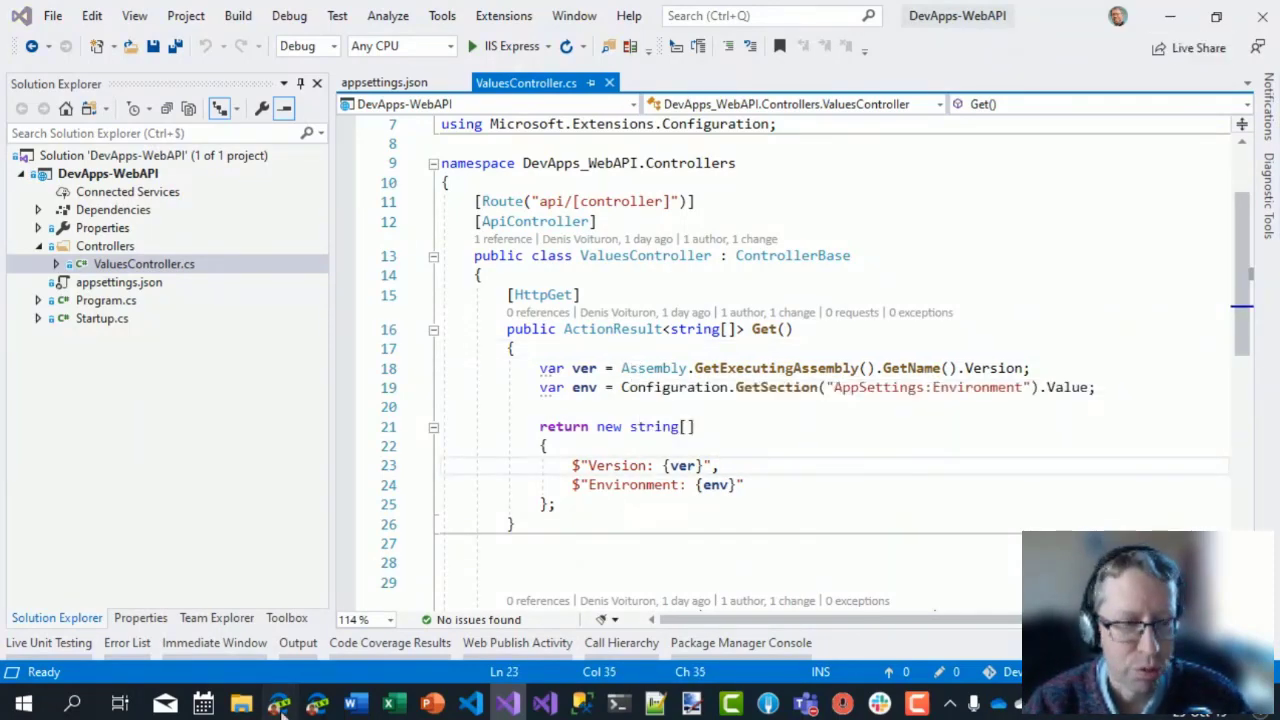
click(279, 703)
click(316, 252)
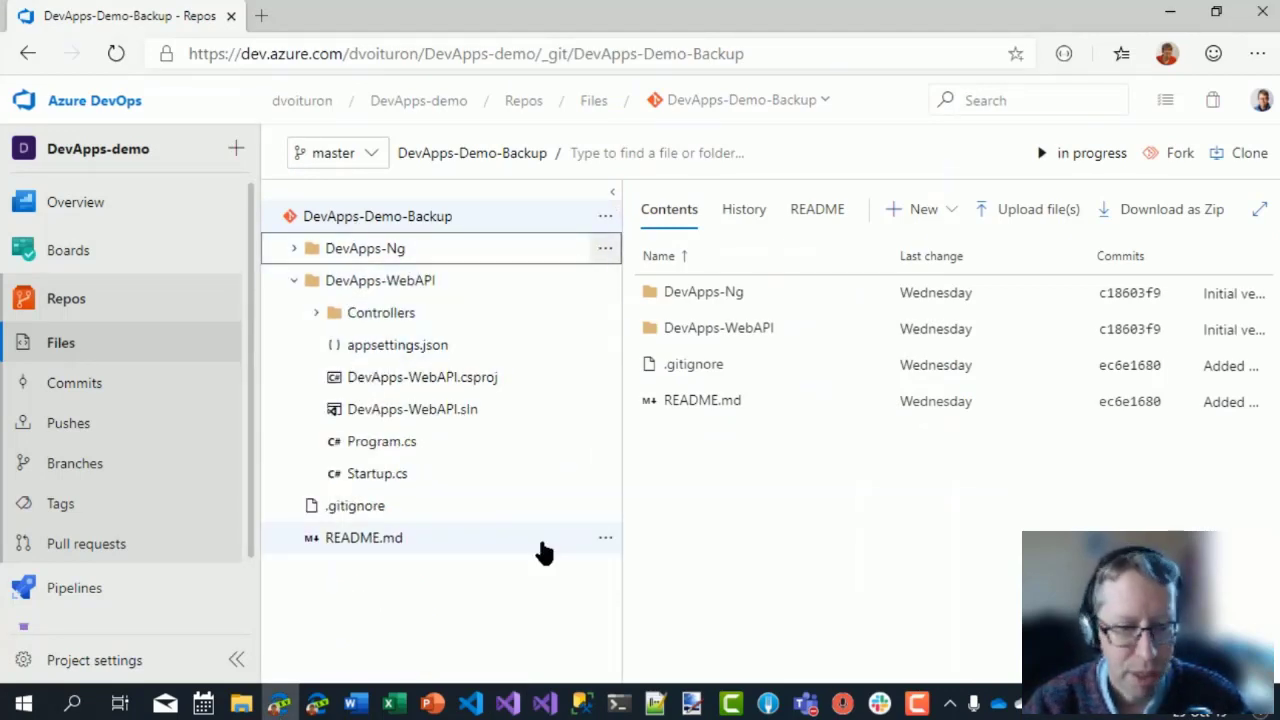
click(475, 707)
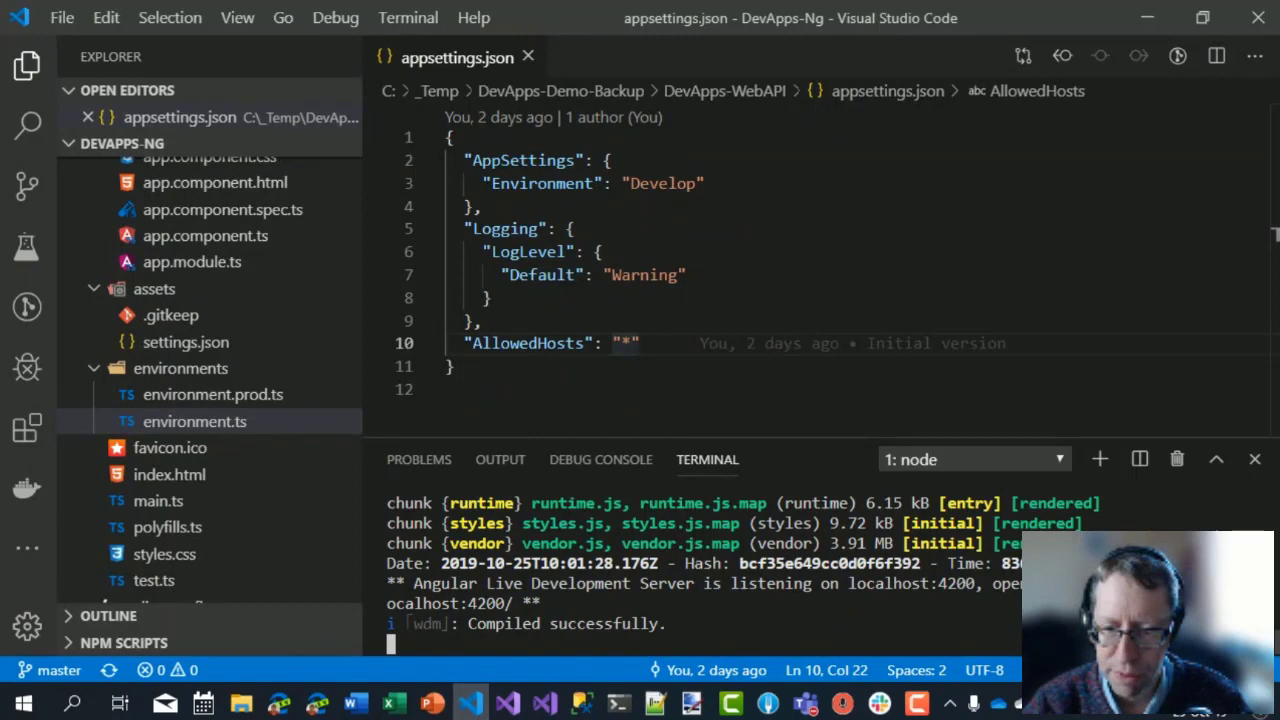
drag(388, 603, 513, 603)
click(279, 704)
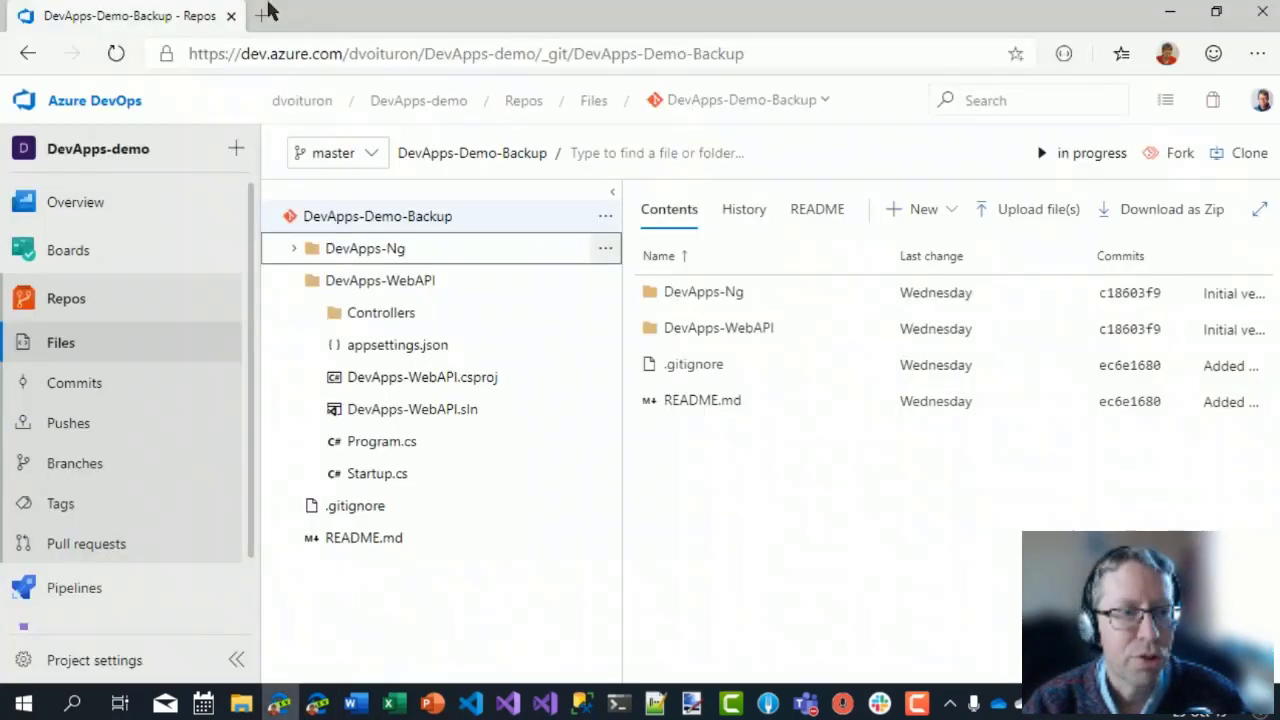
click(257, 28)
text(http://localhost:4200/)
key(Return)
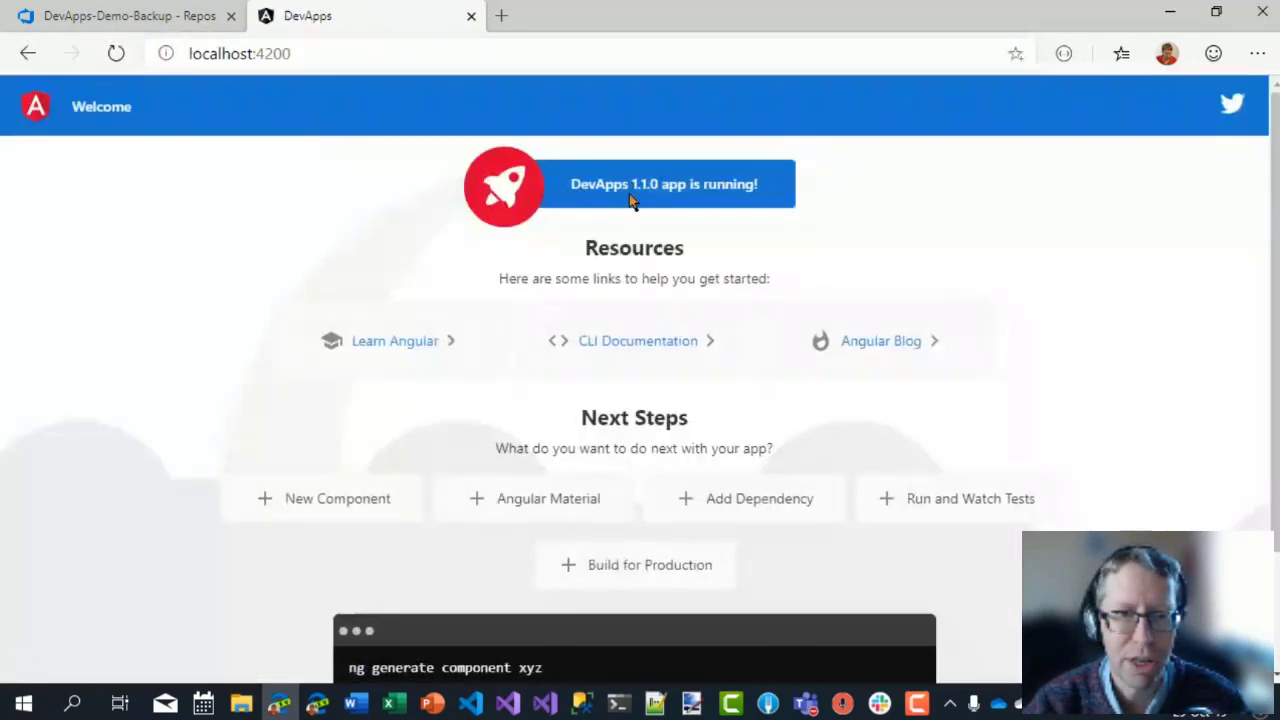
Enlarge the DevApps page to 175% to examine the version in its banner, and reduce the magnification again.
key(ctrl+plus)
key(ctrl+plus)
key(ctrl+plus)
key(ctrl+plus)
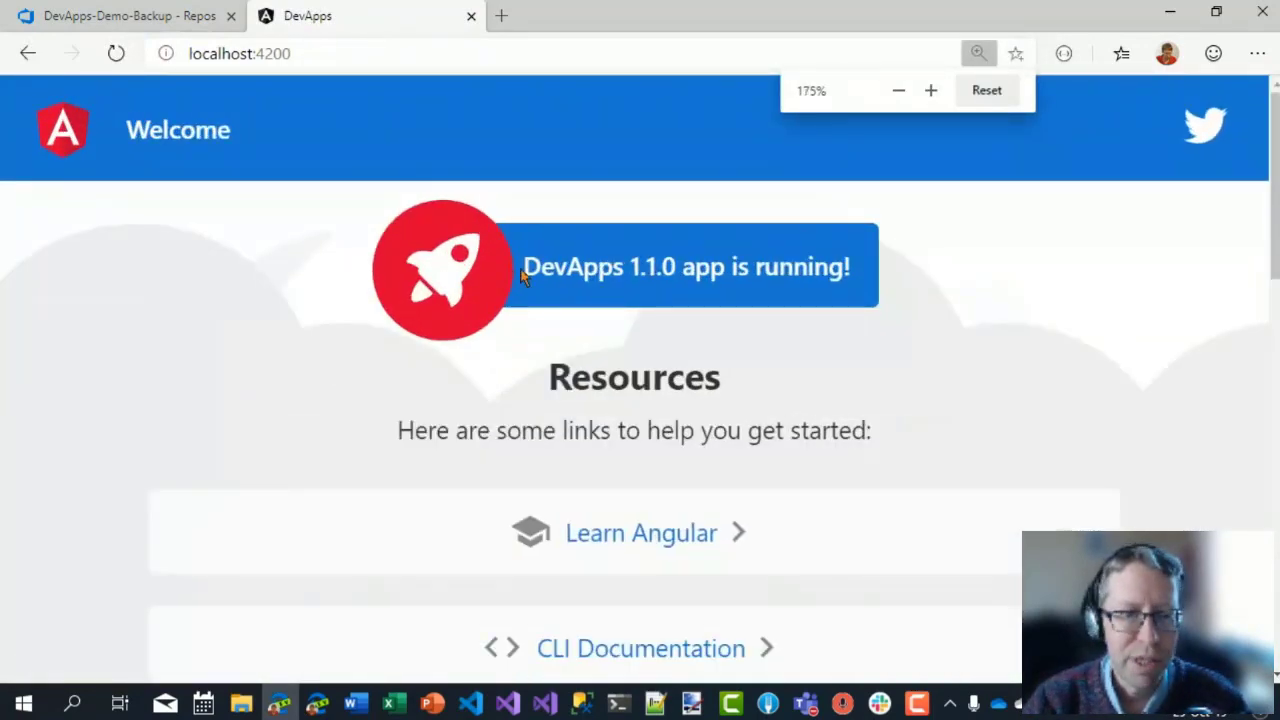
drag(522, 268, 674, 268)
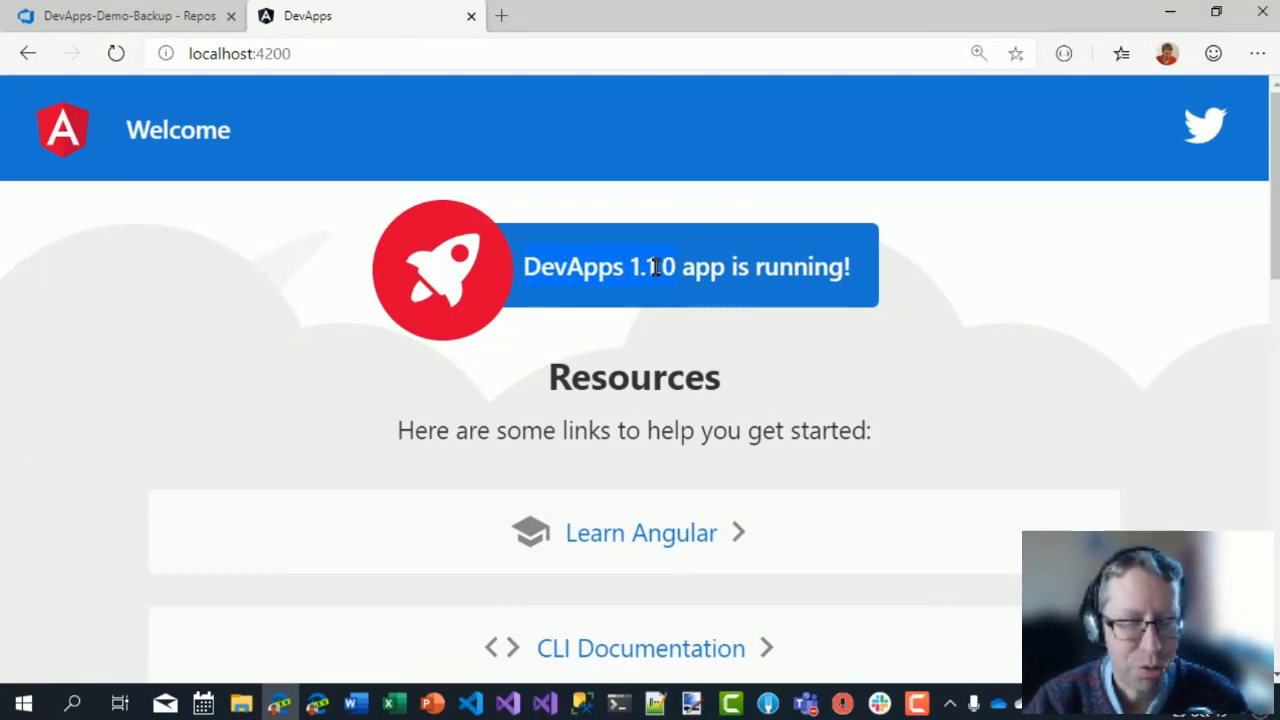
click(674, 337)
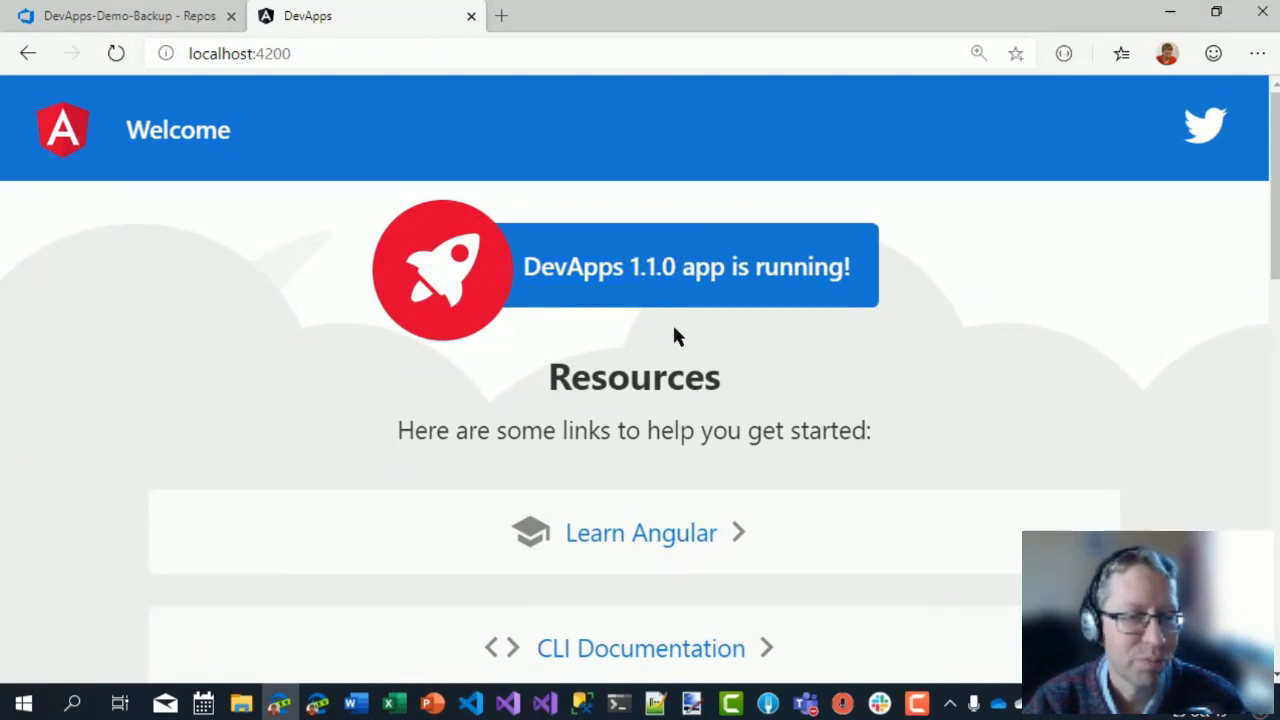
scroll(540, 205, down, 2)
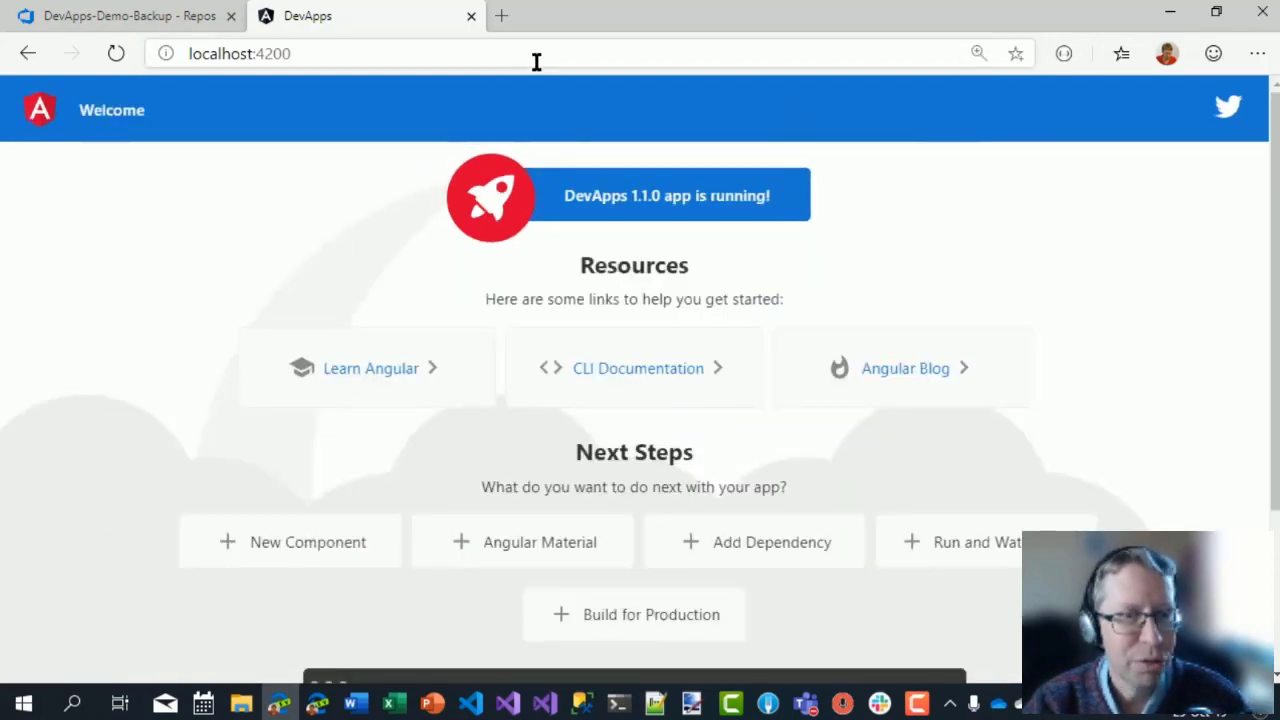
click(503, 18)
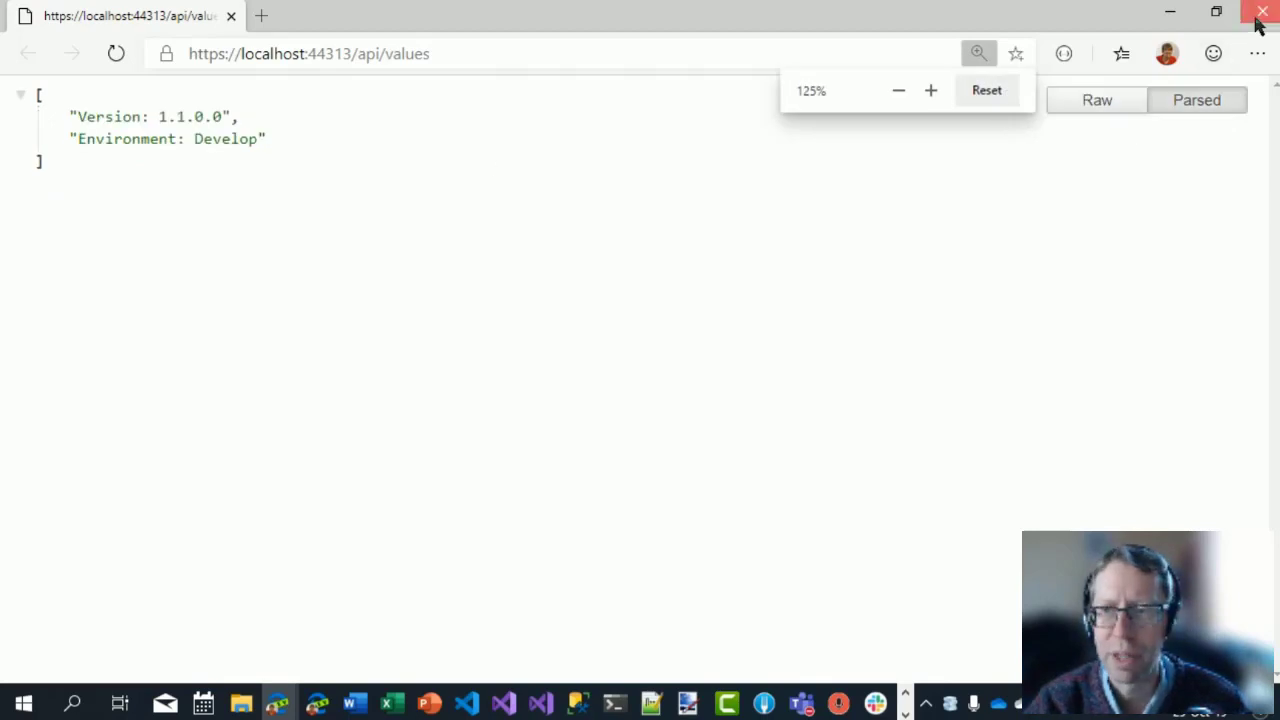
click(1257, 22)
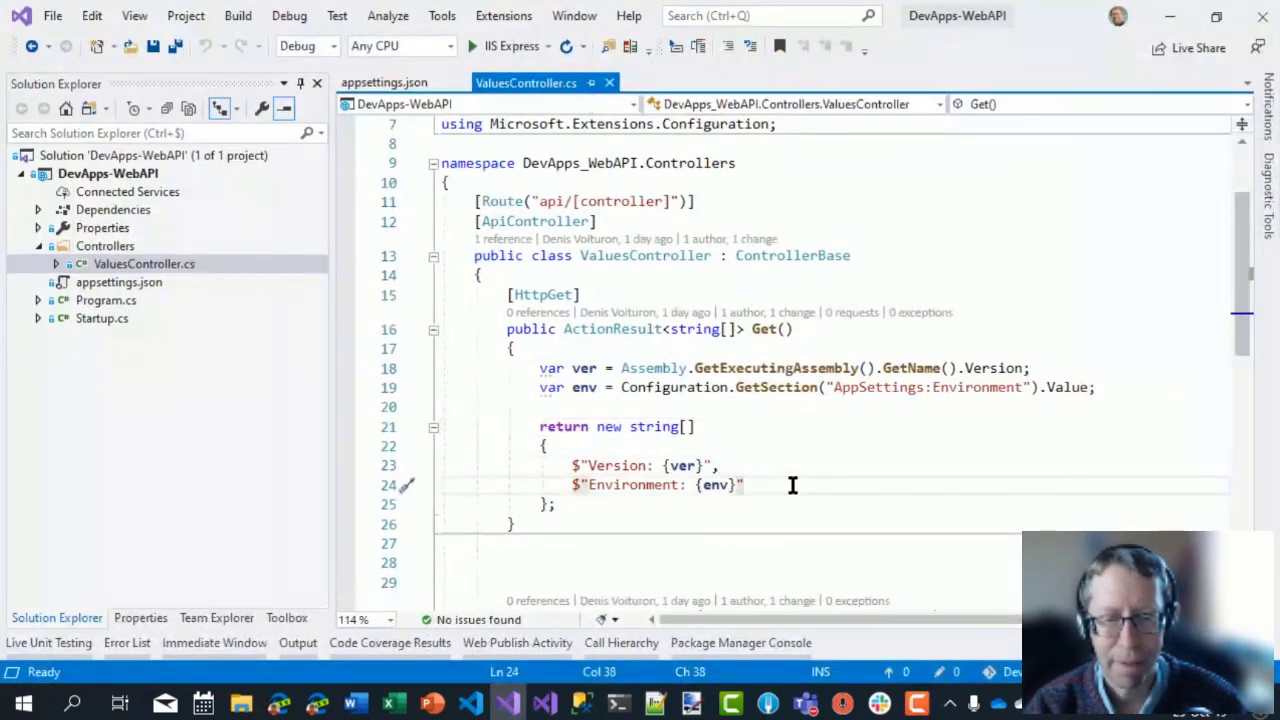
click(1166, 17)
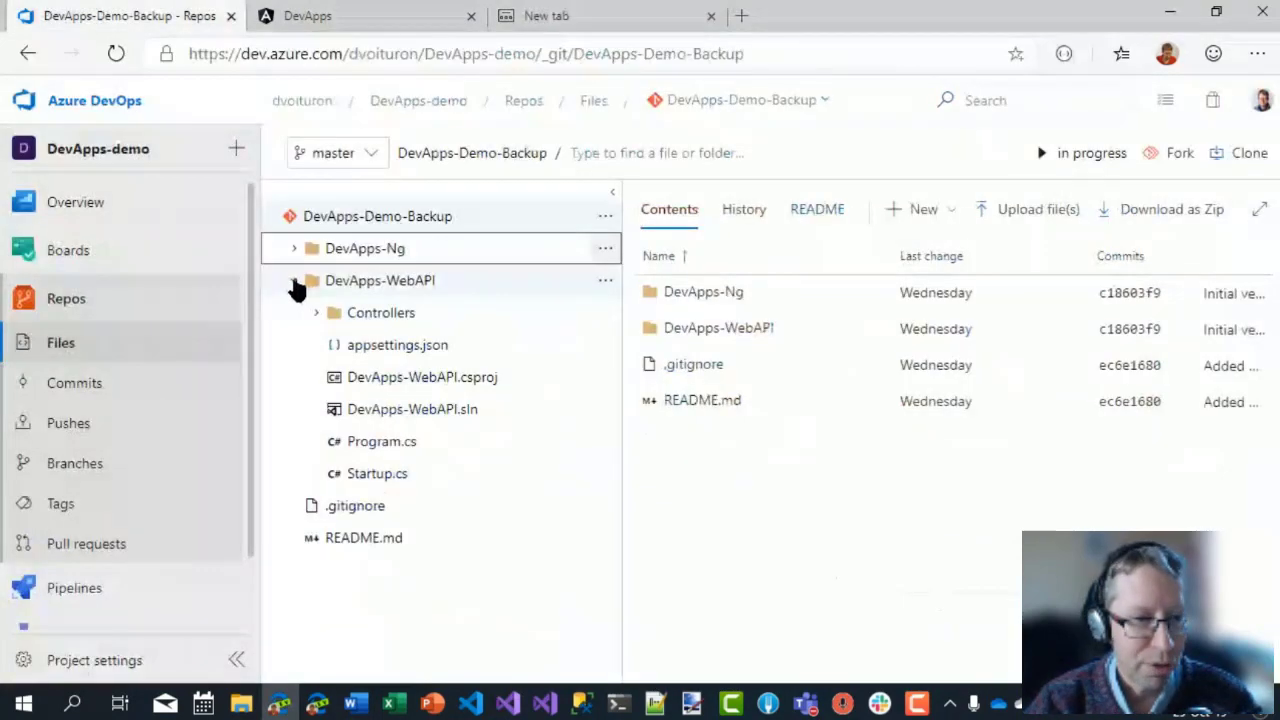
click(294, 282)
click(388, 412)
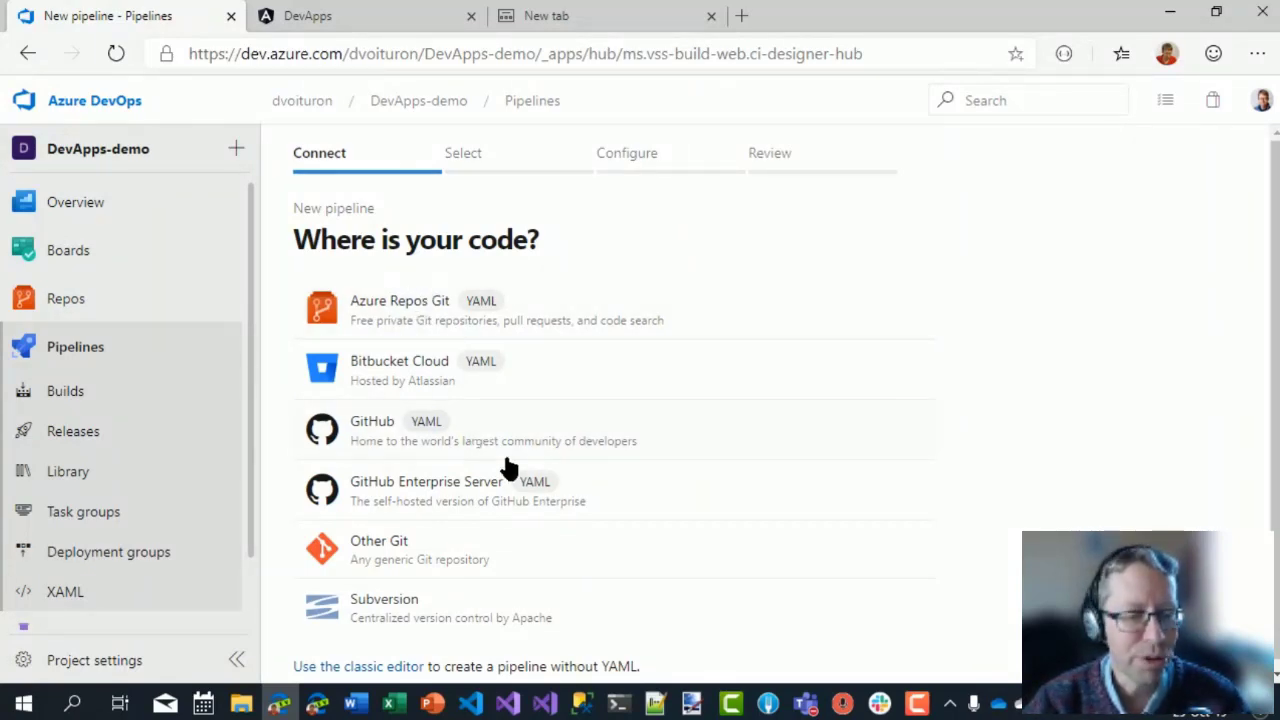
click(433, 316)
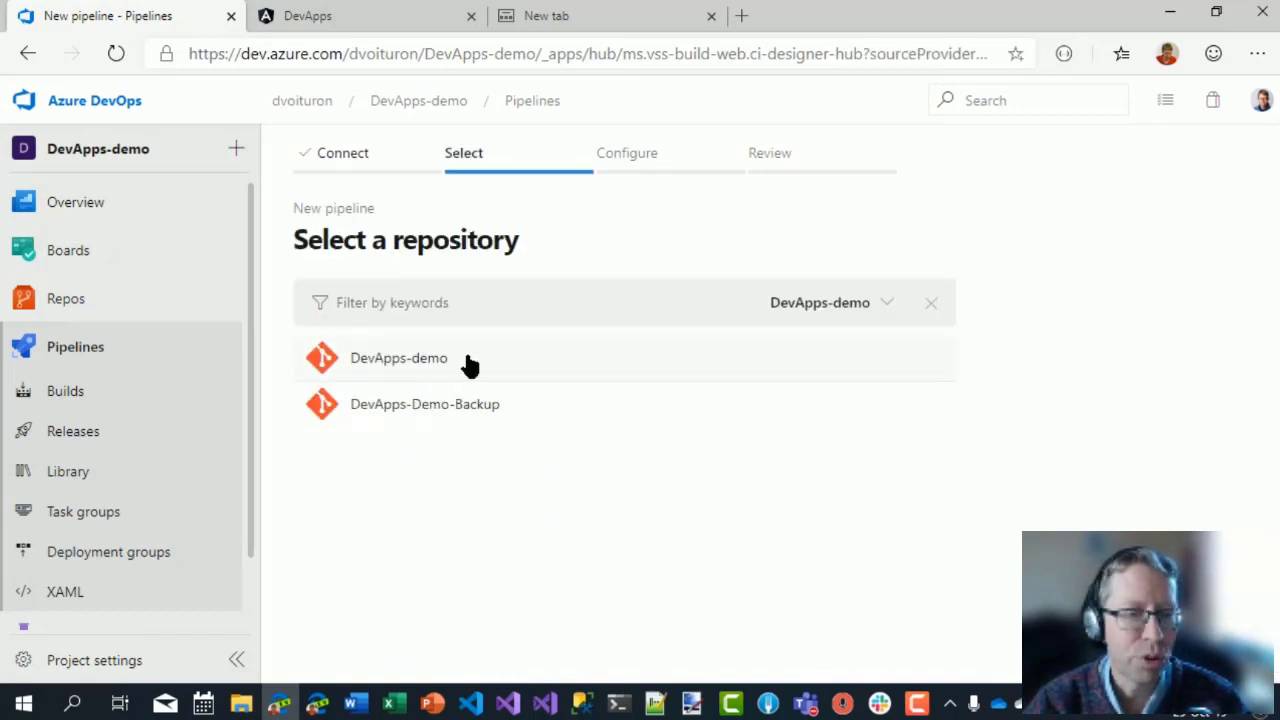
click(405, 368)
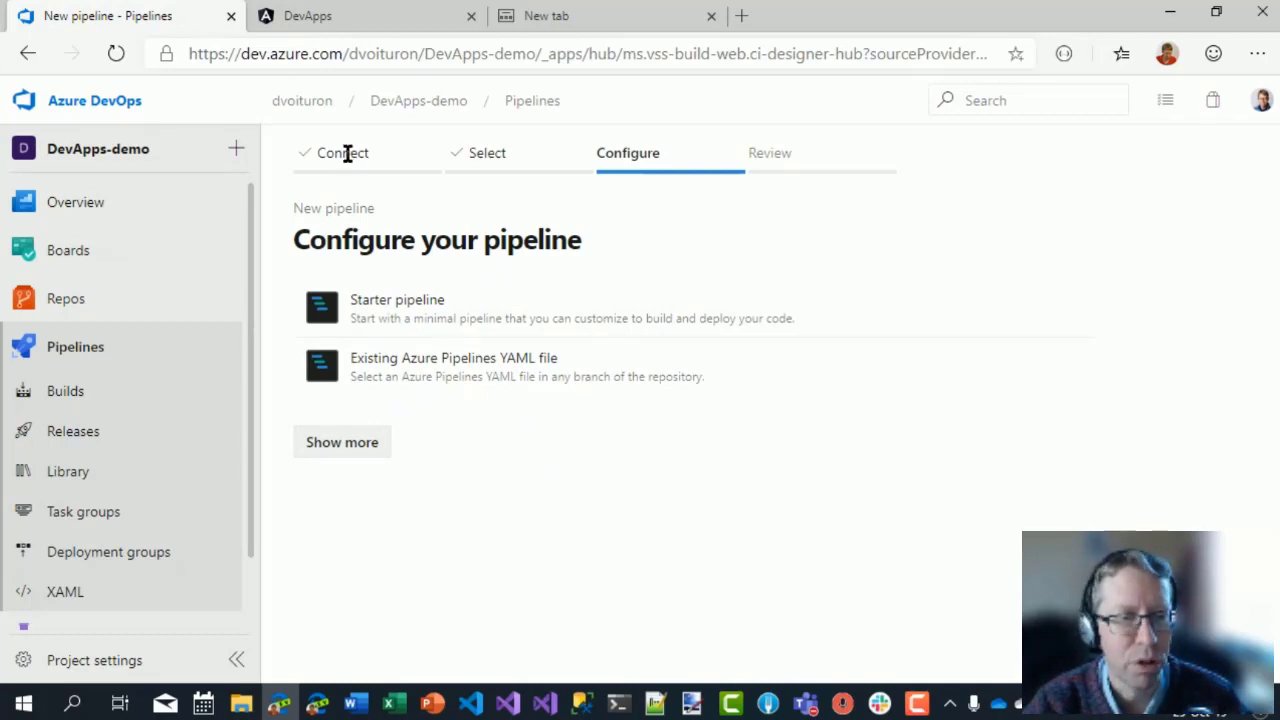
Start a new build pipeline in the classic editor with Azure Repos Git and the DevApps-Demo-Backup repository as source.
click(66, 391)
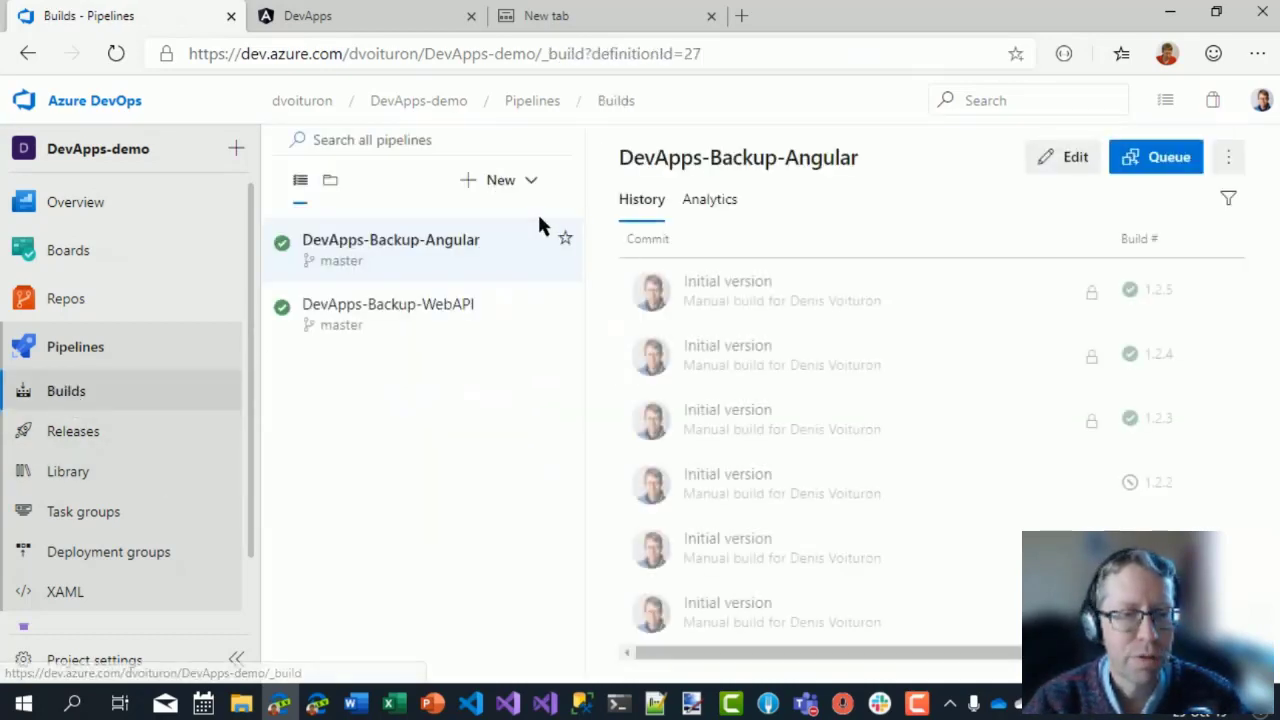
click(530, 180)
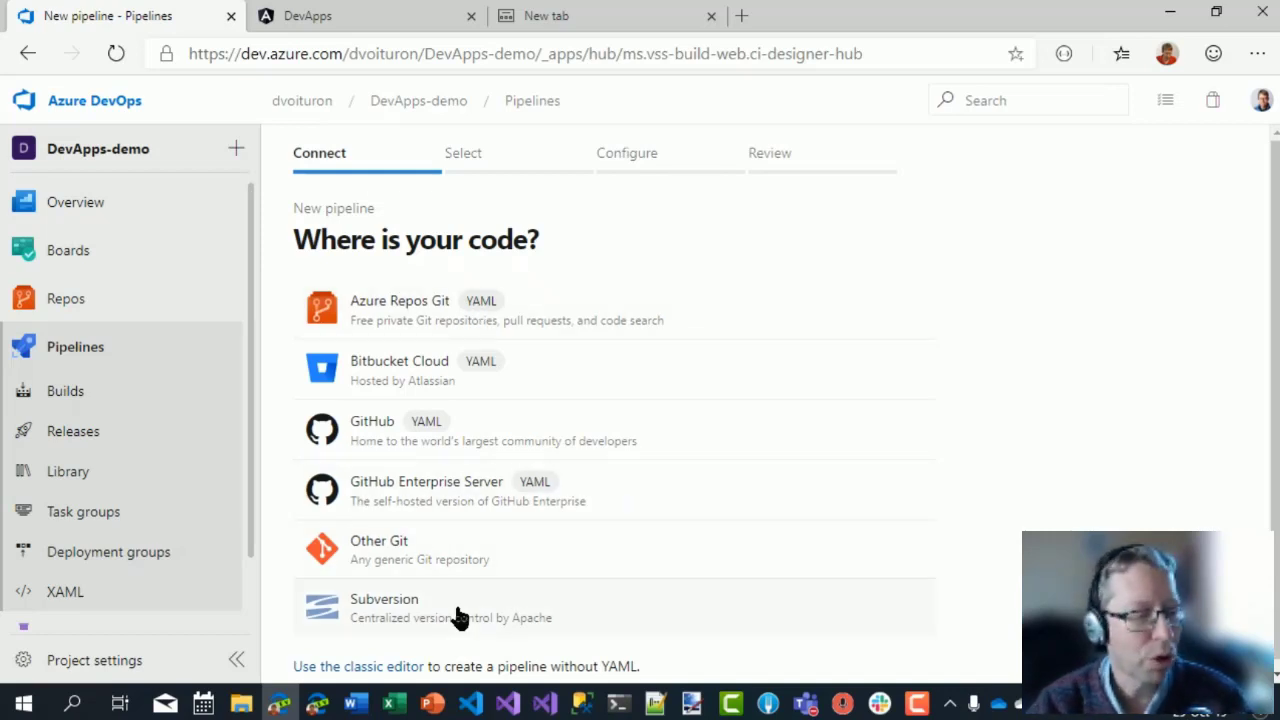
click(400, 668)
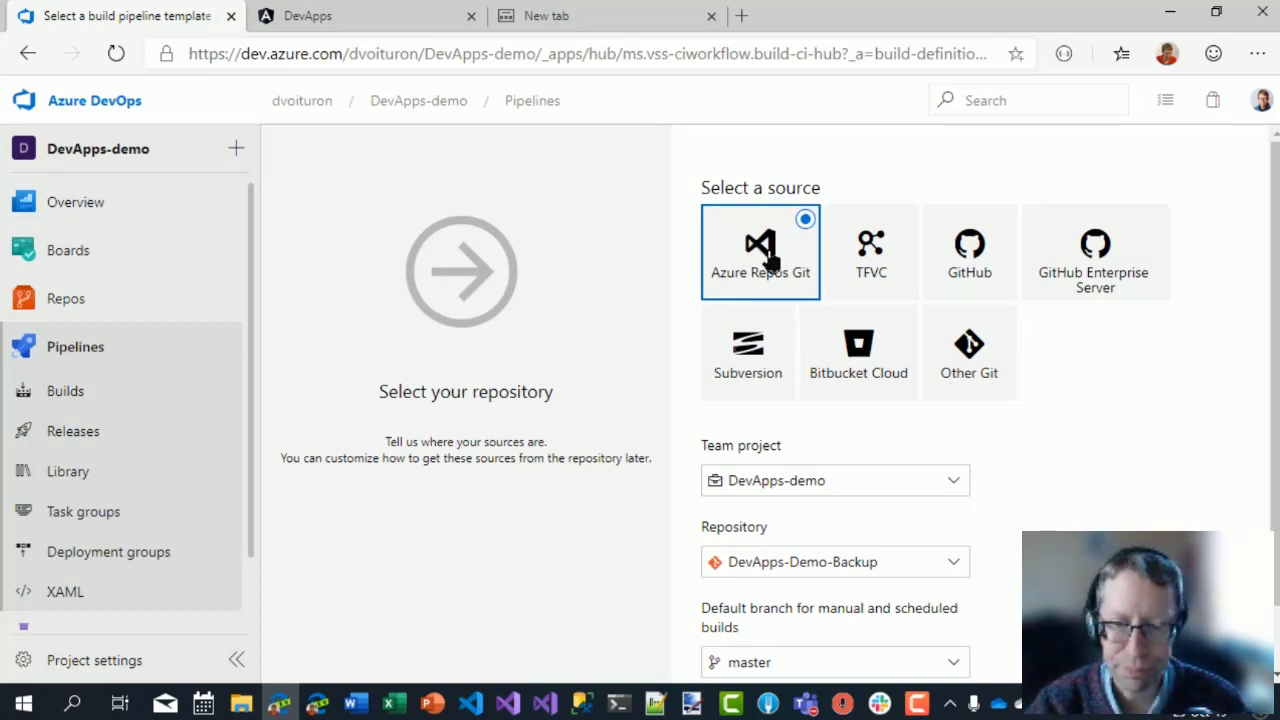
click(878, 562)
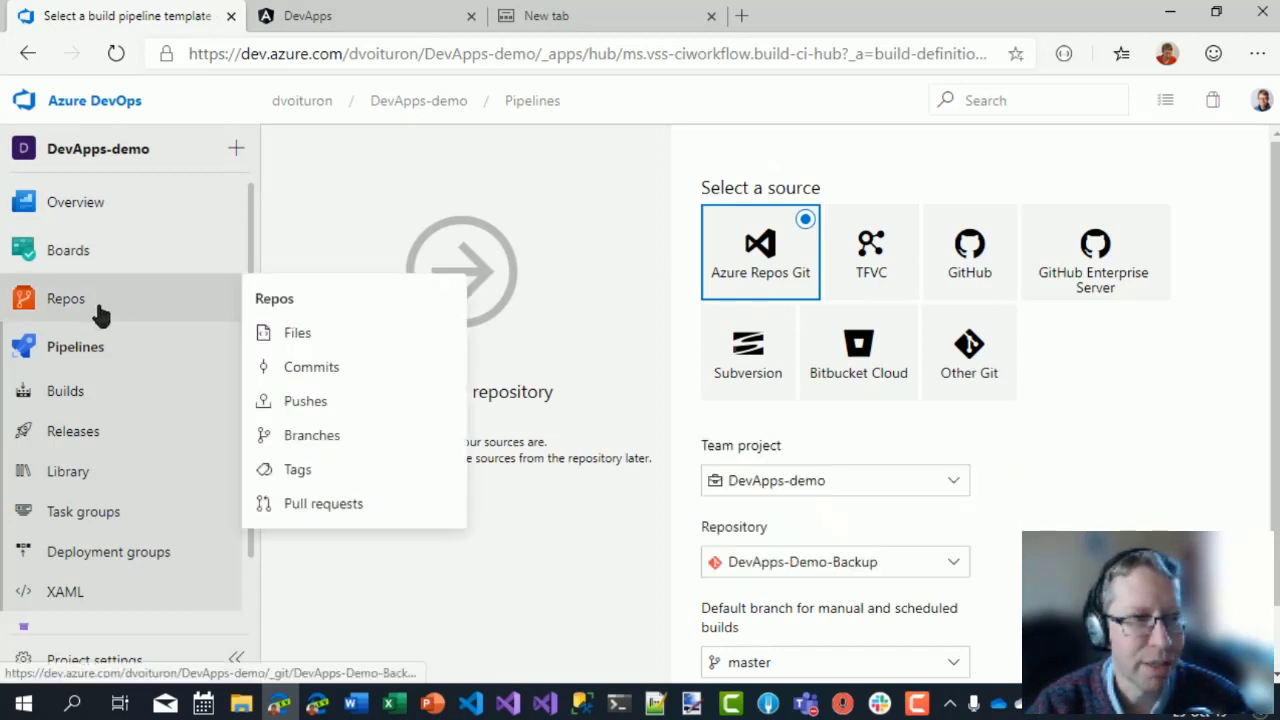
Open the project's Repos in a separate tab and compare the contents of the DevApps-demo and DevApps-Demo-Backup repositories.
click(98, 307)
middle_click(100, 314)
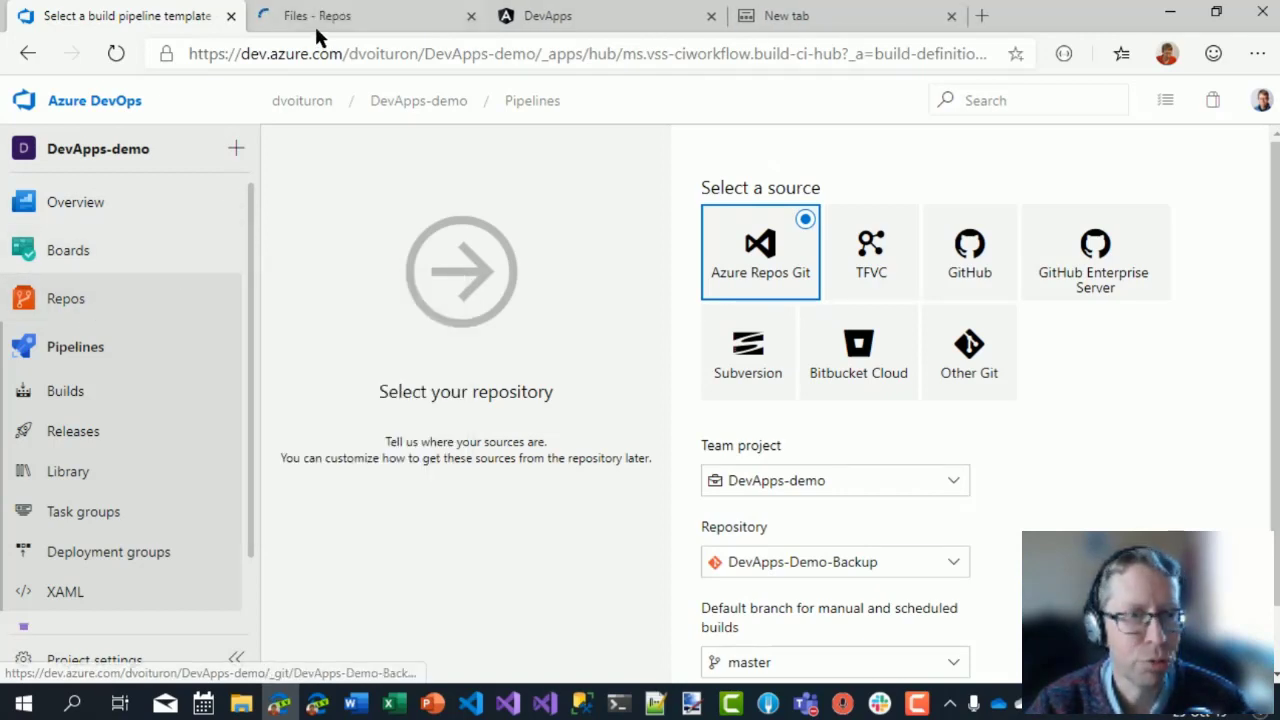
click(312, 20)
click(826, 106)
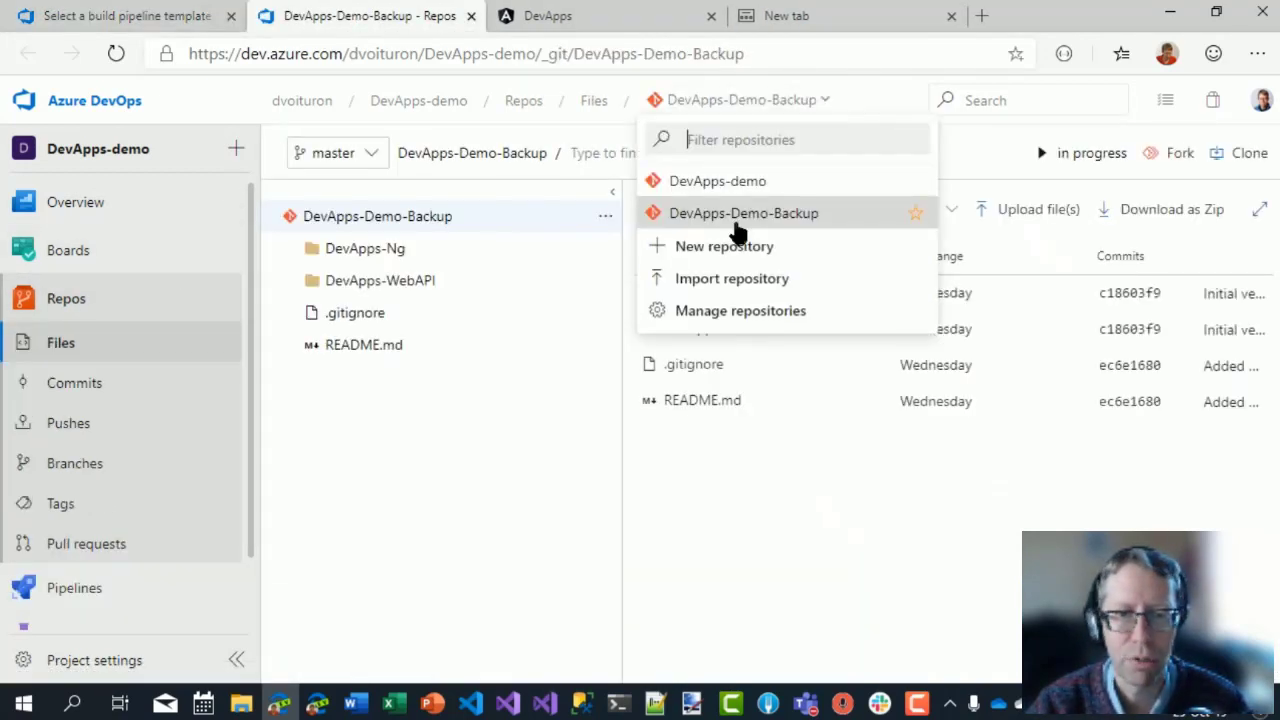
click(735, 190)
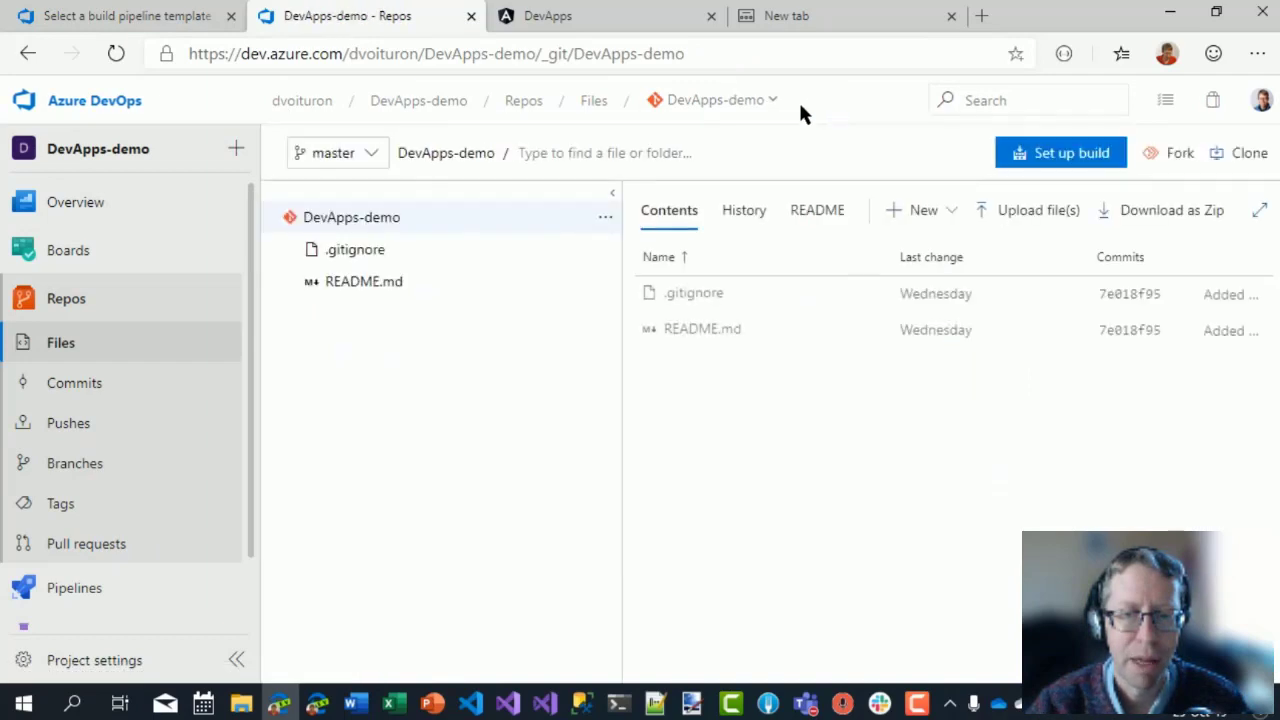
click(772, 106)
click(763, 215)
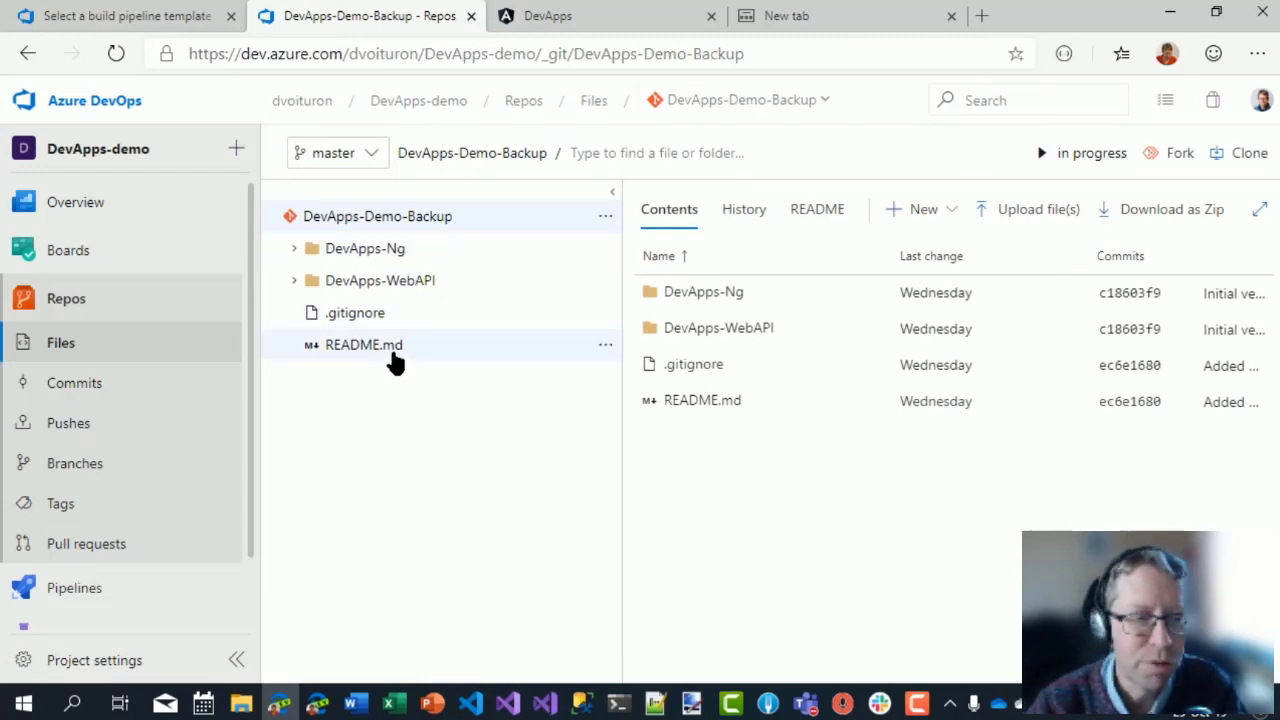
Return to the new pipeline's template selection and apply the ASP.NET Core template.
click(166, 15)
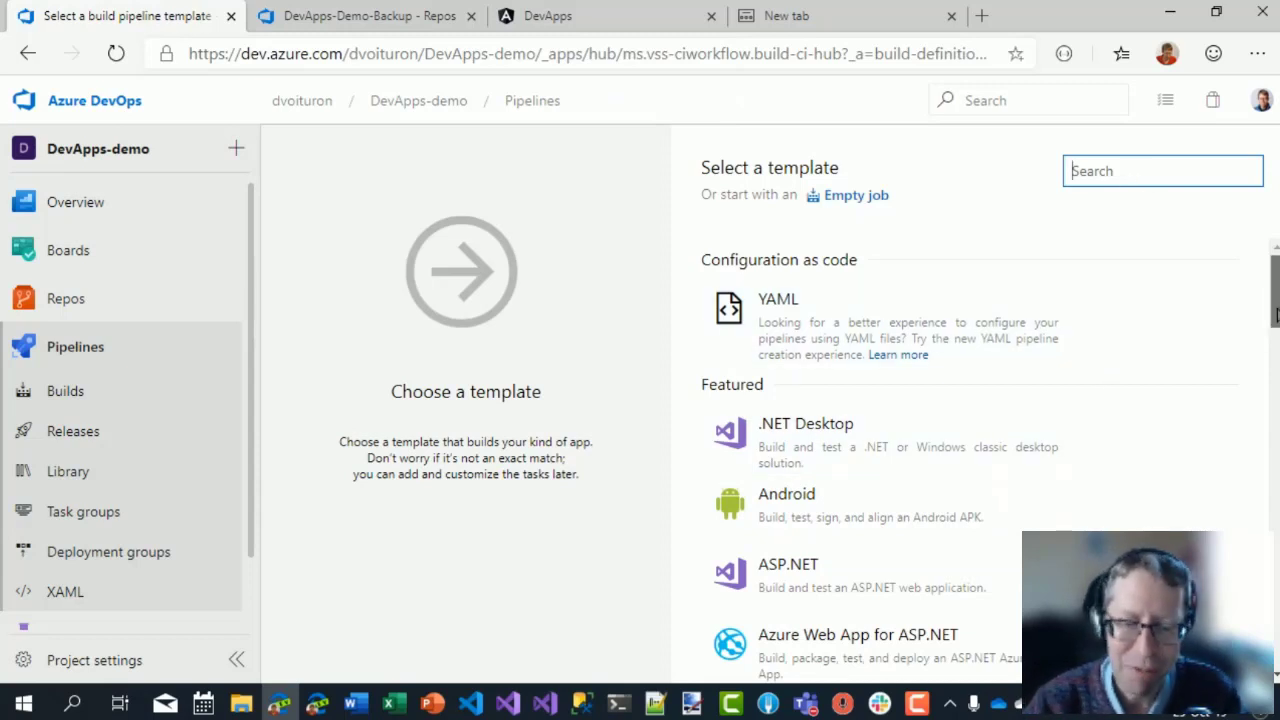
drag(1276, 315, 1248, 429)
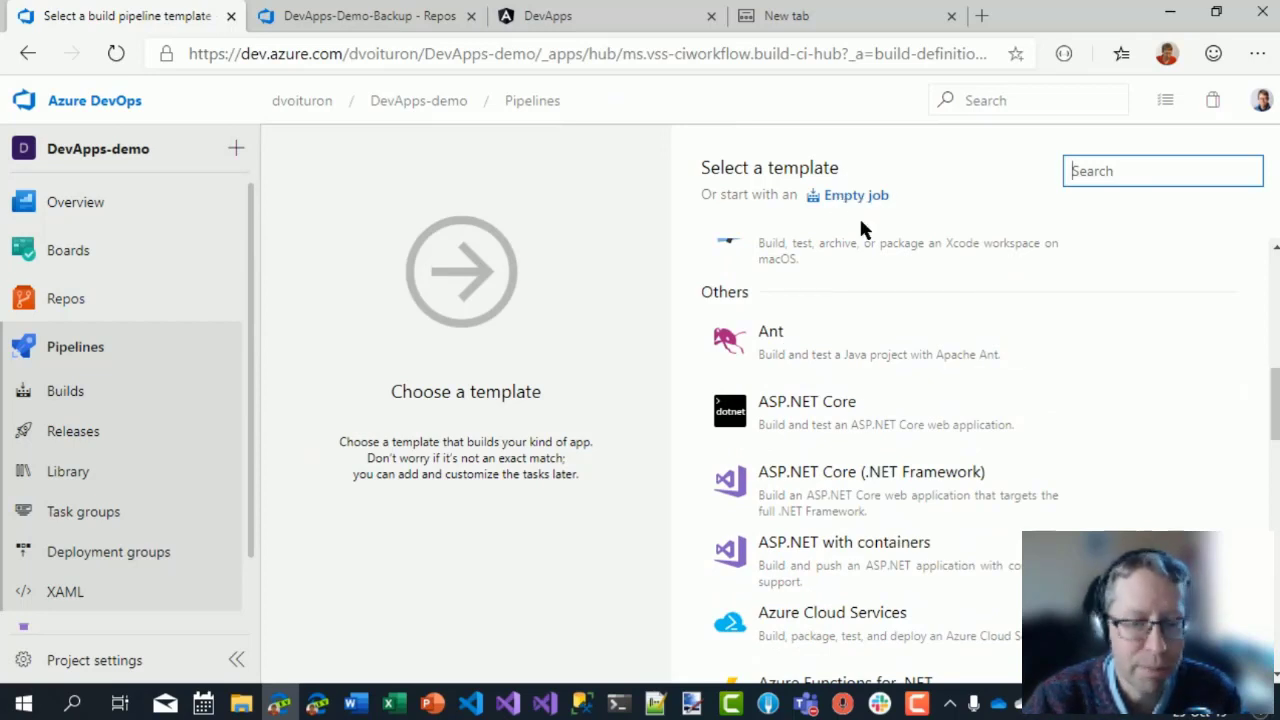
click(779, 418)
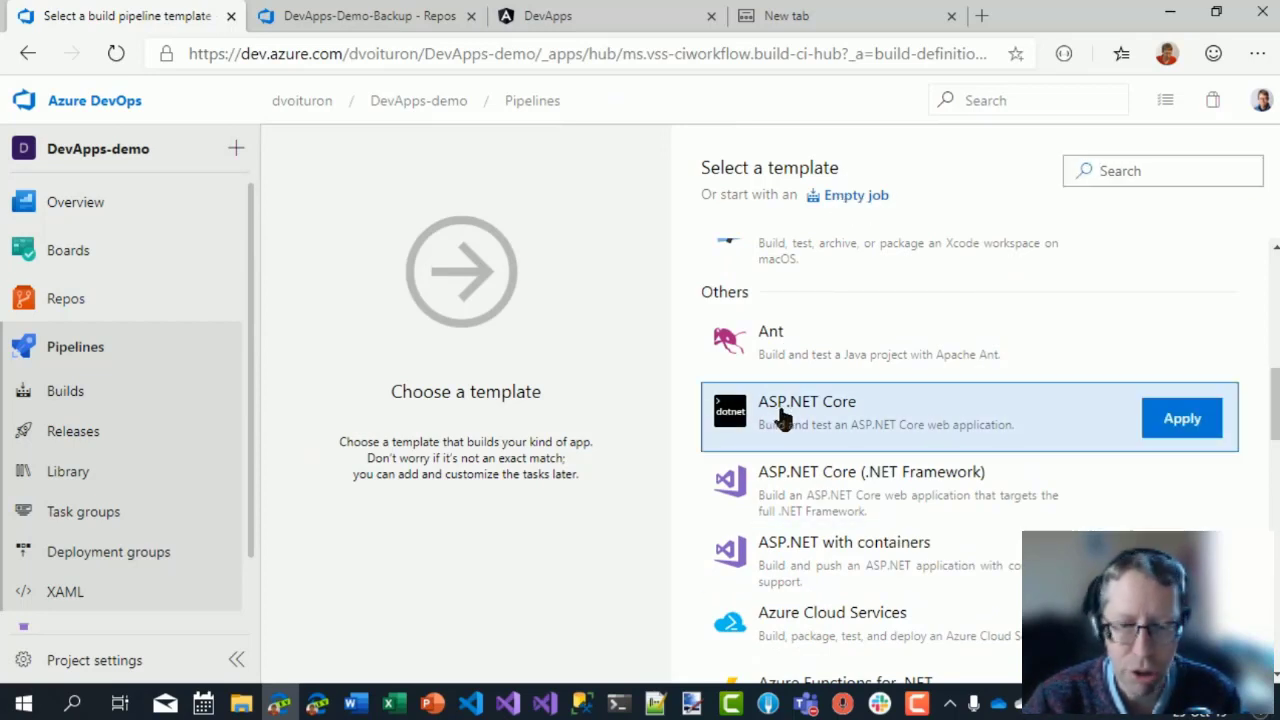
click(1183, 419)
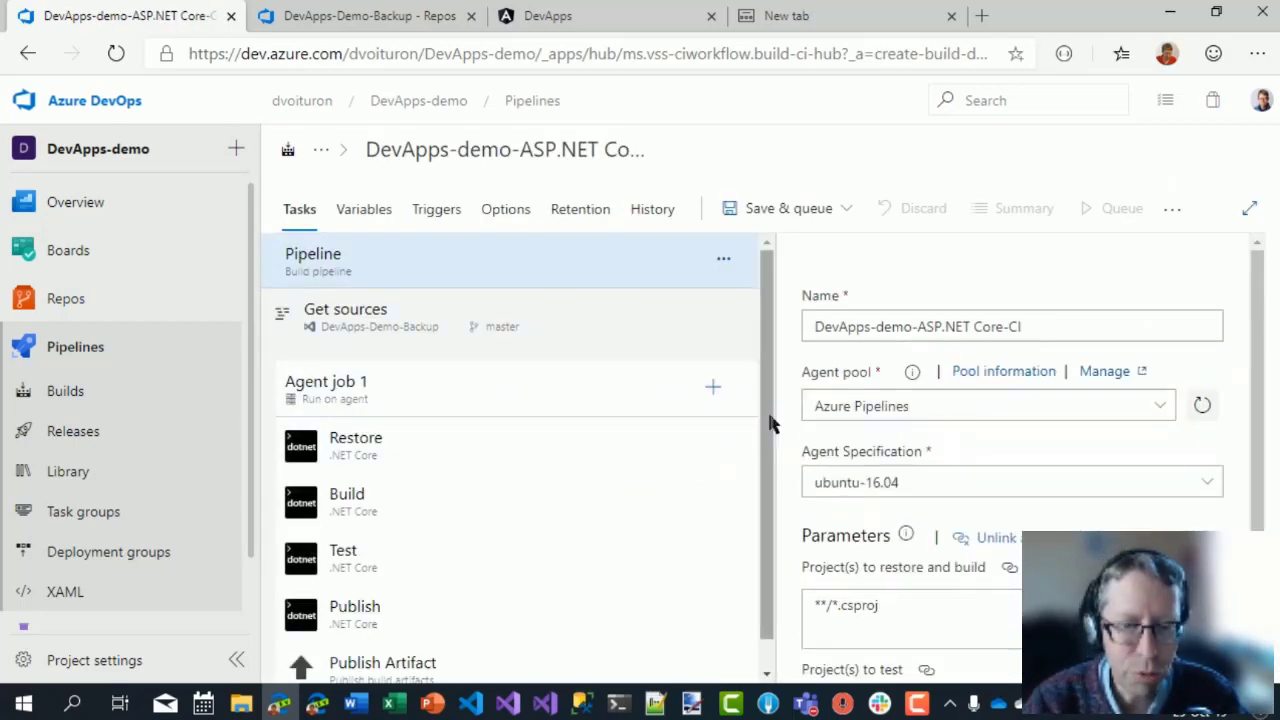
scroll(600, 457, down, 1)
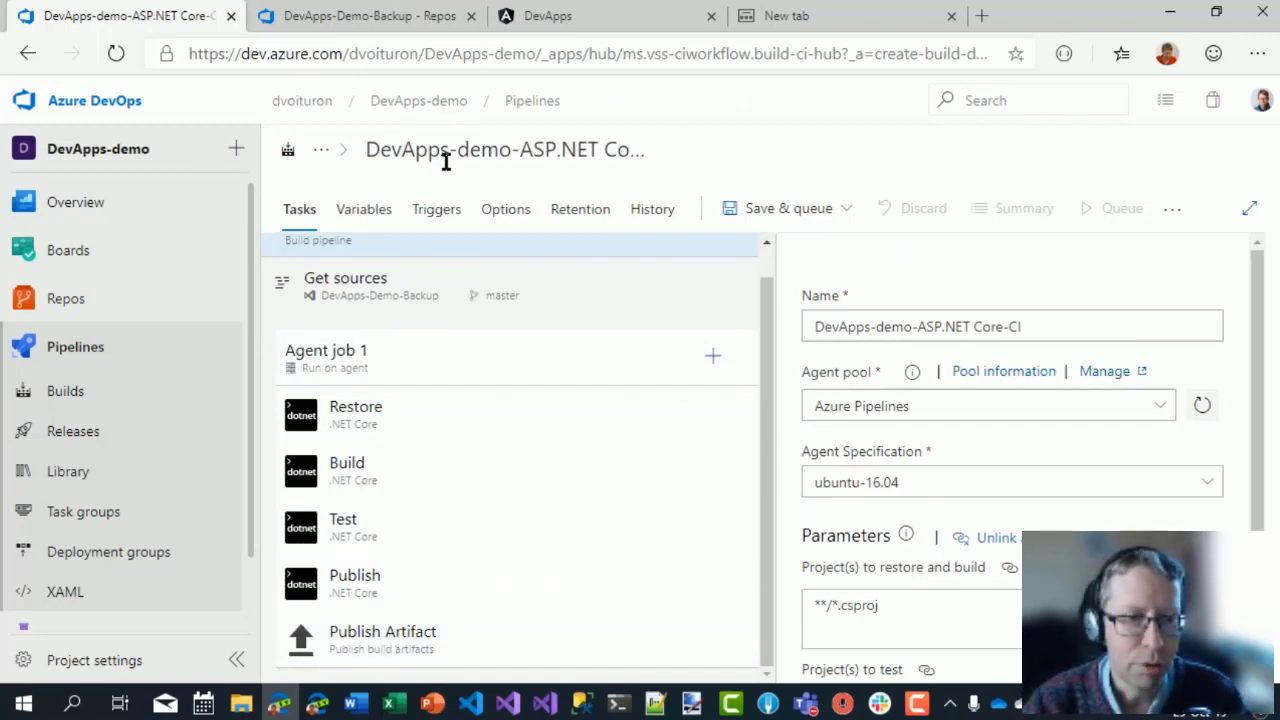
Rename the pipeline as Build API.
click(474, 146)
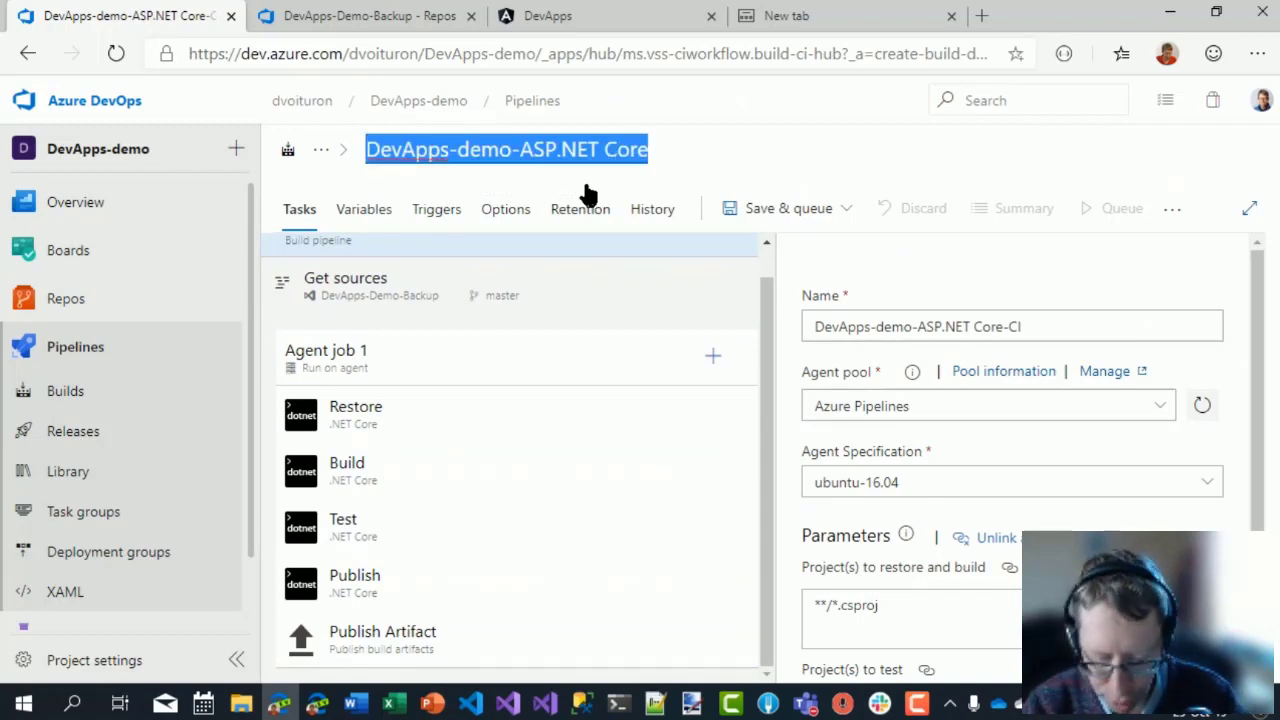
text(Dev)
key(BackSpace)
key(BackSpace)
key(BackSpace)
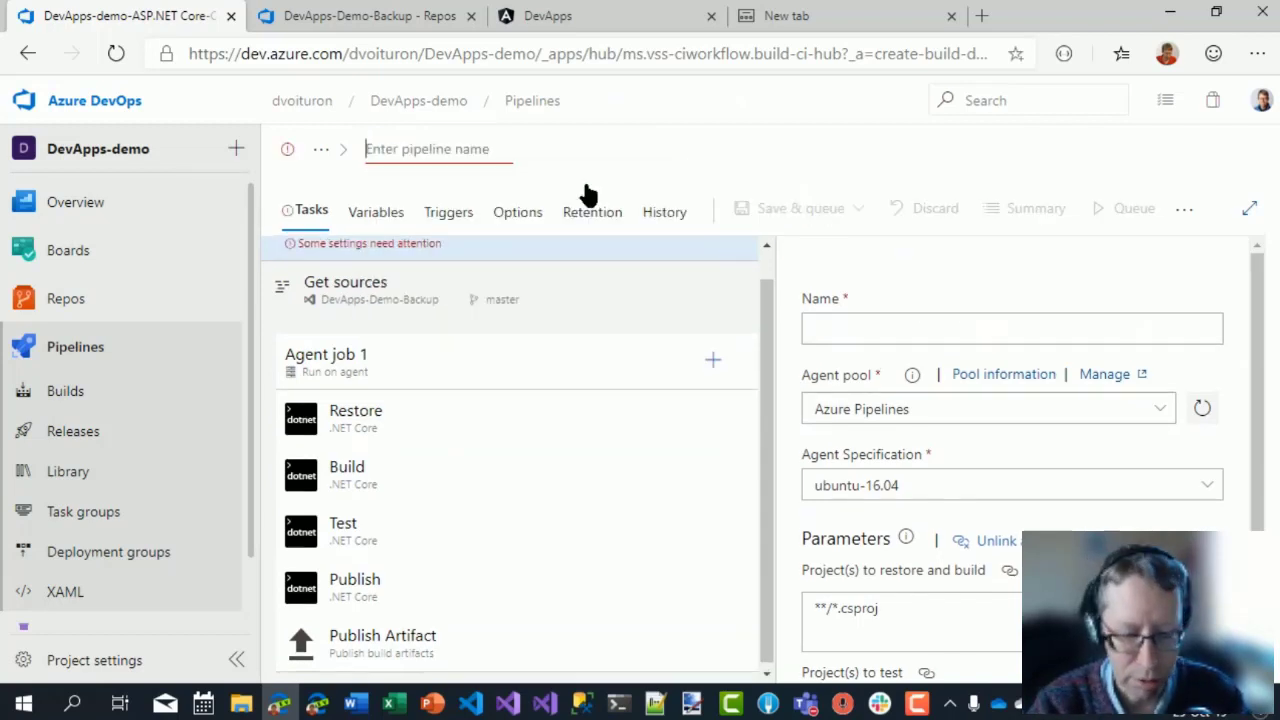
text(Build API)
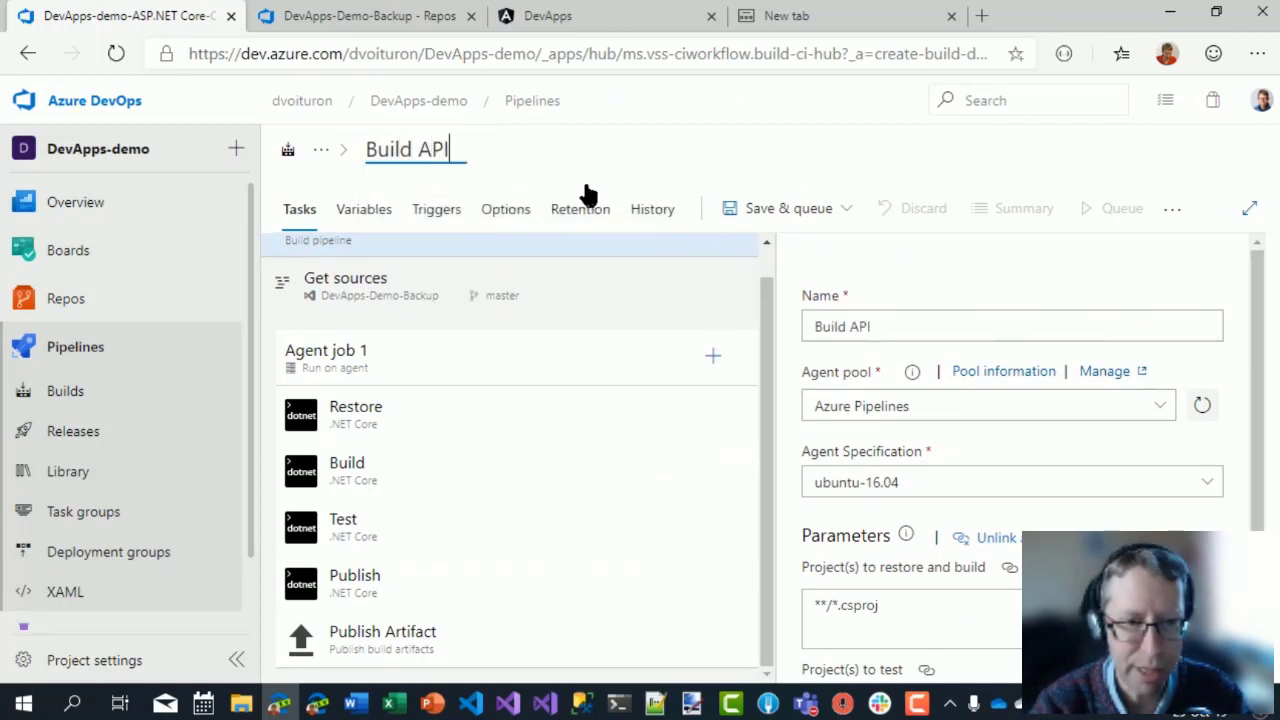
Review the settings of Get sources and Agent job 1, including the agent pools available to the job.
click(362, 298)
scroll(960, 532, down, 3)
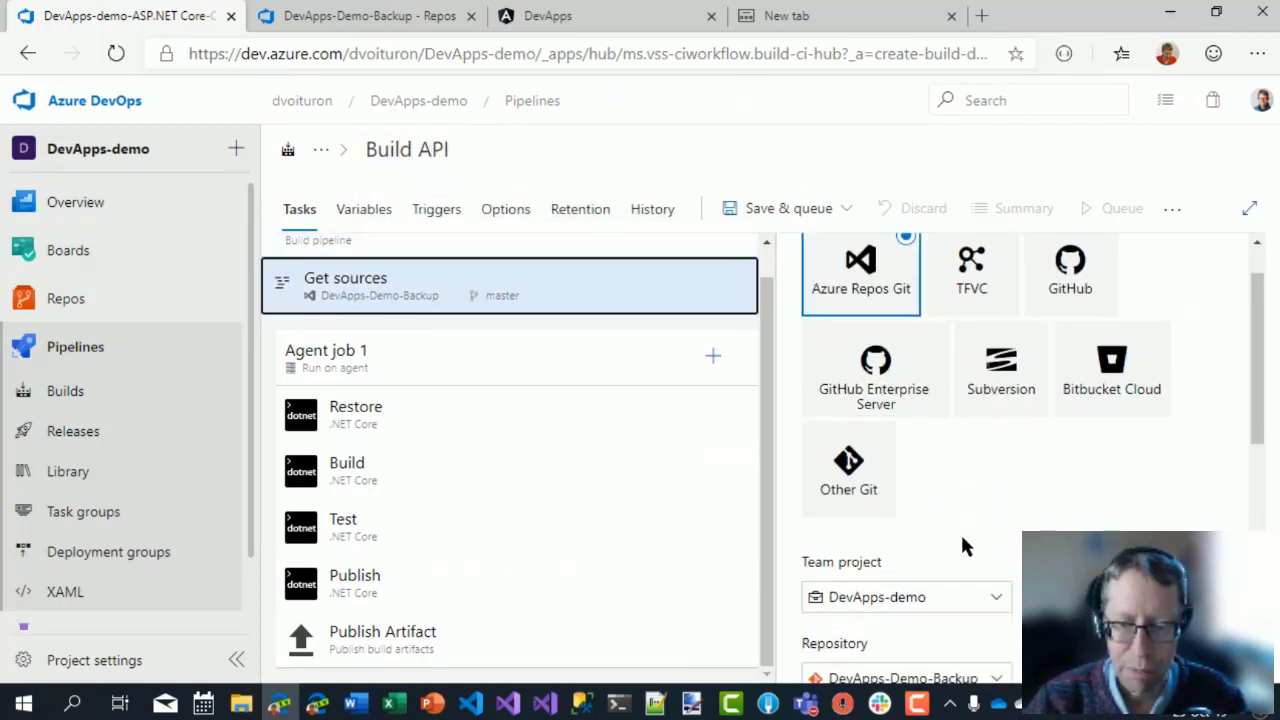
click(385, 370)
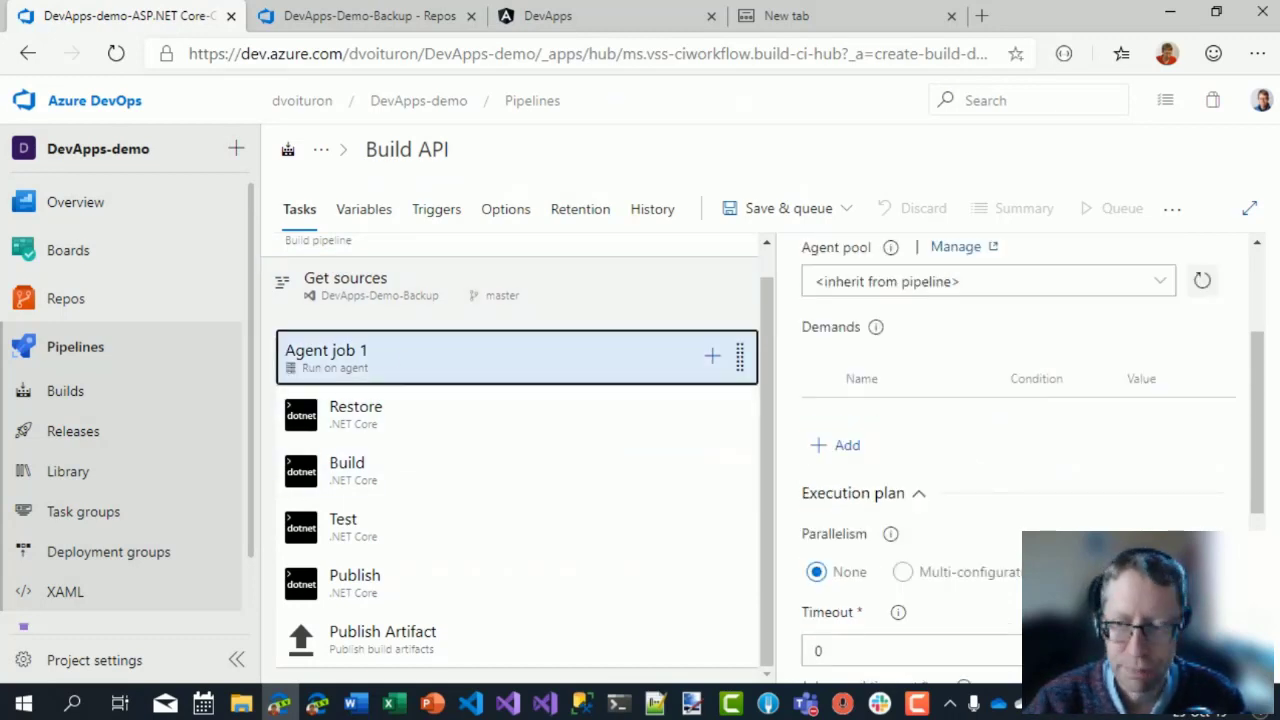
drag(1258, 456, 1250, 373)
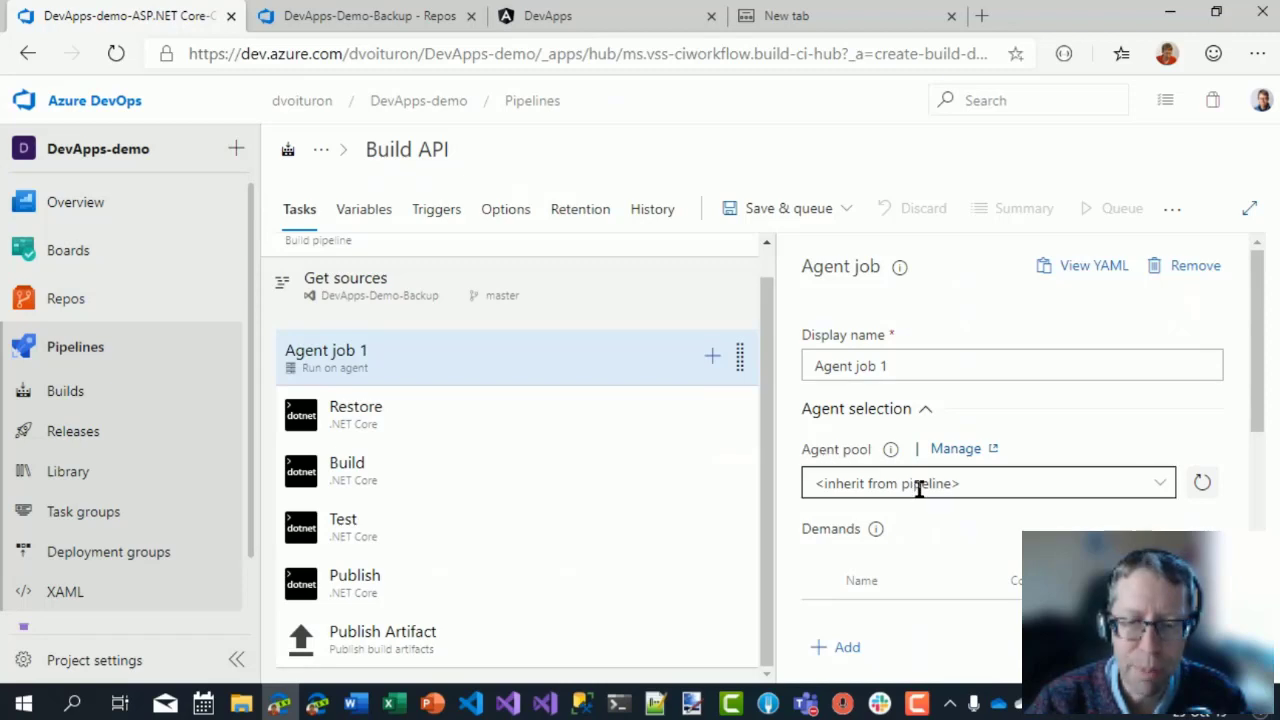
click(452, 298)
scroll(1030, 500, down, 6)
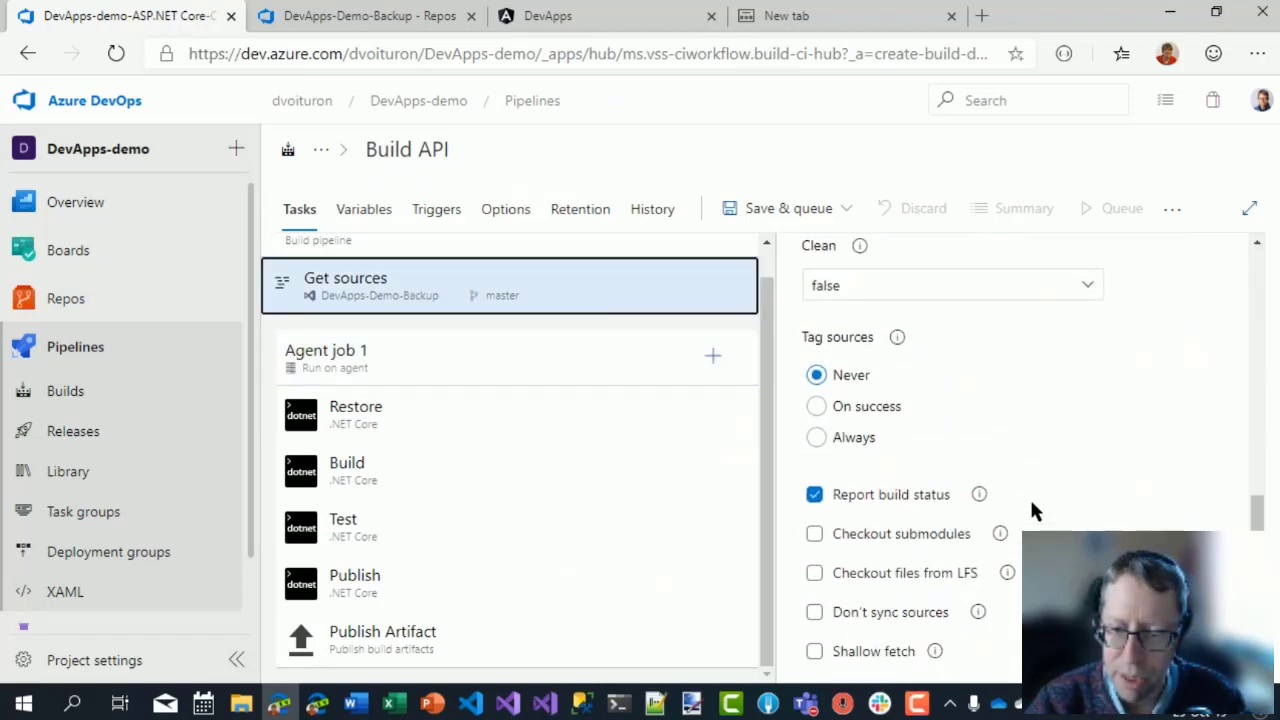
scroll(1030, 498, up, 6)
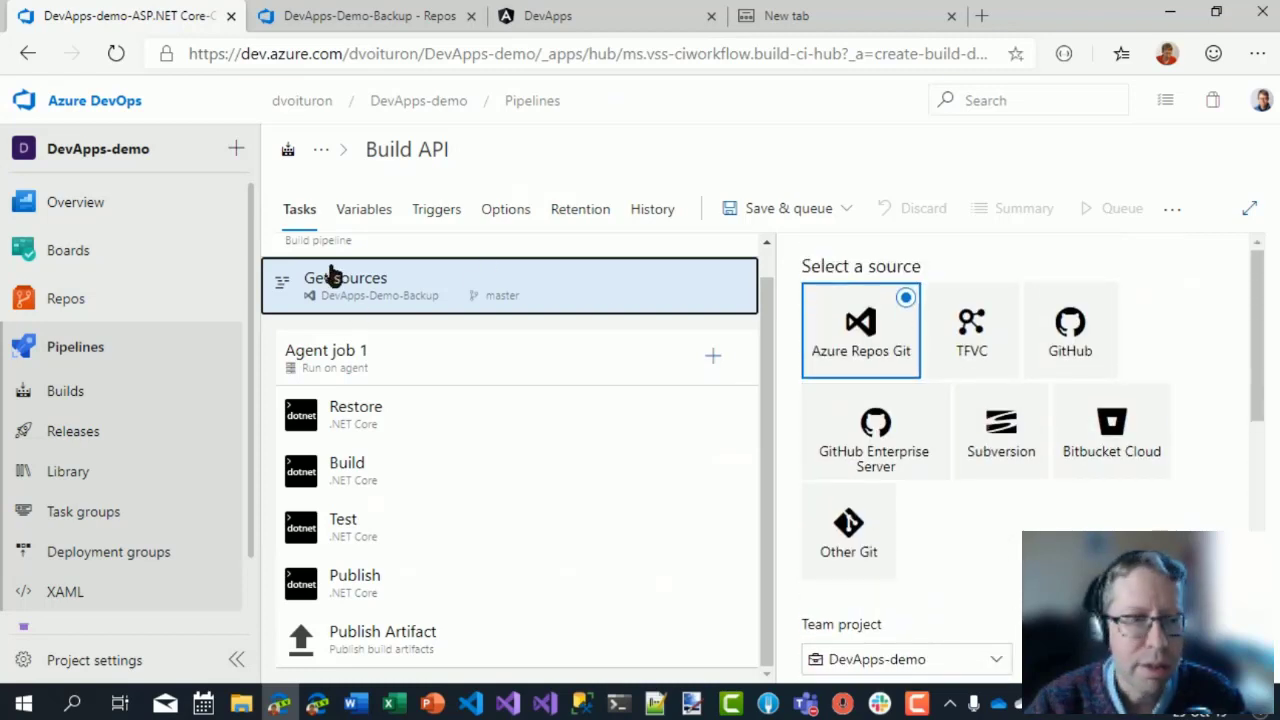
click(349, 360)
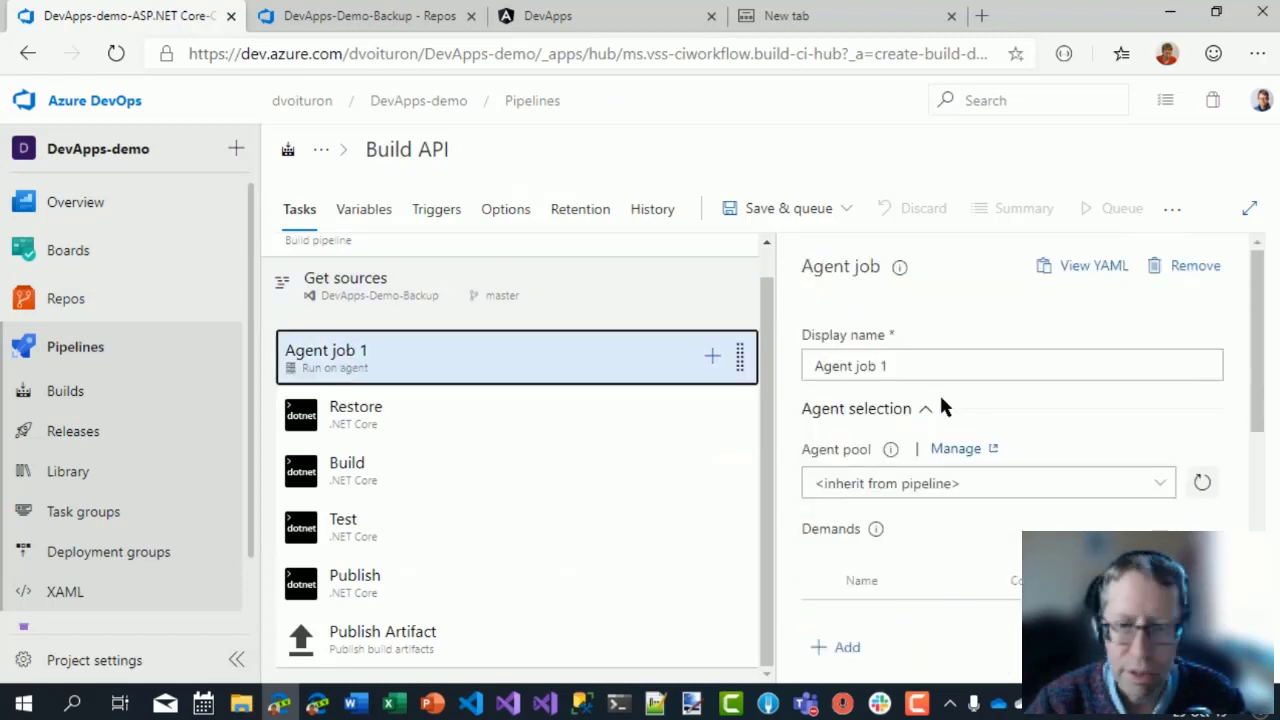
click(1165, 485)
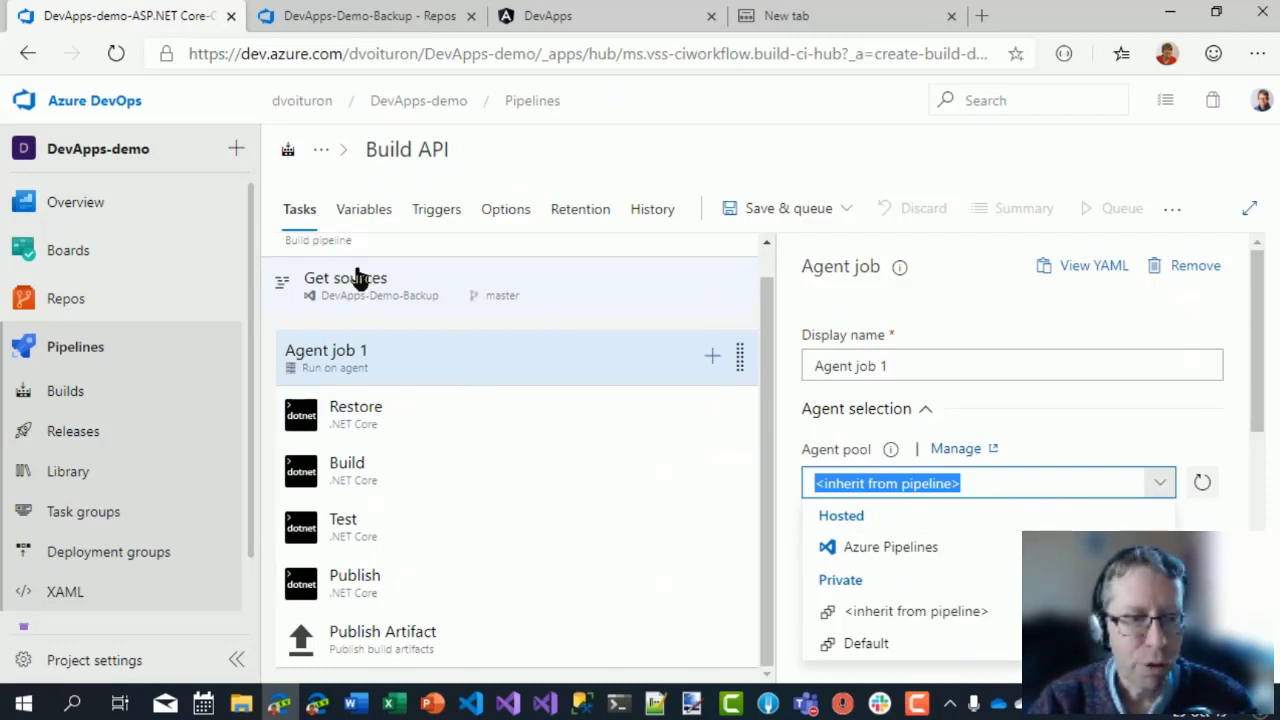
click(793, 495)
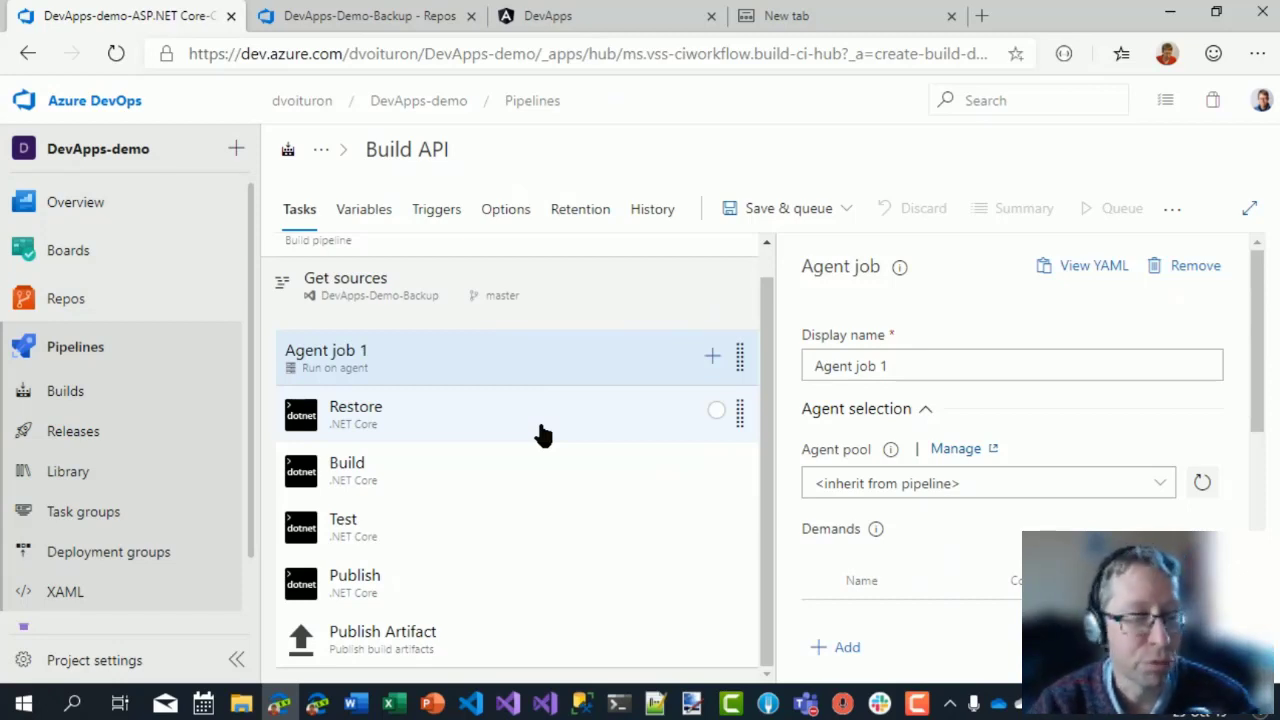
Compare the commands and project path patterns of the Restore, Build and Test tasks, with the page reduced to 90%.
click(465, 428)
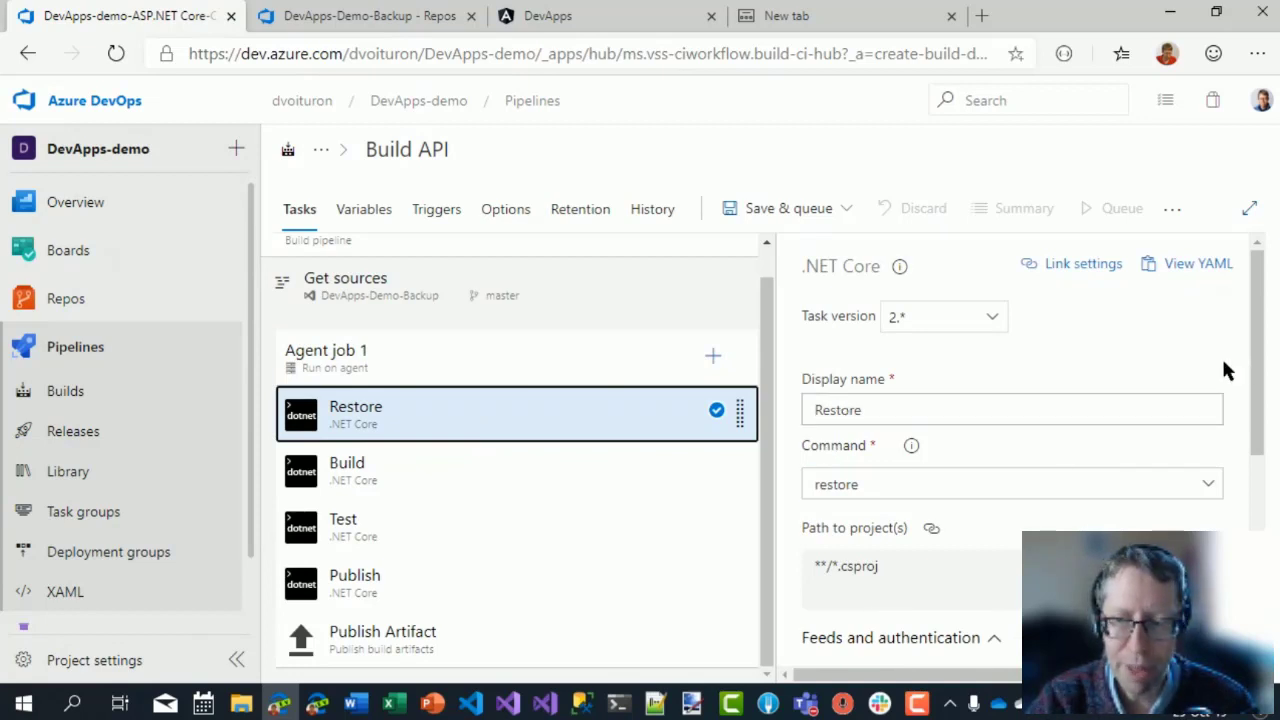
key(ctrl+minus)
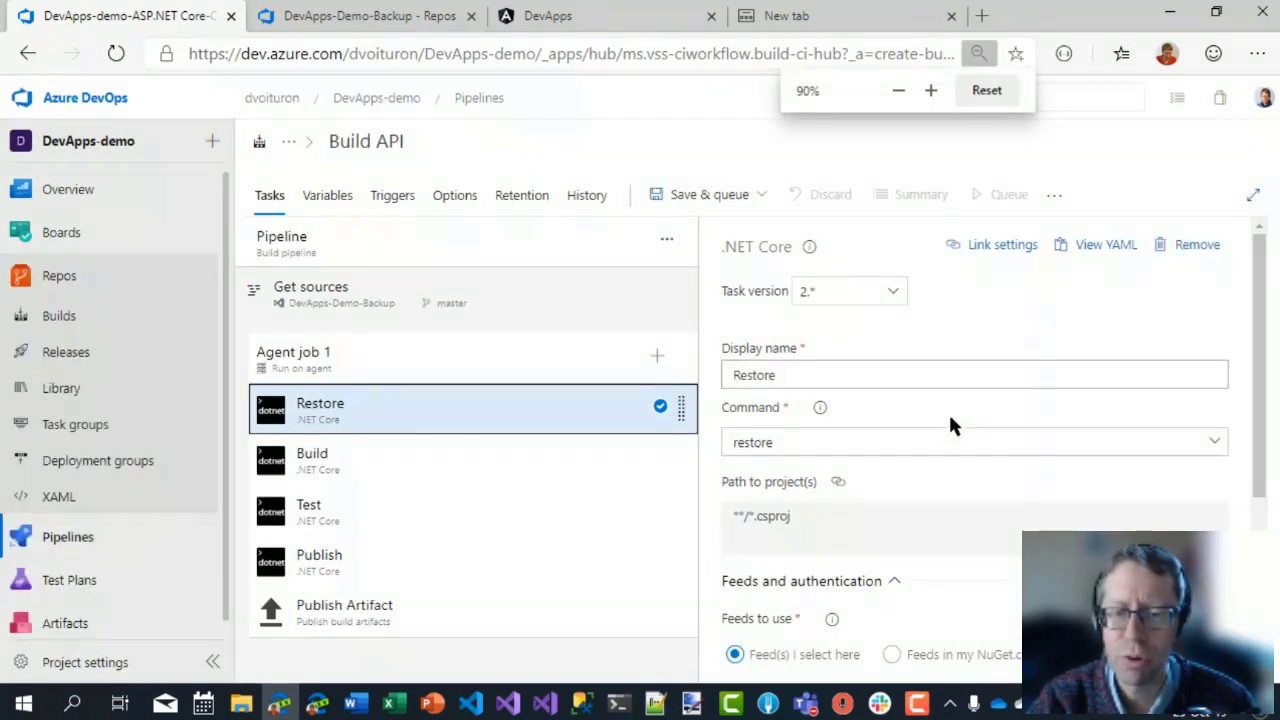
drag(733, 516, 745, 514)
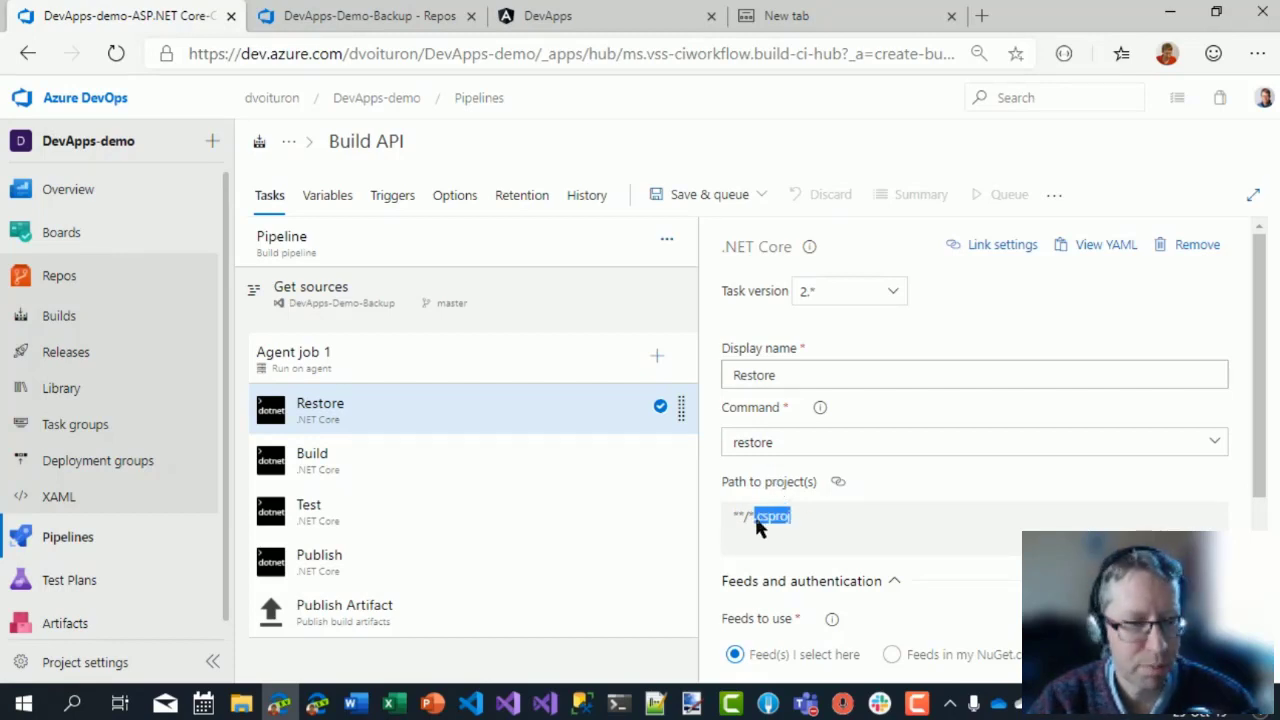
click(358, 470)
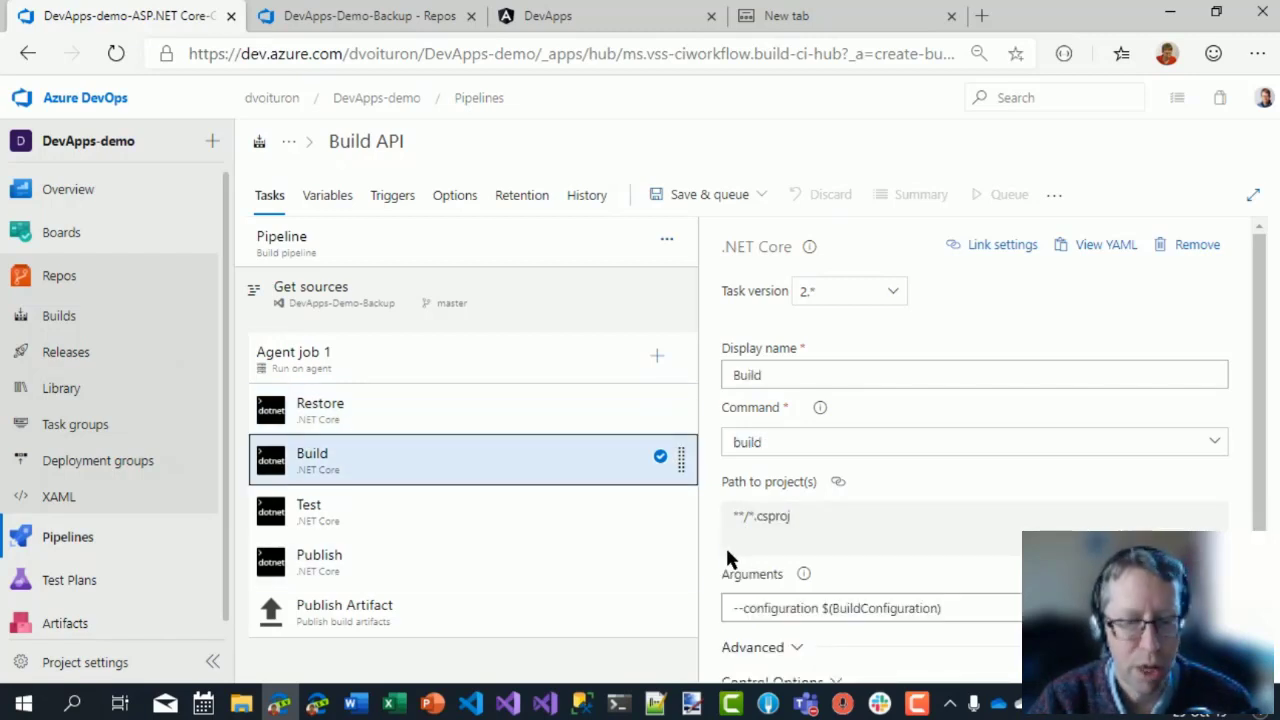
click(410, 522)
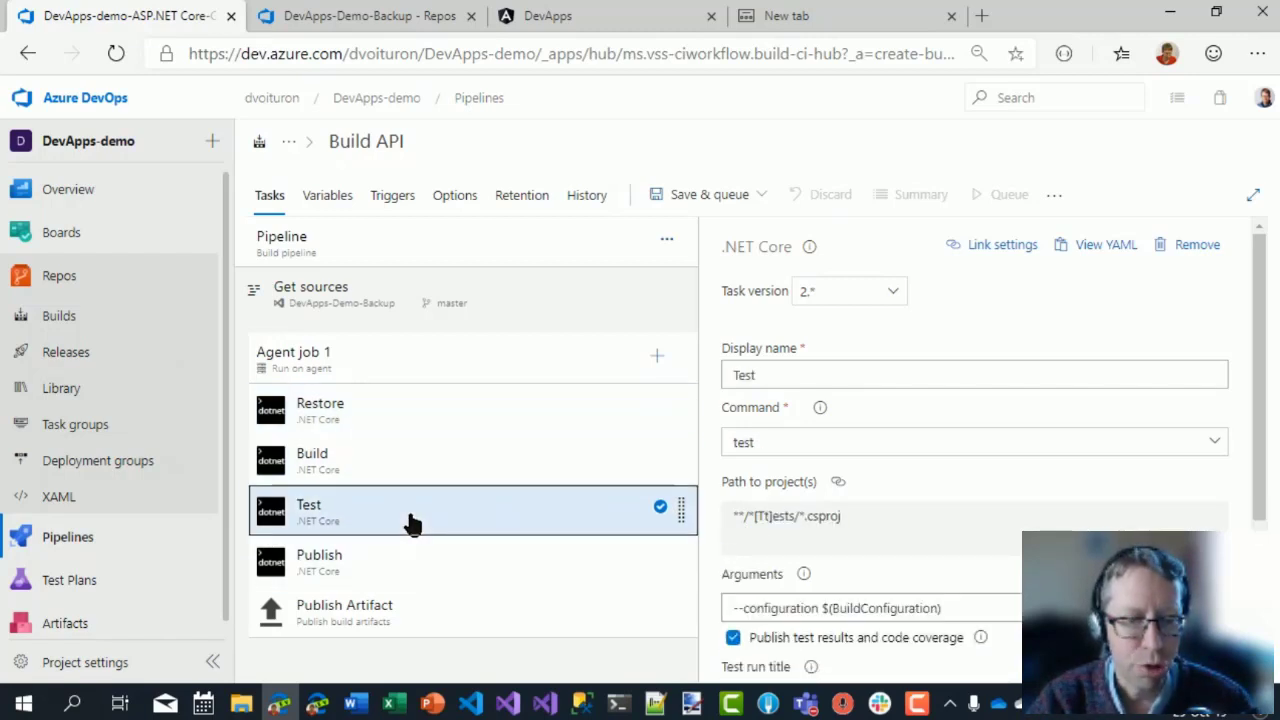
click(366, 429)
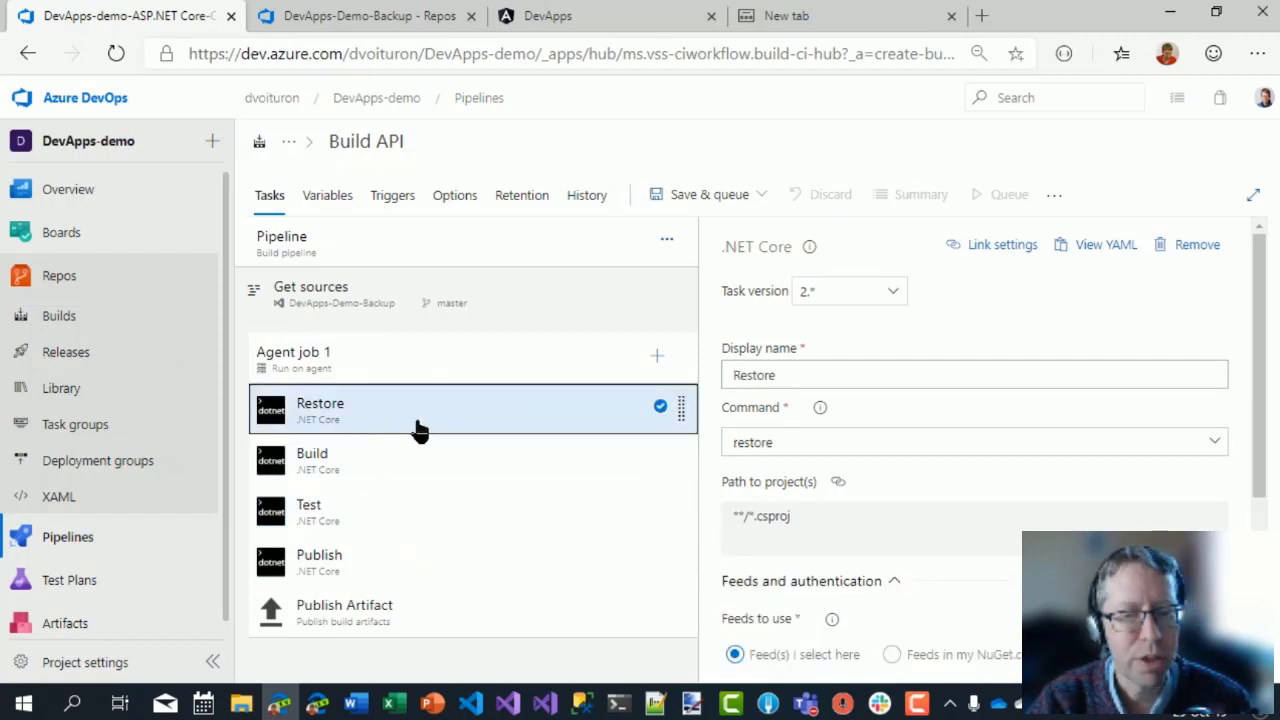
click(345, 467)
click(345, 513)
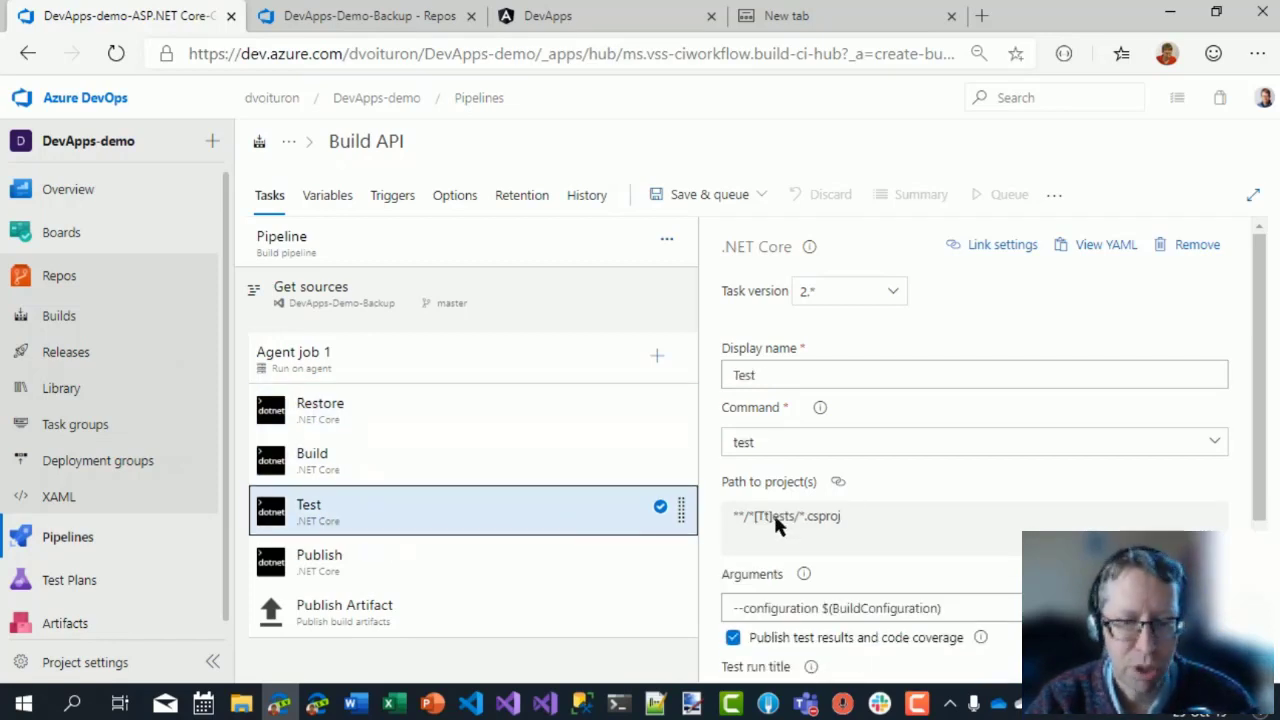
drag(748, 516, 764, 516)
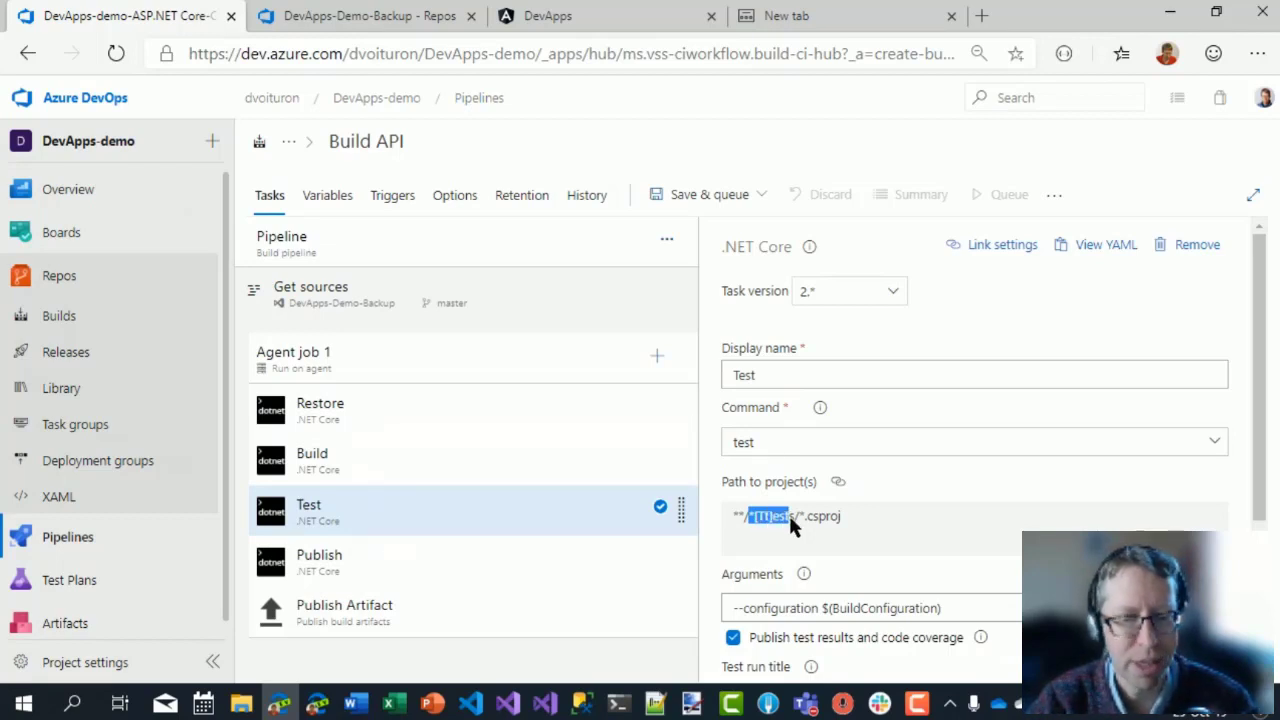
Turn off Zip Published Projects in the Publish task and open the Publish Artifact task's settings.
click(385, 567)
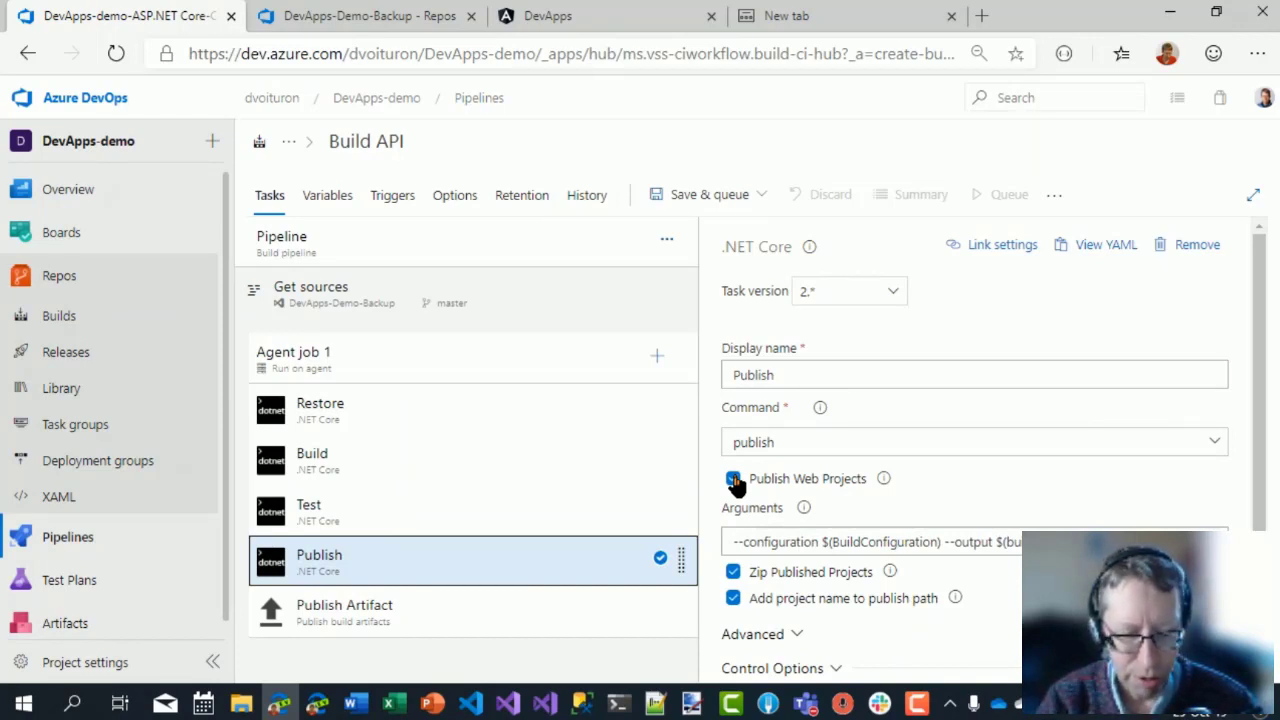
click(734, 575)
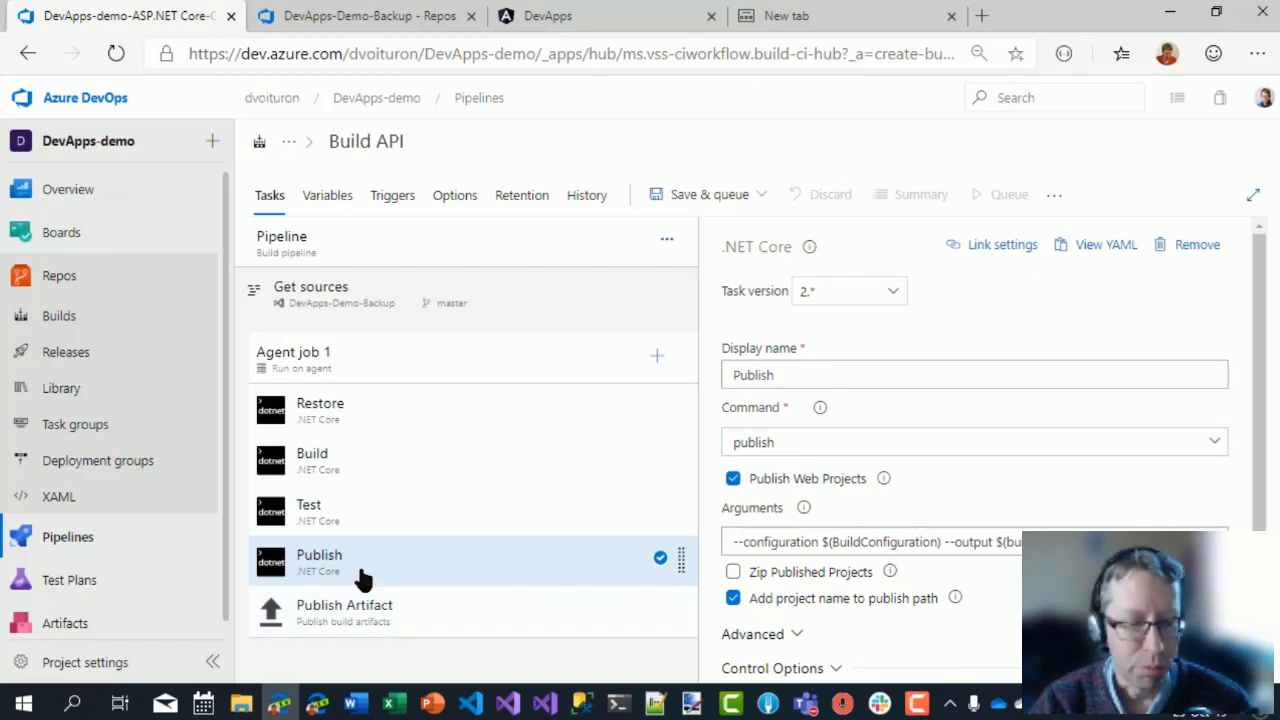
click(375, 622)
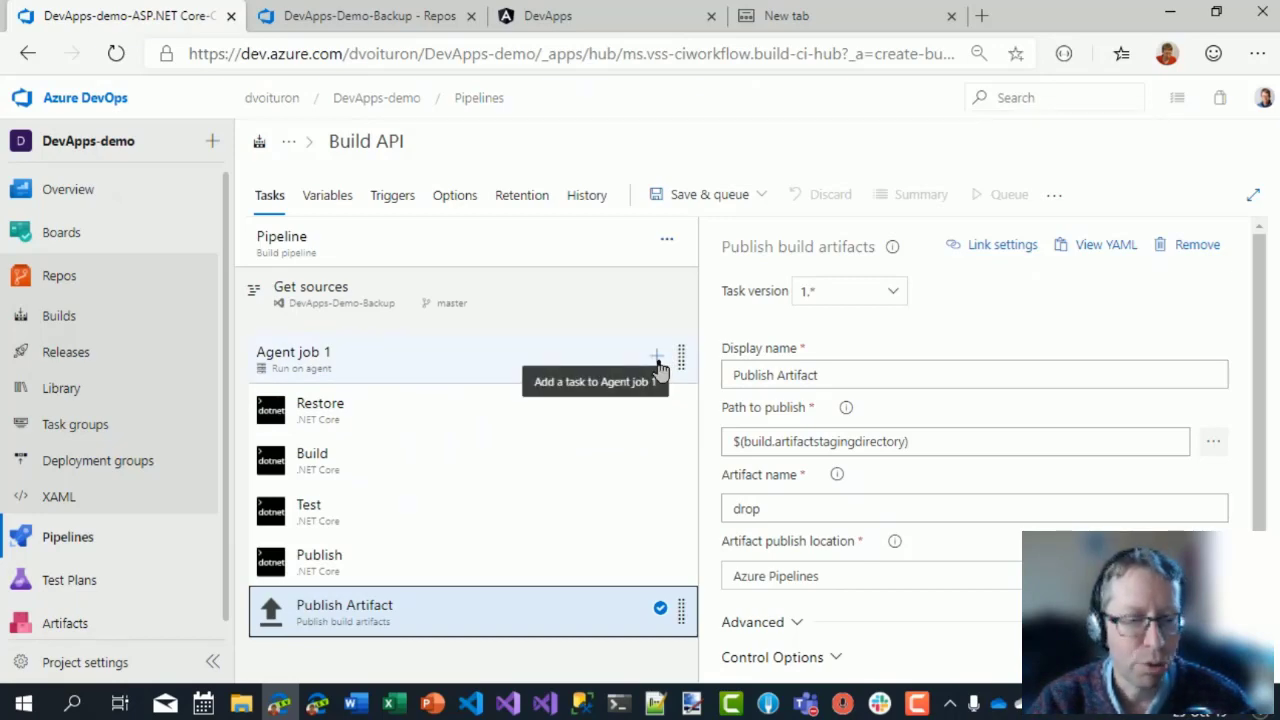
Switch to Visual Studio and look through the Dependencies and Properties nodes of the DevApps-WebAPI project.
click(508, 703)
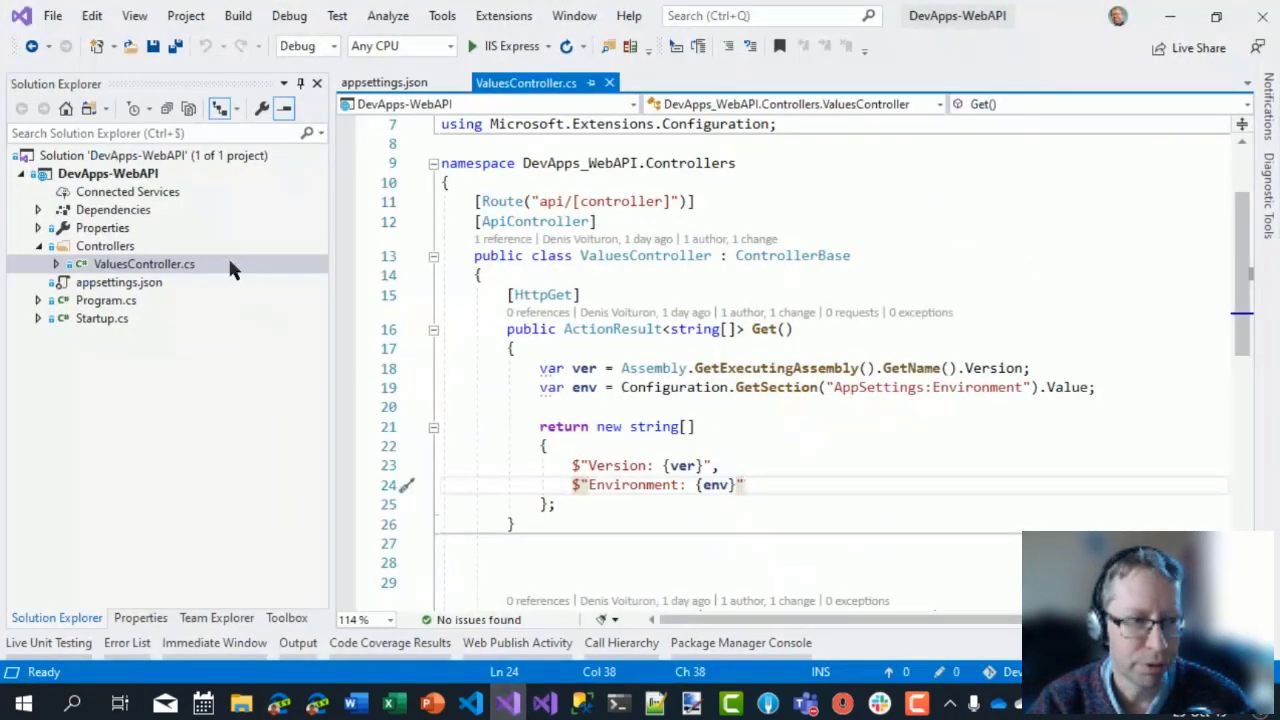
click(39, 211)
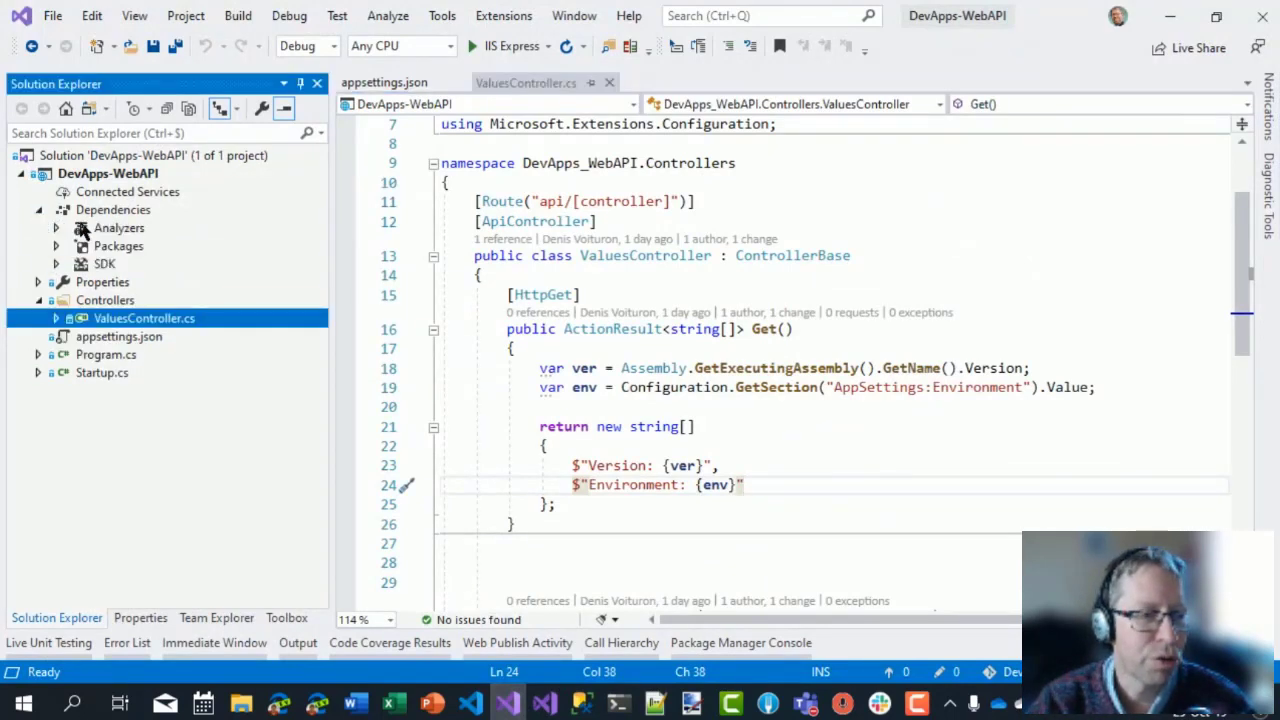
click(39, 211)
click(39, 228)
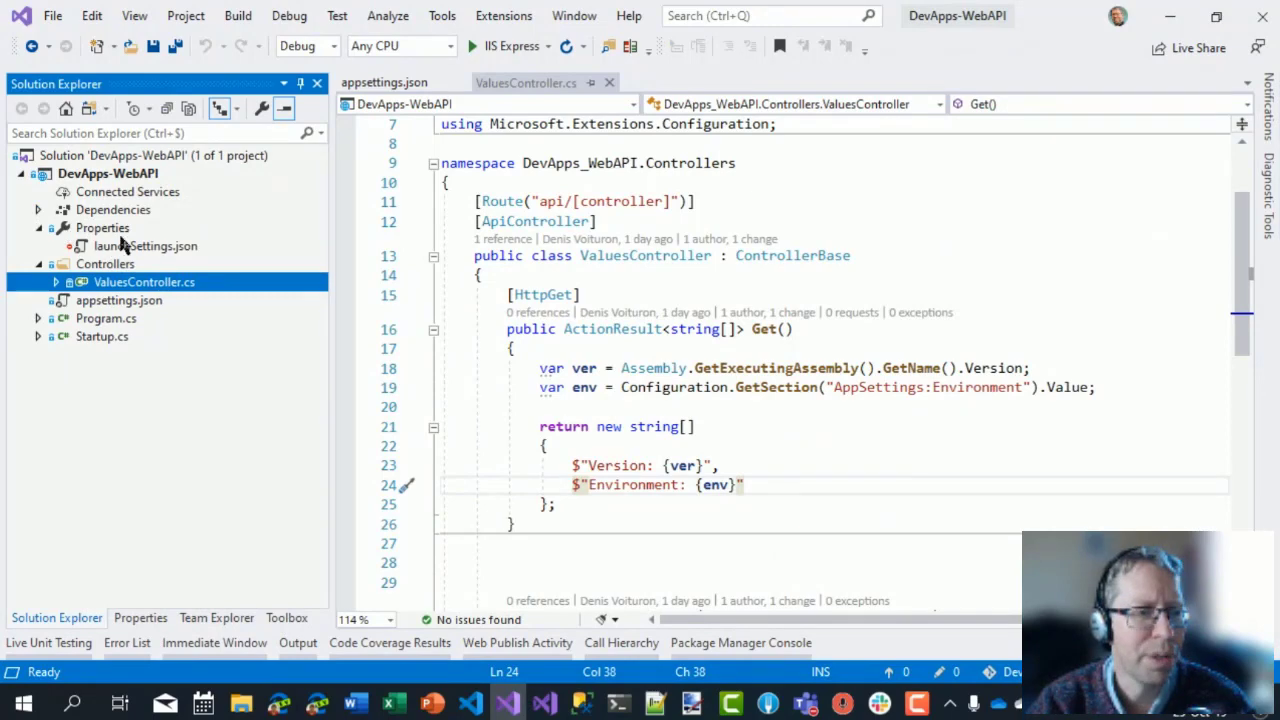
click(39, 228)
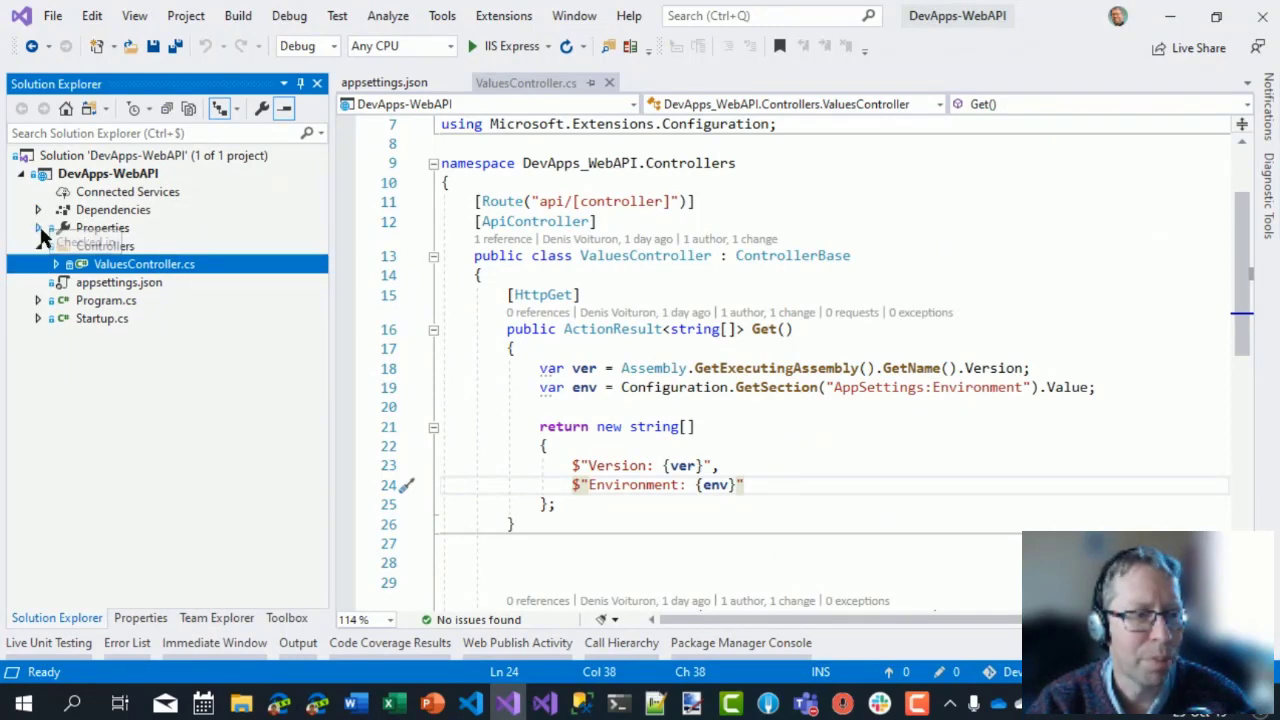
Open the DevApps-WebAPI project file to examine its version entries, and open the project's properties.
right_click(95, 176)
click(64, 177)
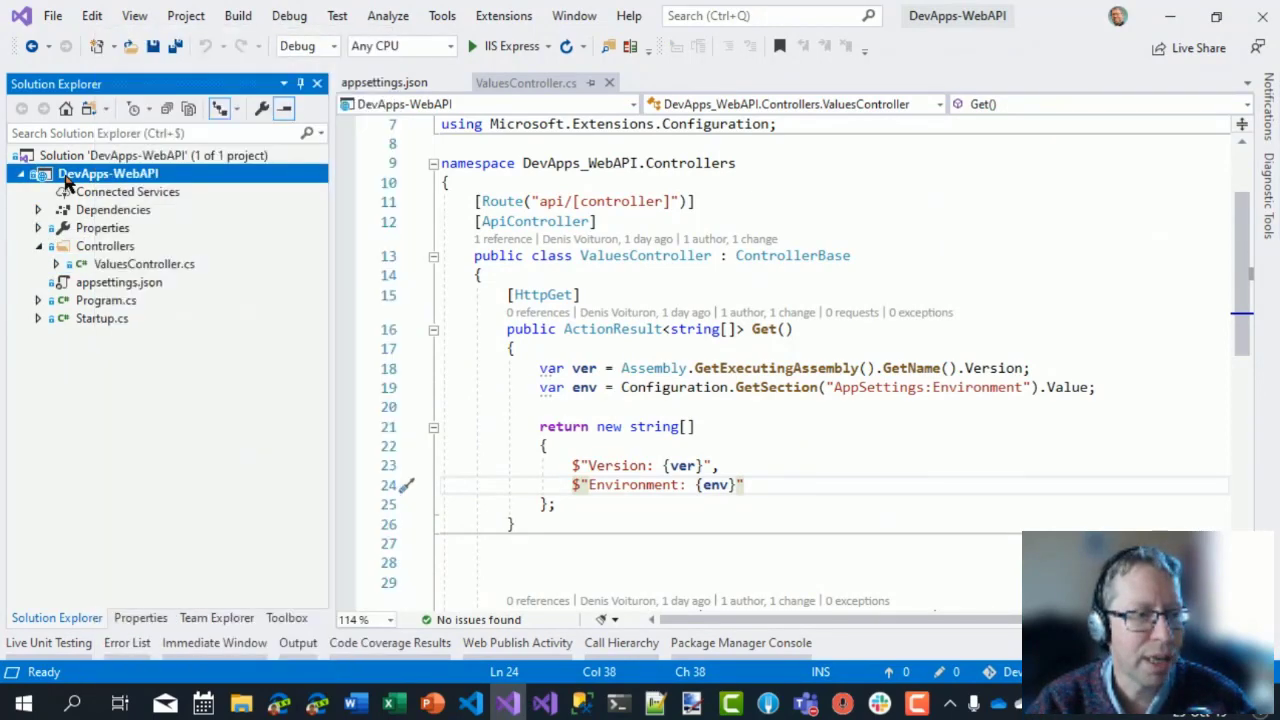
double_click(181, 171)
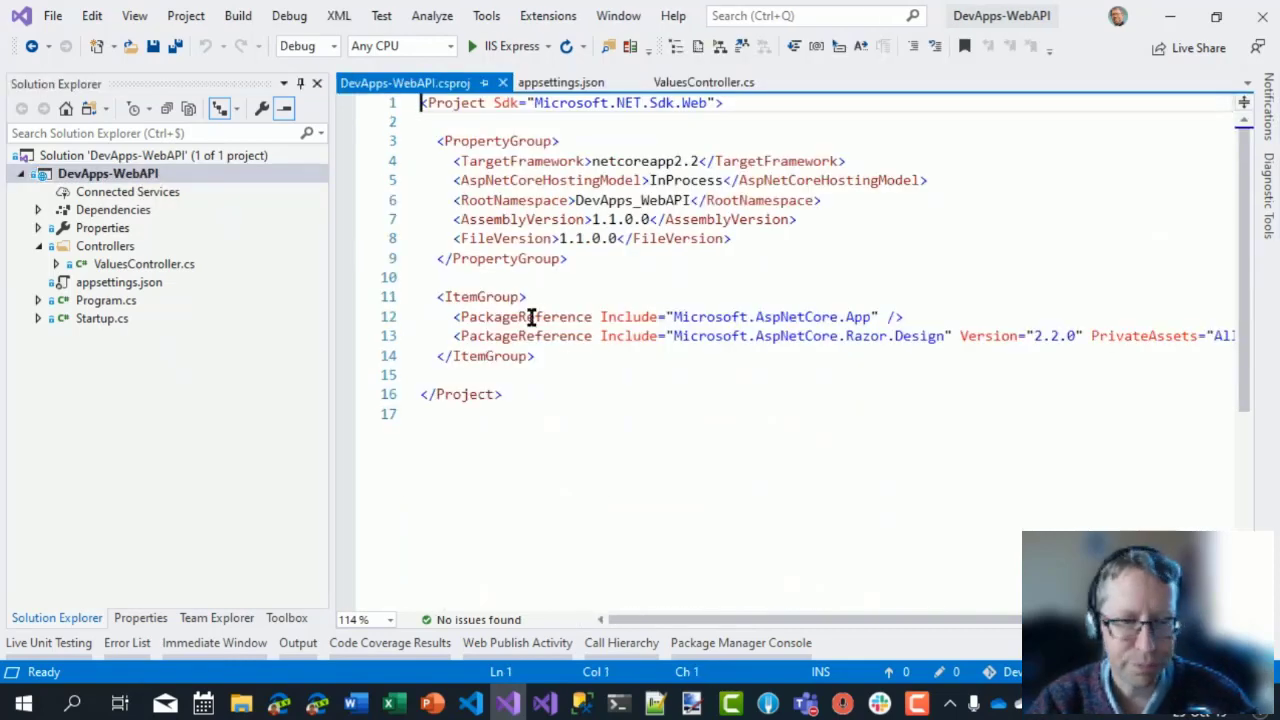
right_click(100, 178)
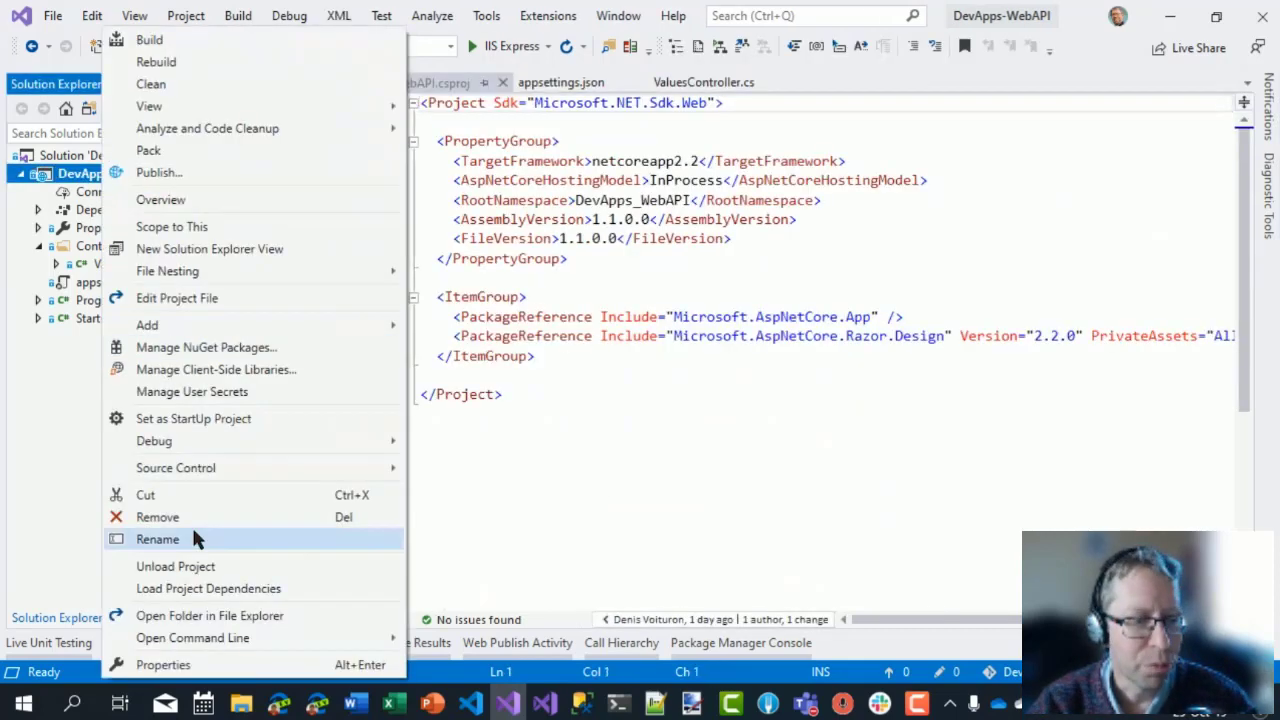
click(195, 663)
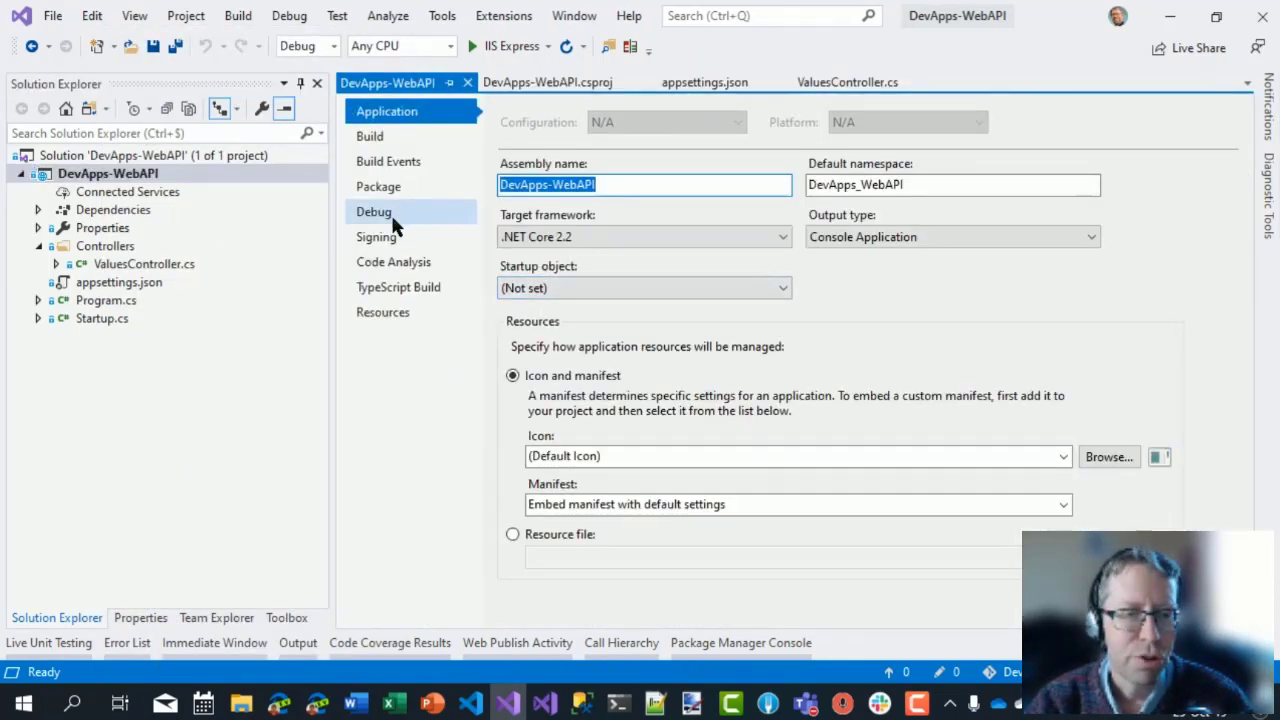
Compare the assembly version and file version fields in the project's package properties with the matching entries in DevApps-WebAPI.csproj.
click(388, 187)
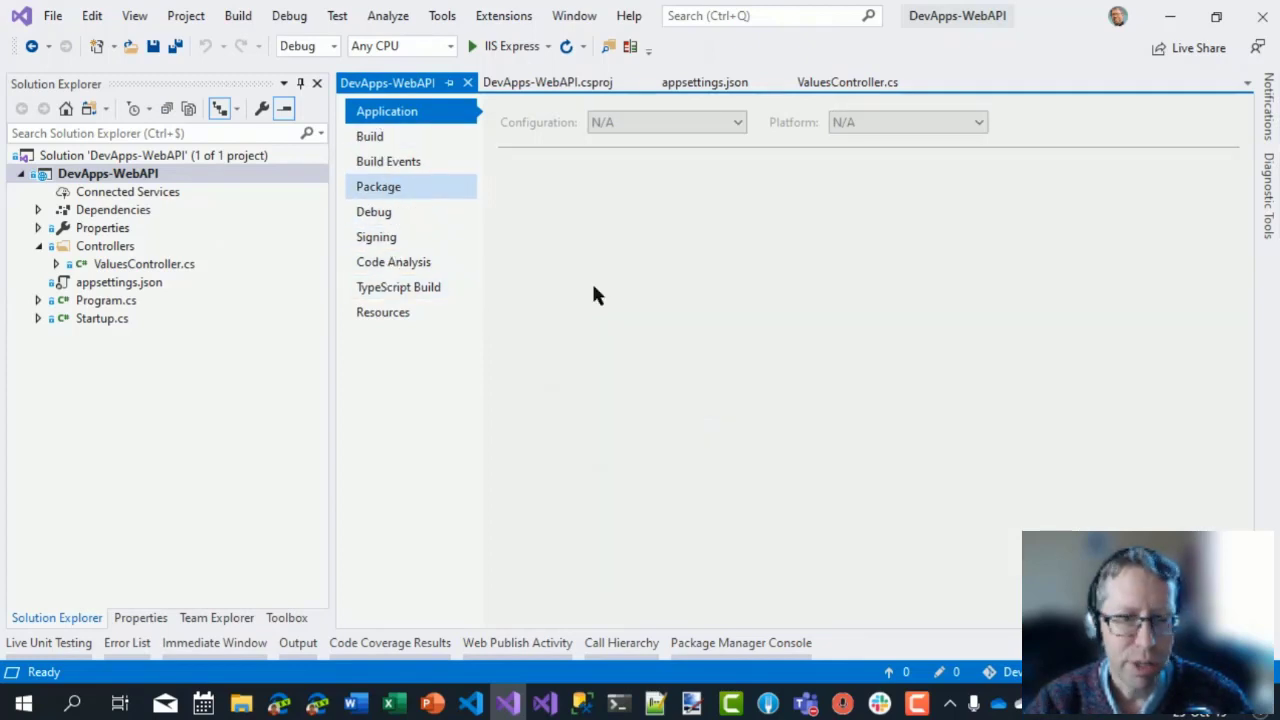
scroll(603, 298, down, 3)
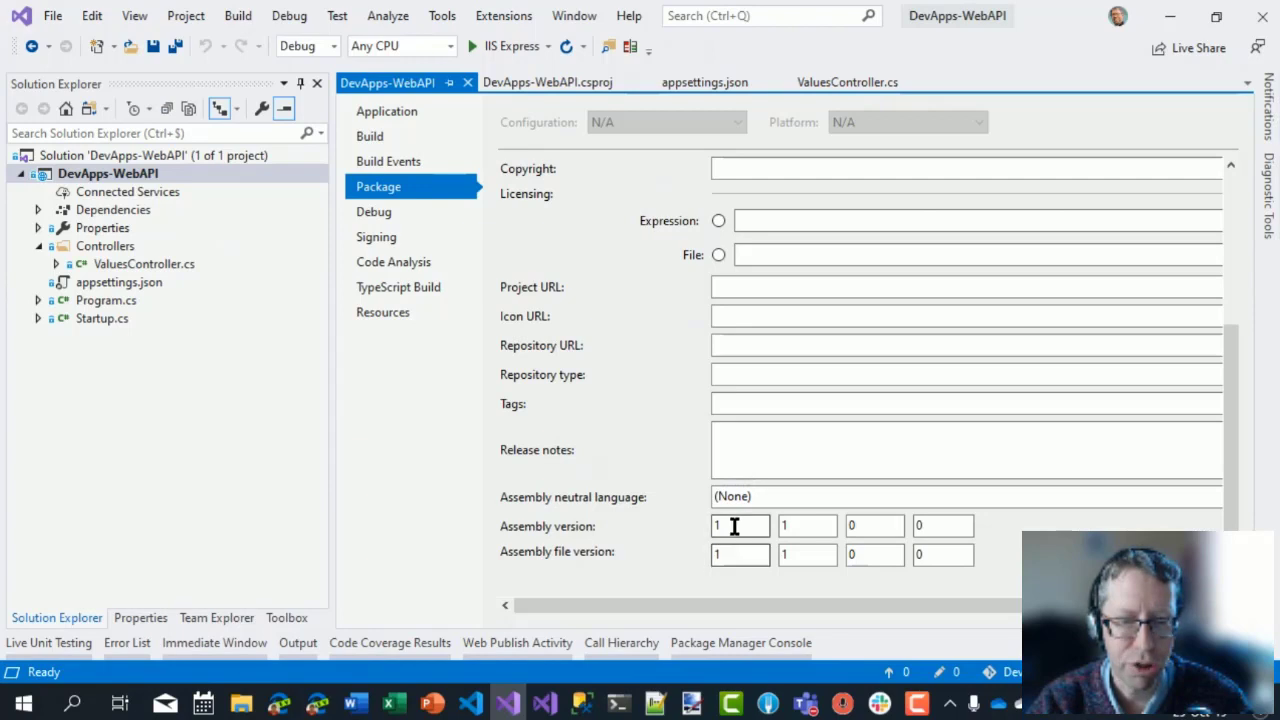
click(797, 526)
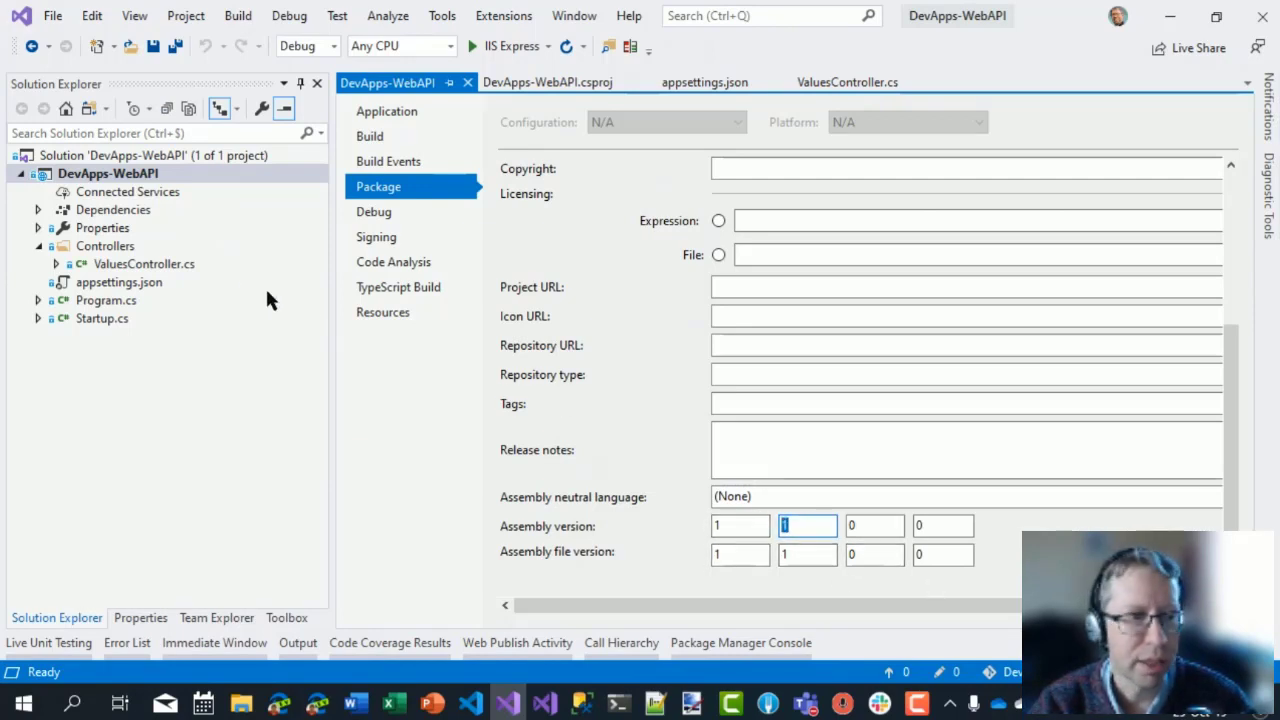
click(540, 84)
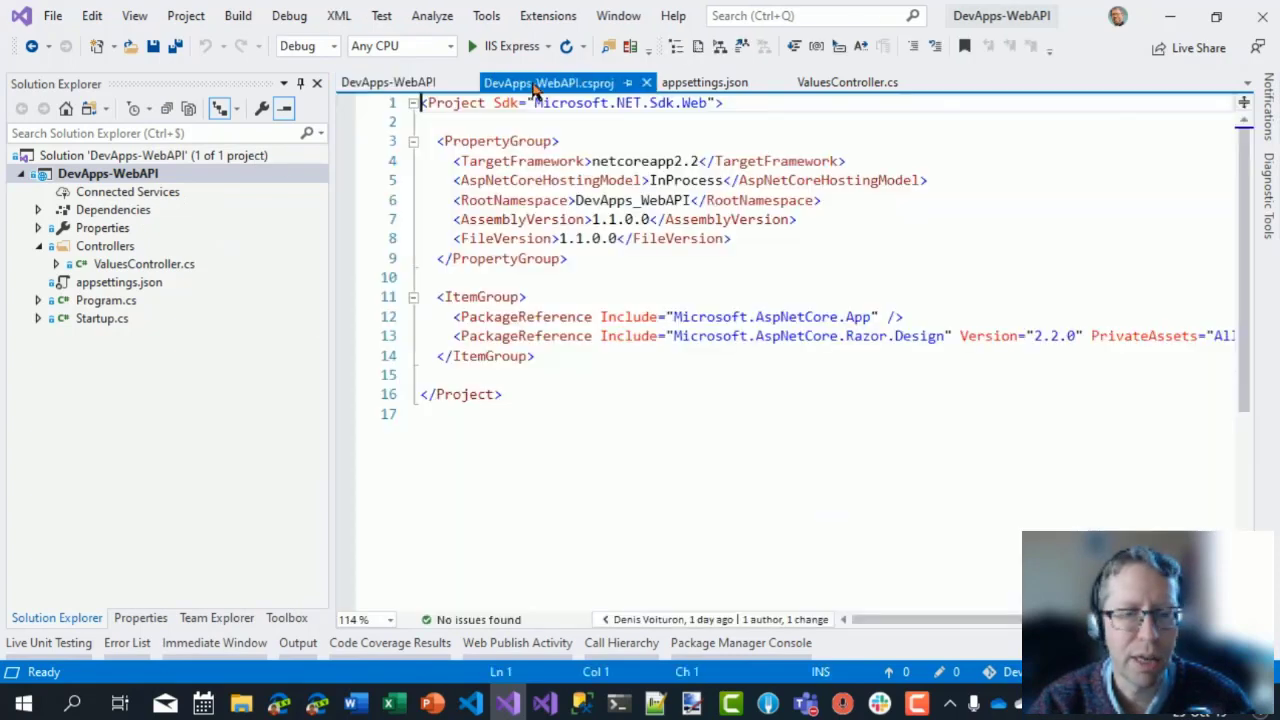
click(452, 219)
drag(452, 219, 786, 242)
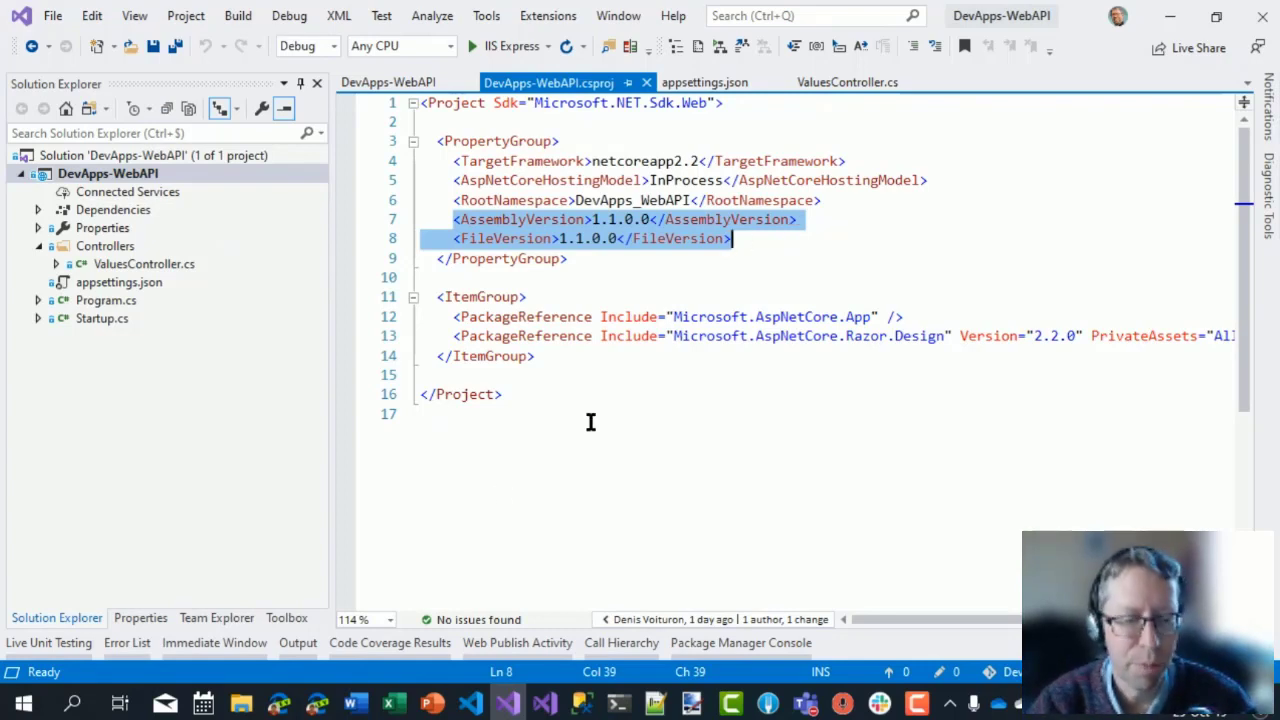
Switch to Azure DevOps, add the Assembly Info (.Net Core & .Net Standard) task to Agent job 1, and place it before Restore.
click(281, 705)
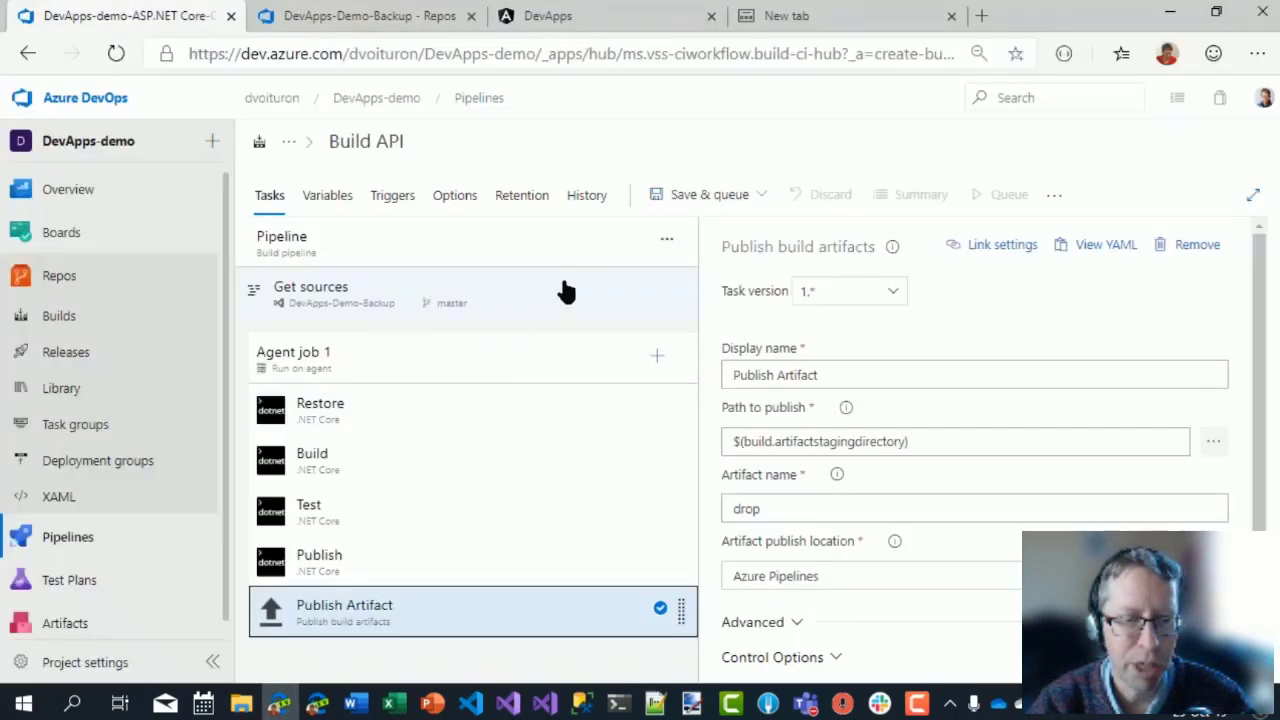
click(314, 472)
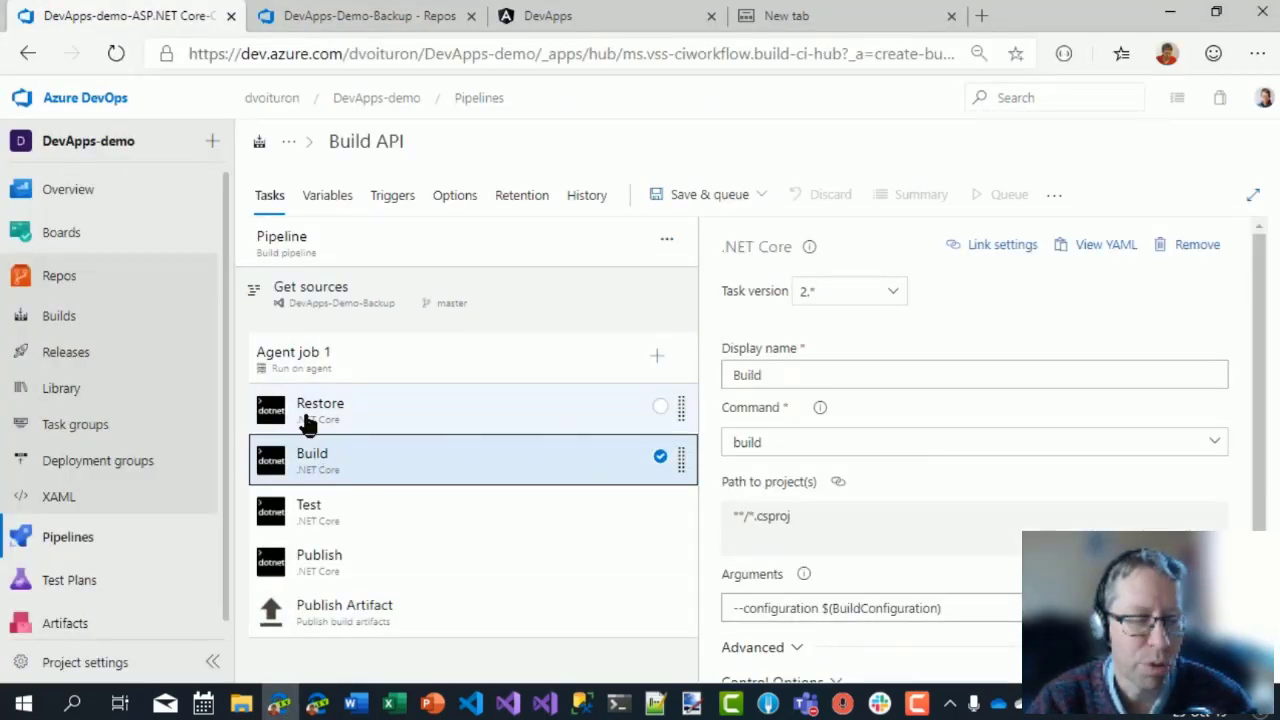
click(657, 356)
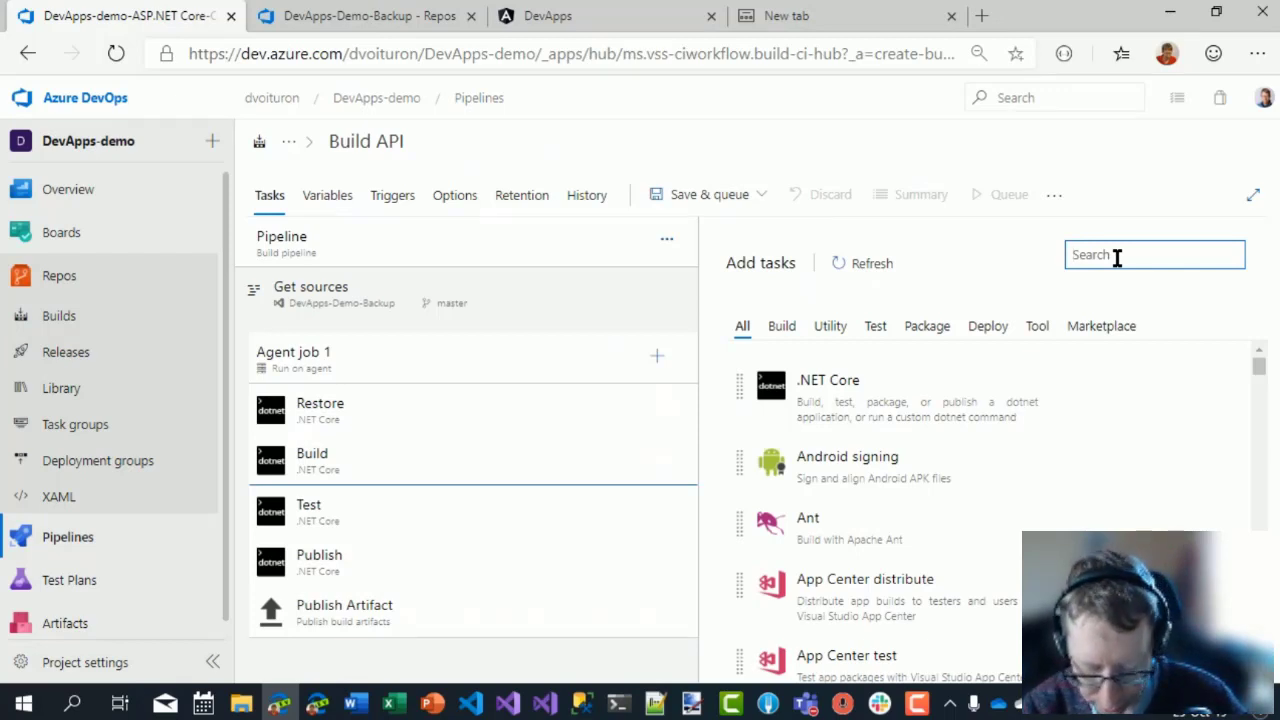
text(assemb)
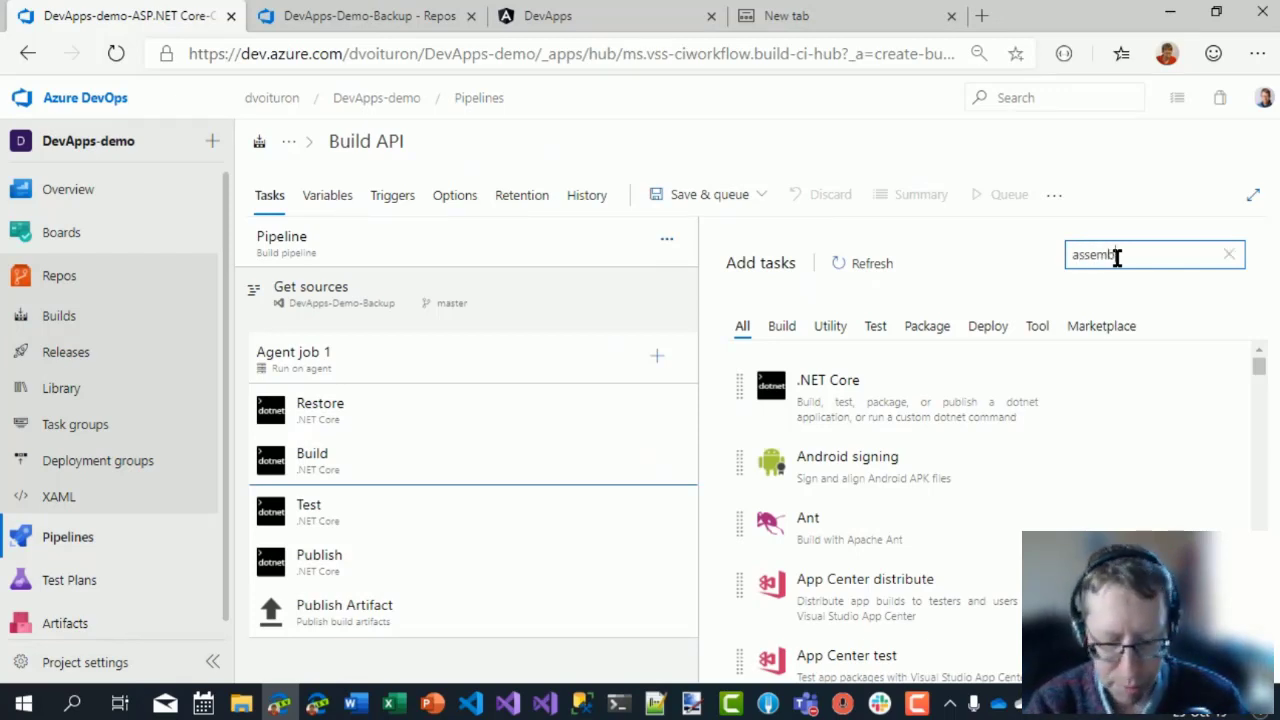
text(l)
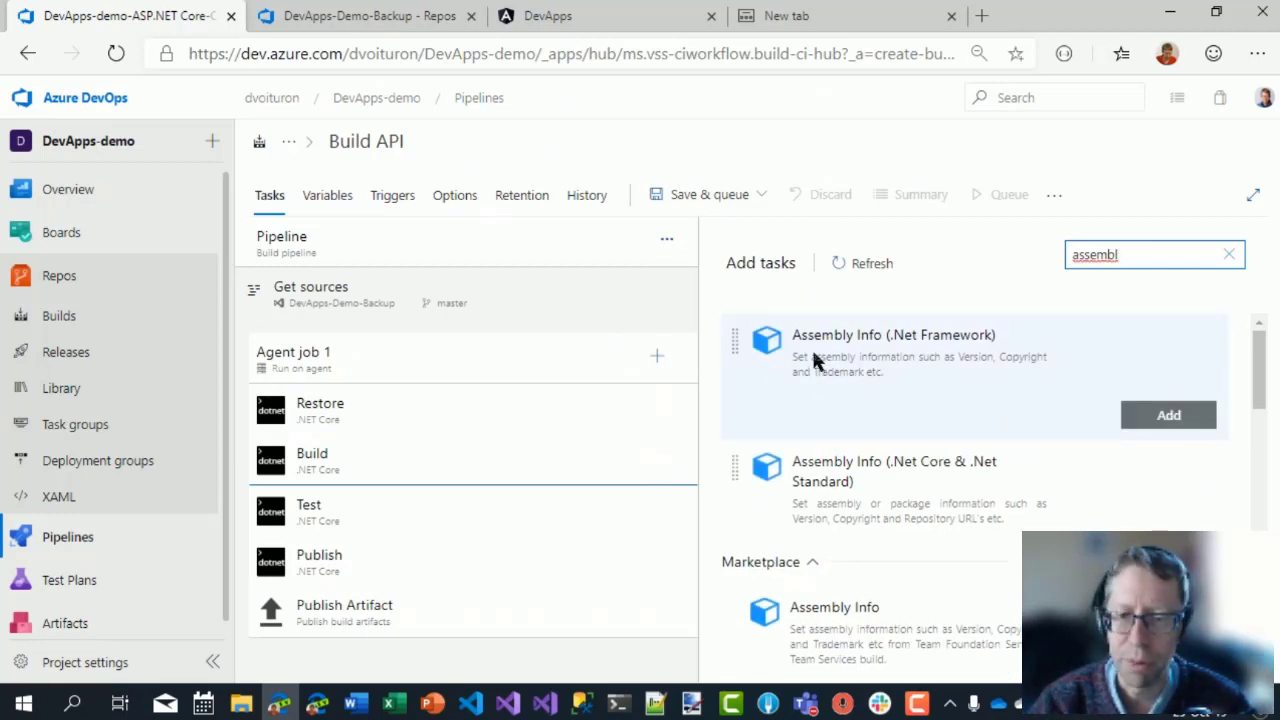
click(811, 357)
click(824, 500)
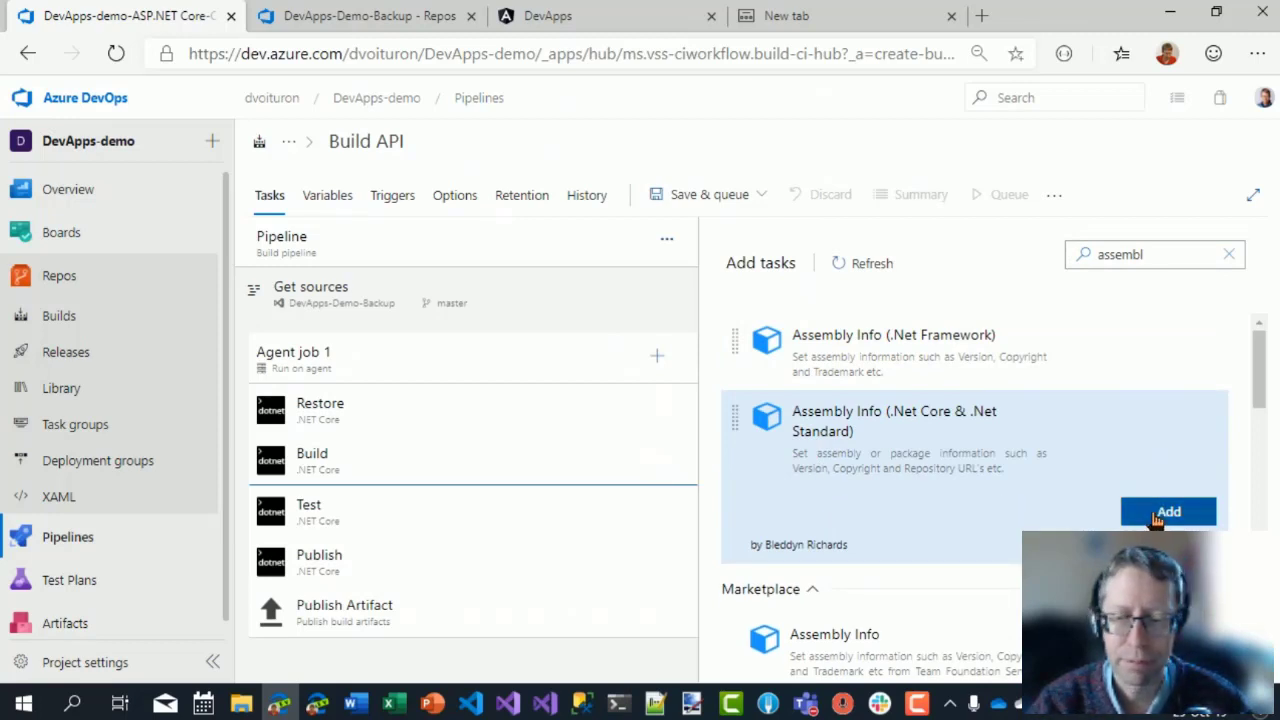
click(1168, 511)
drag(380, 491, 373, 403)
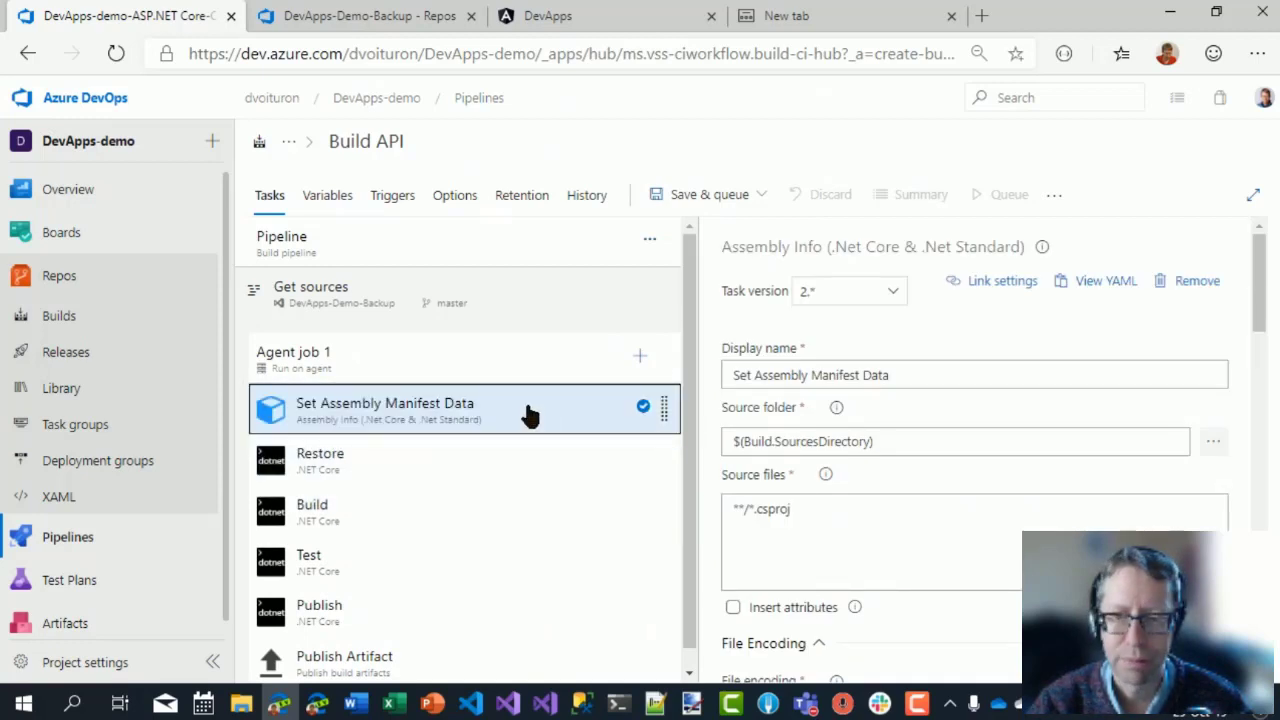
Look through the available Build tasks and the Marketplace tasks that can be added to the agent job.
click(639, 358)
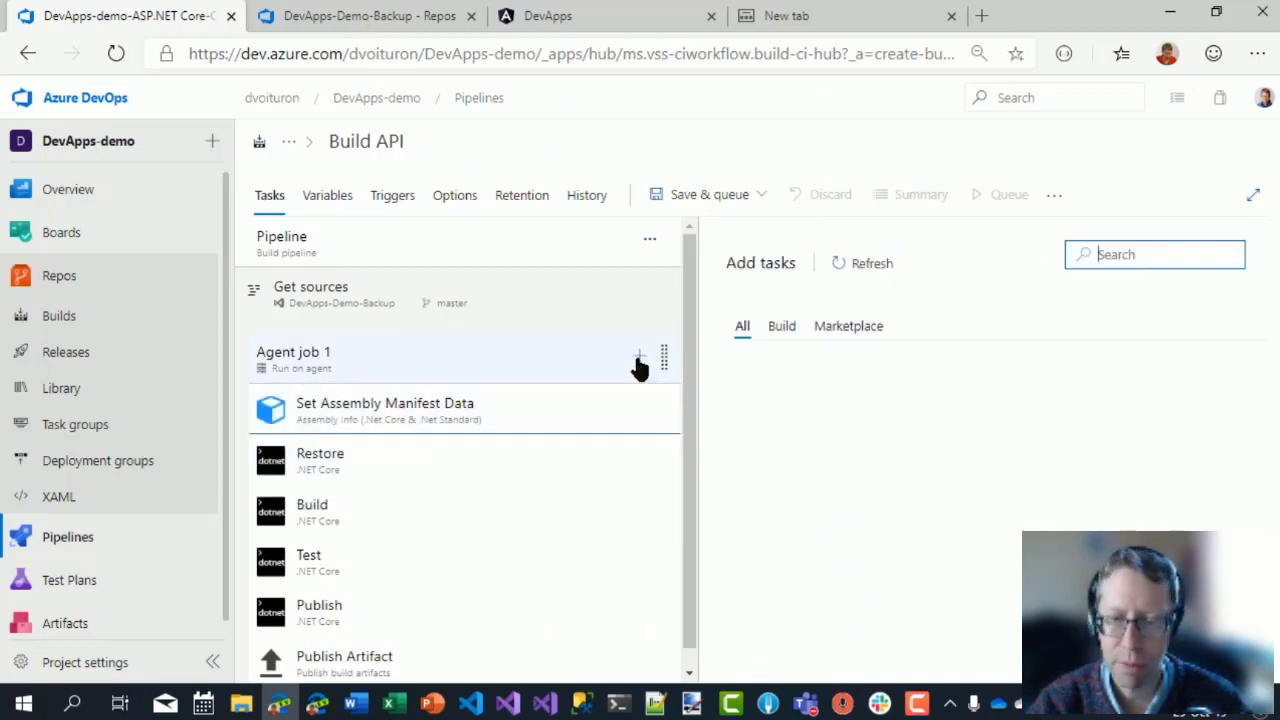
click(1108, 252)
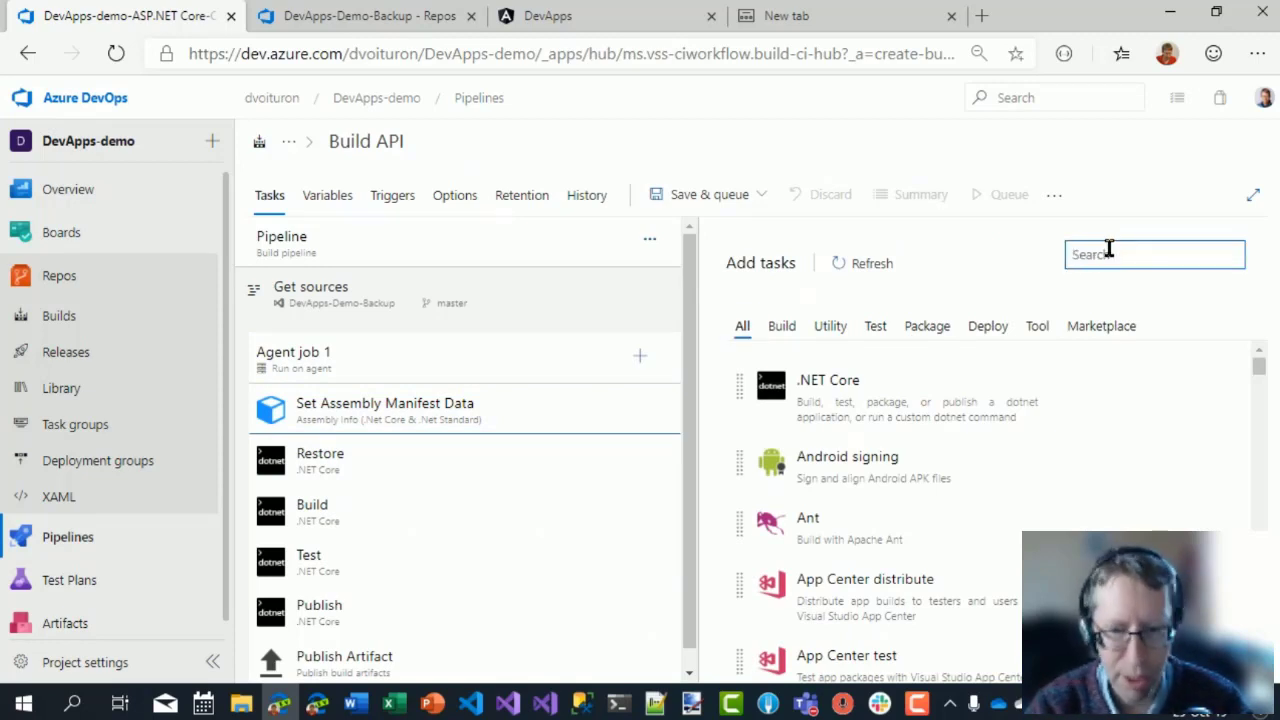
mouse_move(808, 468)
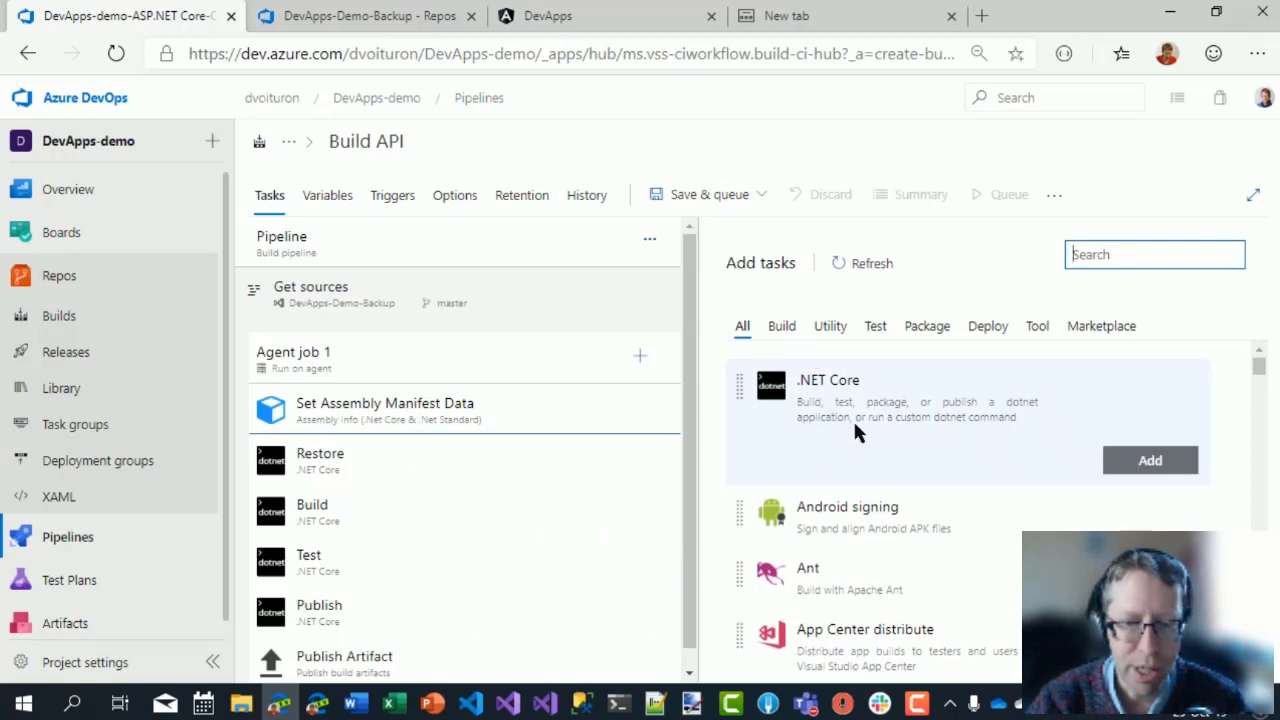
click(790, 328)
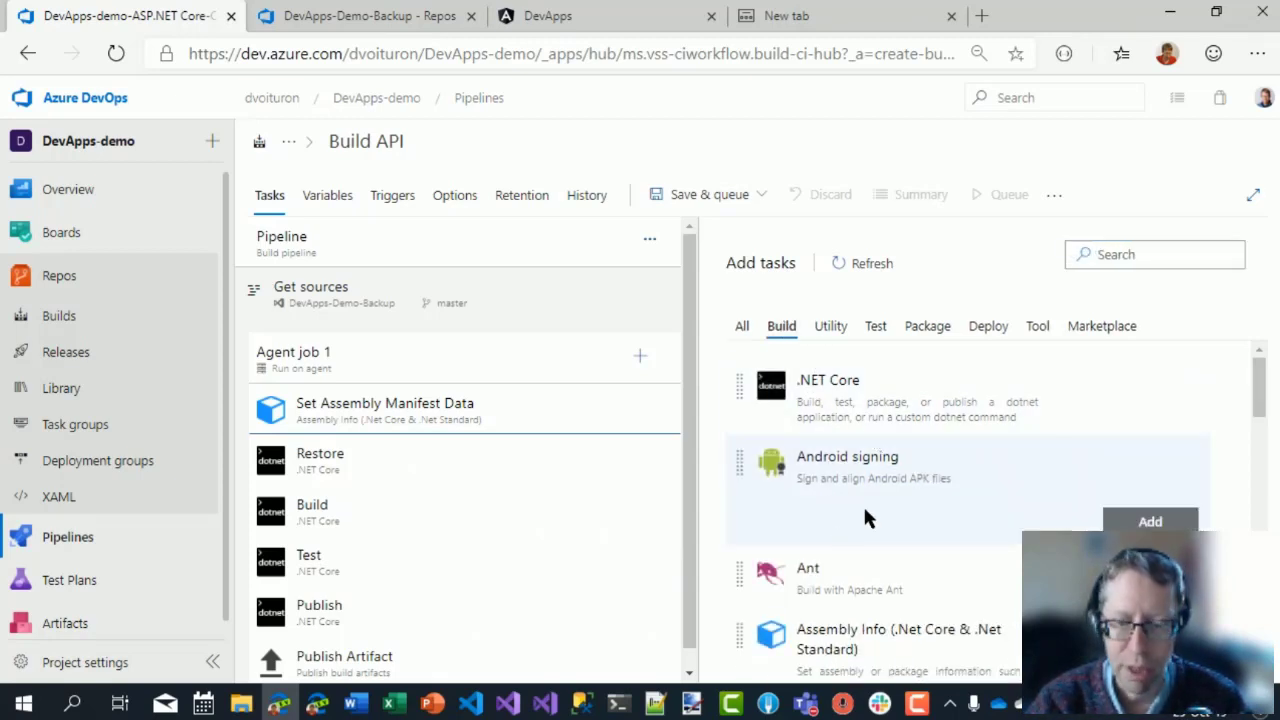
drag(1257, 405, 1257, 516)
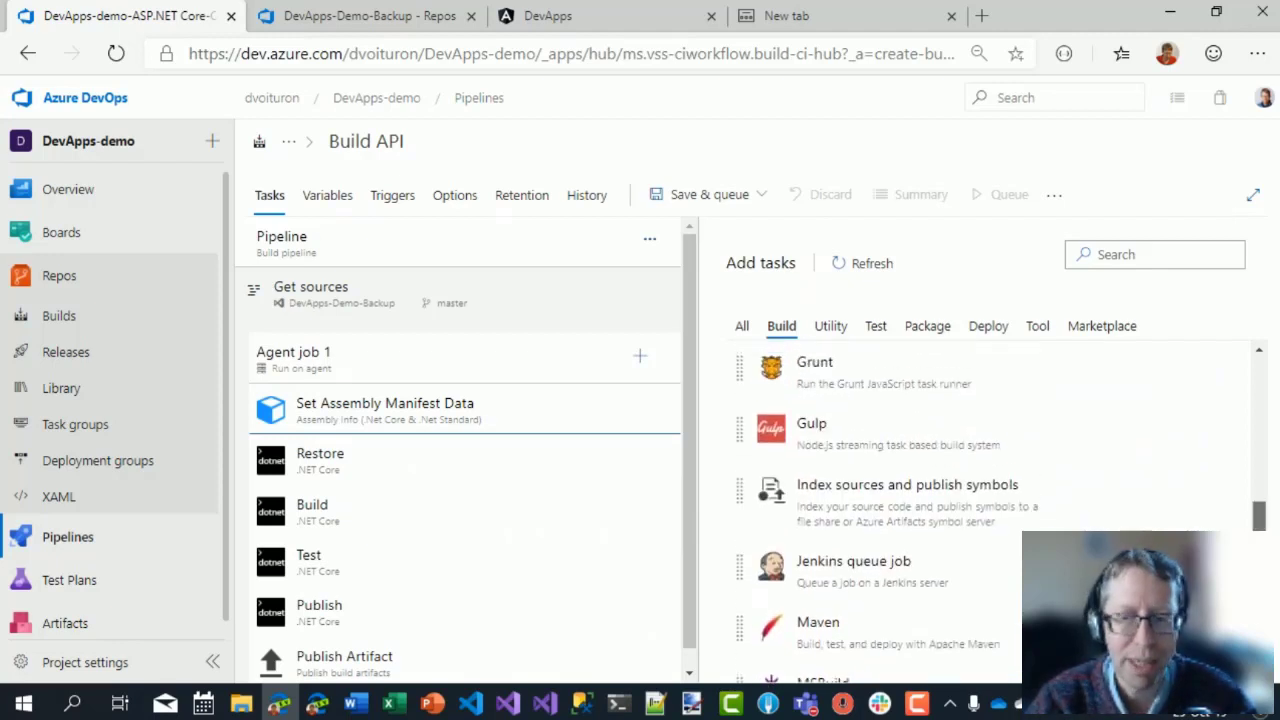
click(1094, 330)
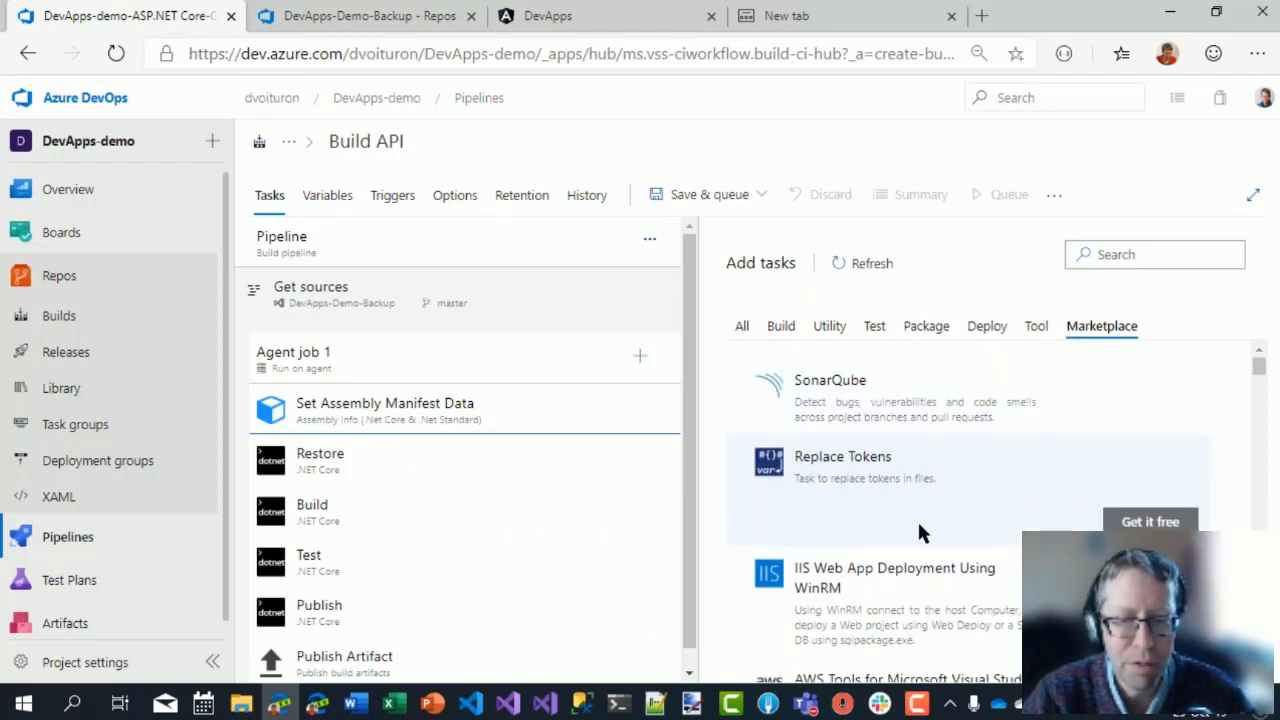
mouse_move(837, 450)
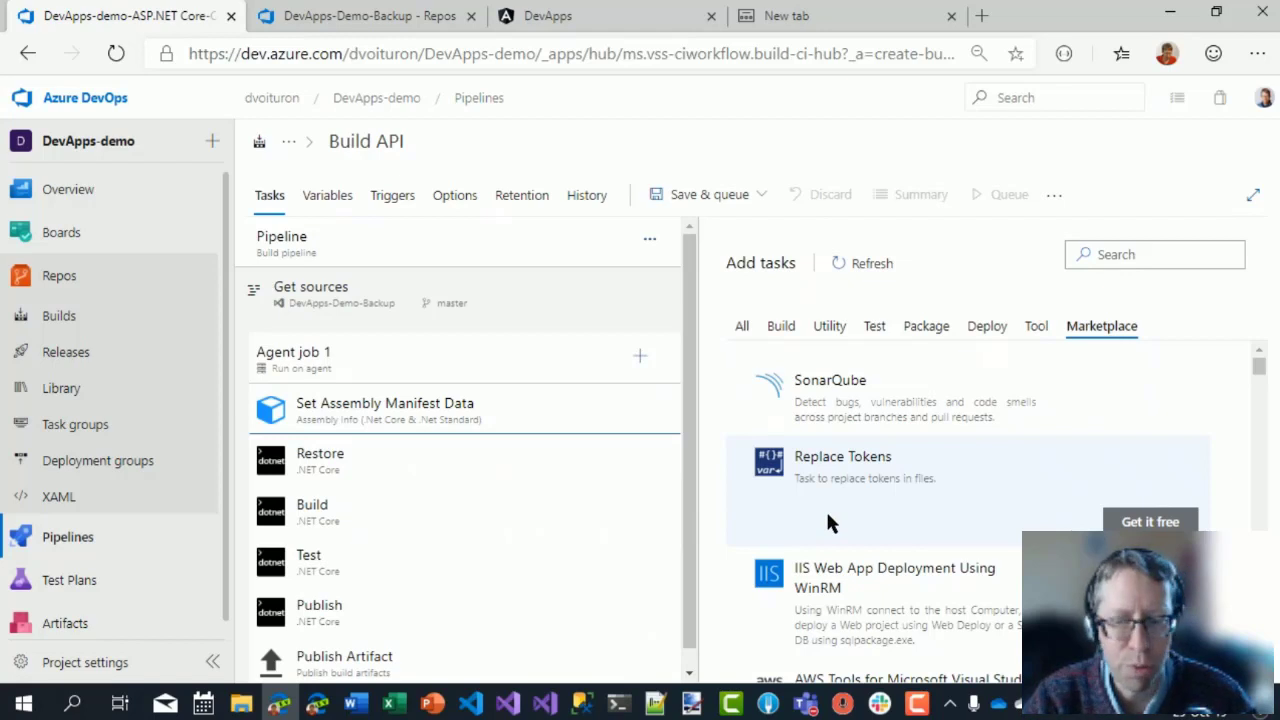
mouse_move(1145, 458)
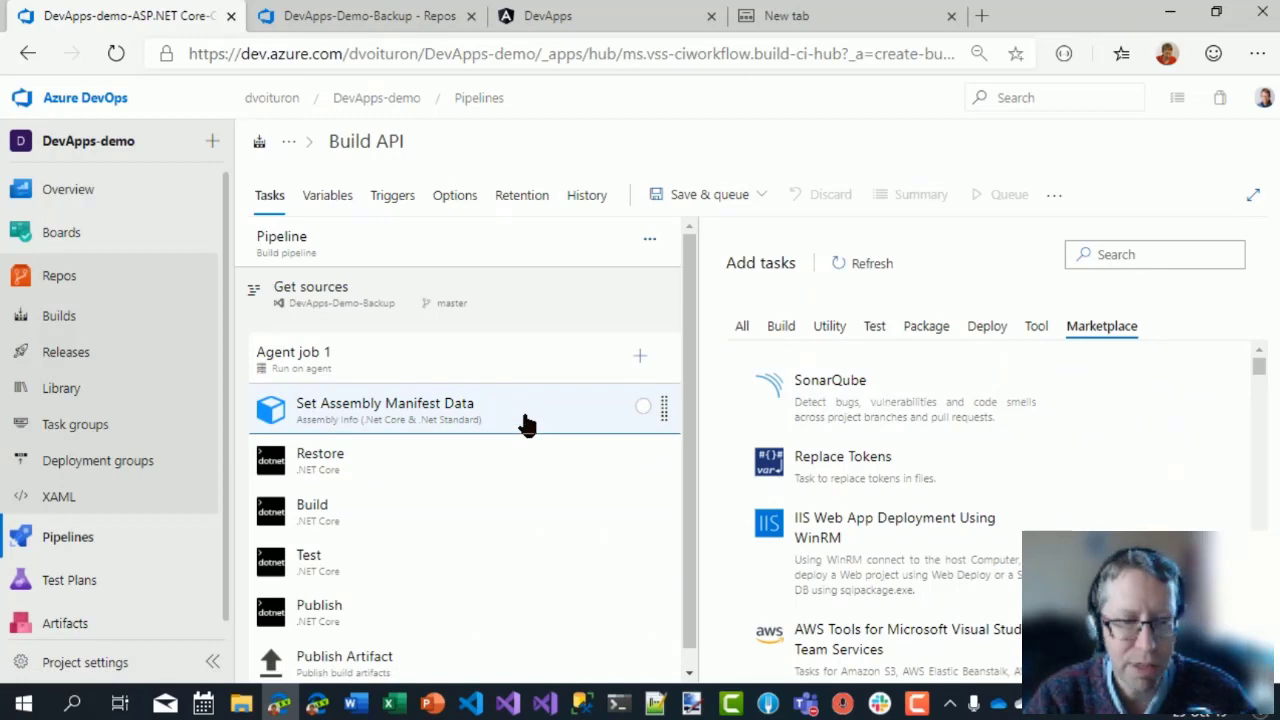
Set the source folder of the Set Assembly Manifest Data task to the repository's DevApps-WebAPI folder.
click(526, 425)
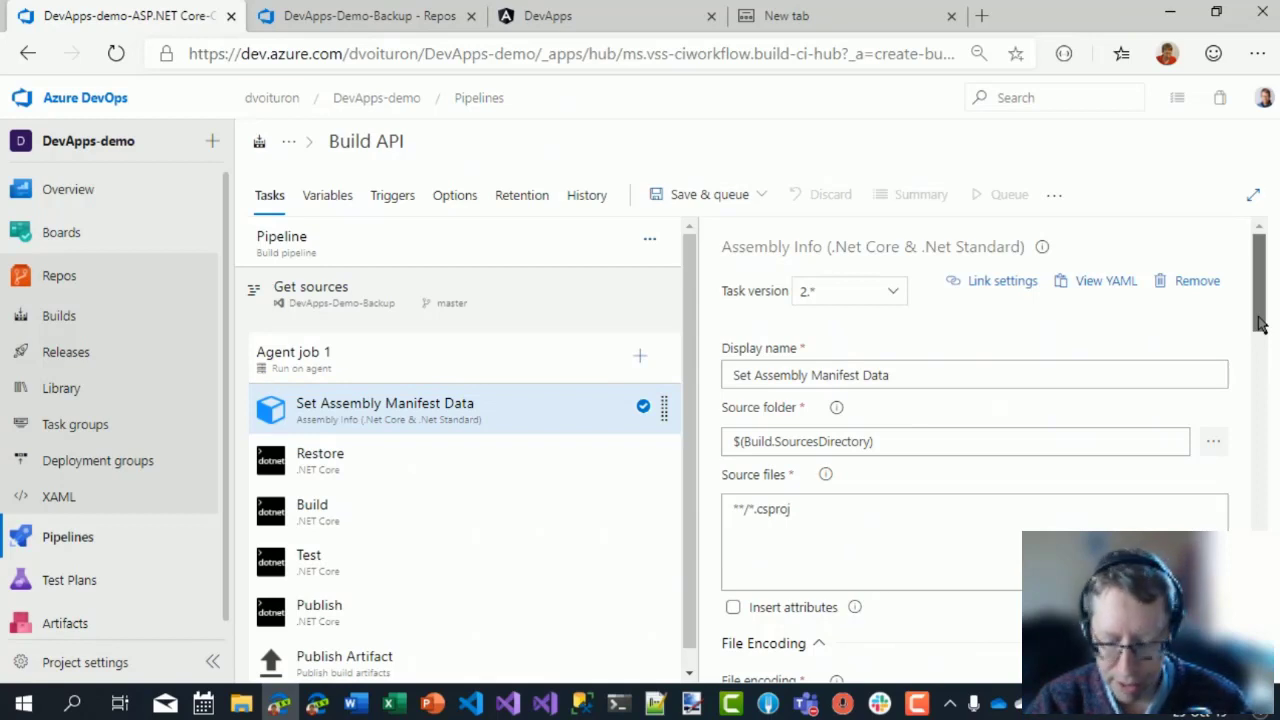
click(980, 441)
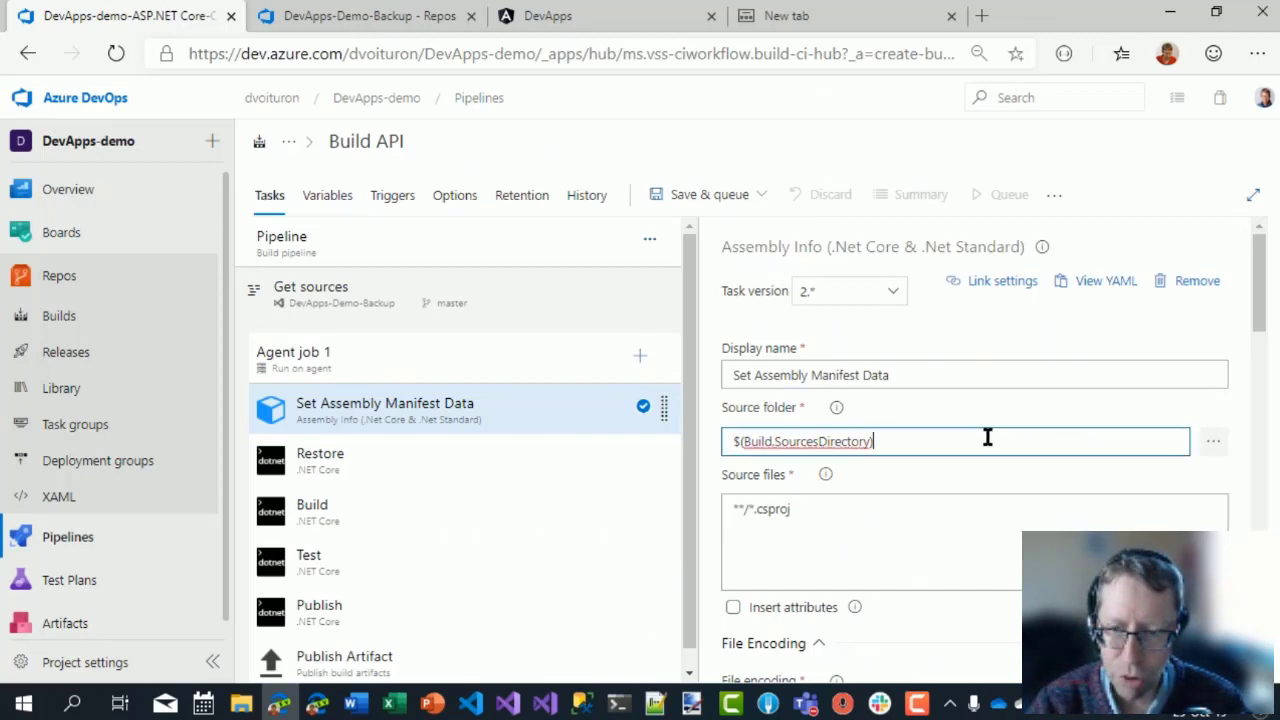
click(1213, 443)
click(452, 231)
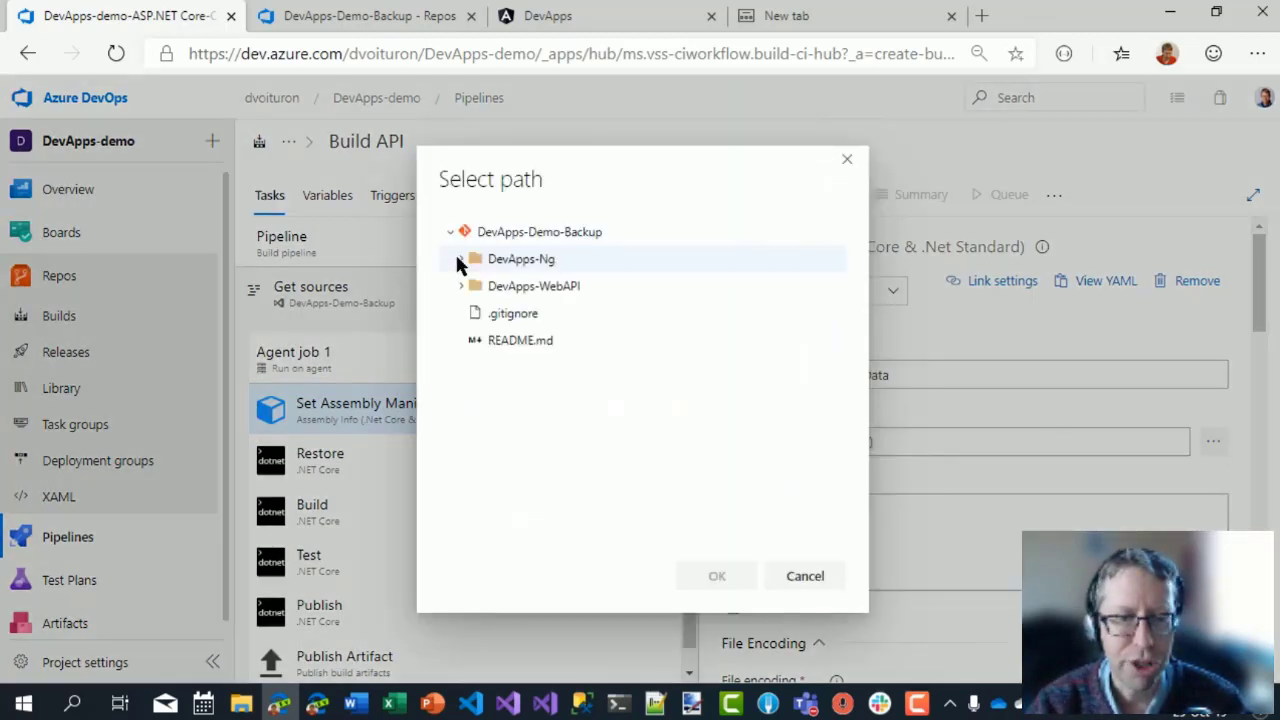
click(461, 286)
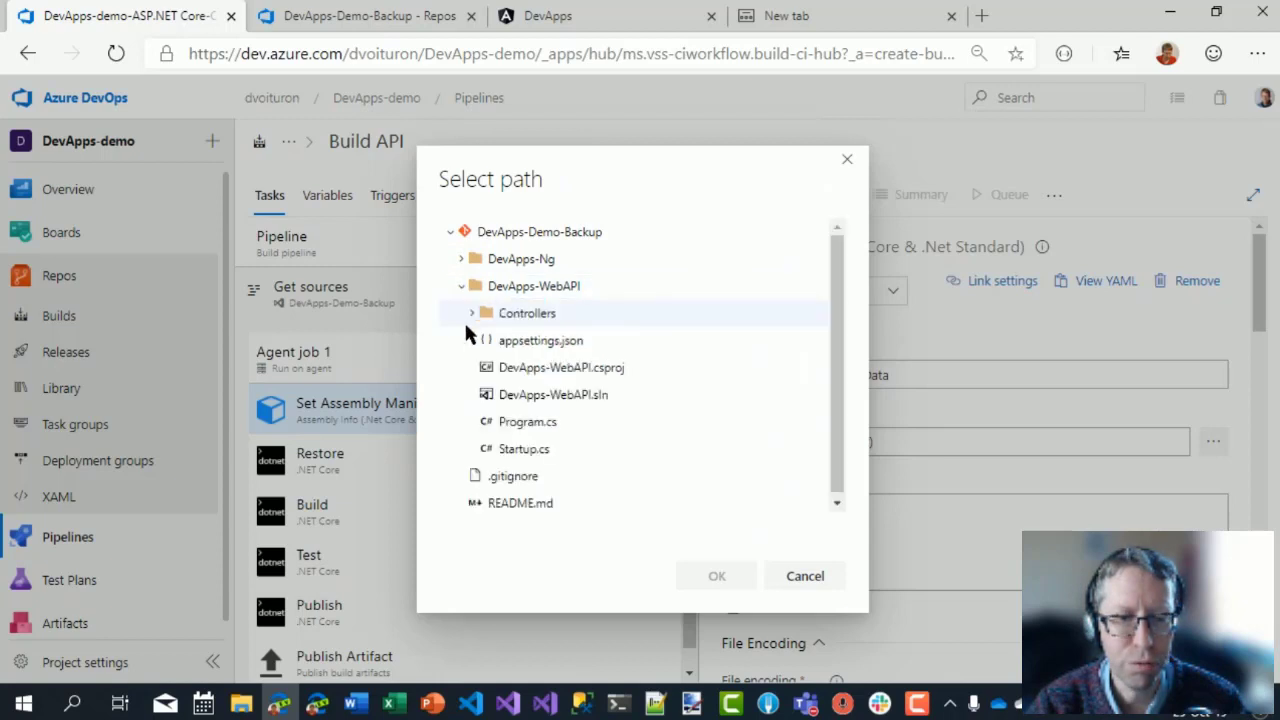
click(506, 286)
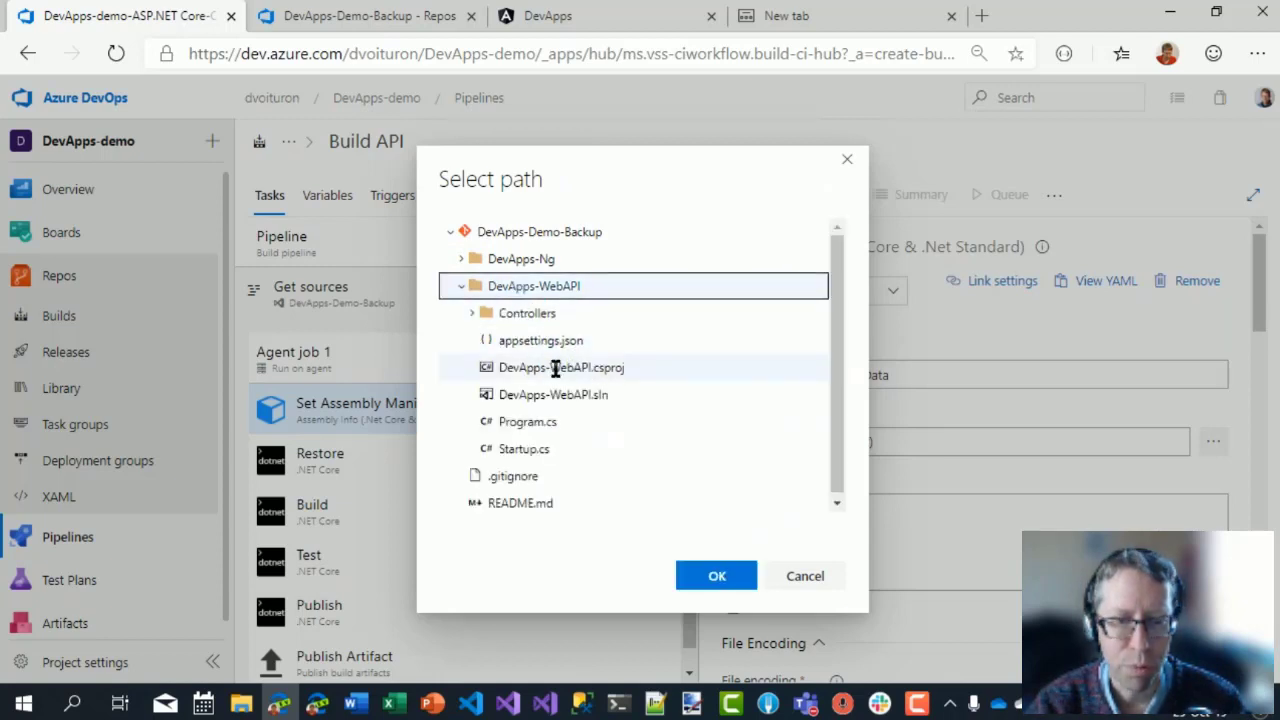
click(711, 588)
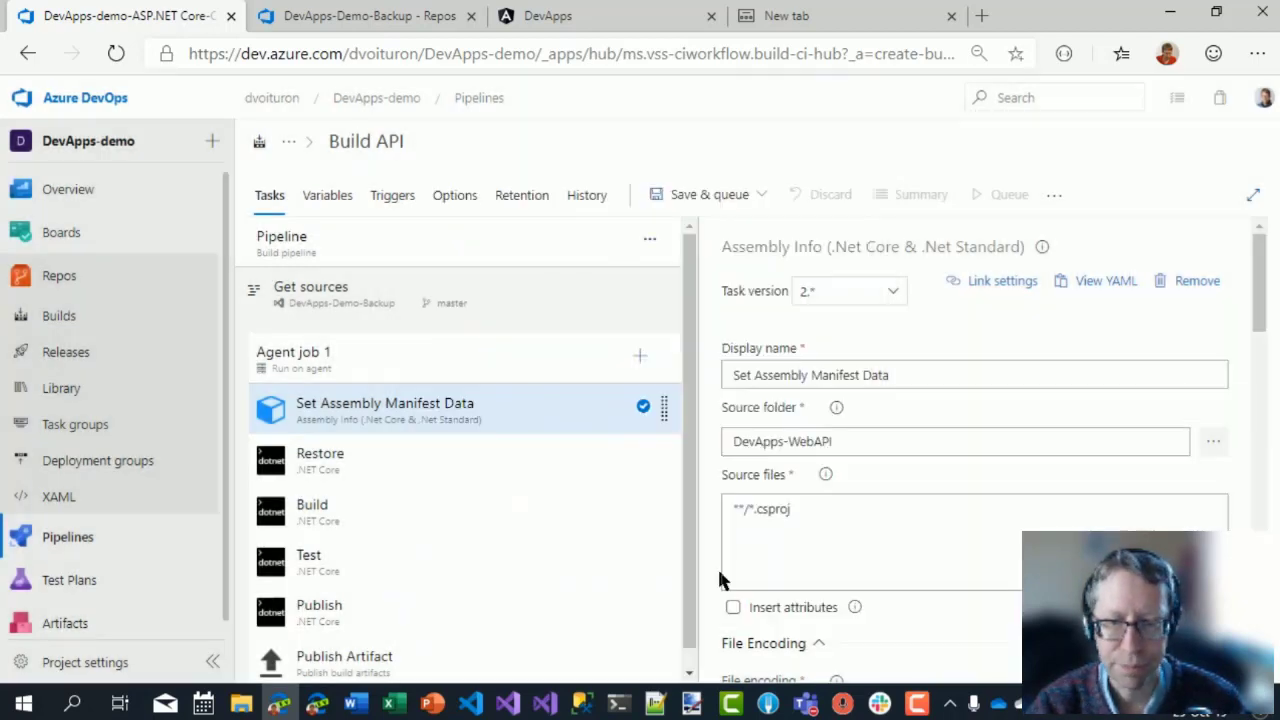
Examine the source files pattern and the assembly version and assembly file version fields of the Set Assembly Manifest Data task.
click(770, 508)
drag(770, 508, 716, 507)
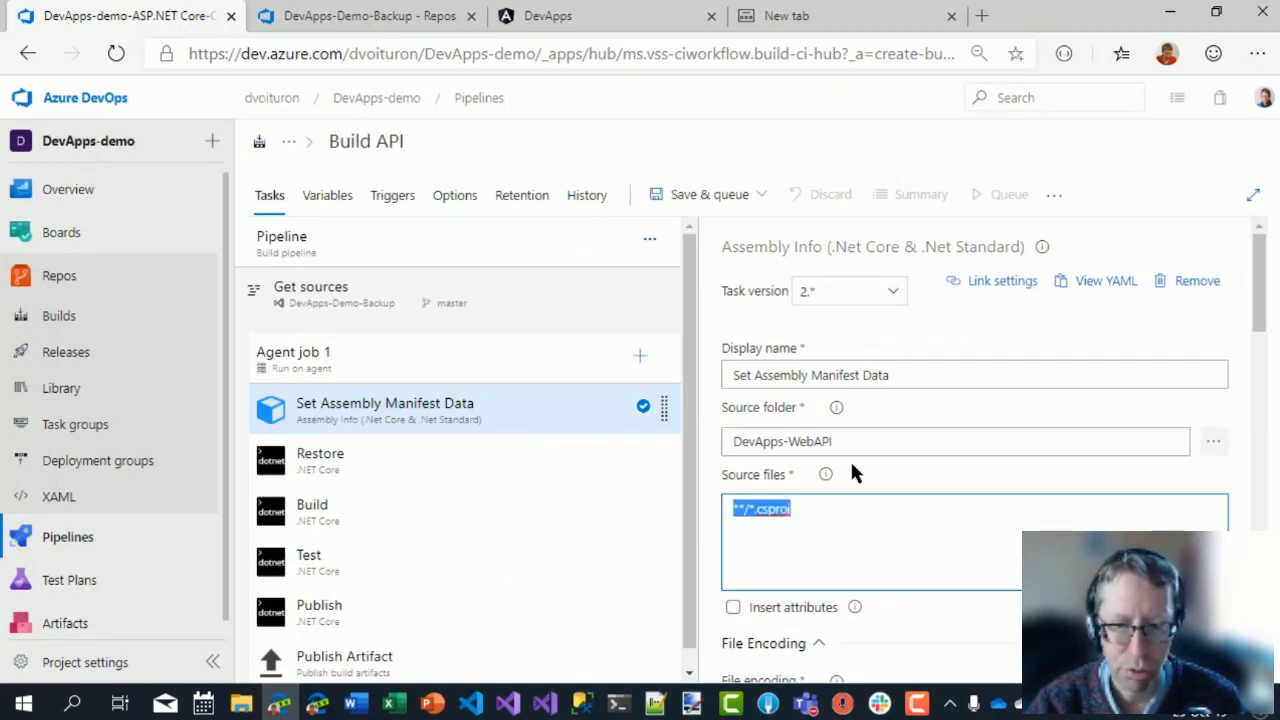
scroll(838, 580, down, 4)
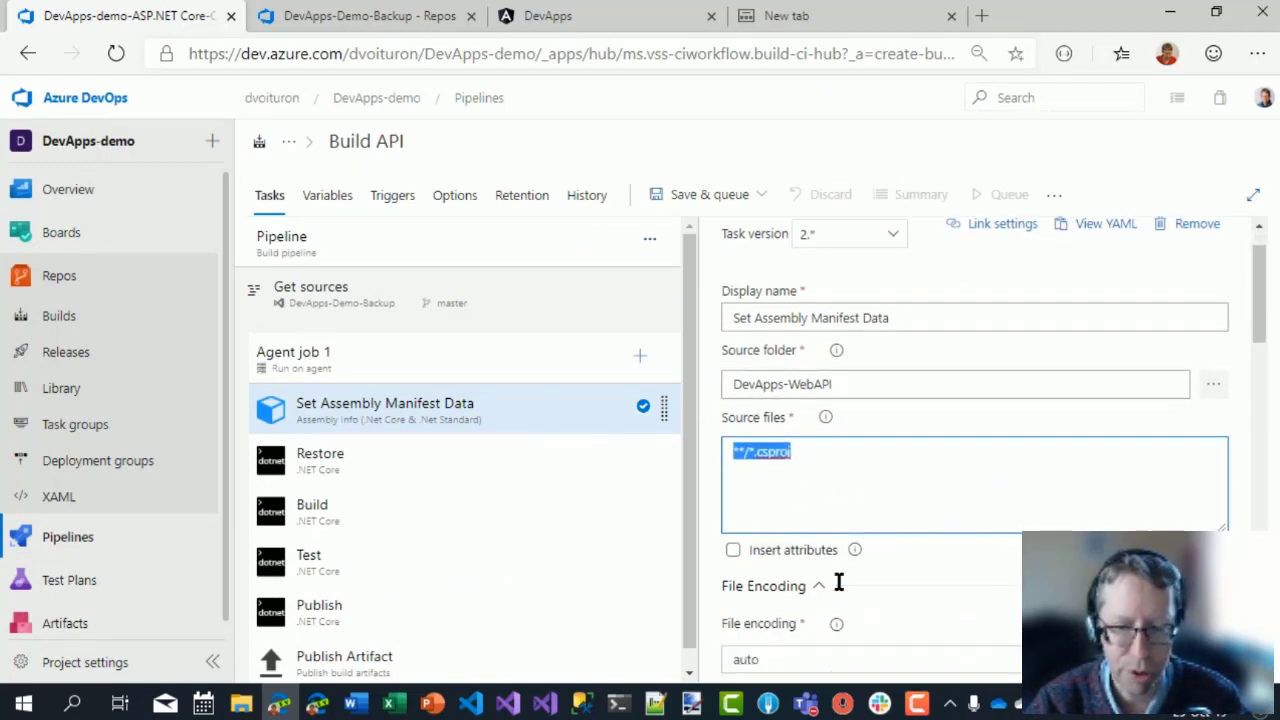
scroll(838, 566, down, 7)
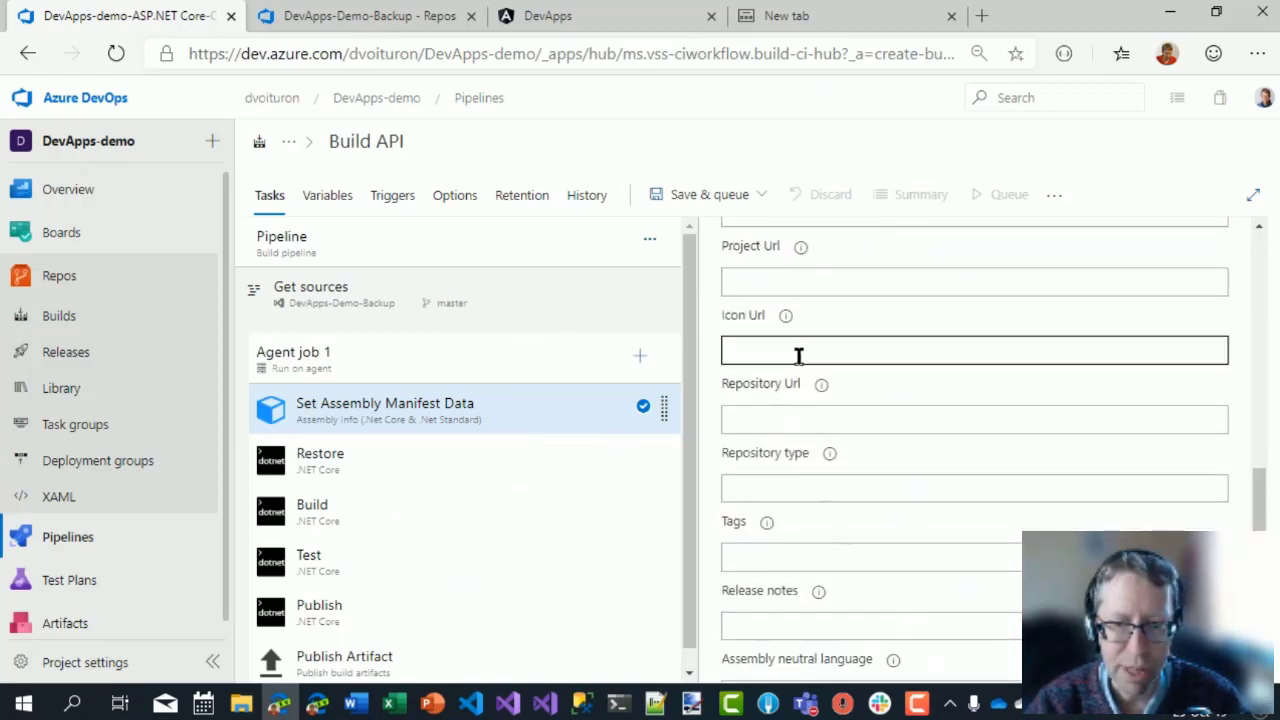
scroll(823, 491, down, 4)
scroll(819, 495, down, 1)
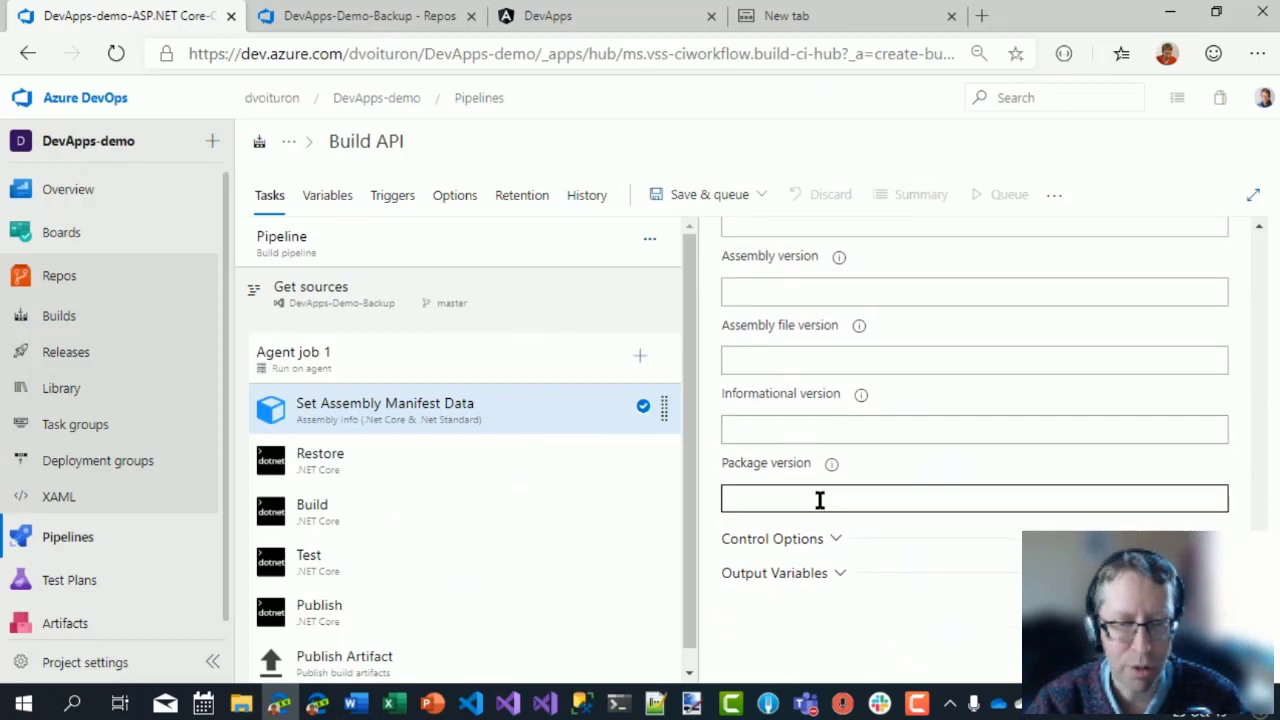
click(778, 358)
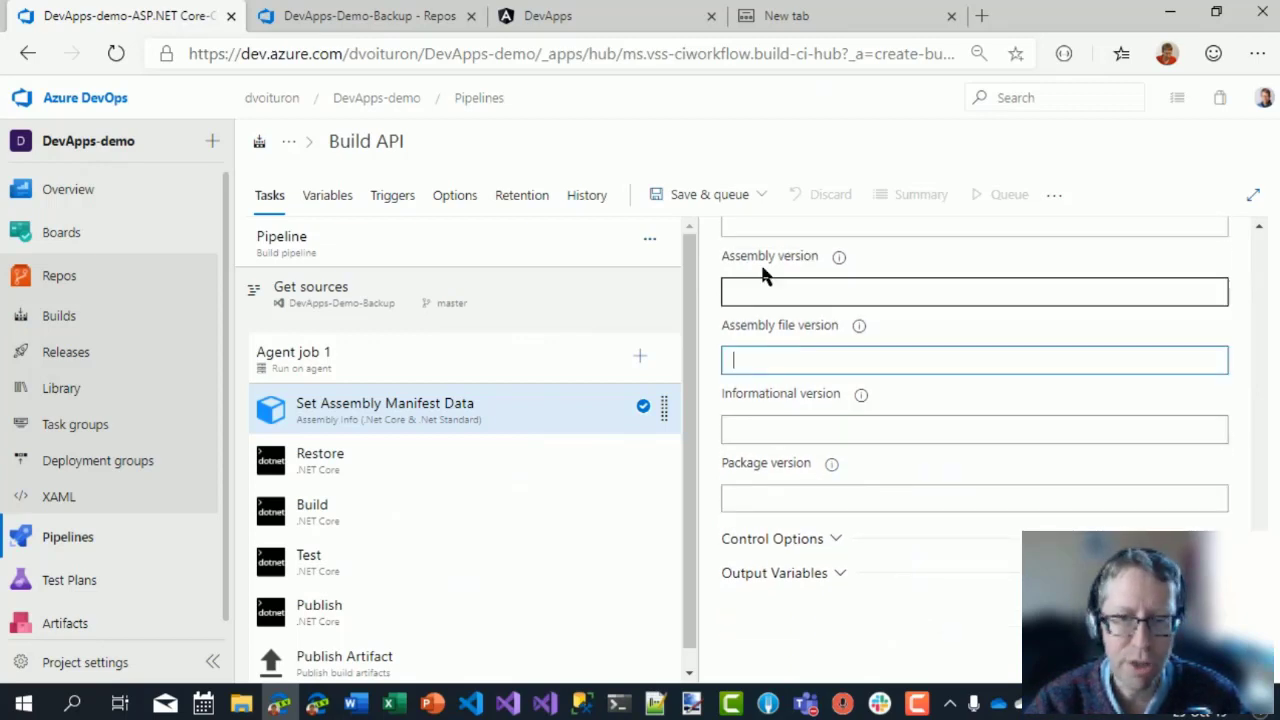
click(758, 299)
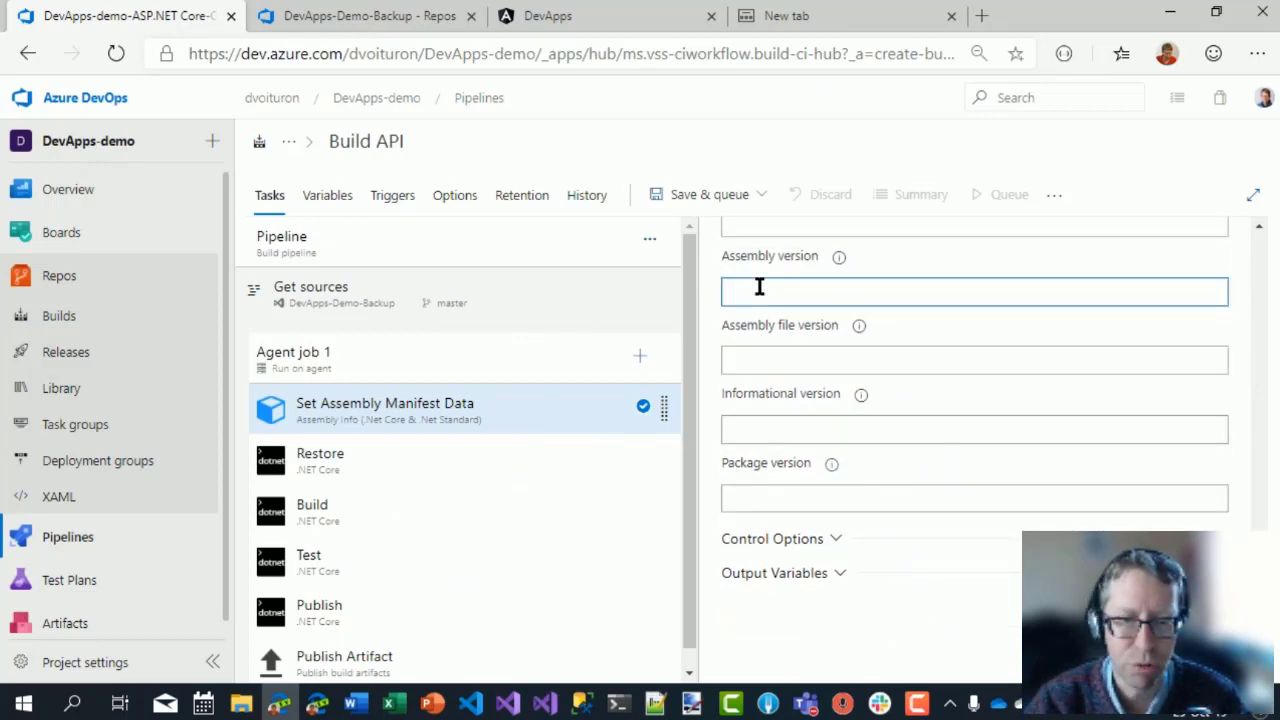
click(769, 363)
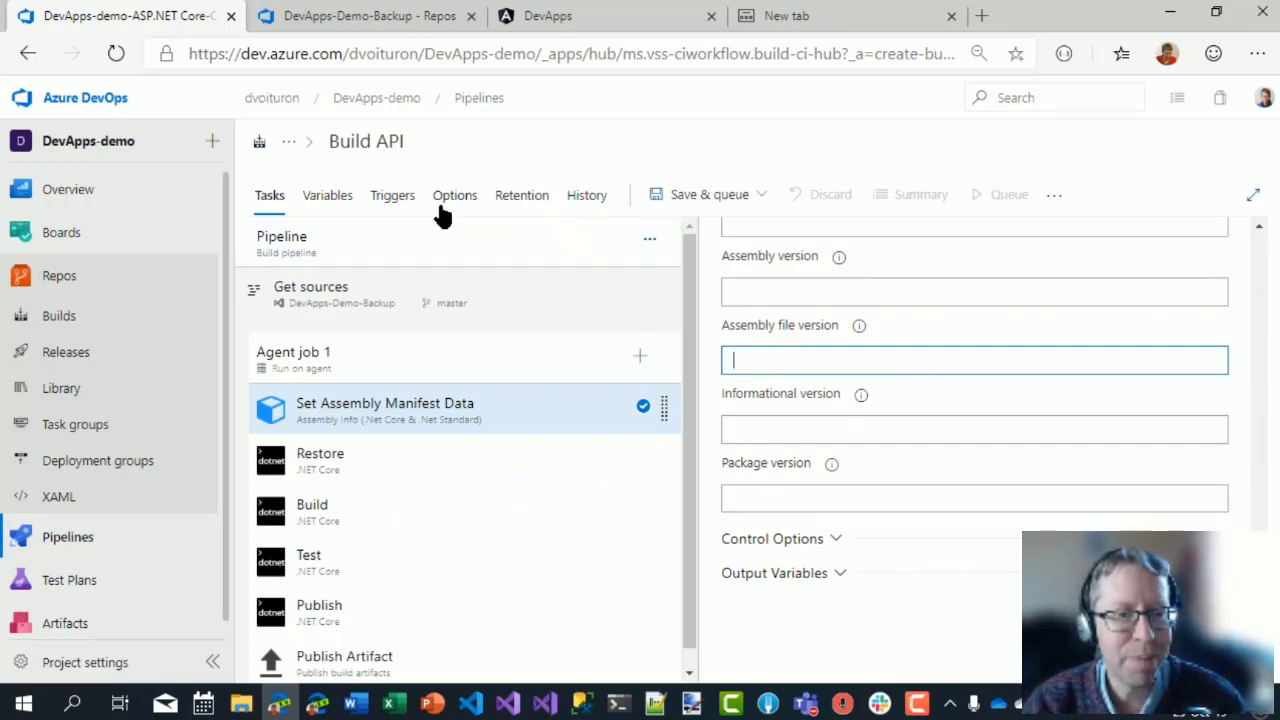
Add a pipeline variable named MajorVersion with the value 1 to the Build API pipeline.
click(336, 204)
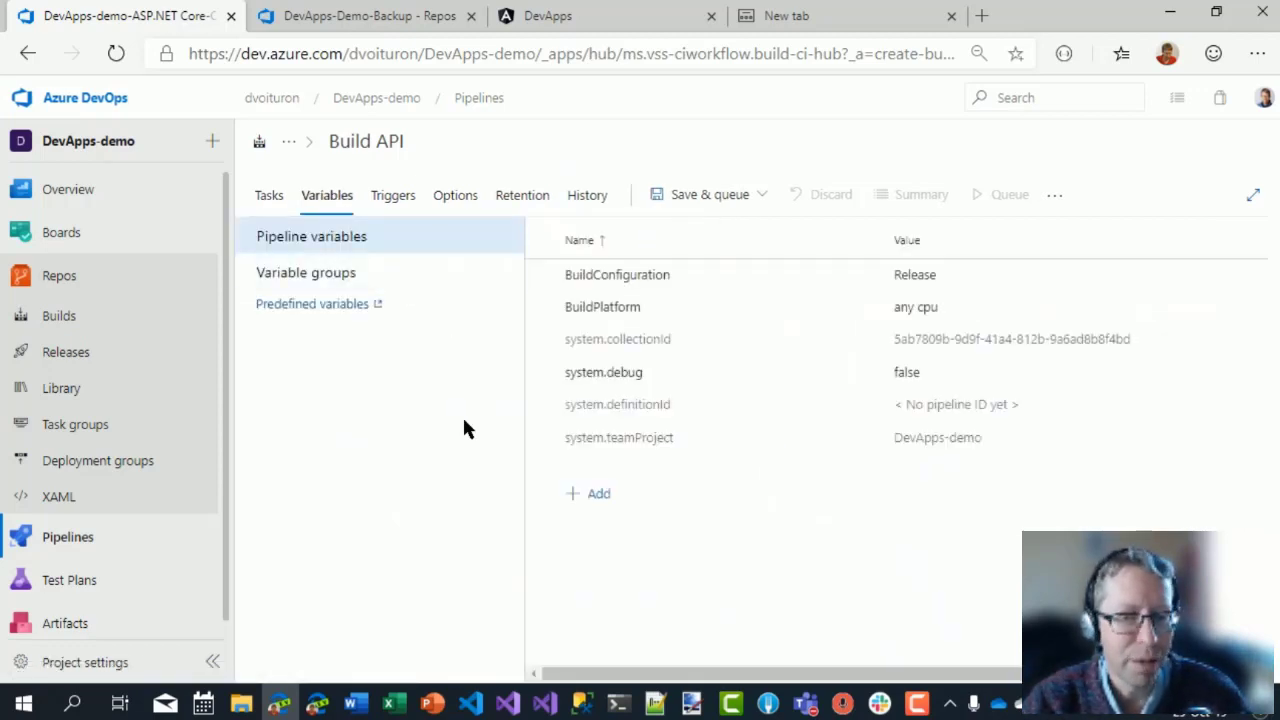
drag(531, 500, 443, 491)
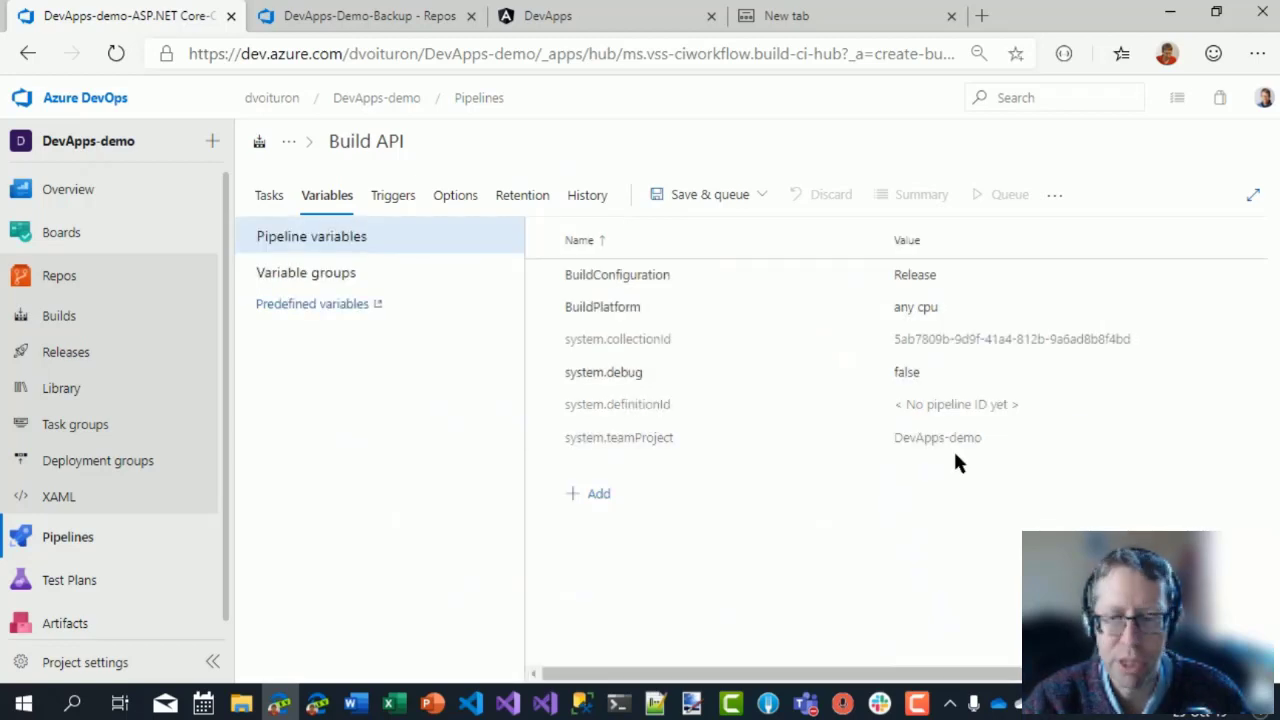
drag(912, 673, 1077, 680)
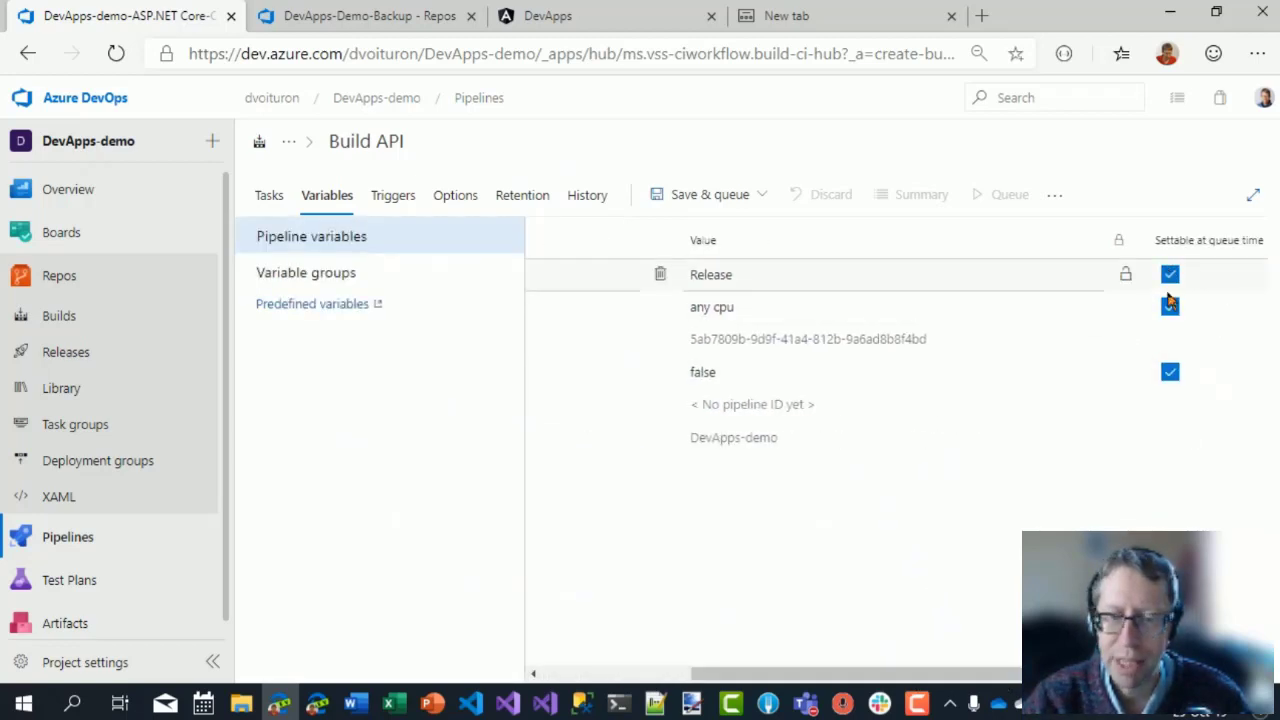
key(ctrl+minus)
key(ctrl+minus)
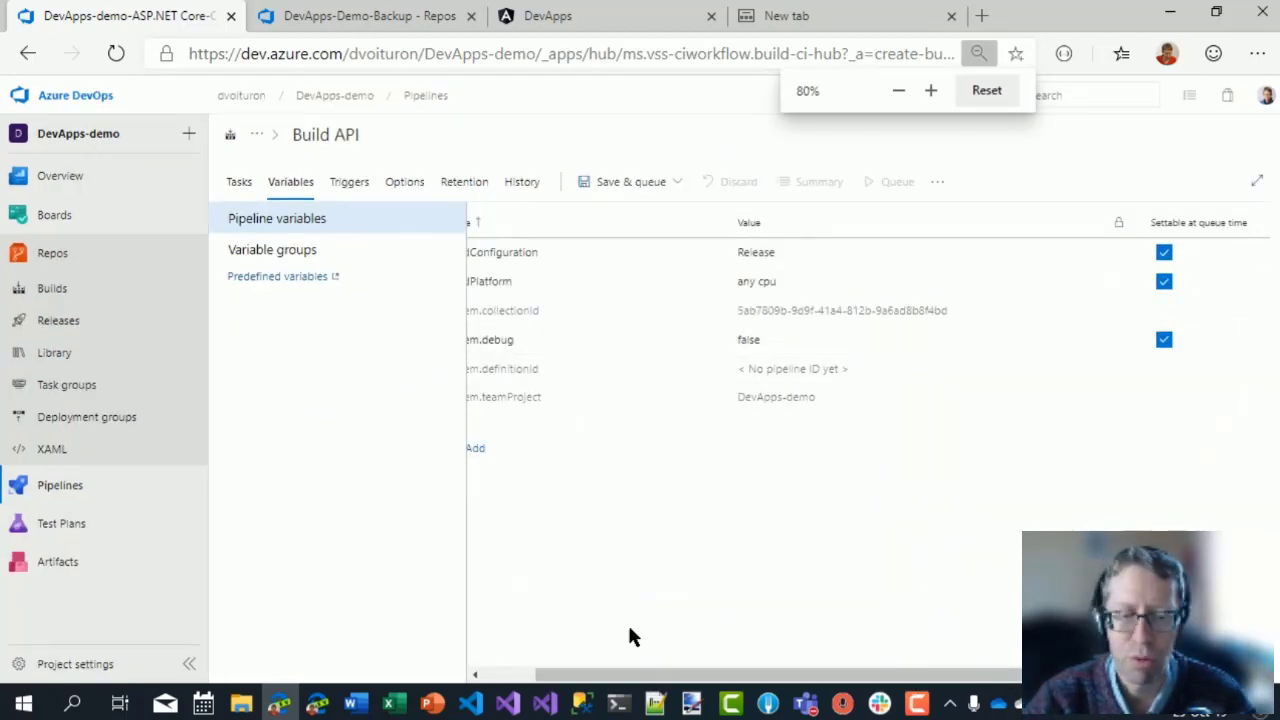
click(538, 450)
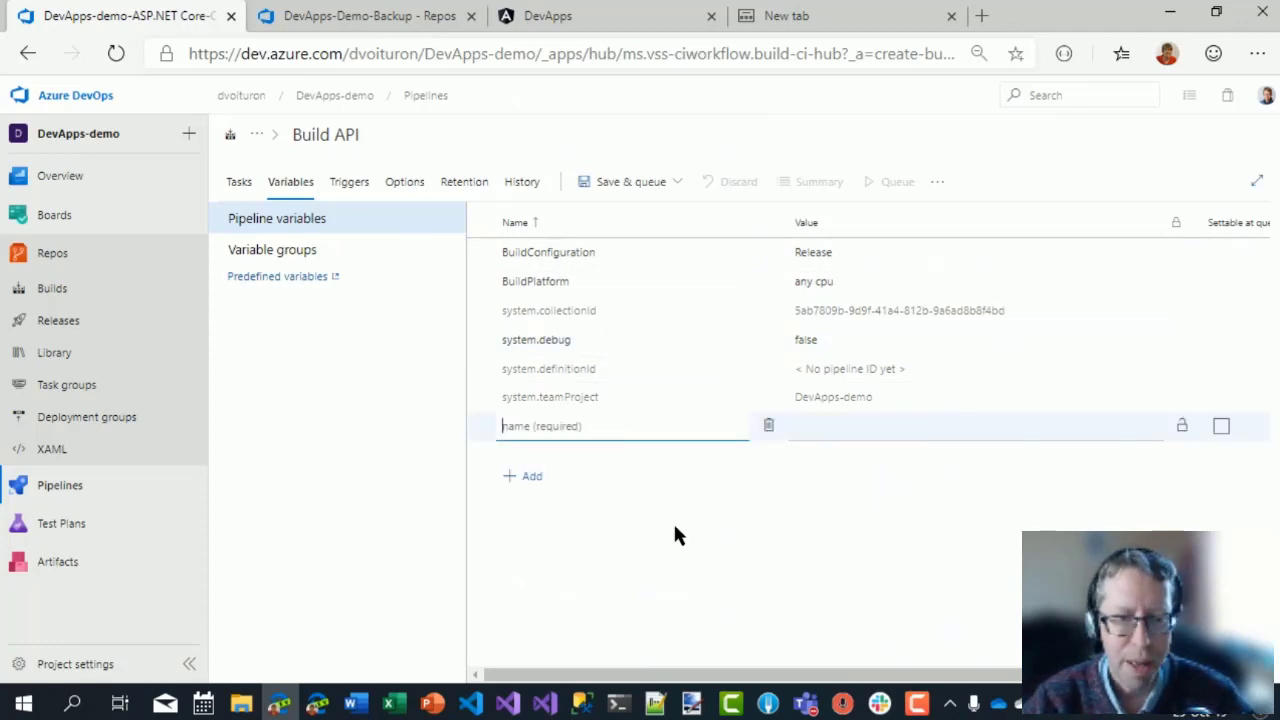
text(Ma)
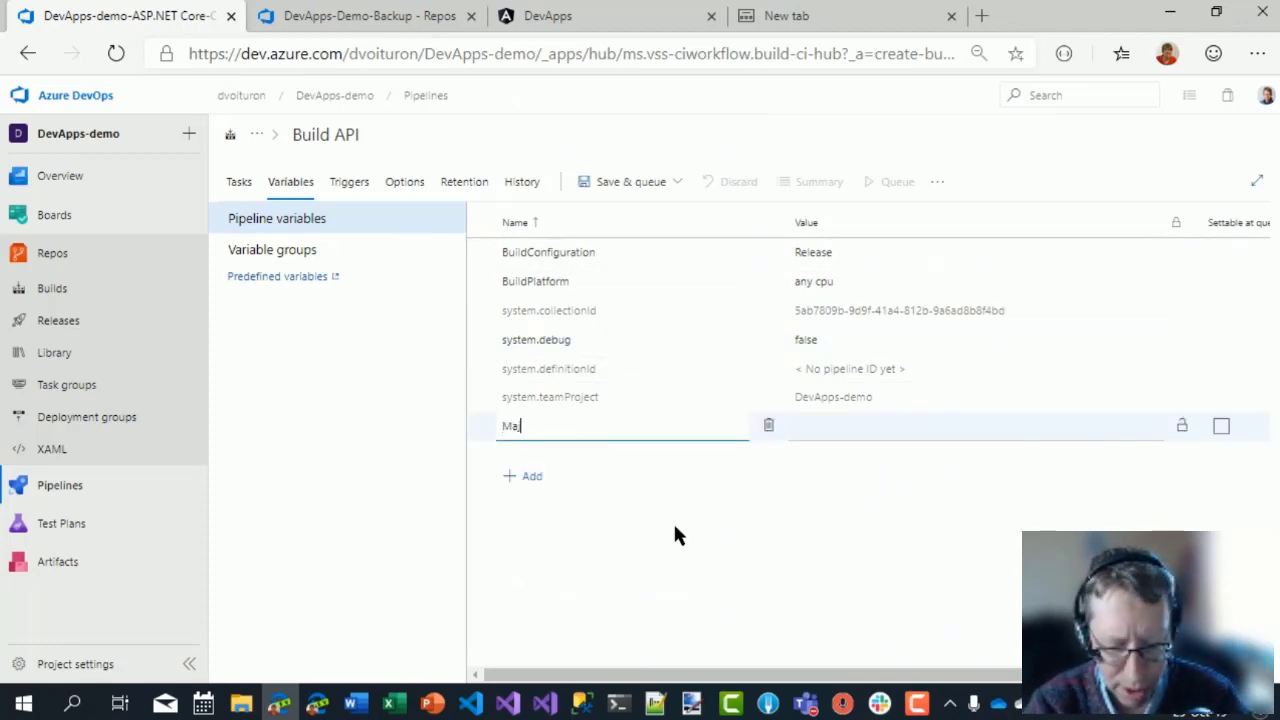
text(jorVersion)
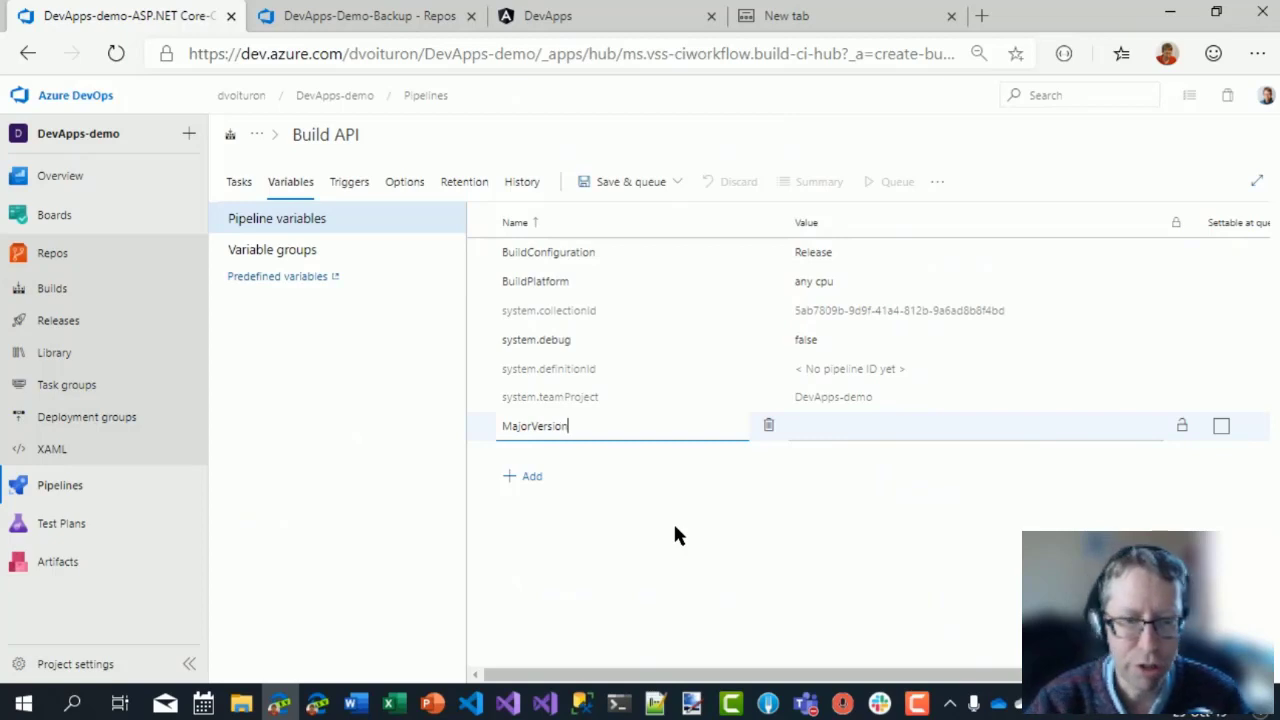
click(866, 438)
text(1)
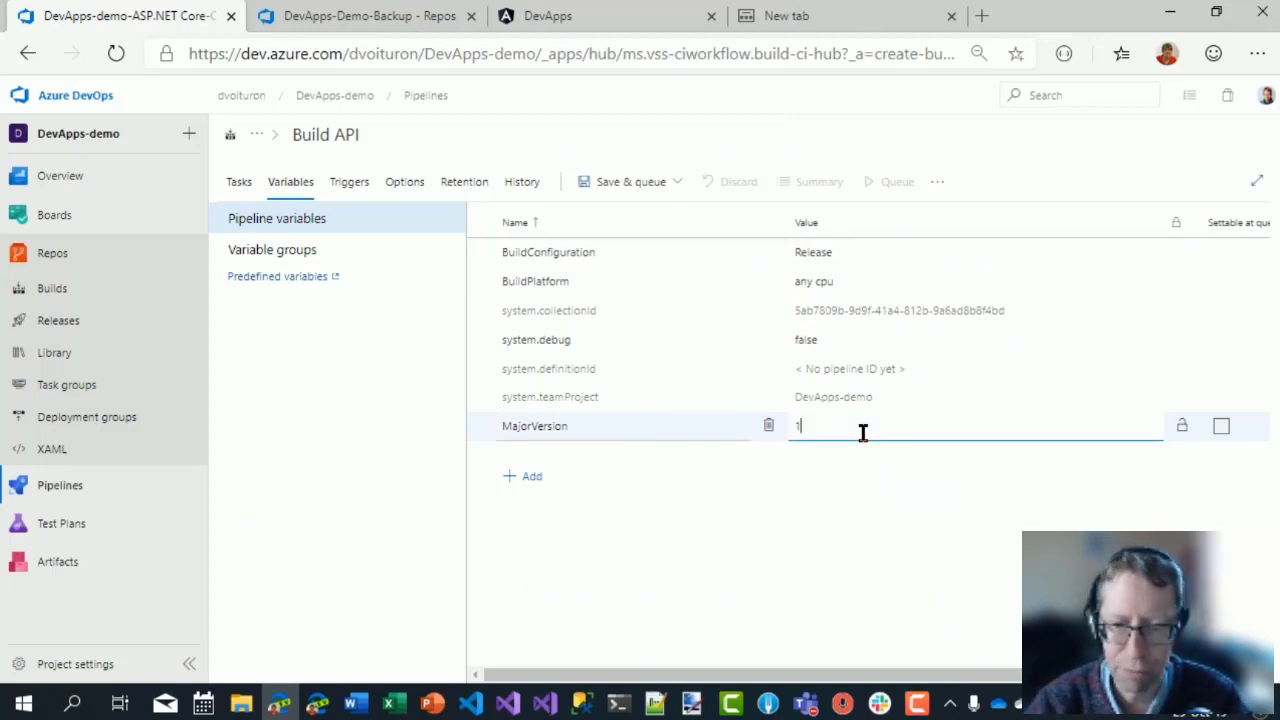
Add a pipeline variable named MinorVersion with the value 3.
click(520, 478)
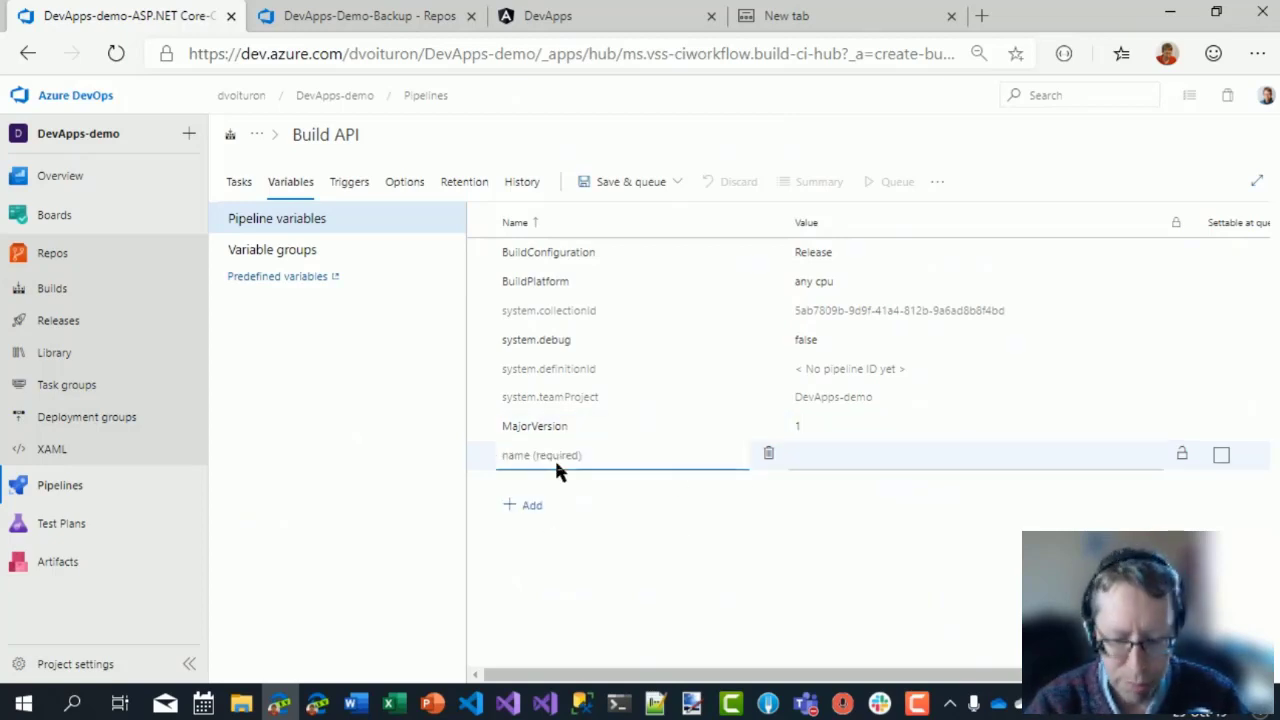
text(MinorVersi)
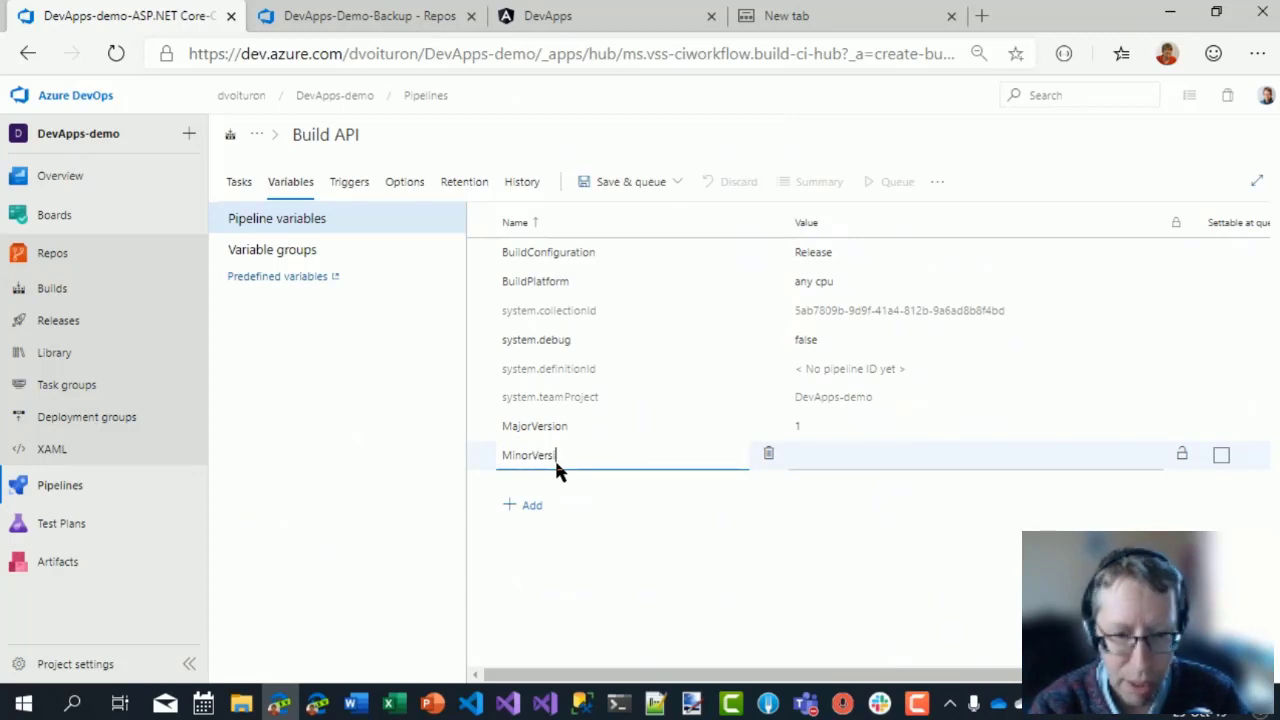
text(on)
click(865, 452)
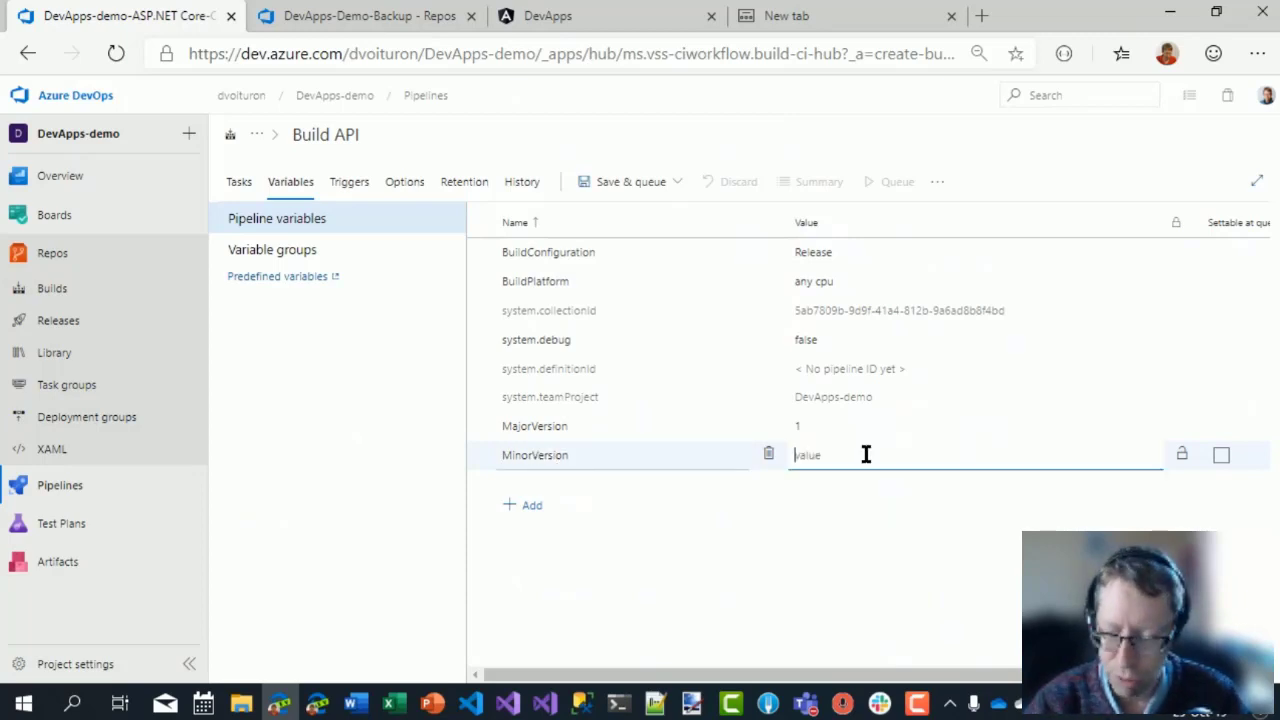
text(3)
Add another pipeline variable and name it BuildVersion.
click(528, 505)
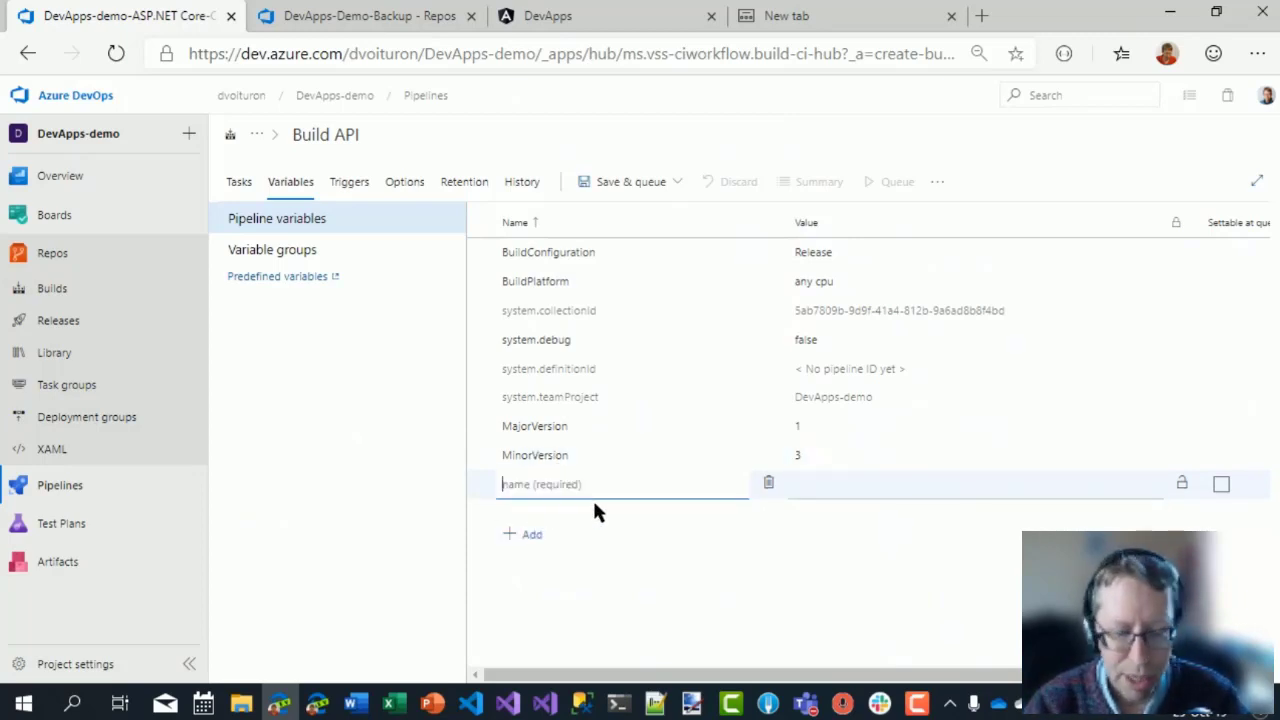
text(Build)
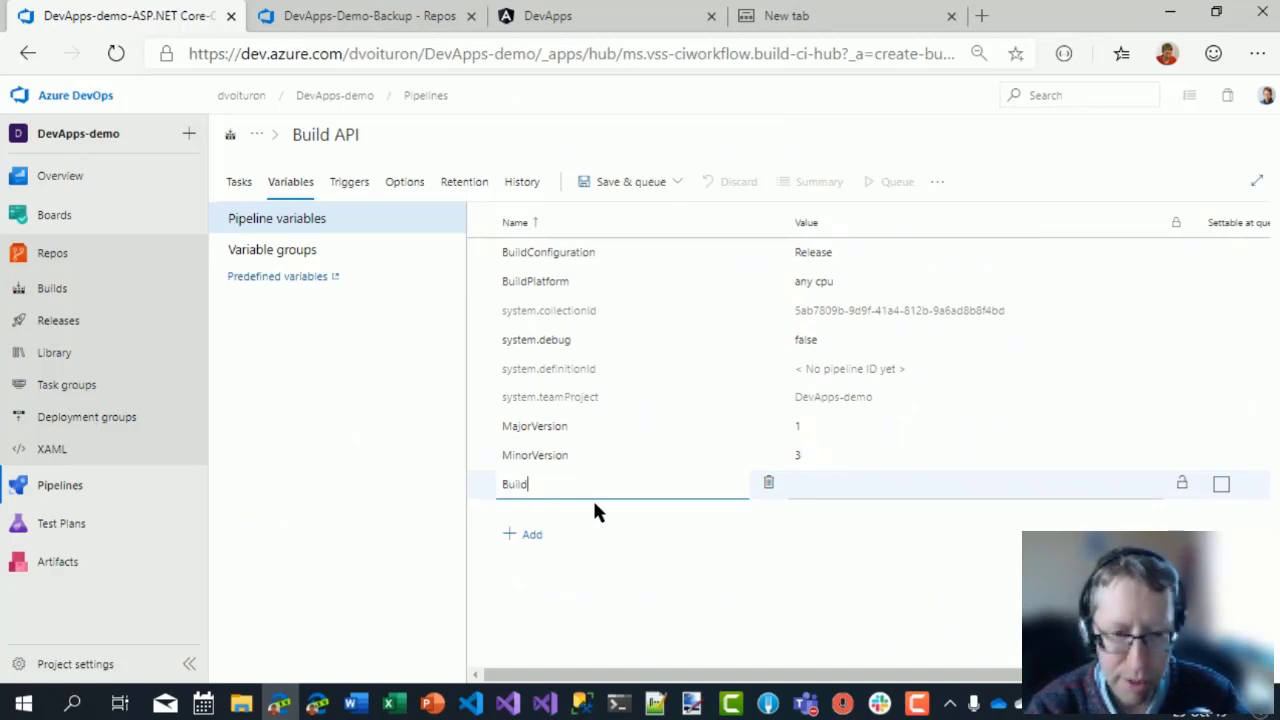
text(Version)
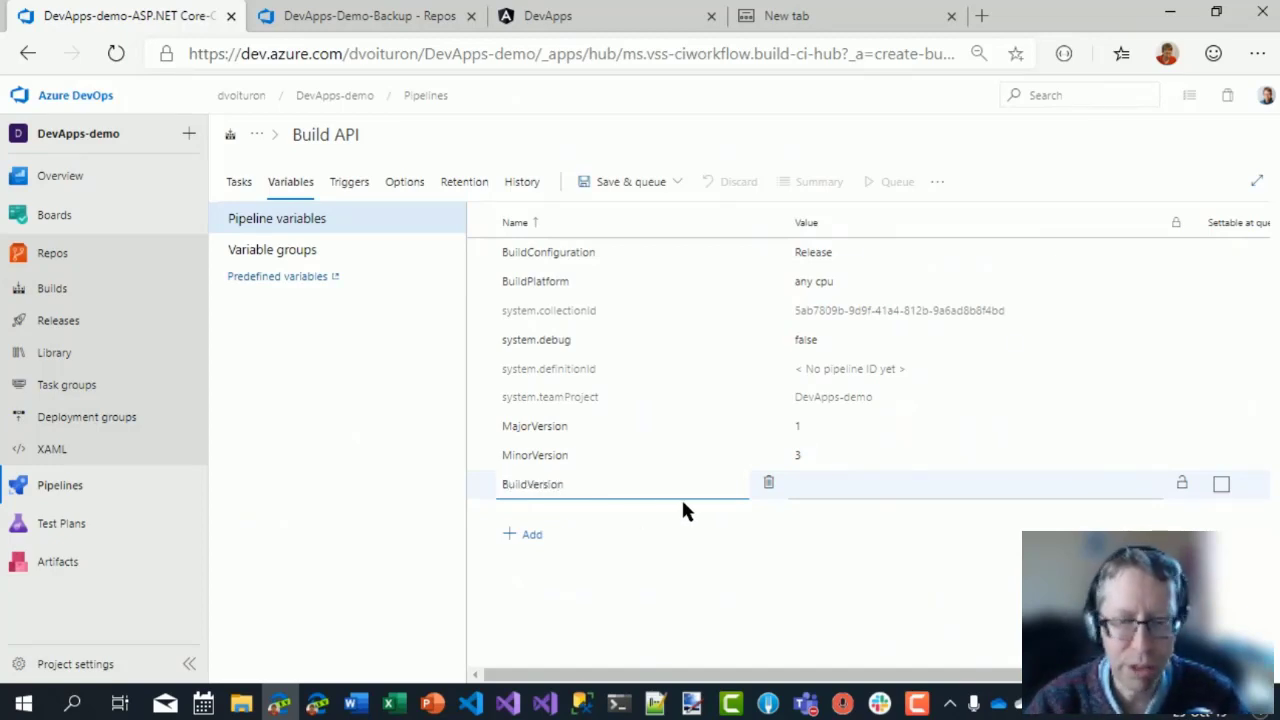
Set the value of the BuildVersion variable to $(Build.BuildNumber).
click(835, 484)
key(alt+Tab)
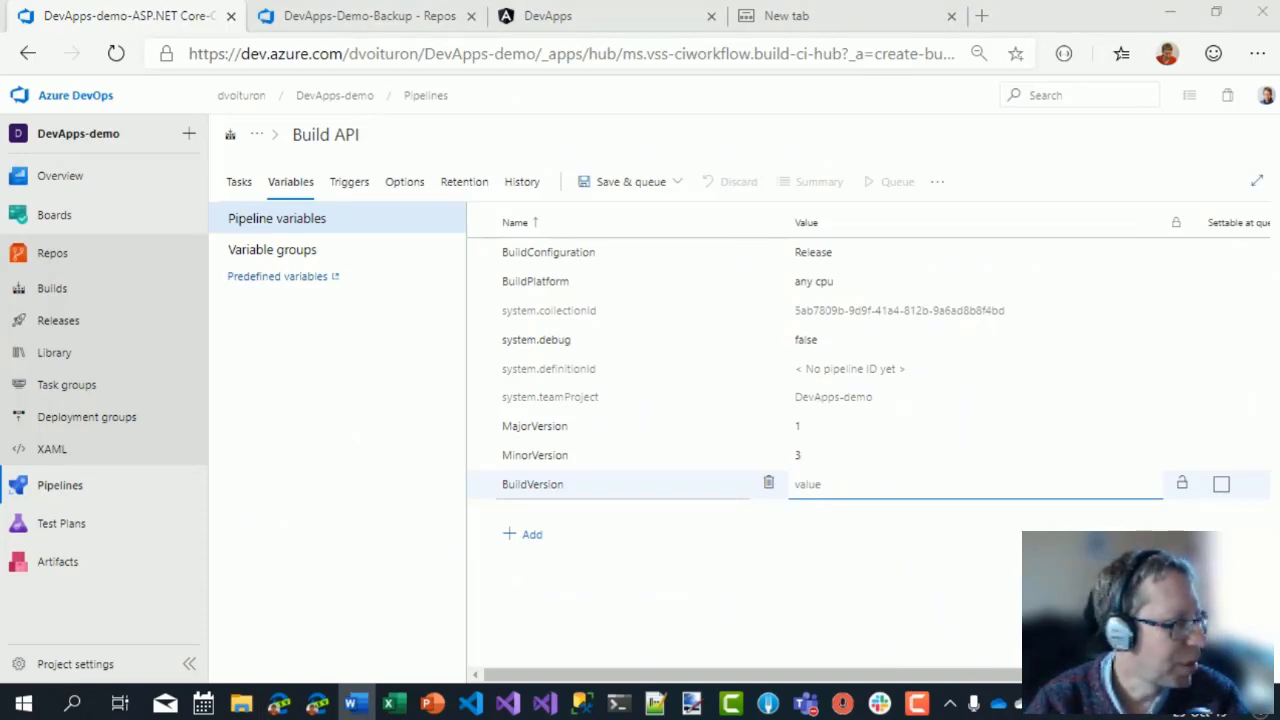
click(803, 485)
text($(Build.BuildNumber))
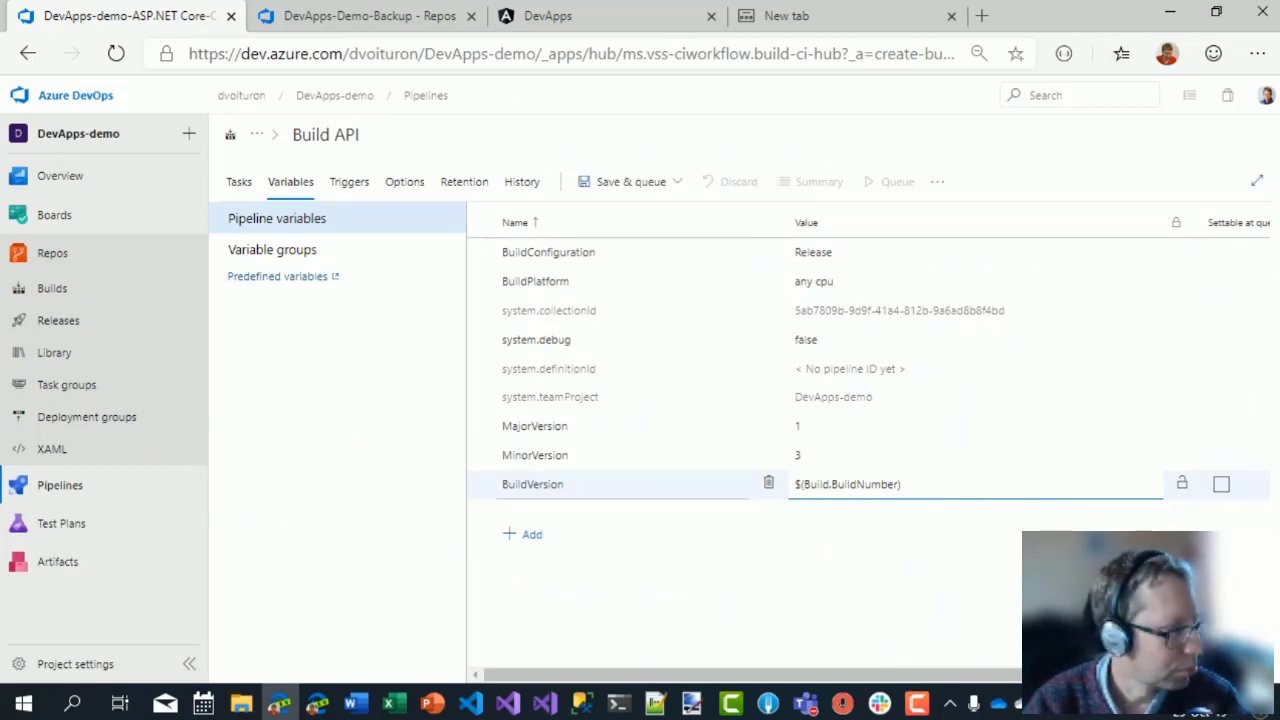
Set the BuildVersion variable's value to the counter expression $[counter('', 1)].
key(alt+Tab)
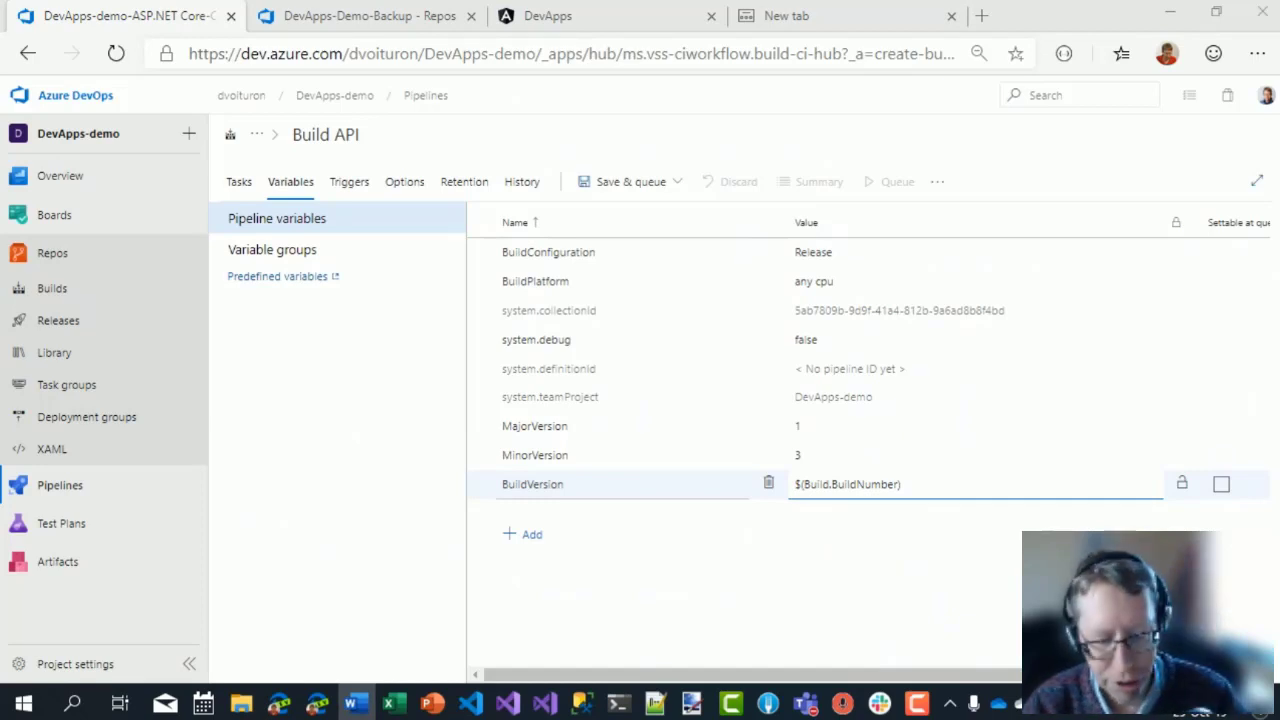
click(906, 484)
key(ctrl+a)
text($[counter('', 1)])
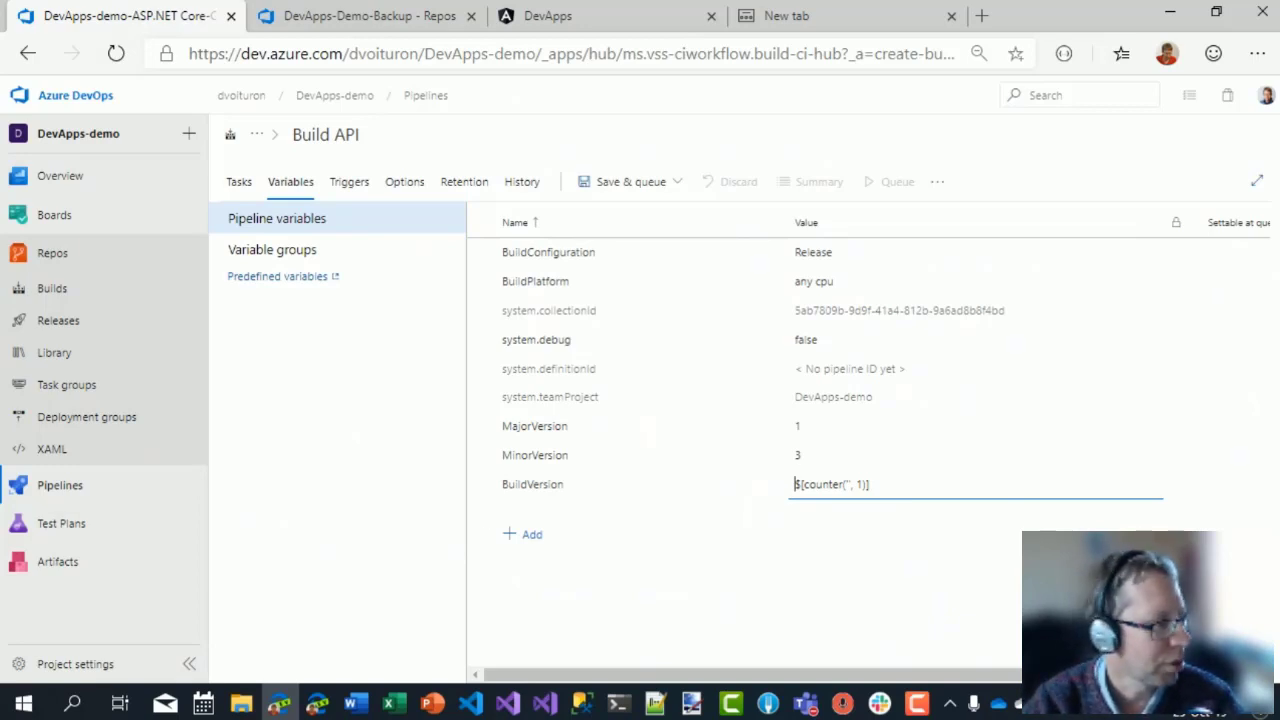
key(alt+Tab)
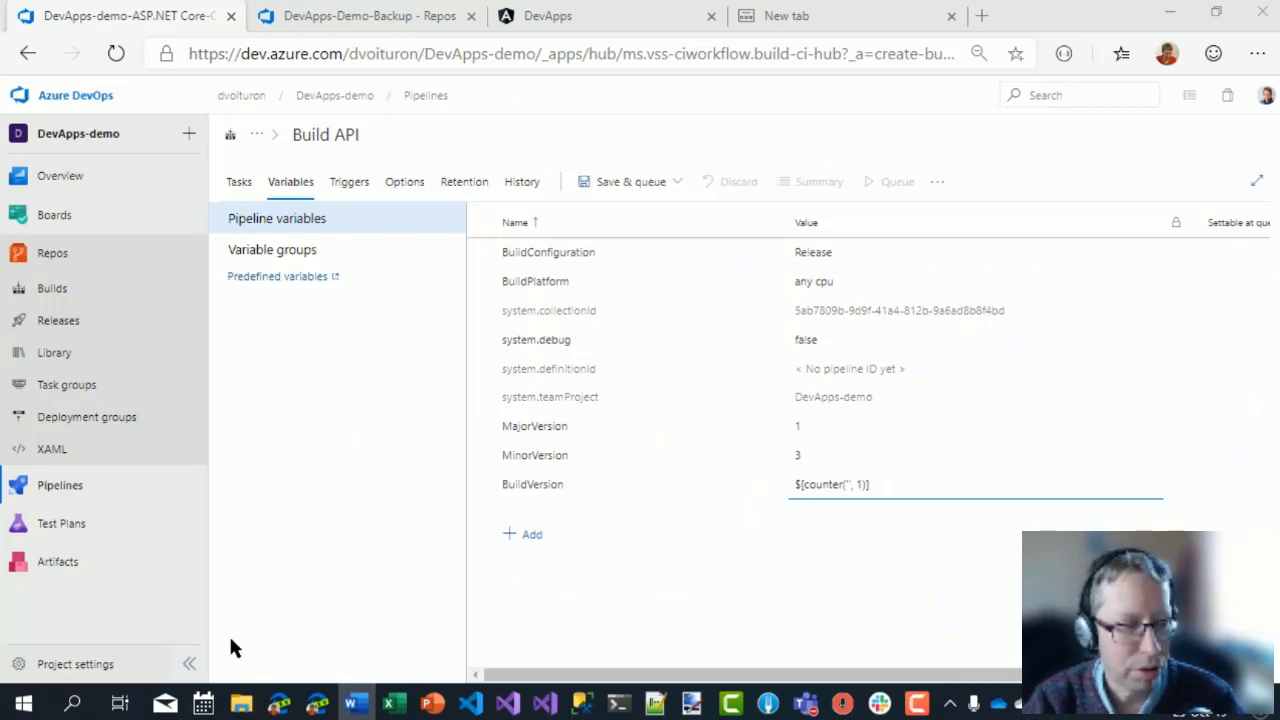
click(816, 536)
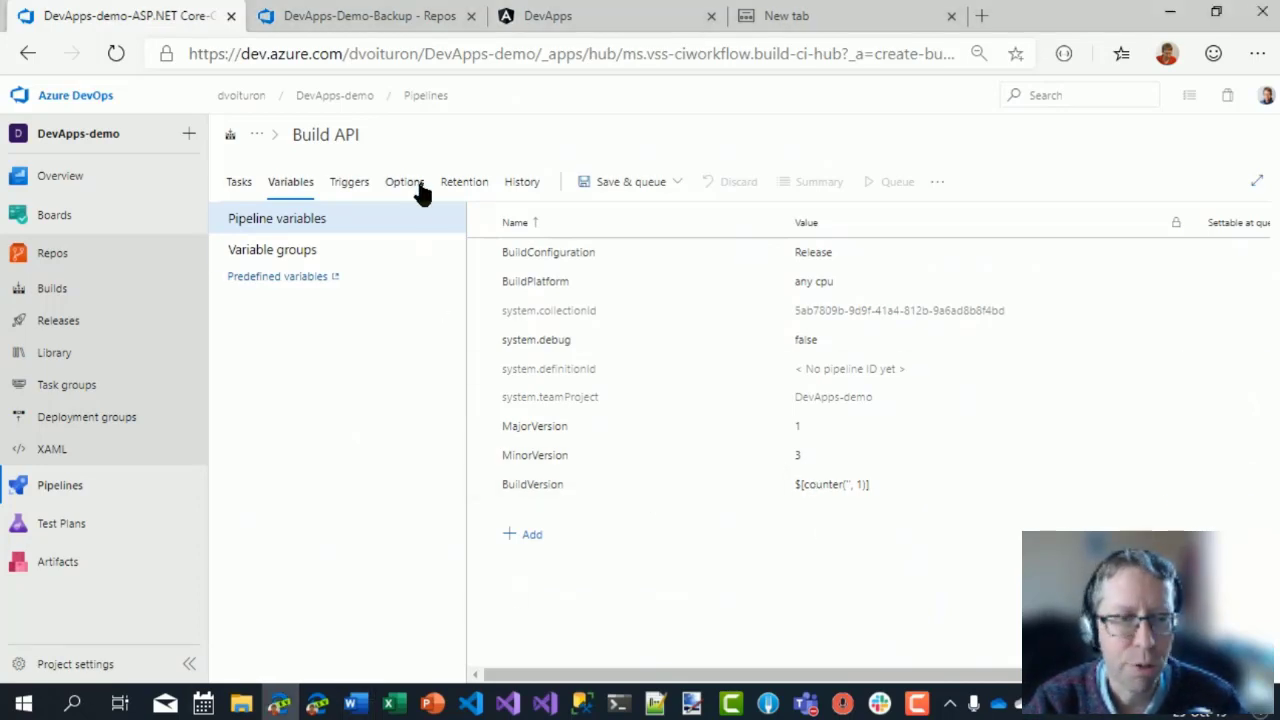
Set the pipeline's build number format to $(MajorVersion).$(MinorVersion).$(BuildVersion).
click(418, 184)
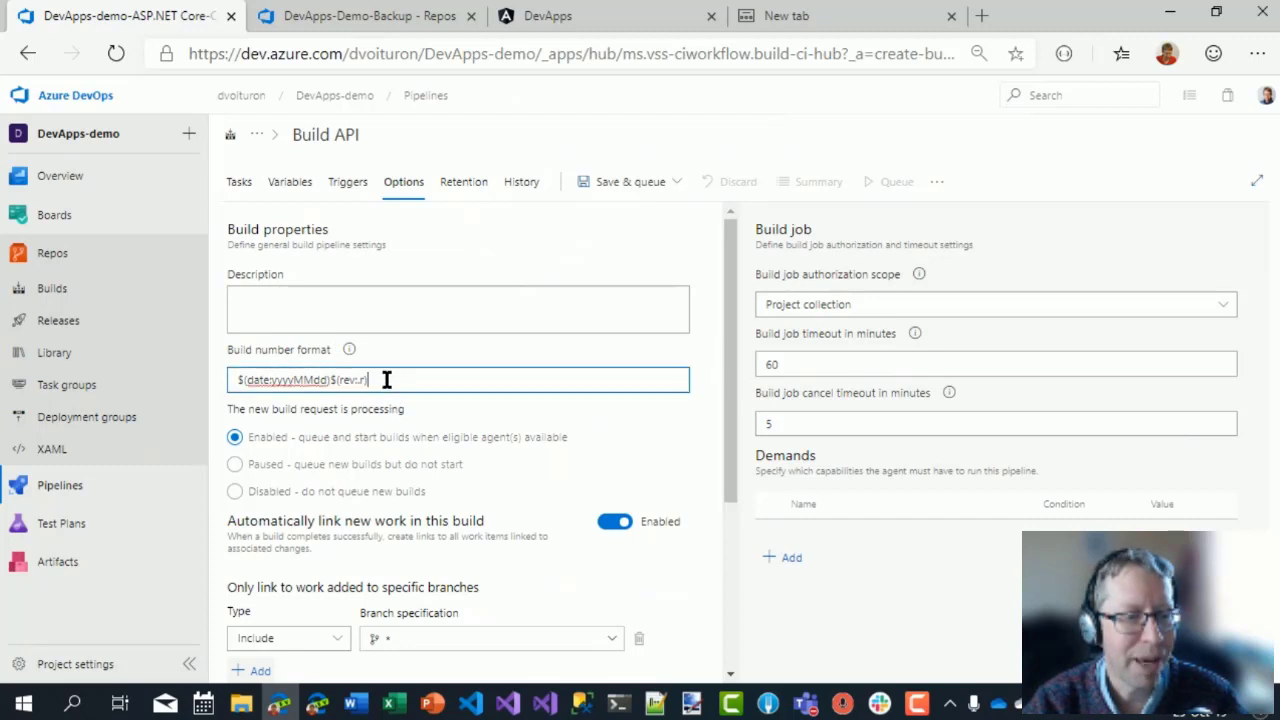
drag(386, 378, 157, 378)
text($(MajorVersion).$(MinorVersion).$(BuildVersion))
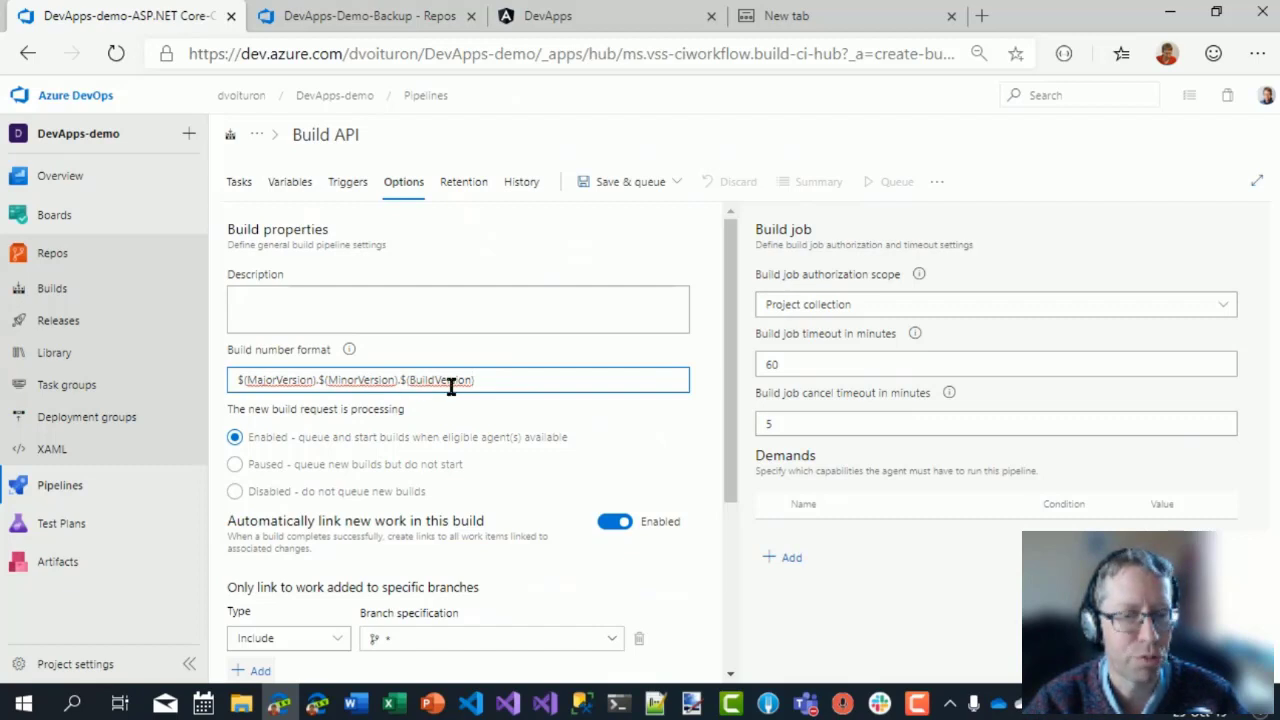
key(ctrl+plus)
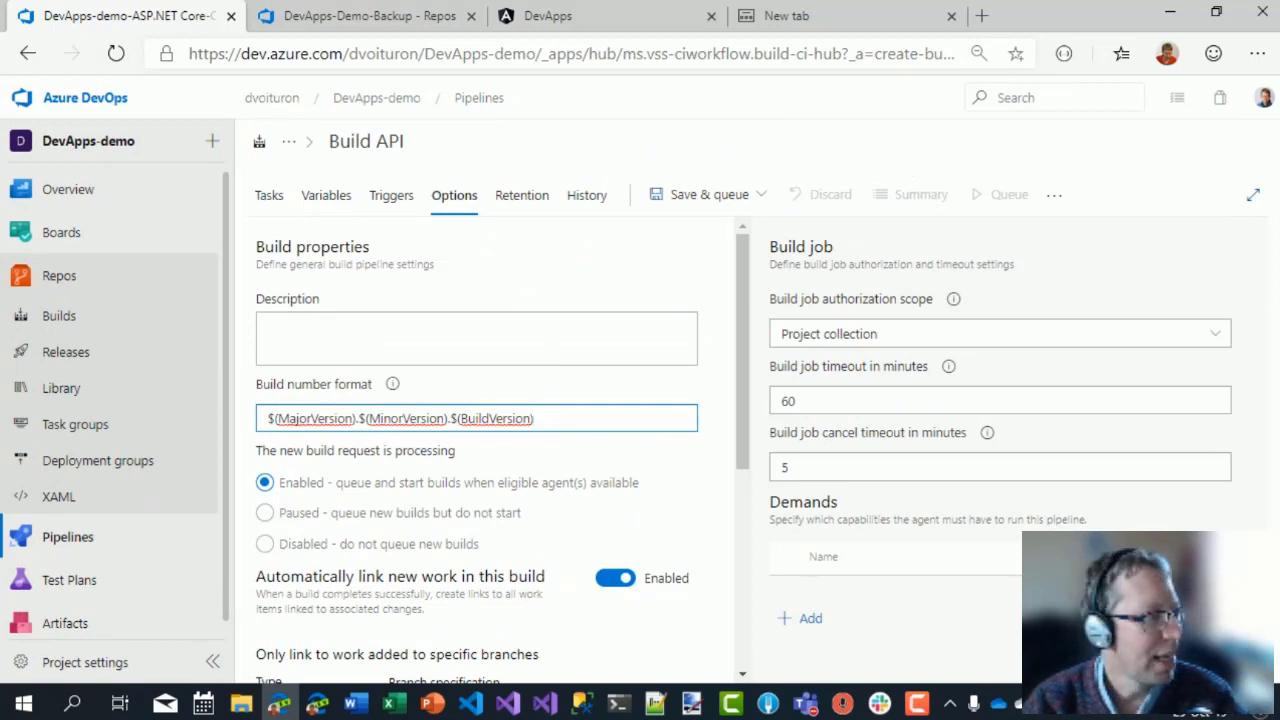
Set the assembly file version of the Set Assembly Manifest Data task to $(Build.BuildNumber).
key(alt+Tab)
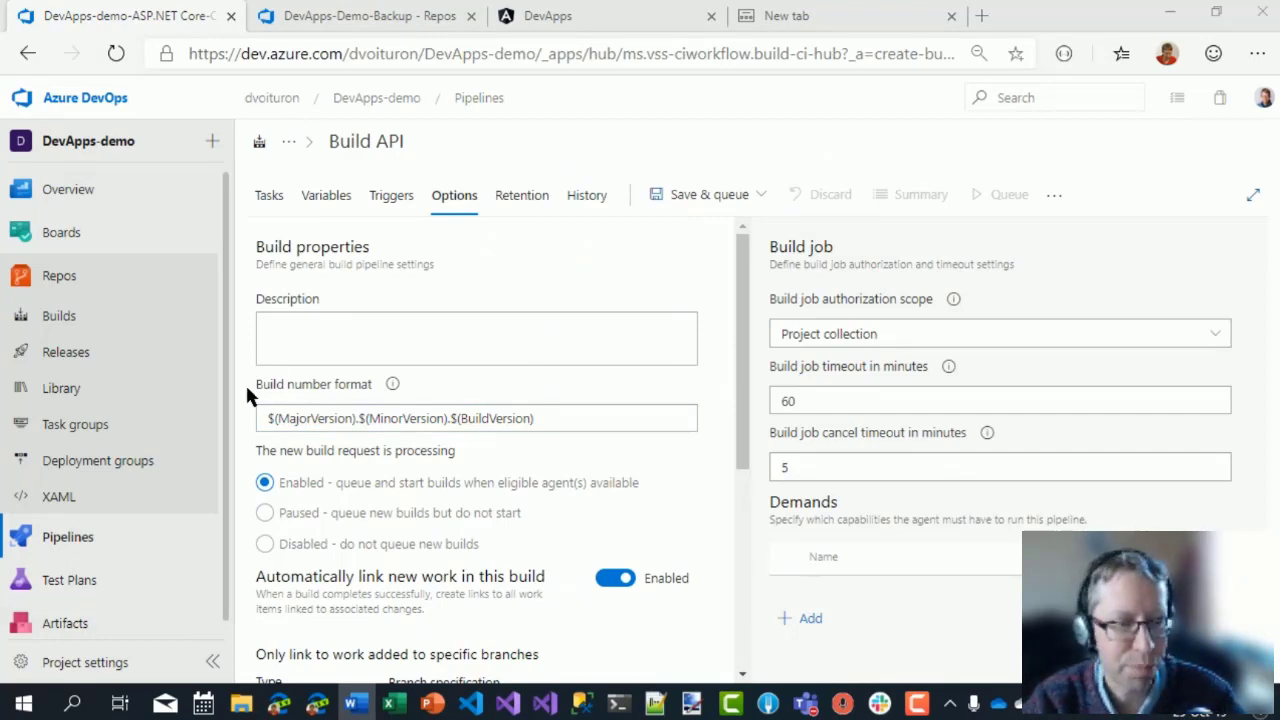
click(332, 198)
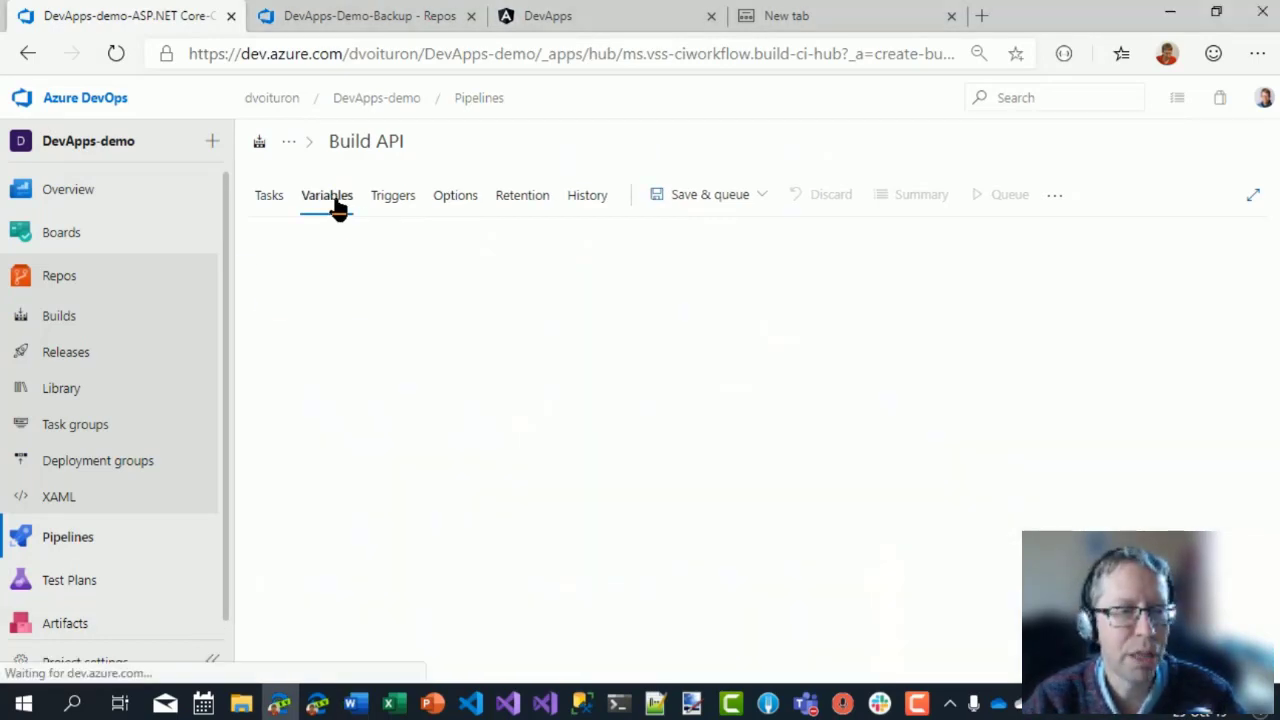
click(274, 197)
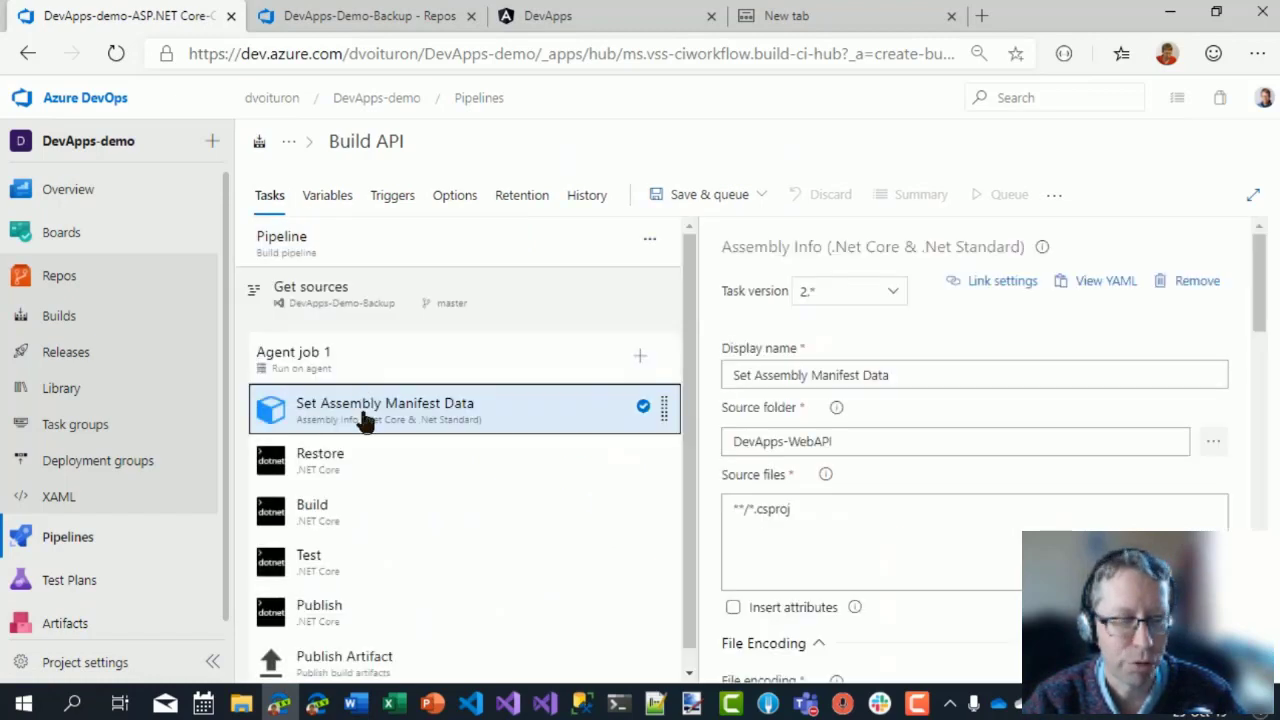
scroll(897, 526, down, 8)
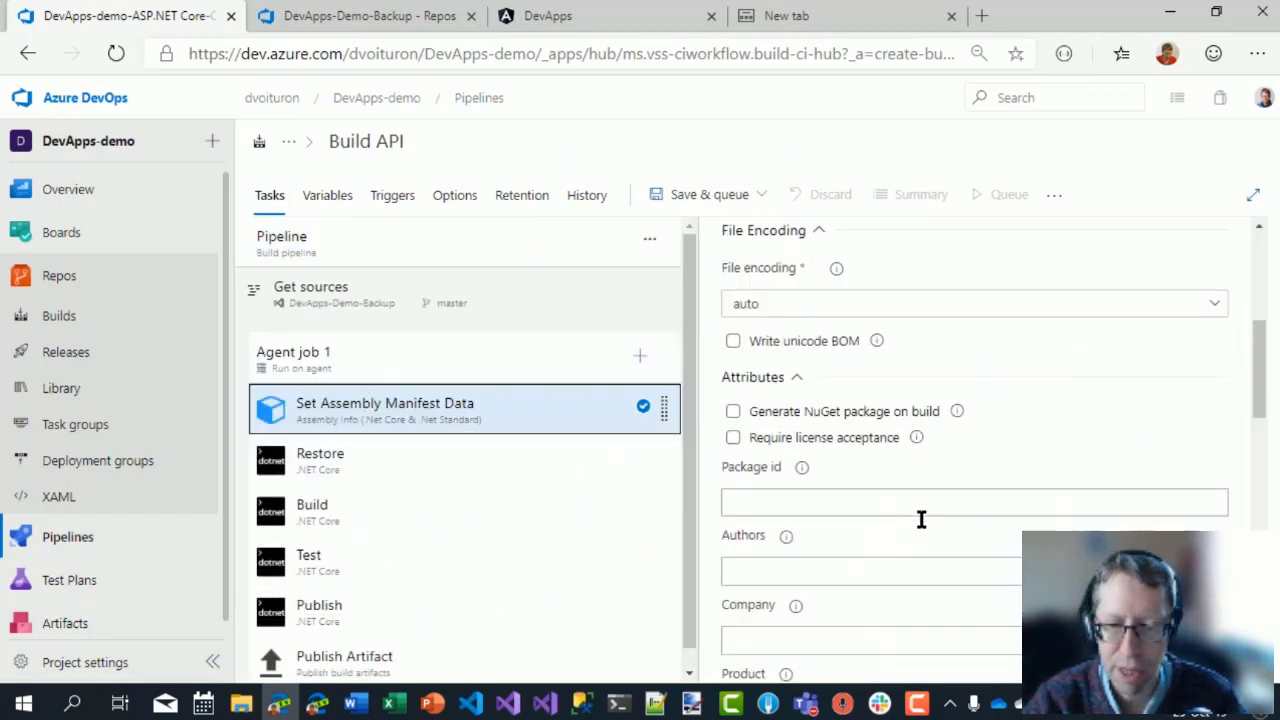
scroll(846, 524, down, 5)
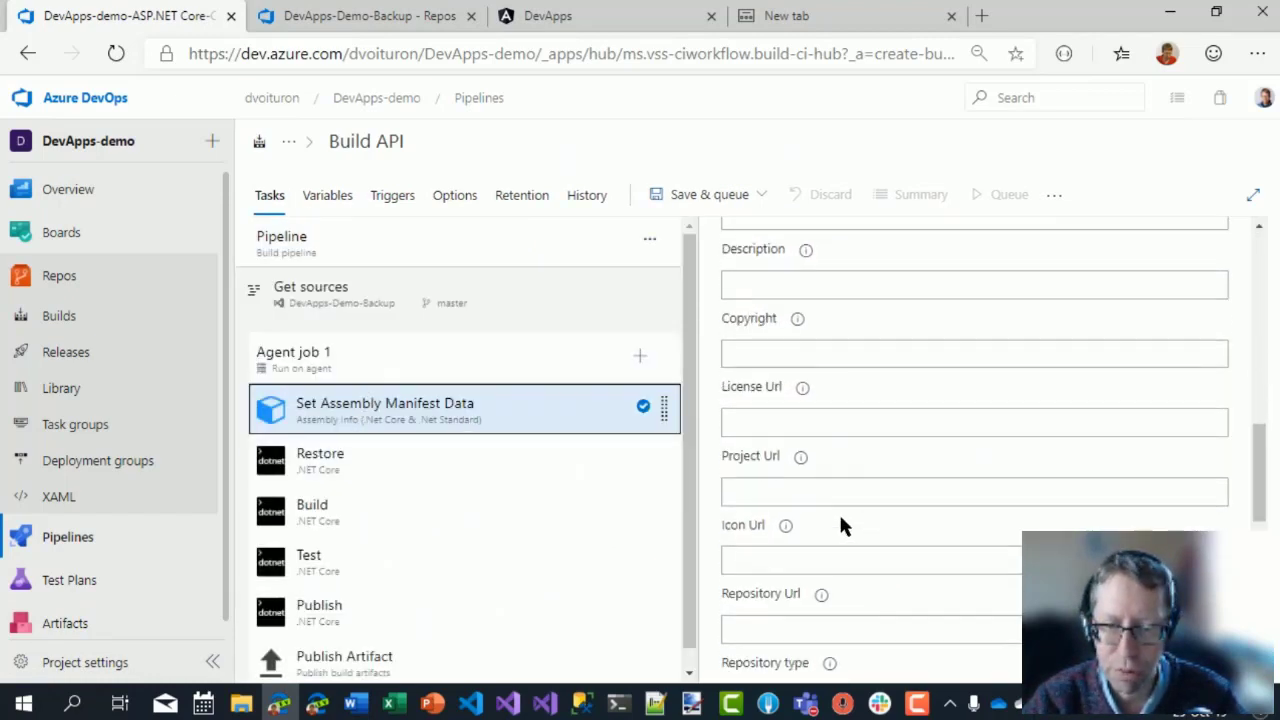
scroll(834, 514, down, 2)
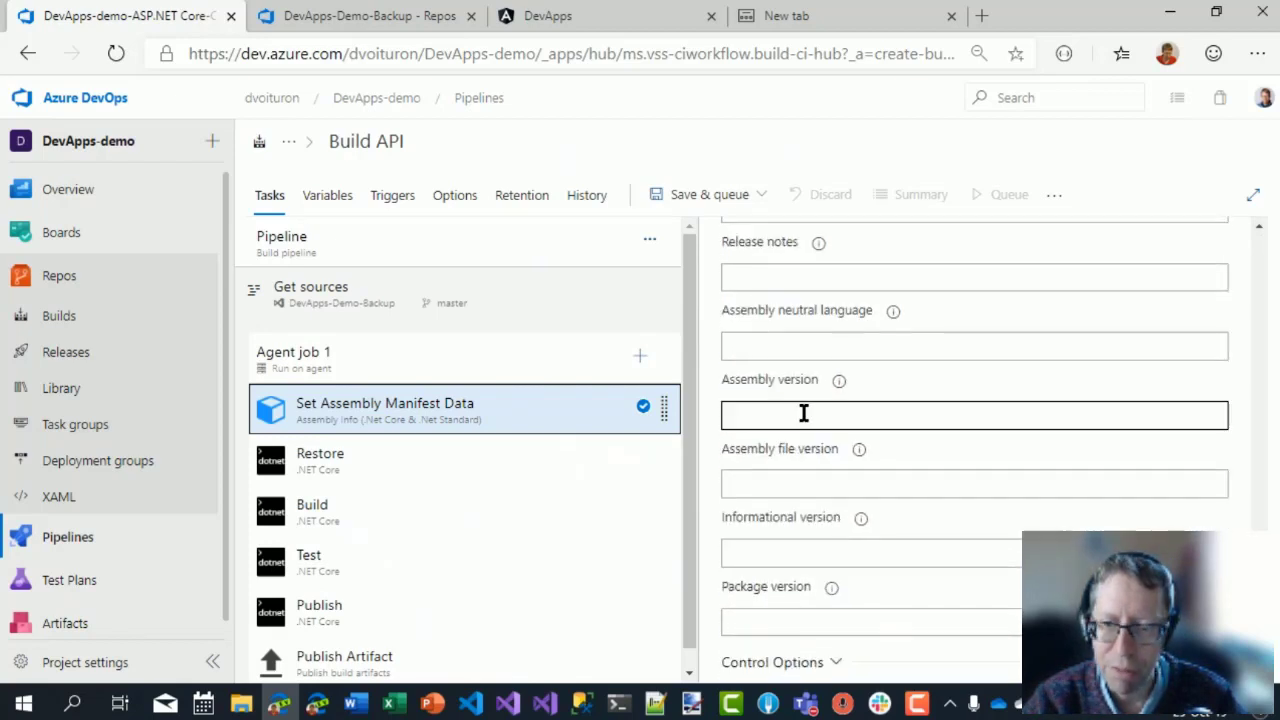
click(771, 483)
text($(Build.BuildNumber))
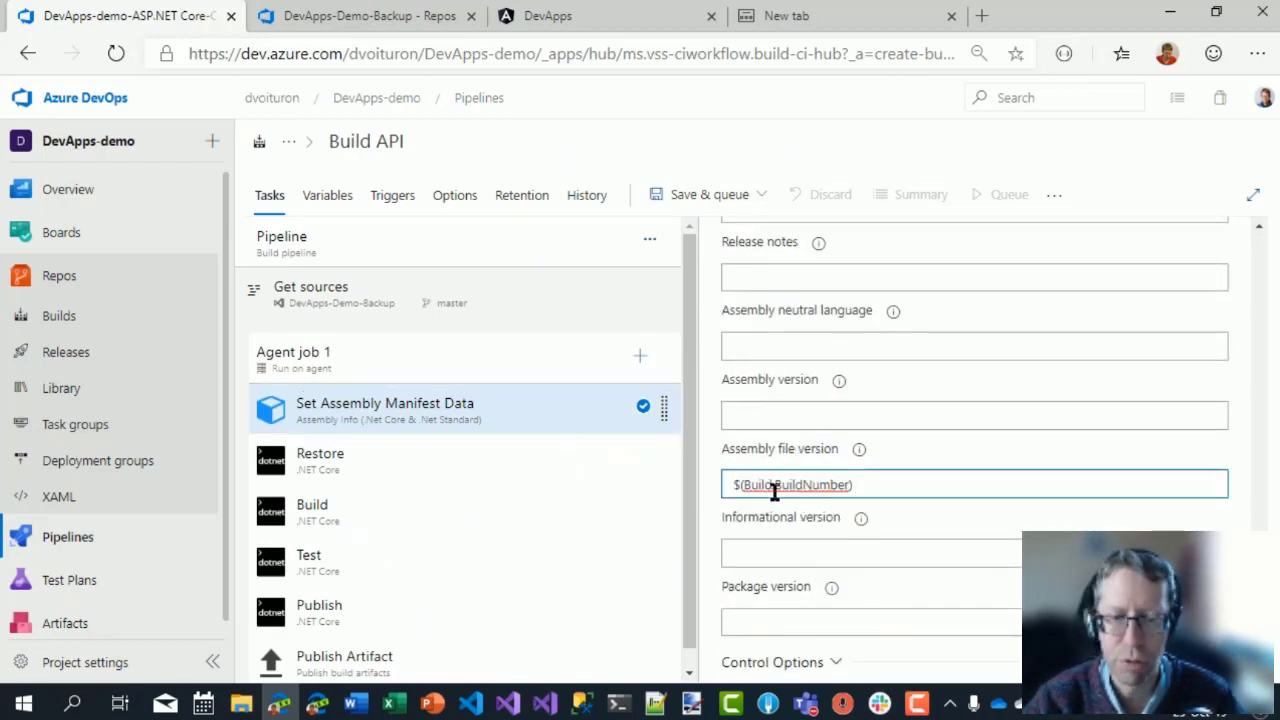
drag(773, 486, 702, 484)
click(828, 484)
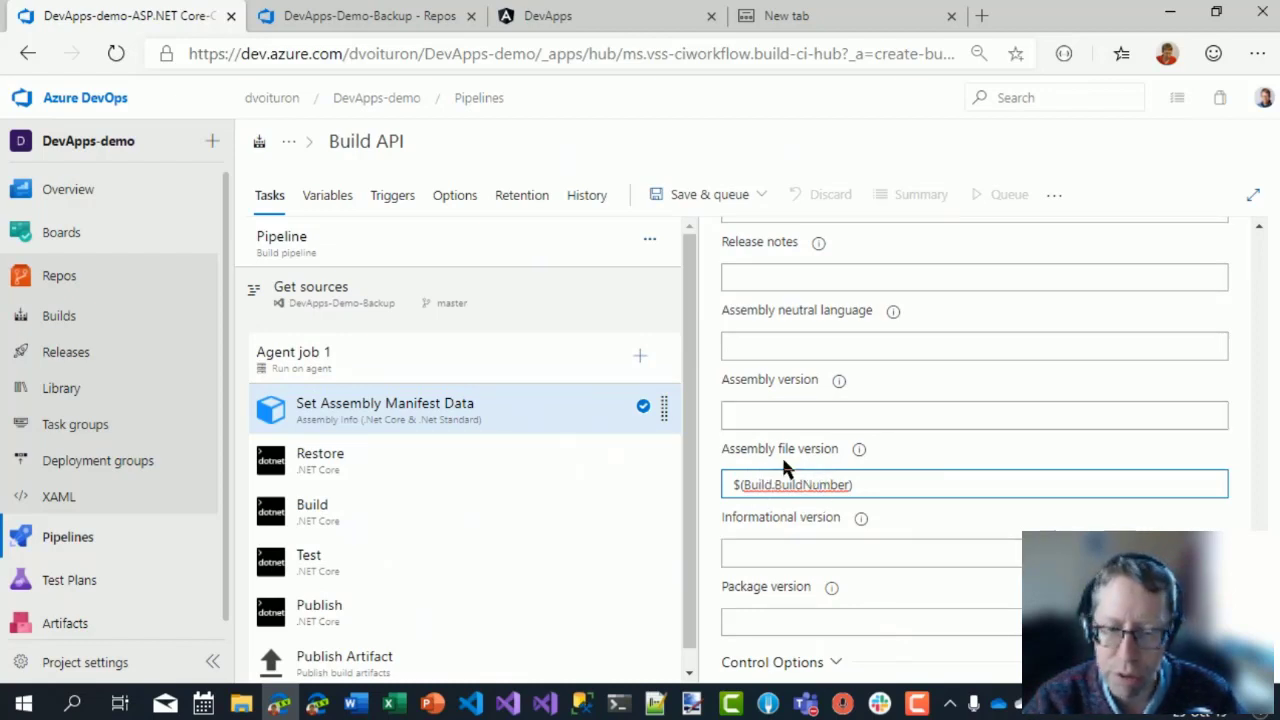
Set the assembly version of the Set Assembly Manifest Data task to $(Build.BuildNumber).
click(771, 416)
text($(Build.BuildNumber))
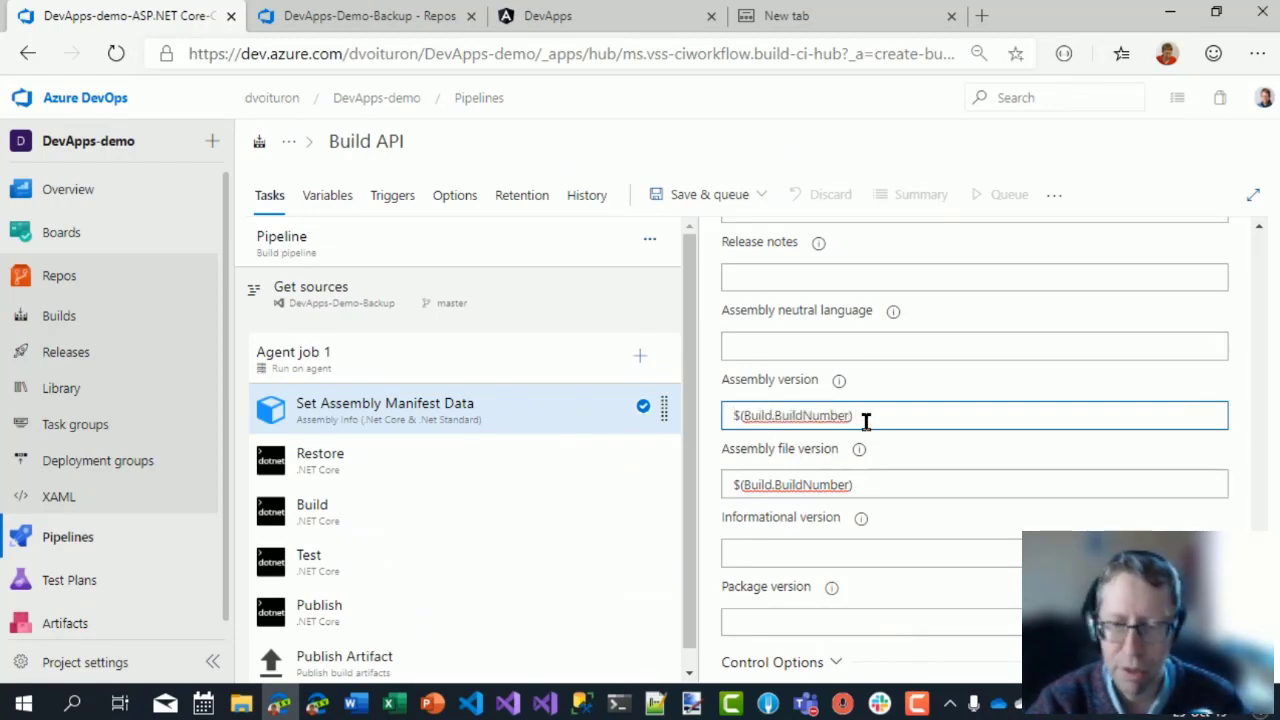
click(884, 486)
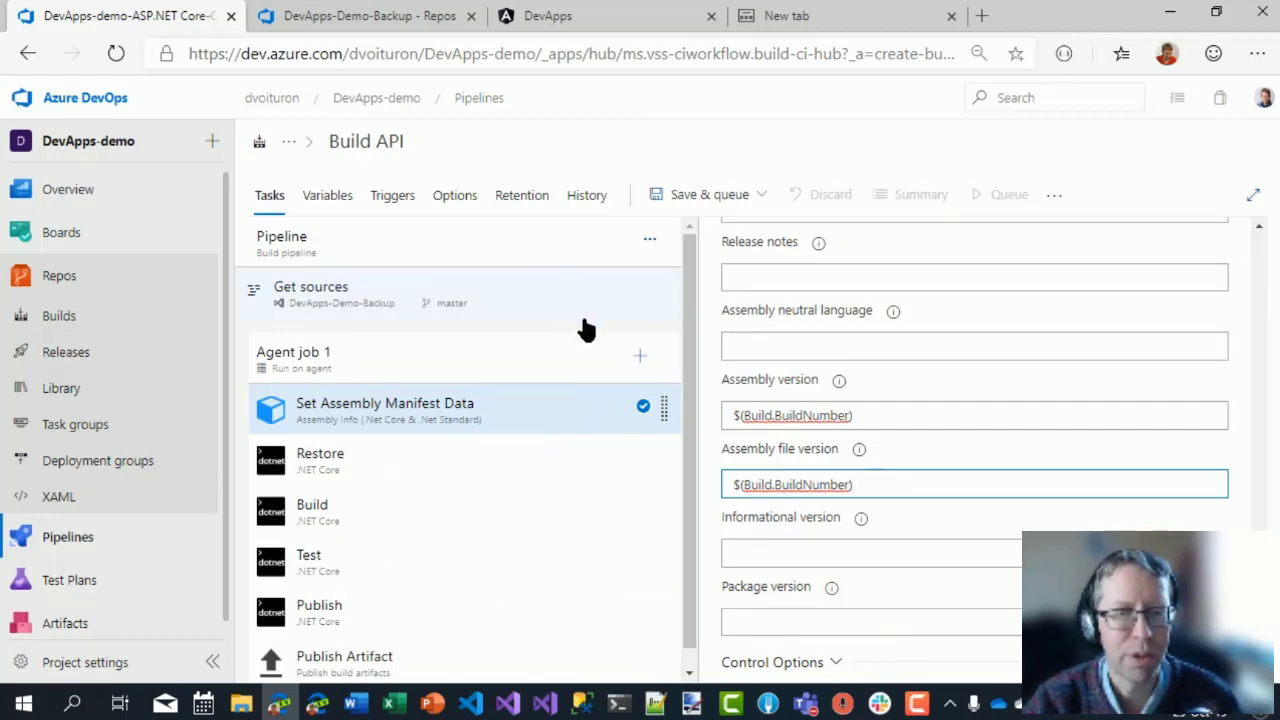
Save the Build API pipeline in the root folder without queuing a build.
click(763, 196)
click(677, 258)
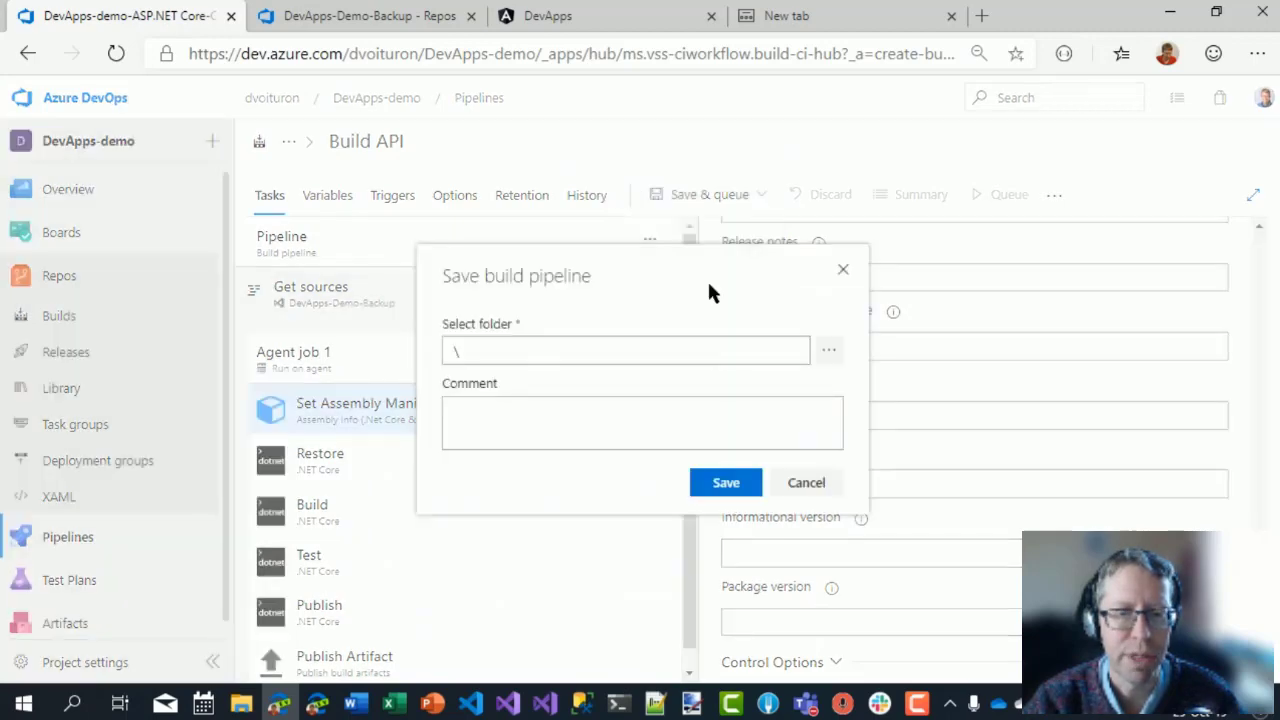
click(724, 480)
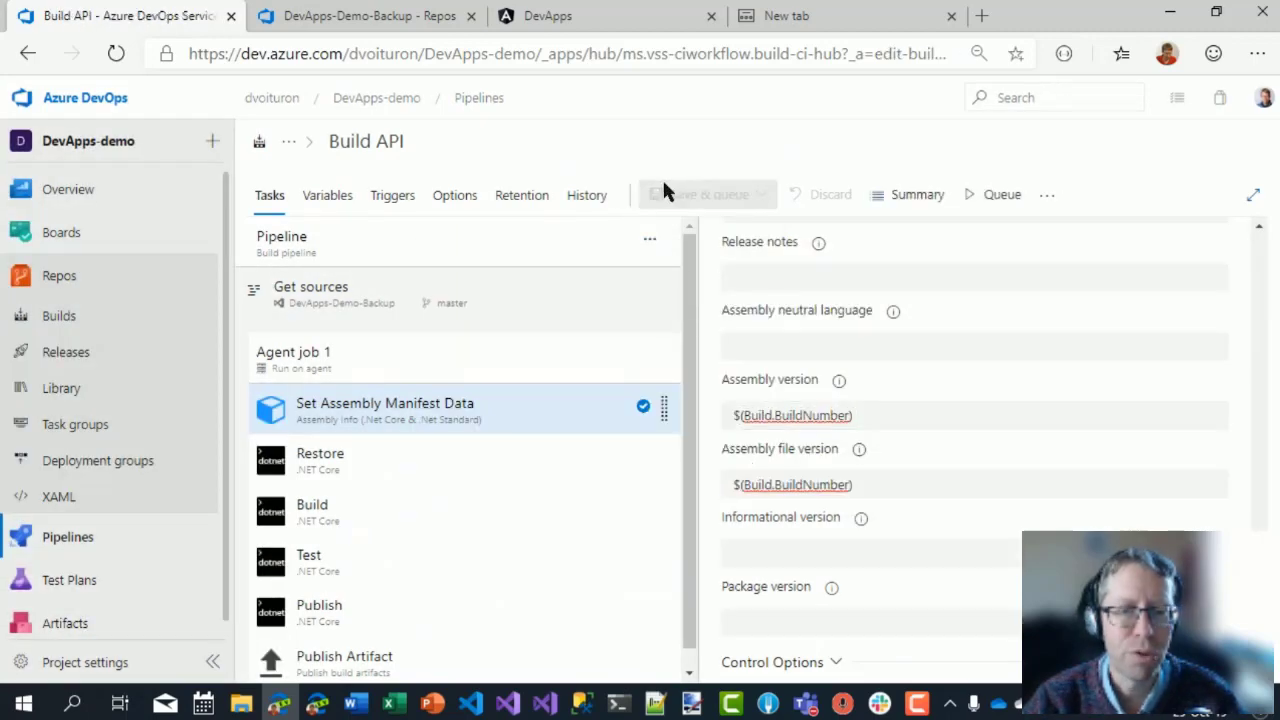
Make the BuildVersion, MajorVersion and MinorVersion pipeline variables settable at queue time.
click(996, 195)
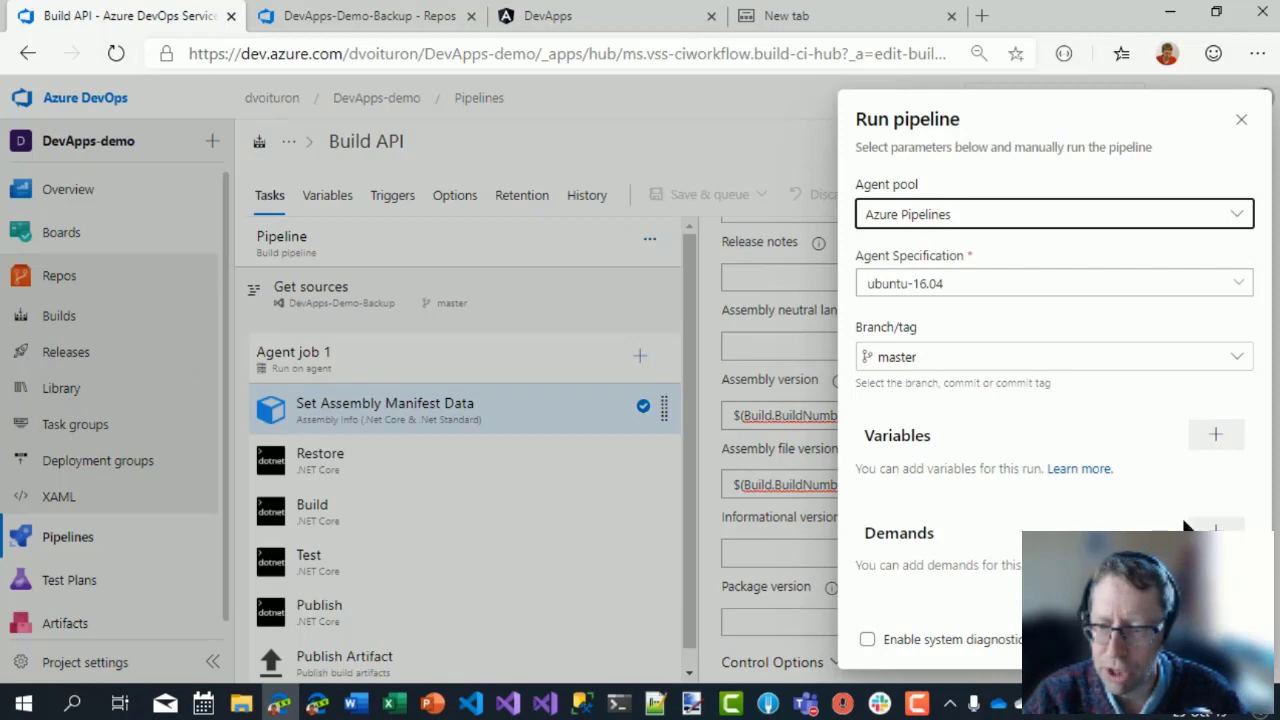
click(1150, 639)
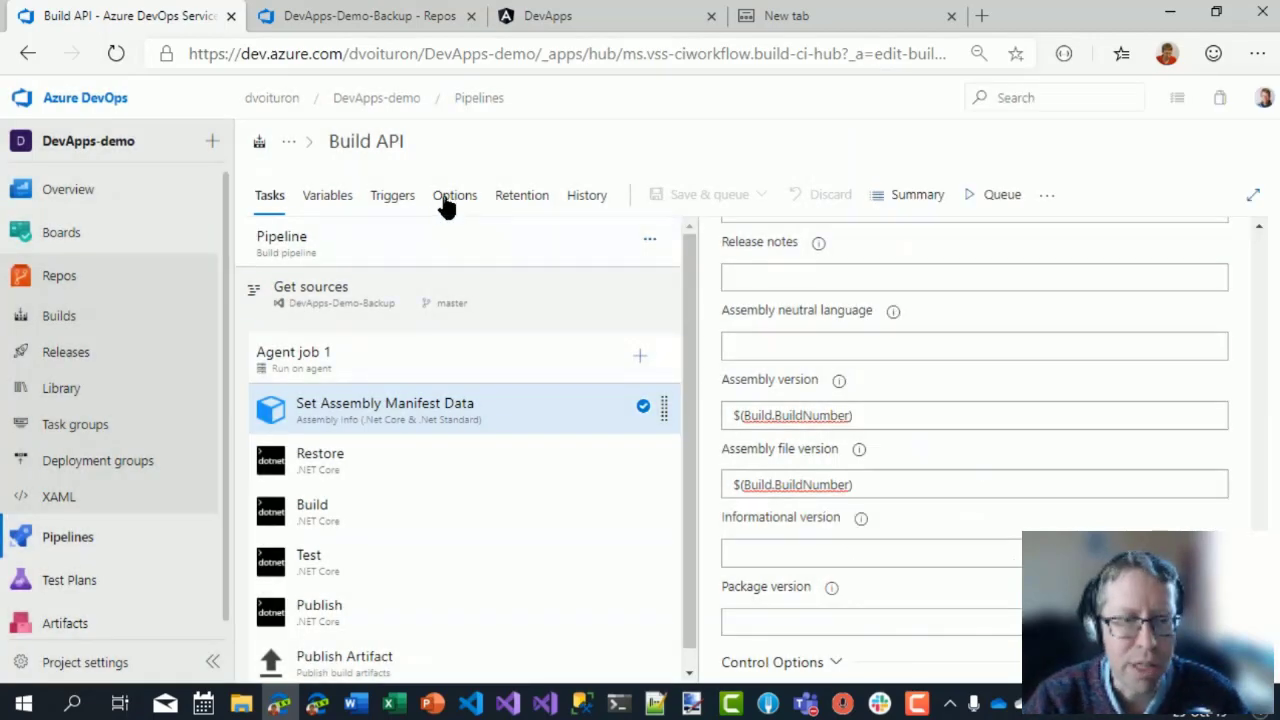
click(327, 203)
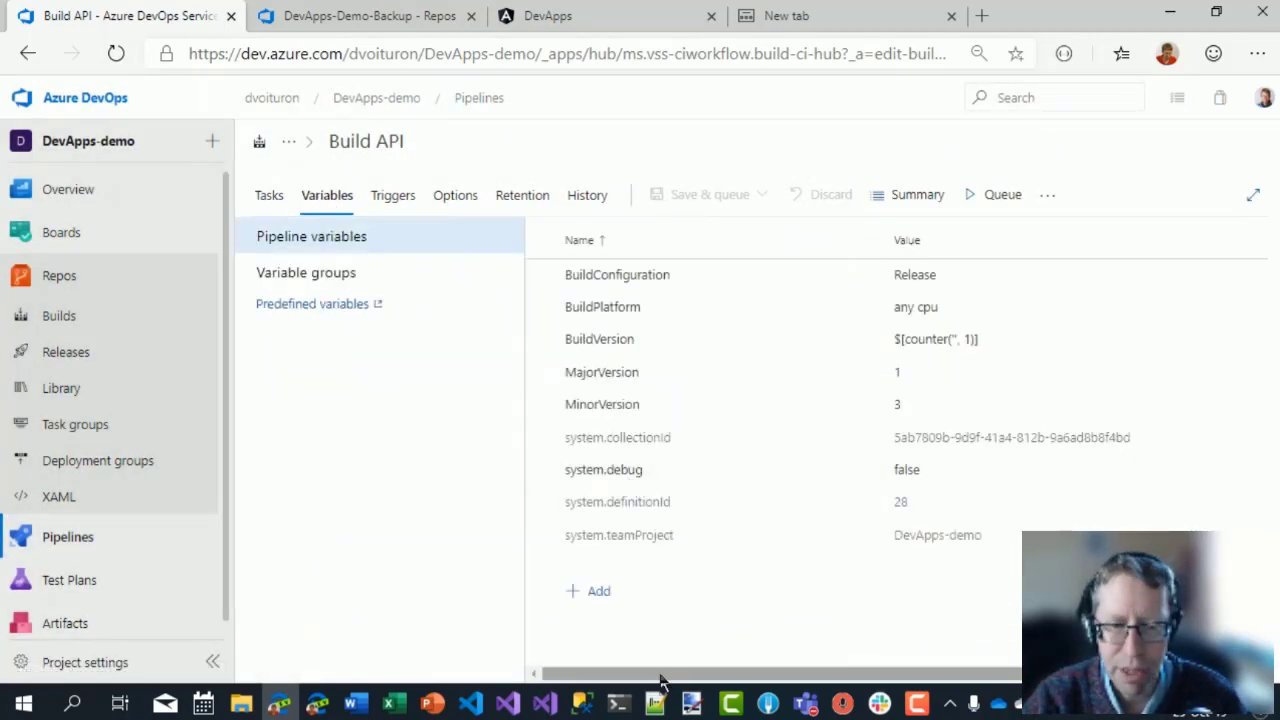
drag(525, 588, 322, 586)
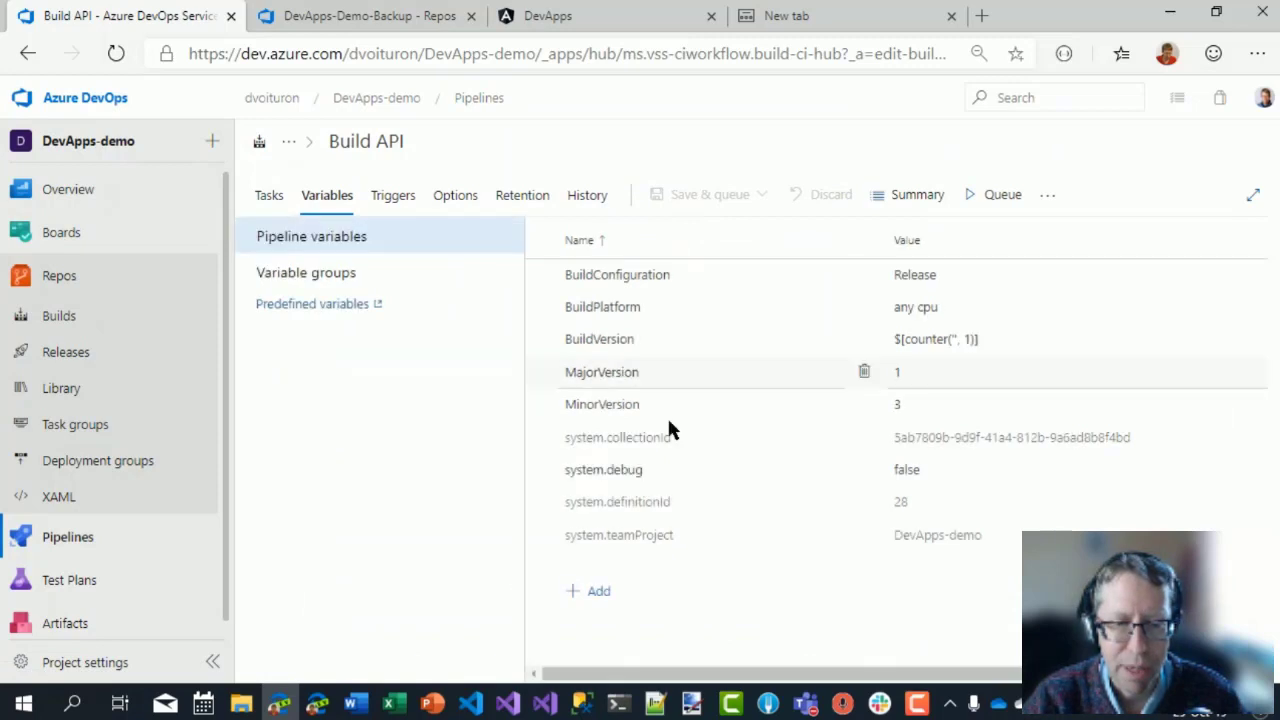
drag(792, 677, 803, 688)
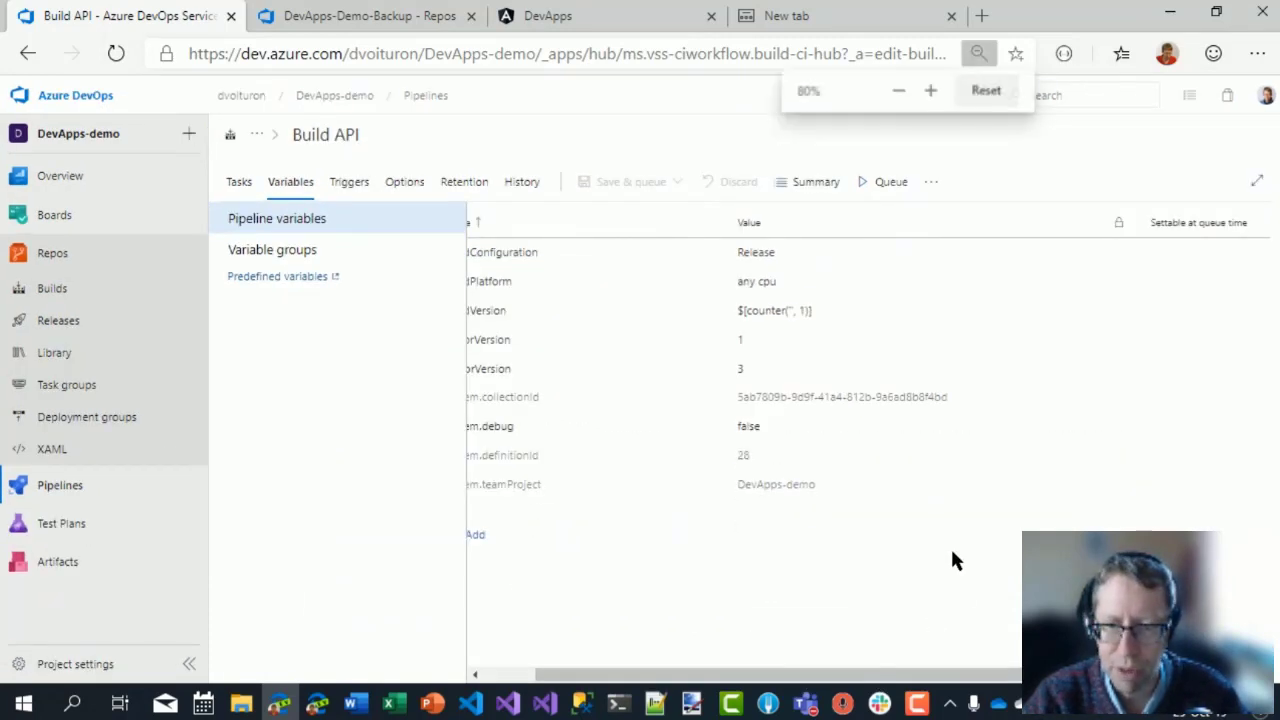
key(ctrl+minus)
key(ctrl+minus)
key(ctrl+minus)
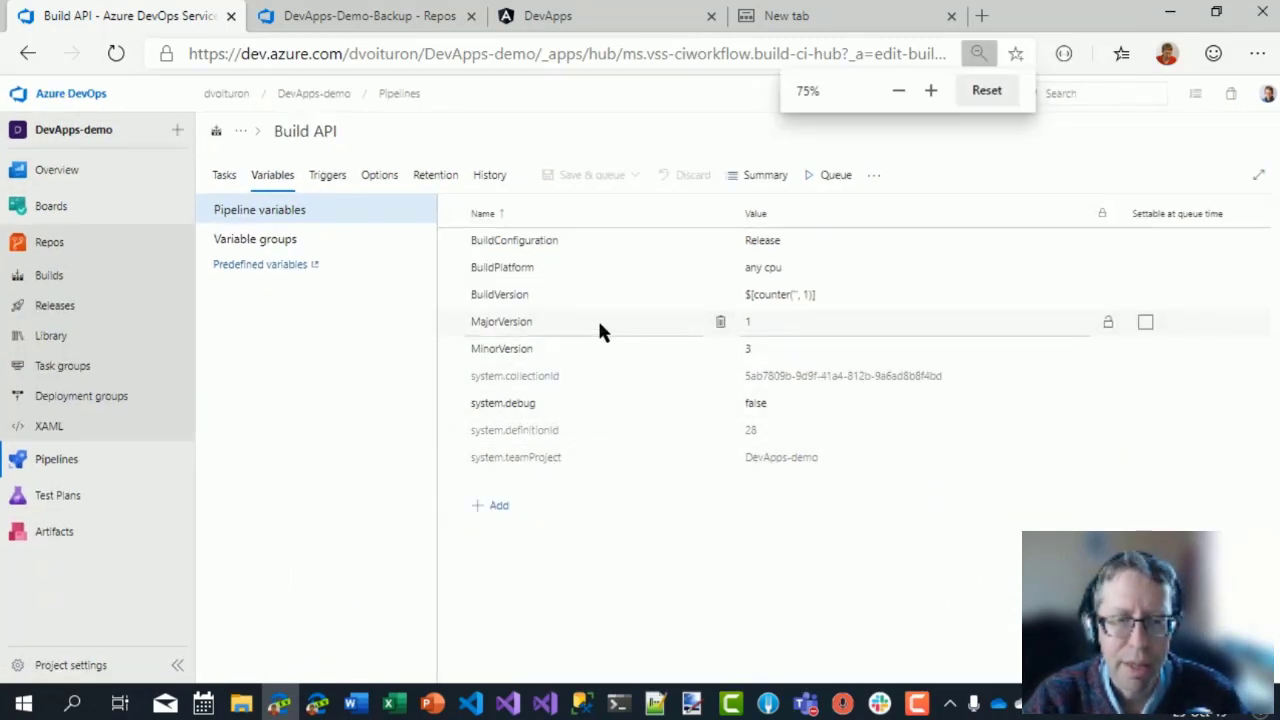
click(1145, 295)
click(1145, 321)
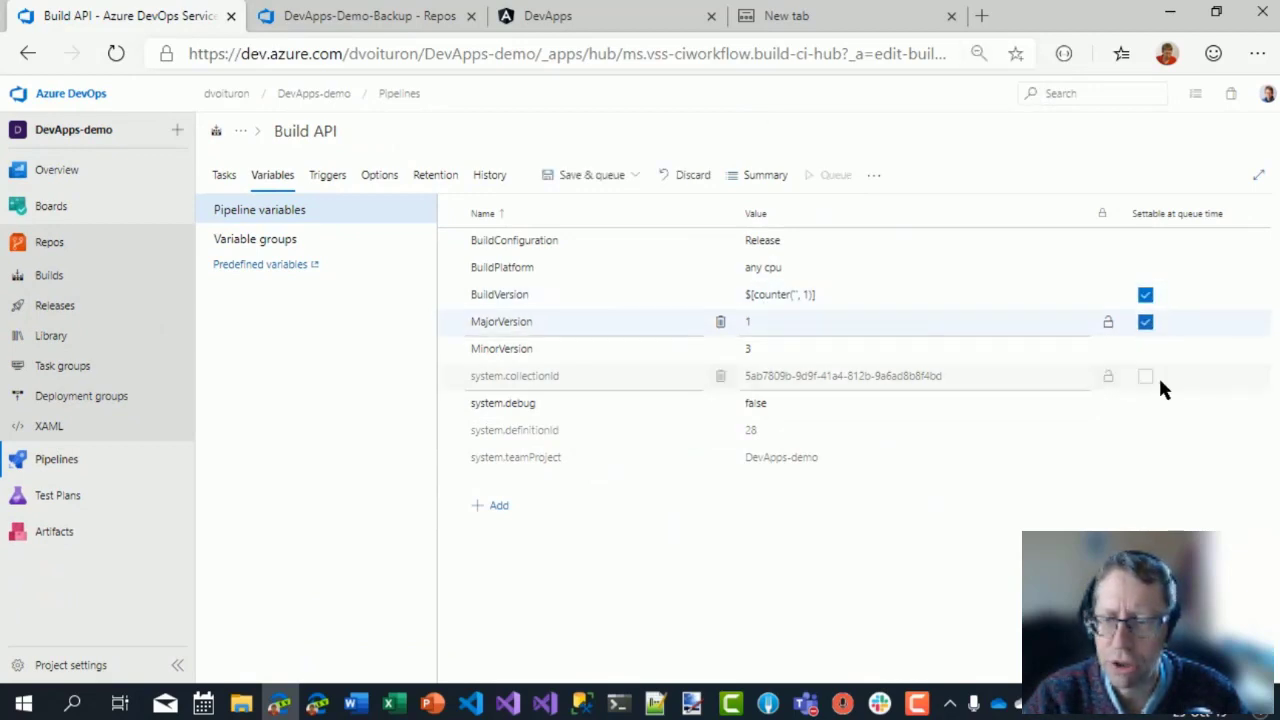
click(1145, 348)
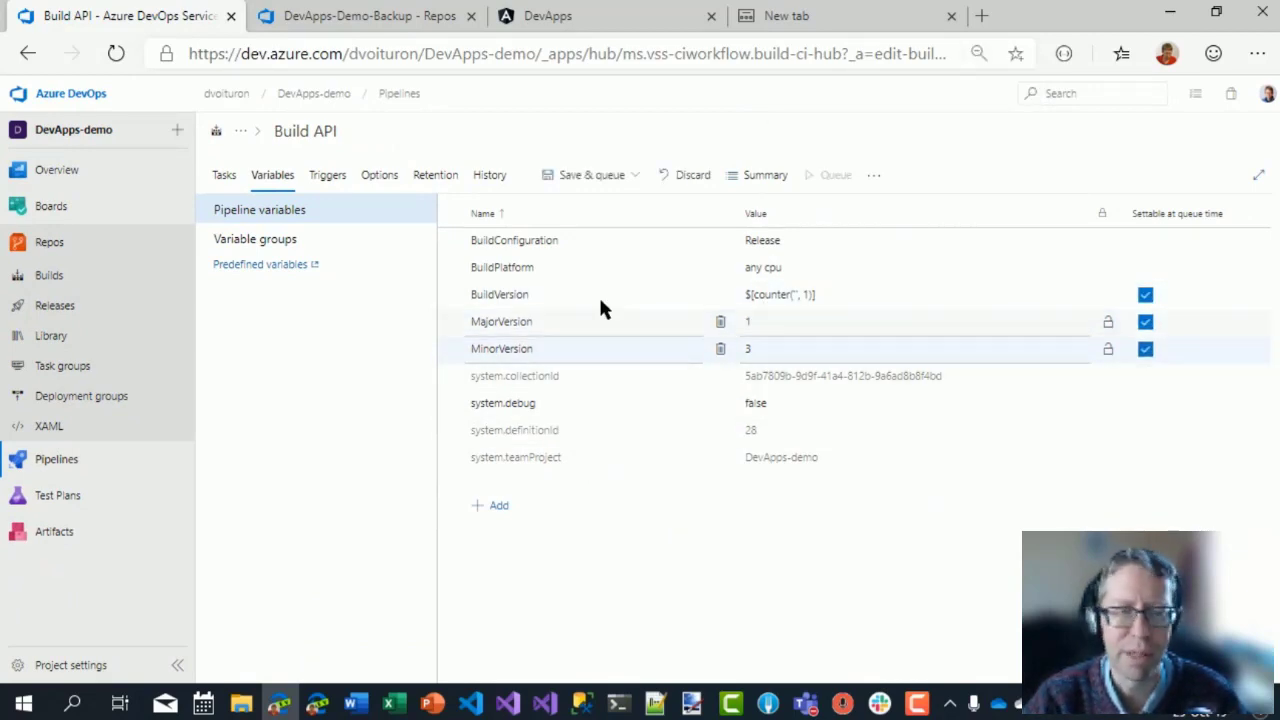
Save the Build API pipeline's variable changes without queuing a build.
click(634, 178)
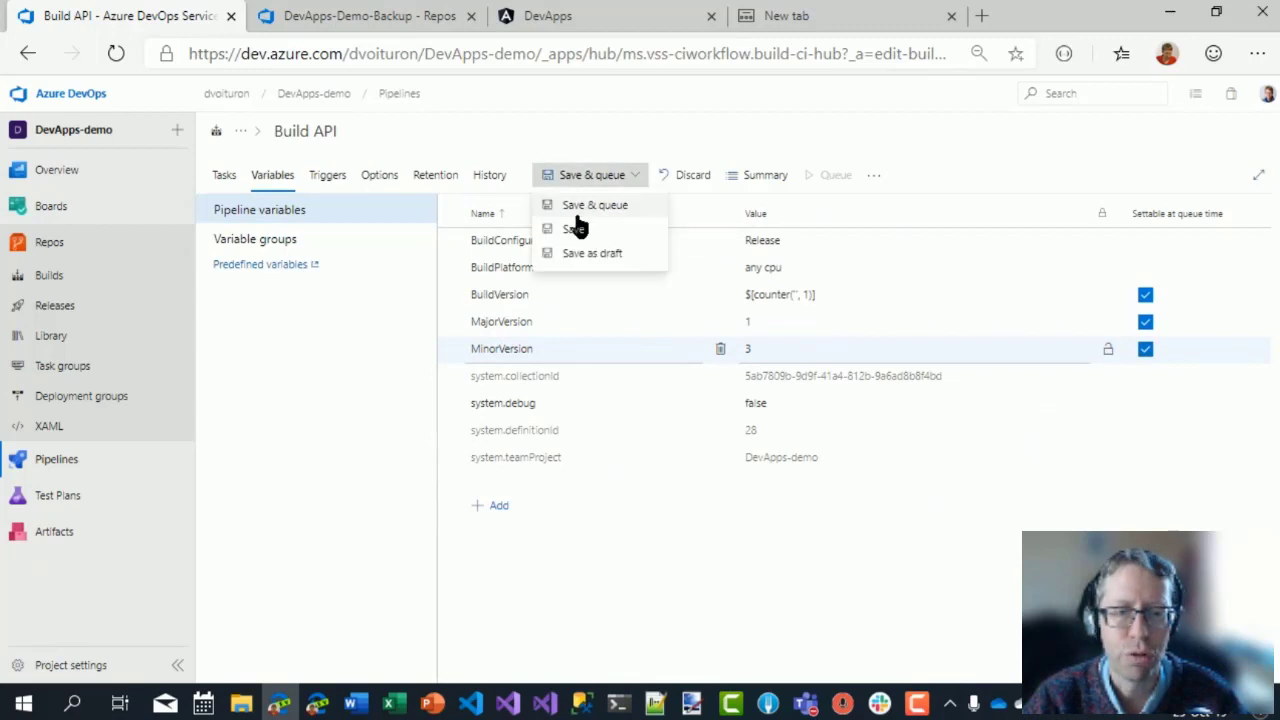
click(571, 229)
click(712, 441)
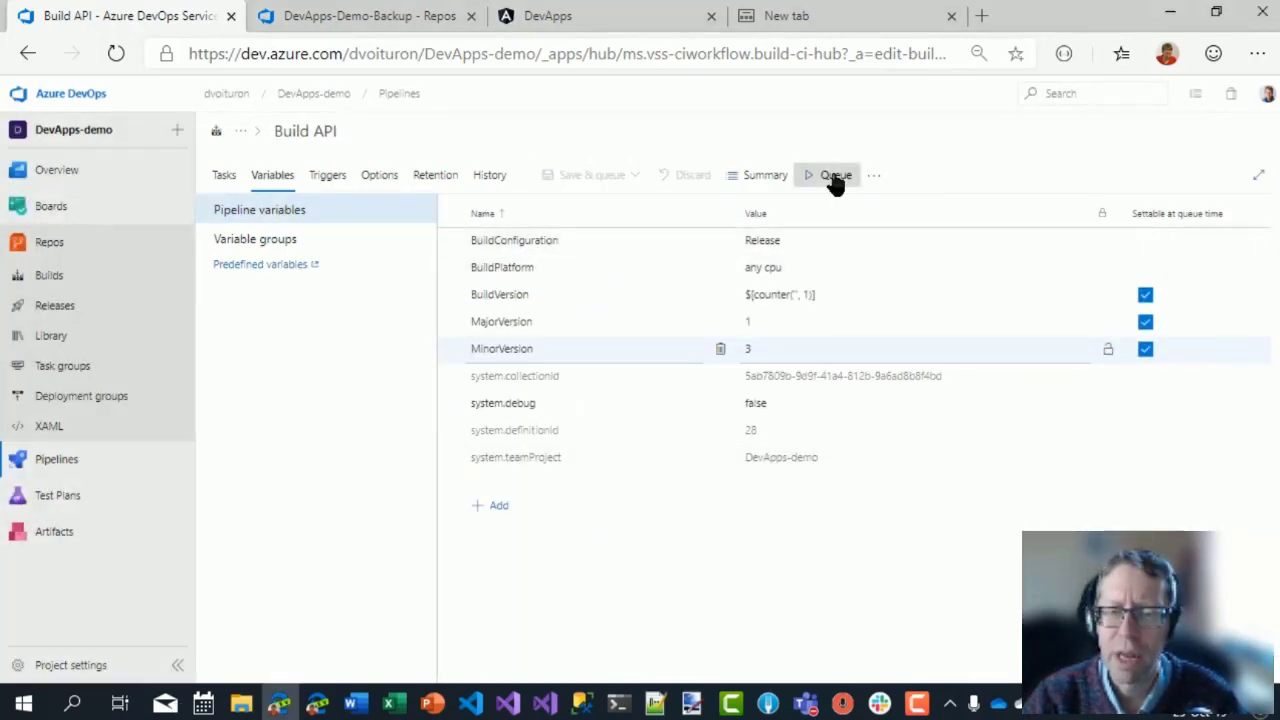
Run the Build API pipeline on the master branch with the Azure Pipelines pool and ubuntu-16.04 agent, and follow its job log.
click(835, 177)
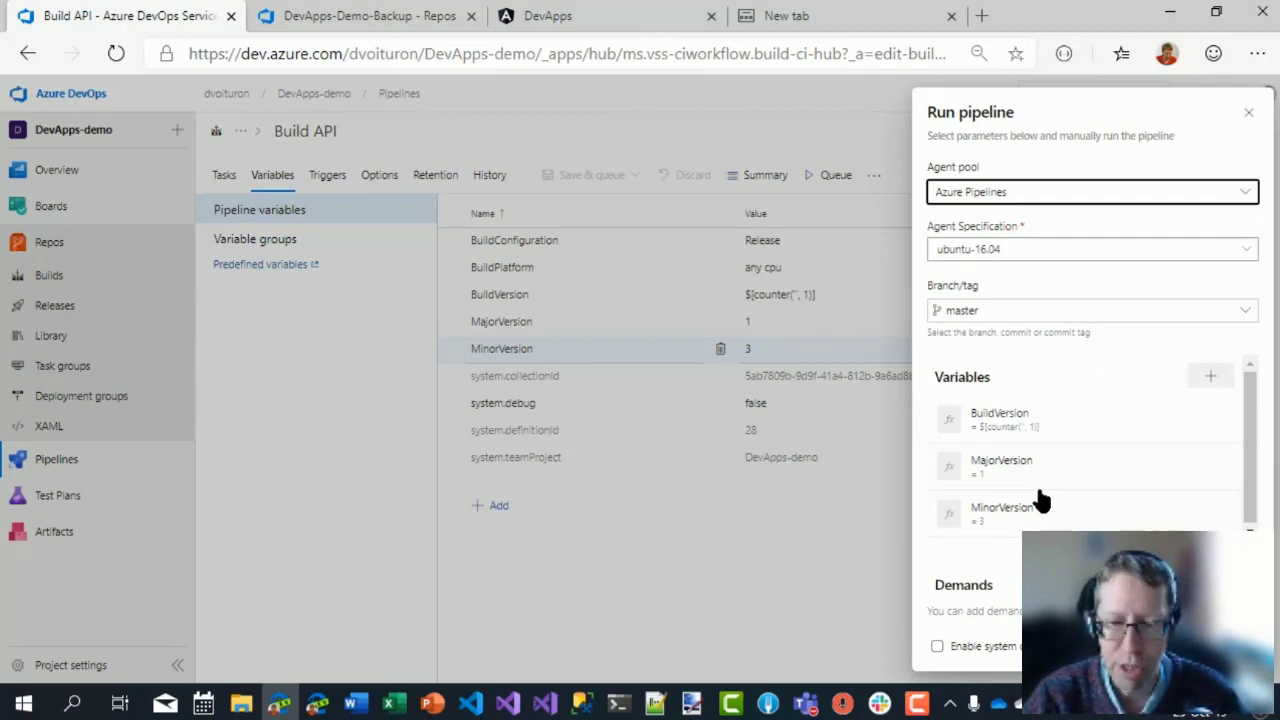
click(1232, 646)
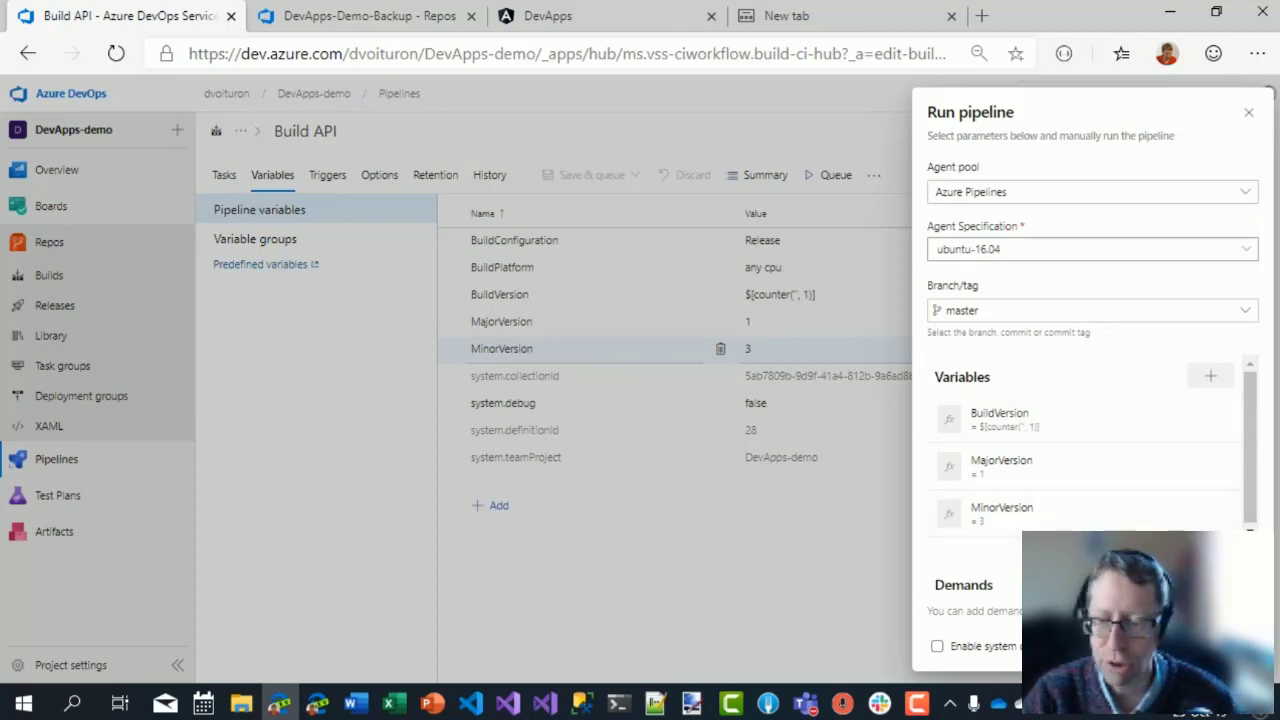
click(1231, 646)
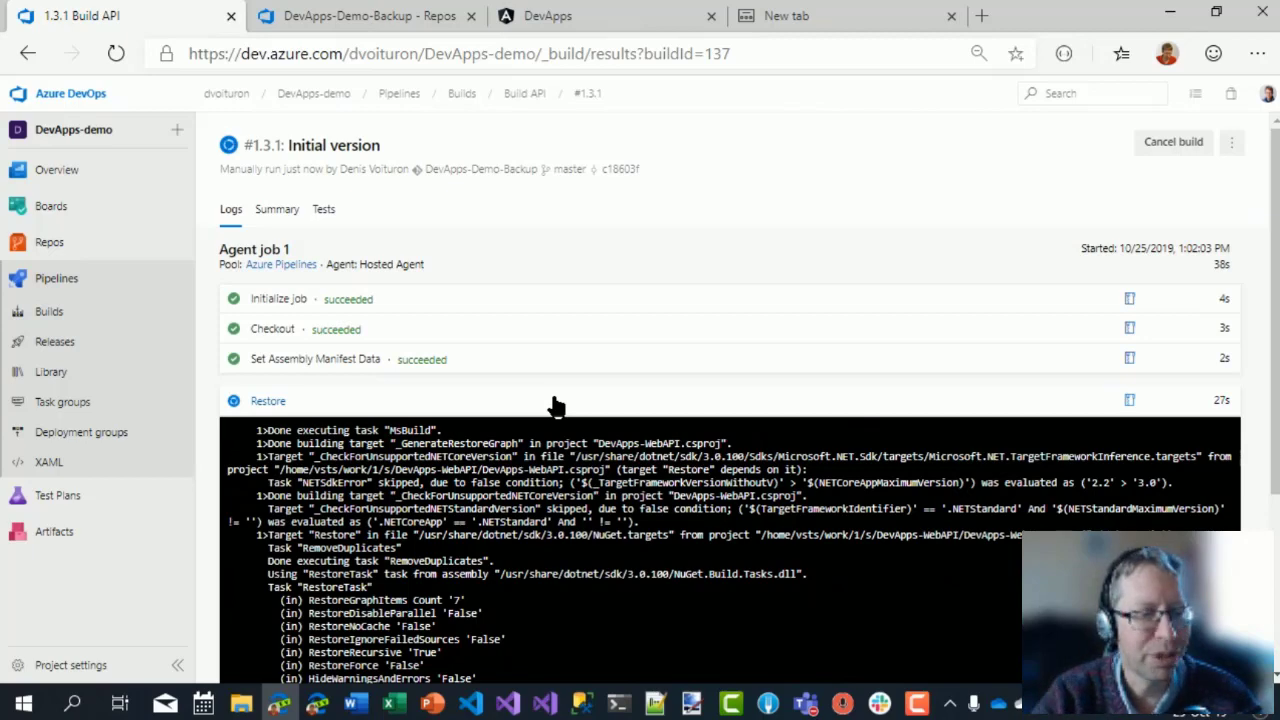
scroll(1100, 391, down, 2)
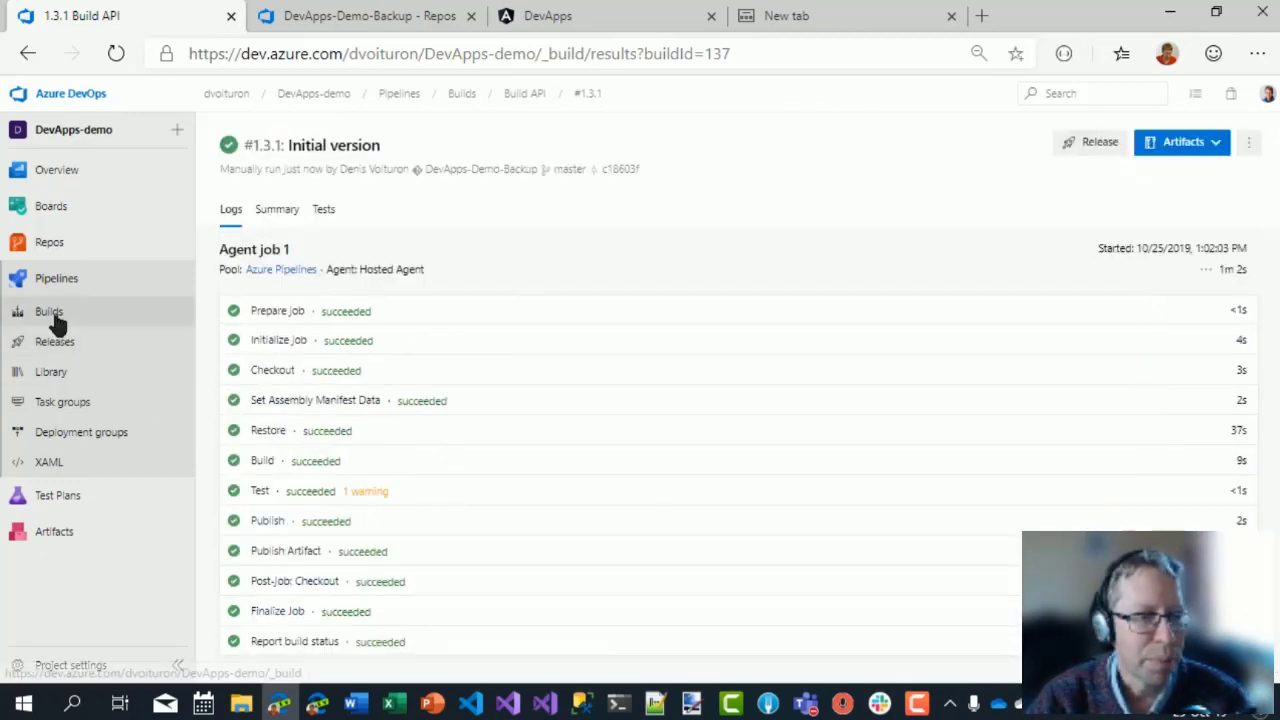
Reopen the Build API pipeline for editing and review its variables and task list.
click(52, 313)
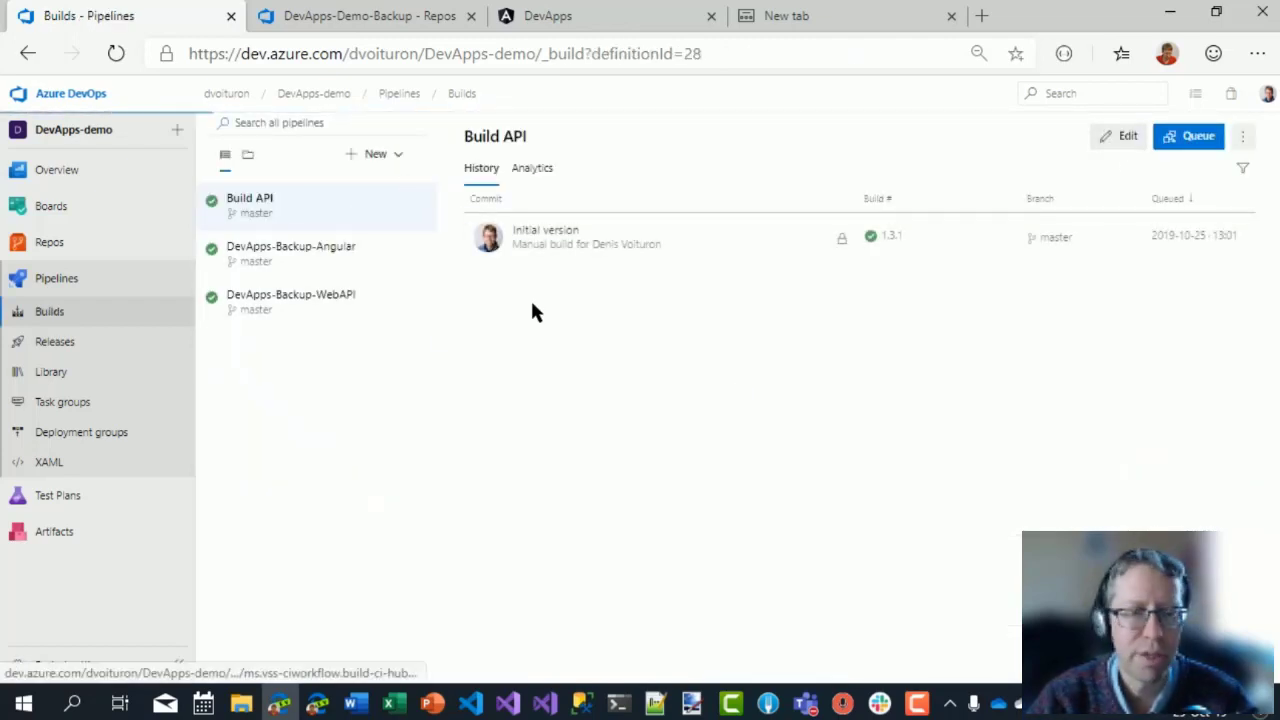
click(272, 178)
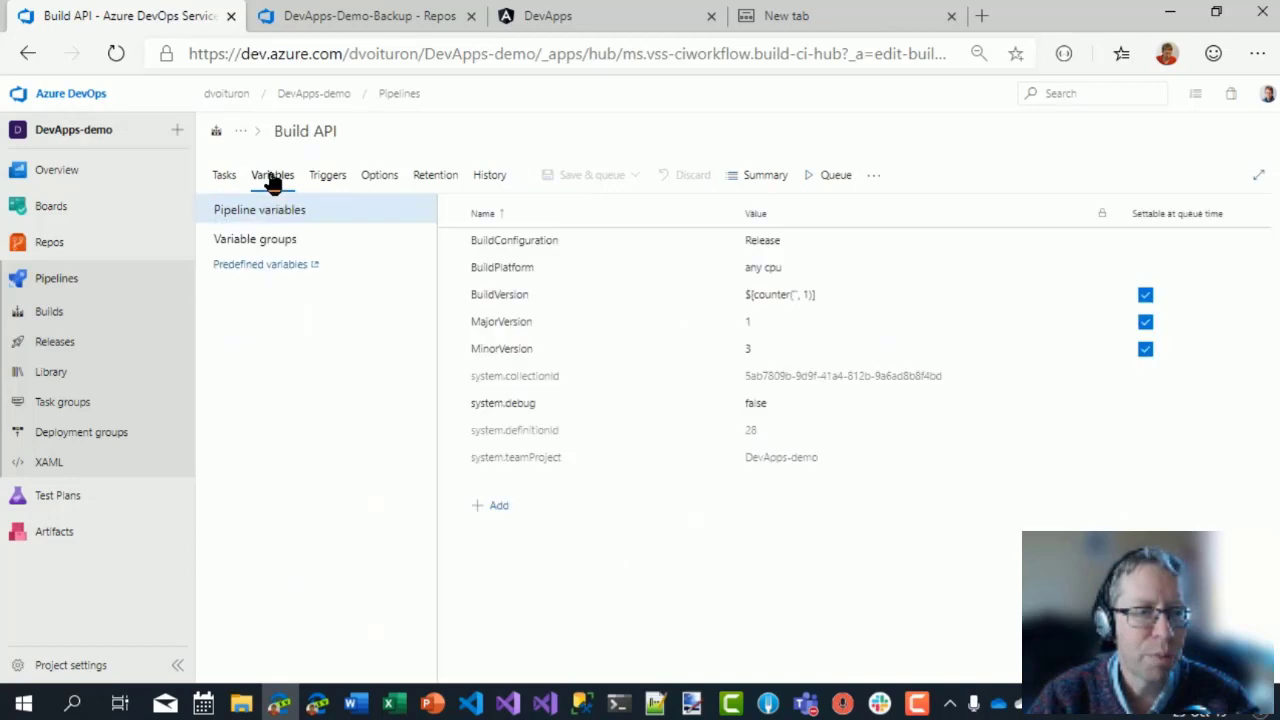
click(765, 350)
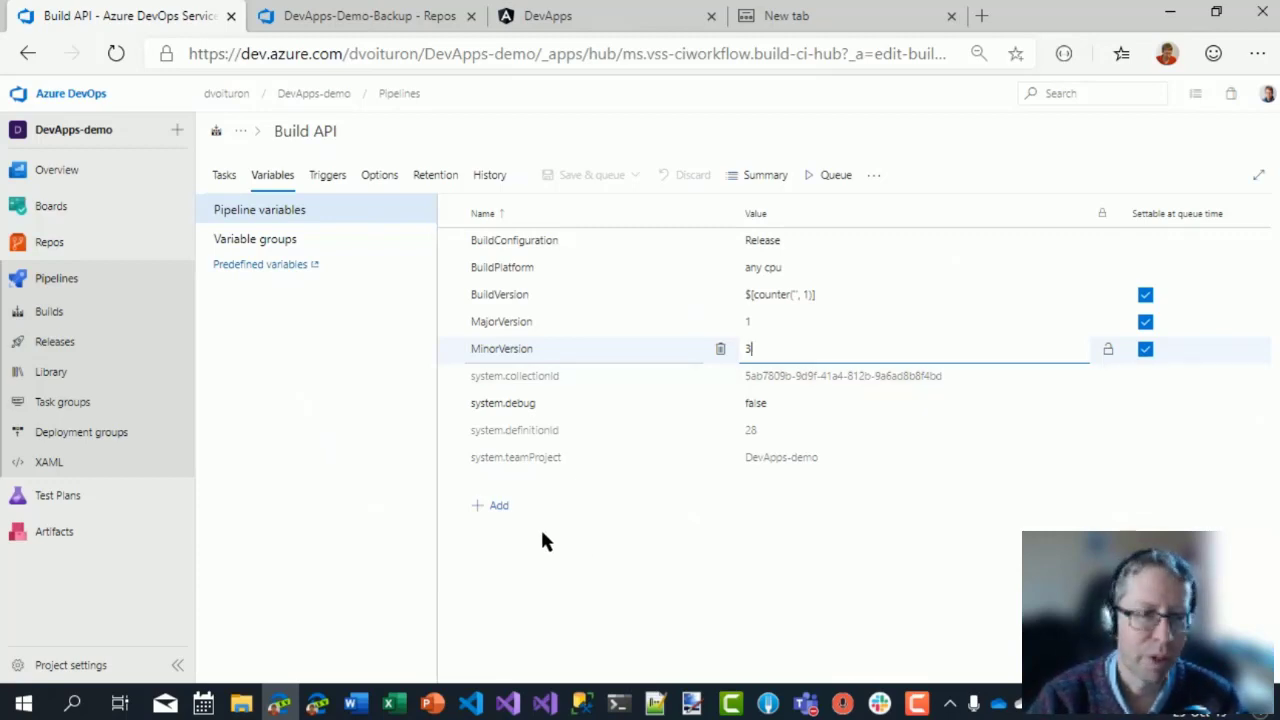
click(516, 546)
click(223, 180)
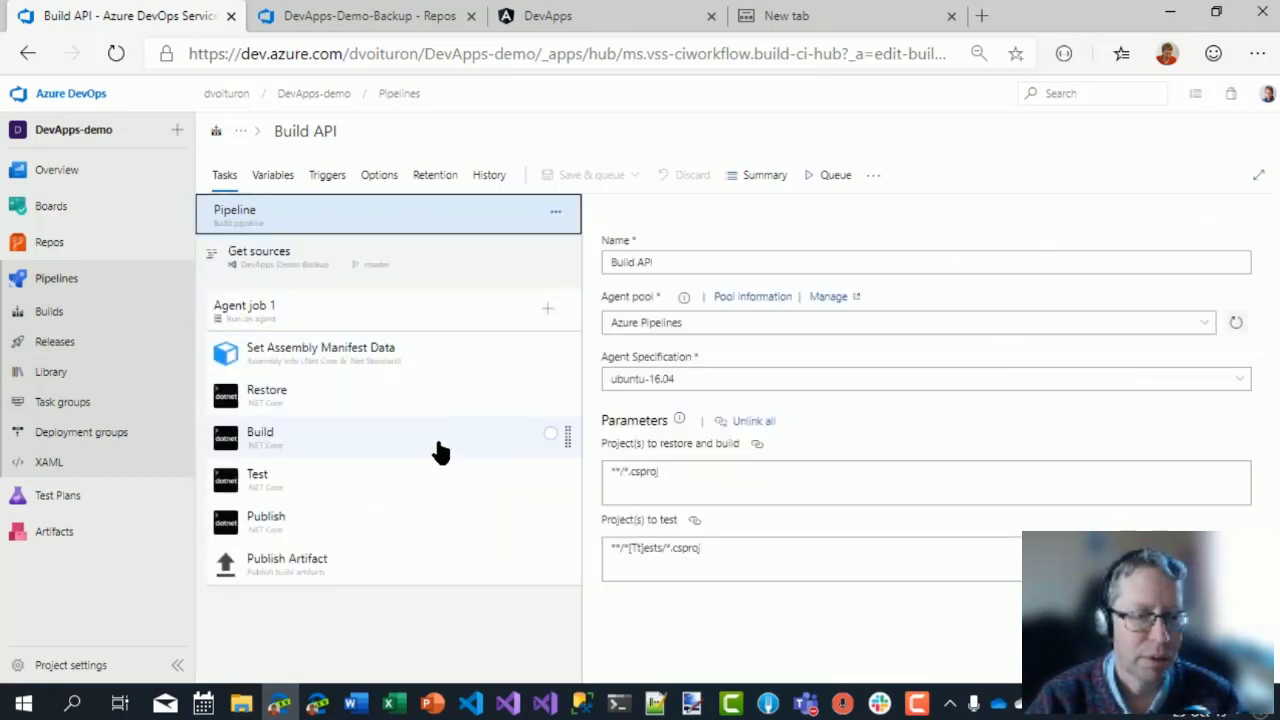
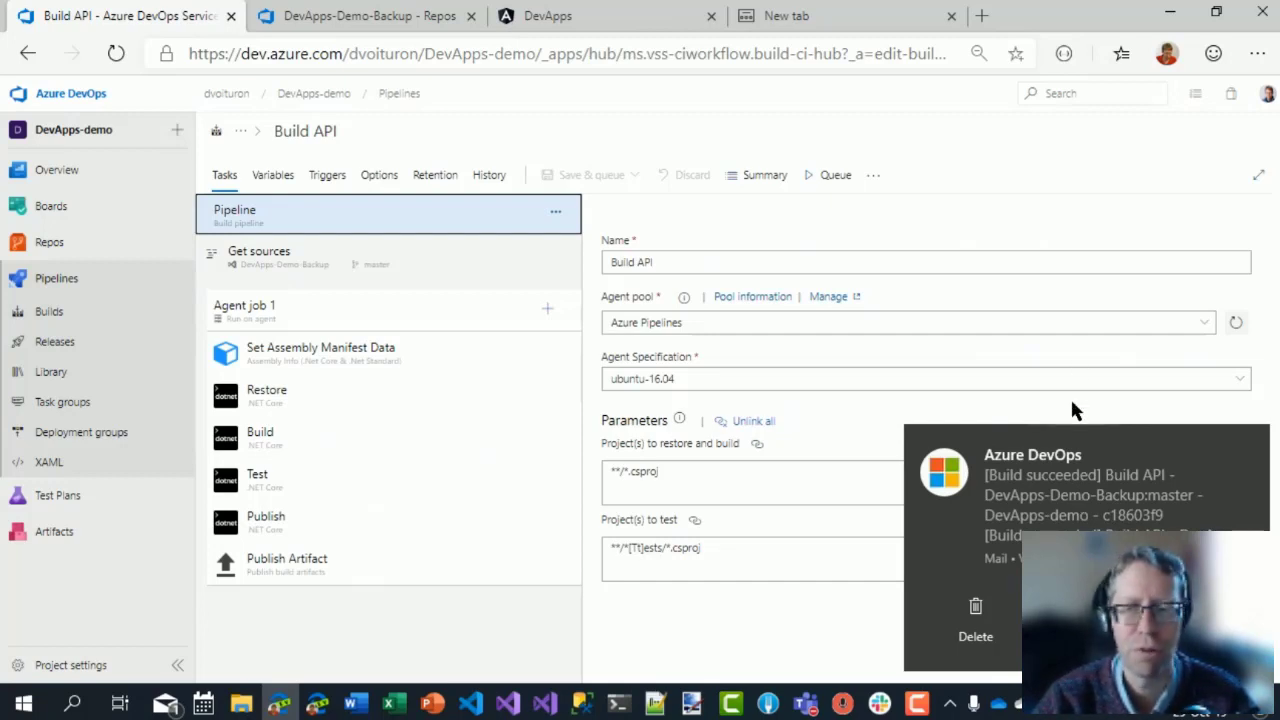
Review the account's notification settings for completed builds, and return to the Build API pipeline.
click(1267, 93)
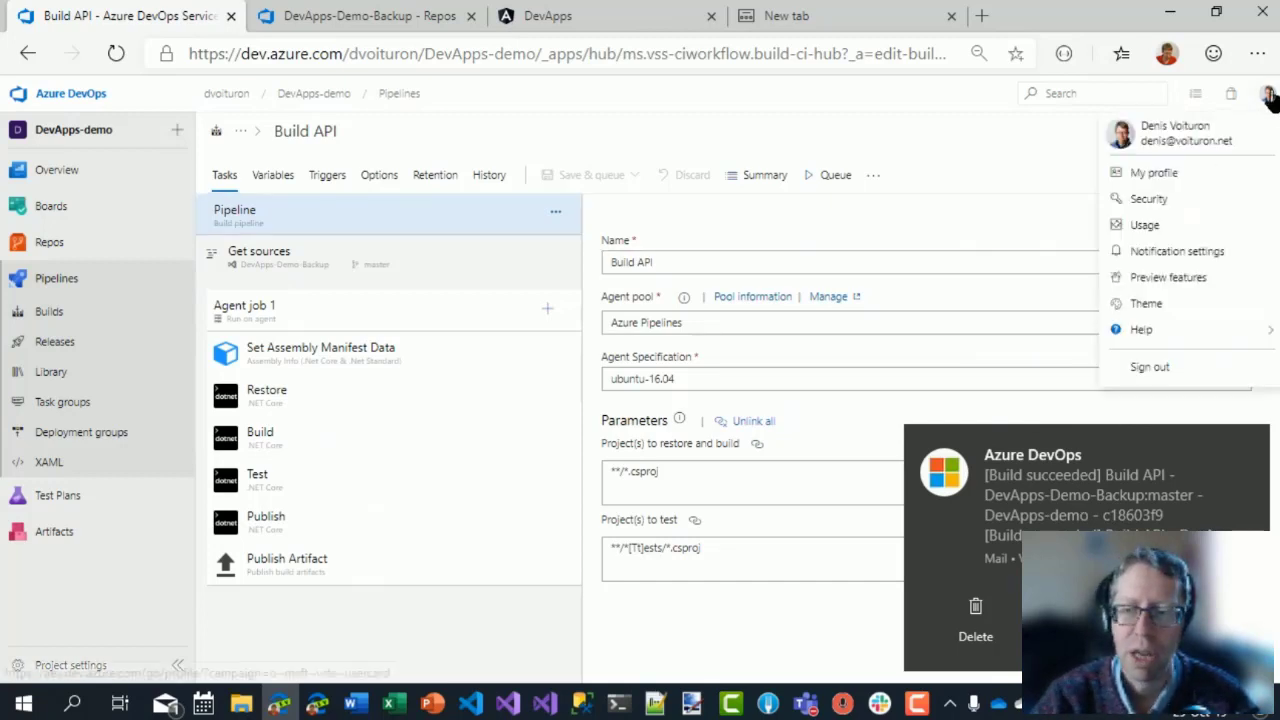
click(1160, 251)
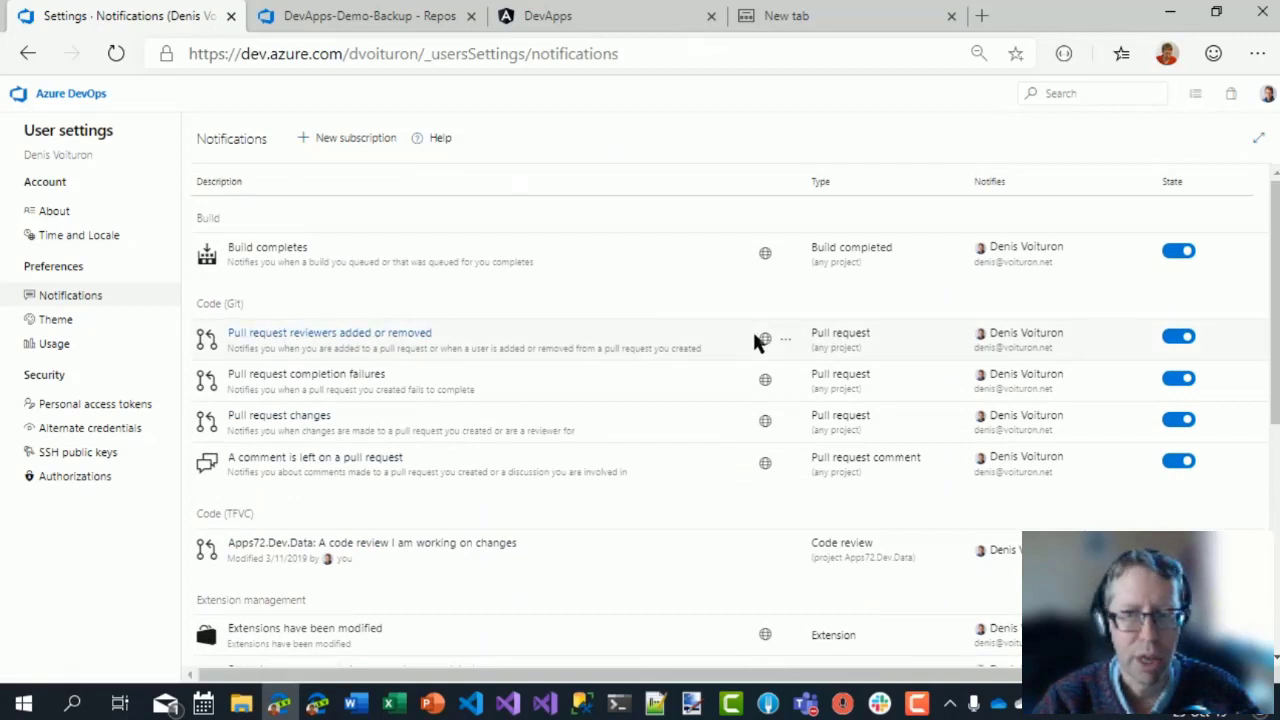
click(27, 53)
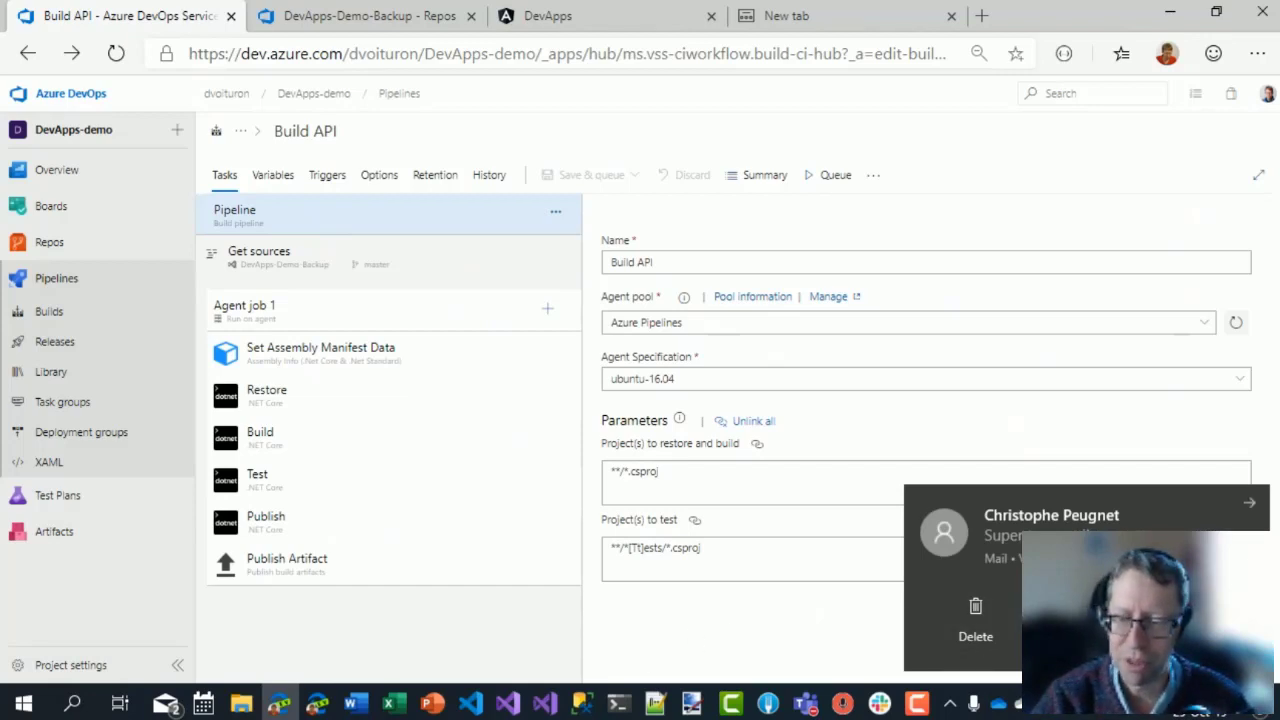
Open the Initial version run of Build API and examine the detailed logs of its Test and Build tasks.
click(165, 320)
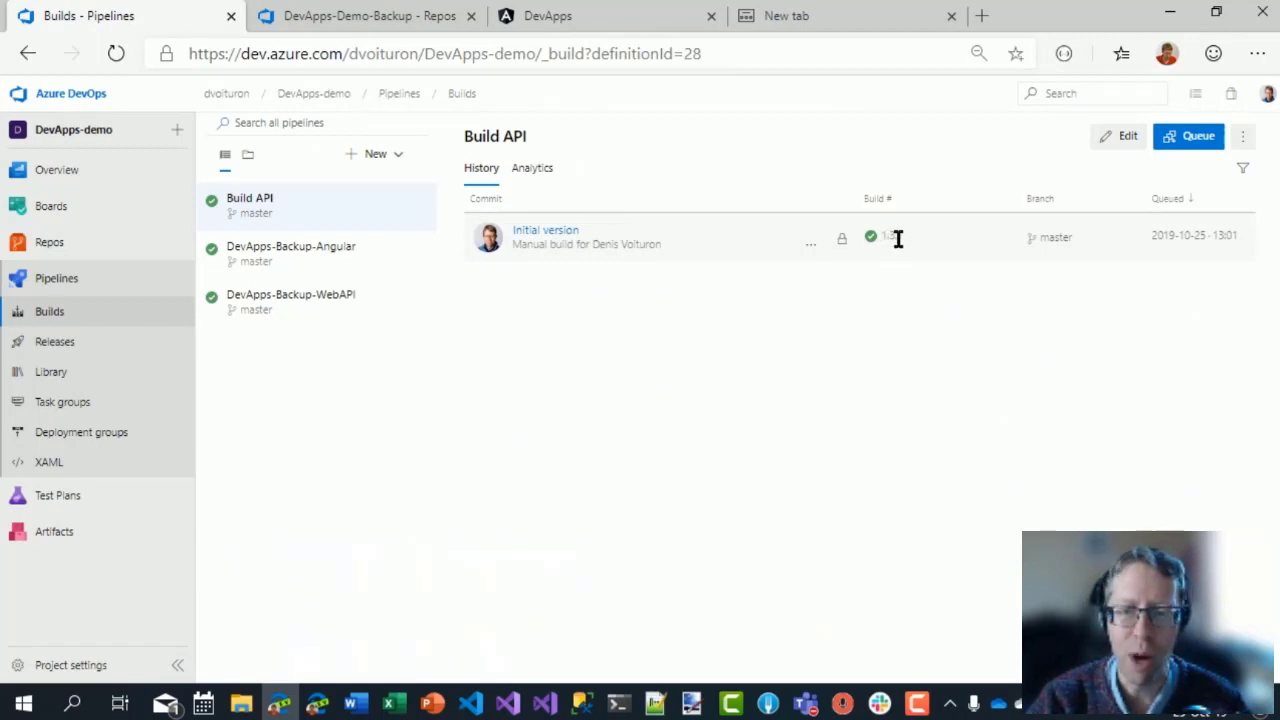
click(552, 240)
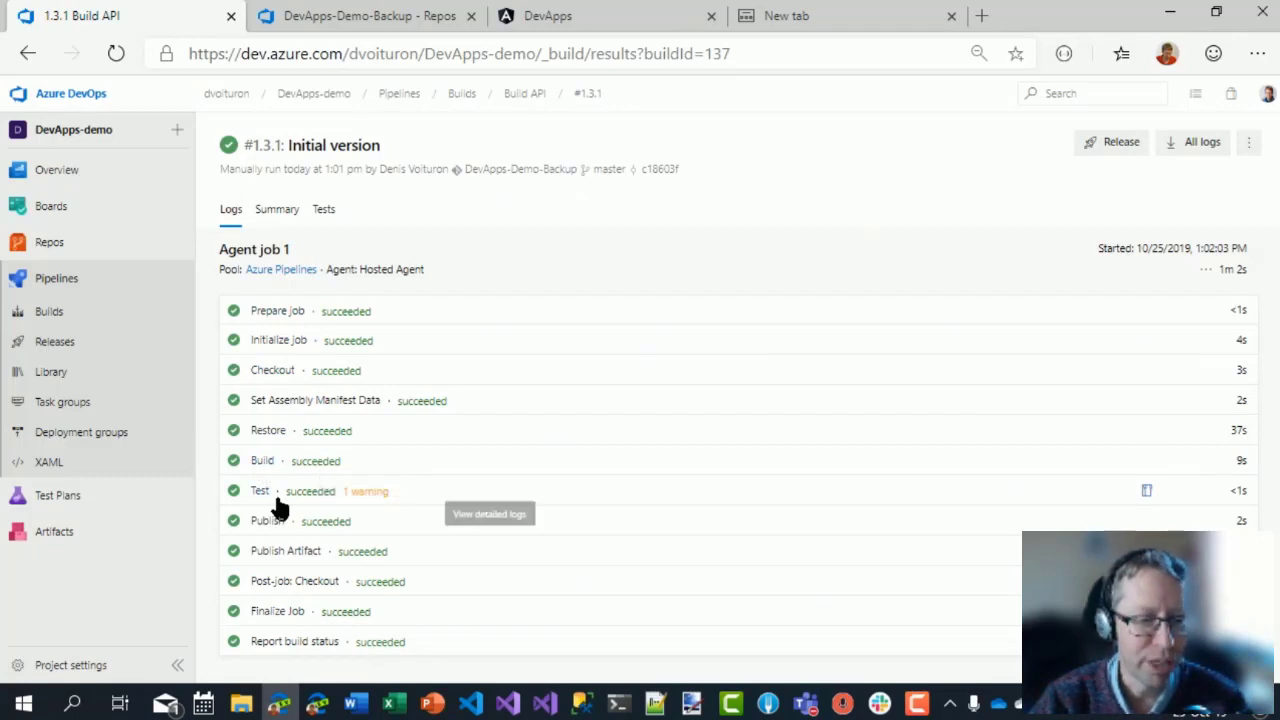
click(358, 495)
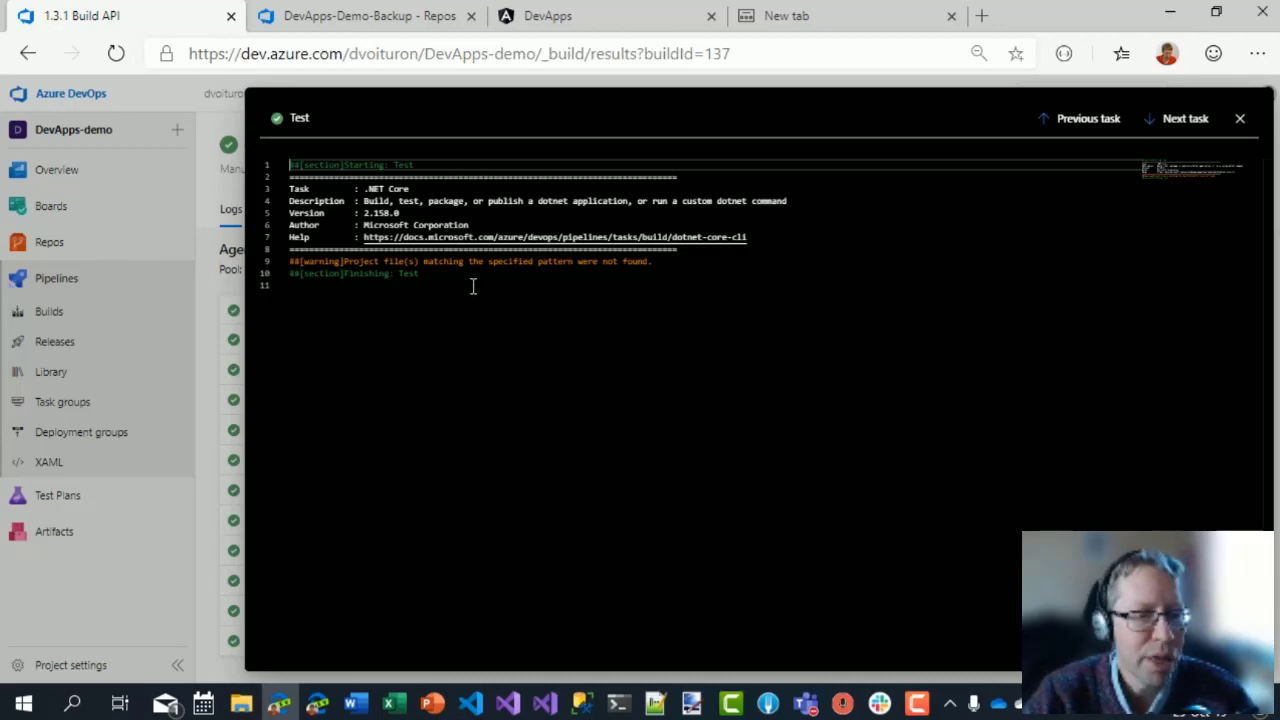
key(Escape)
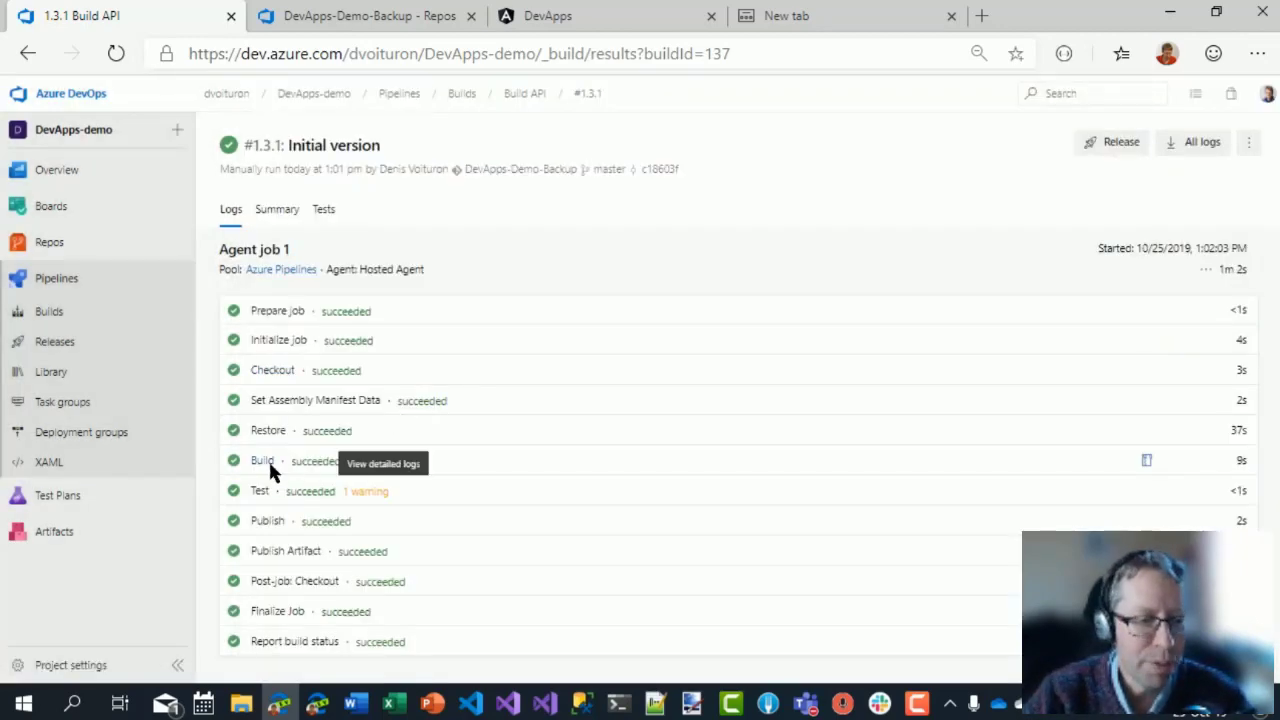
click(268, 459)
key(ctrl+0)
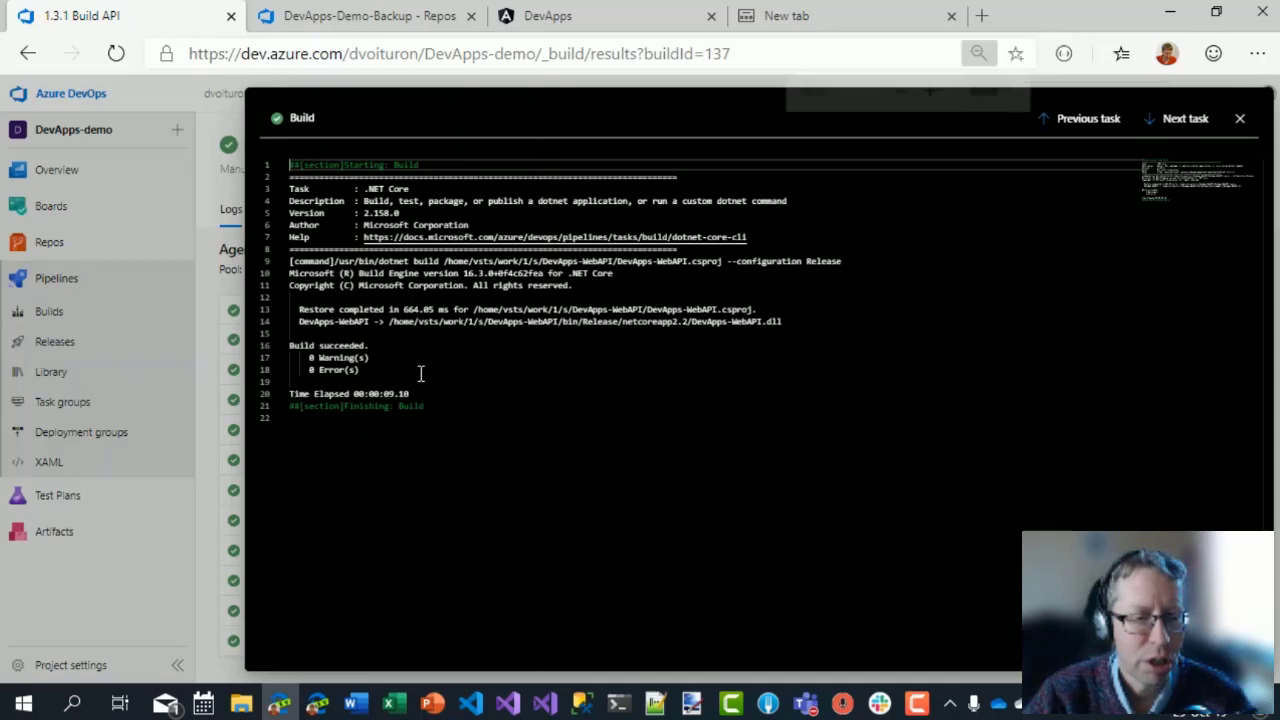
key(ctrl+plus)
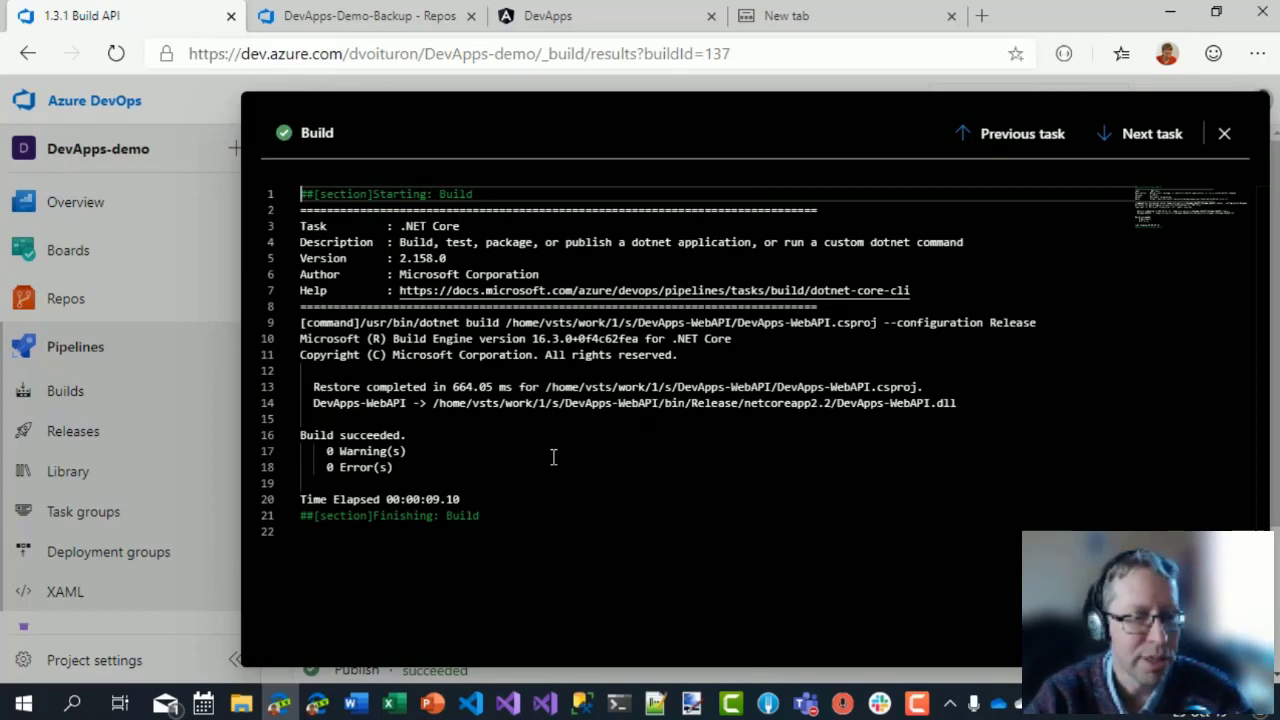
key(Escape)
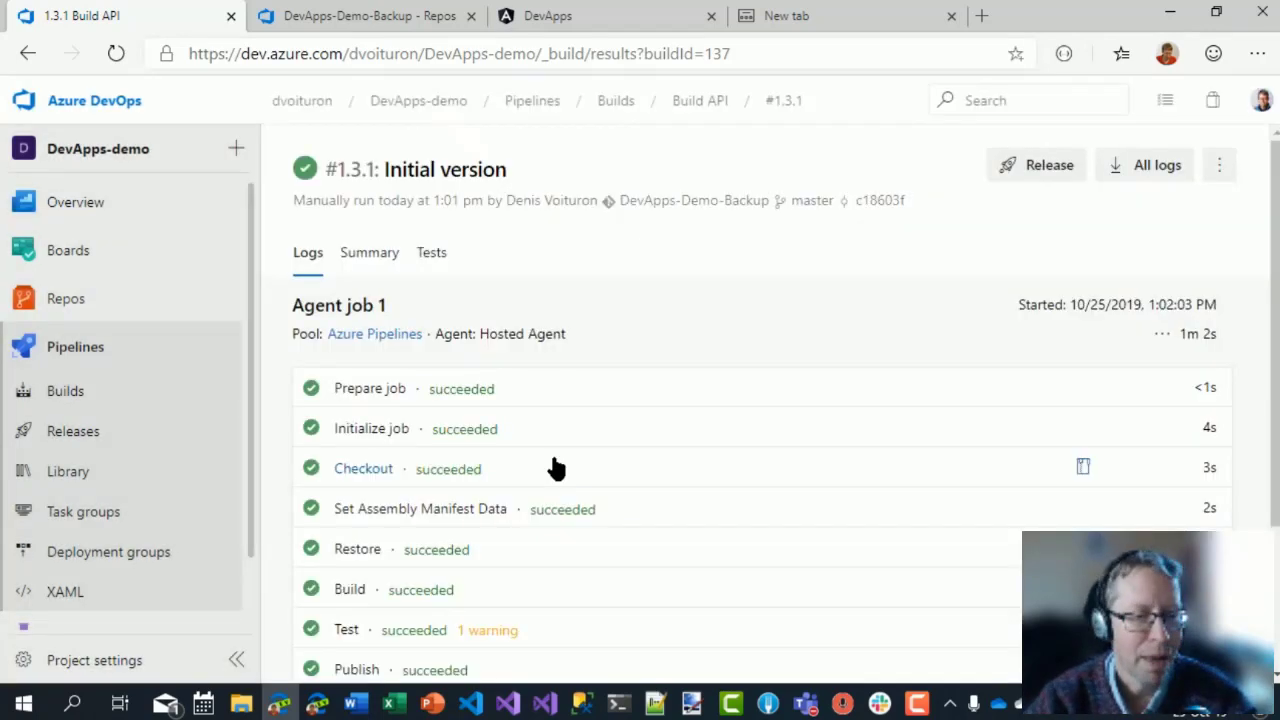
Check the run's test results page and return to its job logs.
key(ctrl+minus)
key(ctrl+minus)
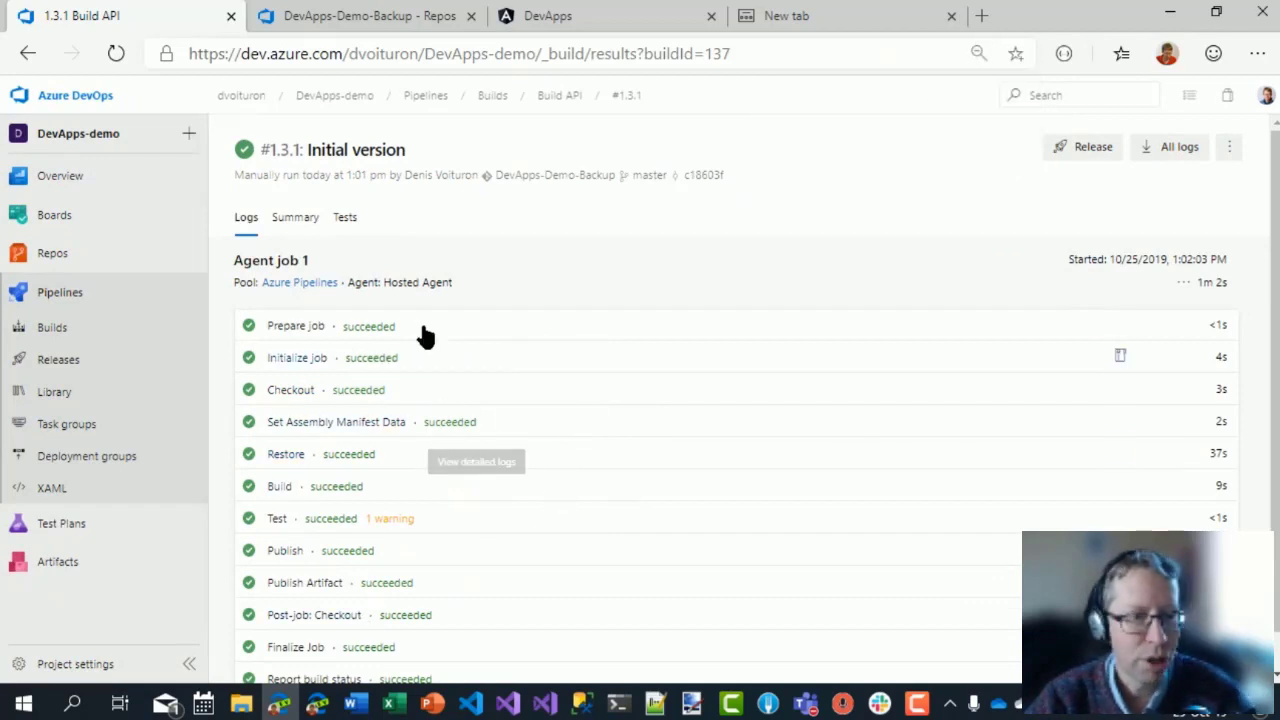
click(345, 222)
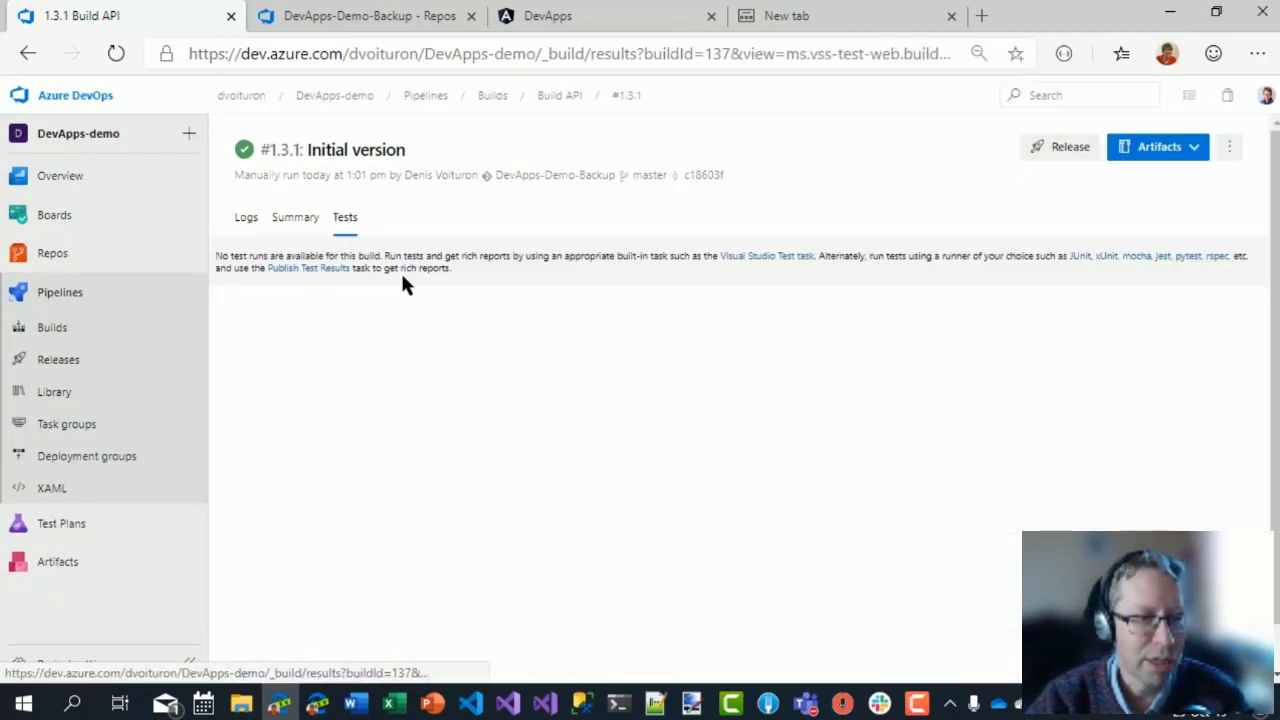
click(242, 226)
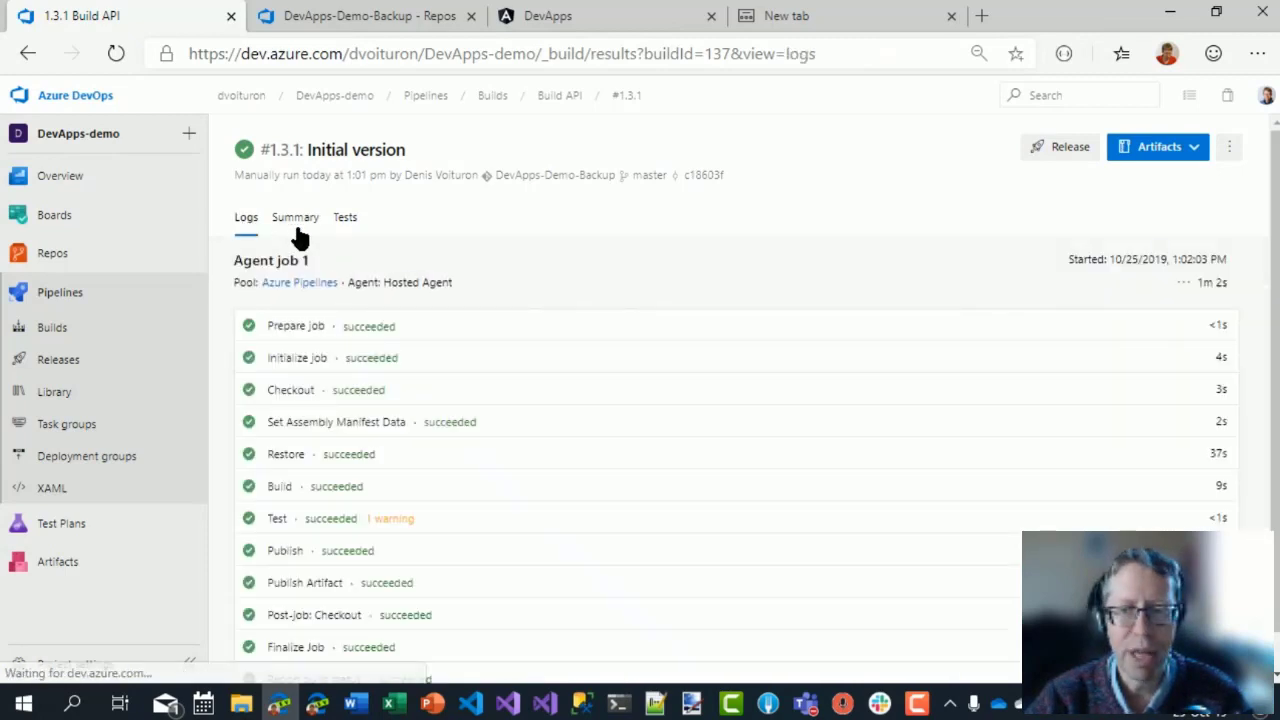
scroll(500, 440, down, 1)
scroll(1197, 178, up, 1)
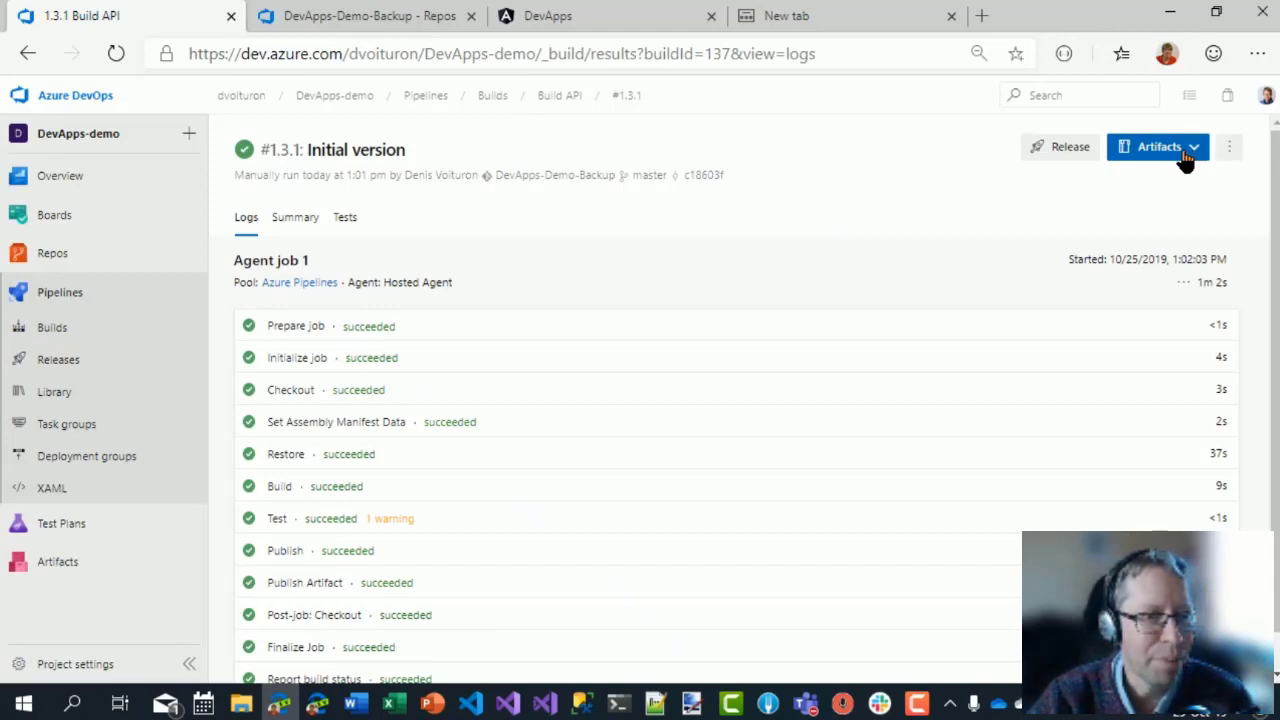
Browse the run's drop artifact down to the DevApps-WebAPI files and the actions available for appsettings.json.
click(1194, 152)
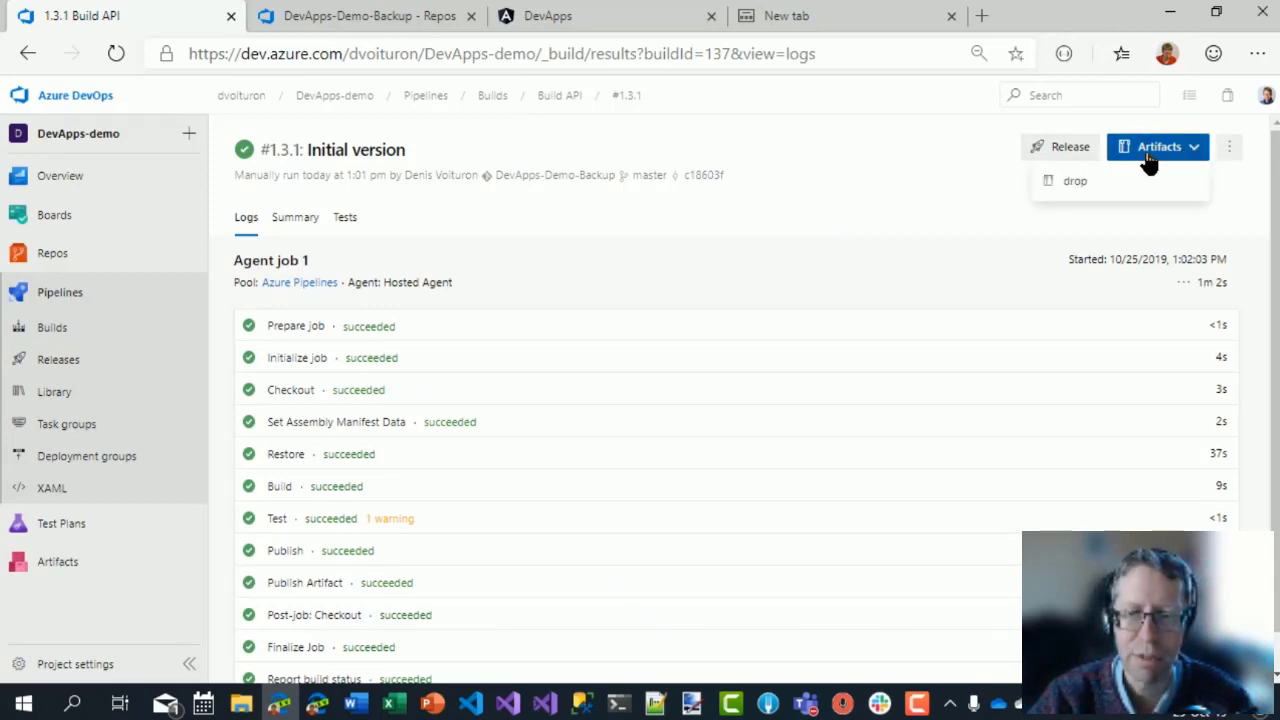
click(1075, 188)
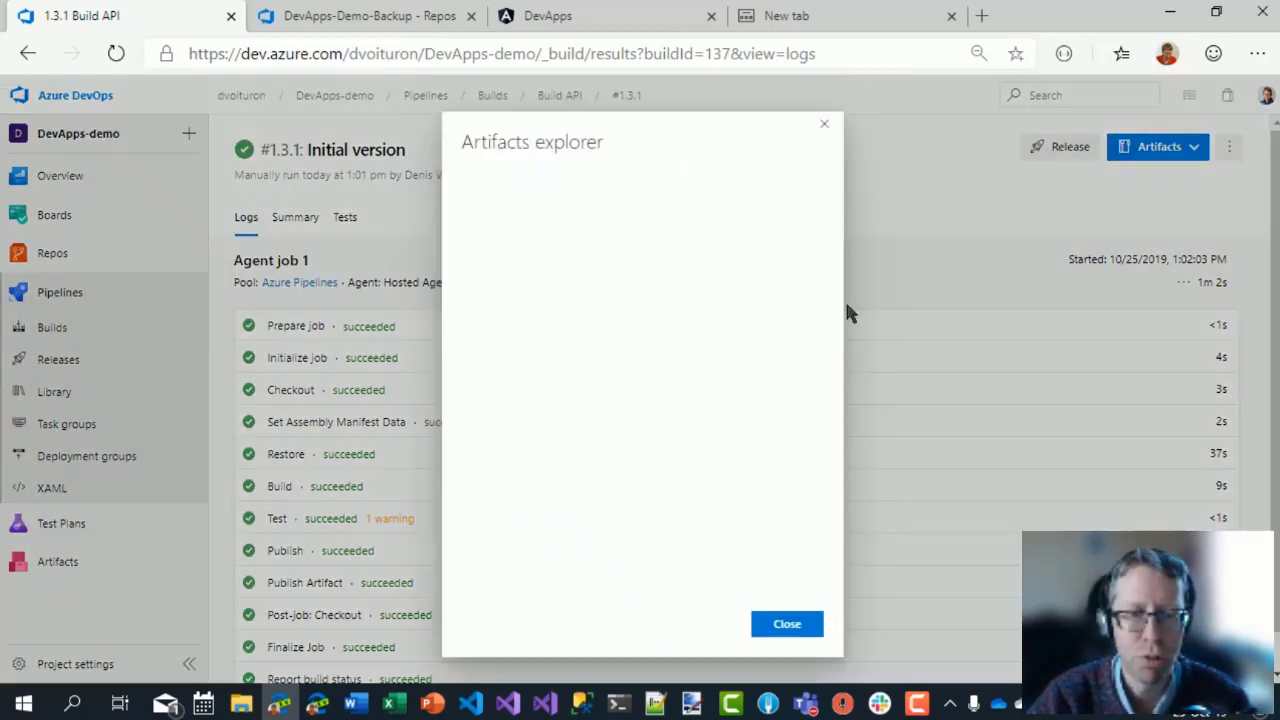
click(475, 192)
click(482, 211)
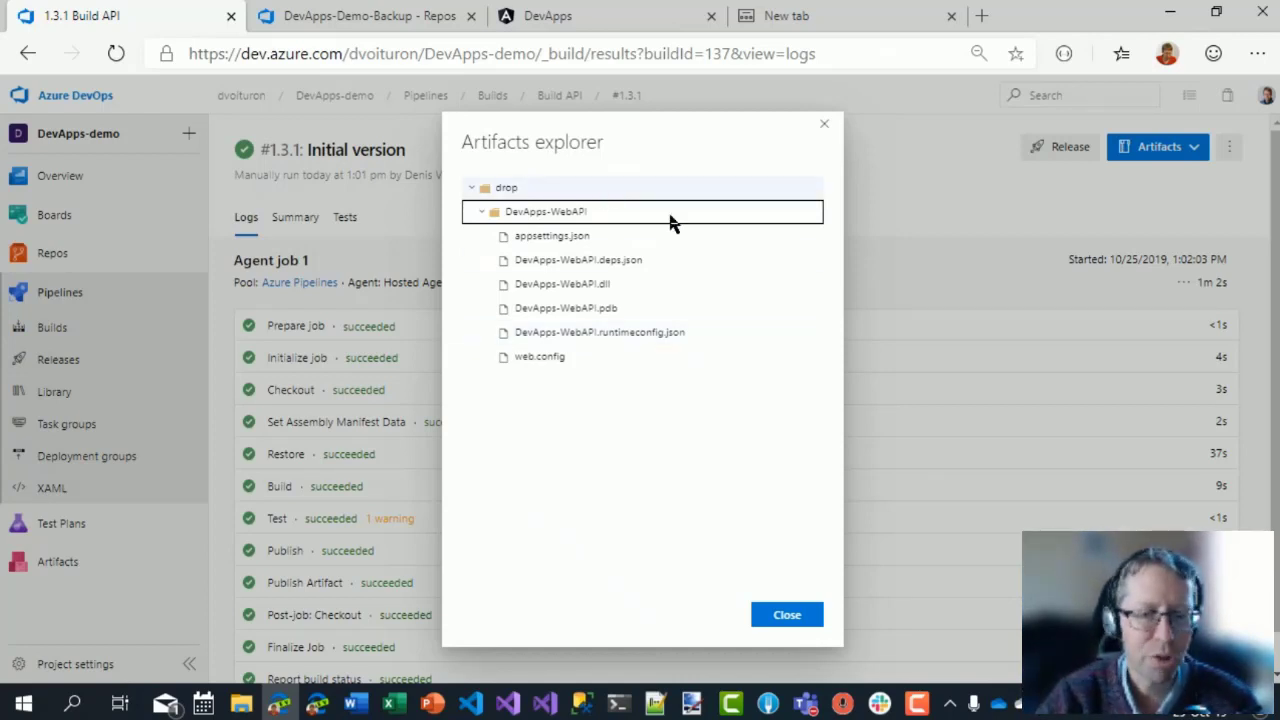
click(810, 240)
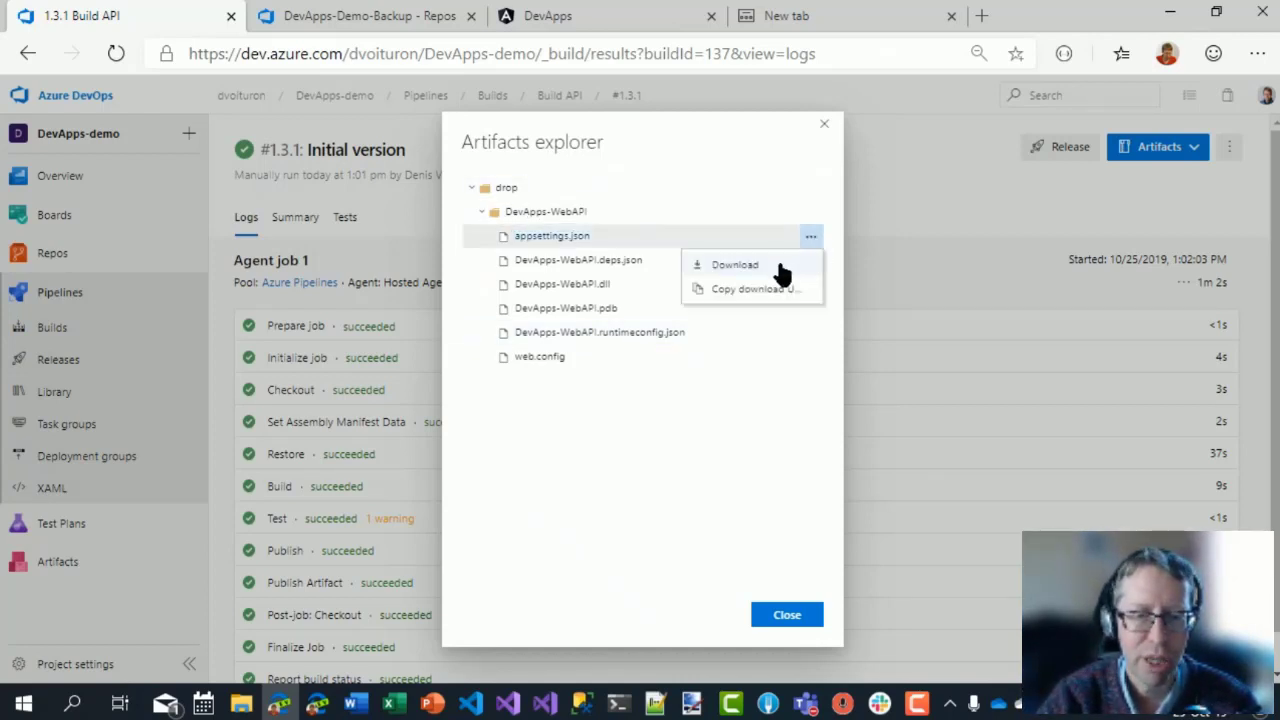
click(646, 530)
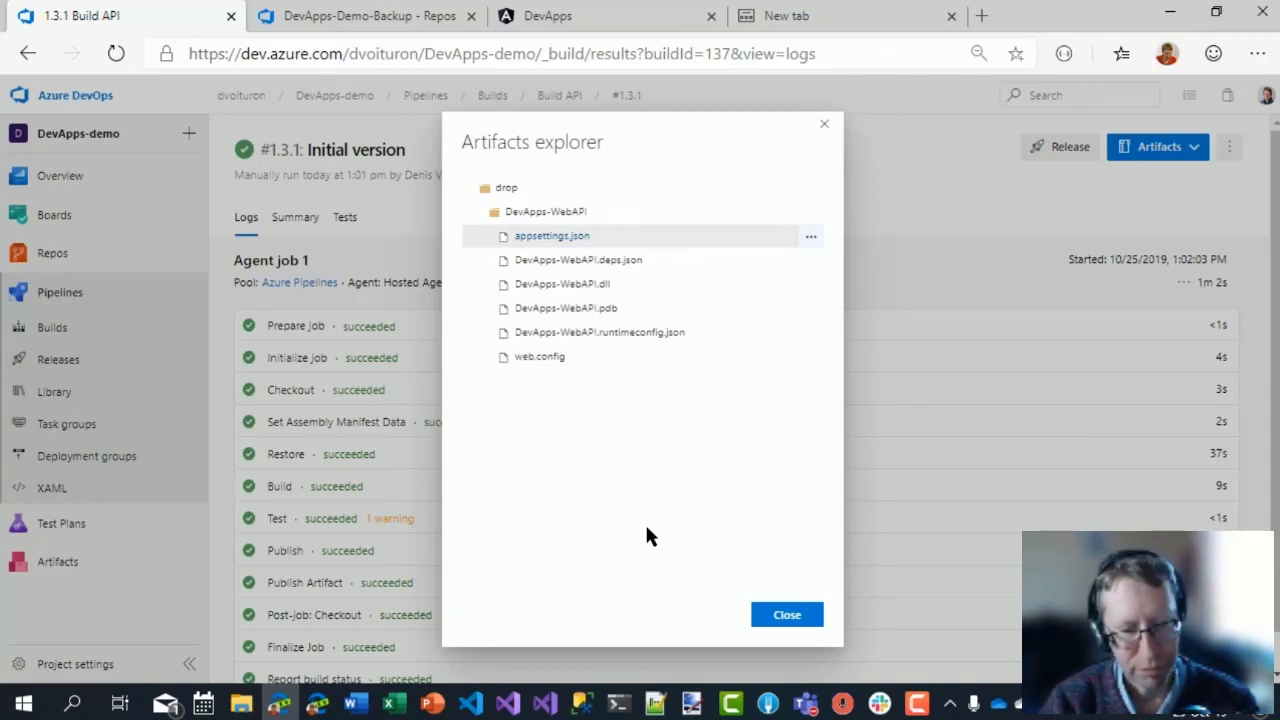
key(Escape)
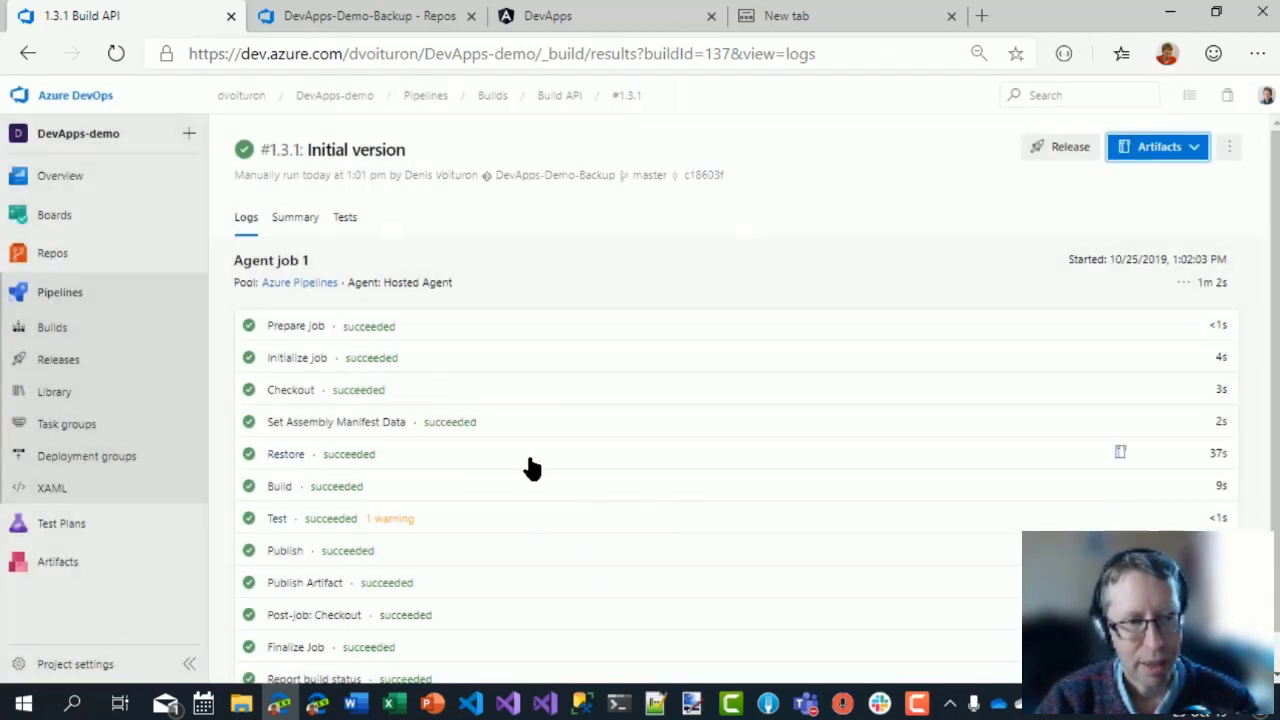
Reopen the Build API pipeline for editing and review its change history, retention page and build options.
click(52, 328)
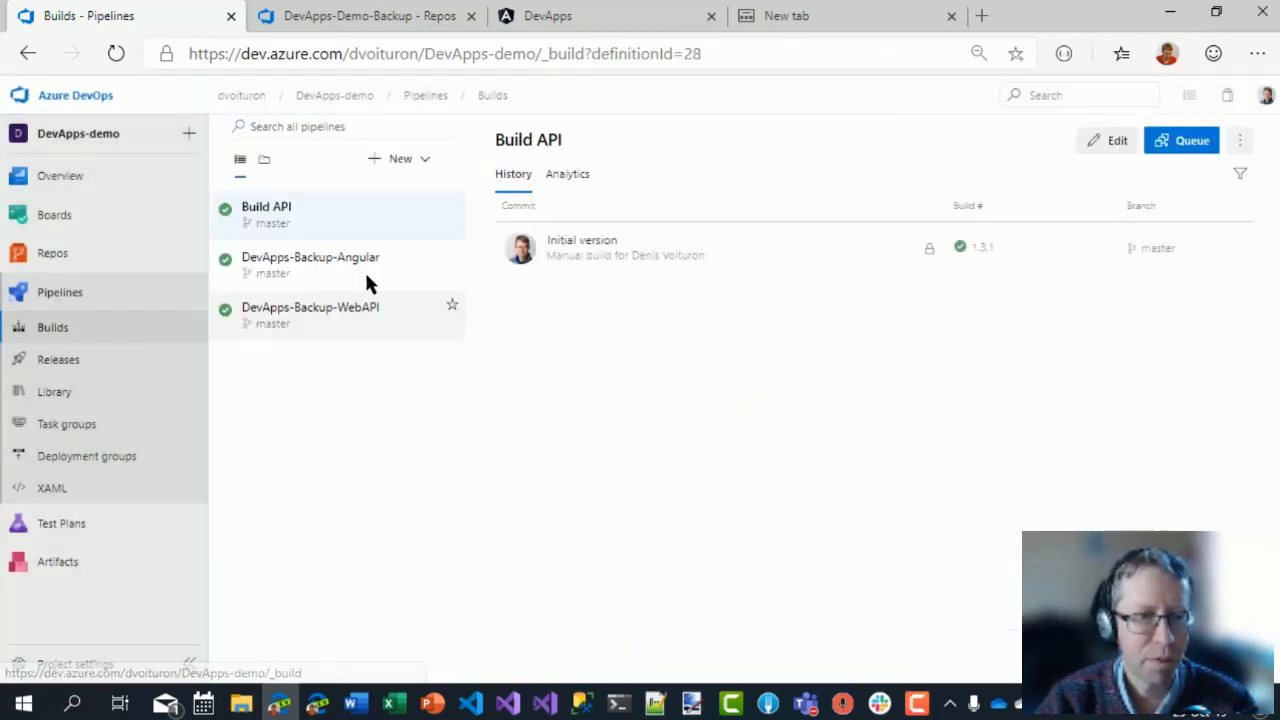
click(1112, 142)
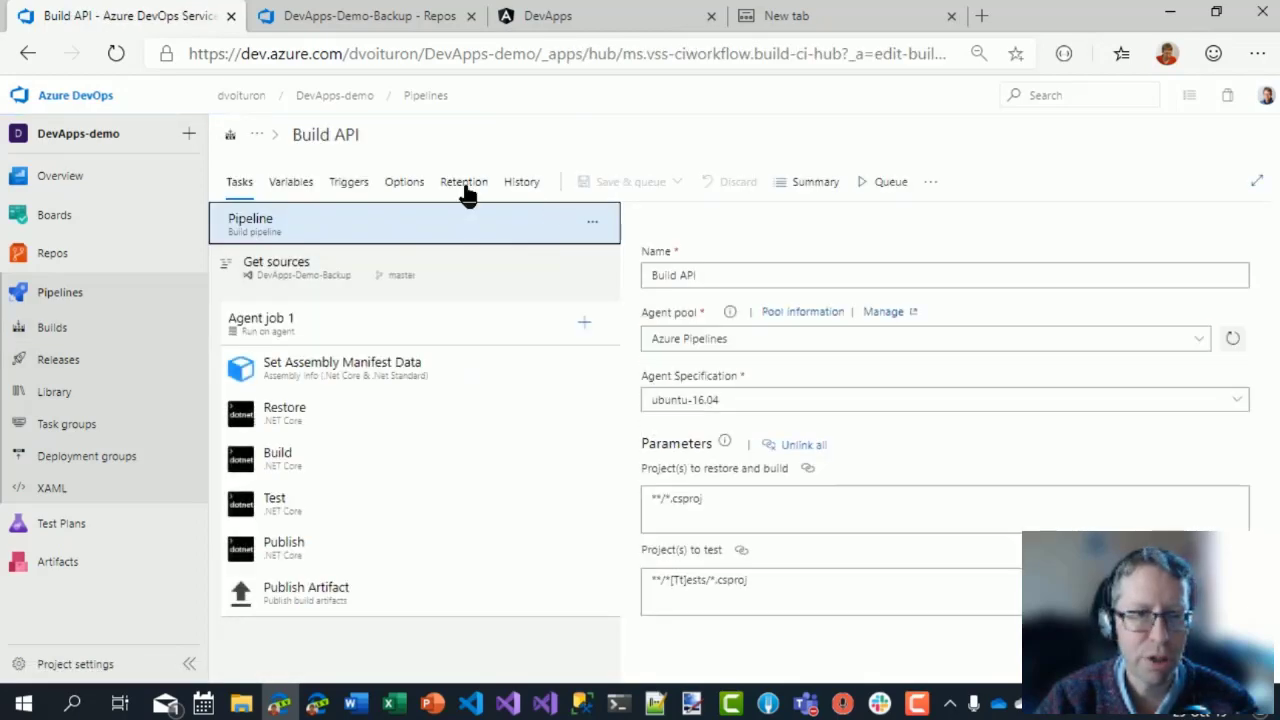
click(519, 185)
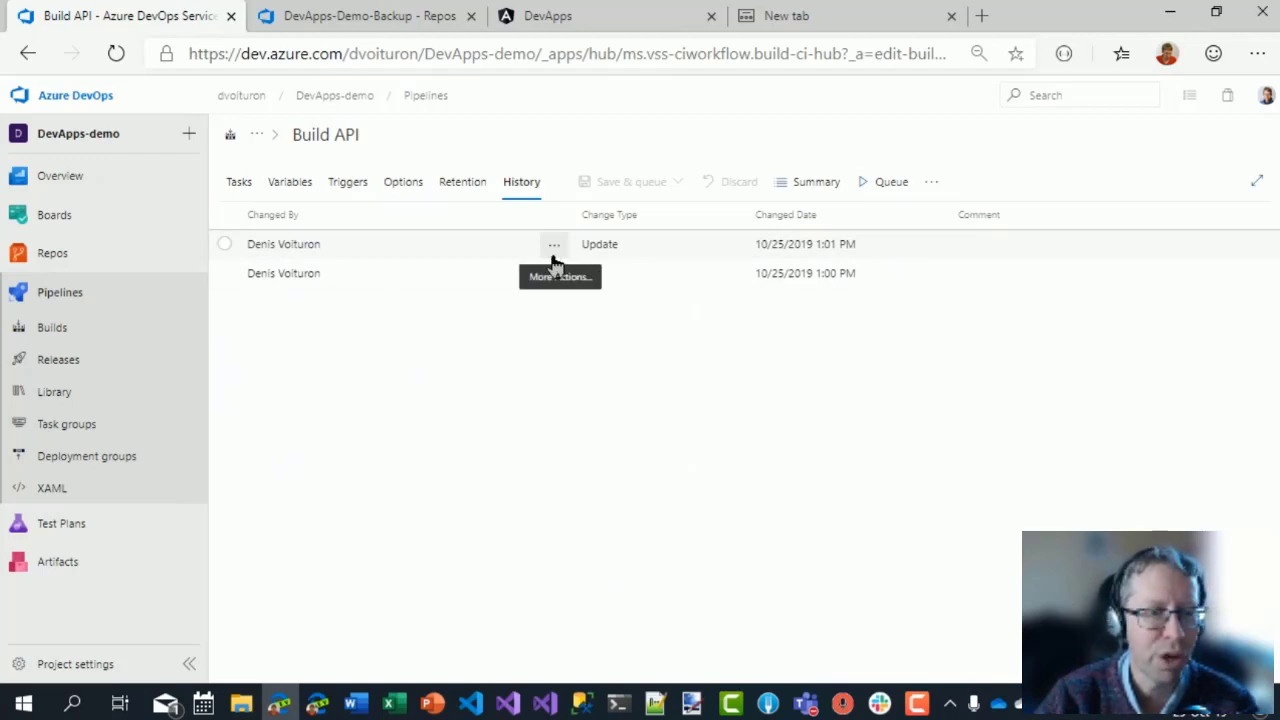
click(463, 190)
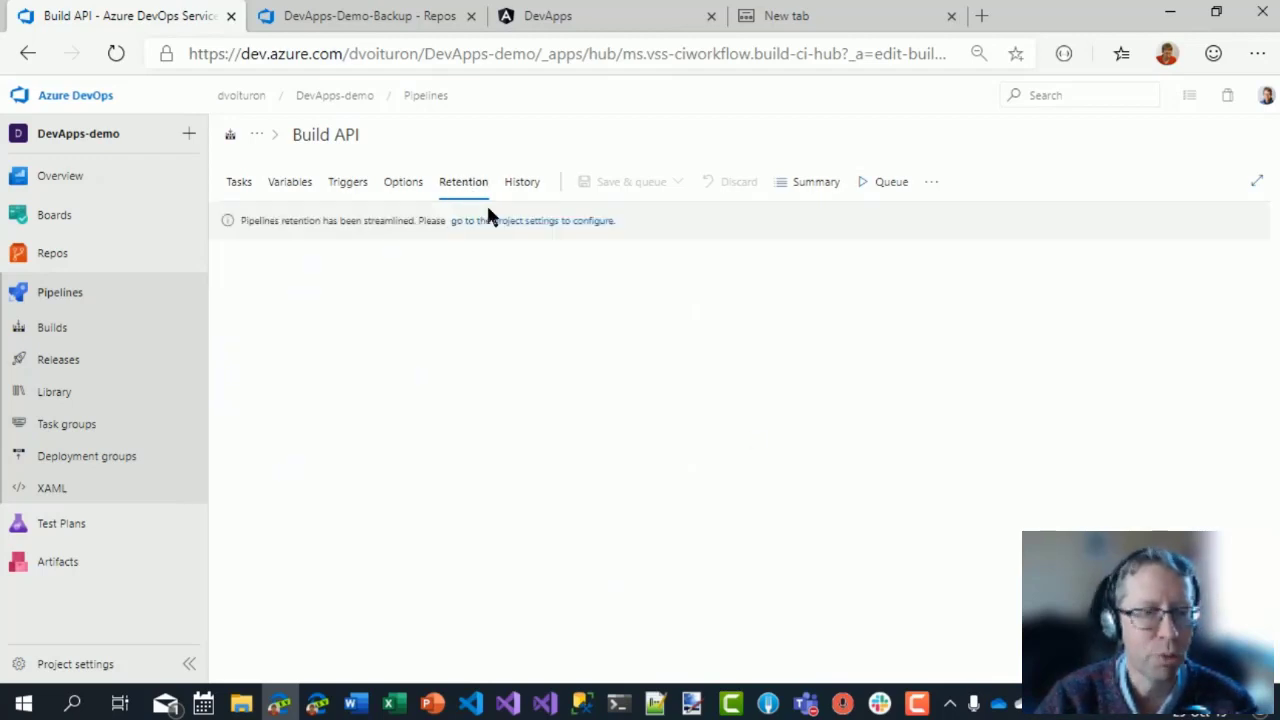
click(408, 184)
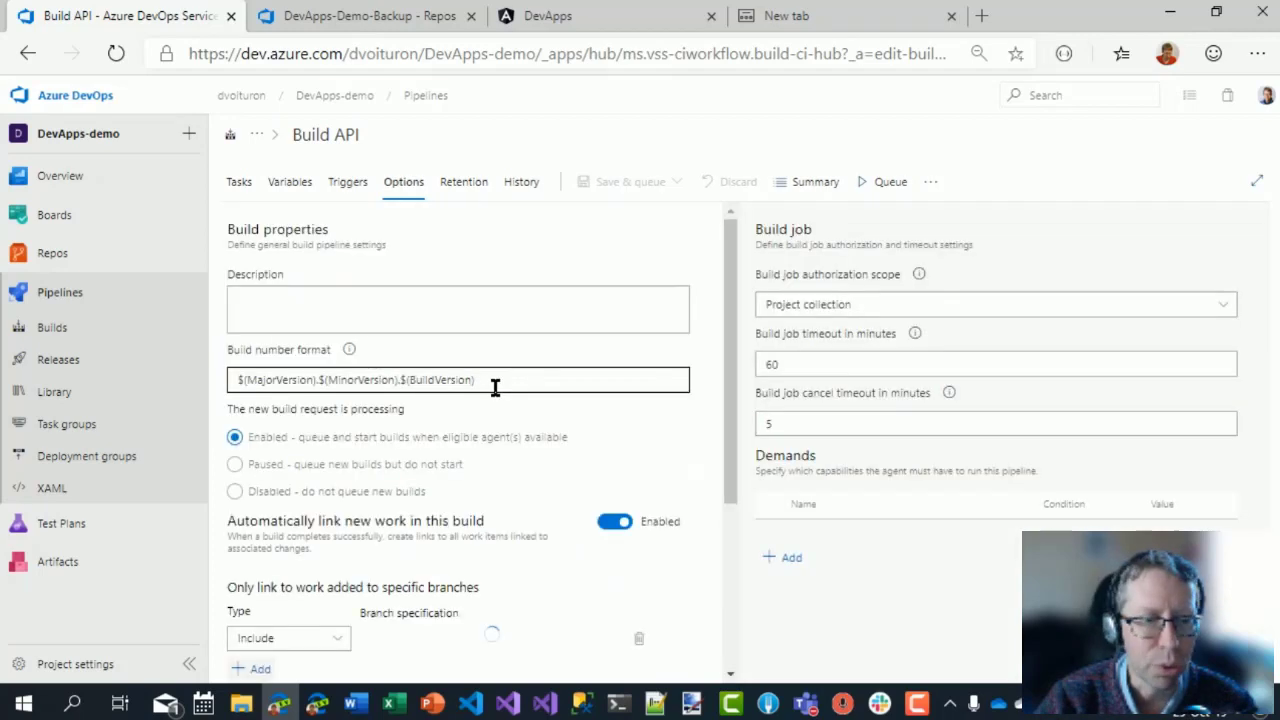
scroll(526, 403, down, 3)
scroll(526, 402, up, 5)
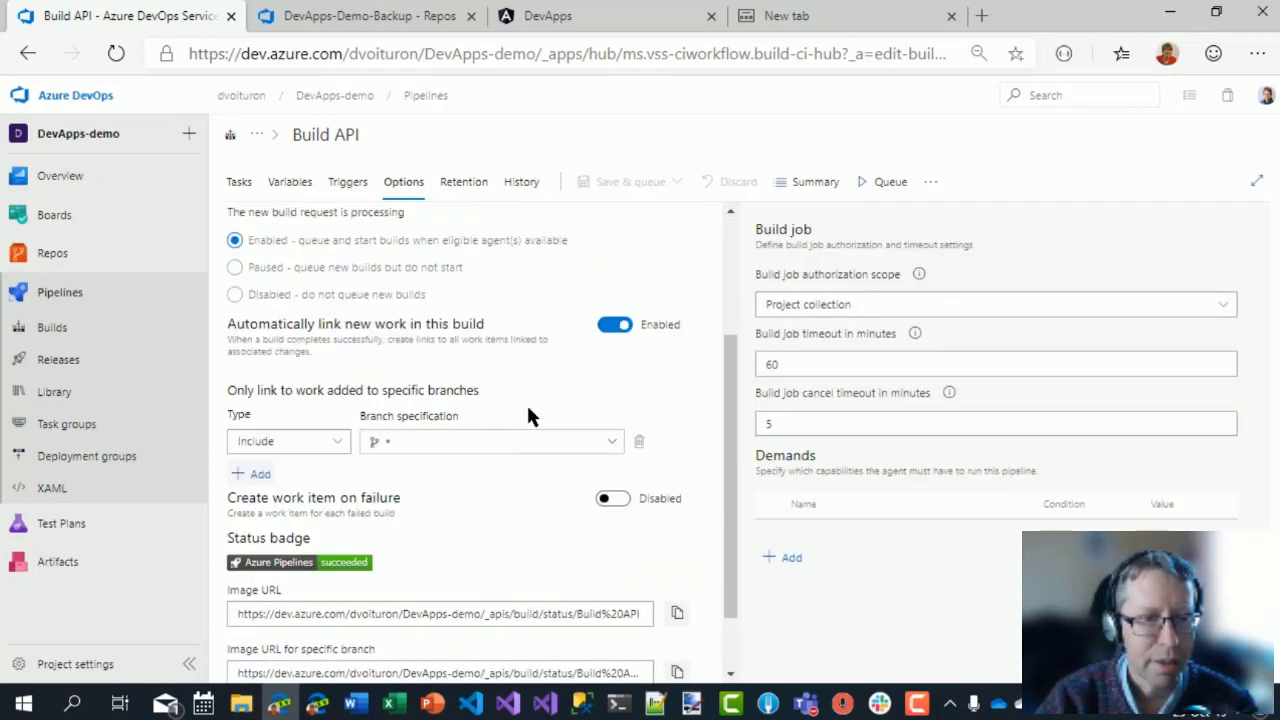
Check the project-level retention policy settings, and return to review the Build API pipeline's options.
click(463, 181)
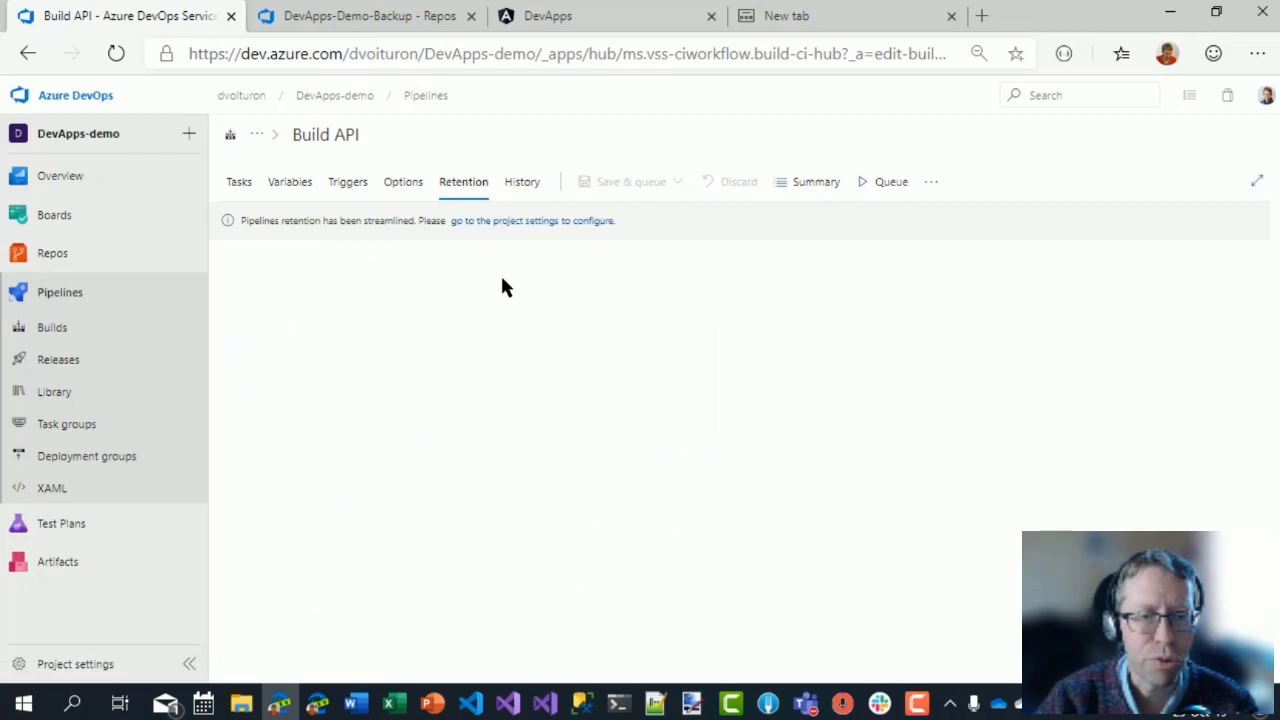
click(525, 220)
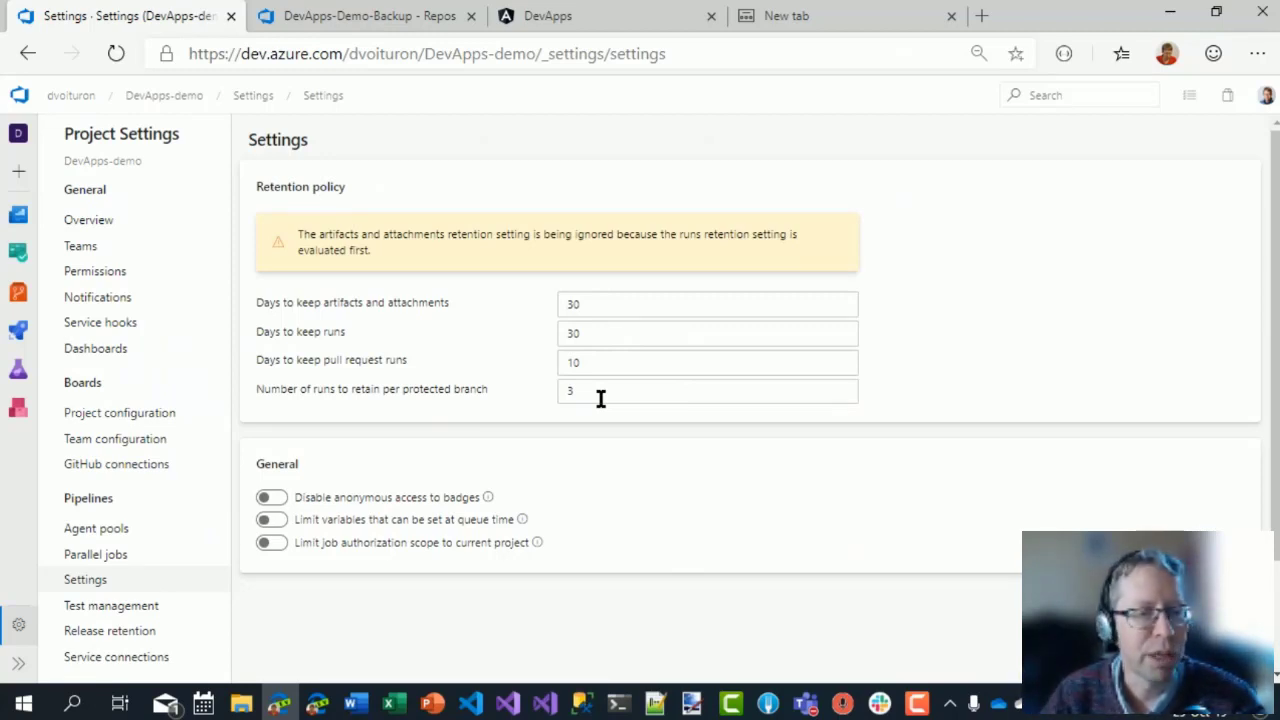
click(27, 53)
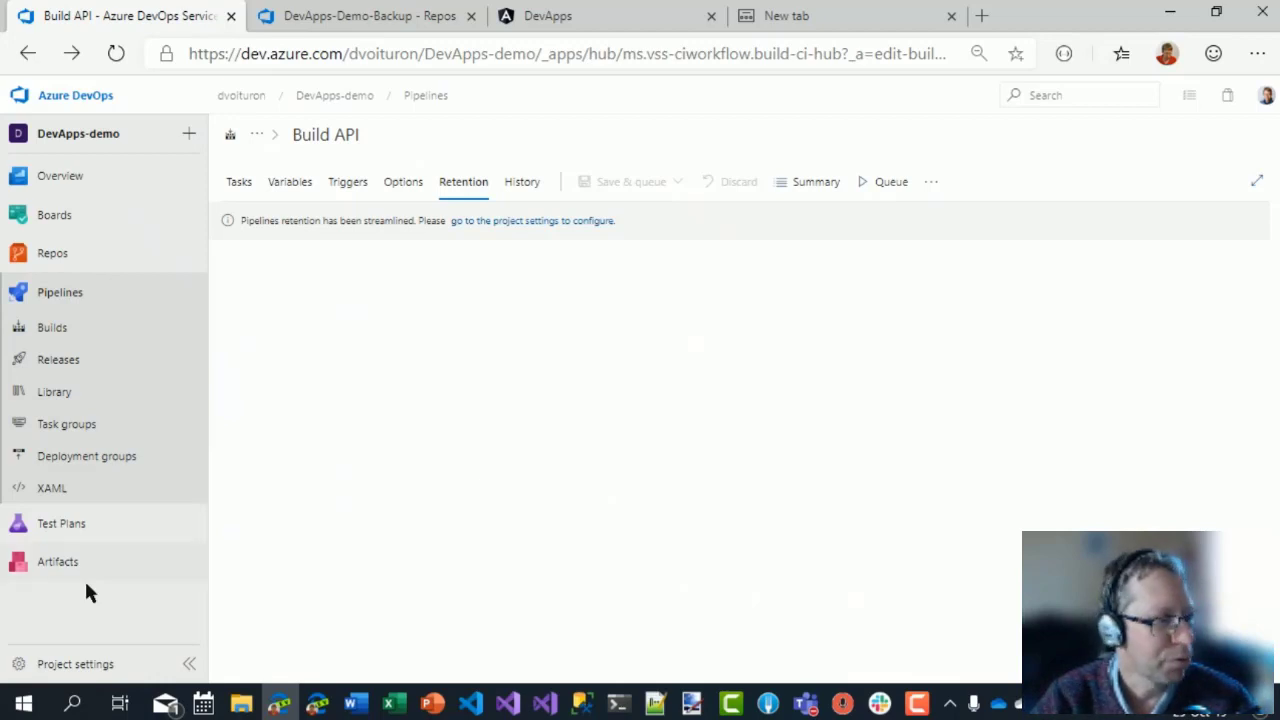
click(395, 180)
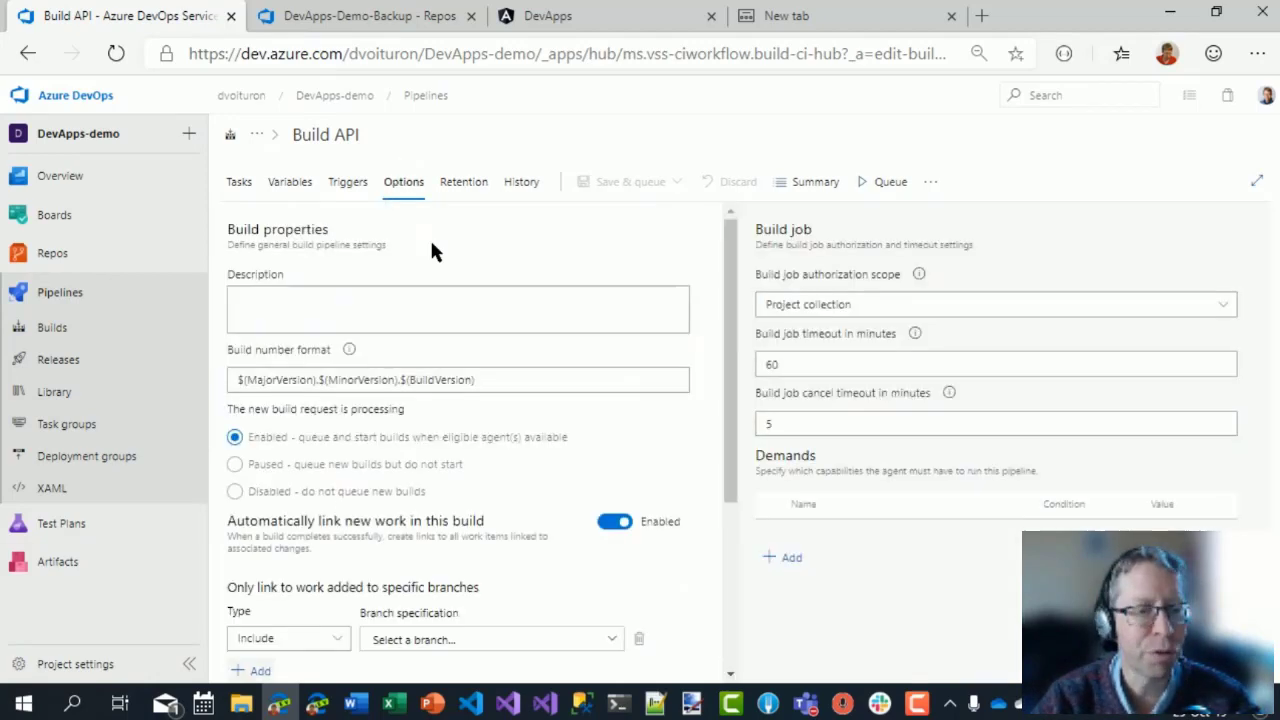
scroll(461, 403, down, 5)
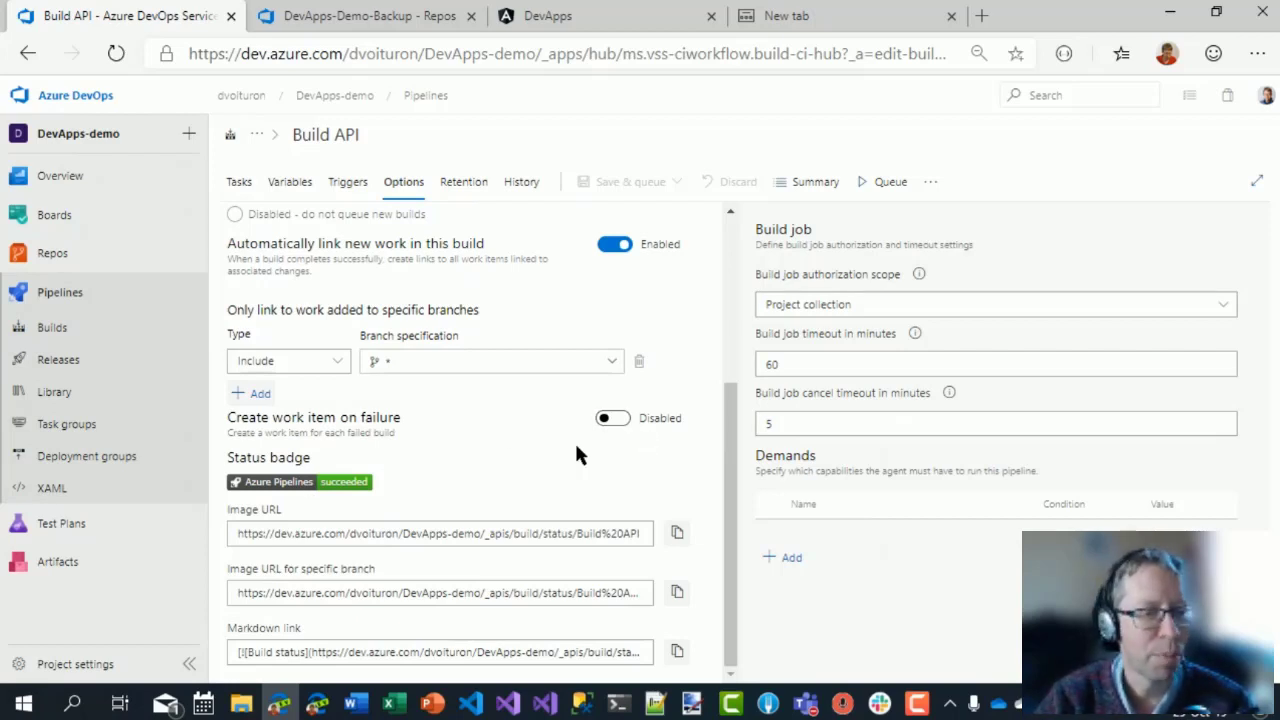
Add a scheduled trigger to the Build API pipeline for Mon through Fri at 3:00, and delete it again.
click(350, 183)
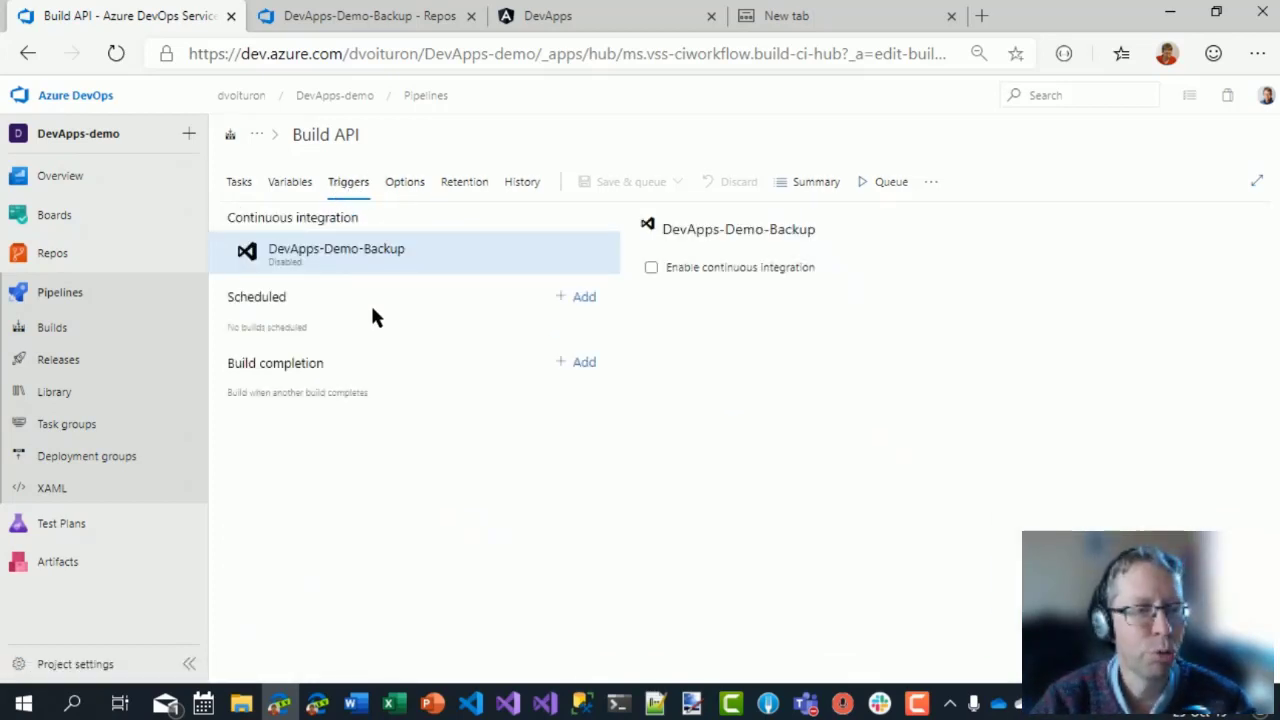
click(584, 296)
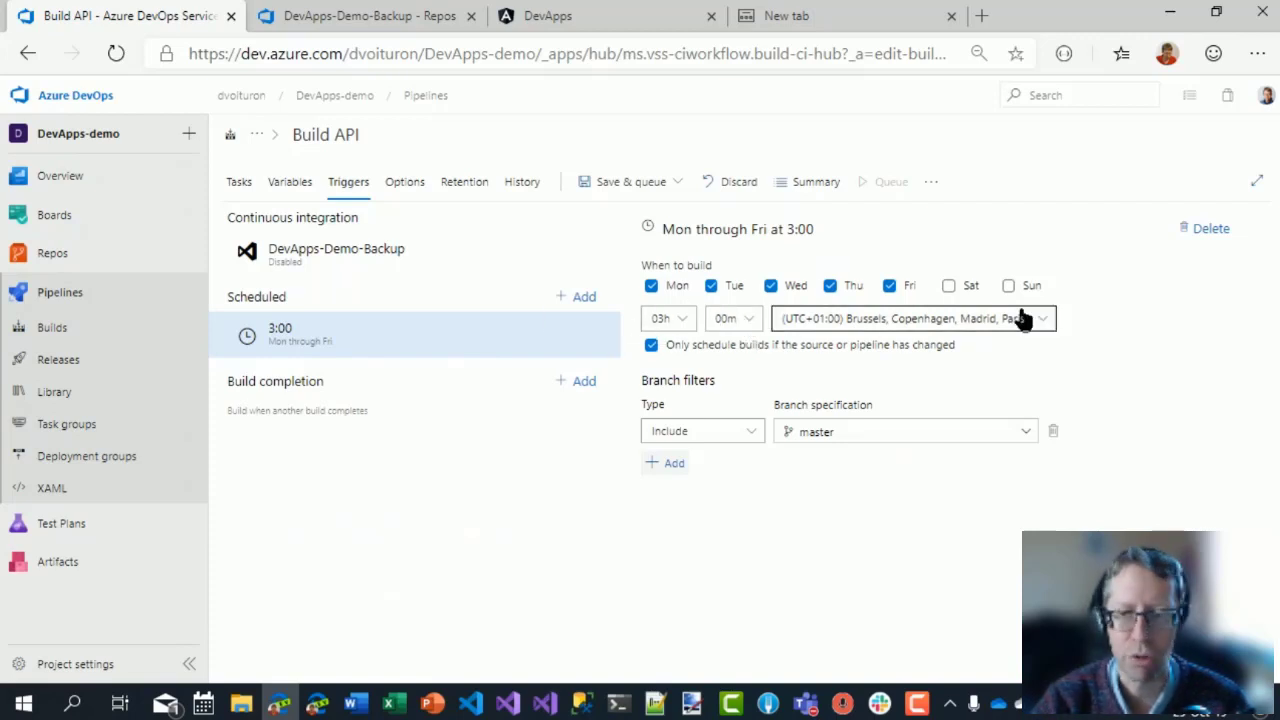
click(1203, 230)
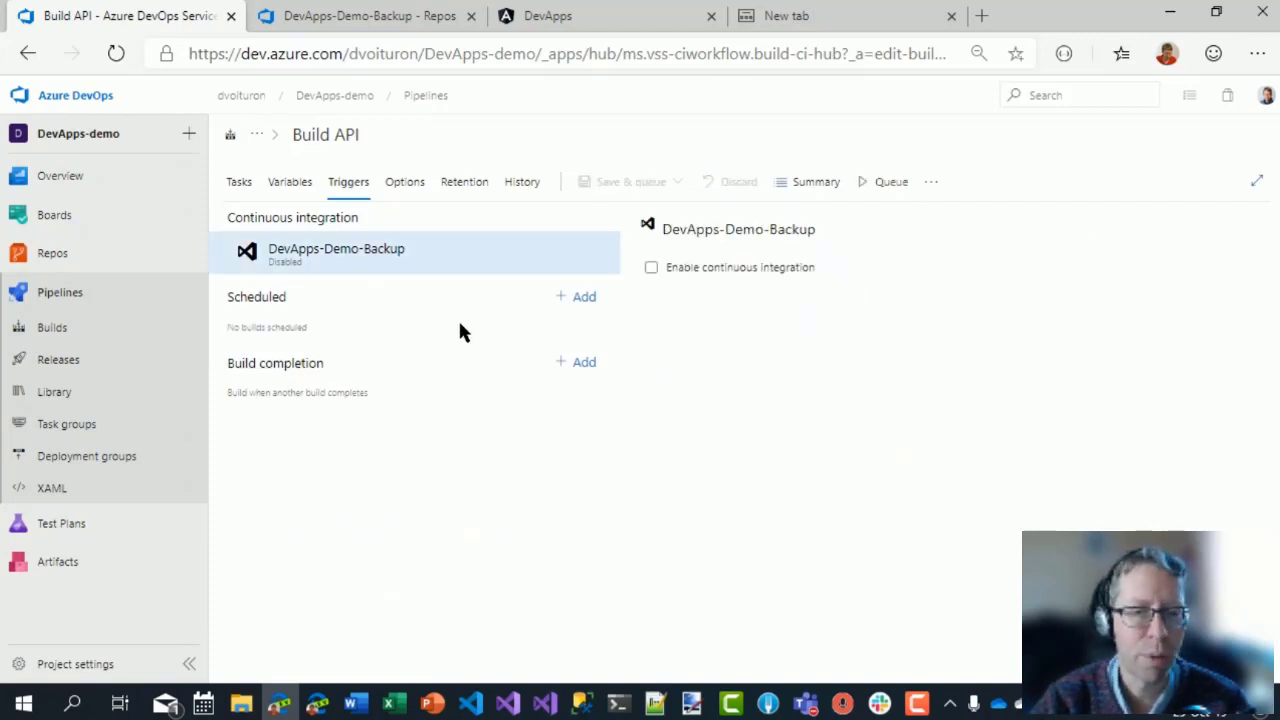
Enable continuous integration for DevApps-Demo-Backup with an include filter for branch *, and leave the pipeline without saving.
click(652, 270)
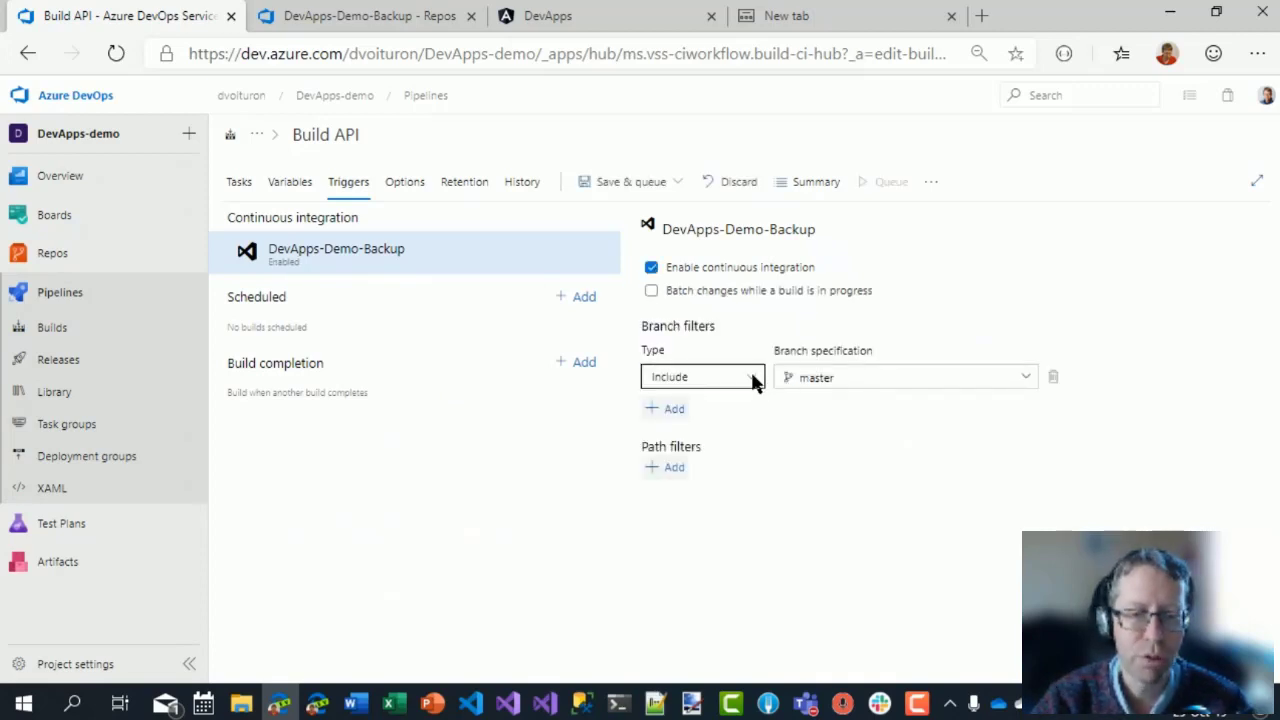
click(756, 380)
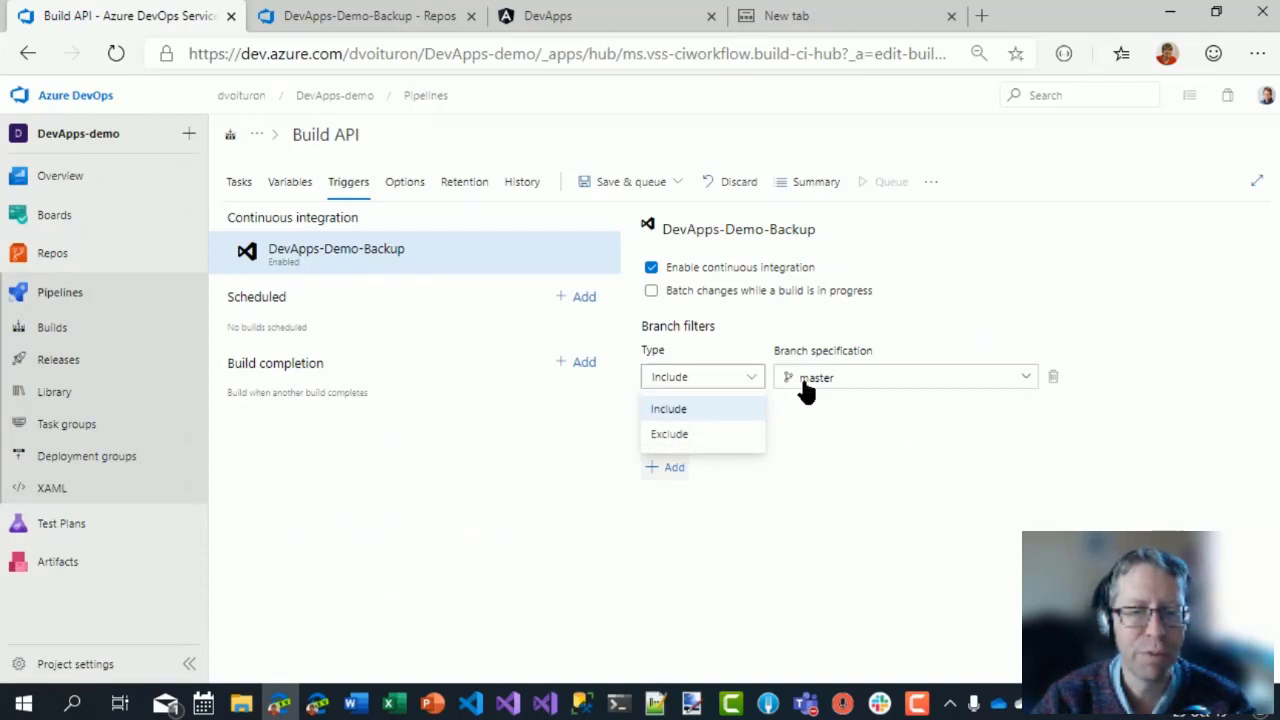
click(808, 385)
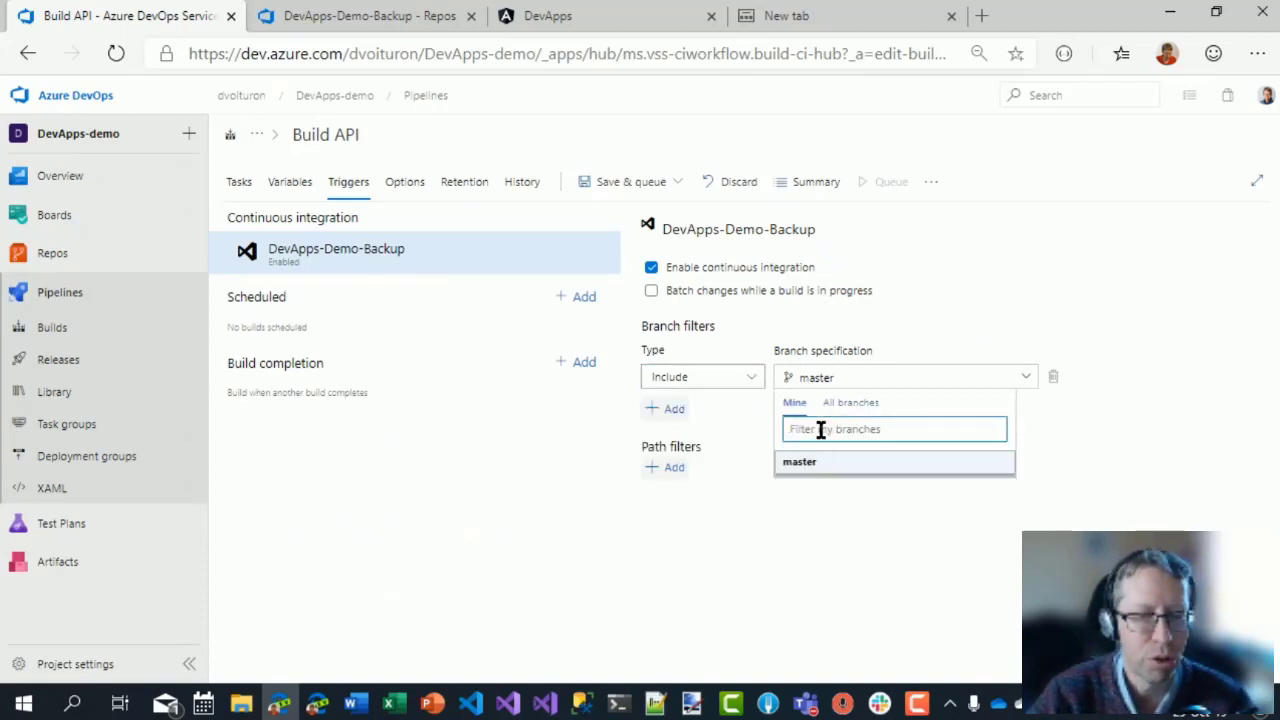
click(831, 508)
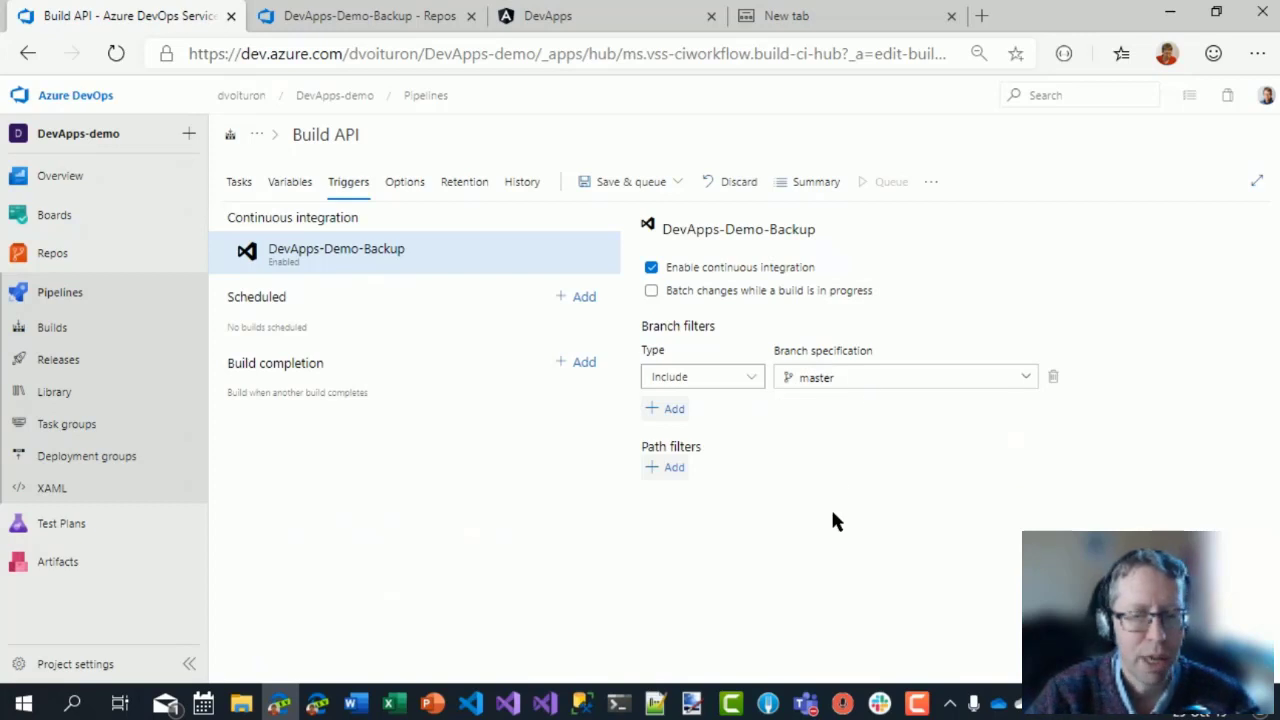
click(858, 383)
text(*)
key(Return)
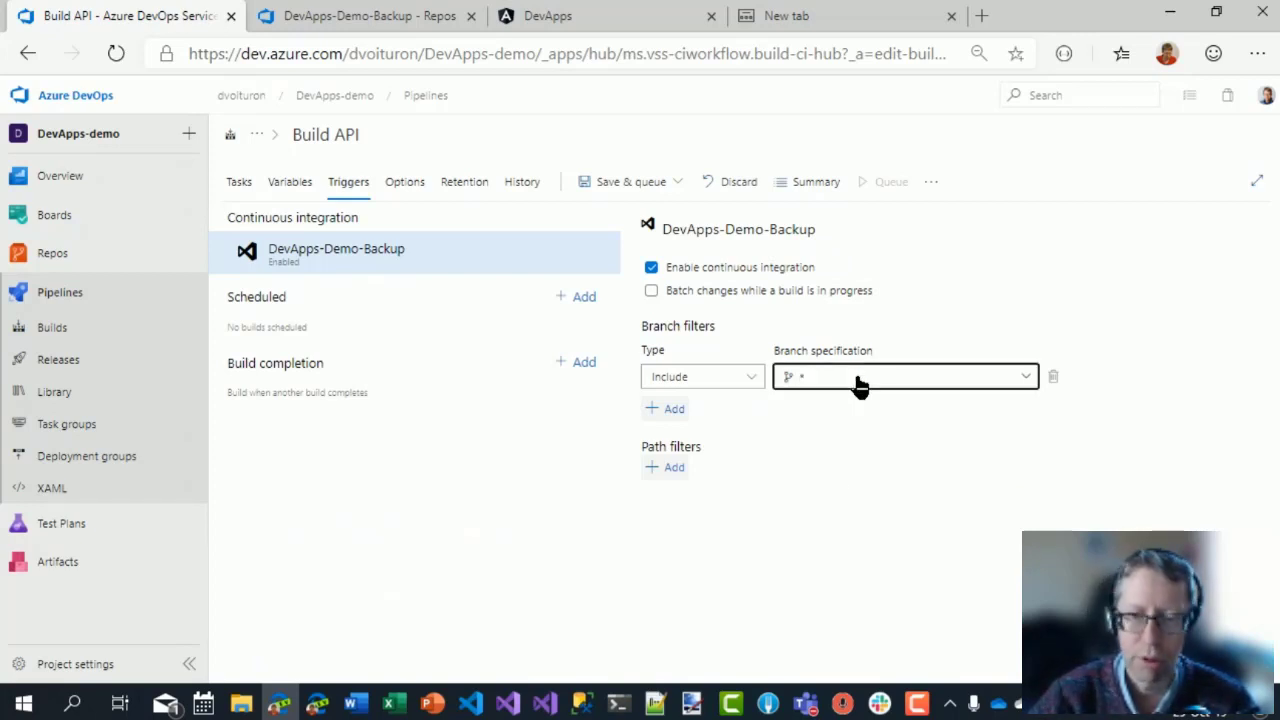
click(837, 490)
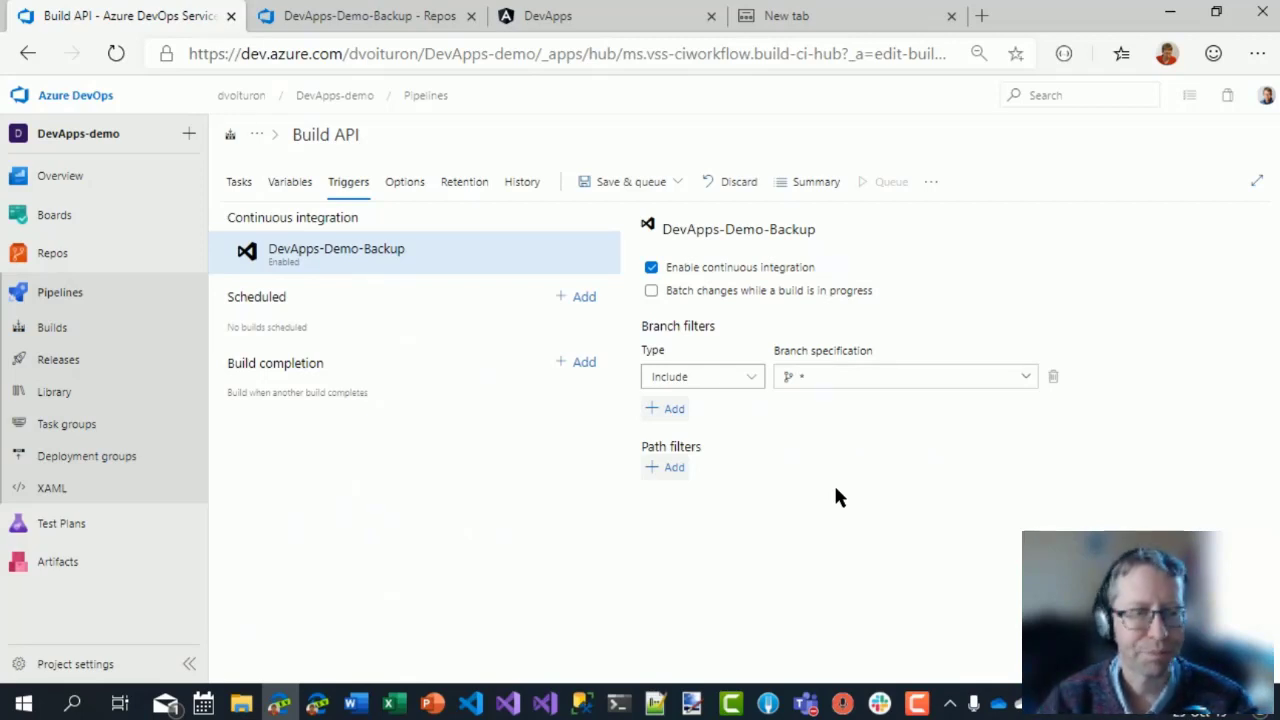
click(55, 330)
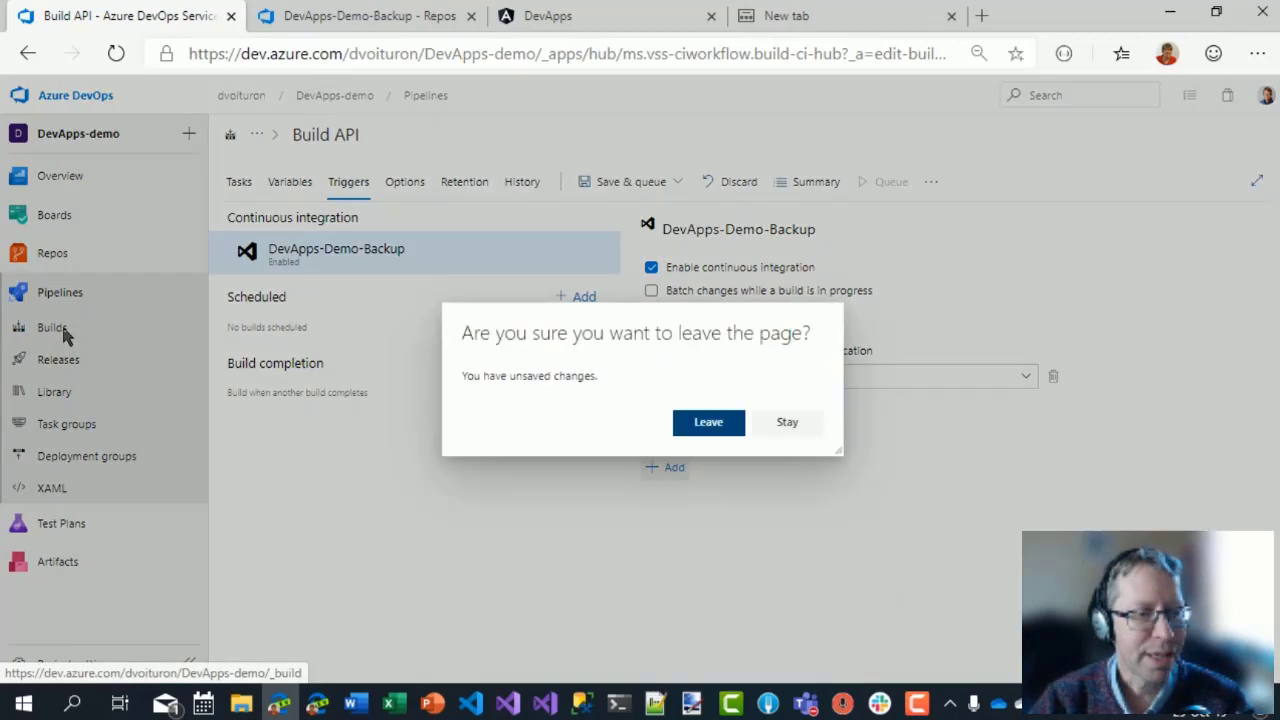
click(709, 423)
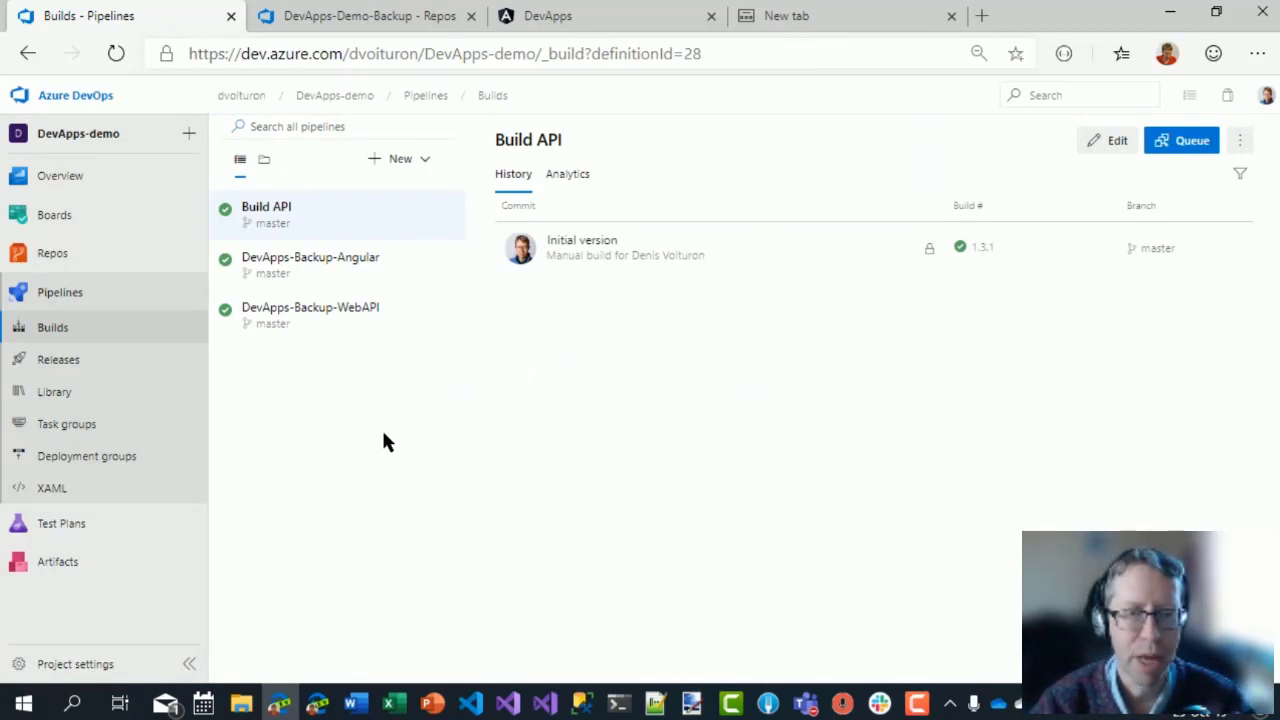
Check the options for adding a pipeline and view the build history of DevApps-Backup-Angular.
click(430, 162)
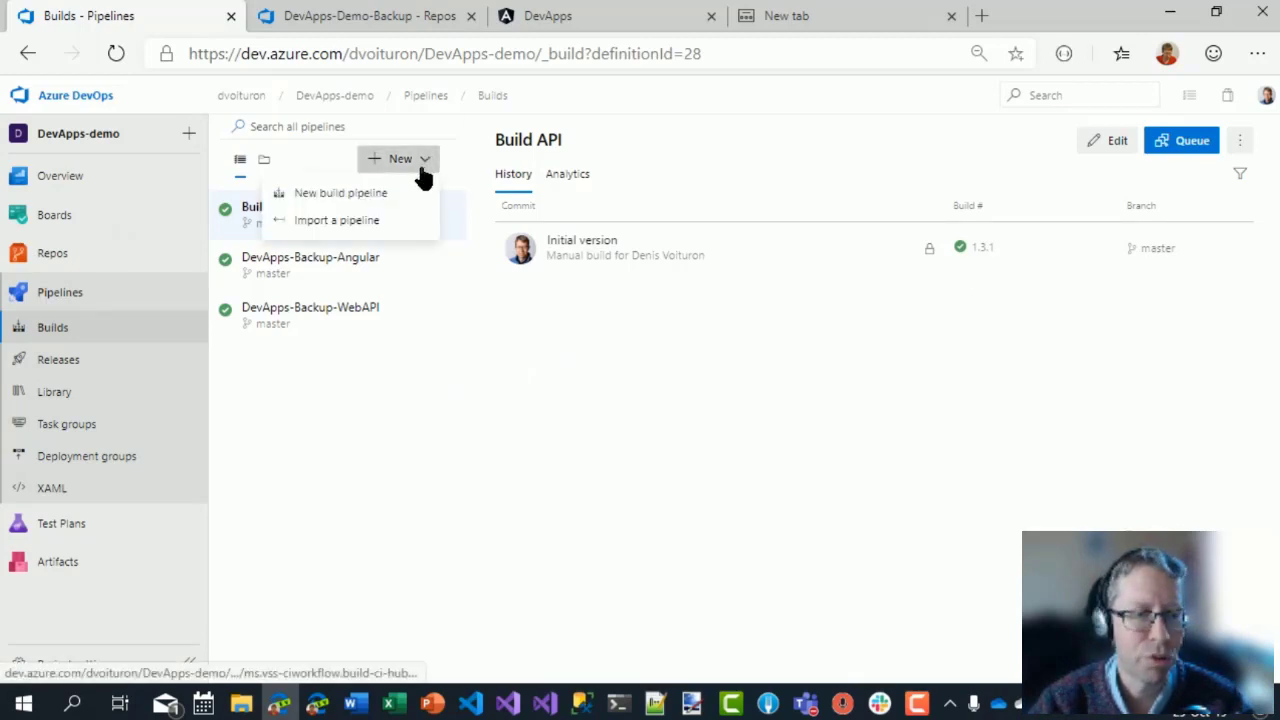
click(379, 460)
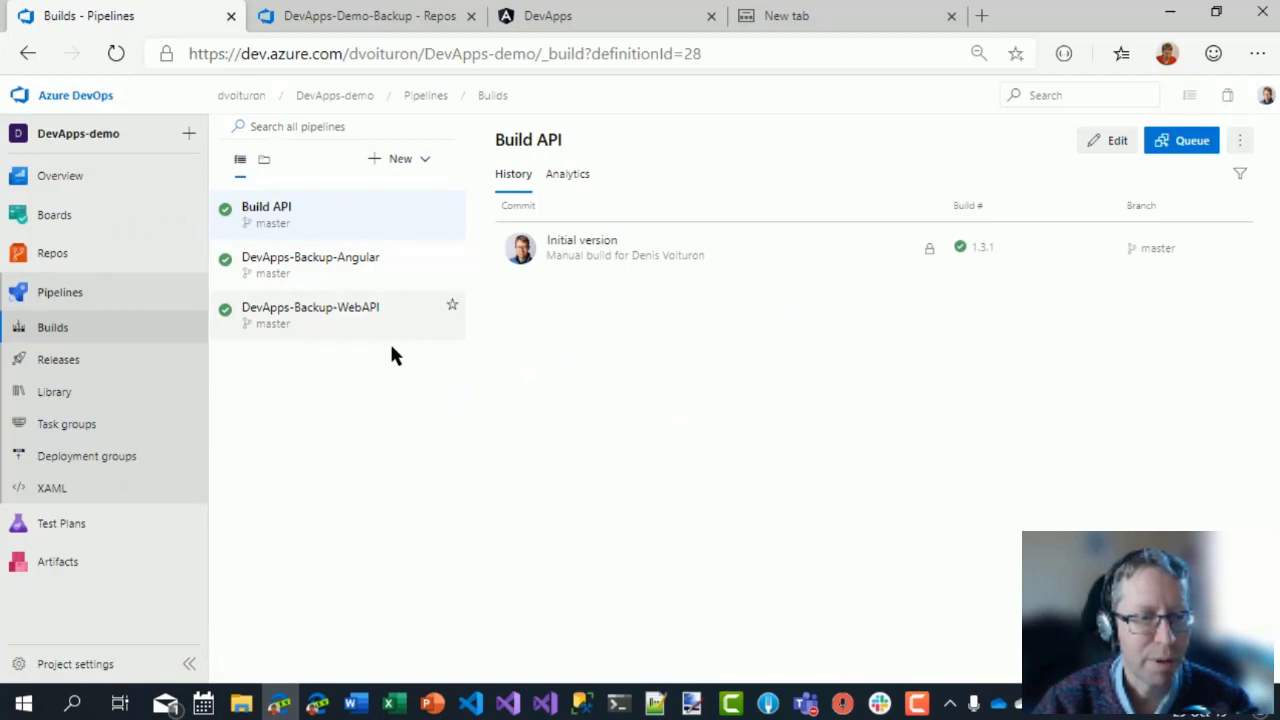
click(398, 267)
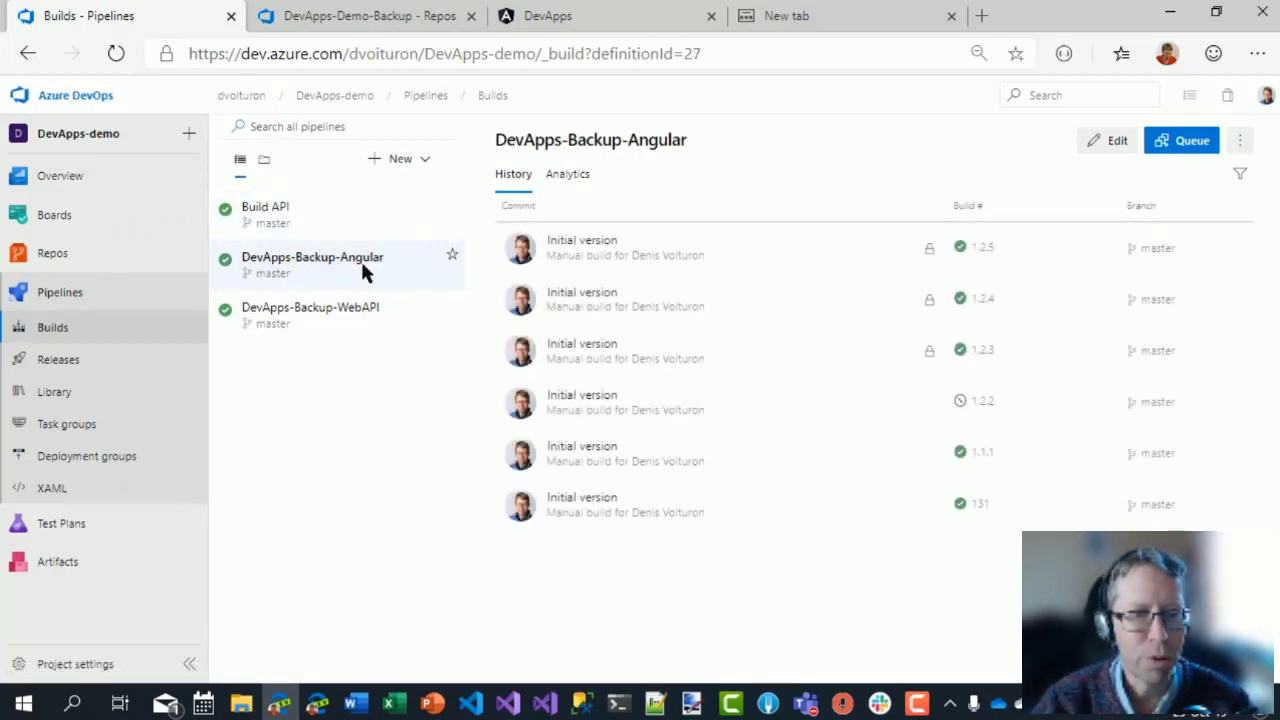
Start a new build pipeline in the classic editor from the Azure Repos Git repository DevApps-Demo-Backup, branch master.
click(400, 159)
click(426, 192)
click(295, 543)
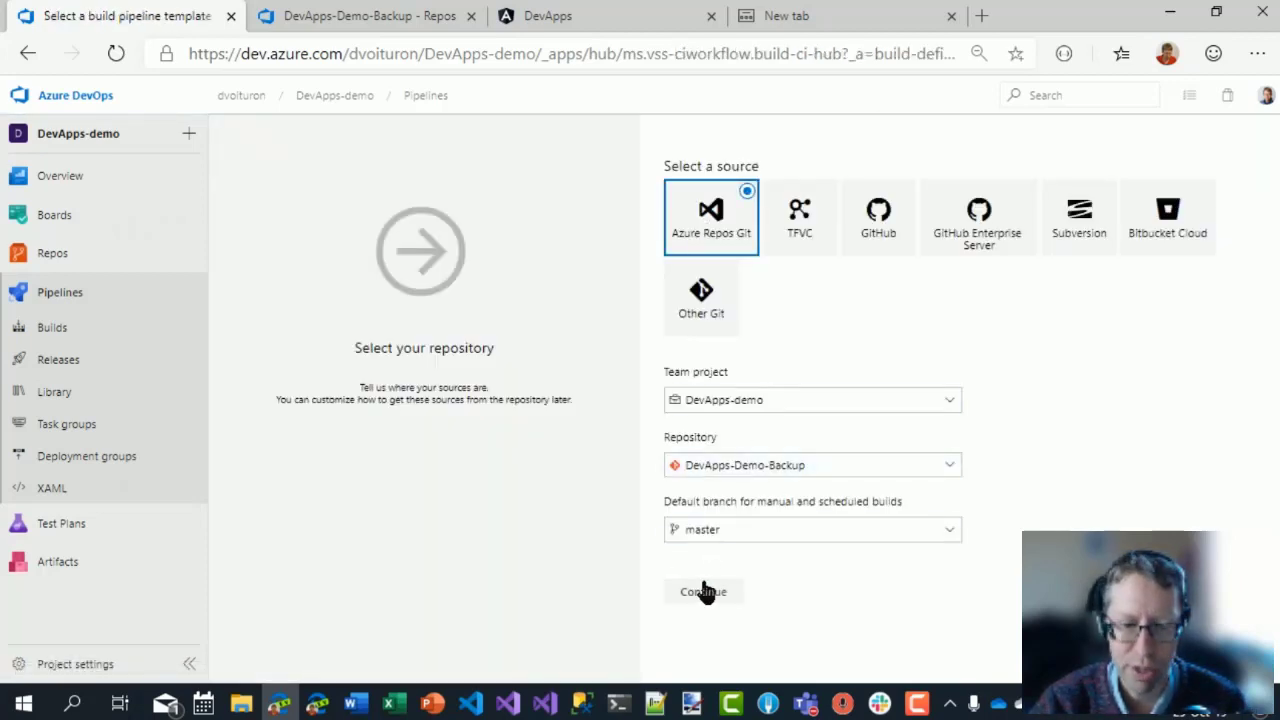
click(705, 592)
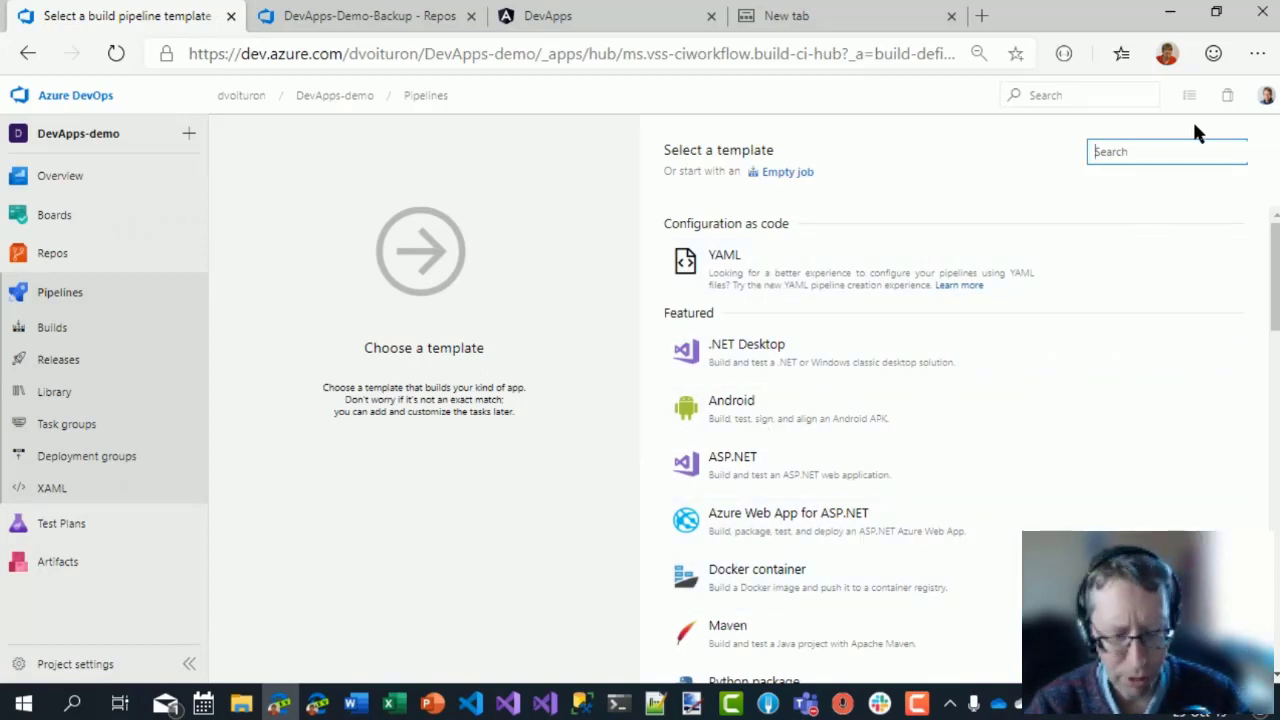
Search the templates for "ang", clear the search, and base the new pipeline on an empty job.
text(ang)
key(BackSpace)
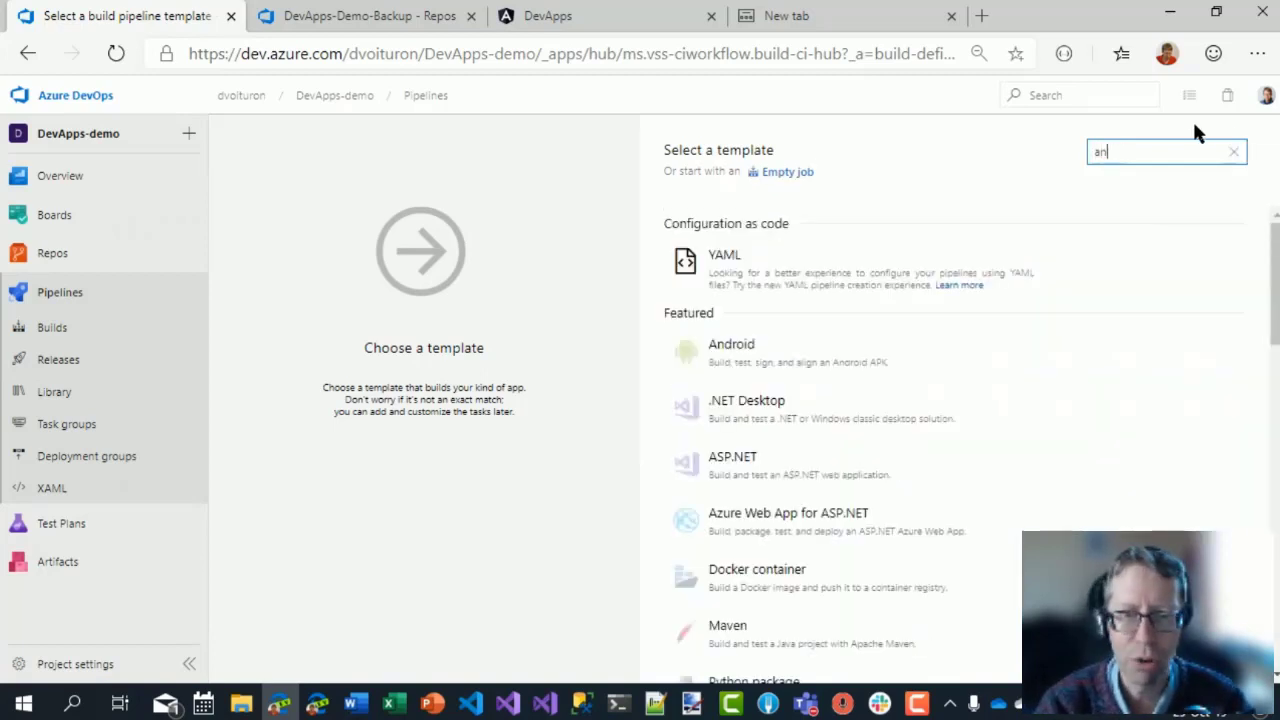
key(BackSpace)
key(BackSpace)
click(787, 171)
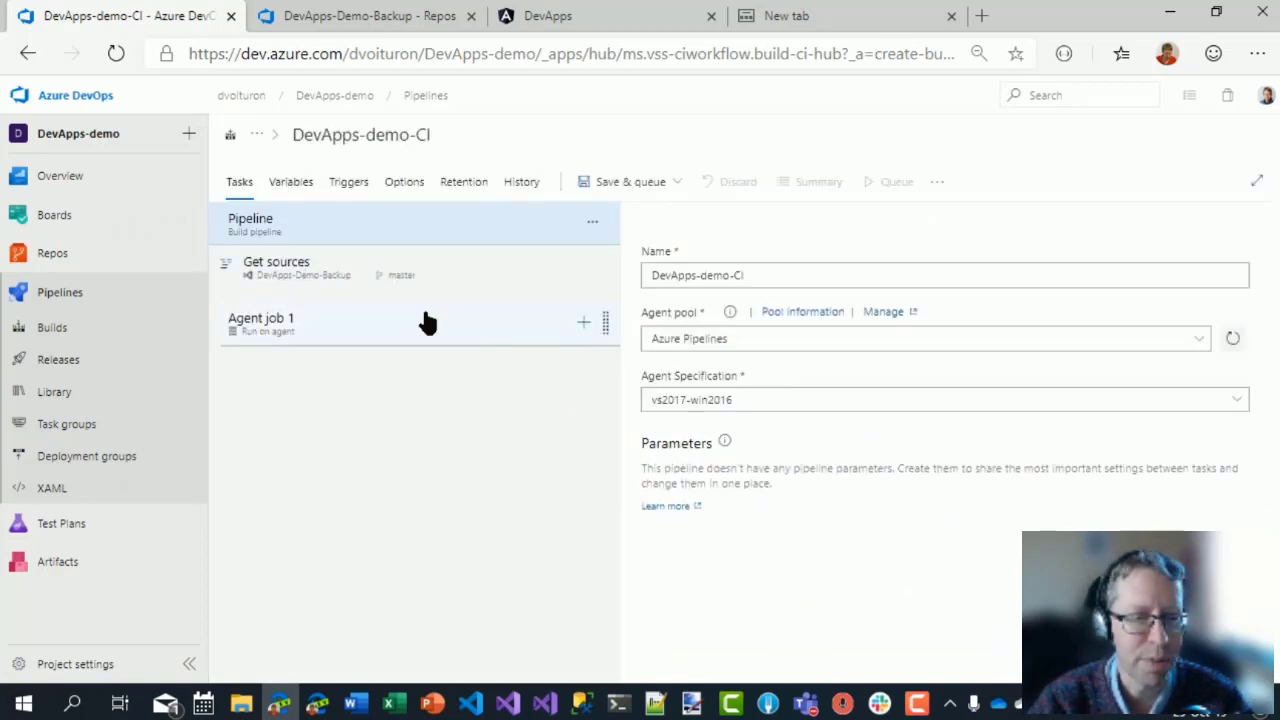
Search the tasks available for Agent job 1 for "npm" and leave the new DevApps-demo-CI pipeline without saving.
click(584, 323)
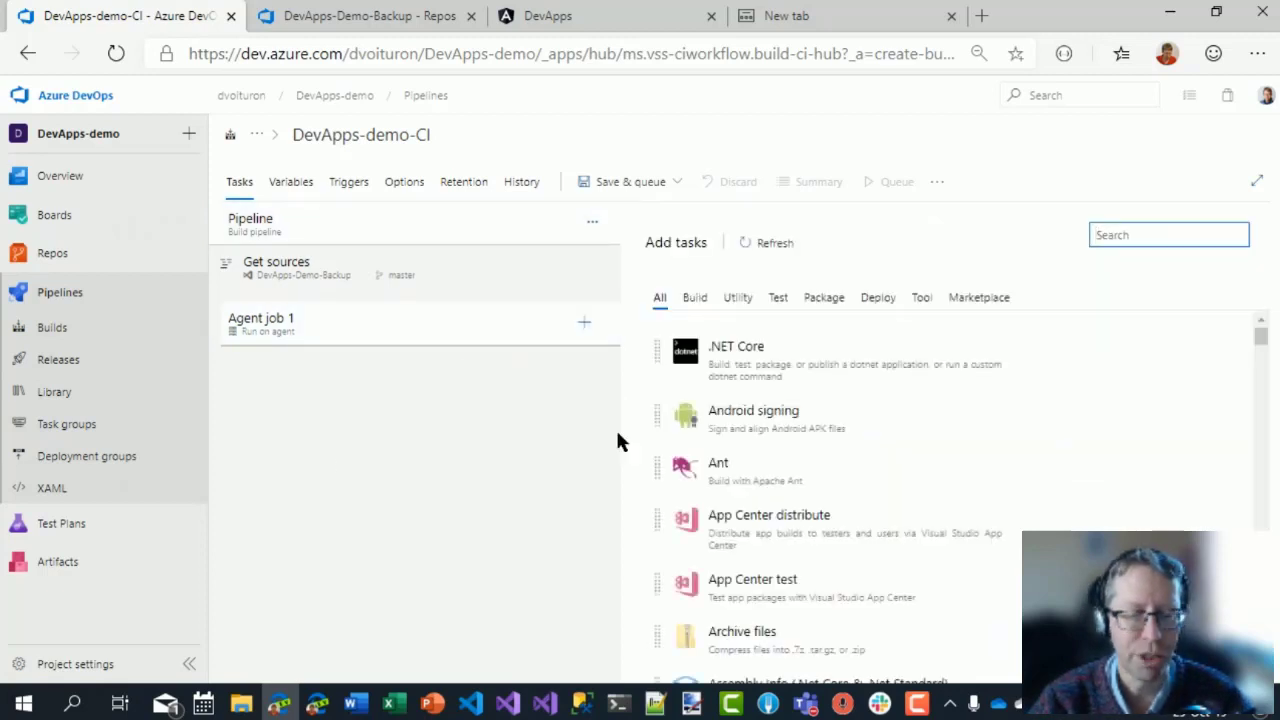
text(npm)
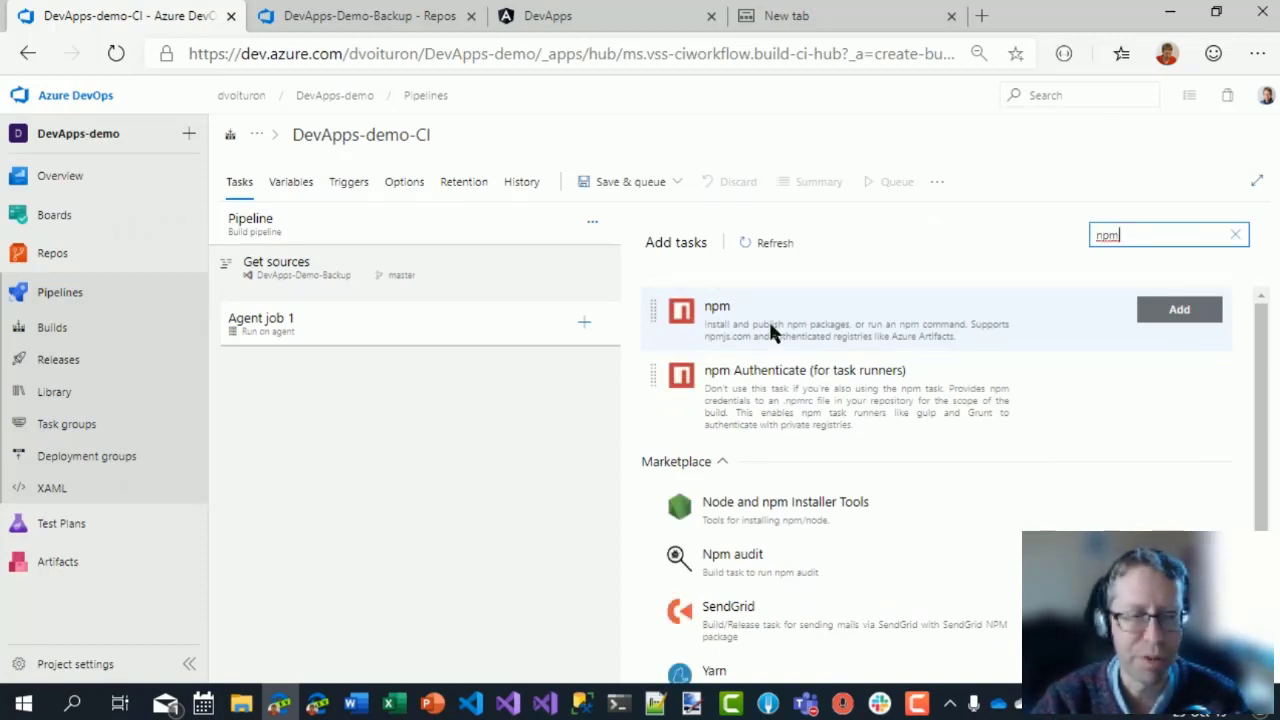
click(78, 328)
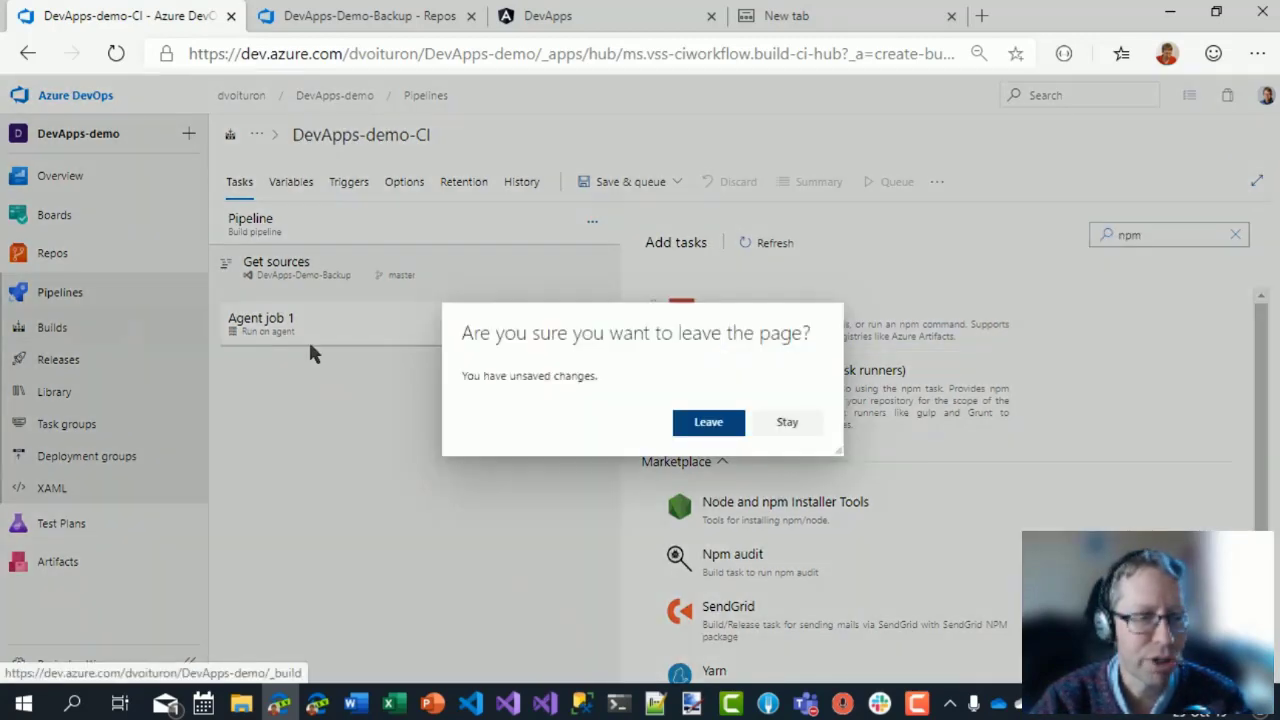
click(720, 425)
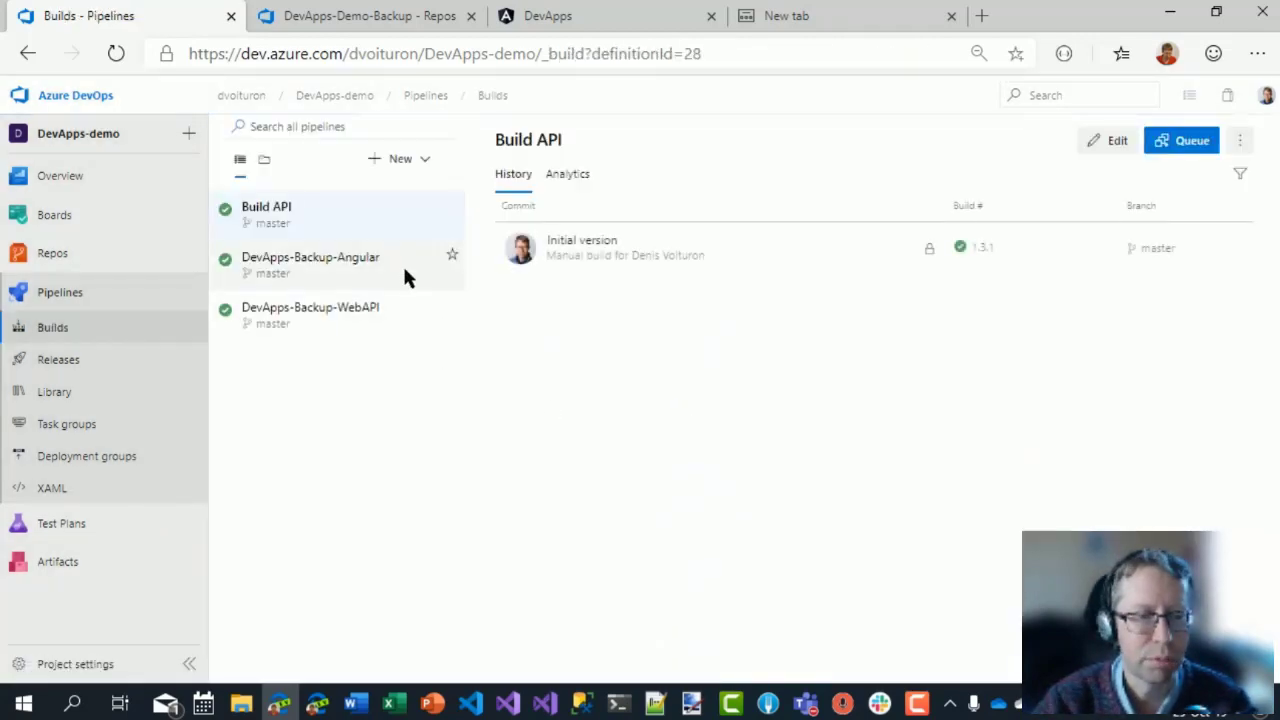
Open DevApps-Backup-Angular for editing and examine the npm install task's working folder, browsing the repository paths without choosing one.
click(407, 263)
click(1107, 140)
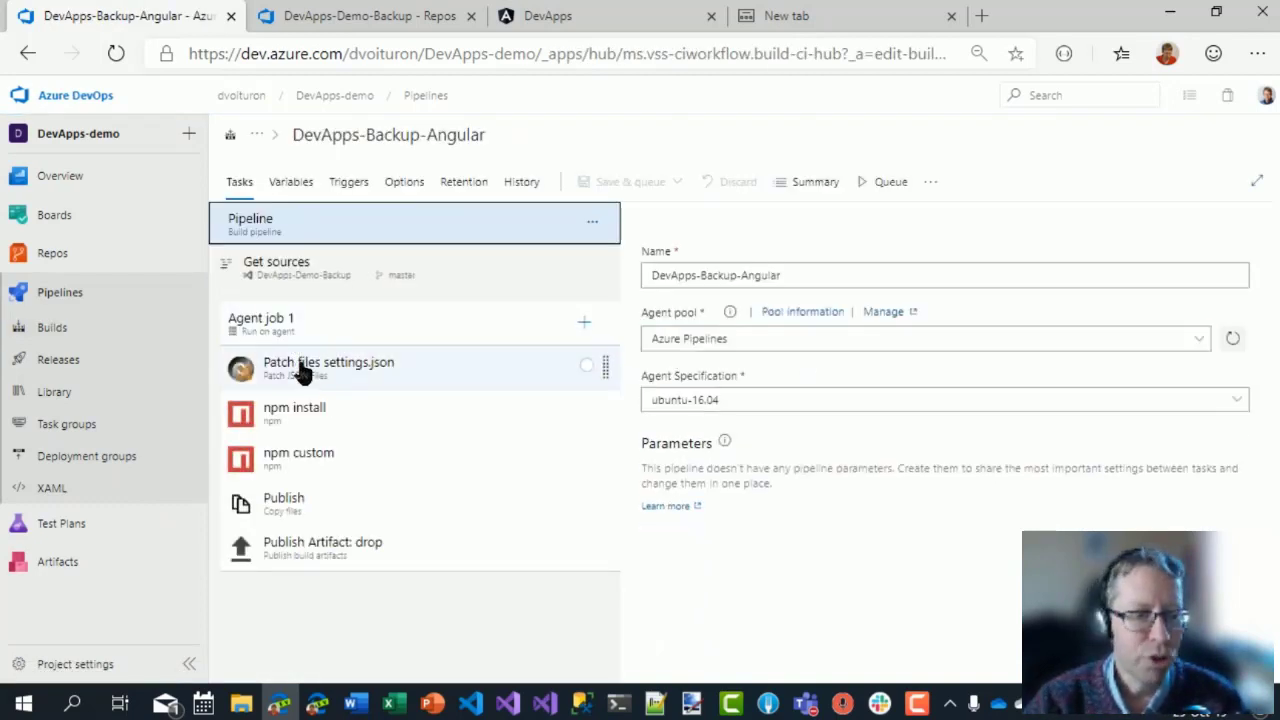
click(370, 426)
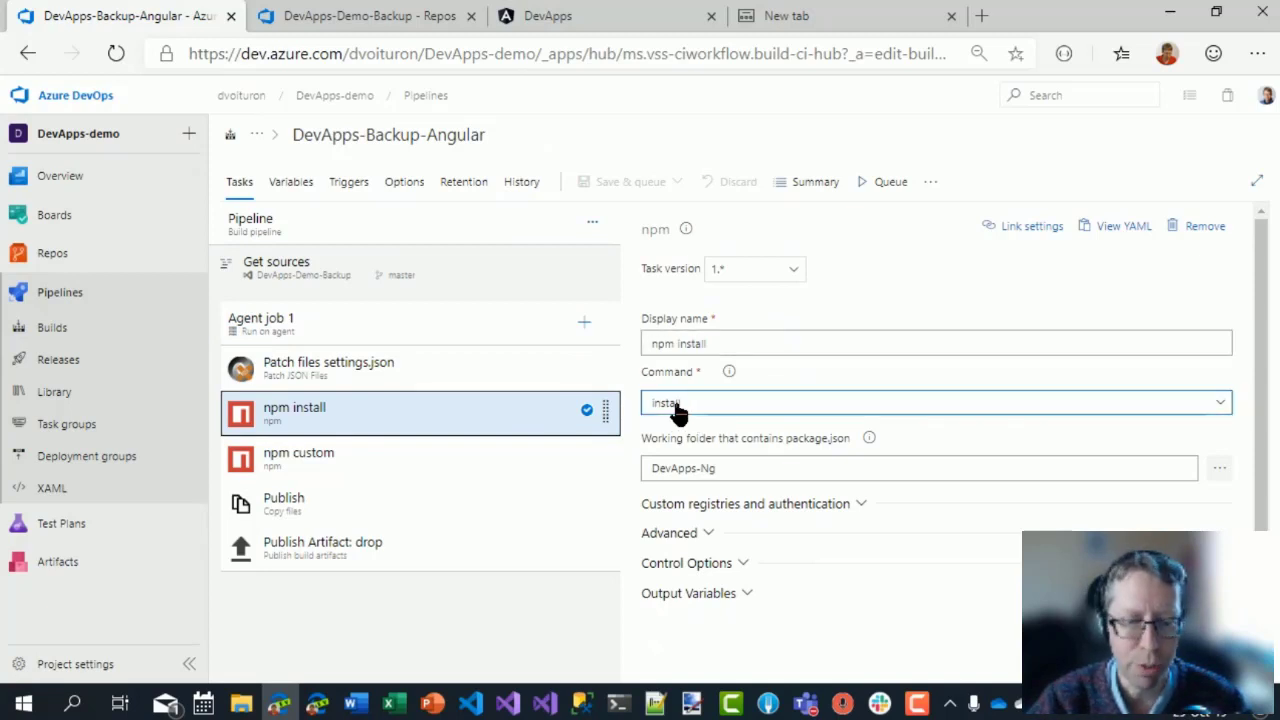
click(736, 472)
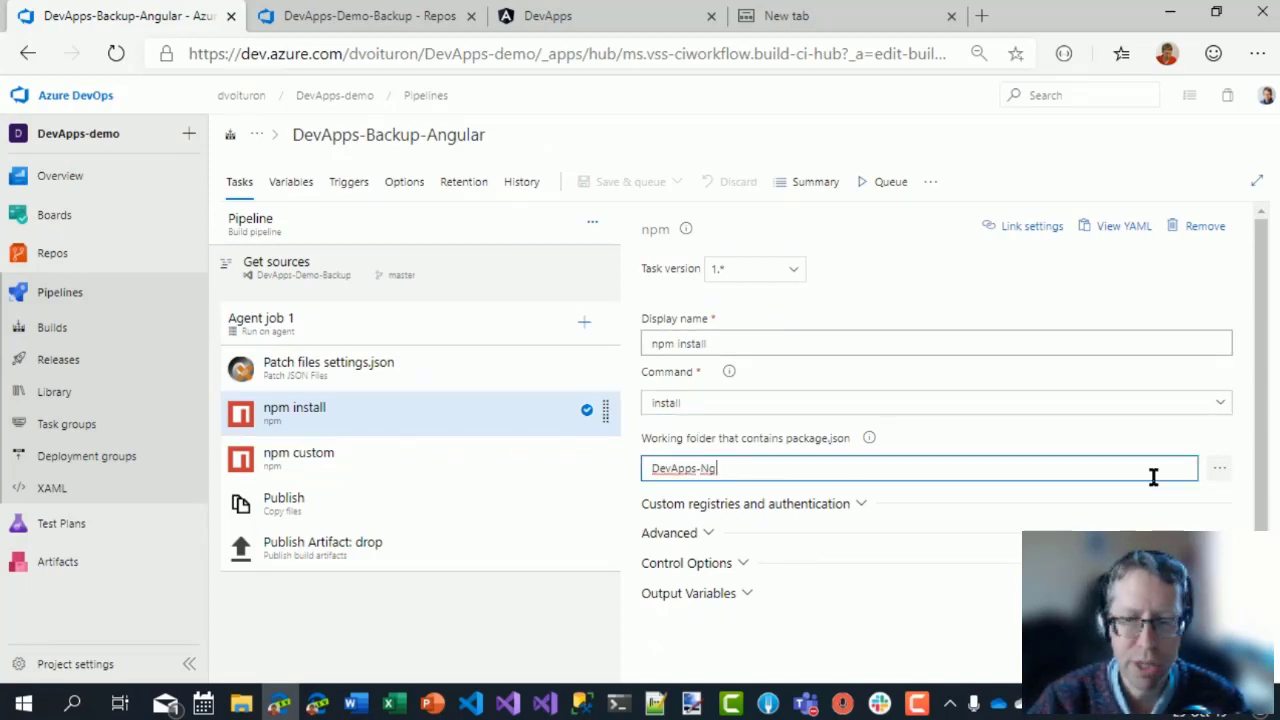
click(1221, 474)
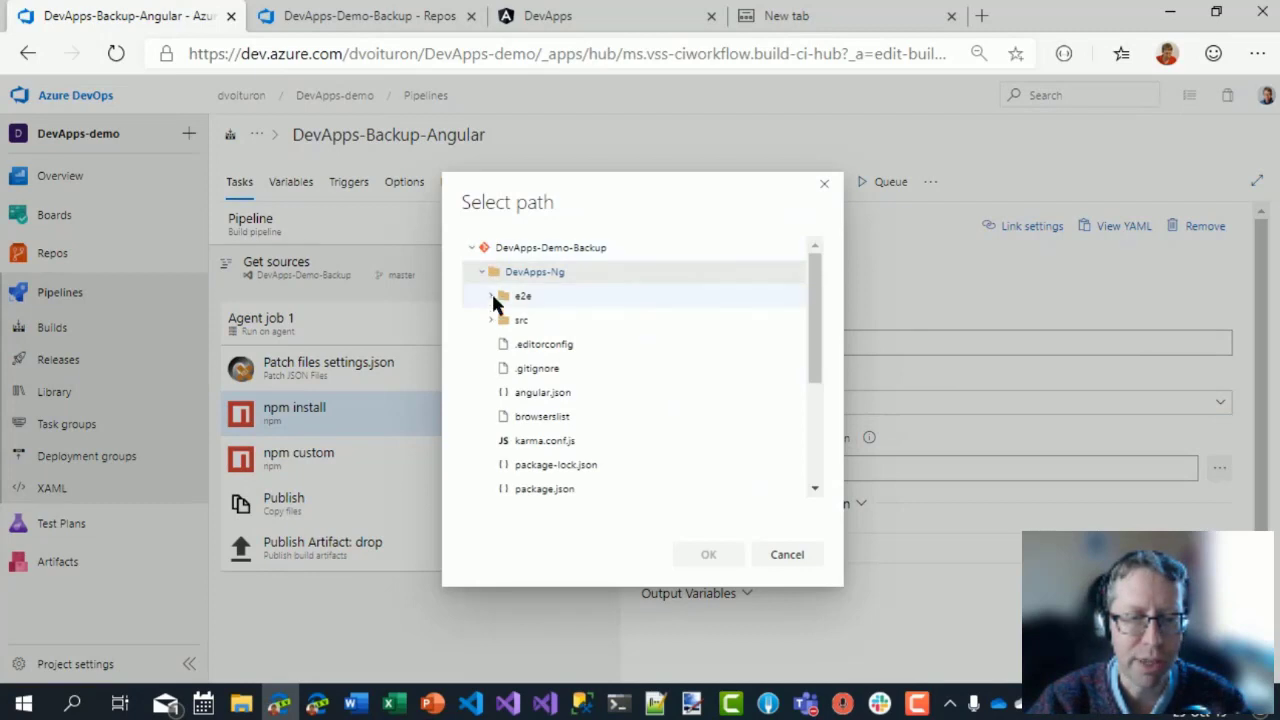
click(481, 272)
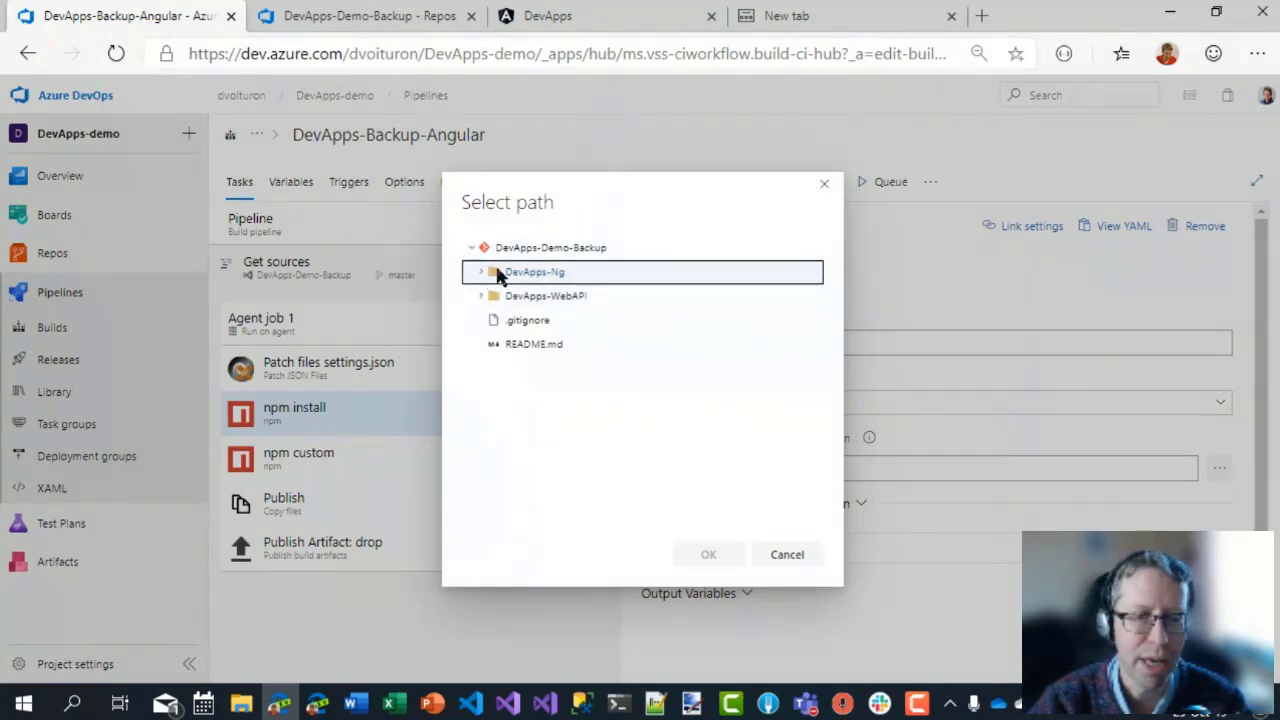
click(788, 555)
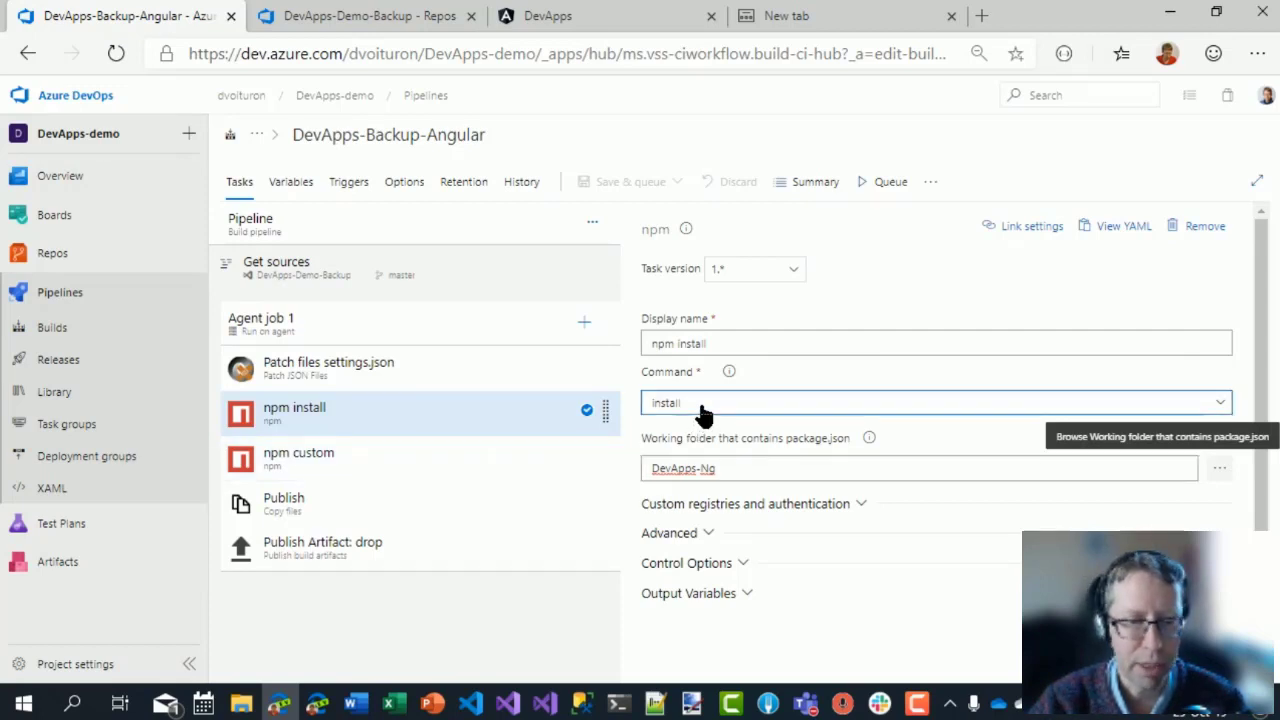
Examine the npm custom task's command and arguments that build the Angular app.
click(390, 462)
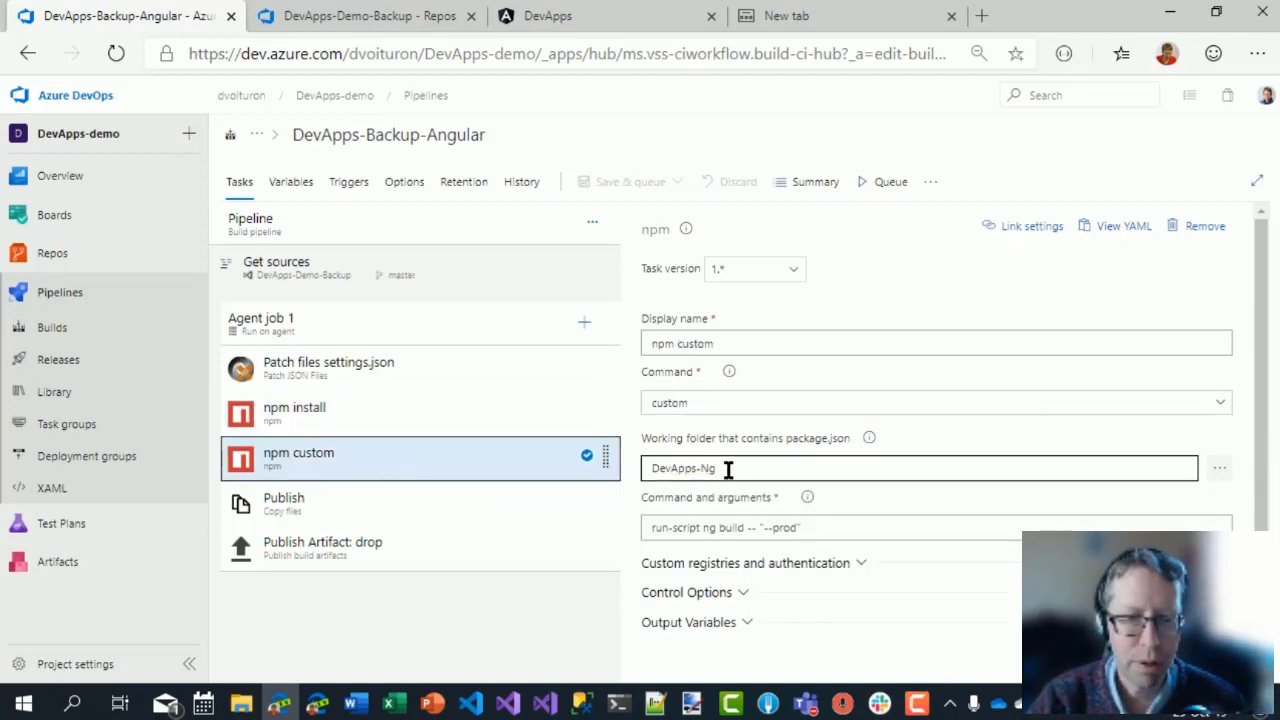
click(705, 529)
drag(705, 529, 829, 528)
click(830, 527)
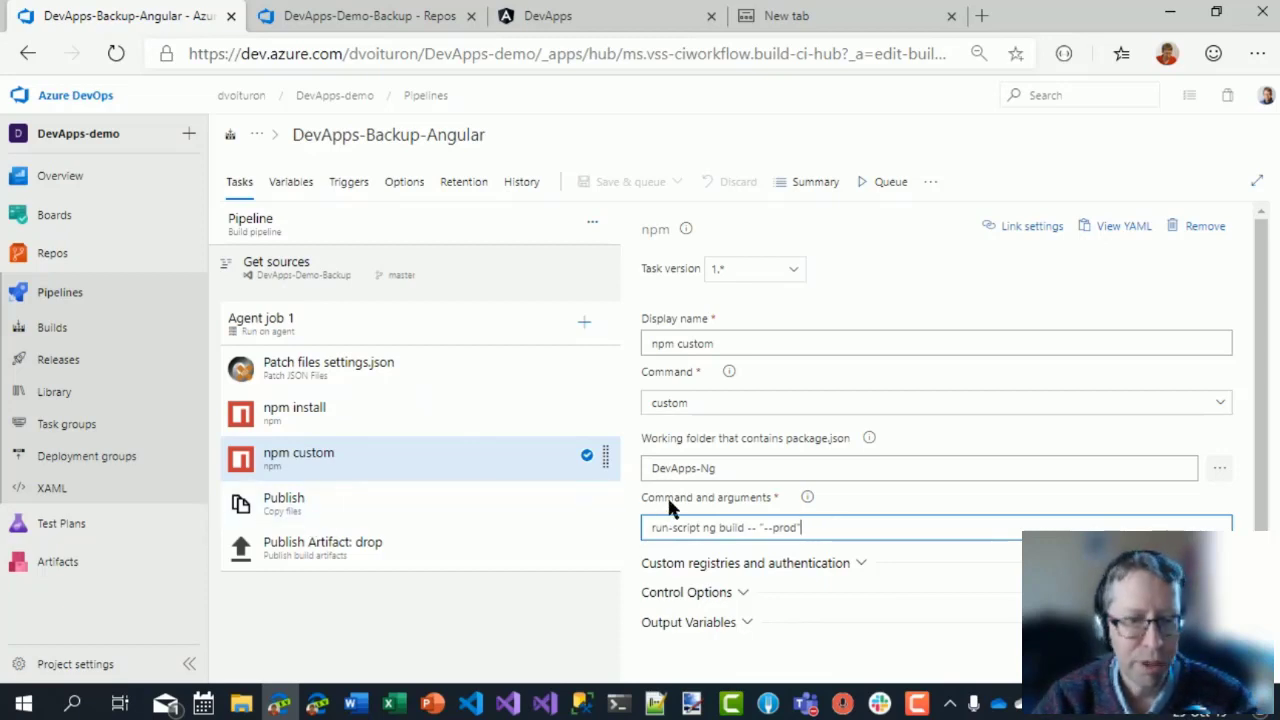
Review the source folder and contents pattern of the Publish copy task, and view the Publish Artifact: drop settings.
click(413, 497)
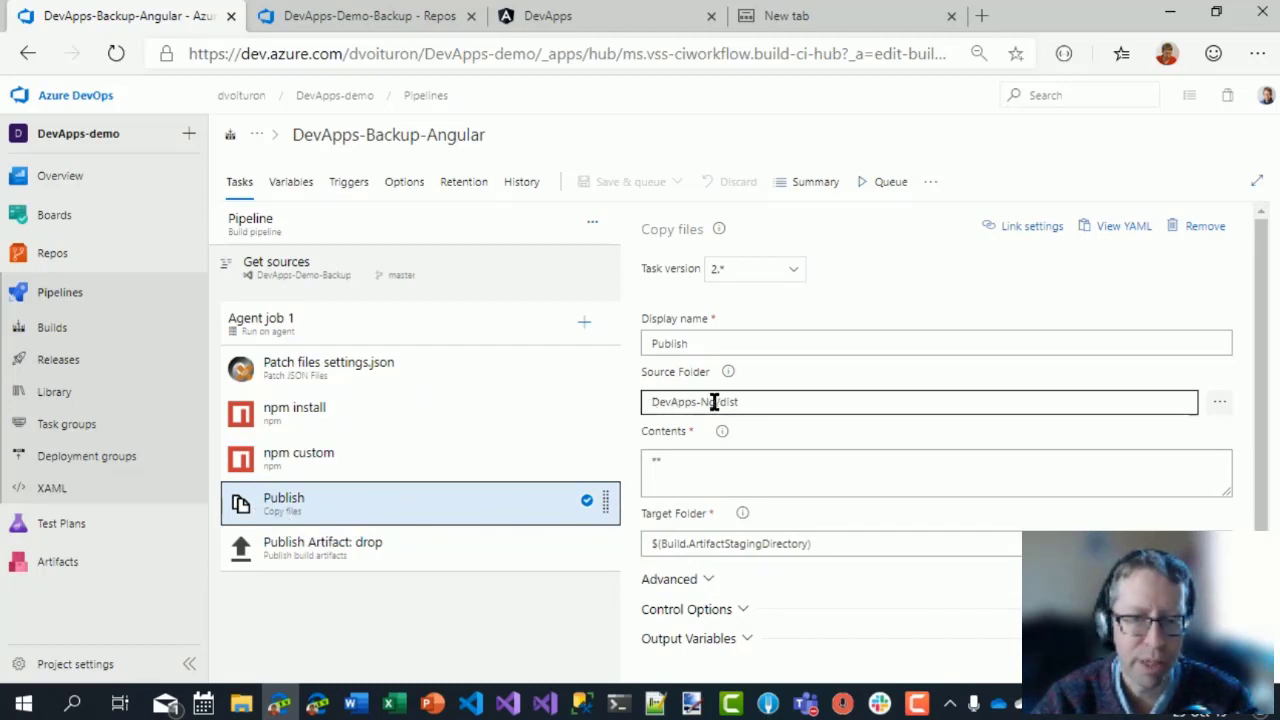
drag(715, 401, 748, 402)
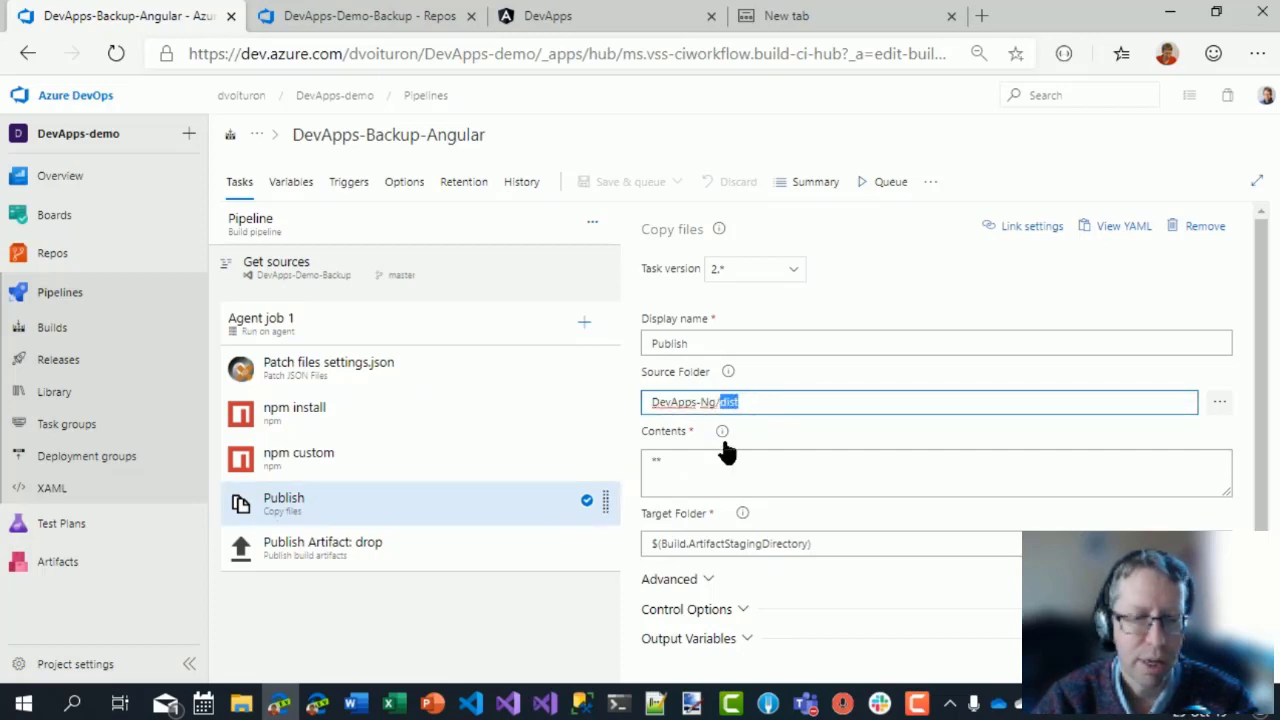
drag(688, 468, 626, 478)
text(**)
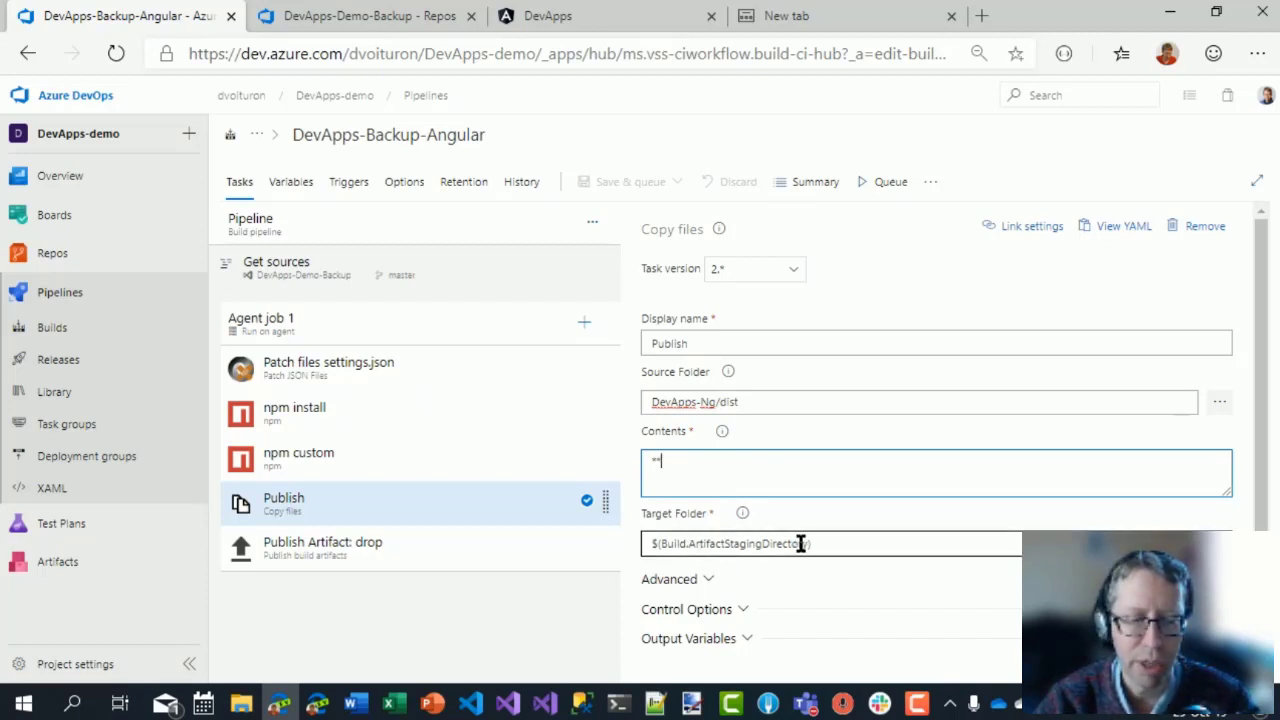
click(377, 562)
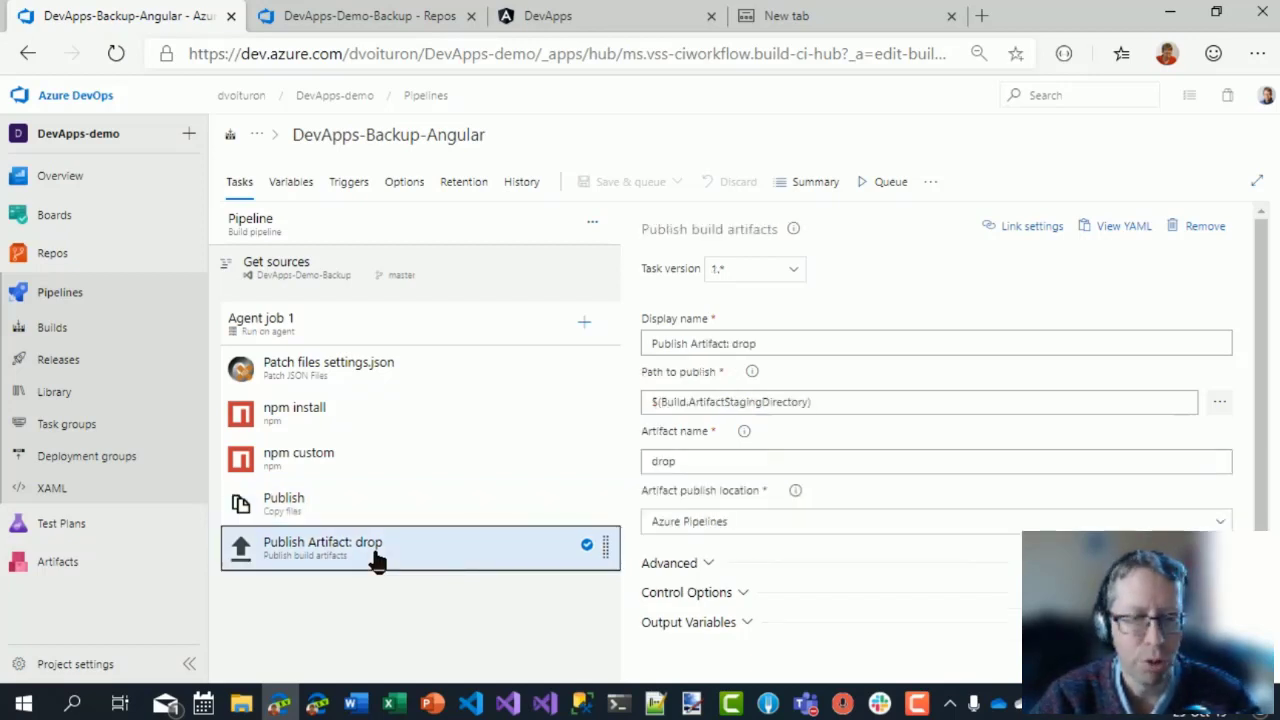
Open the Patch files settings.json task and examine the expression in its patch content.
click(425, 373)
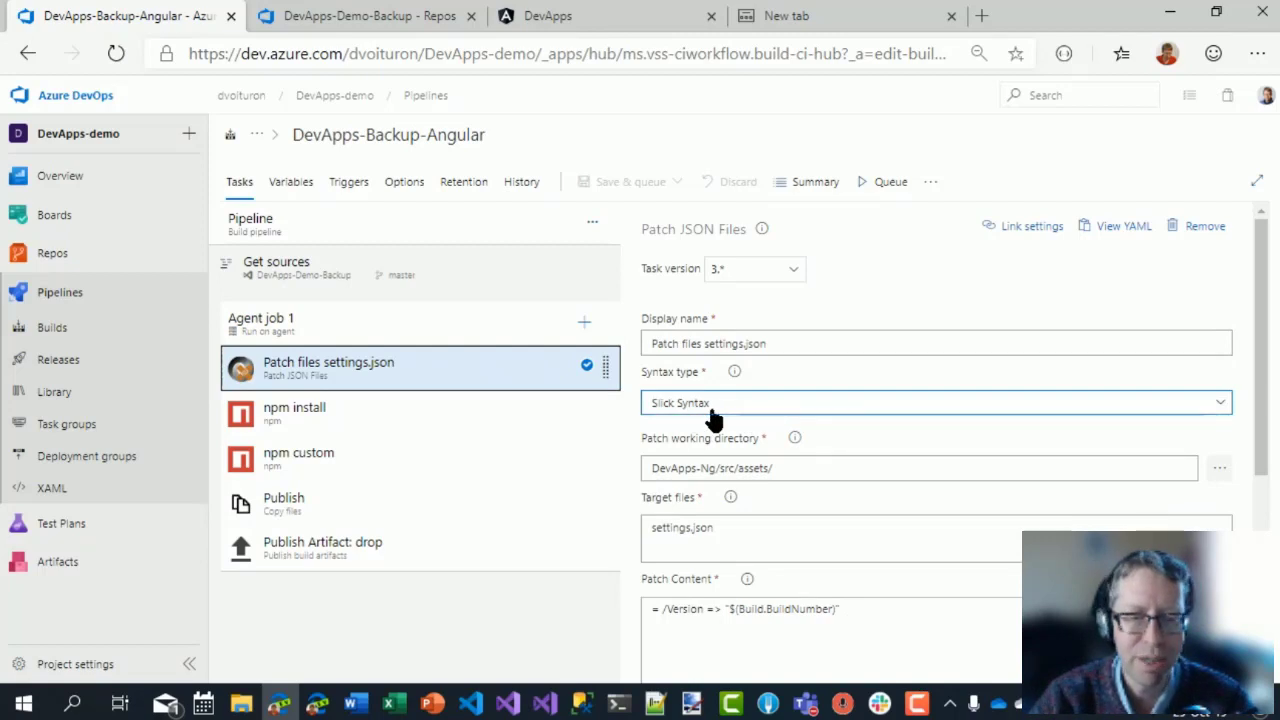
click(864, 615)
scroll(860, 612, down, 1)
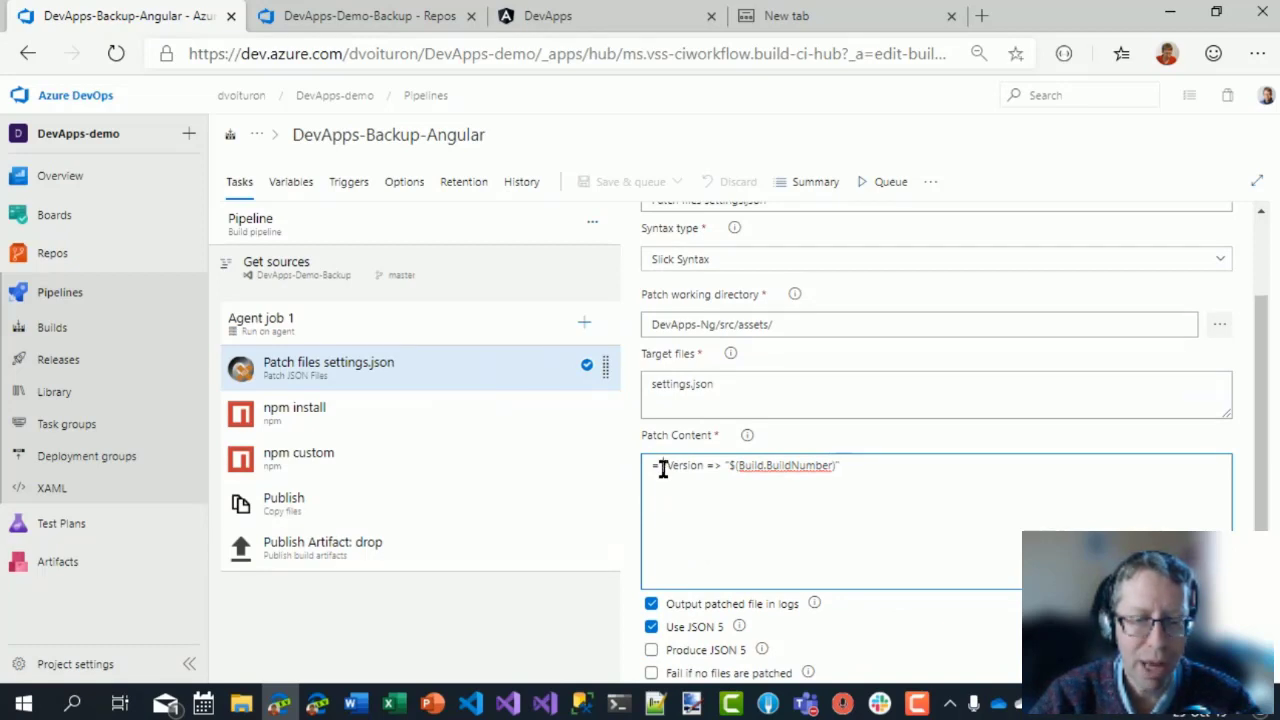
drag(663, 466, 833, 462)
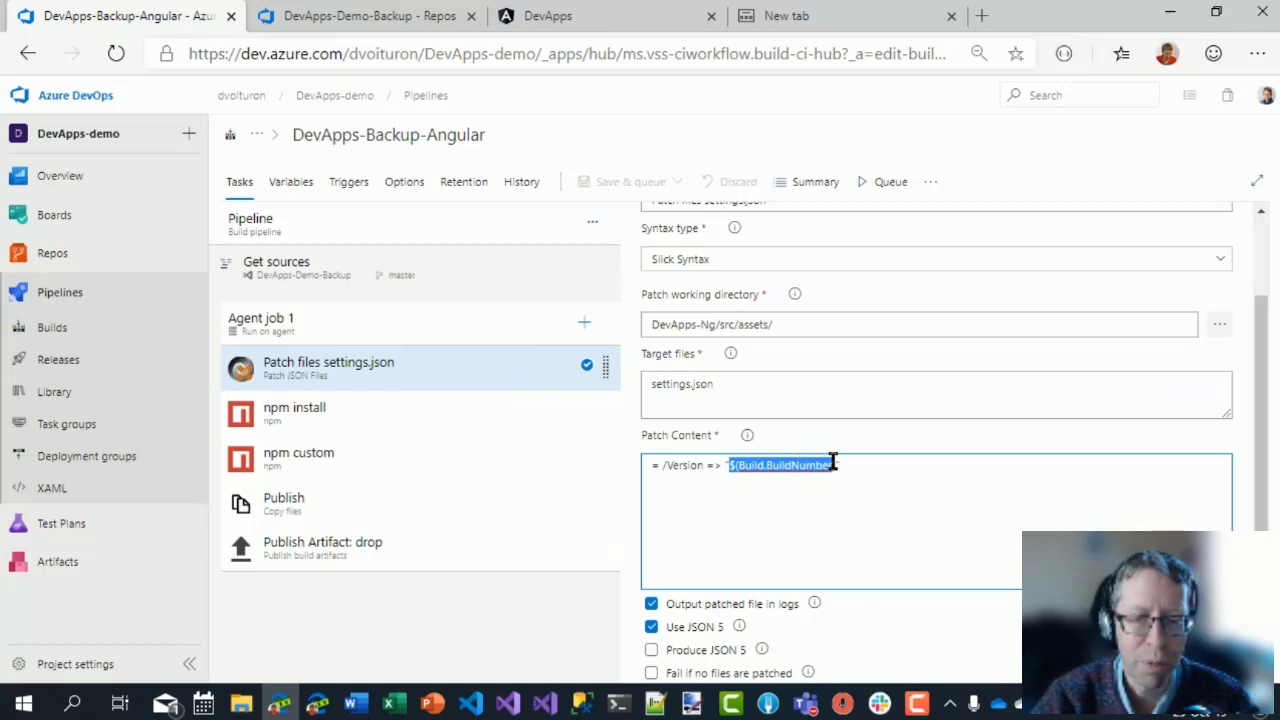
click(845, 466)
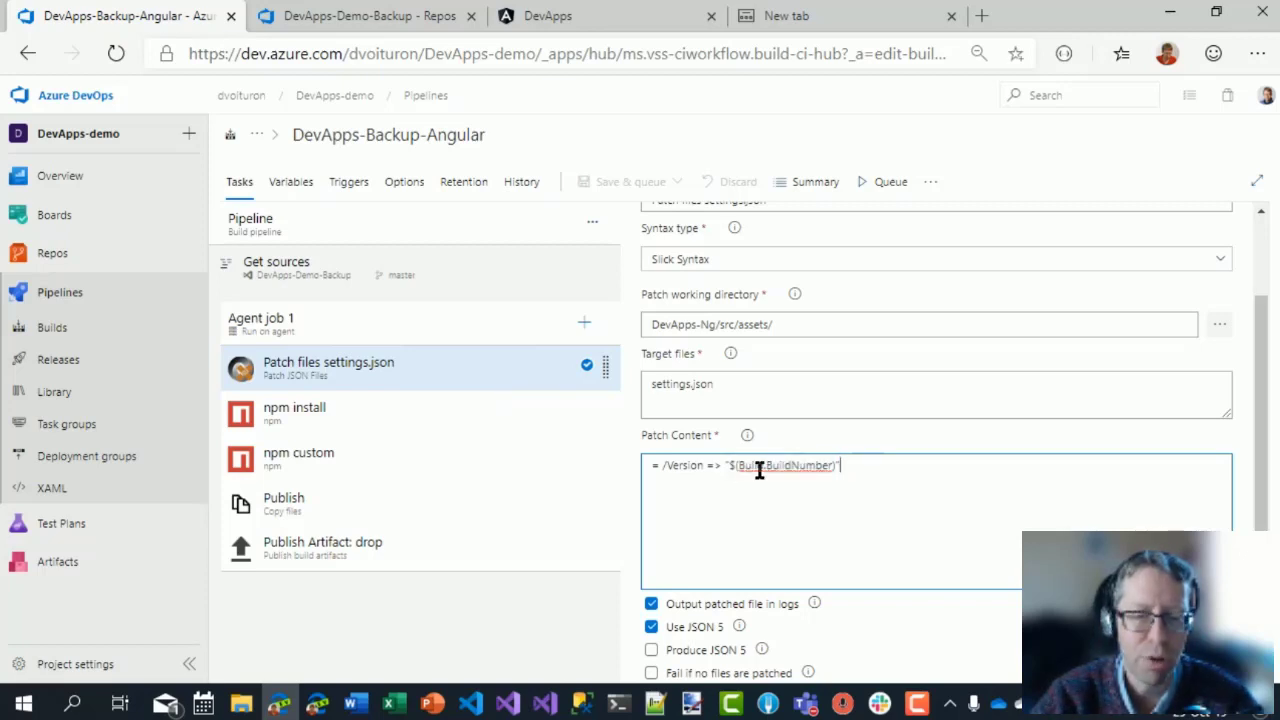
Check how the Patch JSON Files task relates its target file to the Version property and the build number variable.
click(302, 188)
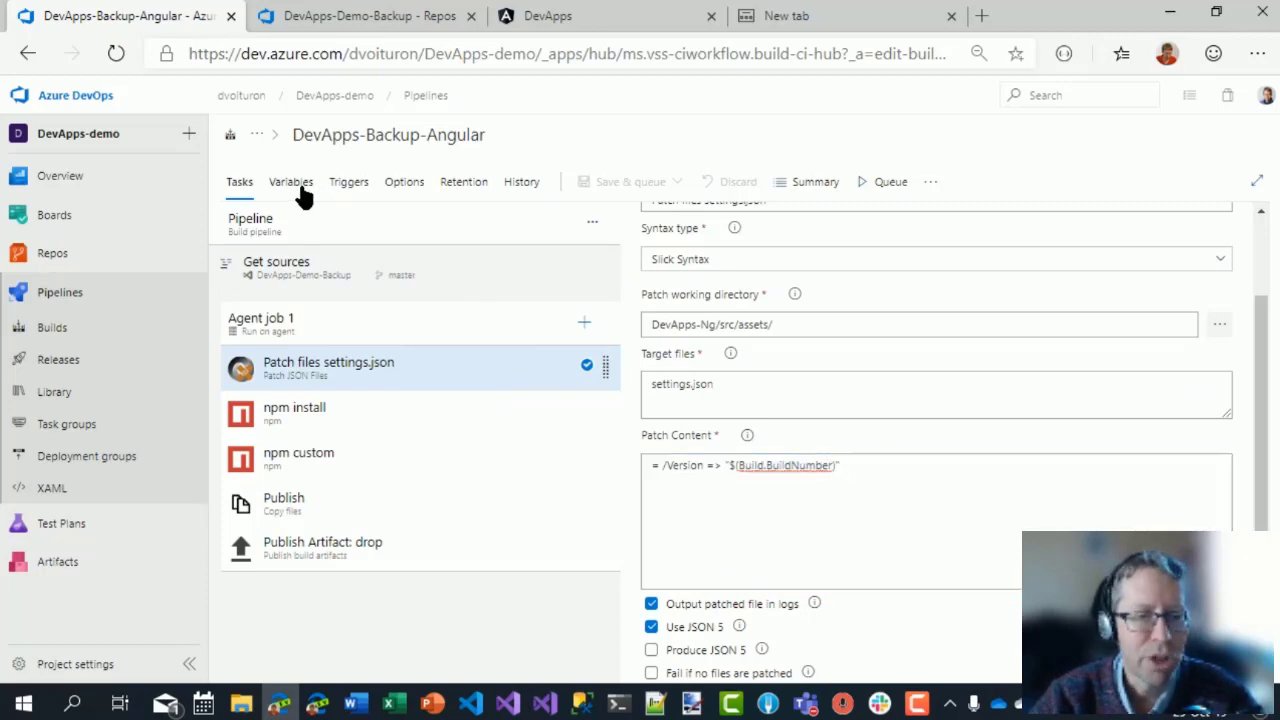
click(239, 181)
double_click(685, 609)
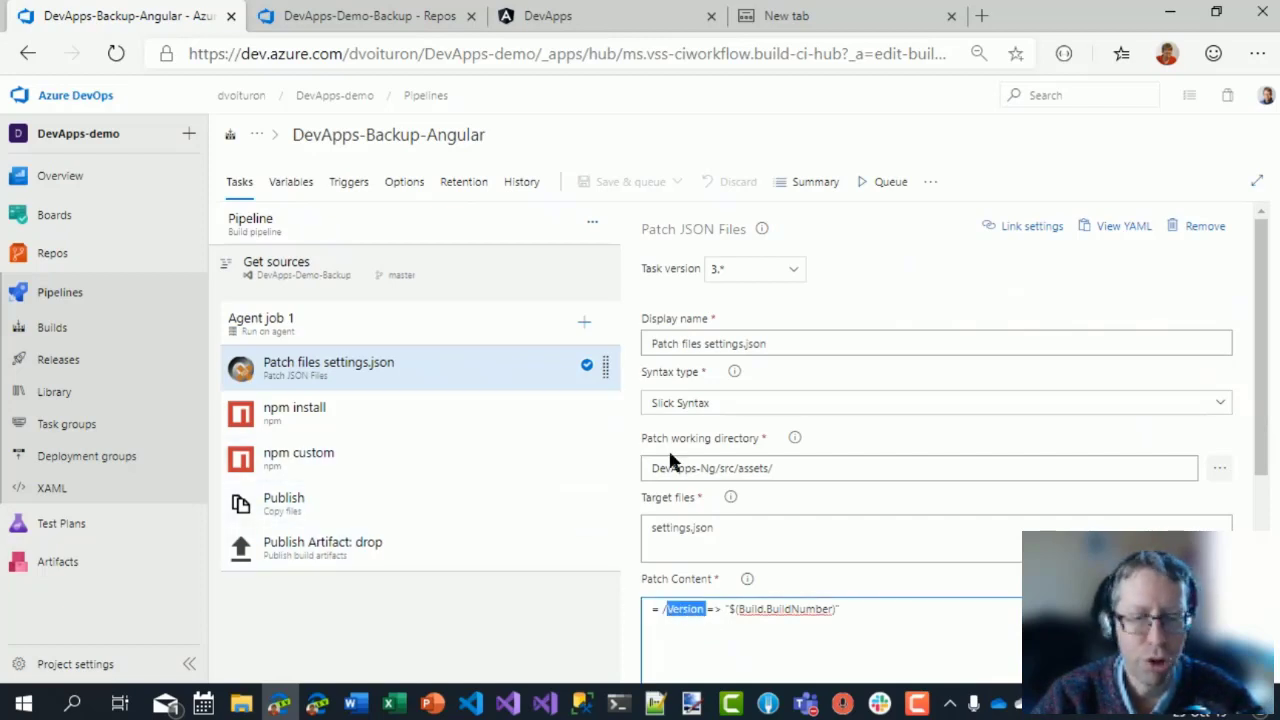
drag(735, 540, 635, 535)
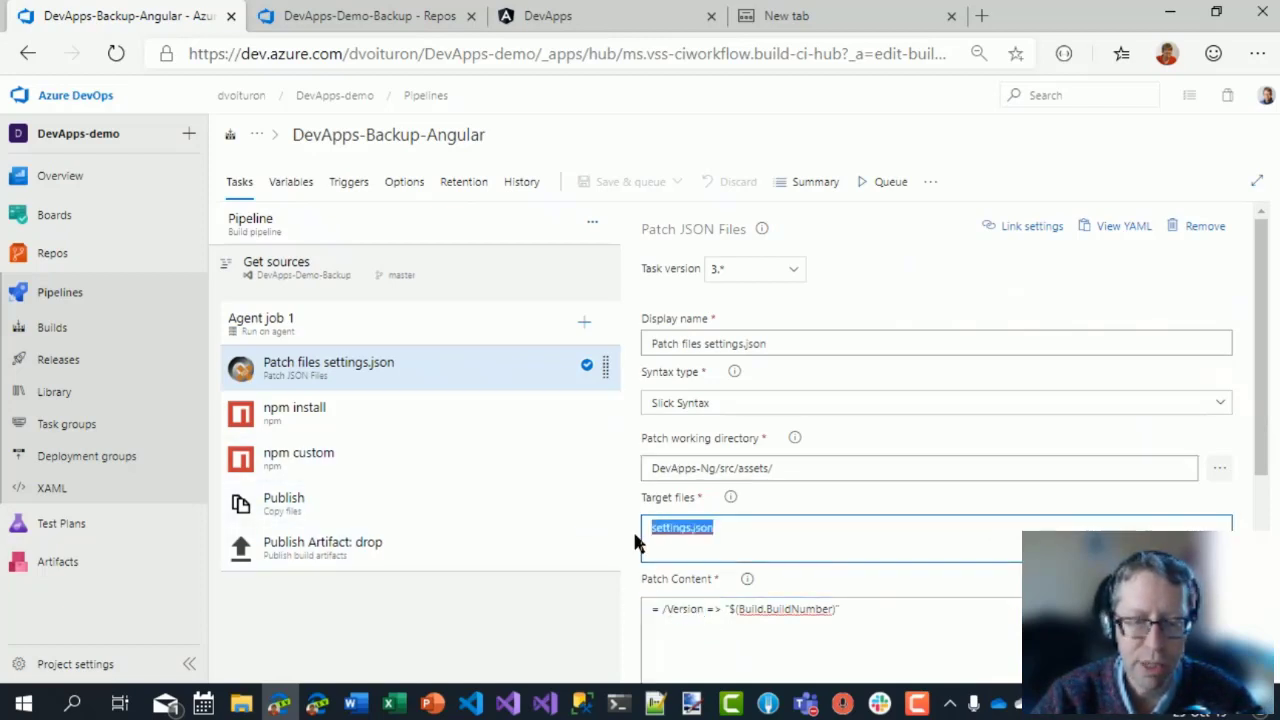
click(758, 539)
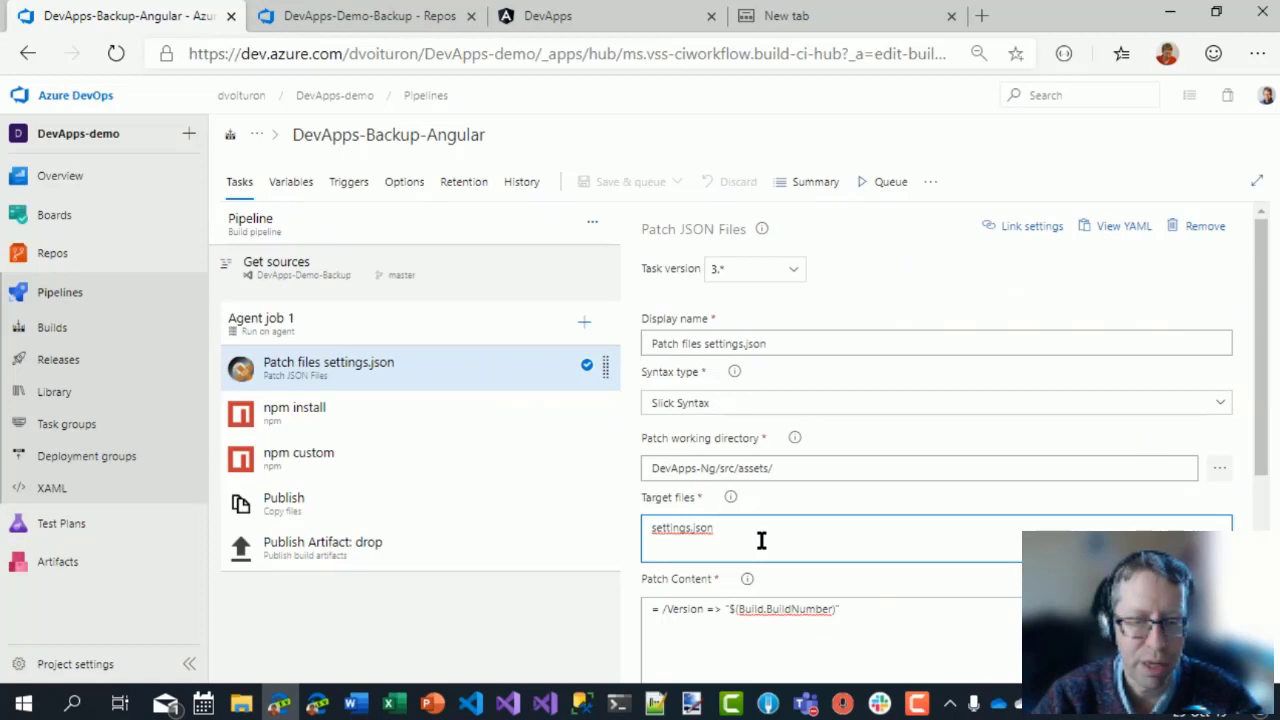
drag(729, 609, 873, 619)
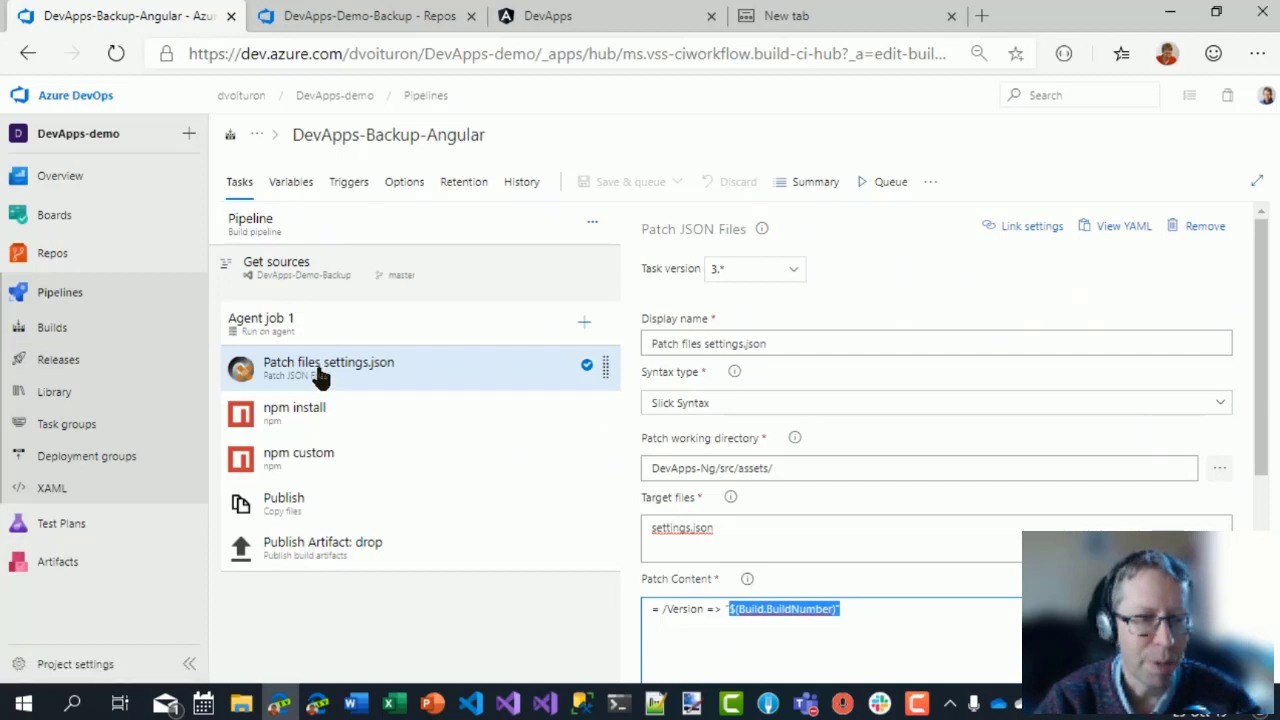
Search the tasks available for Agent job 1 for "path fi".
click(585, 324)
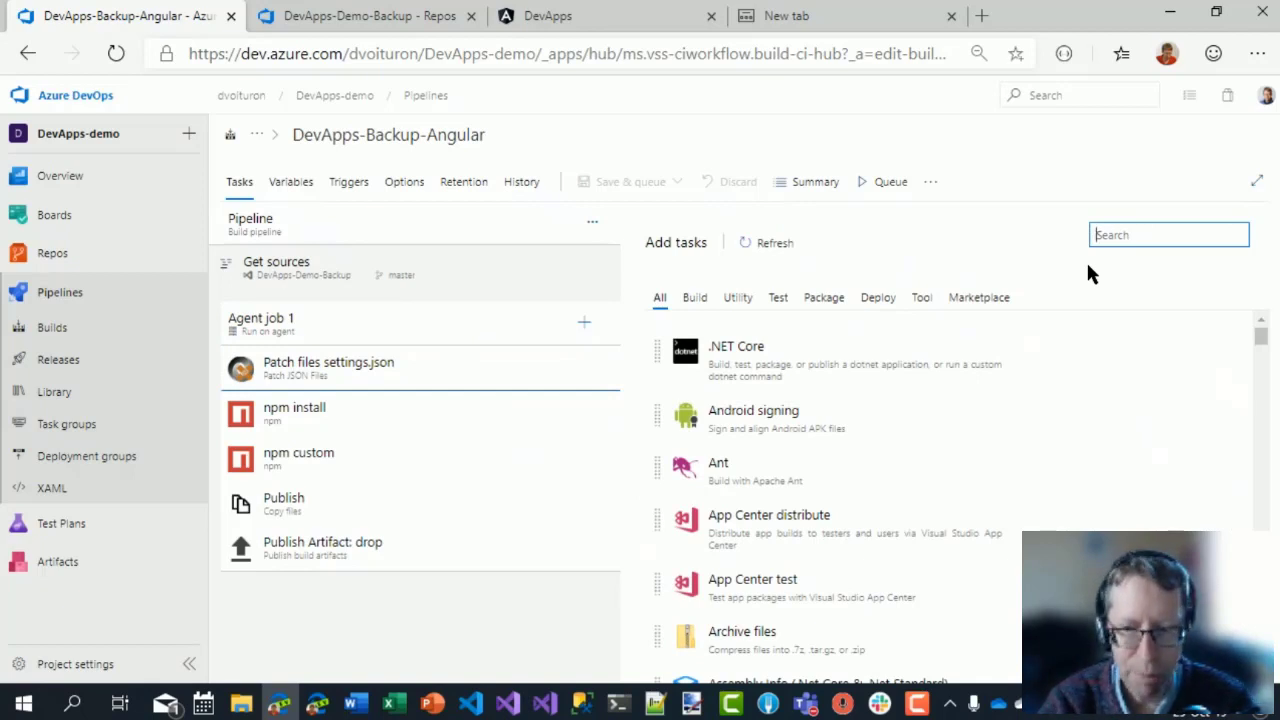
text(path)
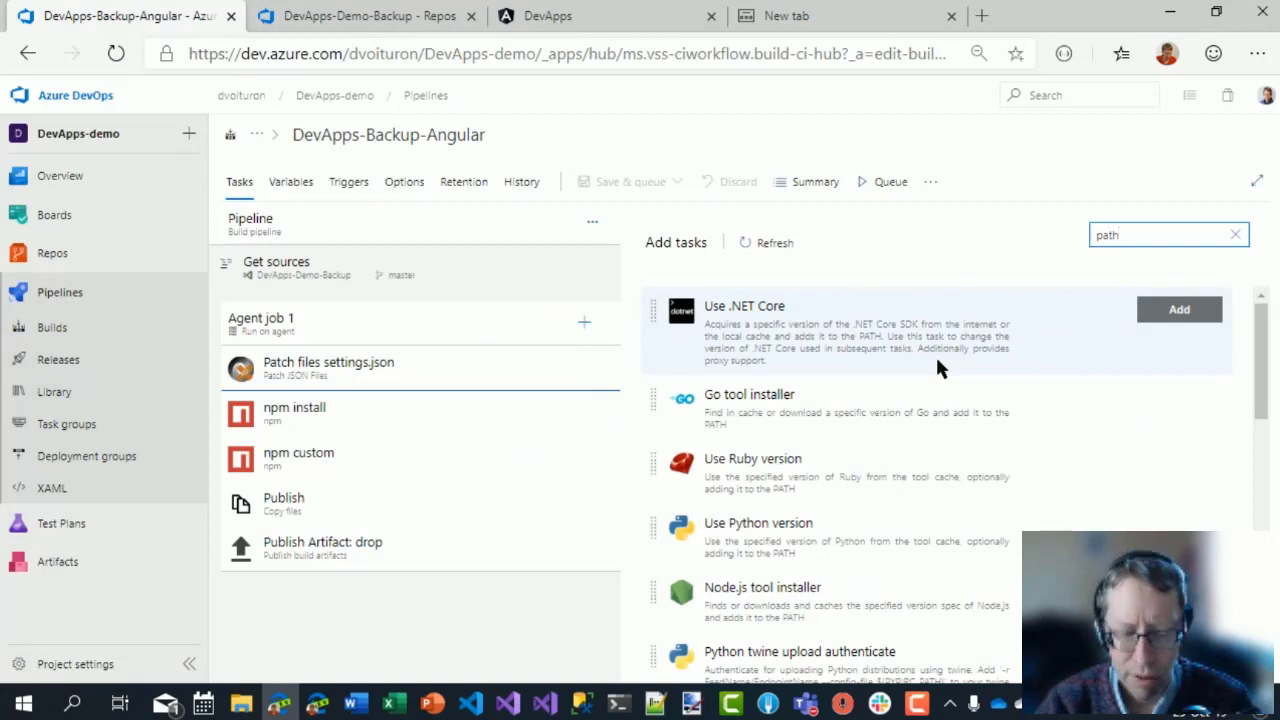
text( fi)
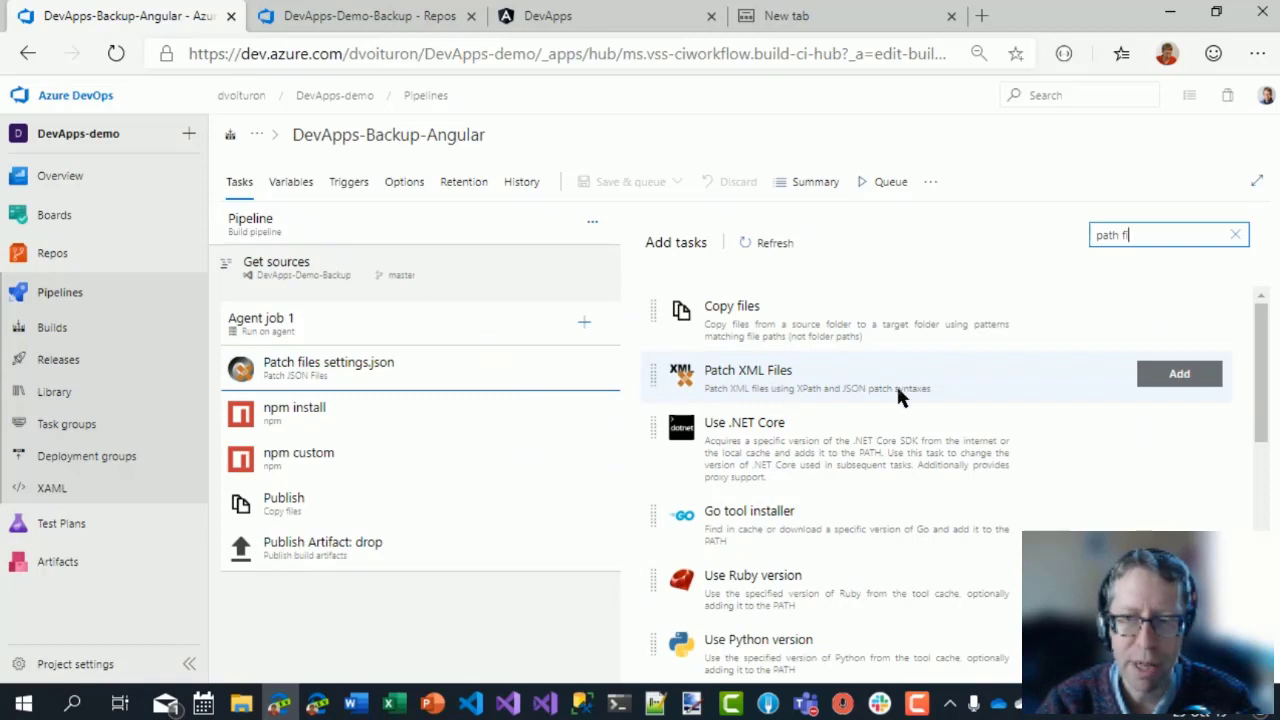
Return to the Patch files settings.json task and review its patch operator and the JSON output and error options.
click(334, 371)
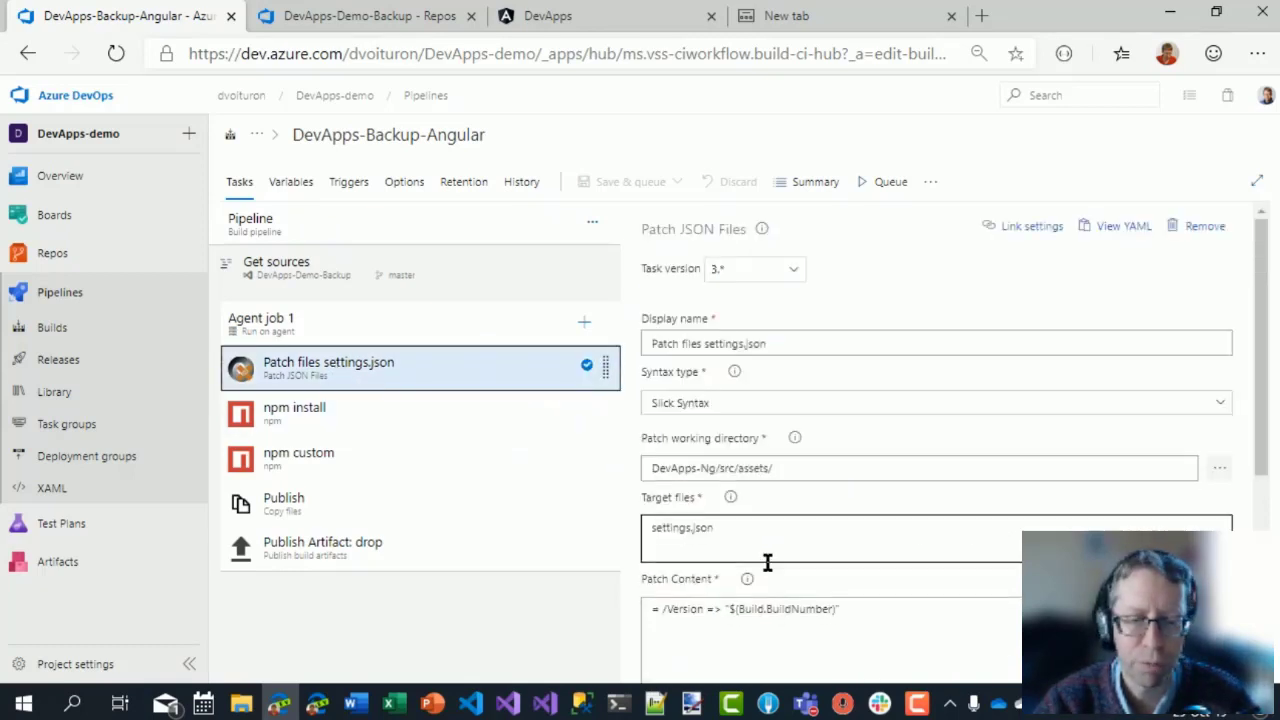
click(657, 614)
double_click(656, 611)
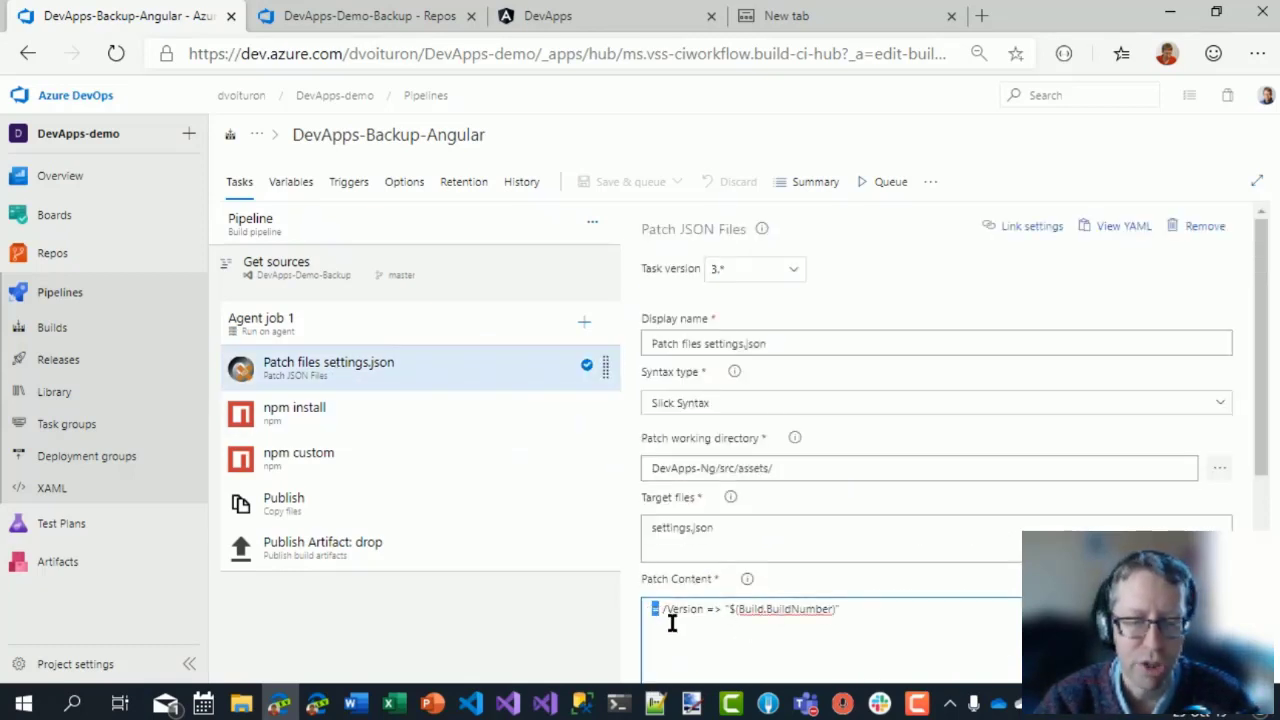
click(690, 622)
scroll(855, 612, down, 1)
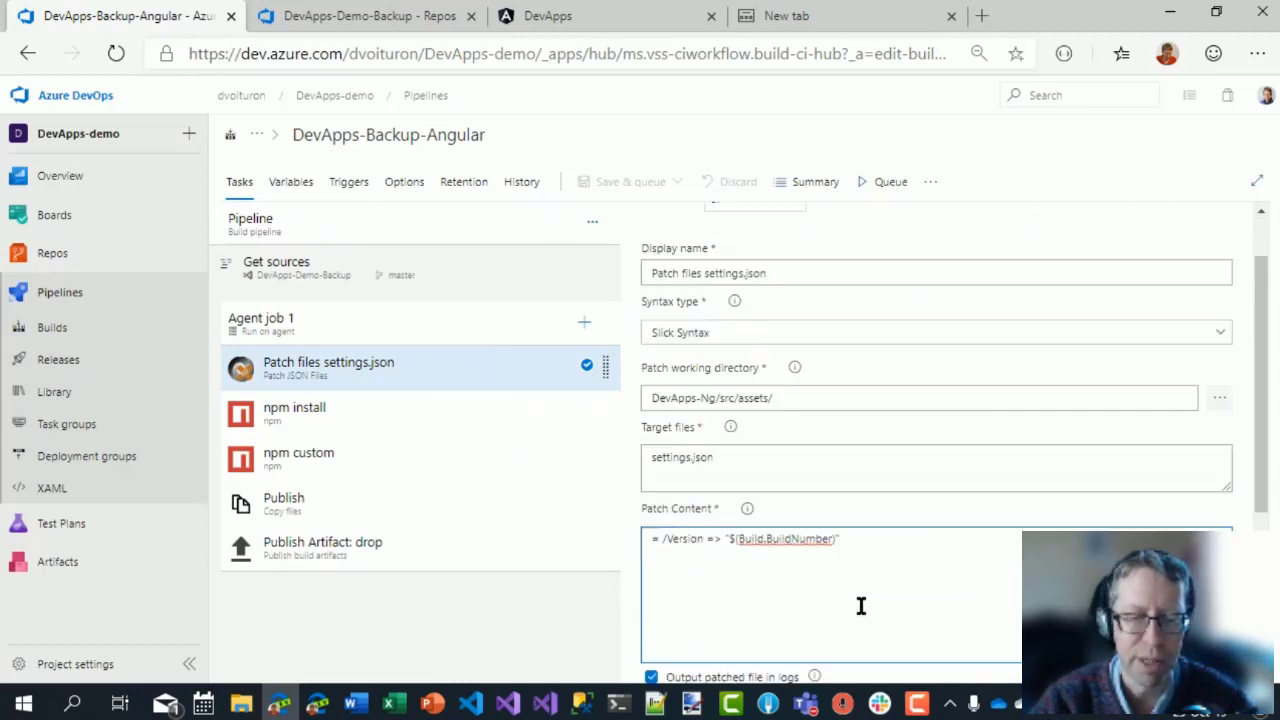
scroll(860, 606, down, 1)
scroll(886, 610, down, 1)
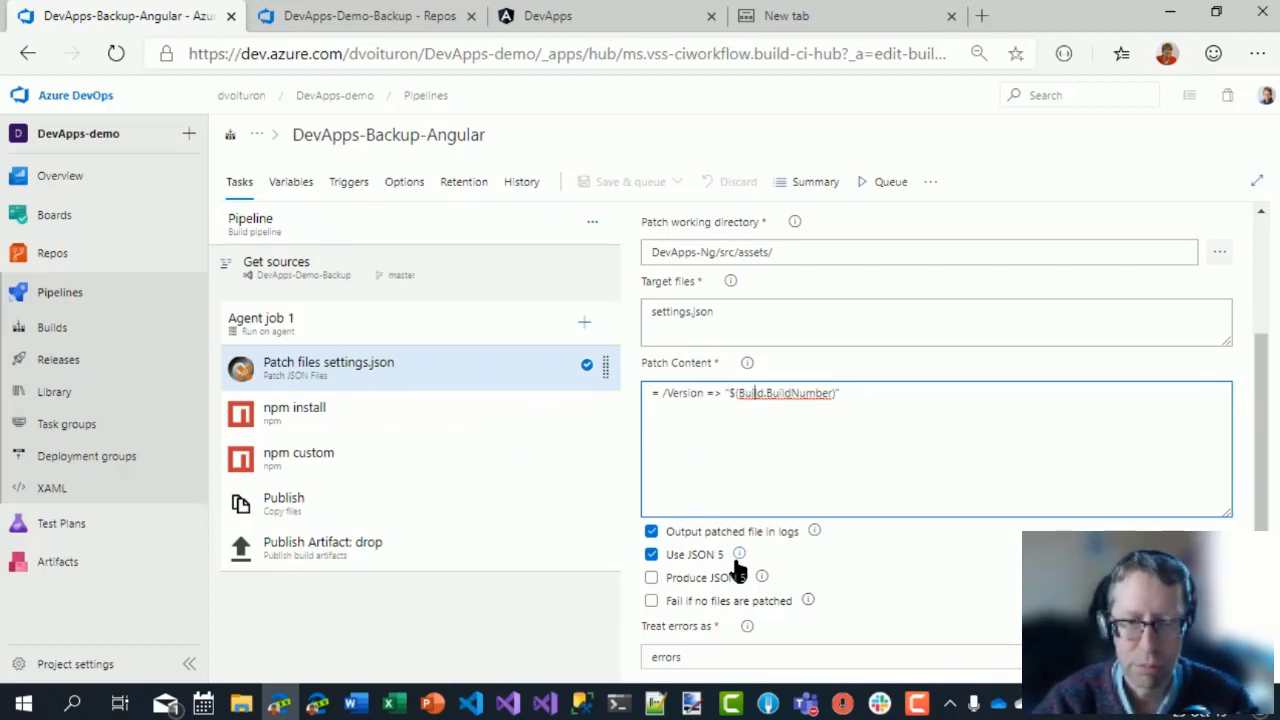
Try out a // comment line above the Version rule in the patch content and remove it again.
key(ctrl+Left)
key(ctrl+Left)
key(ctrl+Left)
key(ctrl+Left)
key(Return)
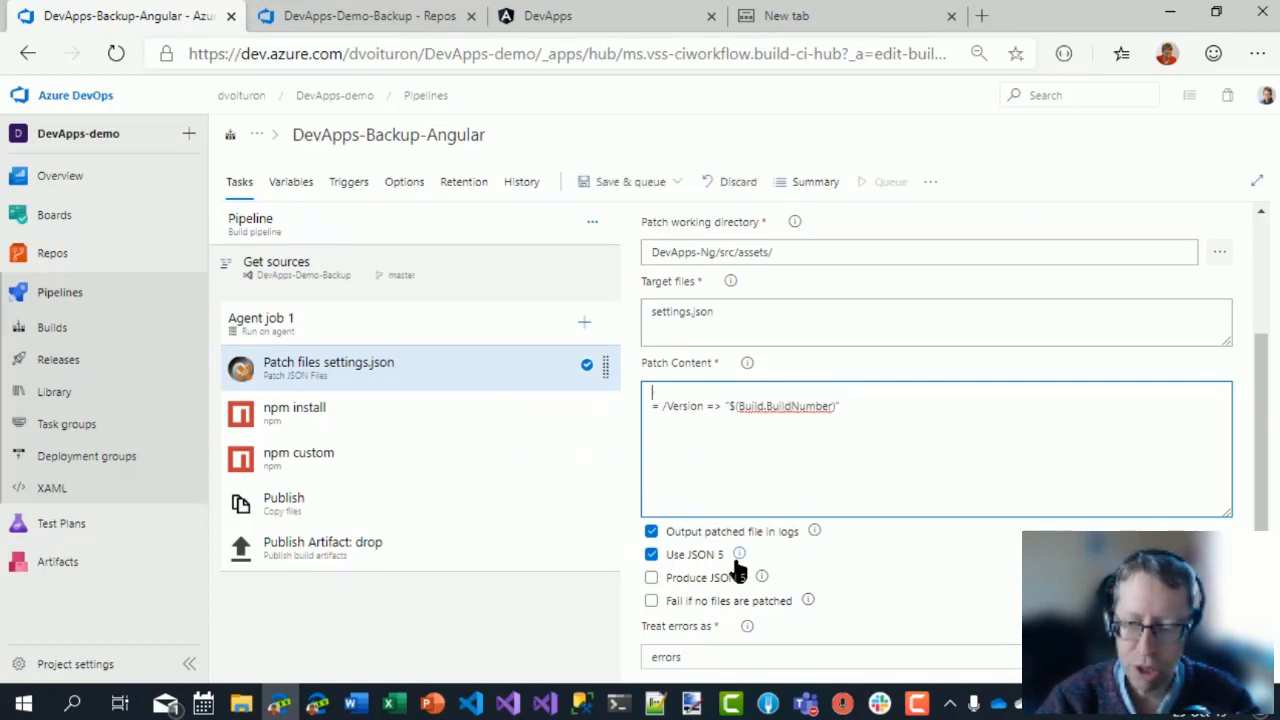
text(// )
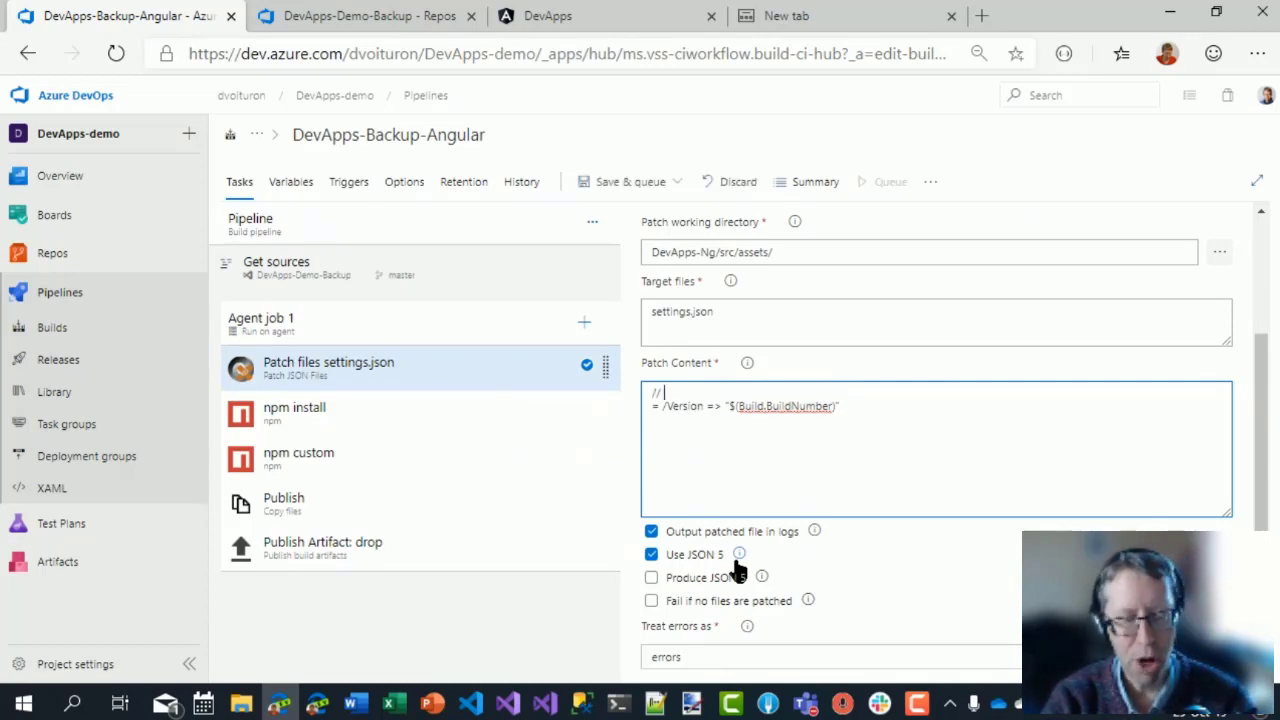
text(sjdksjqdkso)
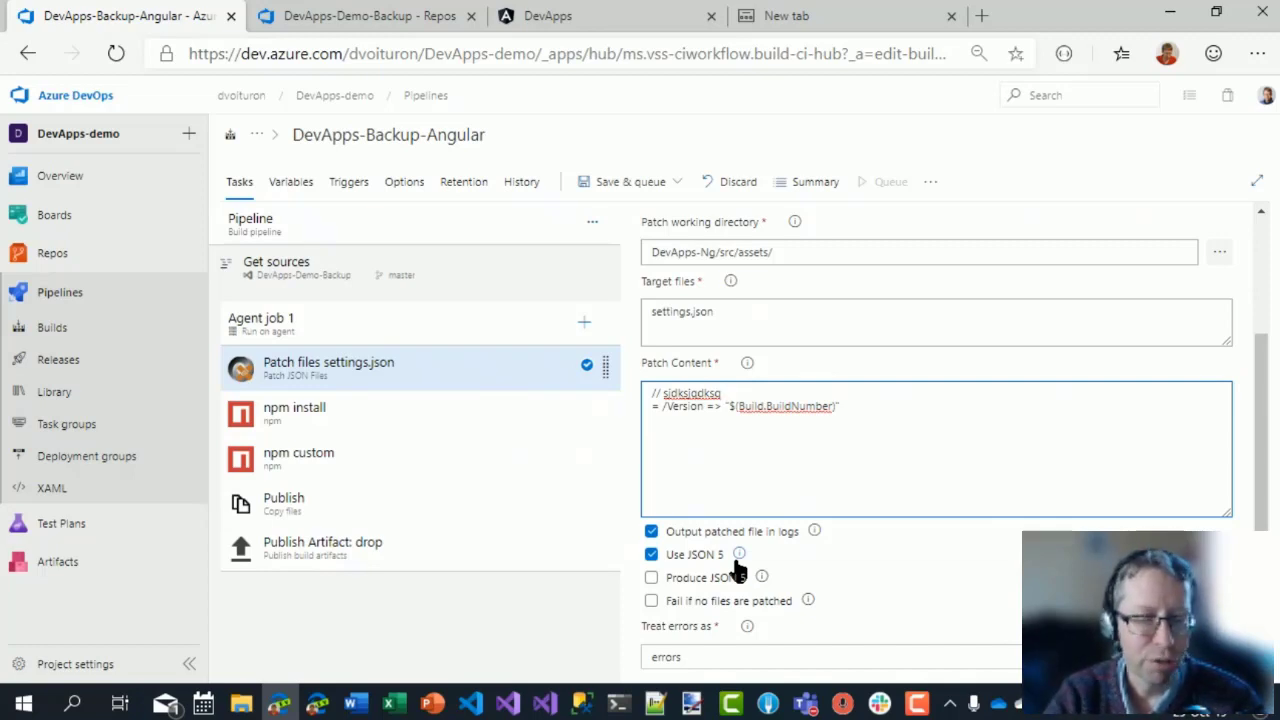
key(BackSpace)
key(BackSpace)
key(BackSpace)
key(BackSpace)
key(BackSpace)
key(BackSpace)
key(BackSpace)
key(BackSpace)
key(BackSpace)
key(BackSpace)
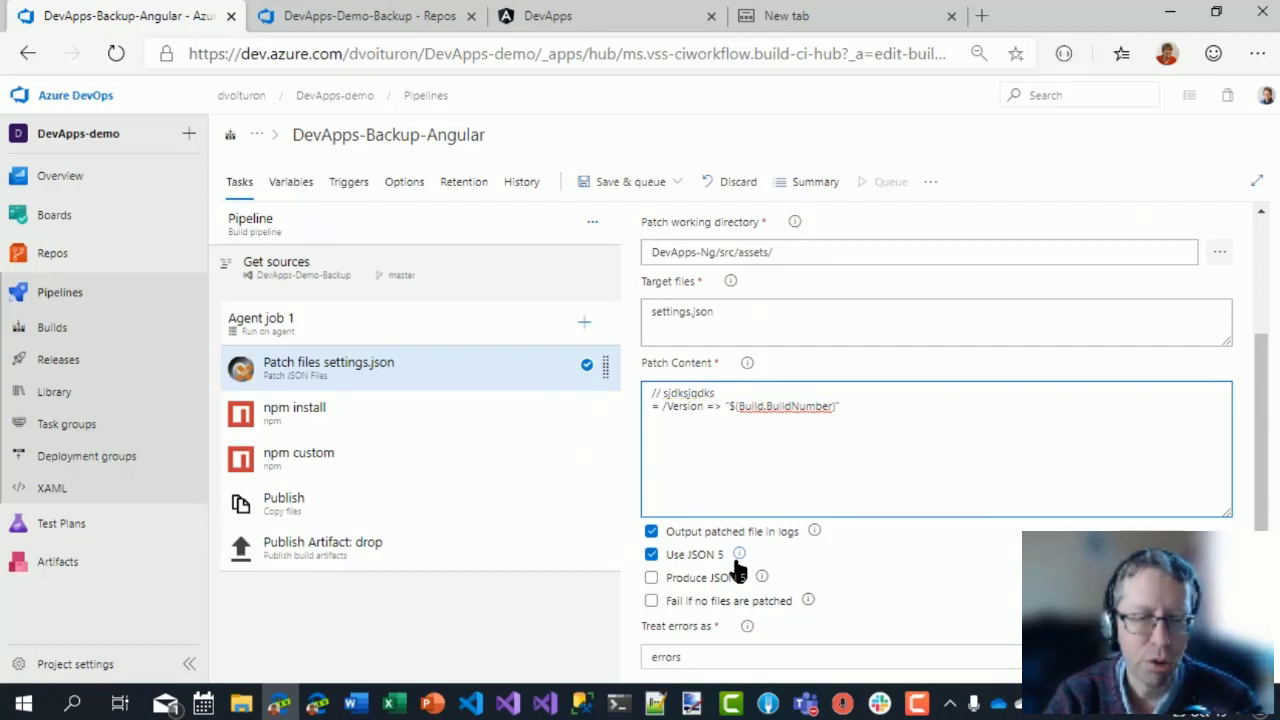
key(Delete)
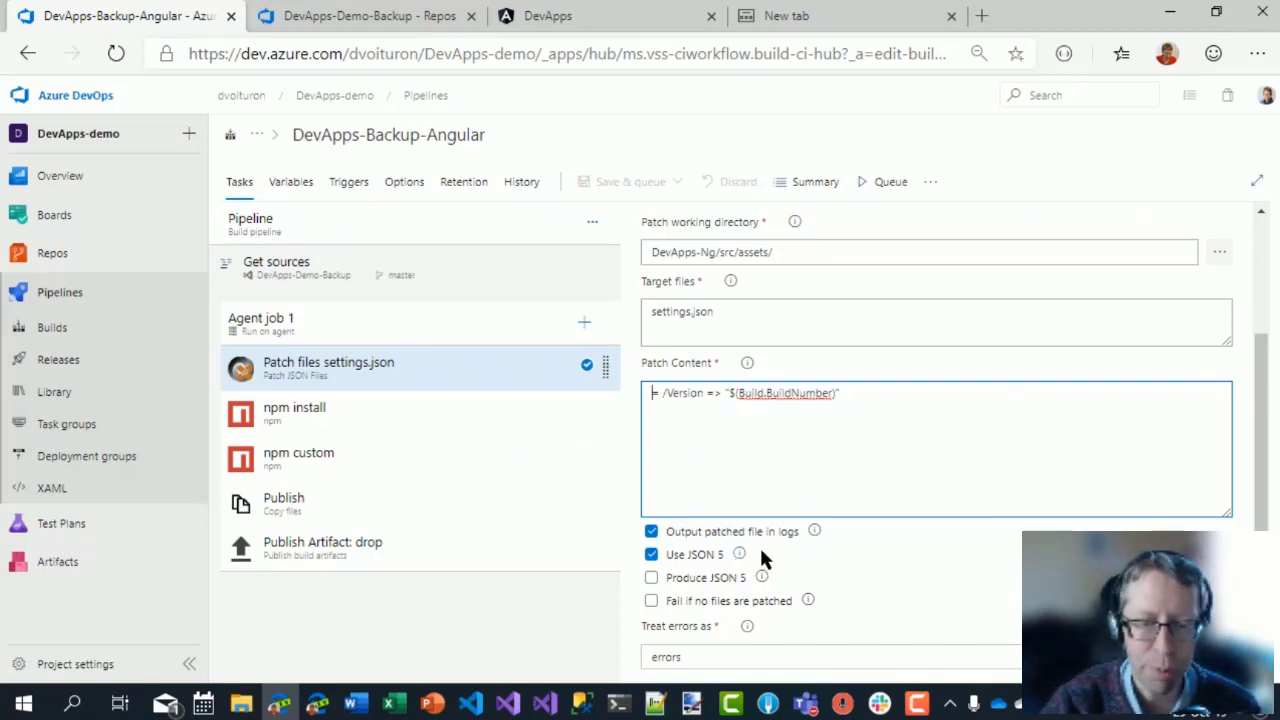
click(764, 447)
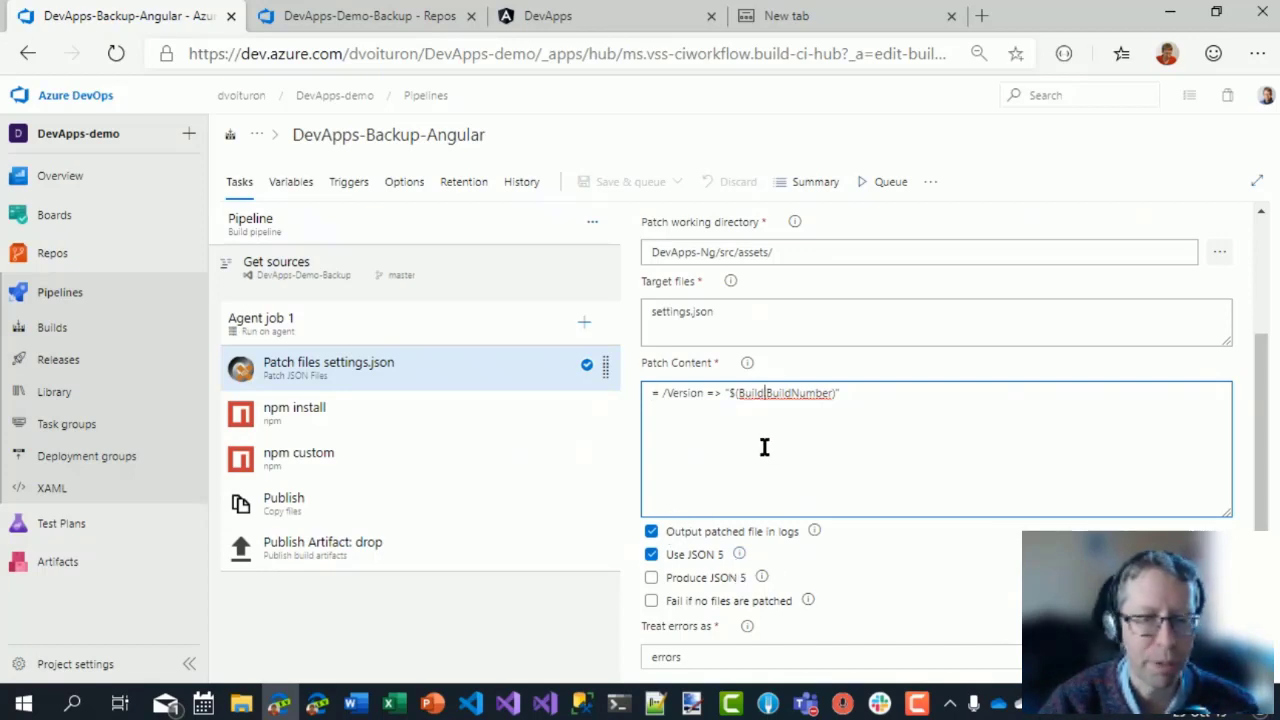
text(.)
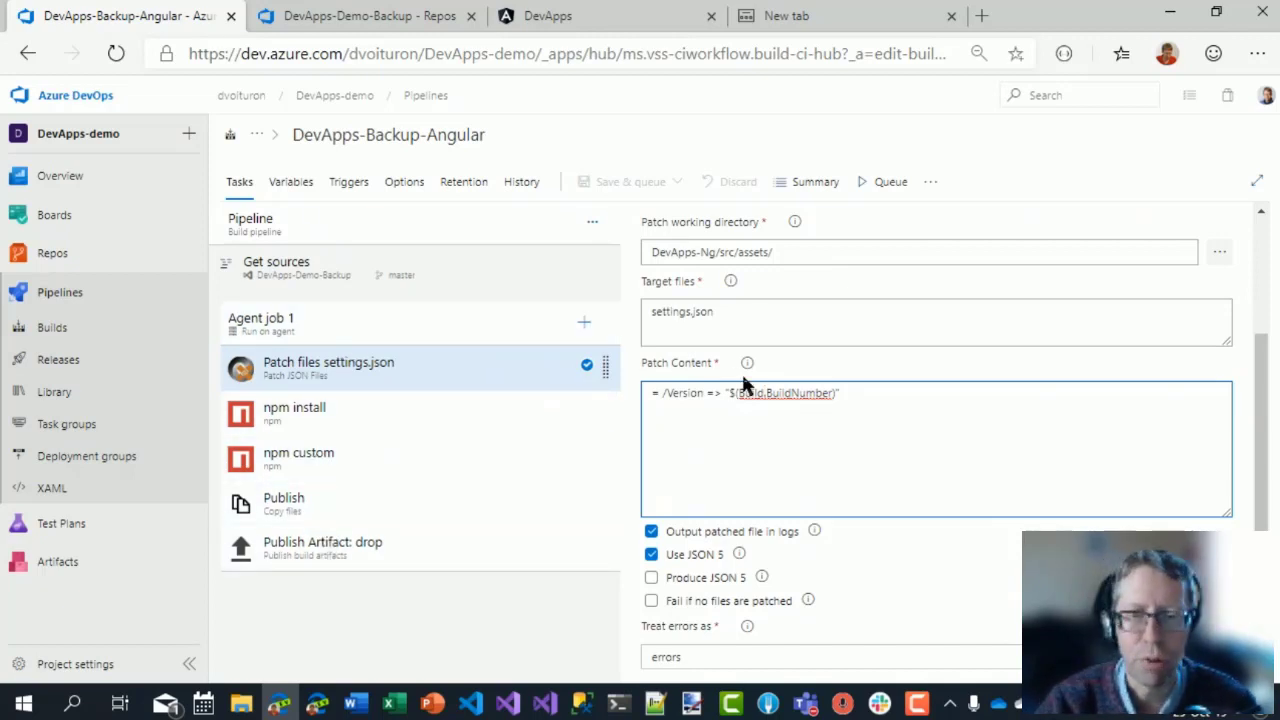
Queue a run of the pipeline on the master branch with the MinorVersion variable set to 3.
click(885, 185)
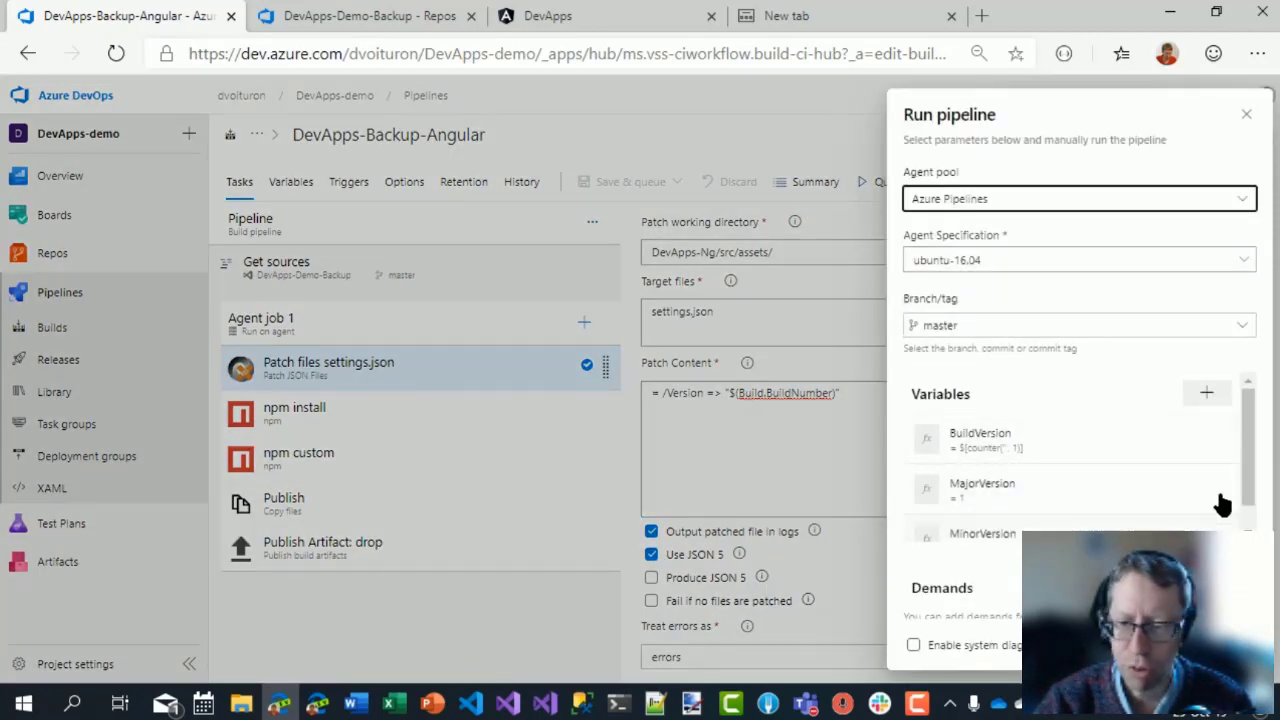
scroll(1222, 505, down, 1)
click(998, 516)
double_click(918, 231)
text(3)
click(1226, 645)
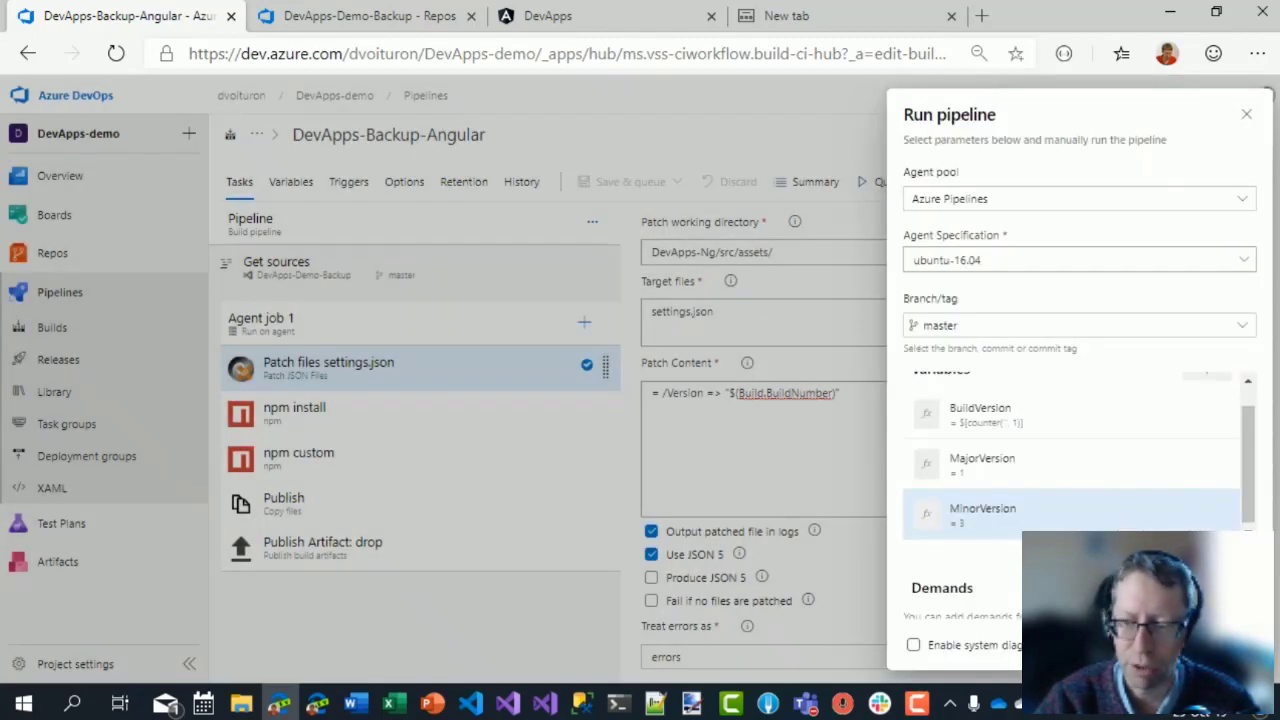
click(1226, 645)
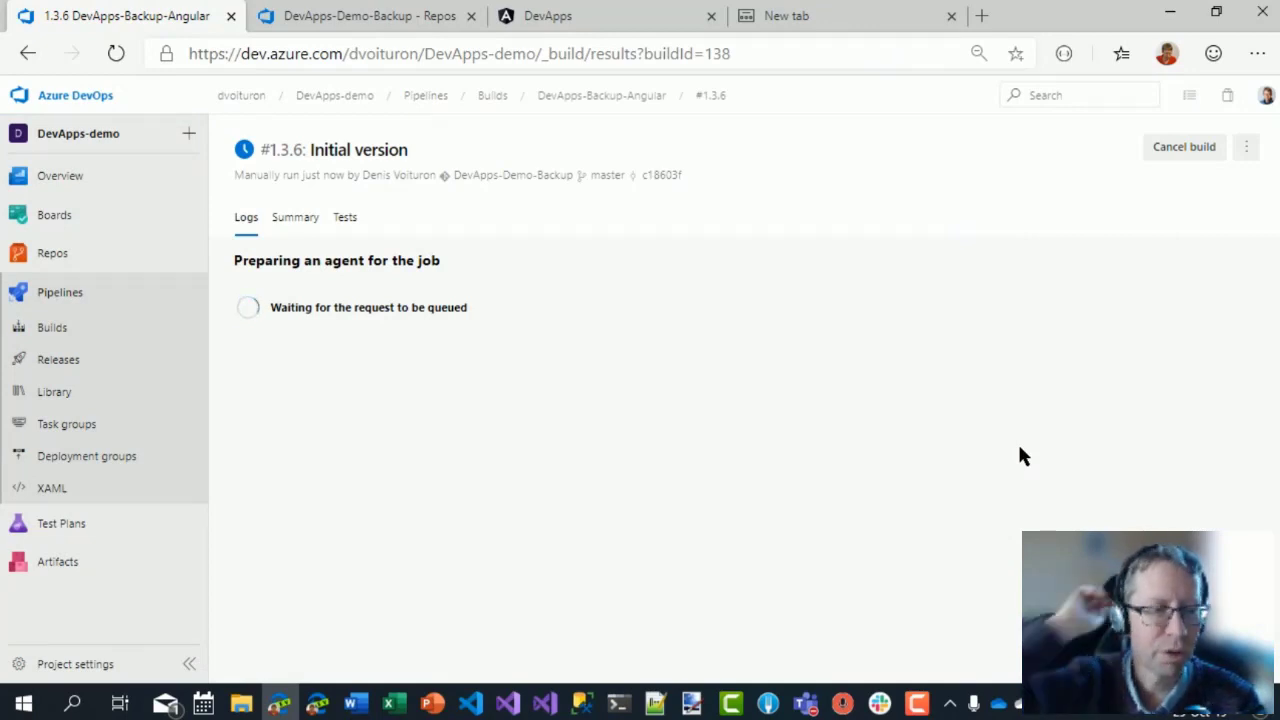
Open build 1.2.5 from the build history and examine the ng build command in its npm custom log.
click(95, 332)
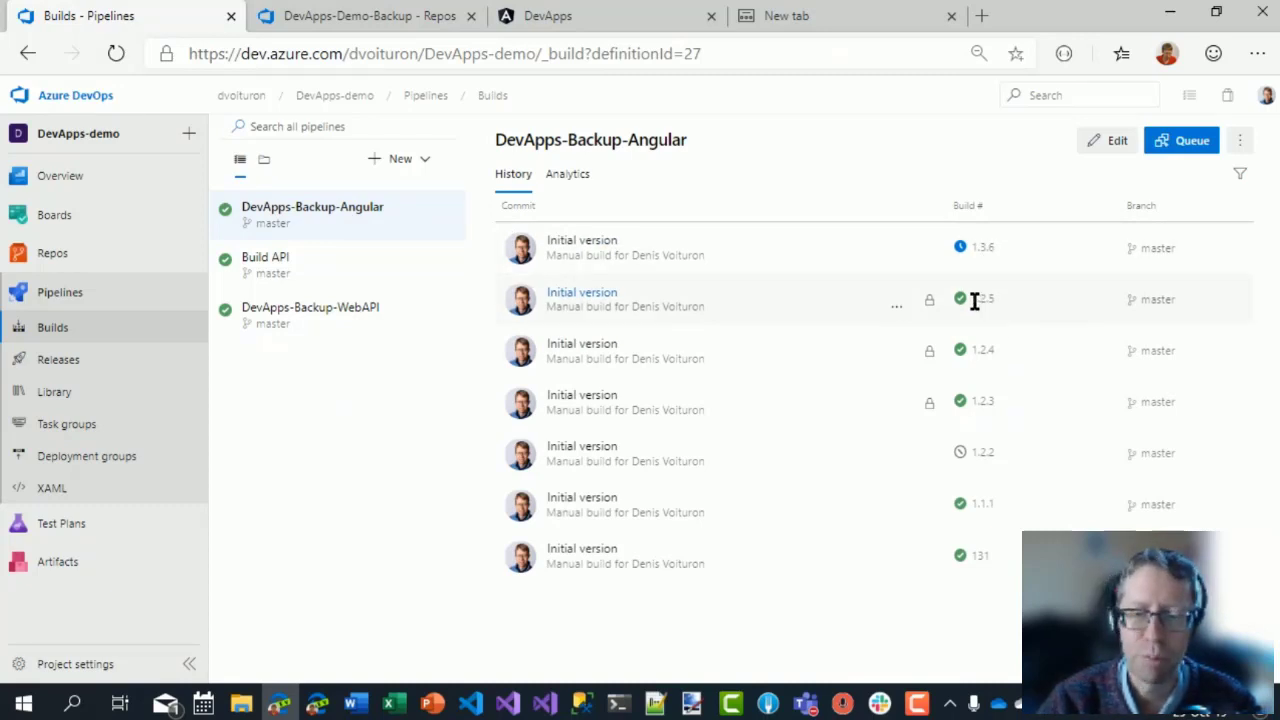
drag(988, 300, 993, 300)
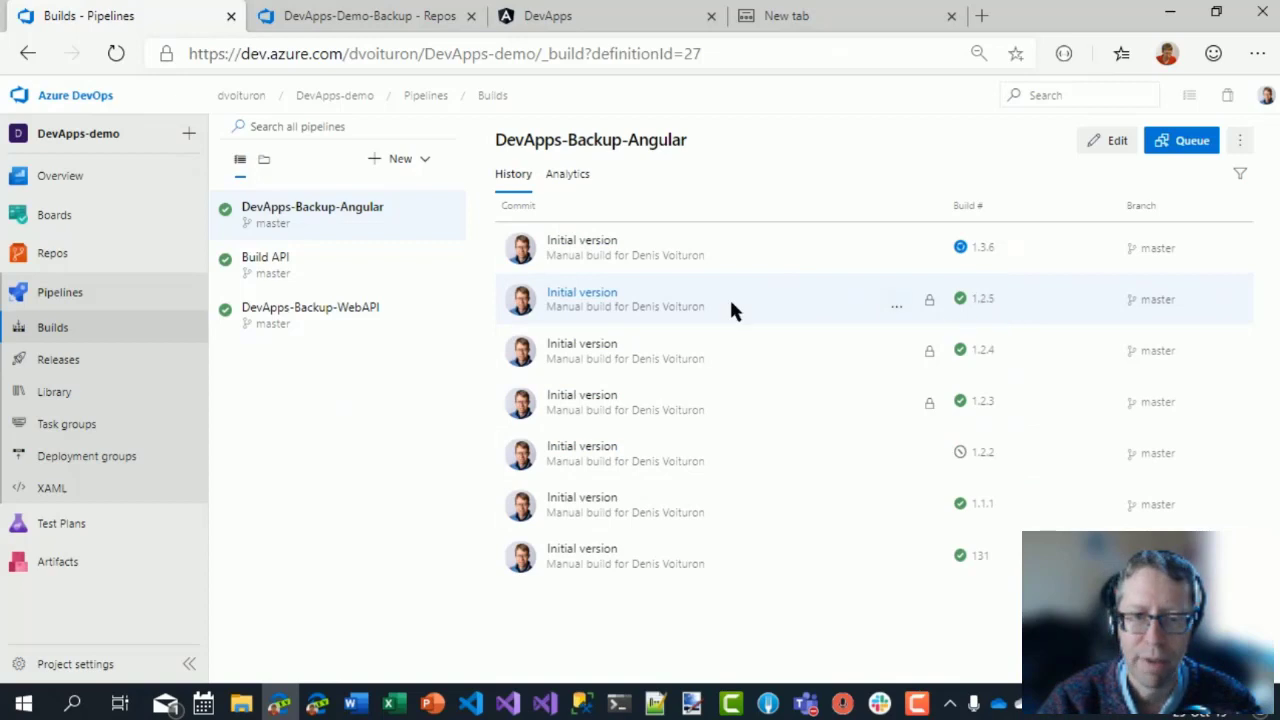
click(586, 296)
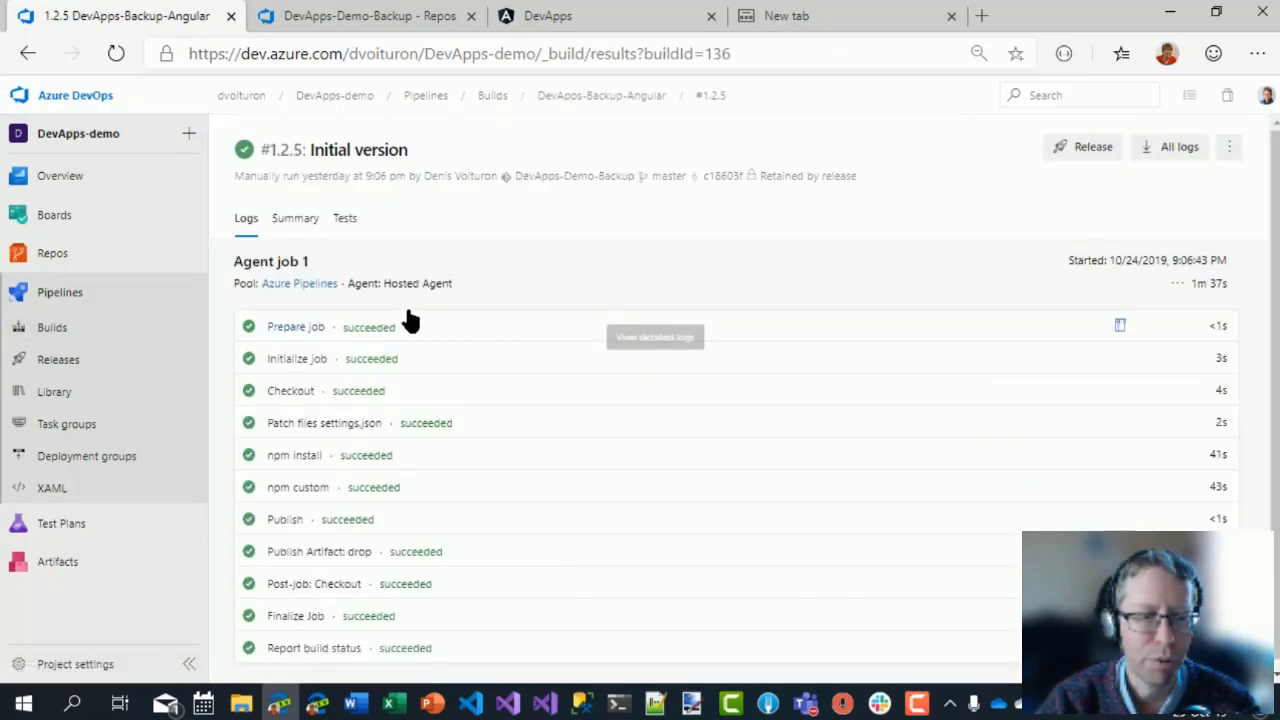
click(300, 488)
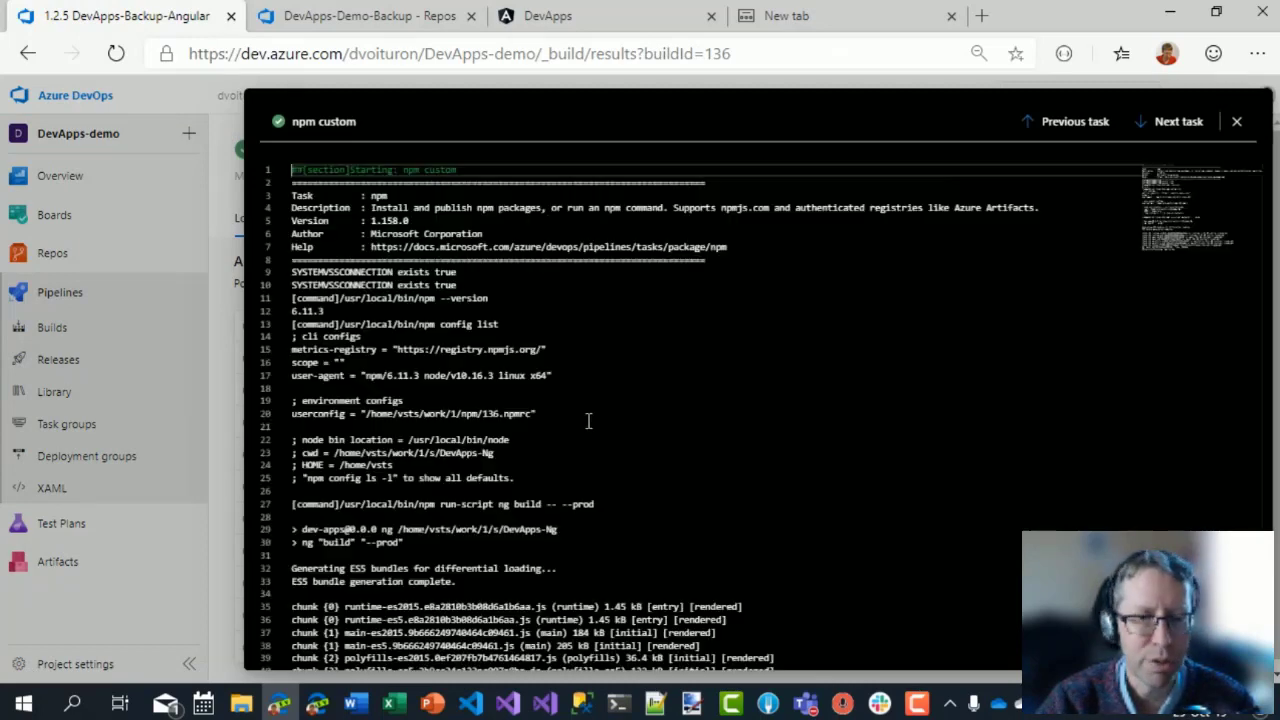
scroll(708, 409, down, 1)
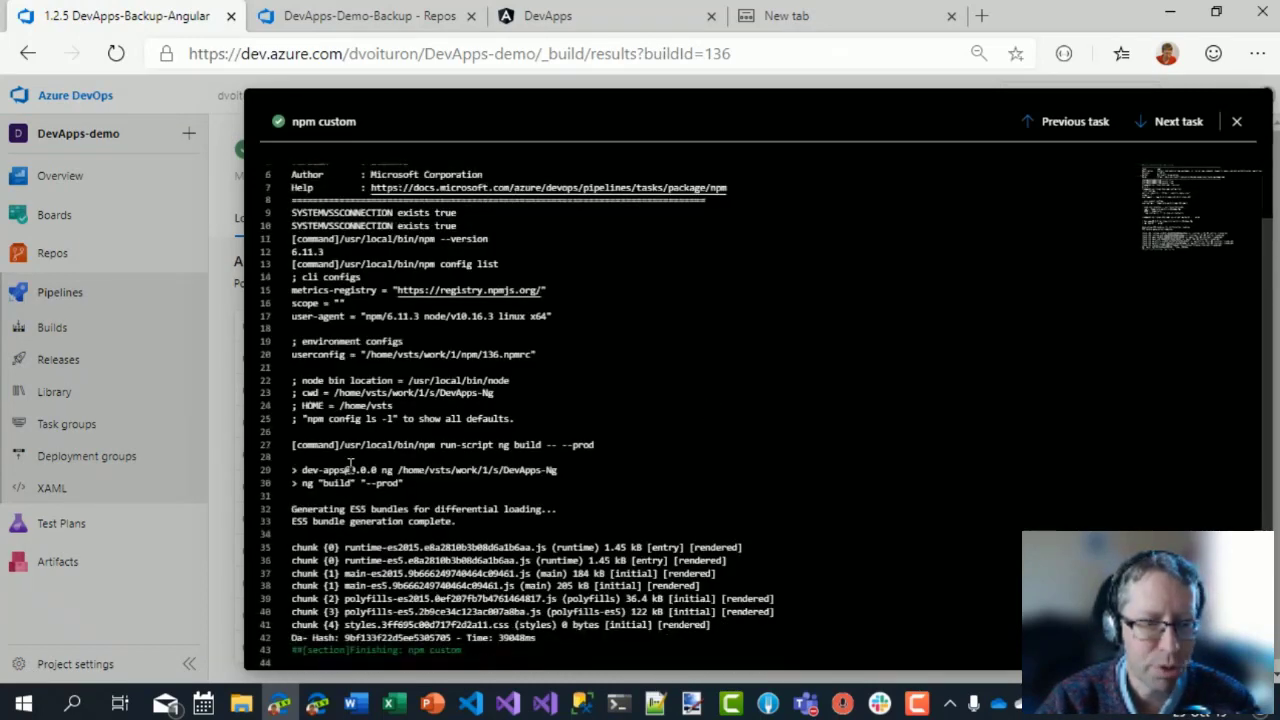
drag(299, 483, 410, 483)
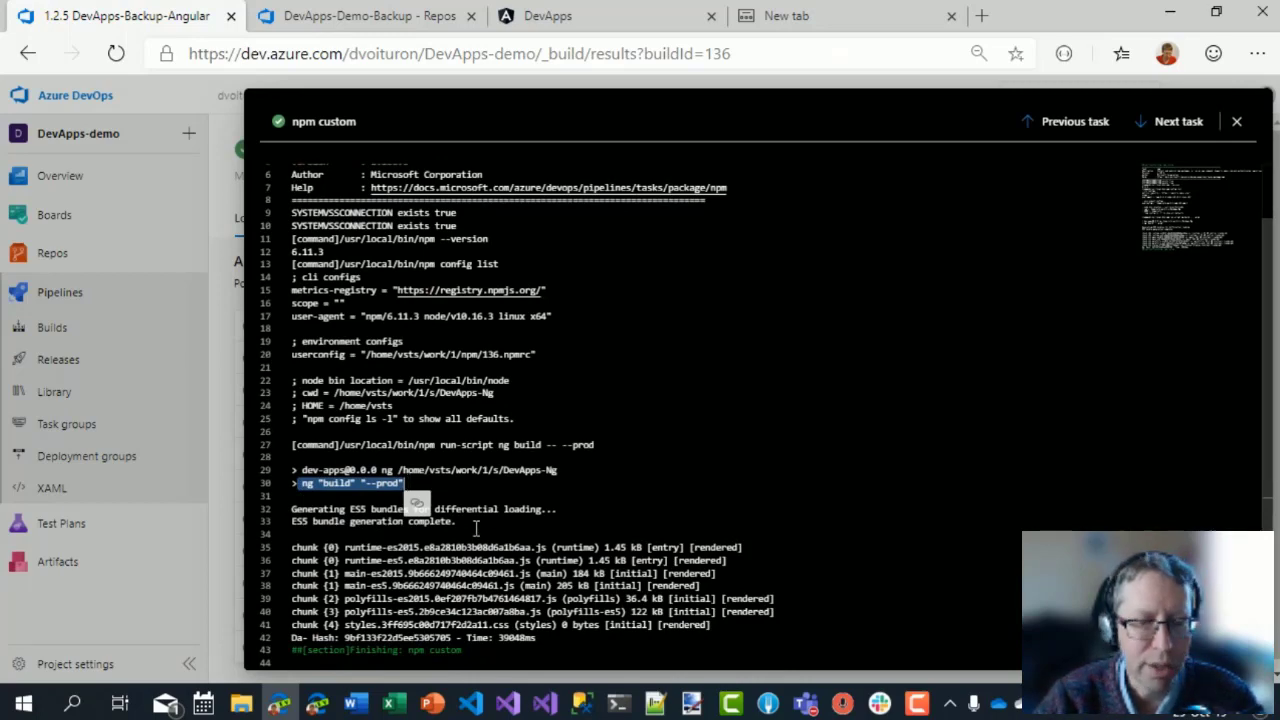
key(Escape)
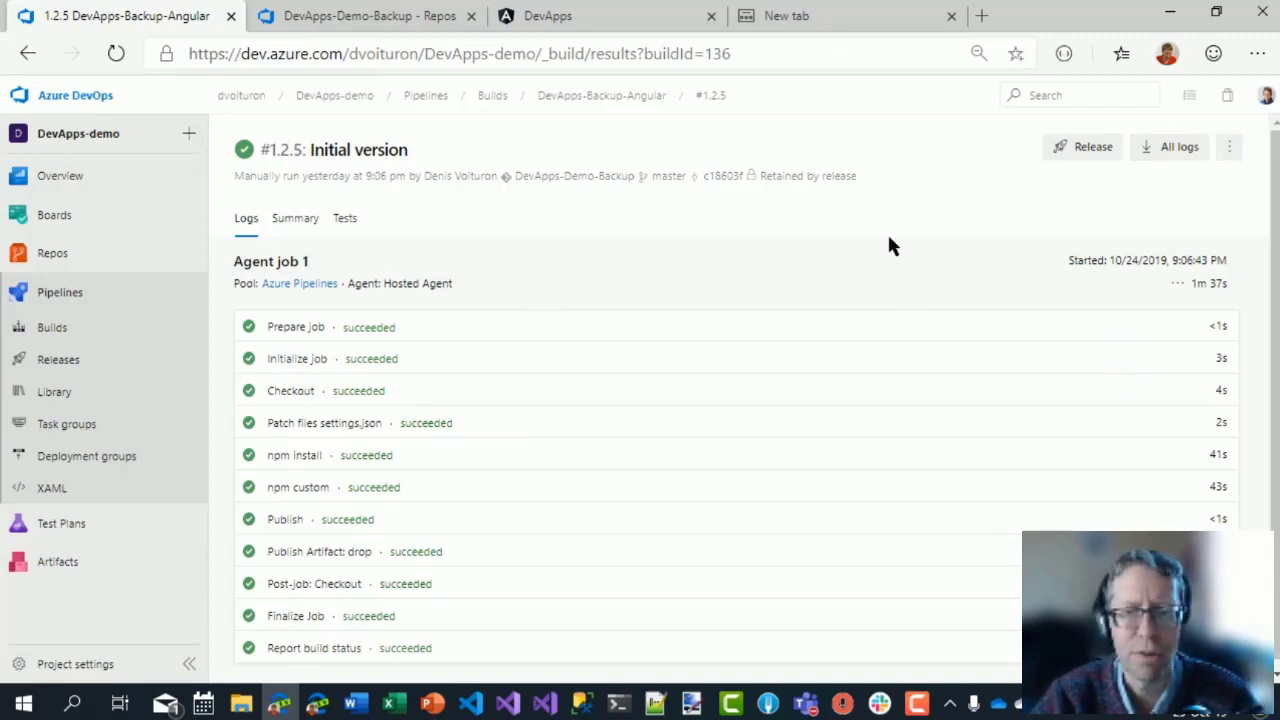
Check the additional actions available on builds 1.2.5 and 1.2.4, and return to the build history.
click(1229, 148)
click(1048, 198)
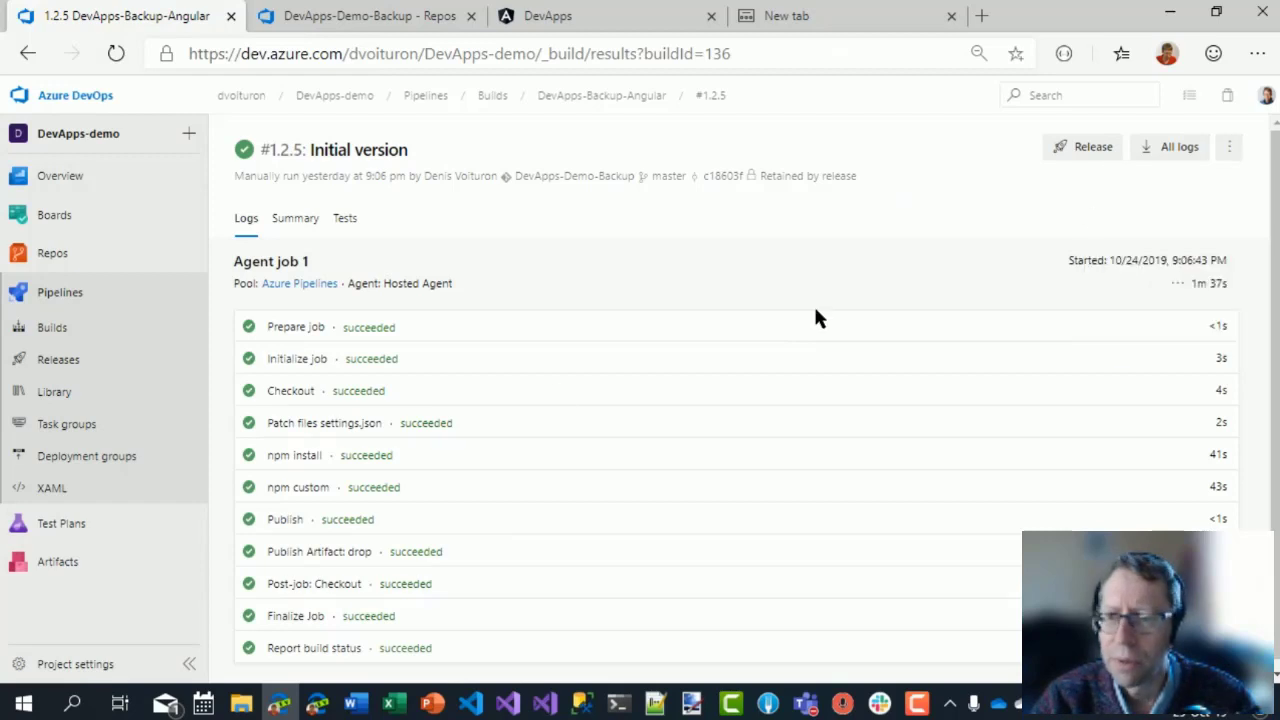
scroll(305, 390, down, 1)
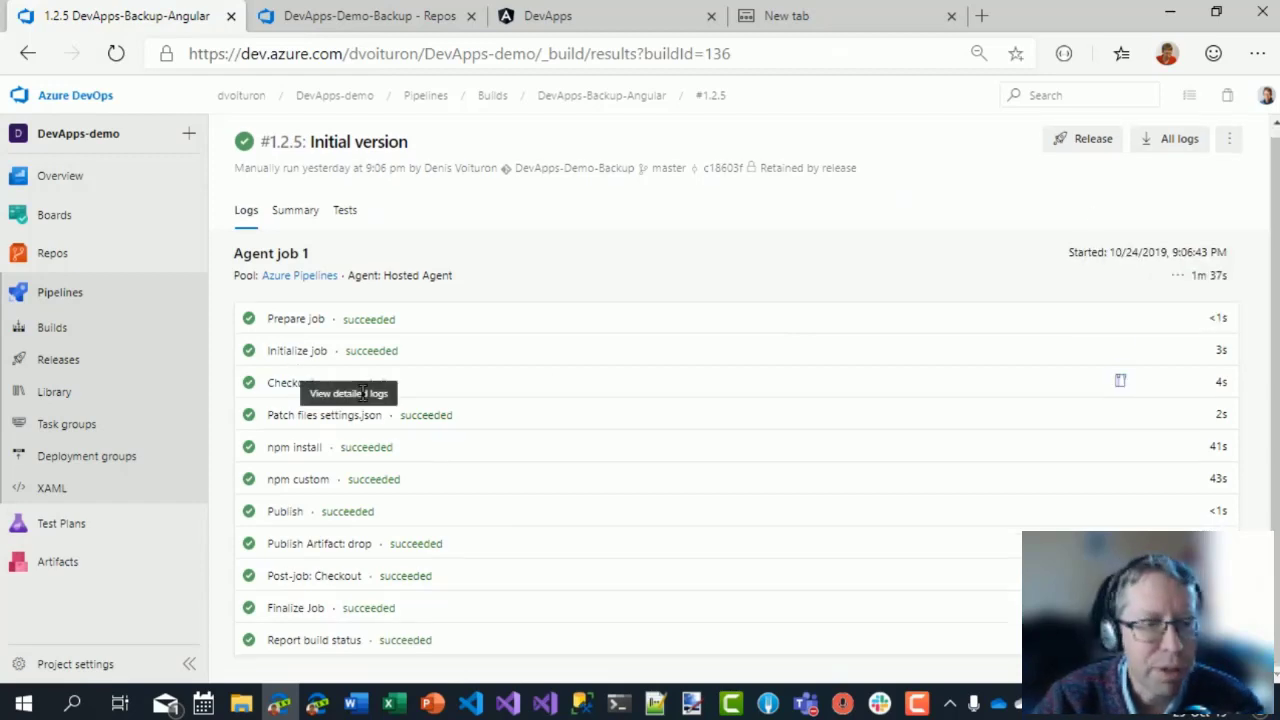
click(55, 328)
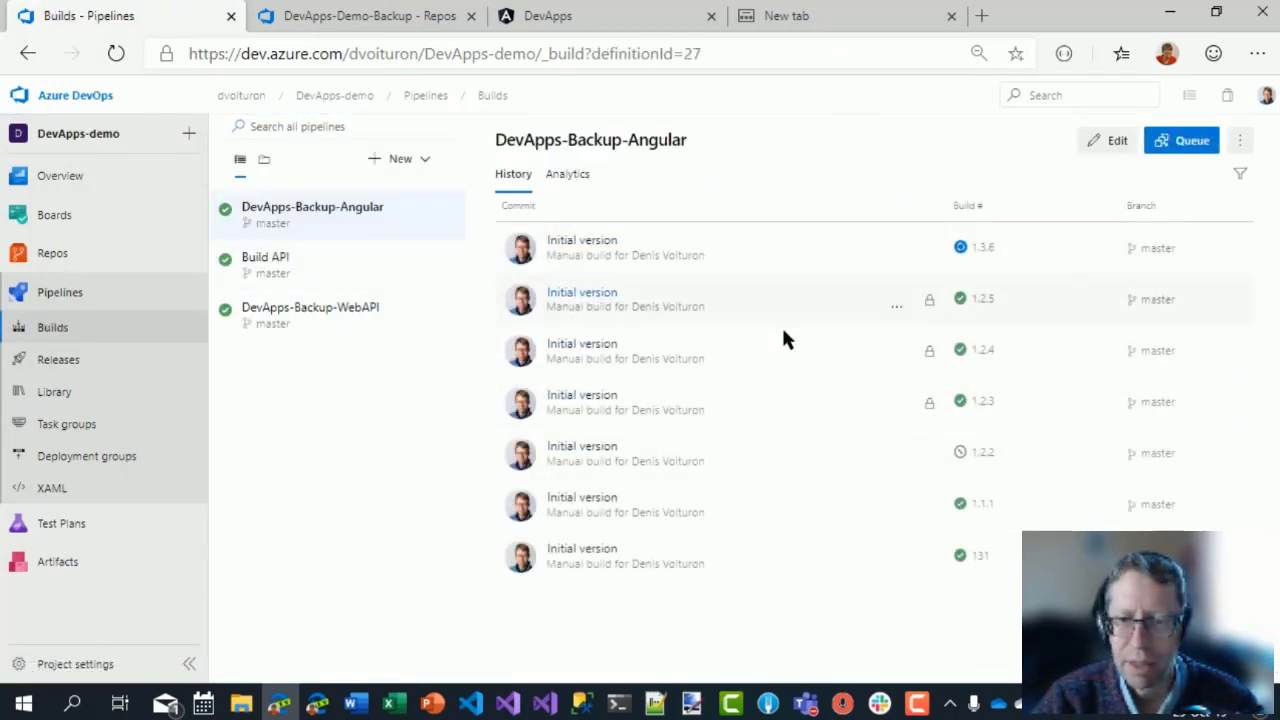
click(640, 345)
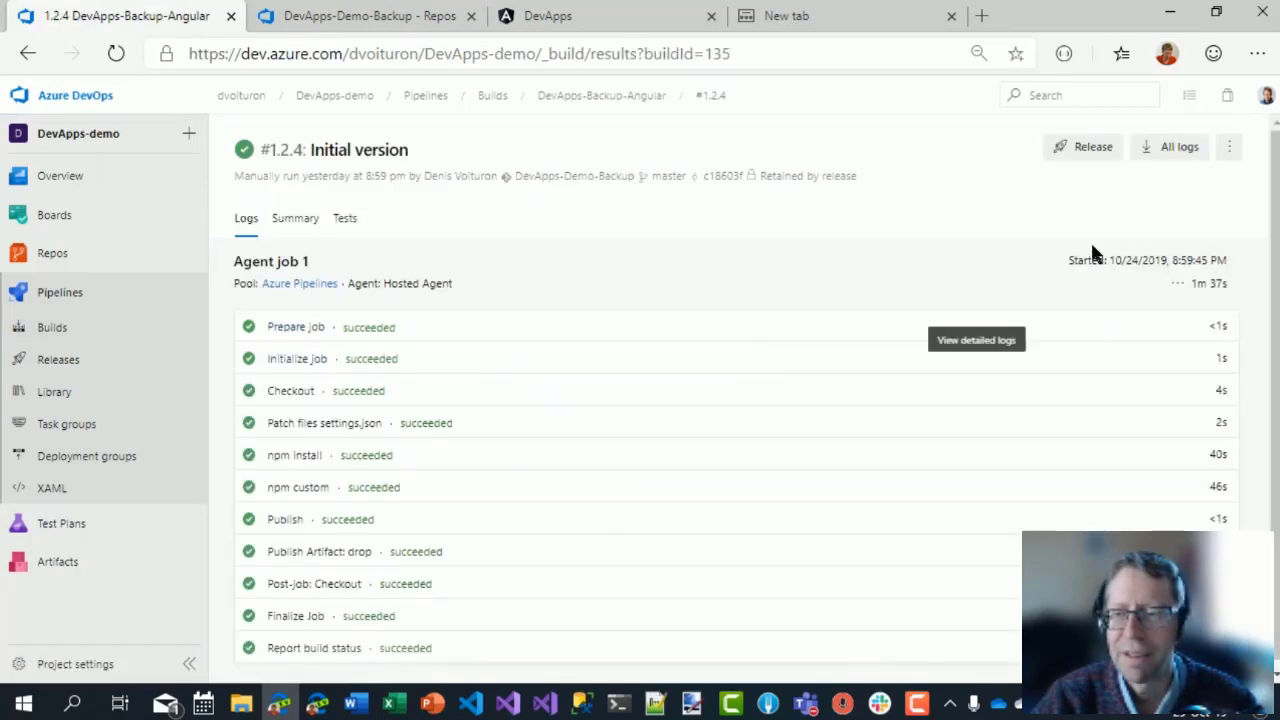
click(1228, 148)
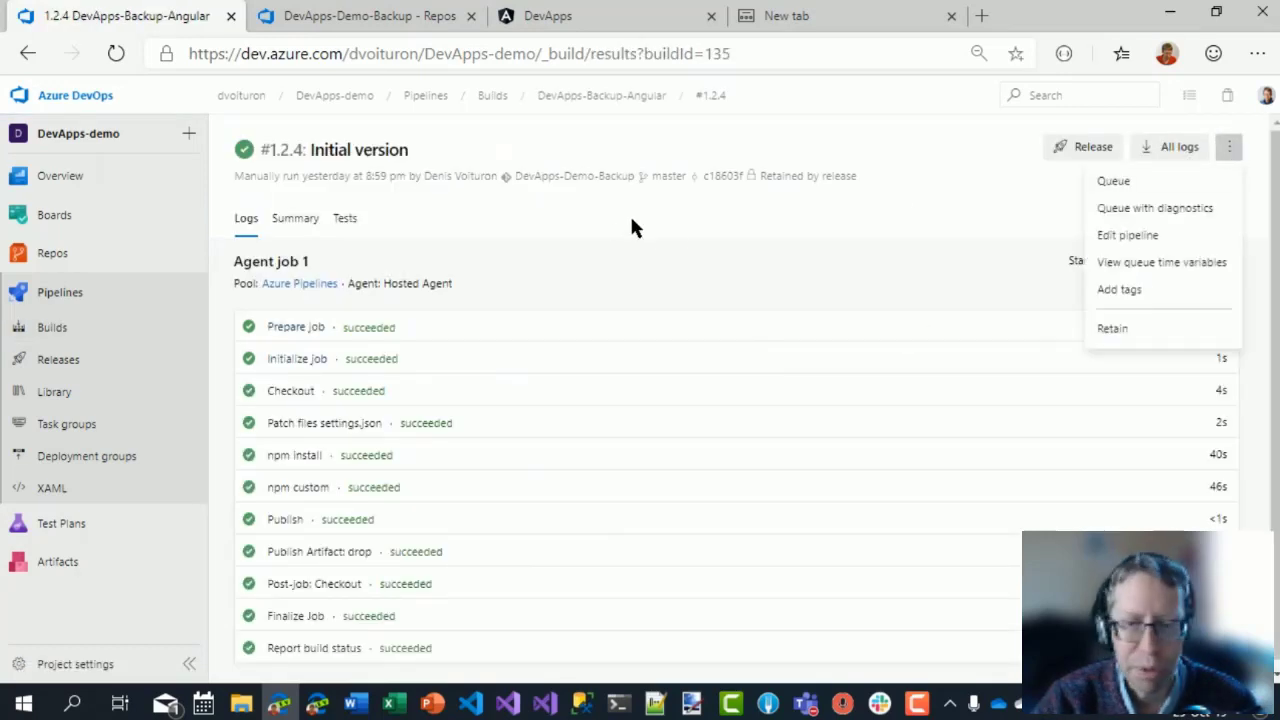
click(952, 264)
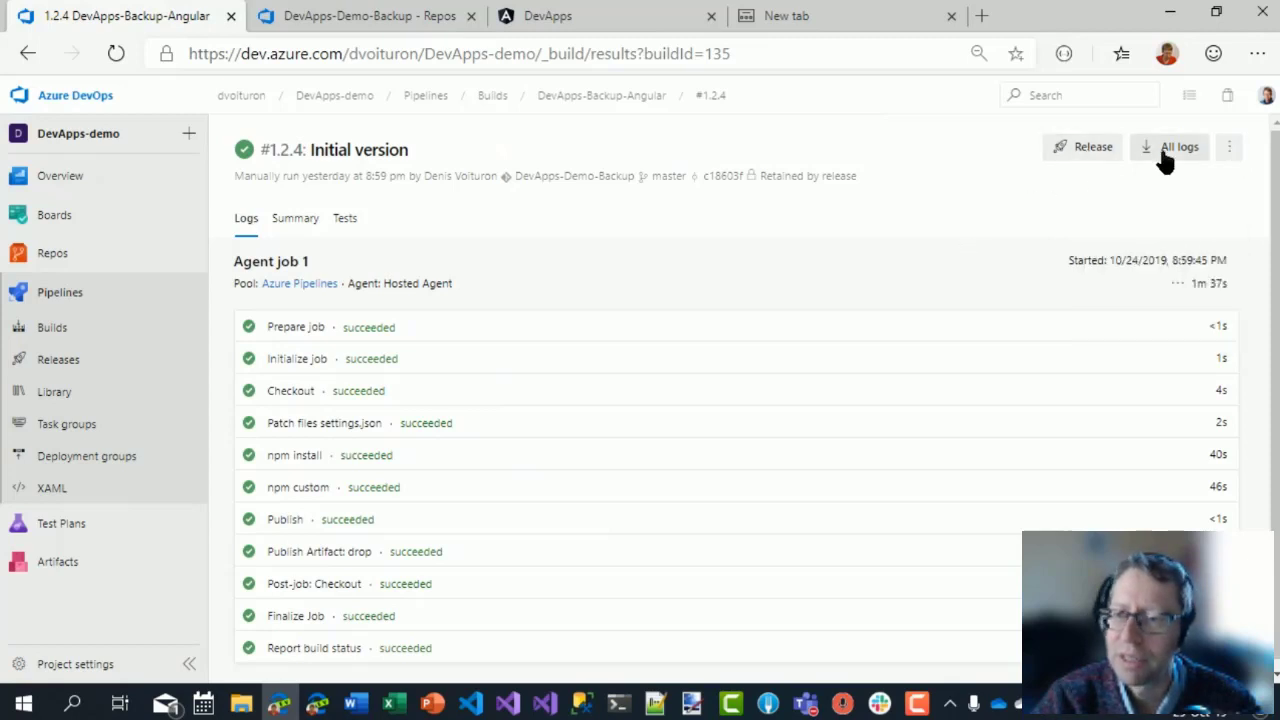
click(68, 330)
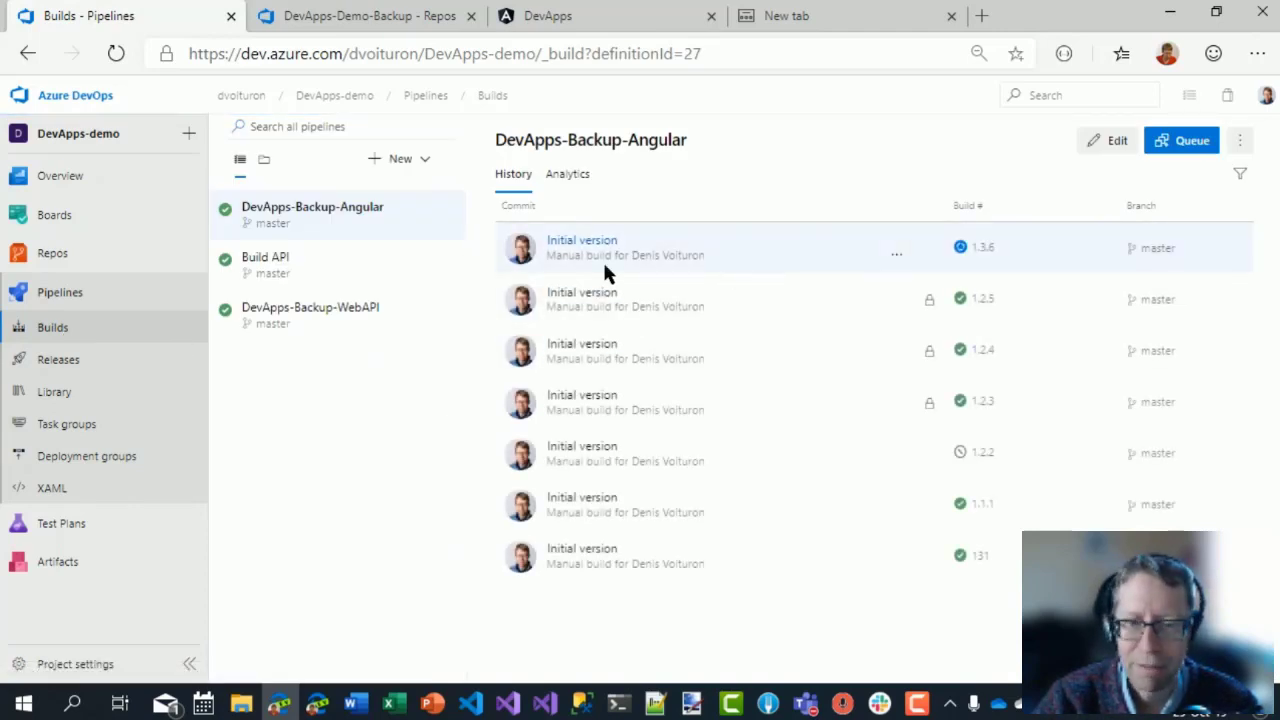
Reopen build 1.2.5 and read the log of its Publish Artifact: drop task.
click(590, 293)
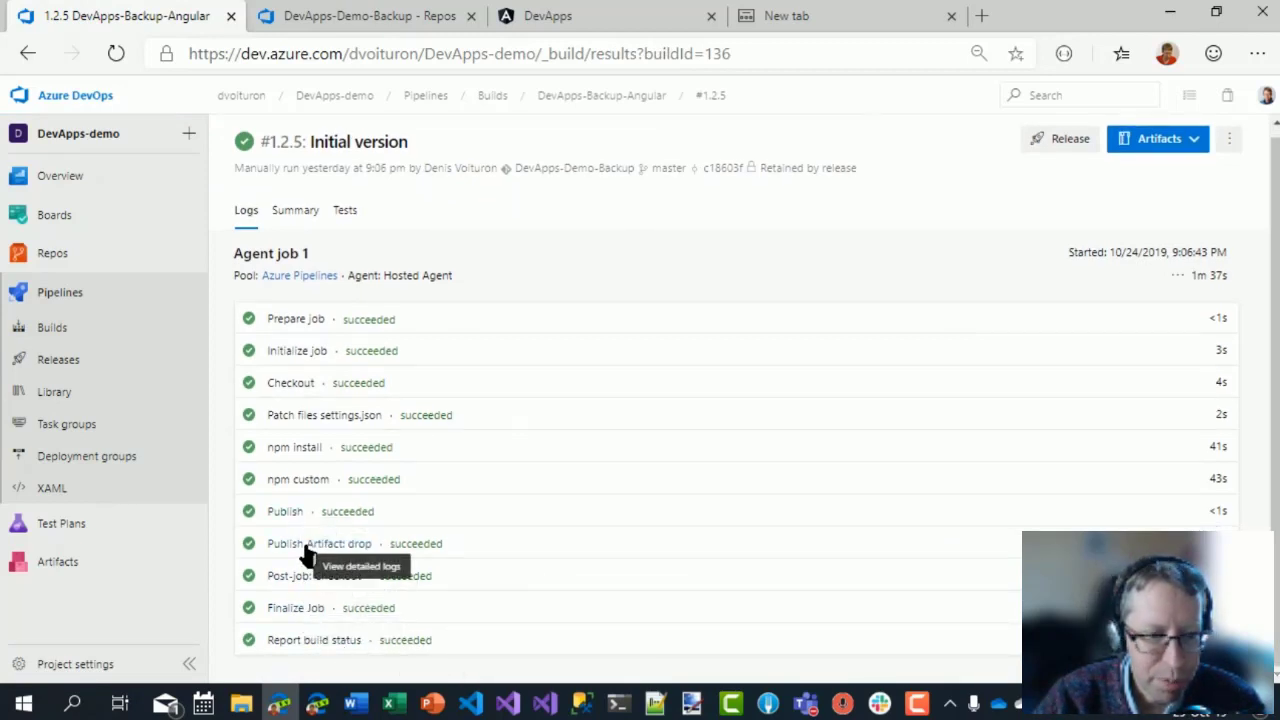
click(340, 546)
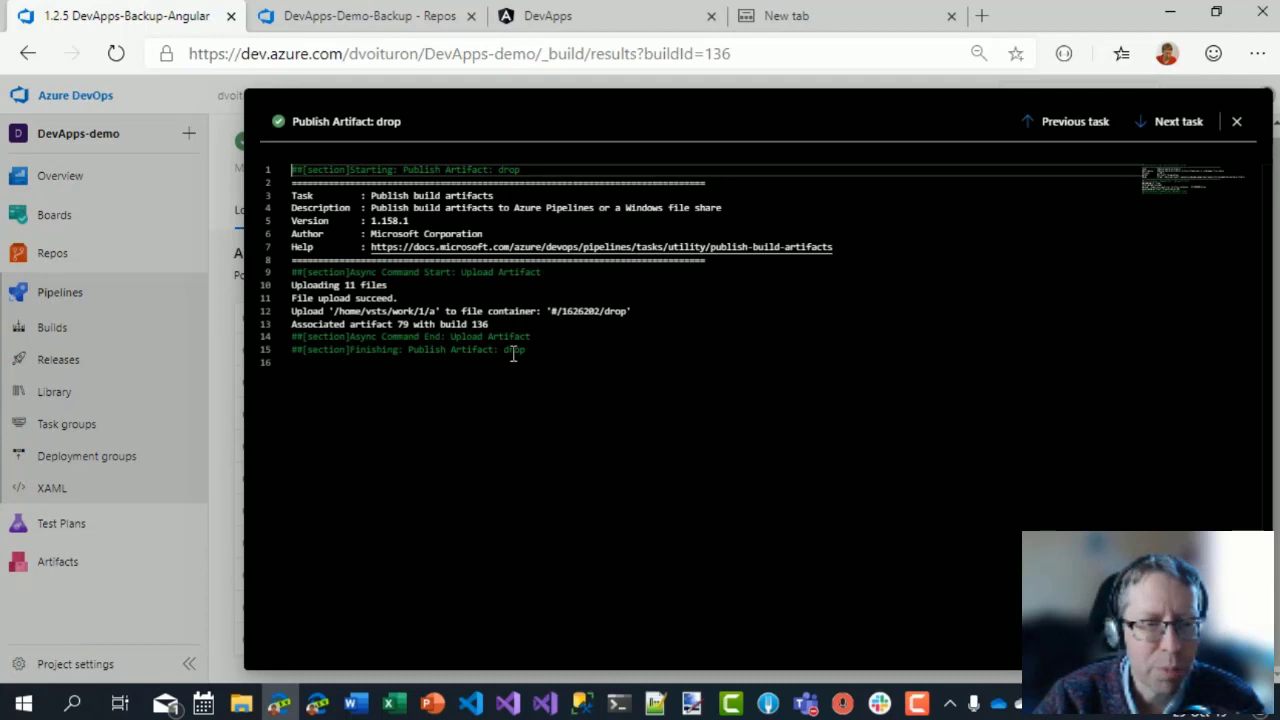
key(Escape)
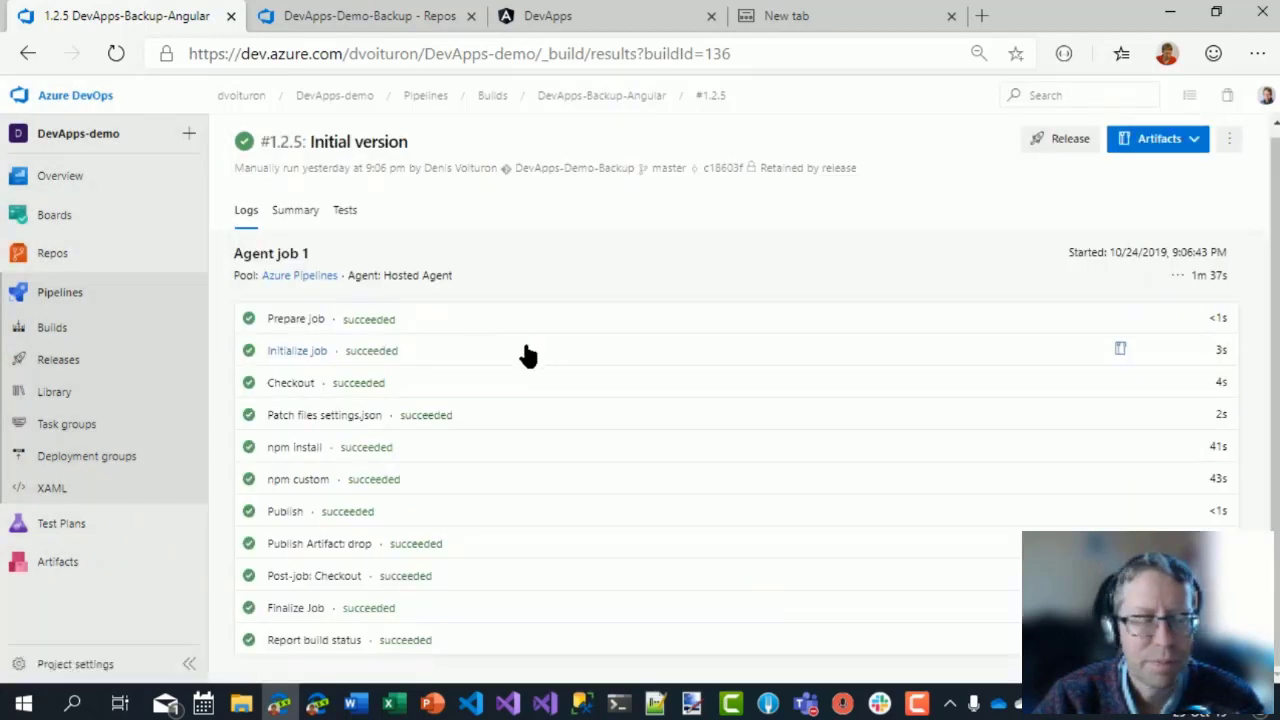
Browse the drop artifact of build 1.2.5 down to the contents of the DevApps/assets folder.
click(1195, 147)
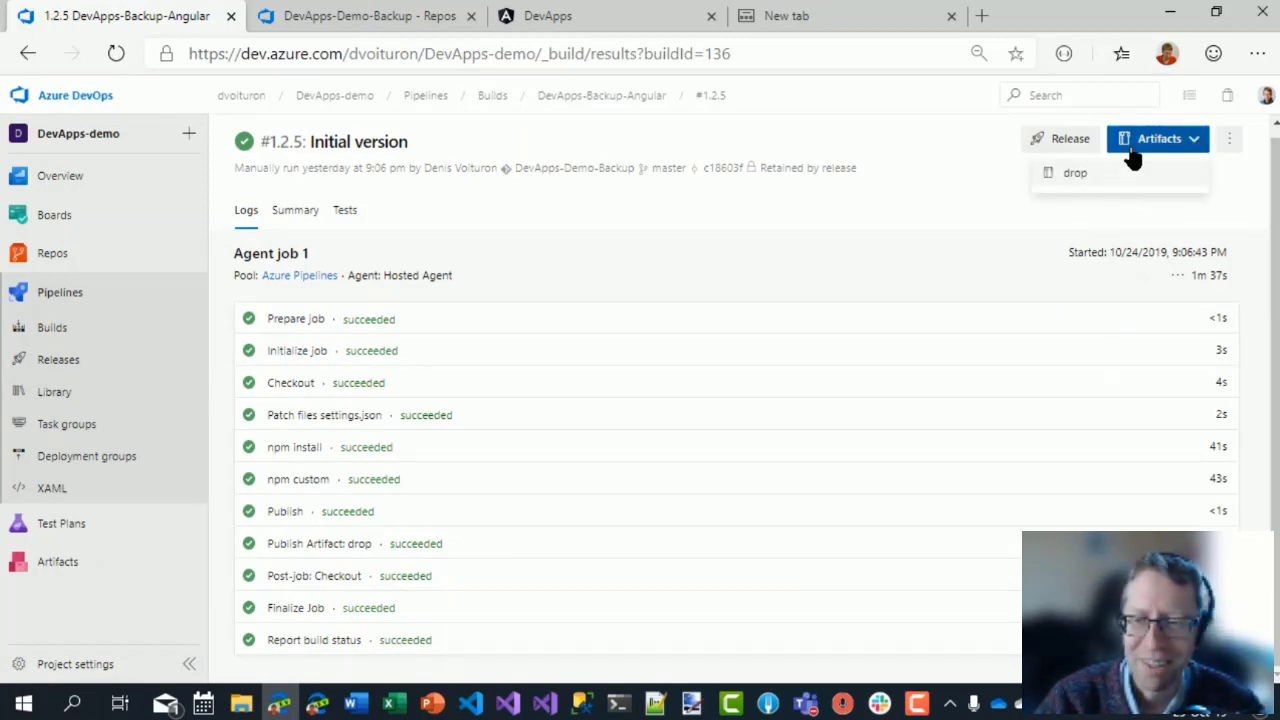
click(1078, 176)
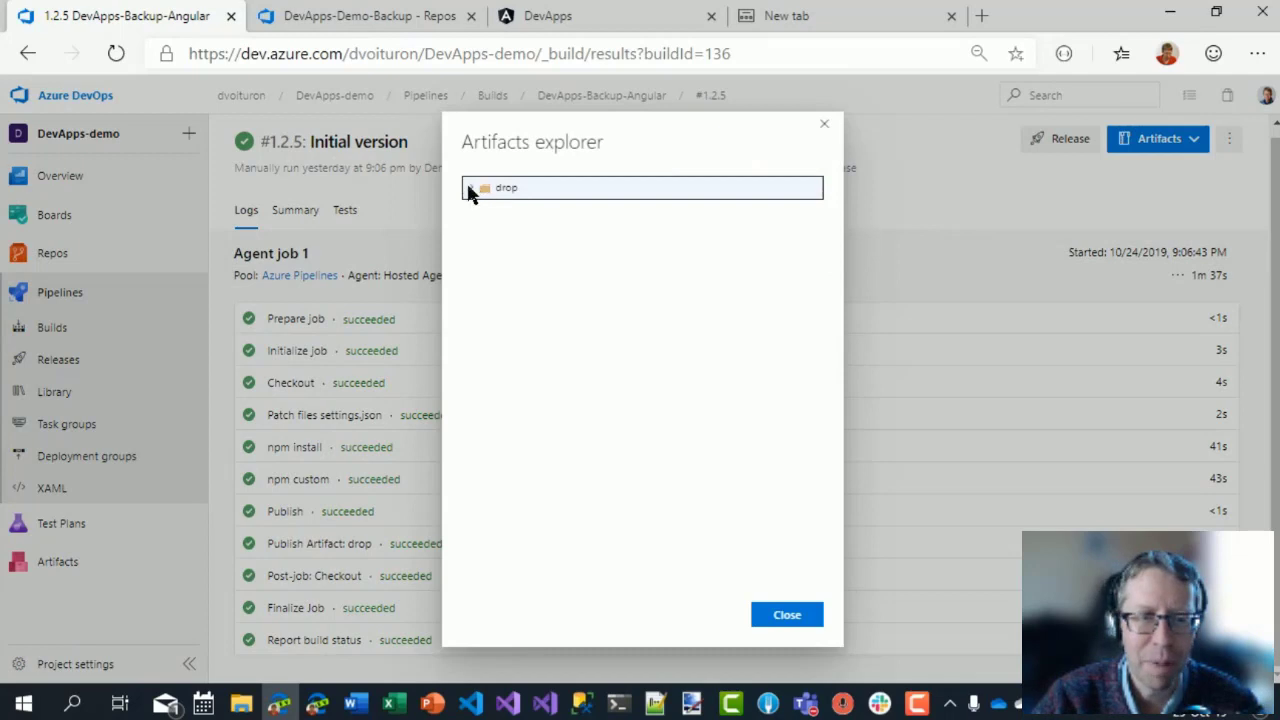
click(471, 188)
click(478, 213)
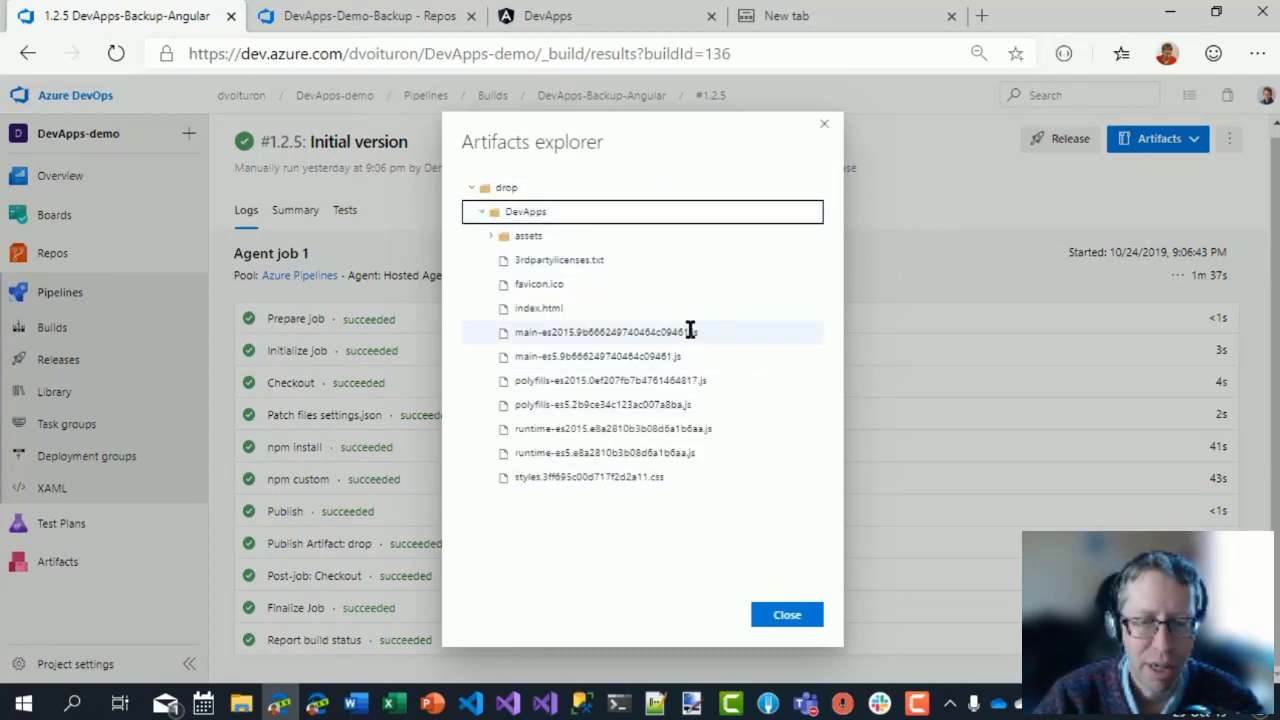
click(490, 235)
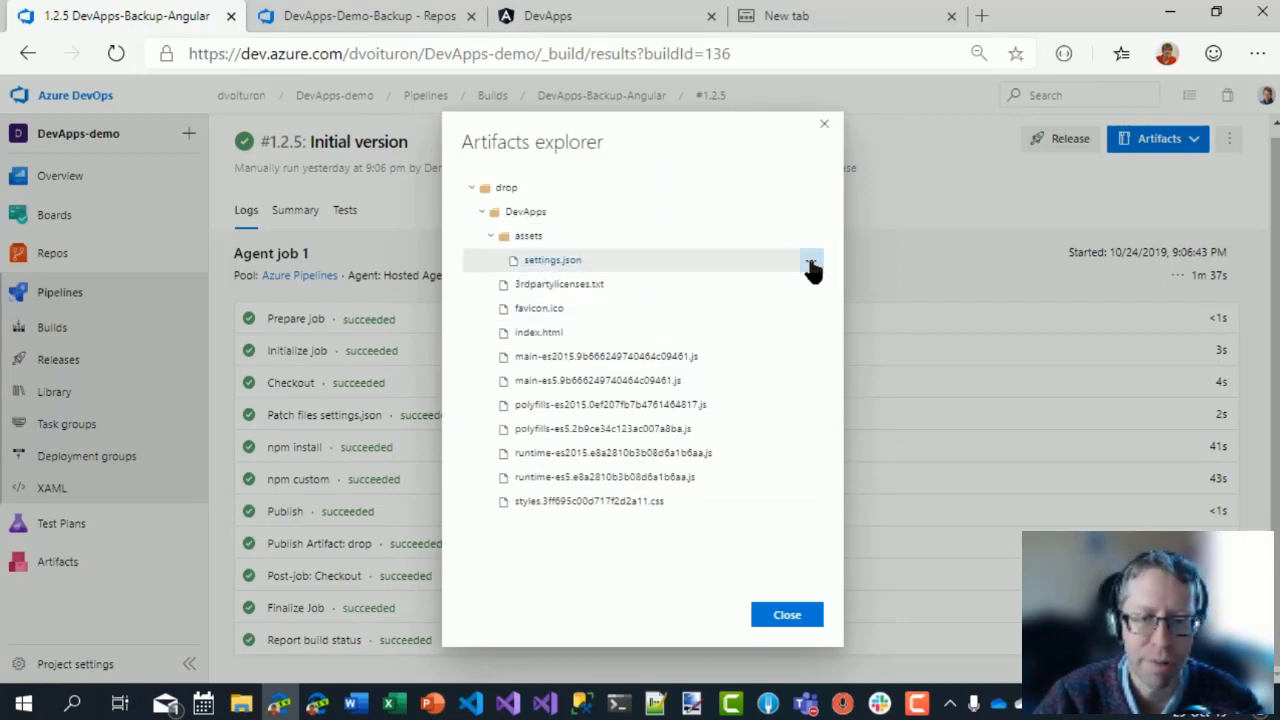
Download settings.json from the artifact, open it in Visual Studio Code and examine its Version value.
click(810, 261)
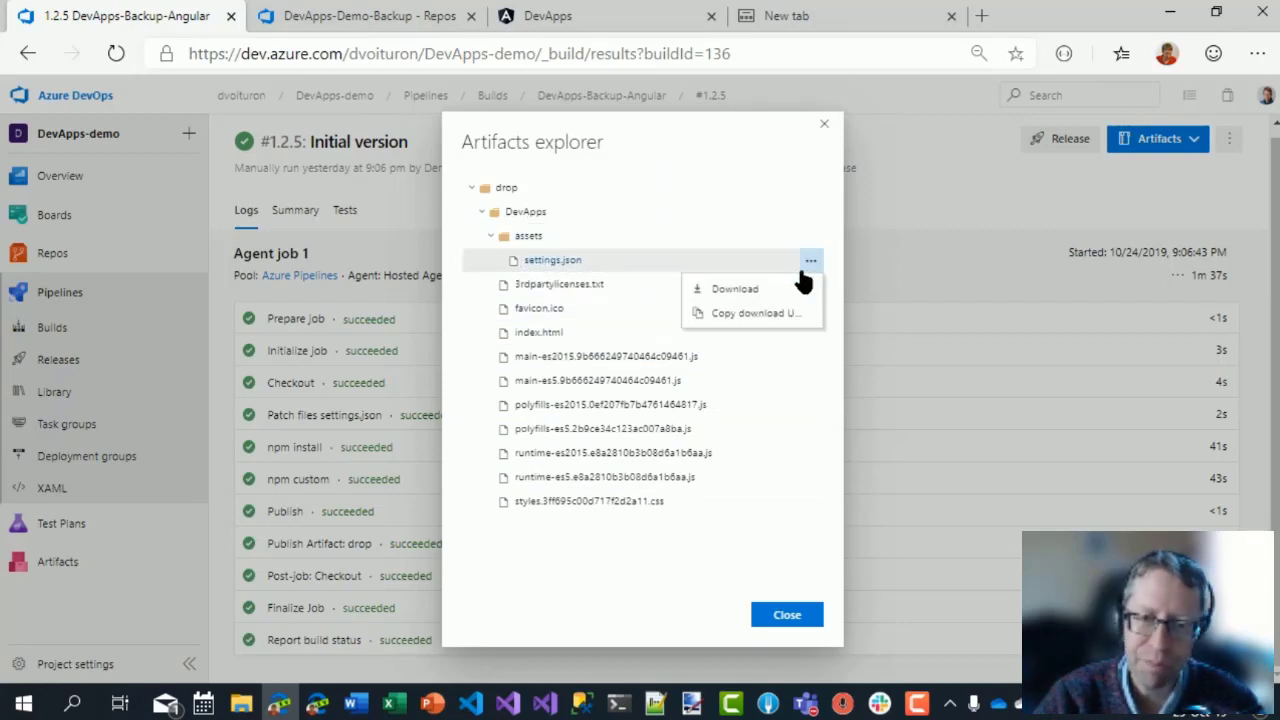
click(745, 290)
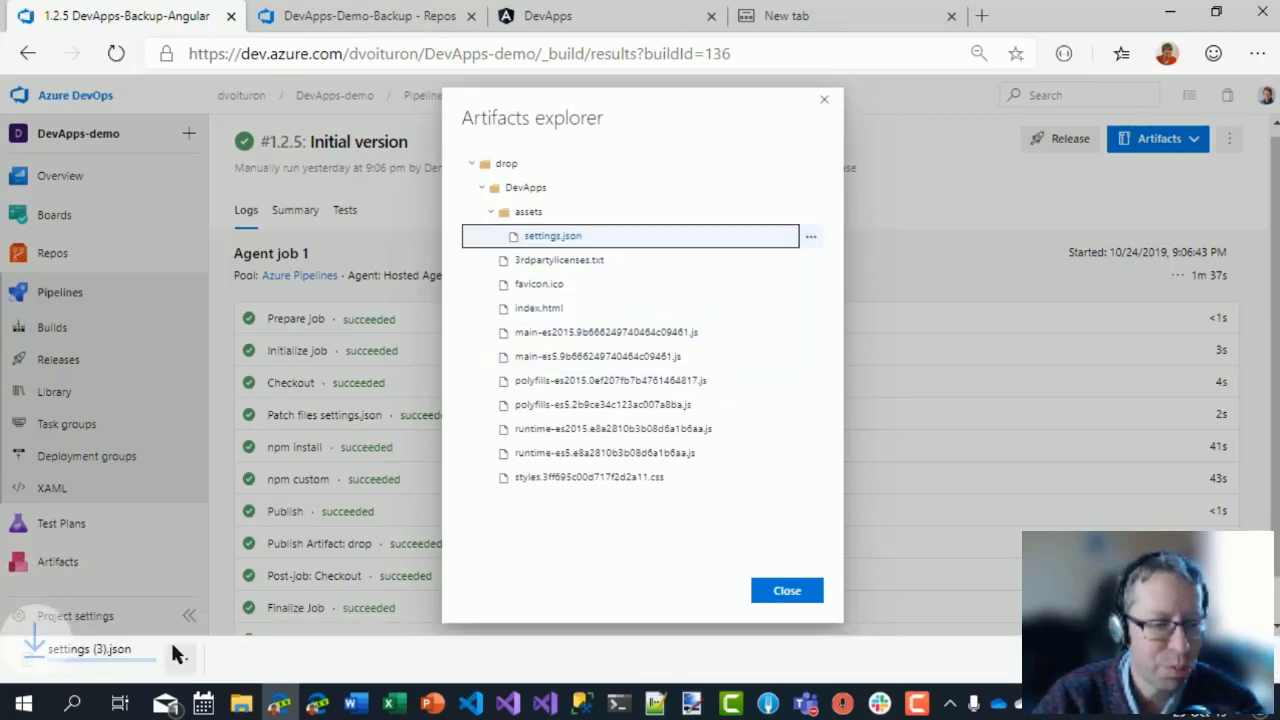
click(110, 655)
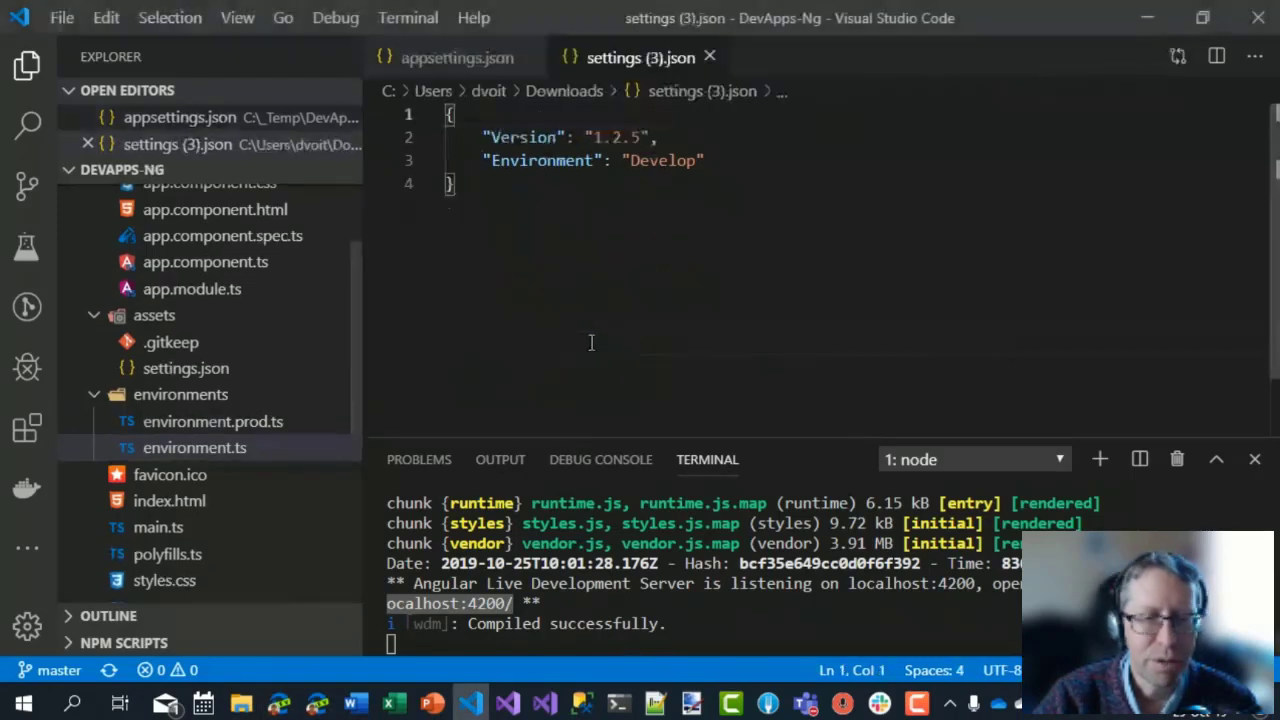
drag(593, 138, 643, 140)
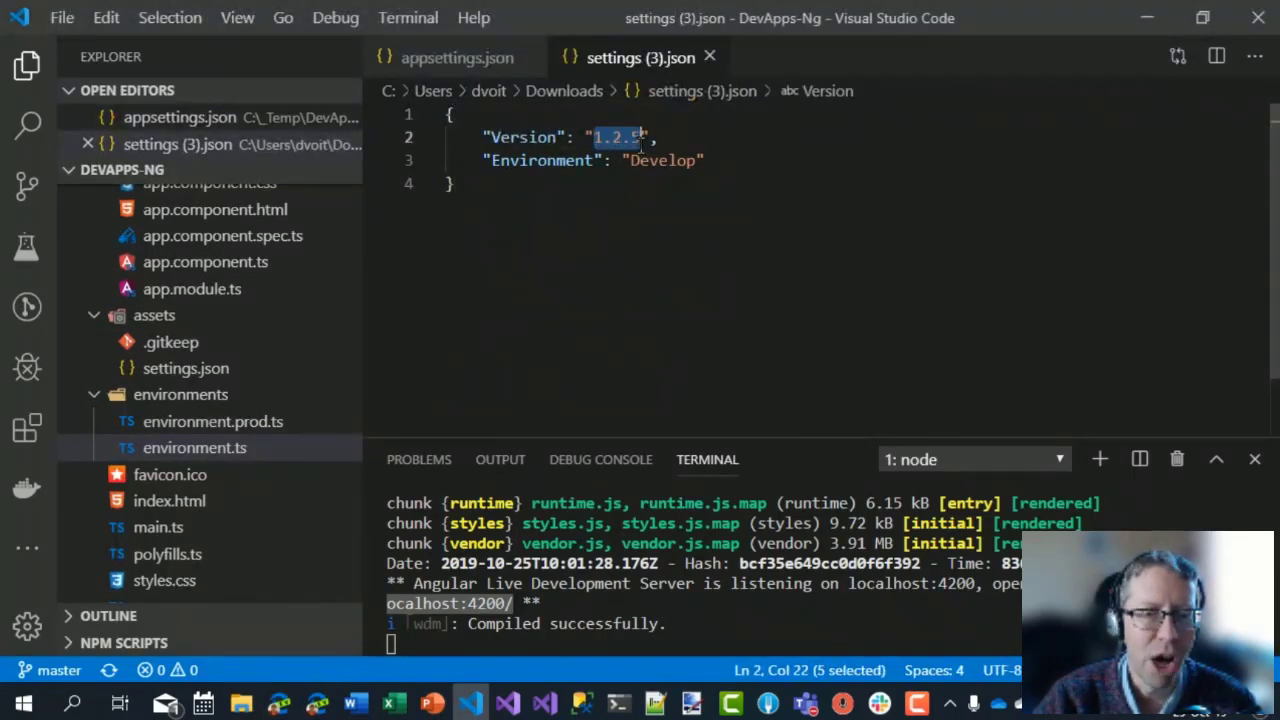
Examine the Environment value in the downloaded settings.json, and return to the build pipelines in Azure DevOps.
double_click(659, 163)
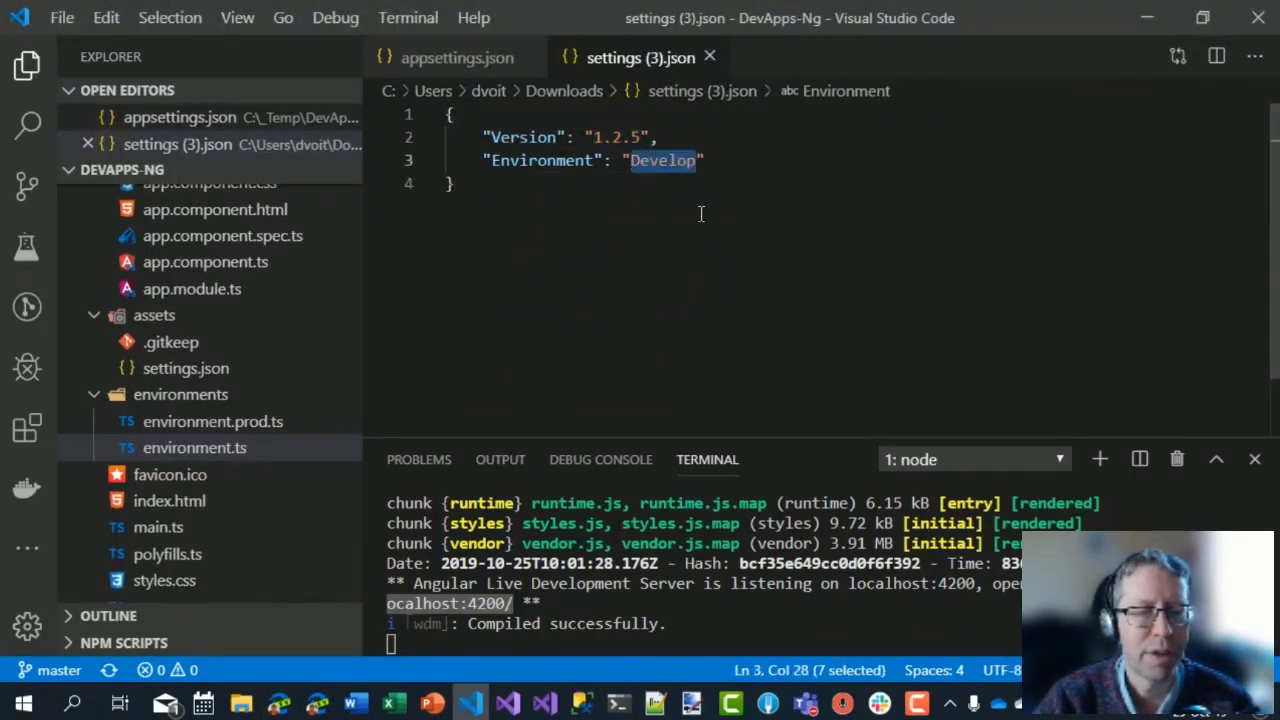
key(alt+Tab)
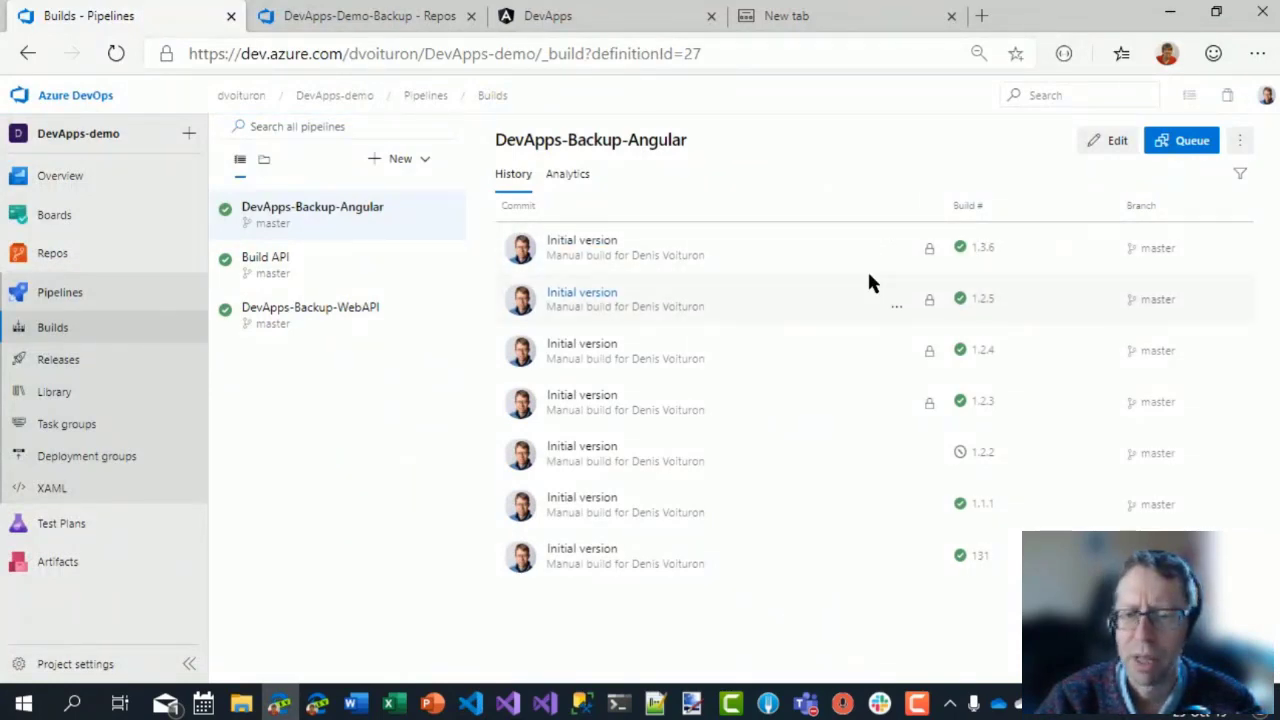
key(ctrl+minus)
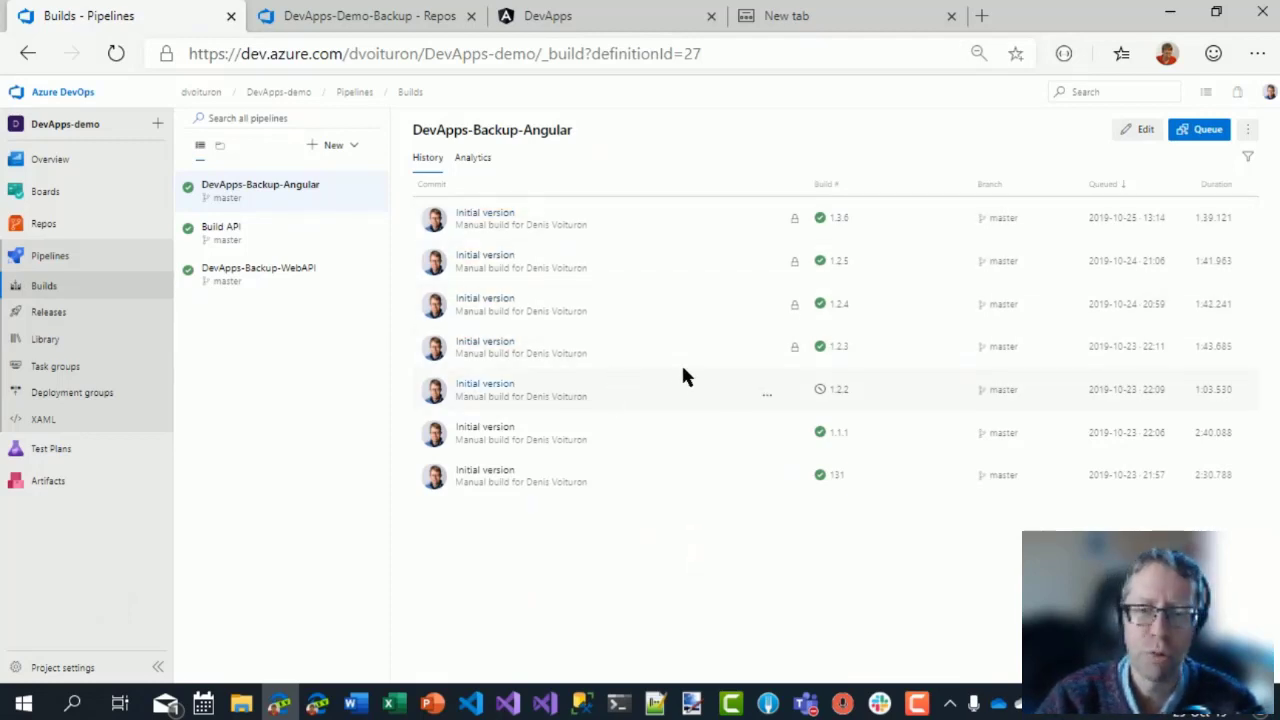
key(ctrl+plus)
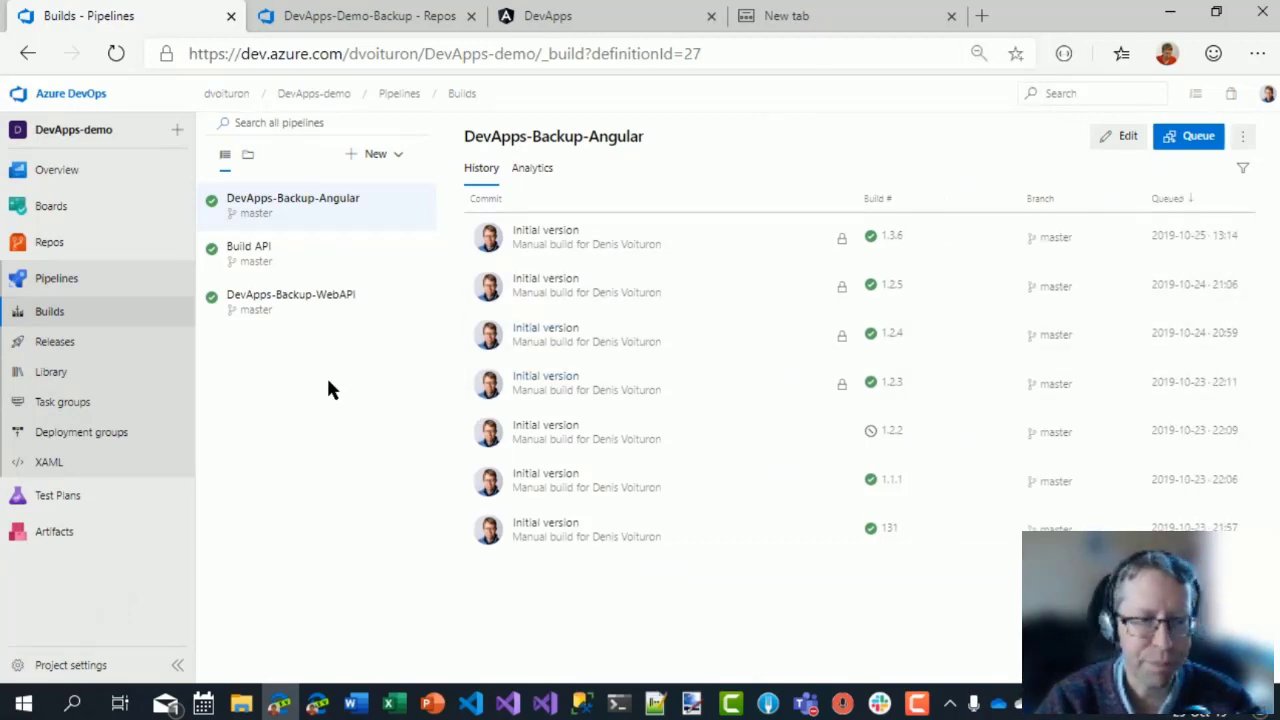
click(378, 304)
click(374, 208)
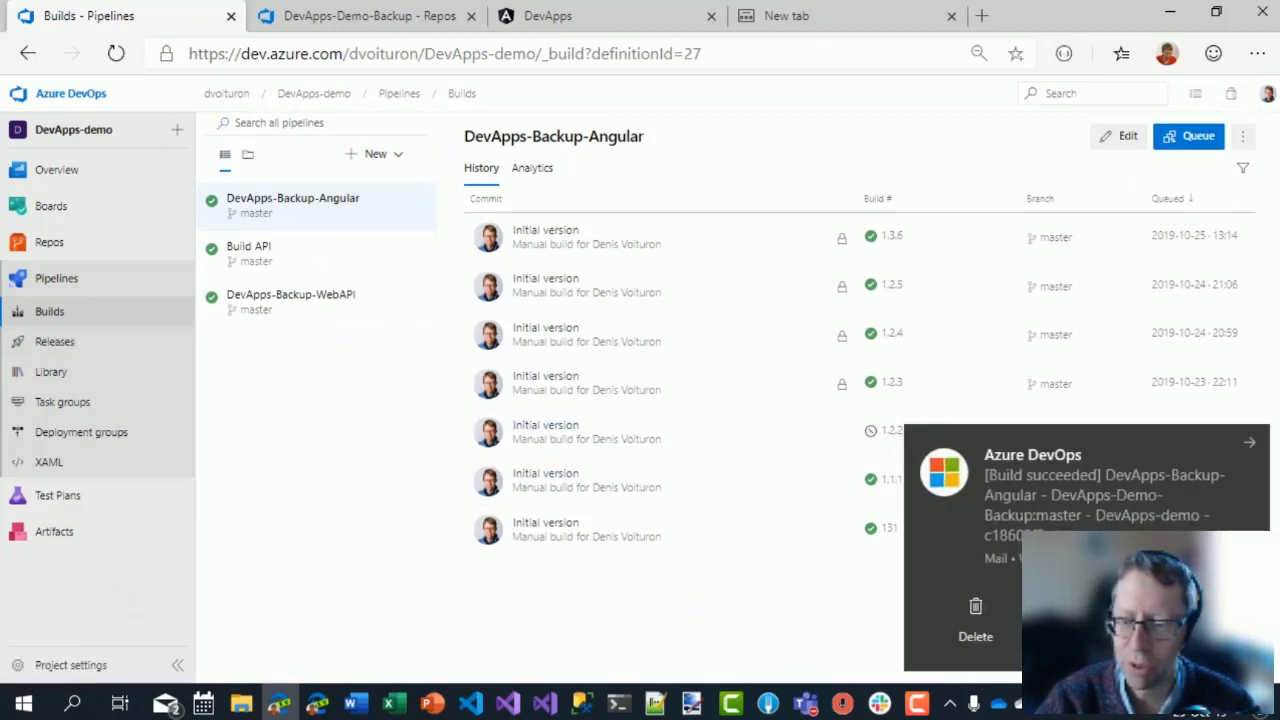
click(1198, 620)
Create a new release pipeline that starts from an empty job.
click(55, 342)
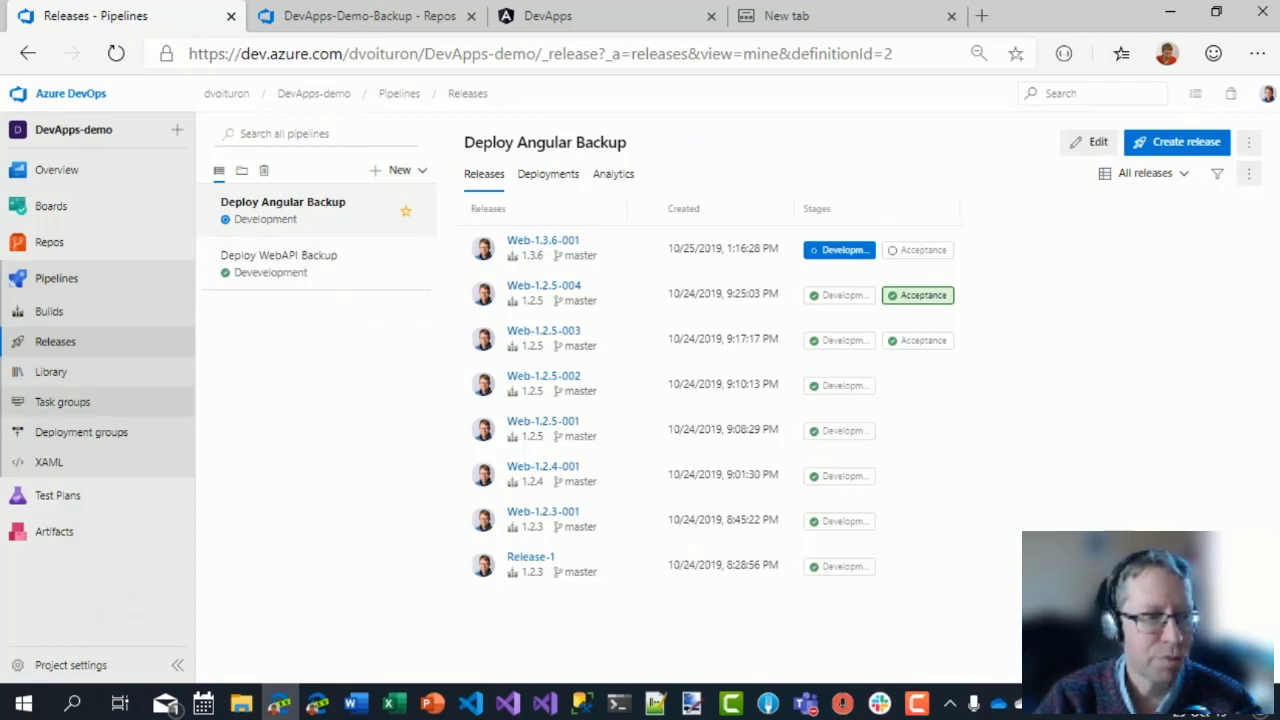
click(420, 172)
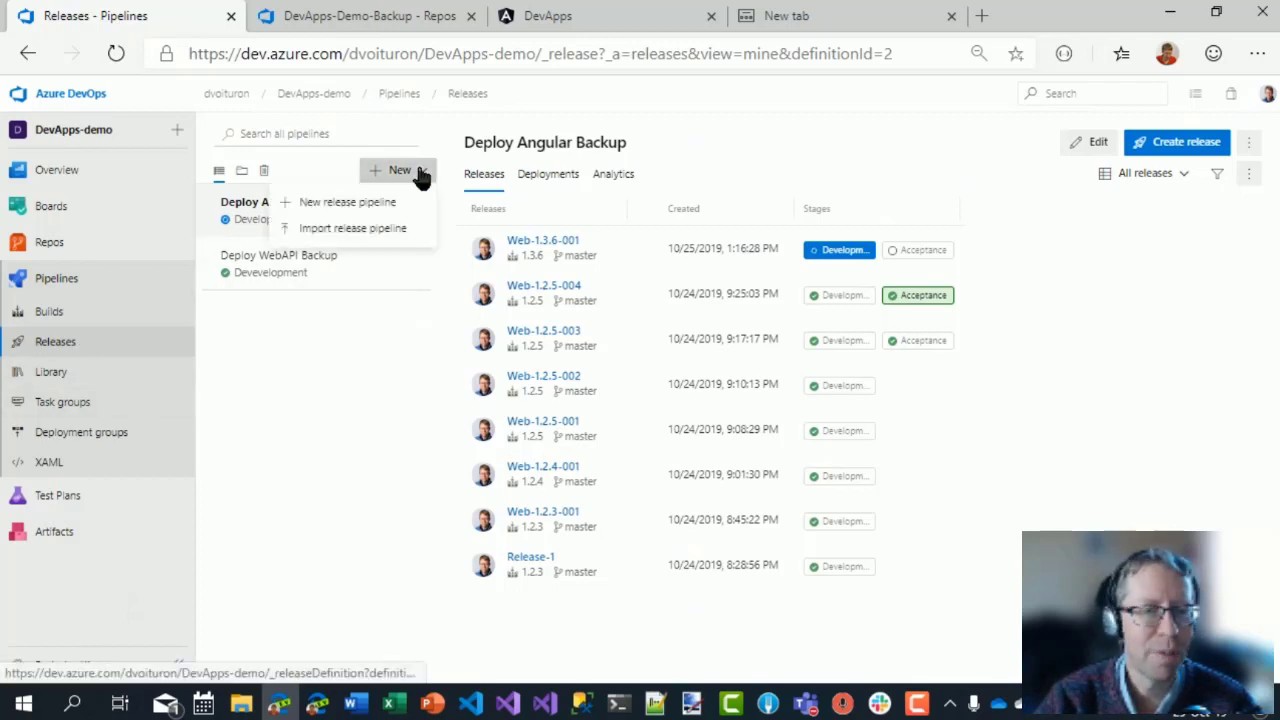
click(345, 205)
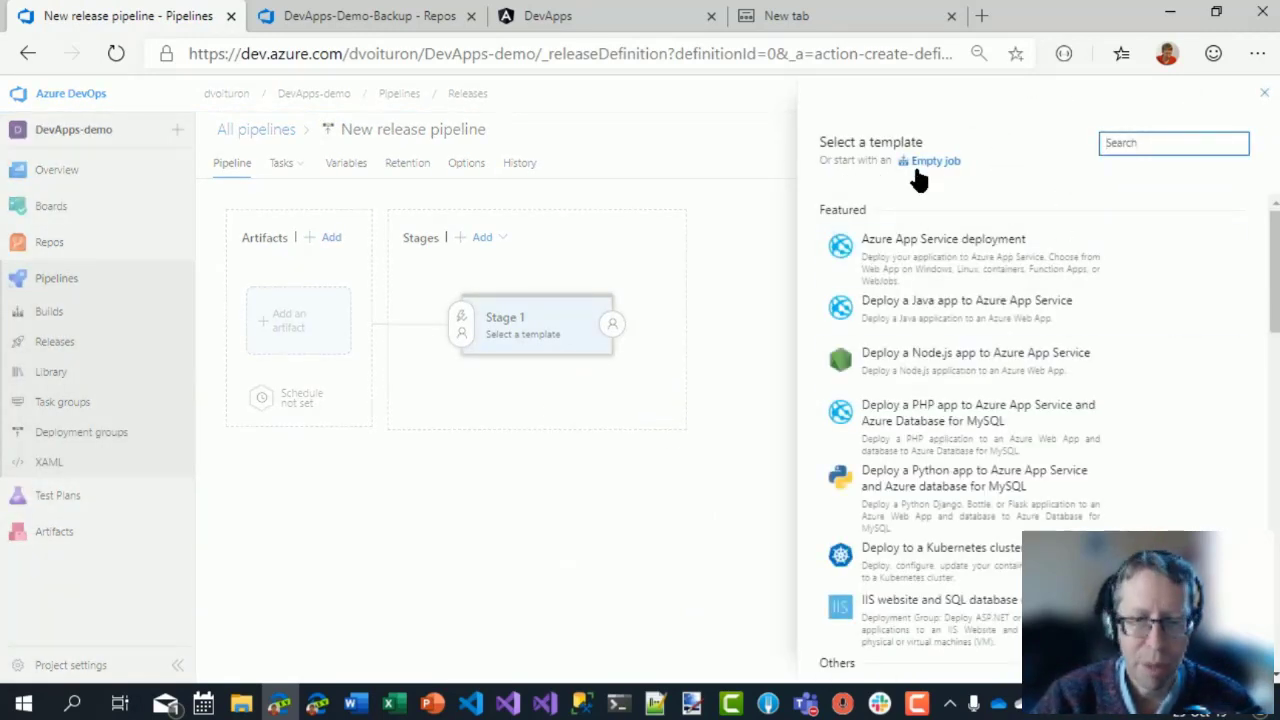
click(936, 162)
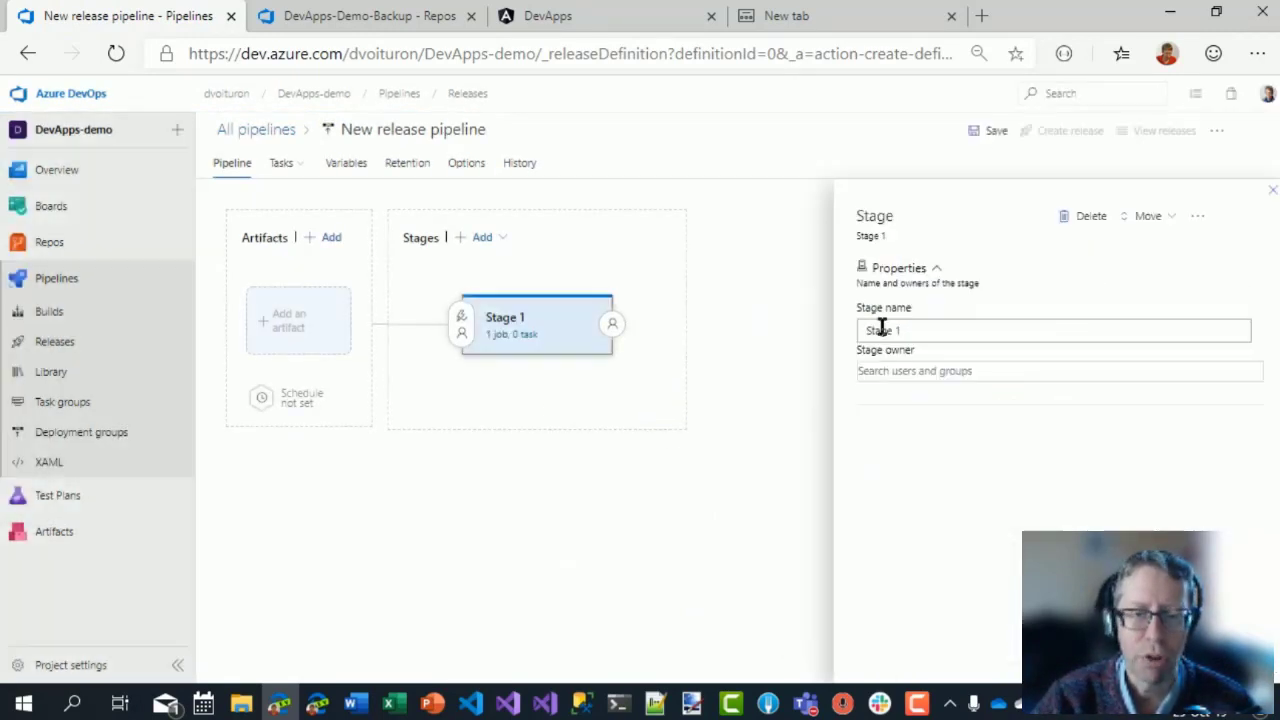
Name the release pipeline's first stage Develop and close its properties.
triple_click(928, 331)
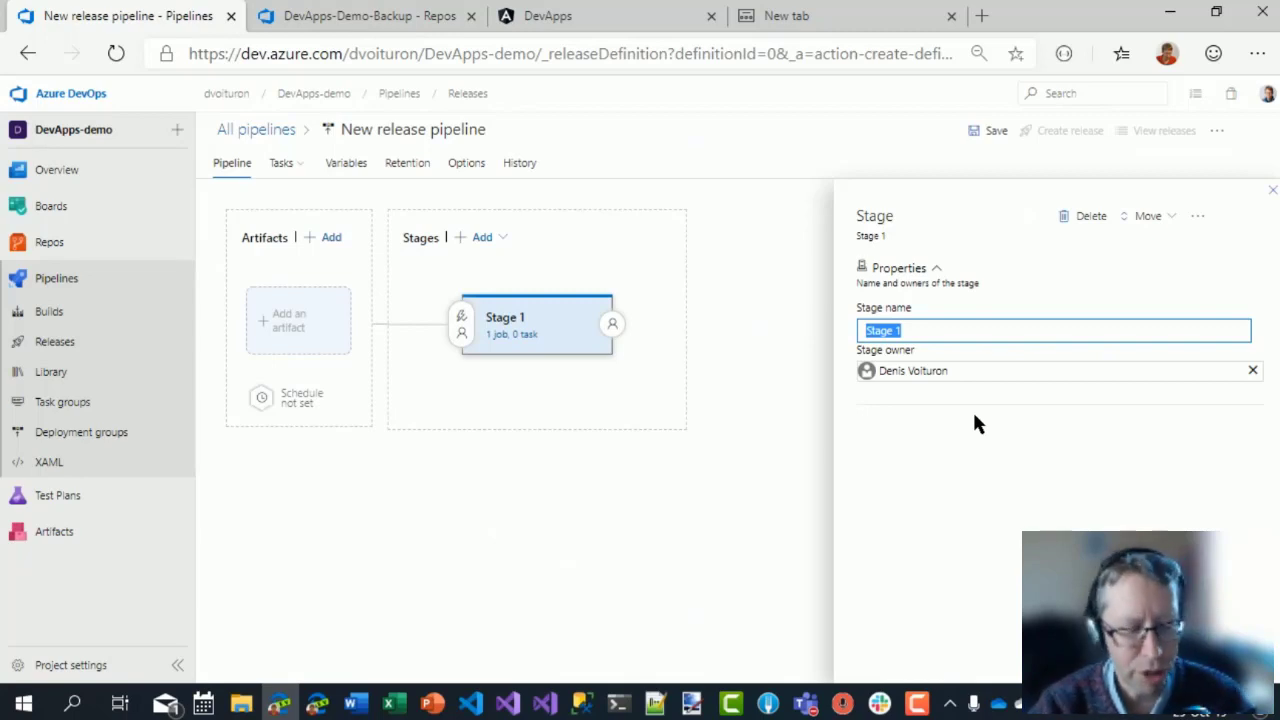
text(Develop)
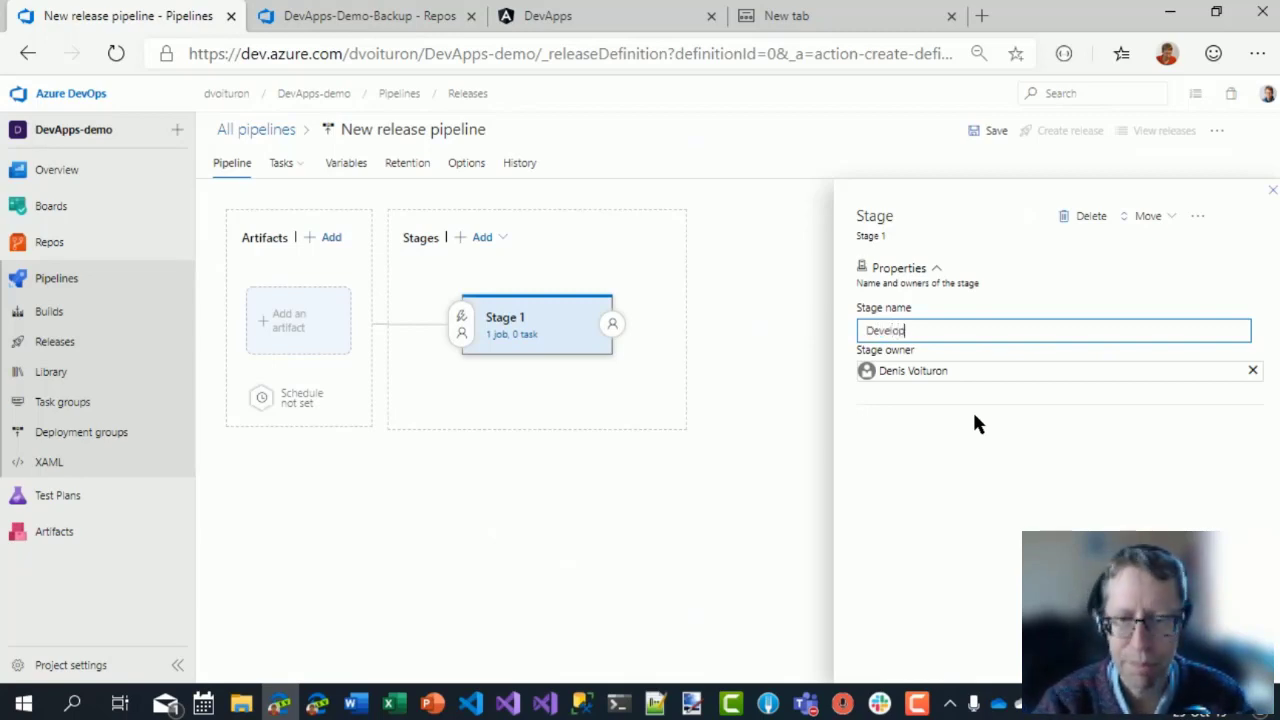
text(pement)
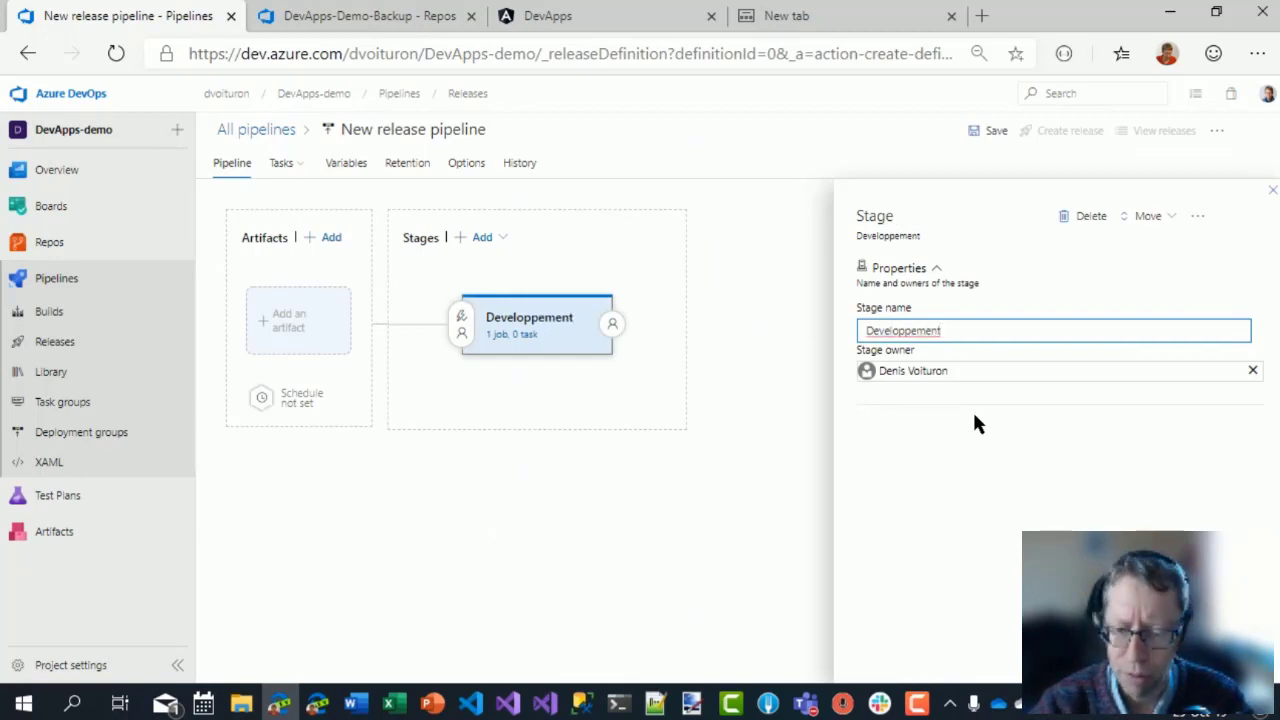
key(ctrl+a)
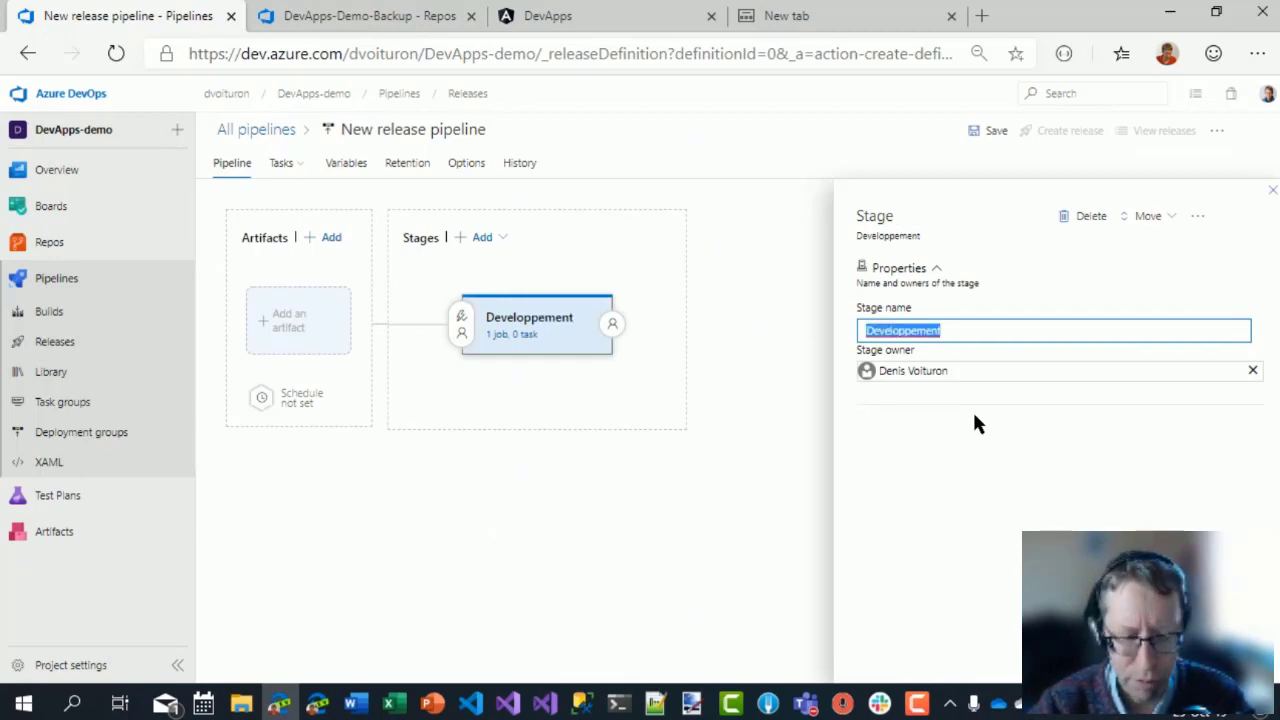
text(Develop)
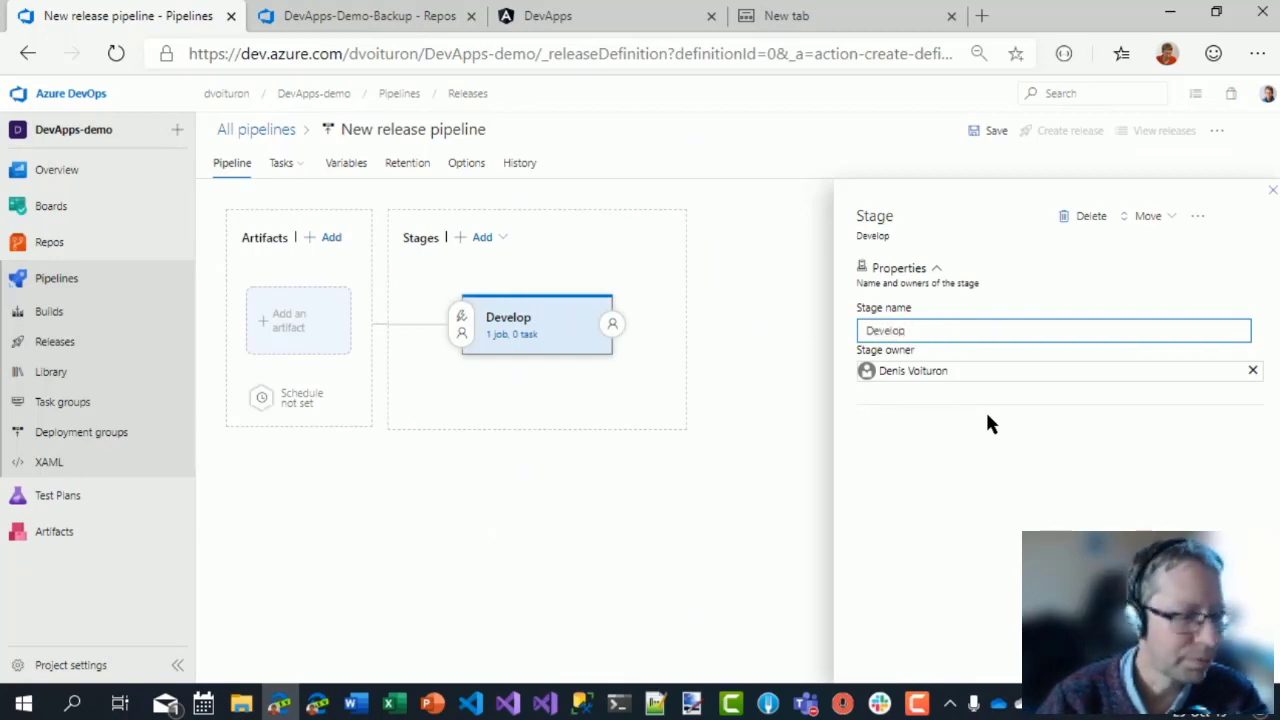
click(1272, 190)
Add a build artifact from the Build API pipeline, using the latest version and the source alias BuildAPI.
click(294, 338)
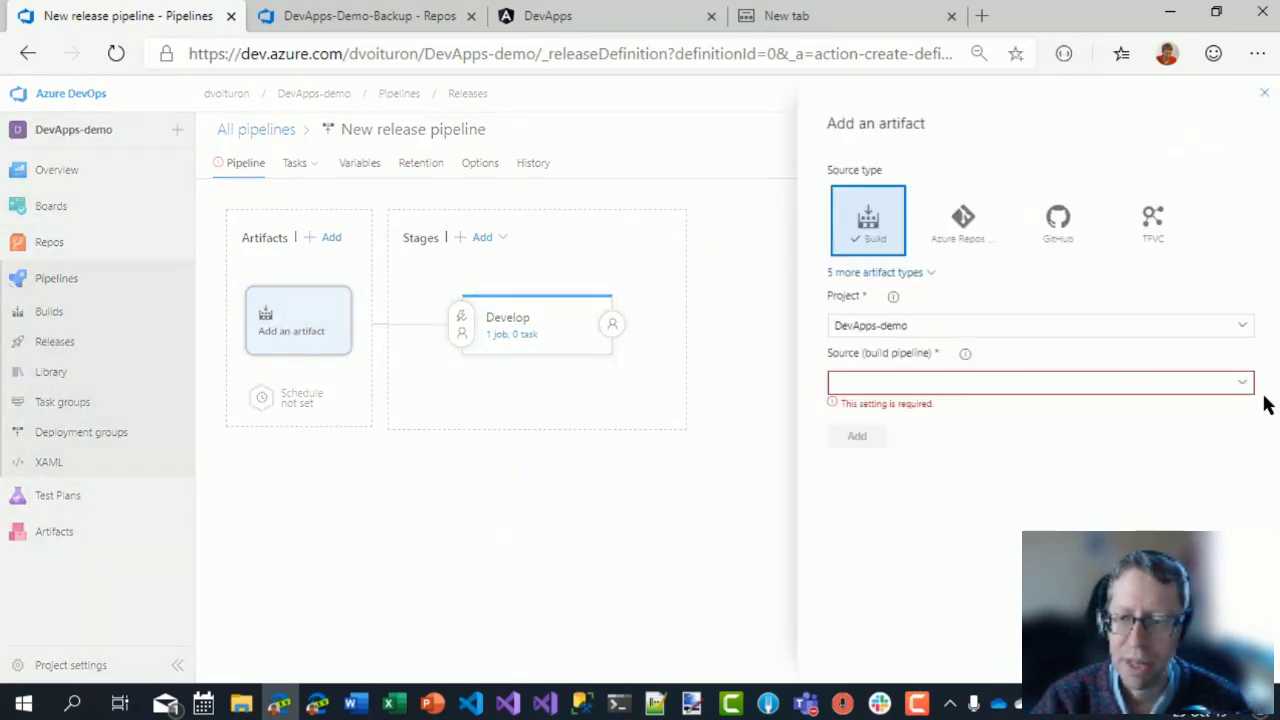
click(1240, 386)
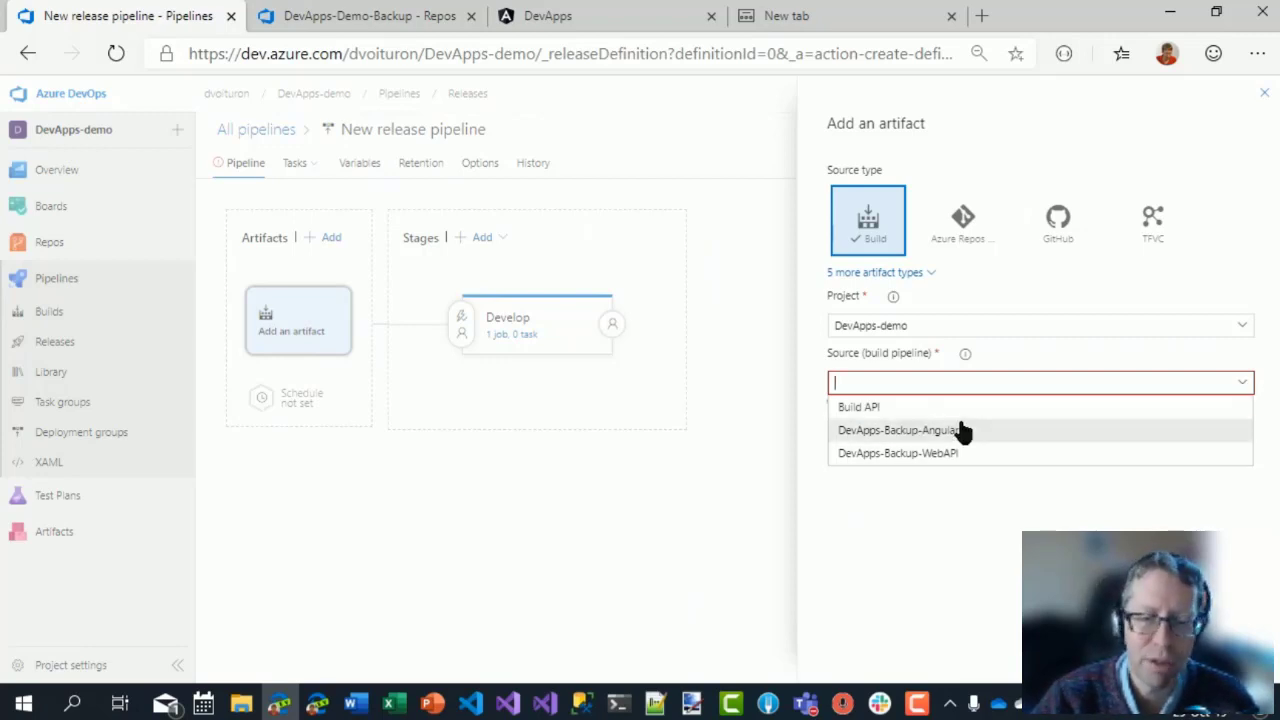
click(856, 407)
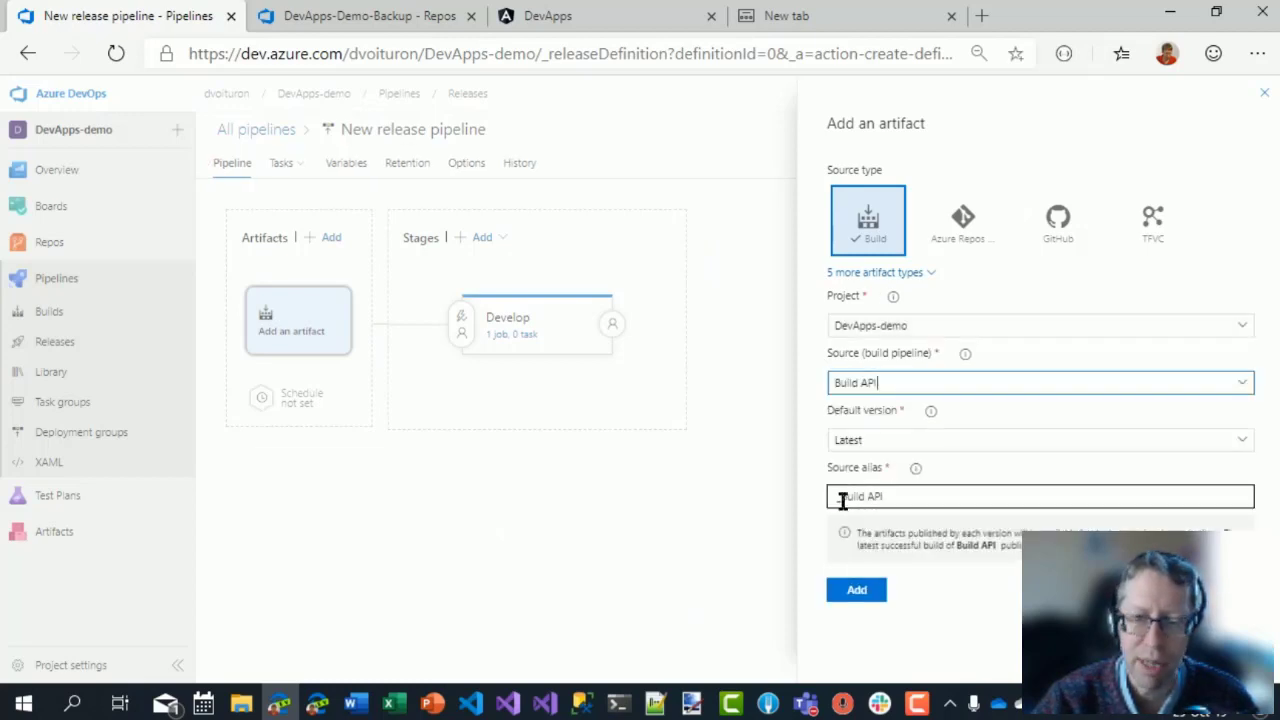
click(842, 500)
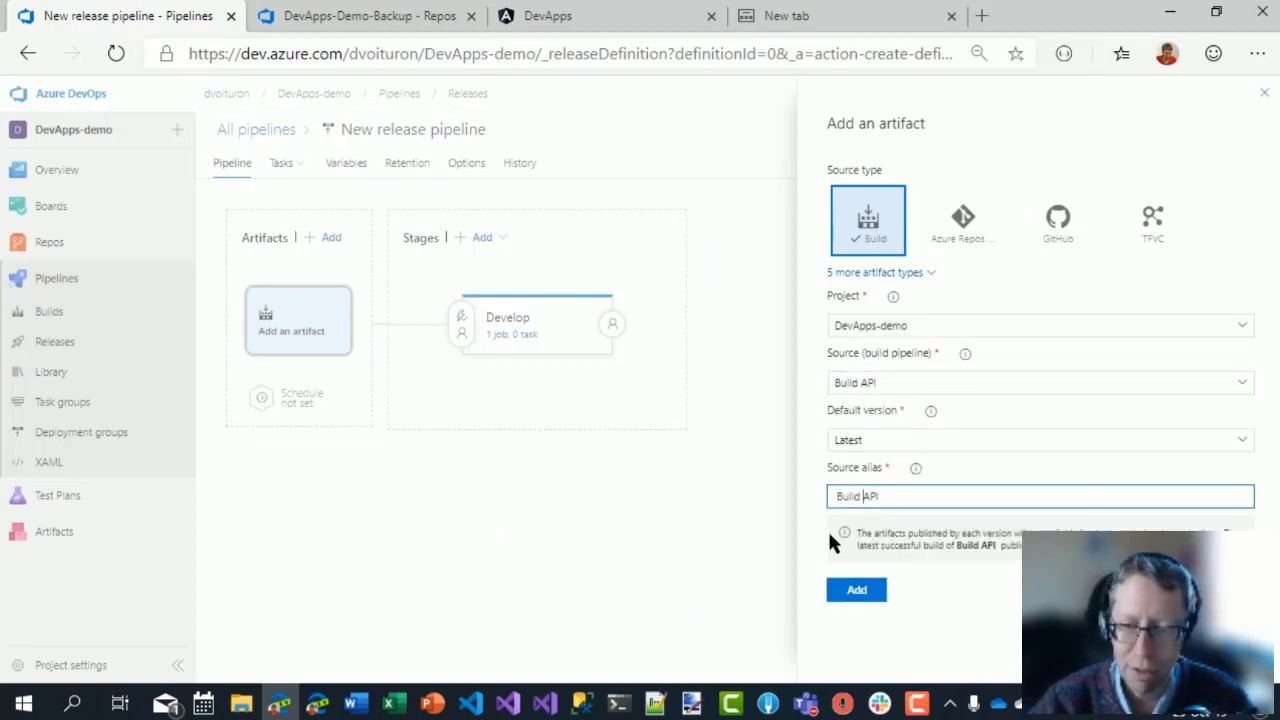
key(BackSpace)
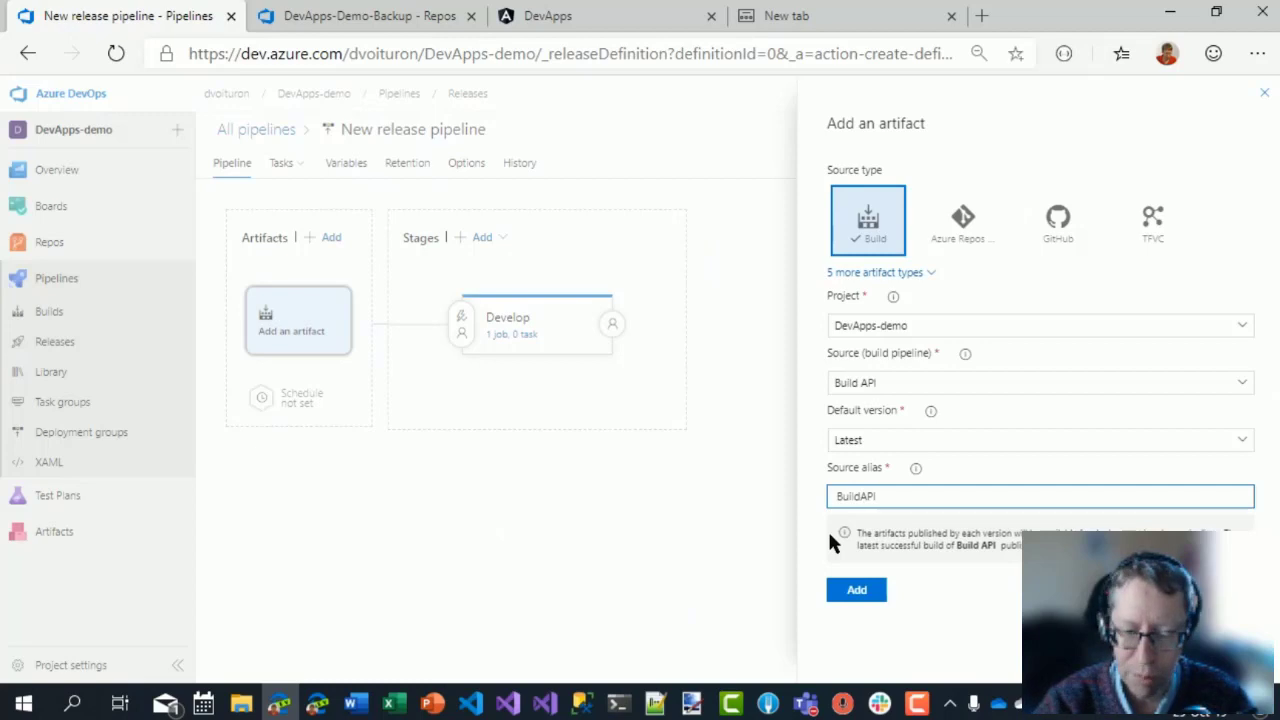
click(848, 603)
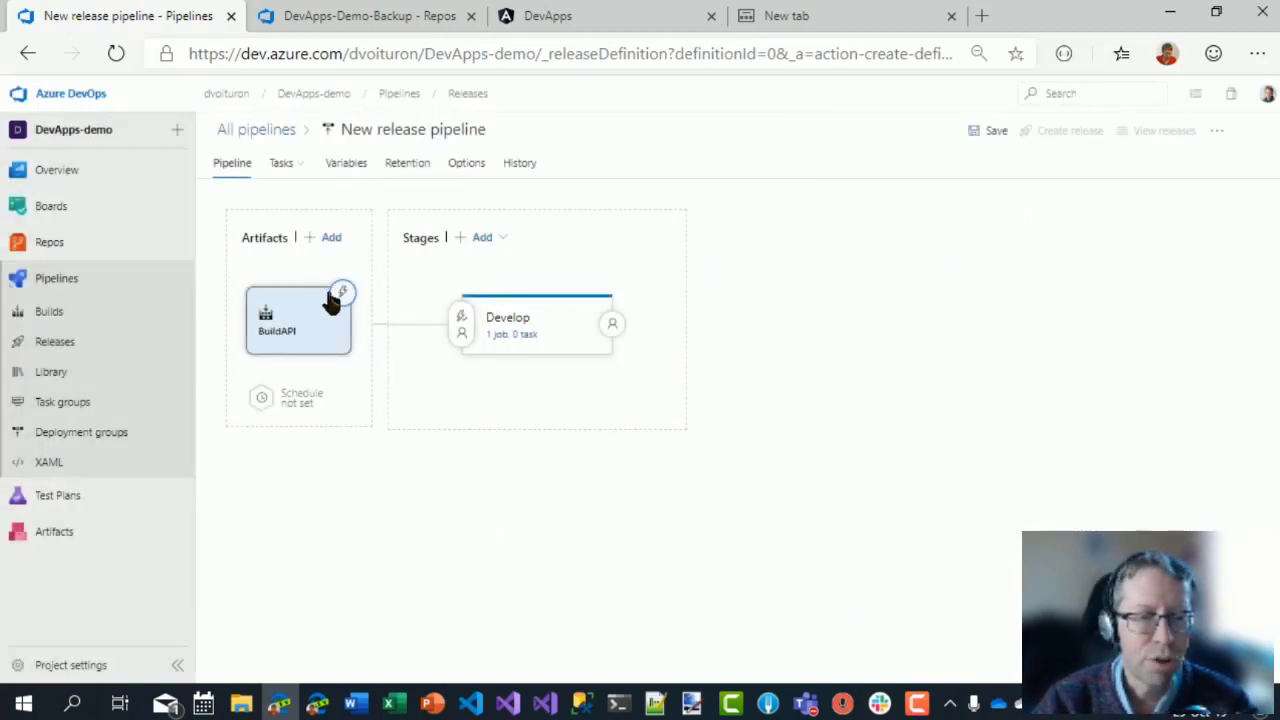
Find the Azure App Service deploy task, add it to the Develop stage's agent job and open its settings.
click(523, 338)
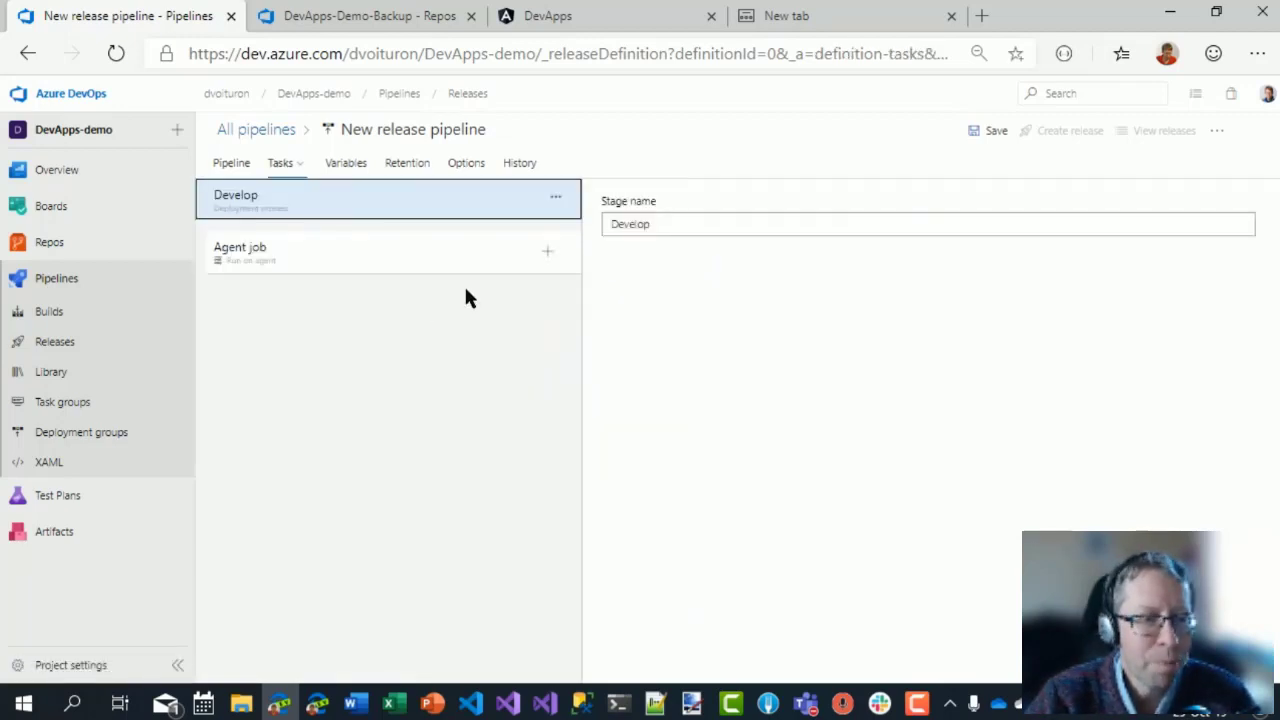
click(547, 258)
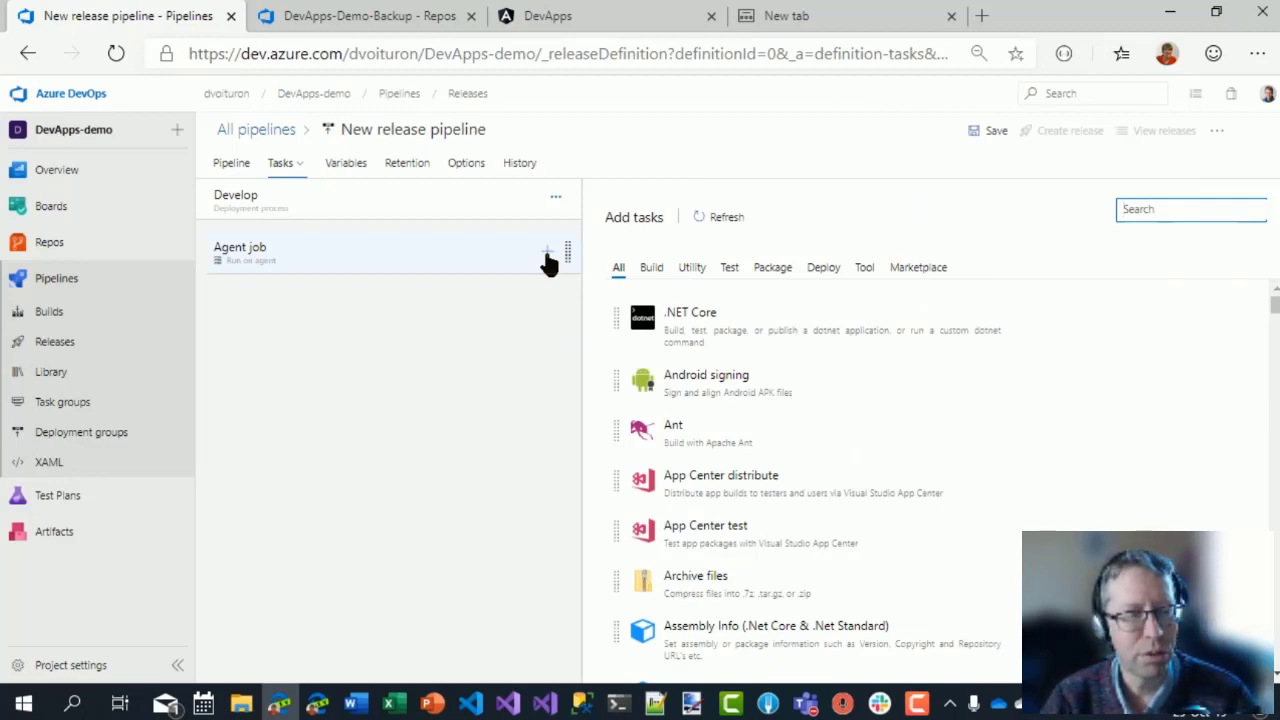
click(651, 267)
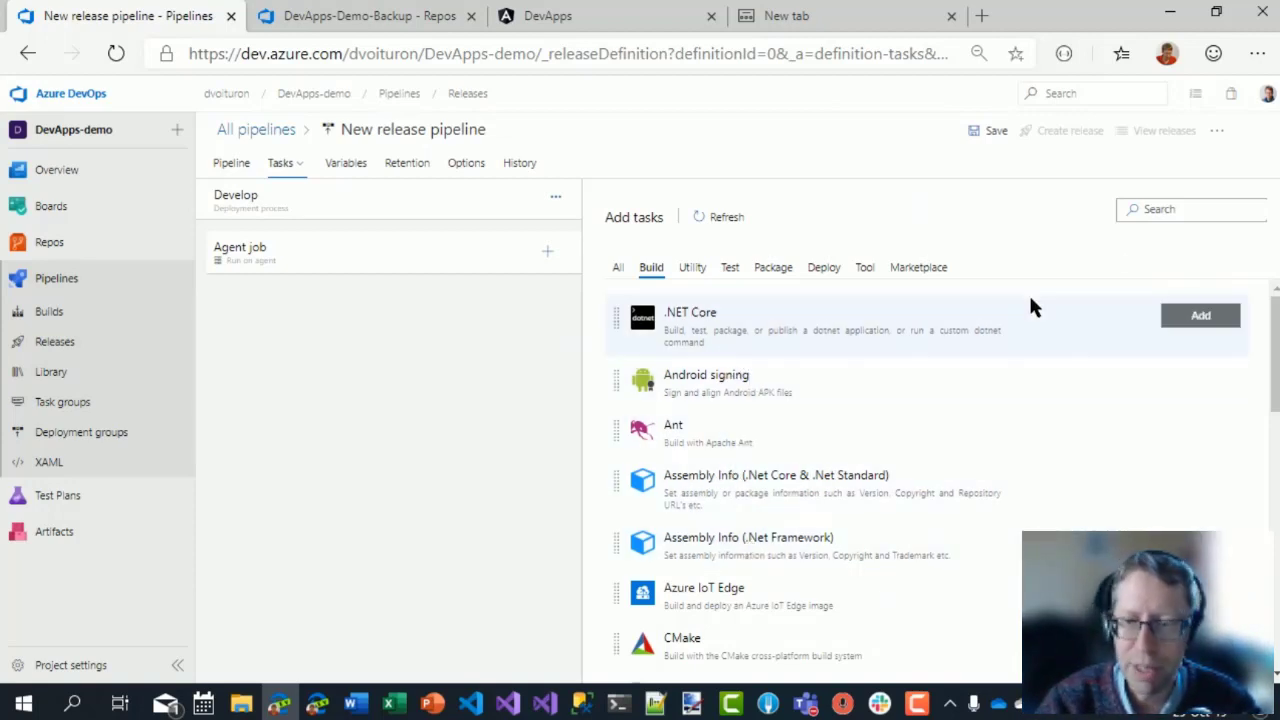
click(820, 270)
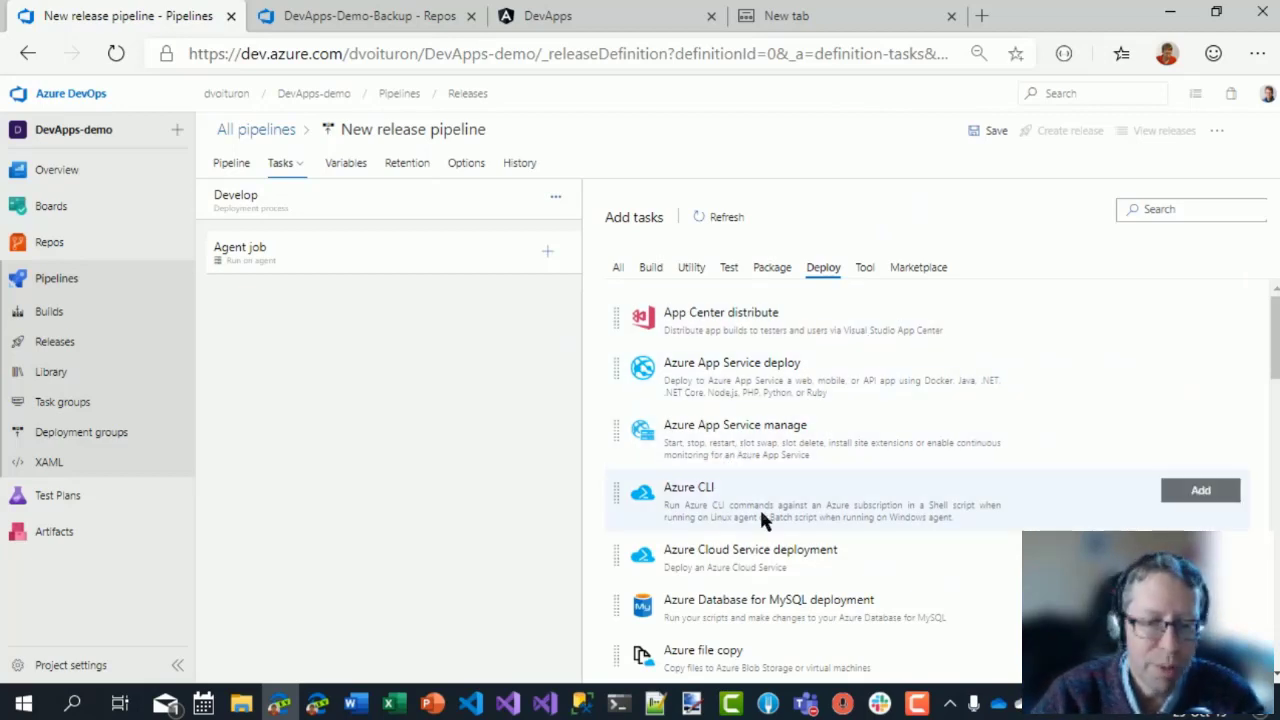
click(1188, 208)
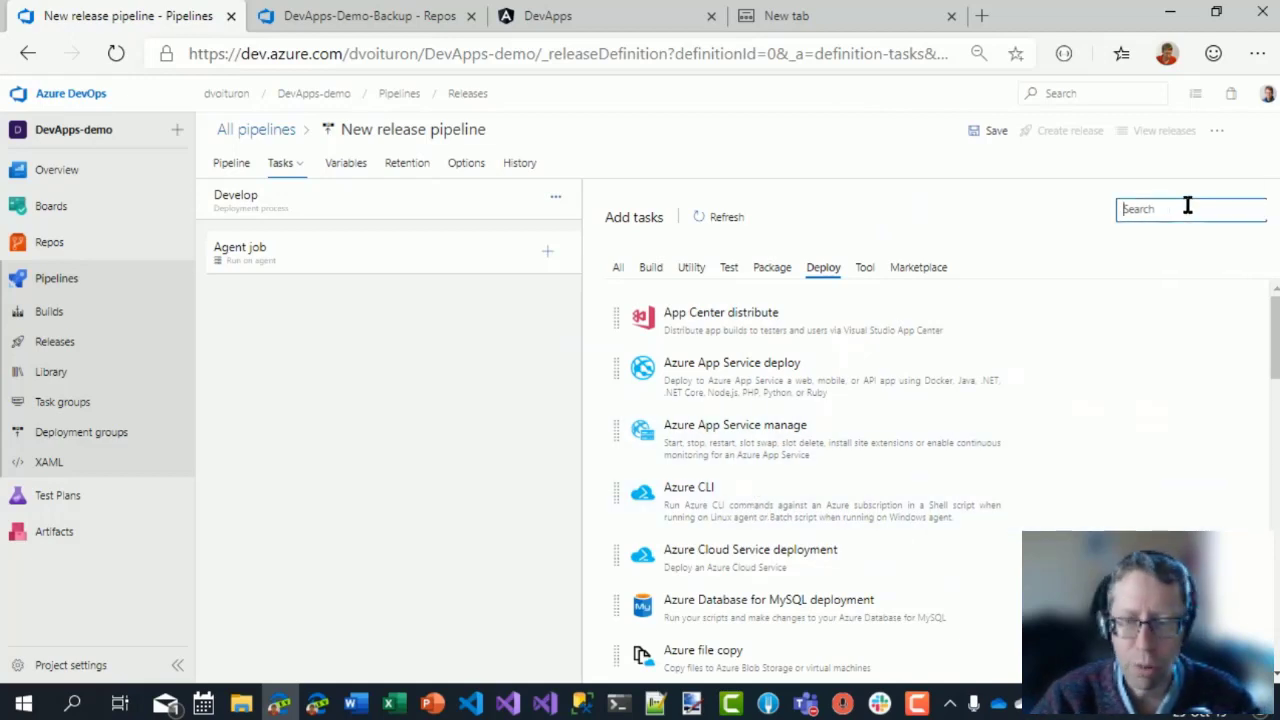
text(web)
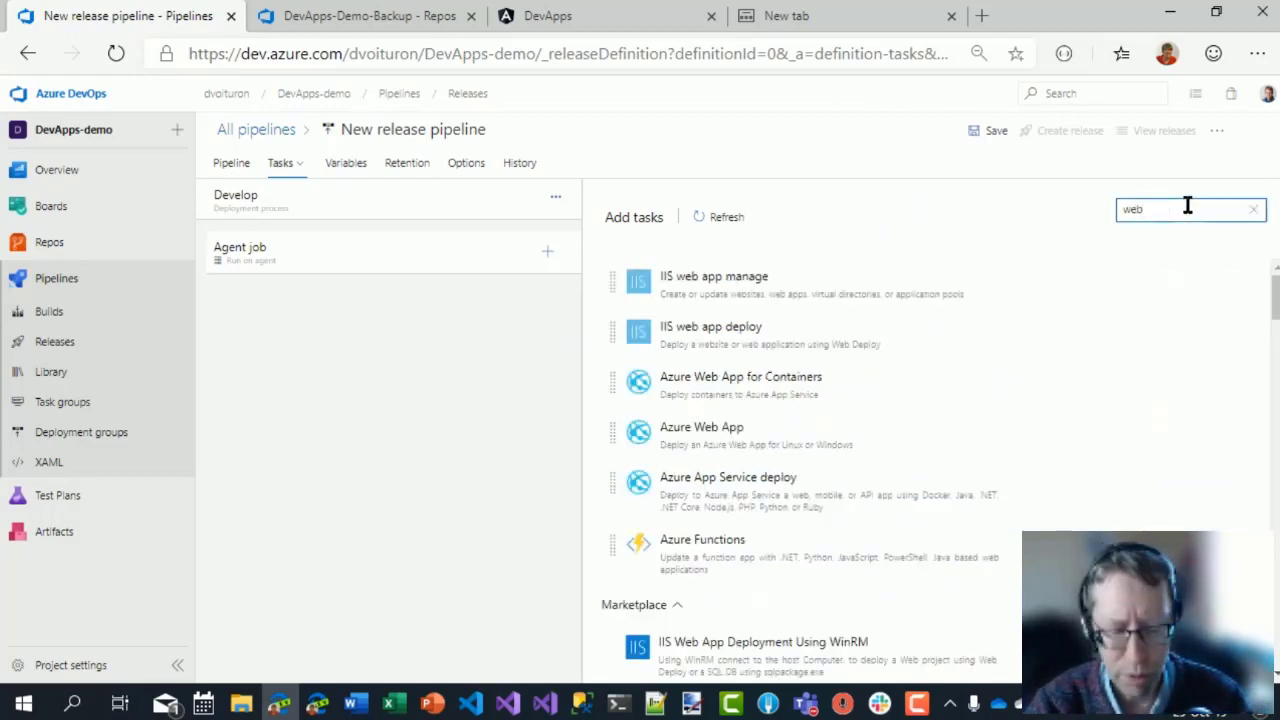
text( se)
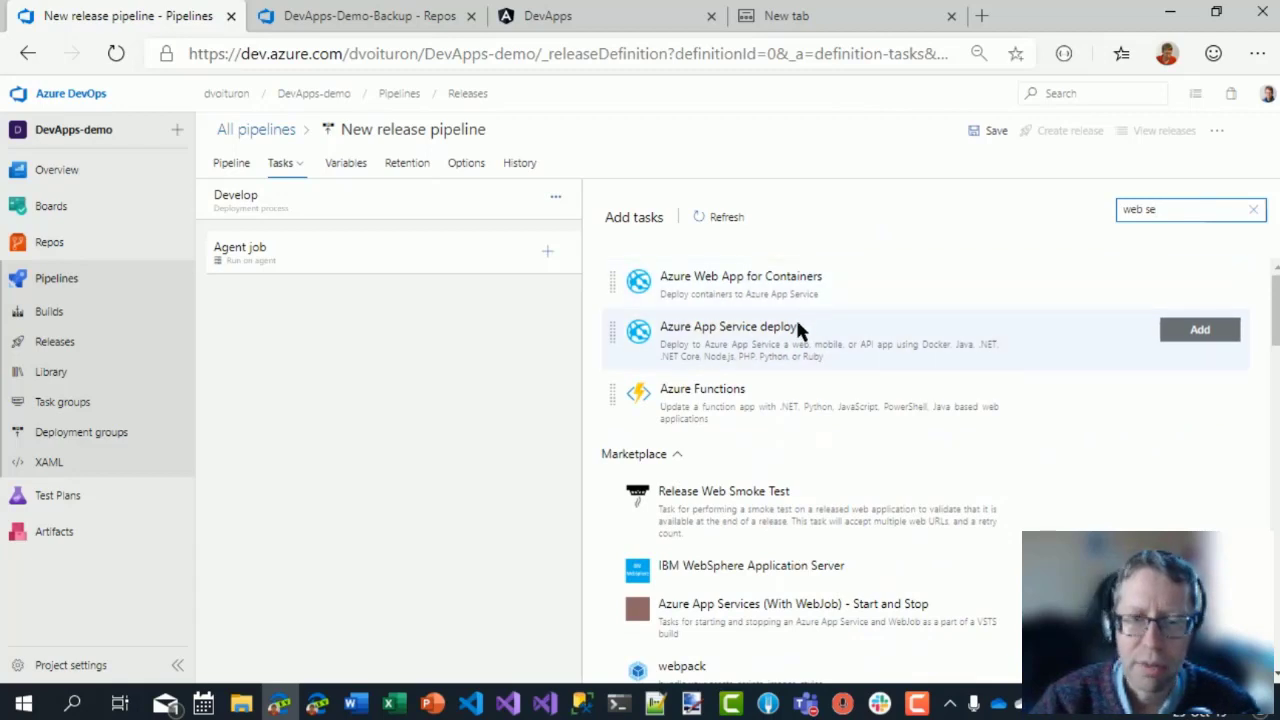
click(680, 343)
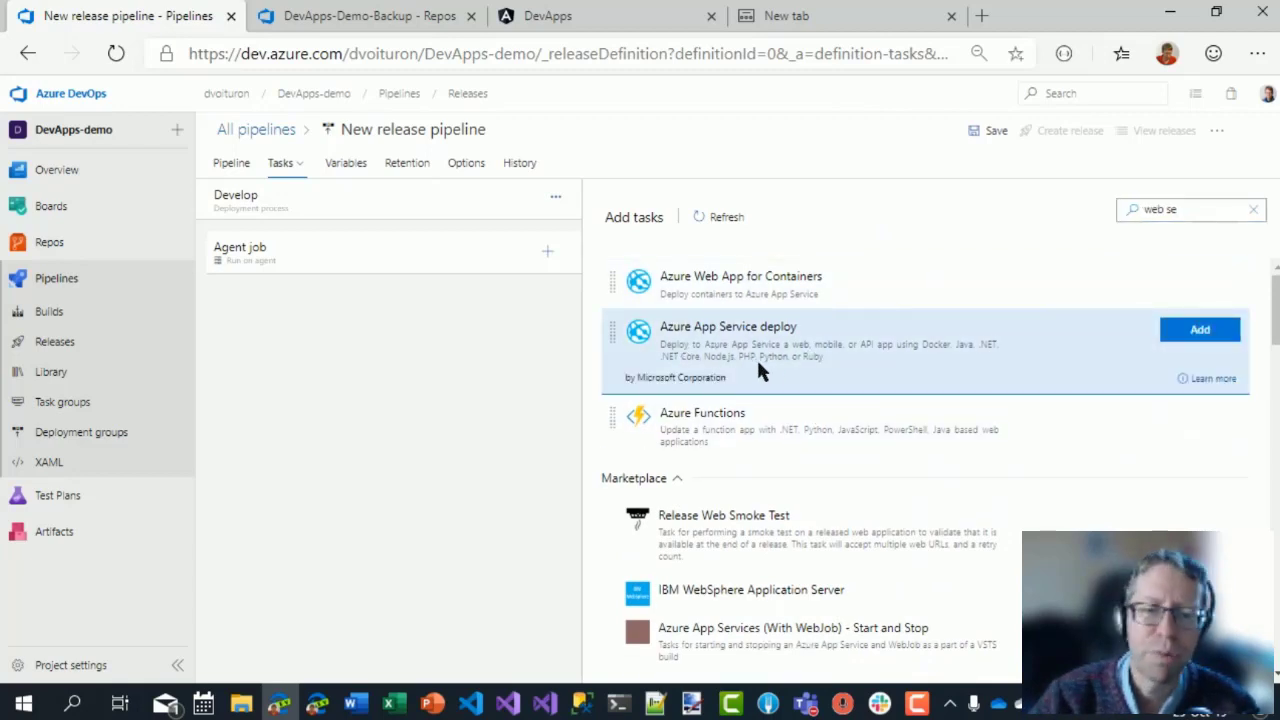
click(1205, 336)
click(417, 300)
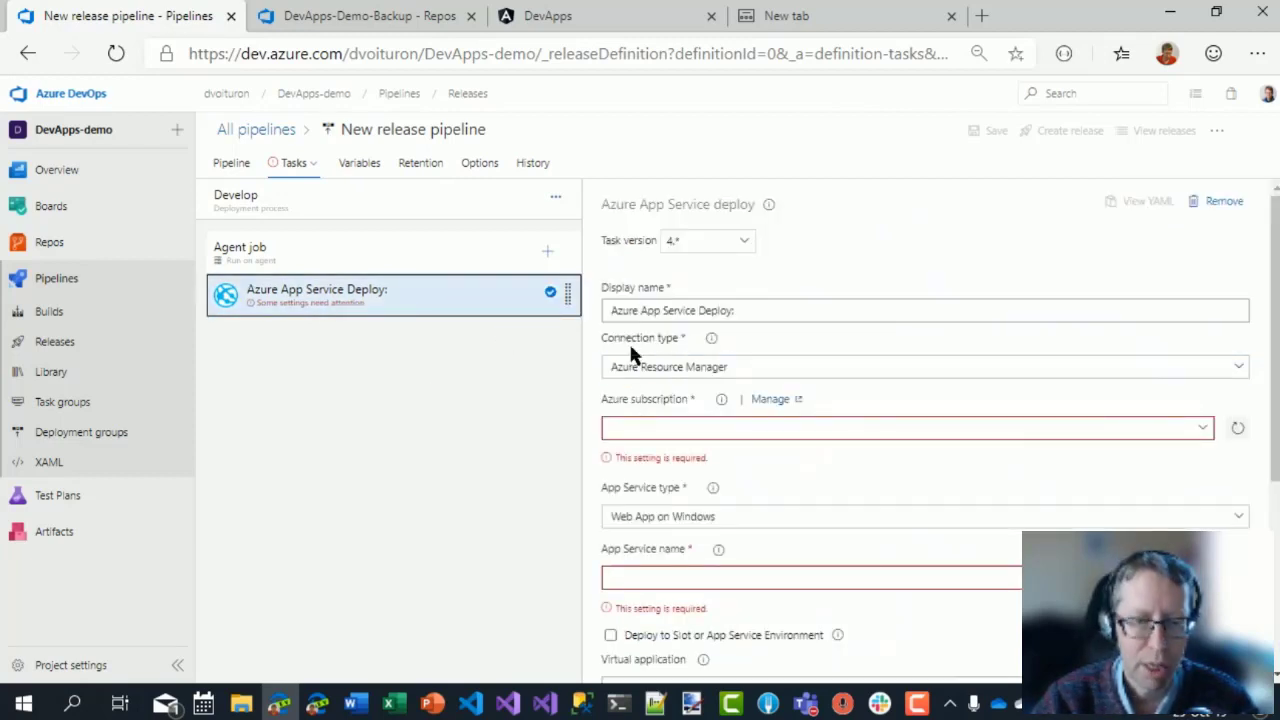
Set the deploy task's subscription to the Microsoft Azure Sponsorship (12K) service connection, type to Web App on Windows and App Service name to devapps-demo.
click(1202, 432)
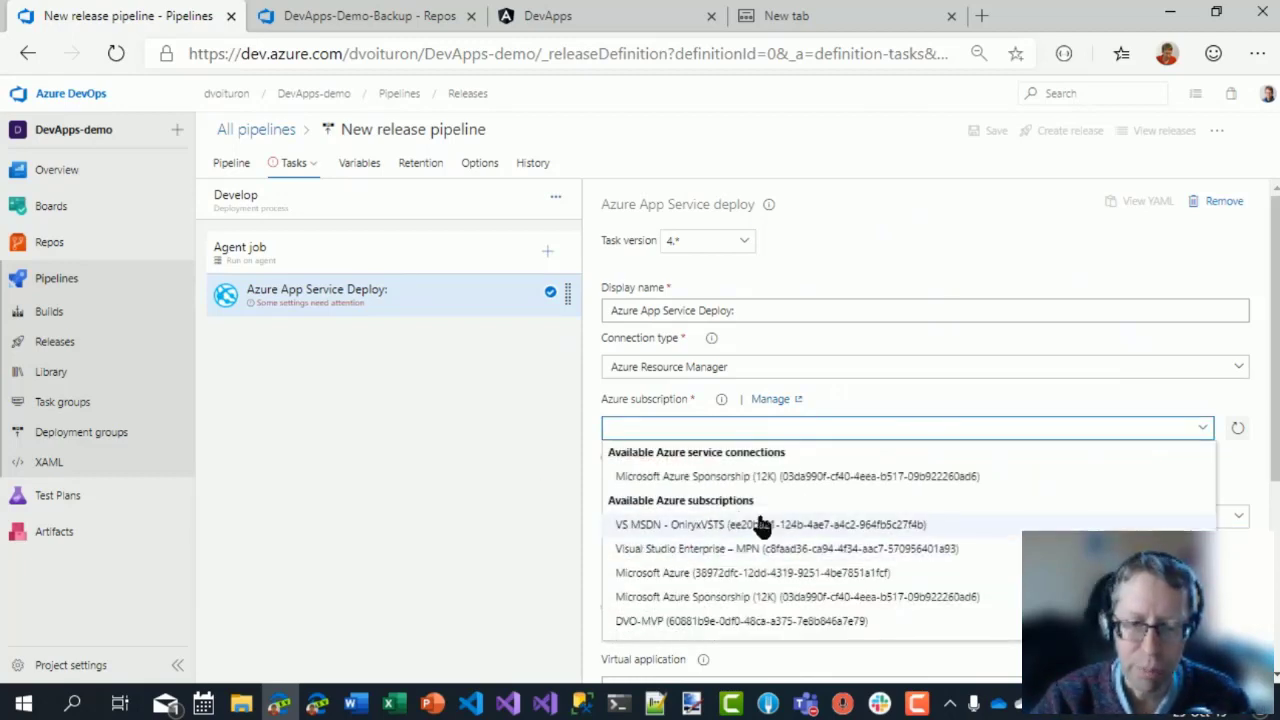
click(717, 477)
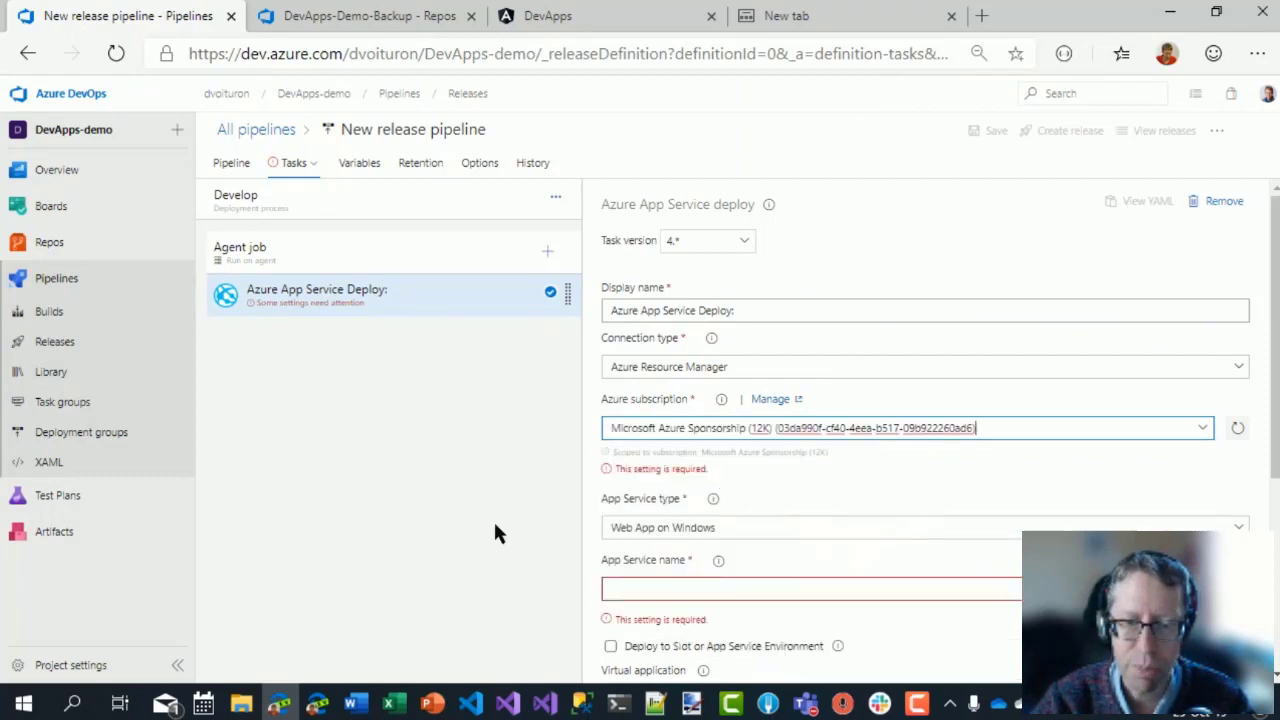
click(767, 511)
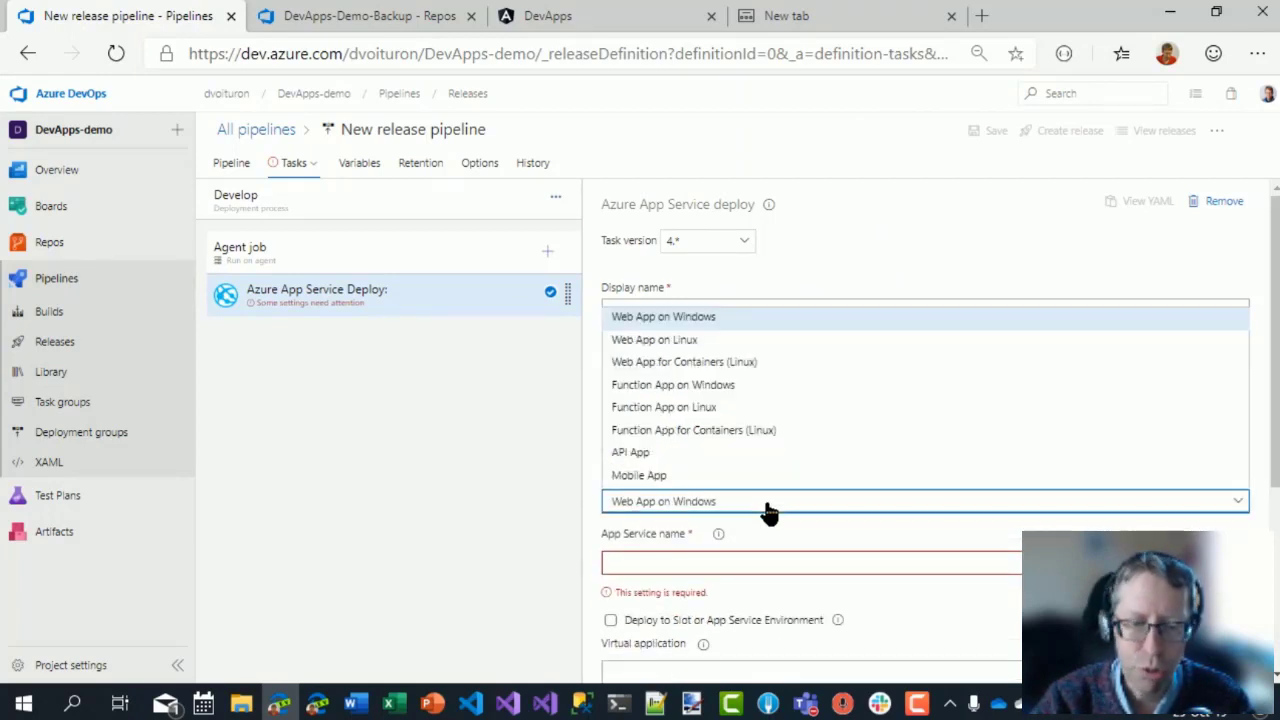
click(711, 318)
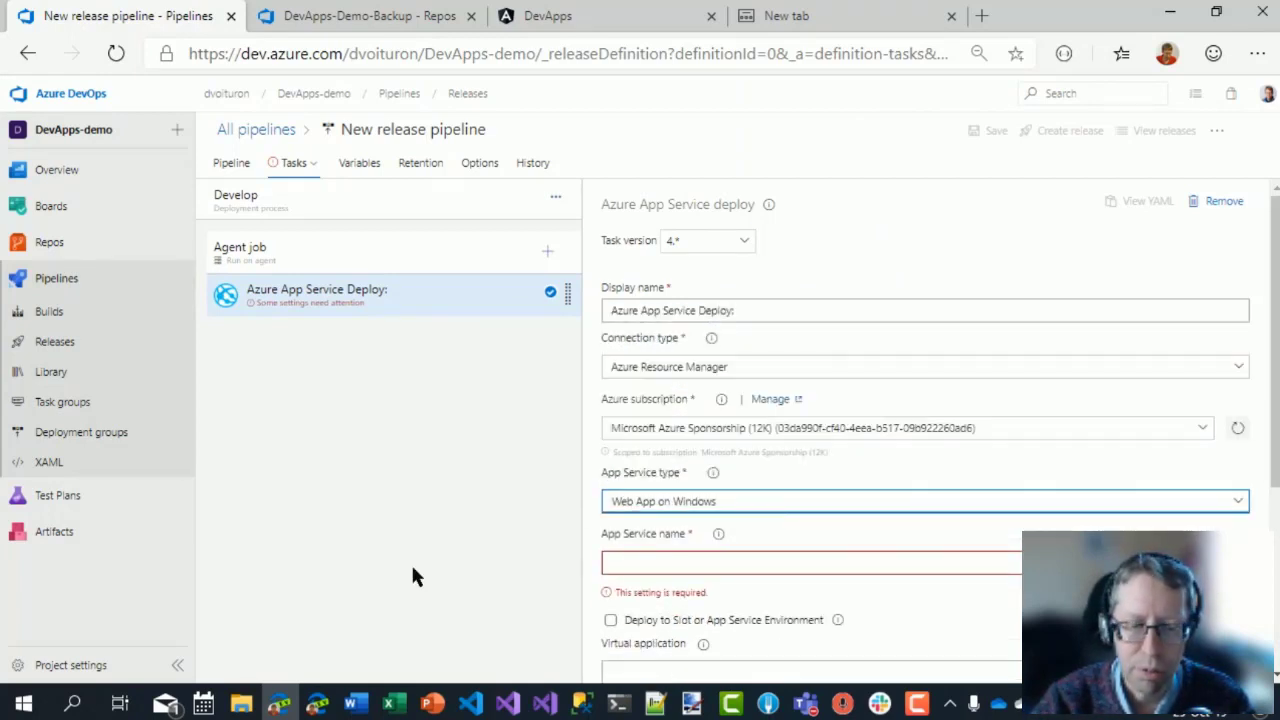
click(412, 567)
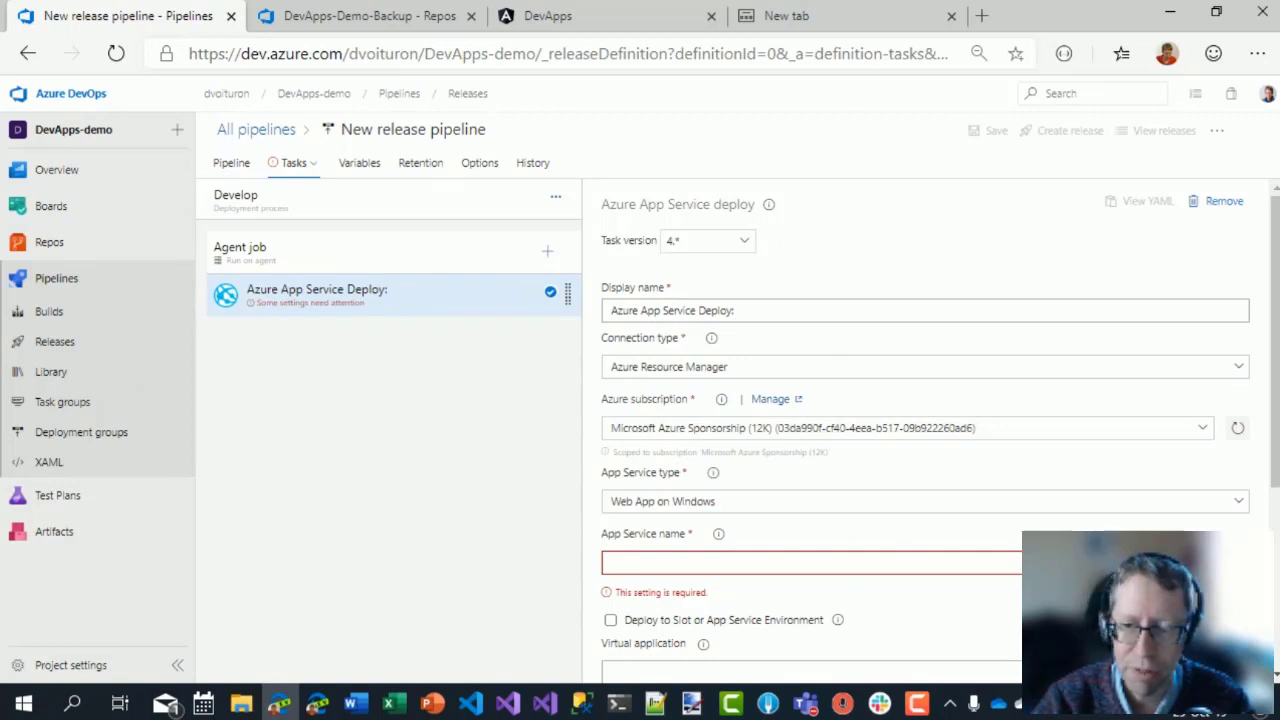
click(783, 562)
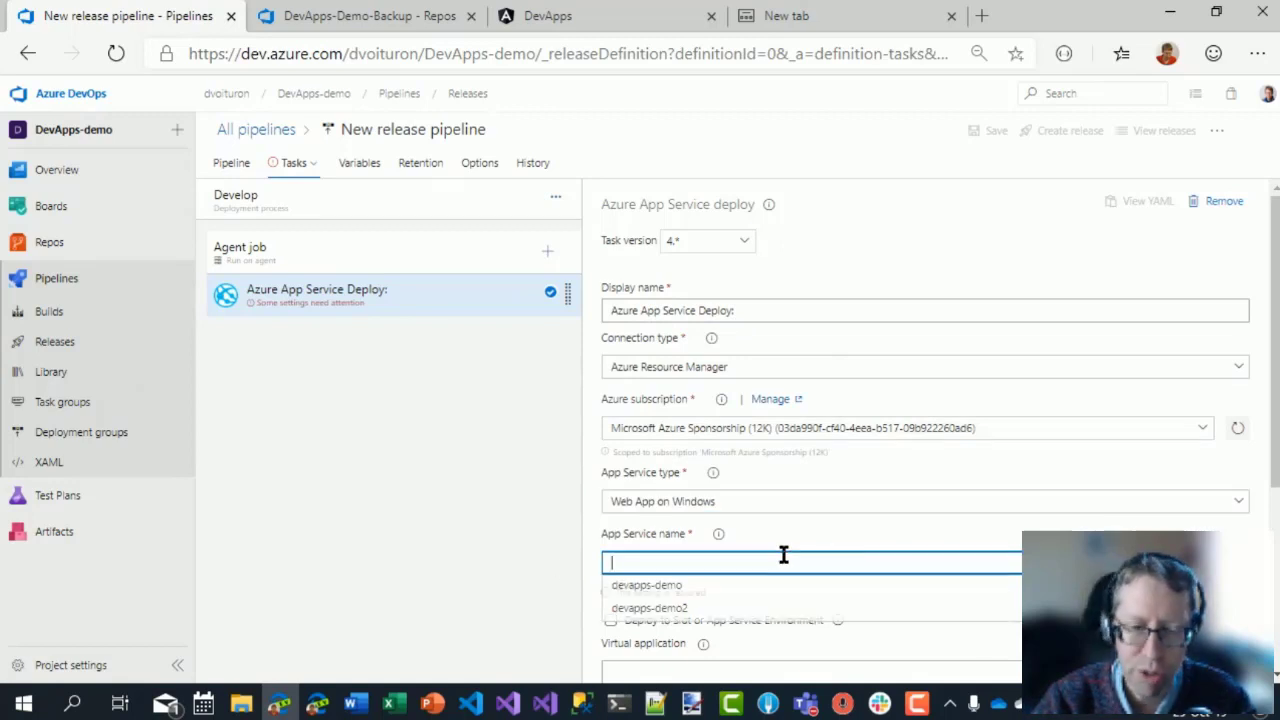
click(674, 587)
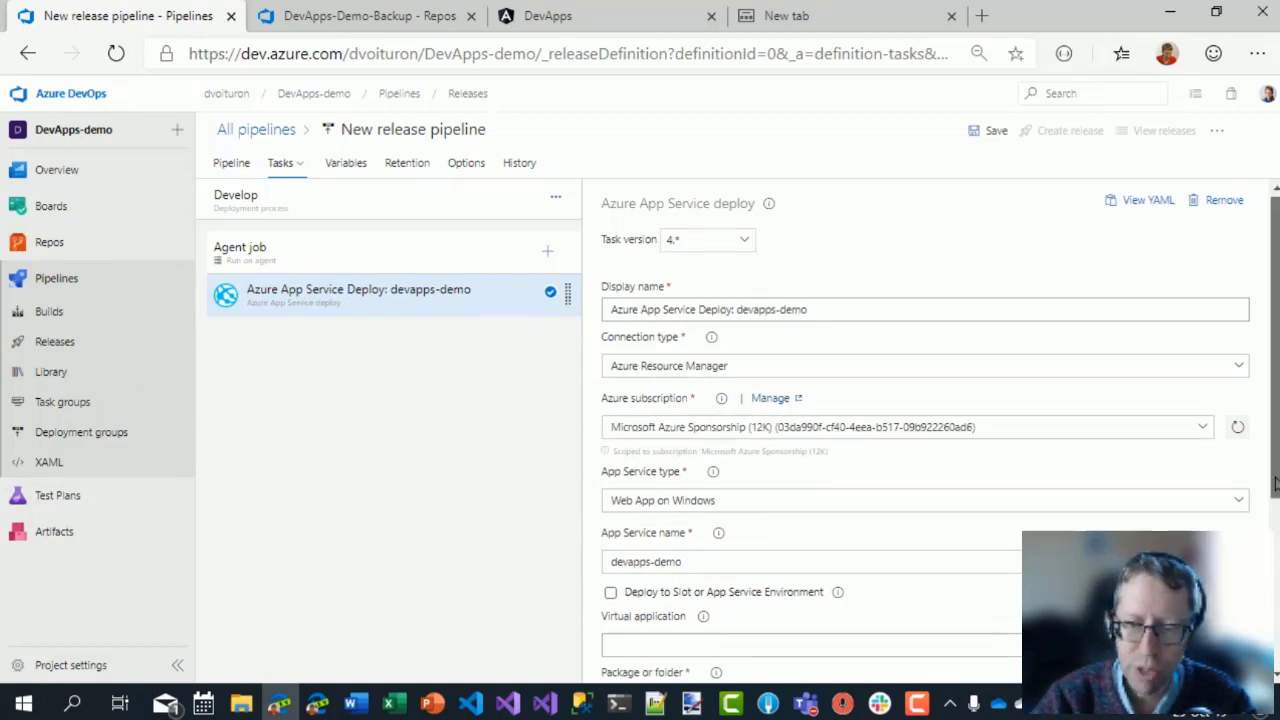
Set the deploy task's package or folder to BuildAPI/drop/DevApps-WebAPI, chosen from the linked artifacts.
scroll(954, 571, down, 3)
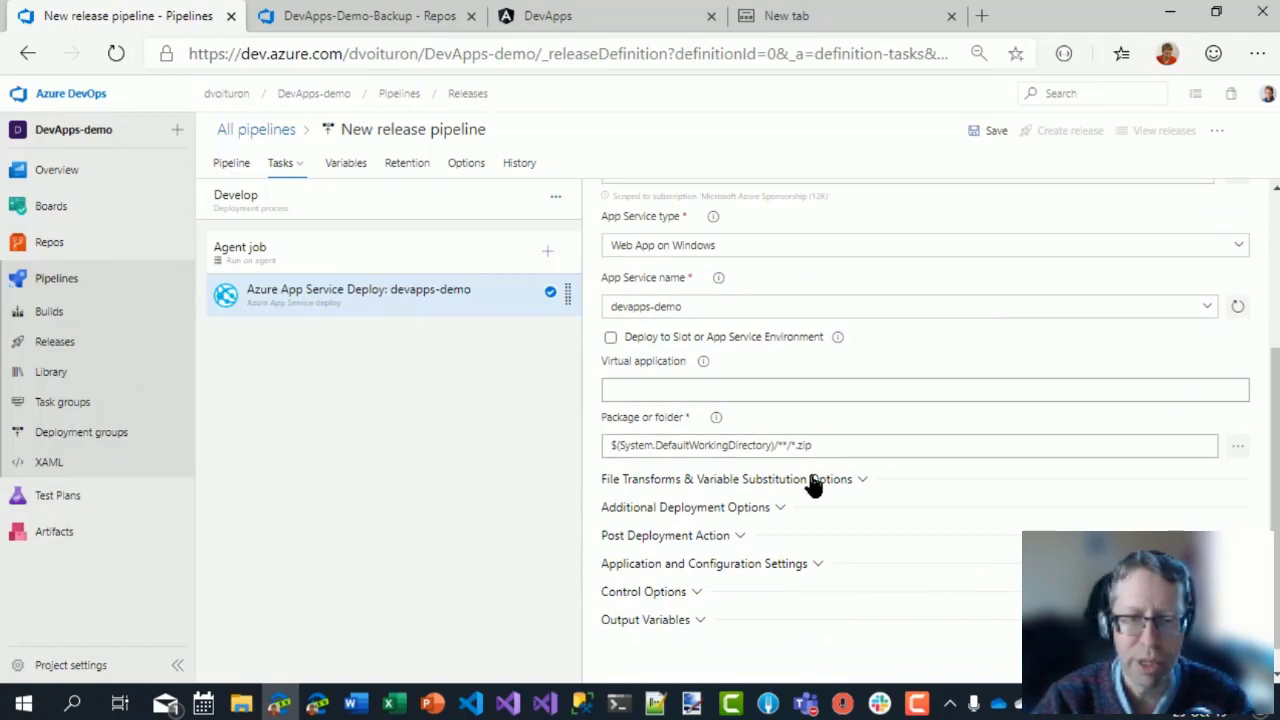
click(612, 447)
drag(612, 447, 874, 449)
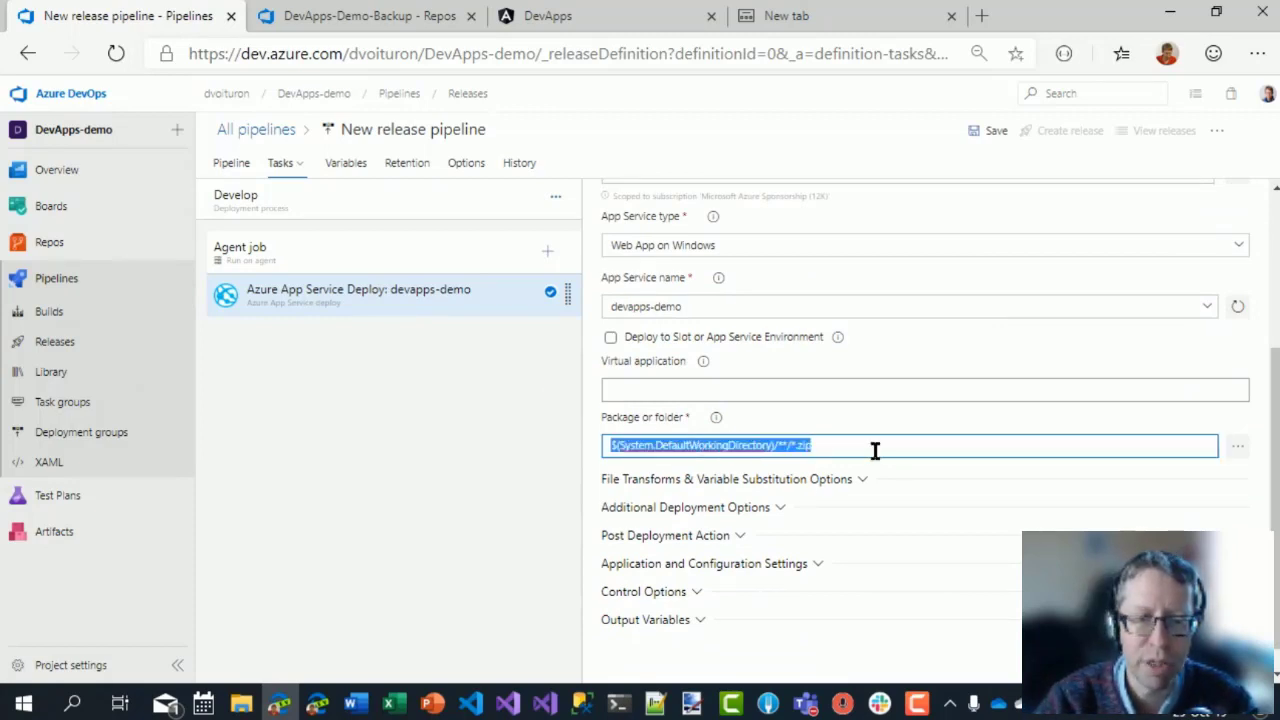
click(1240, 449)
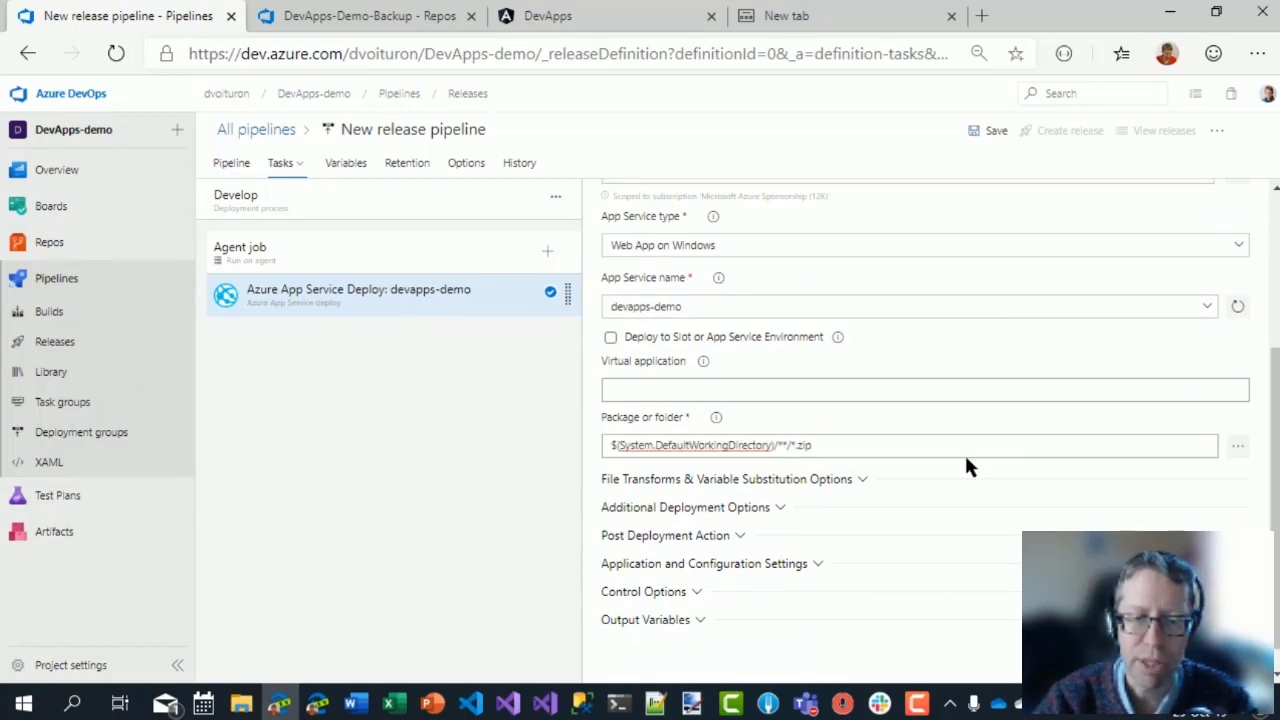
click(1239, 448)
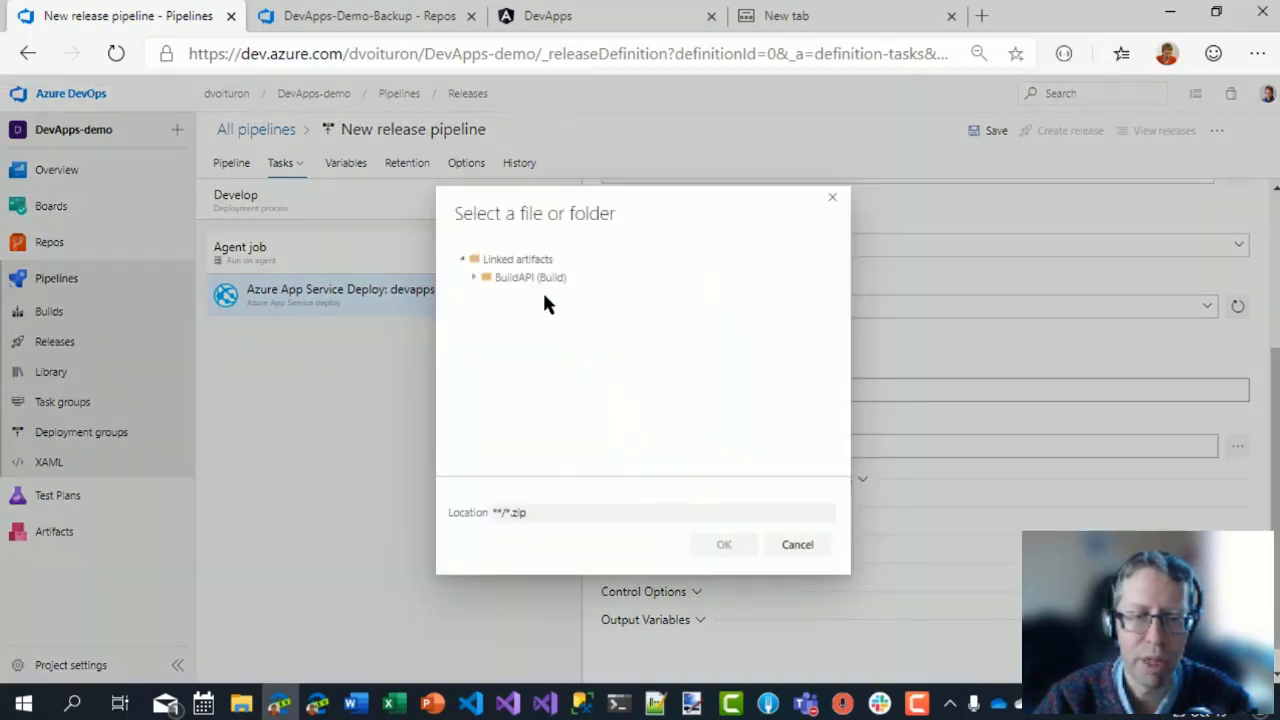
click(476, 278)
click(485, 296)
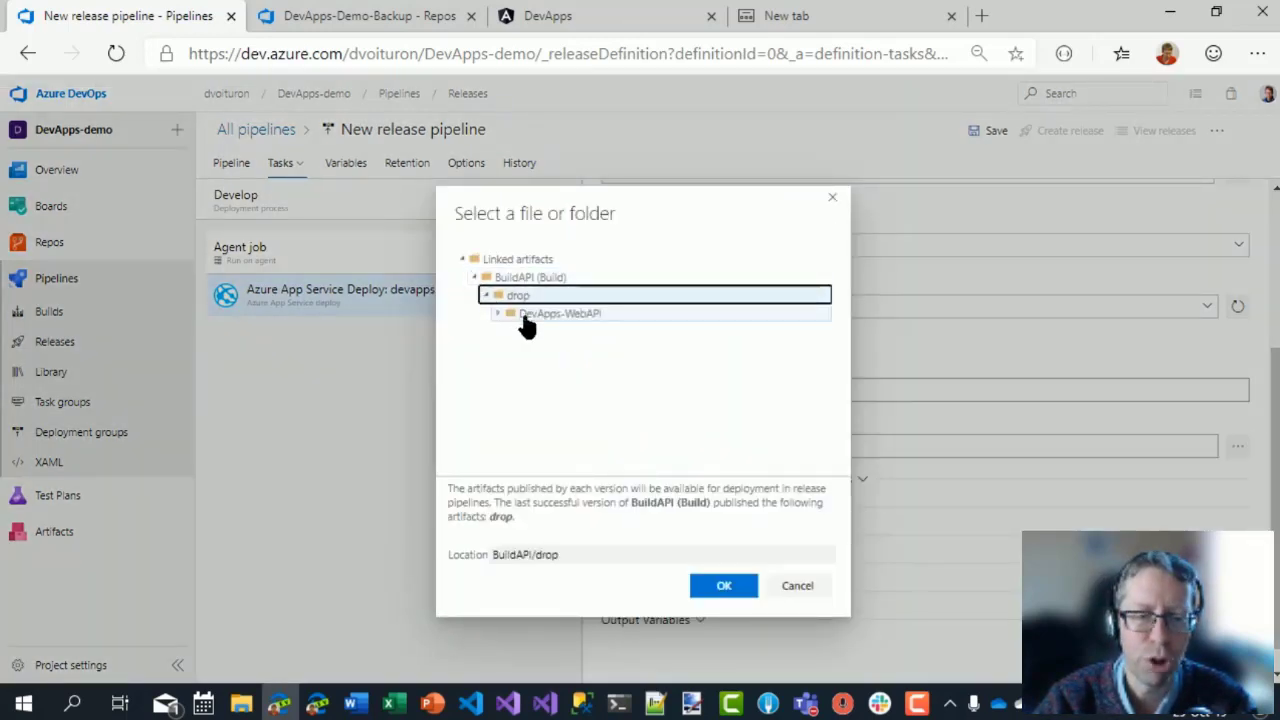
click(498, 313)
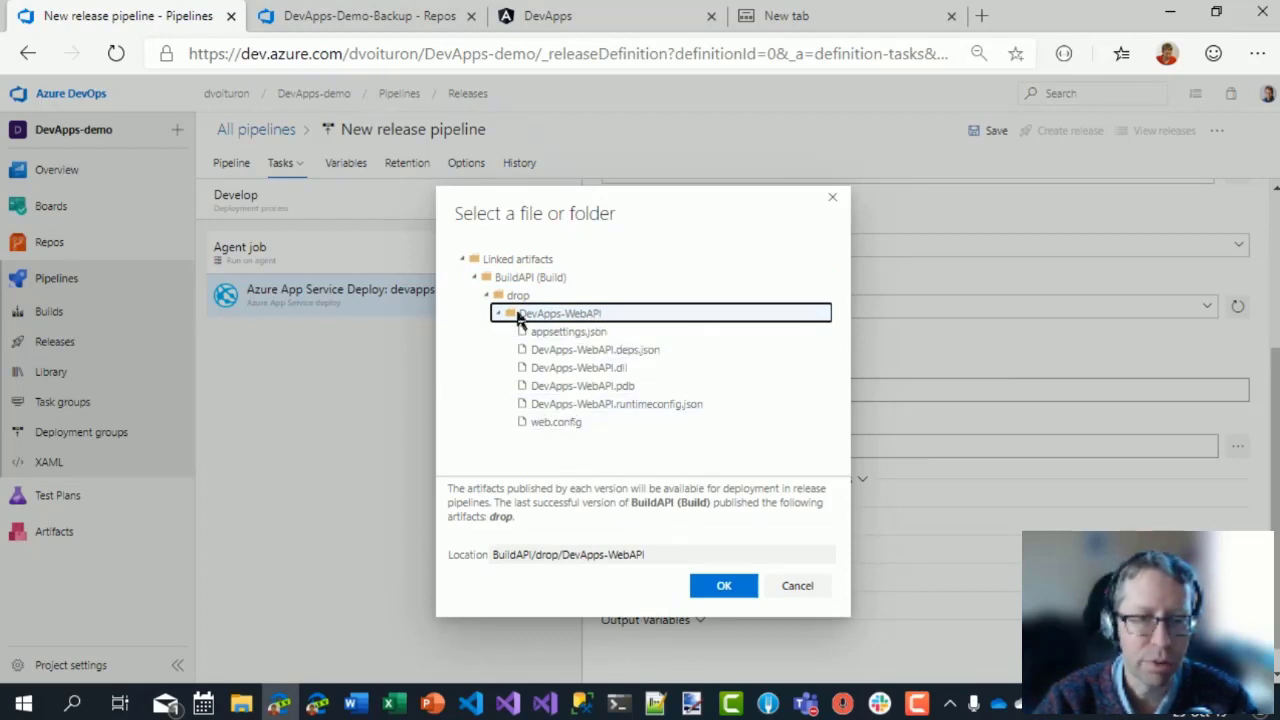
click(734, 588)
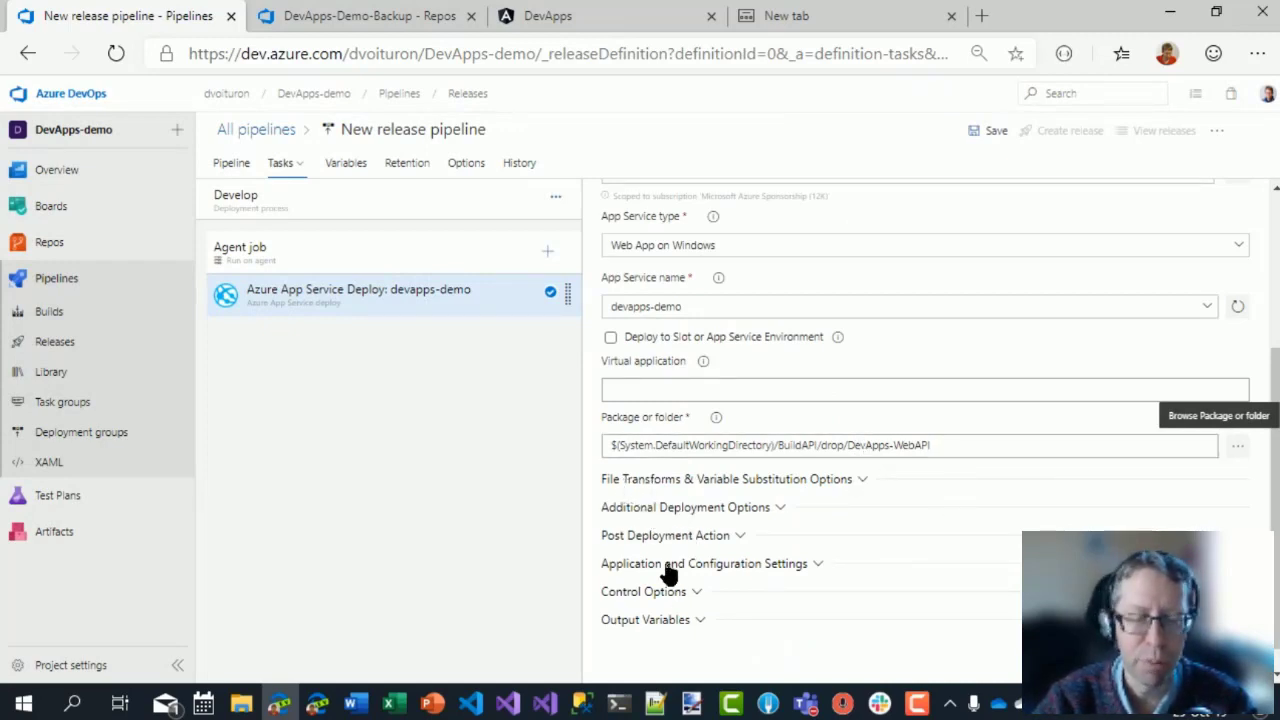
Examine the deploy task's additional deployment, post-deployment action, and file transform and variable substitution options.
click(766, 511)
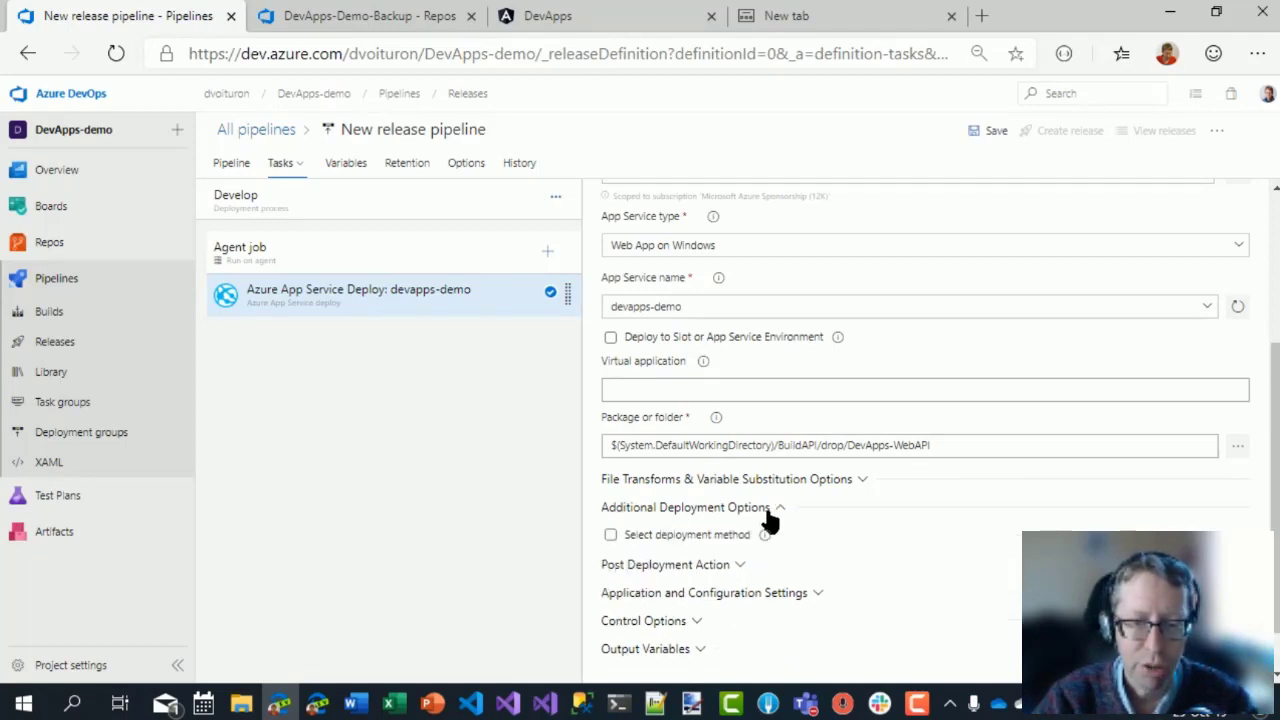
click(728, 564)
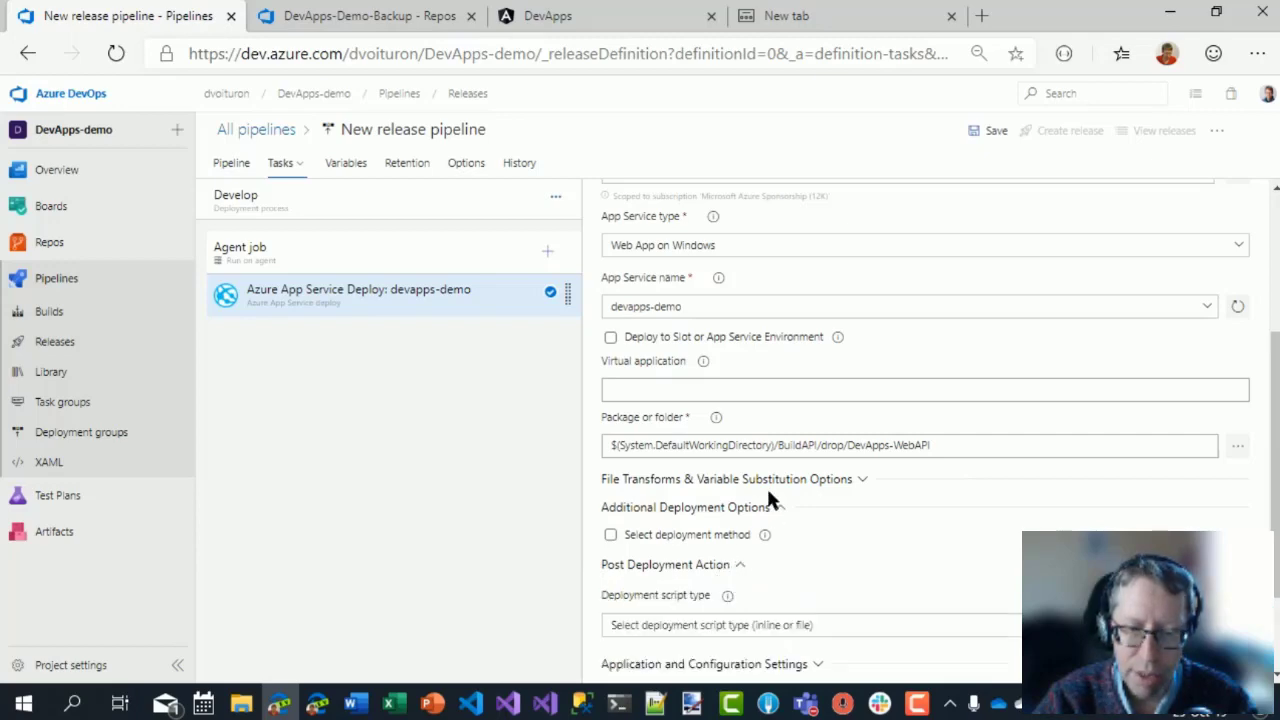
click(770, 481)
scroll(806, 540, down, 3)
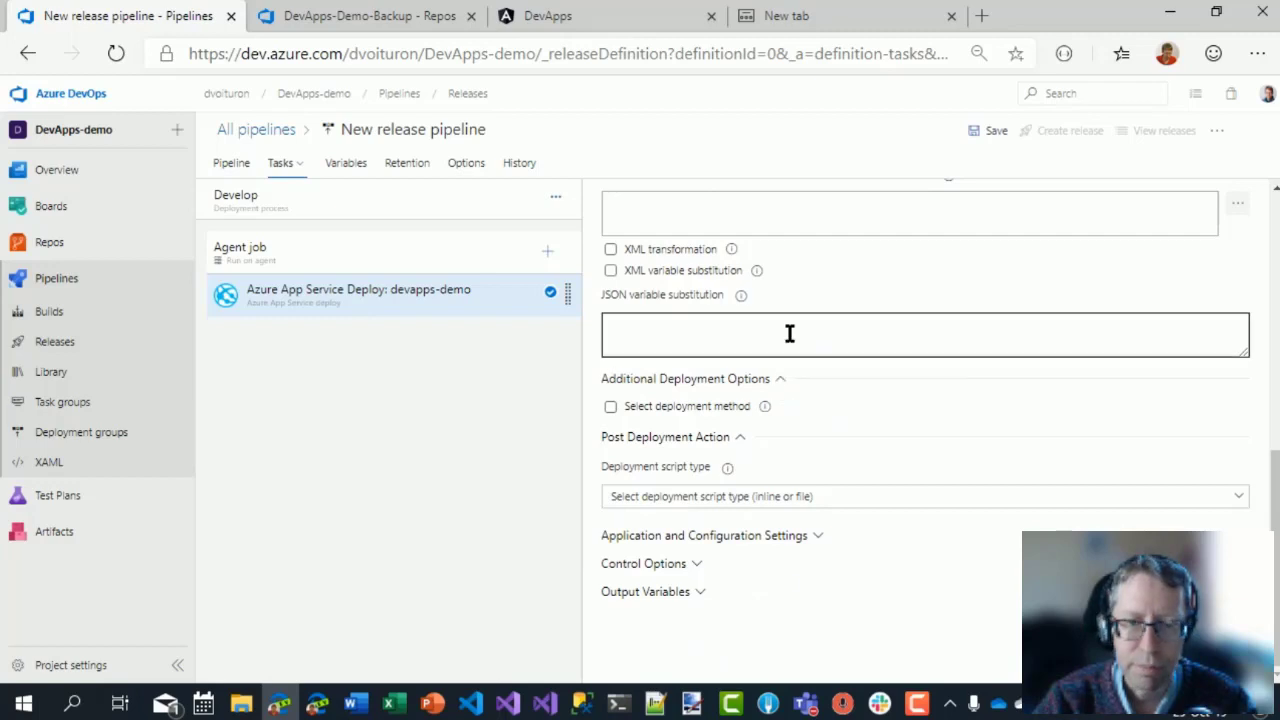
scroll(780, 333, up, 2)
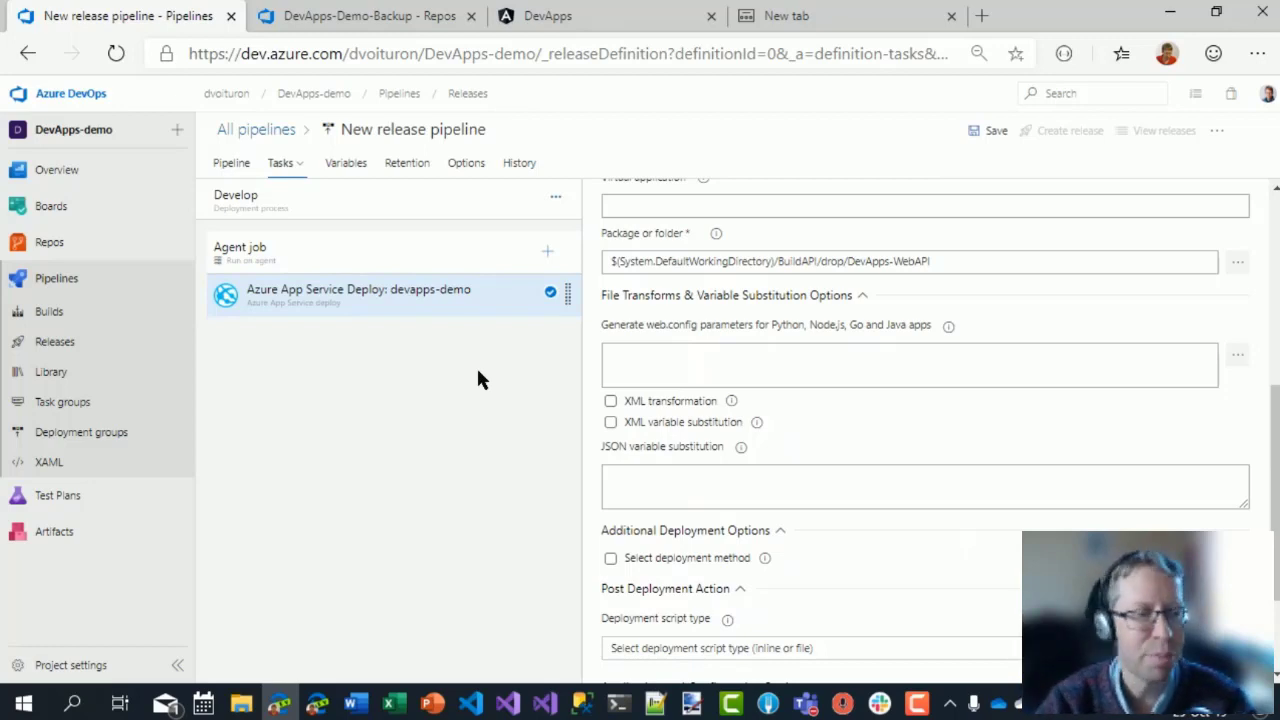
Leave the new pipeline unsaved and open the Deploy WebAPI Backup release pipeline for editing at its Devevelopment stage tasks.
click(54, 340)
click(704, 420)
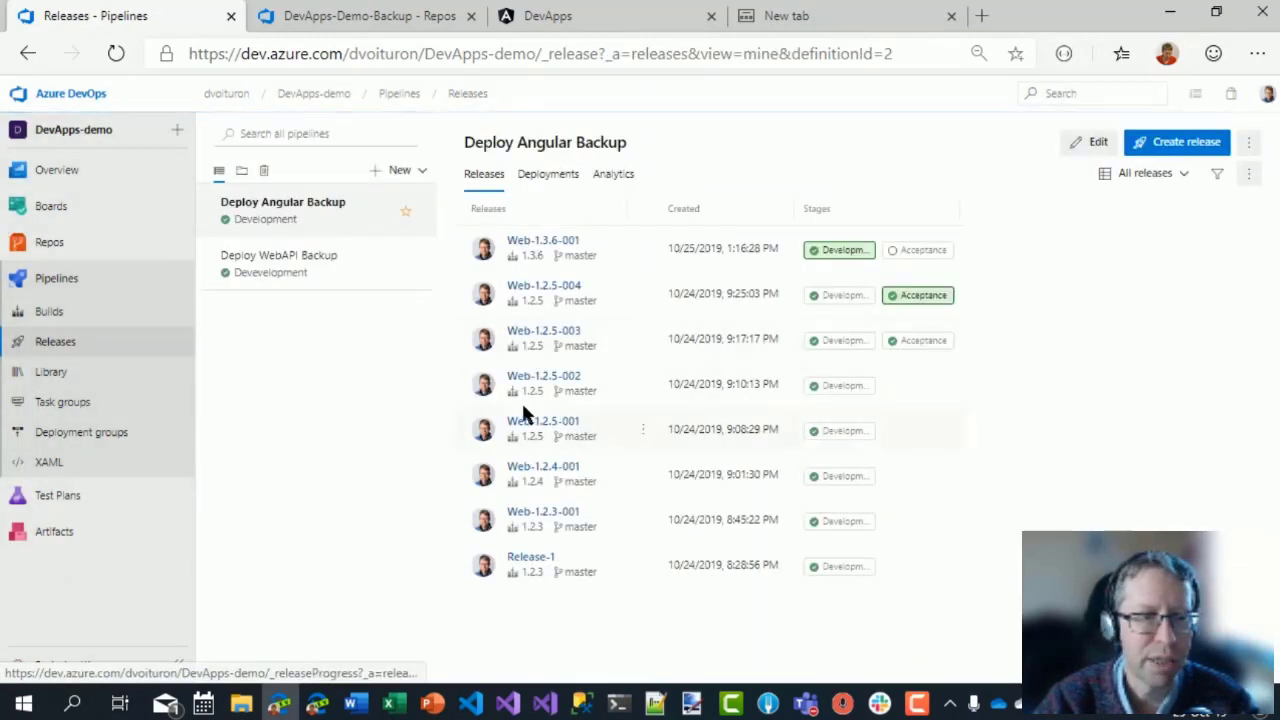
click(380, 268)
click(1088, 145)
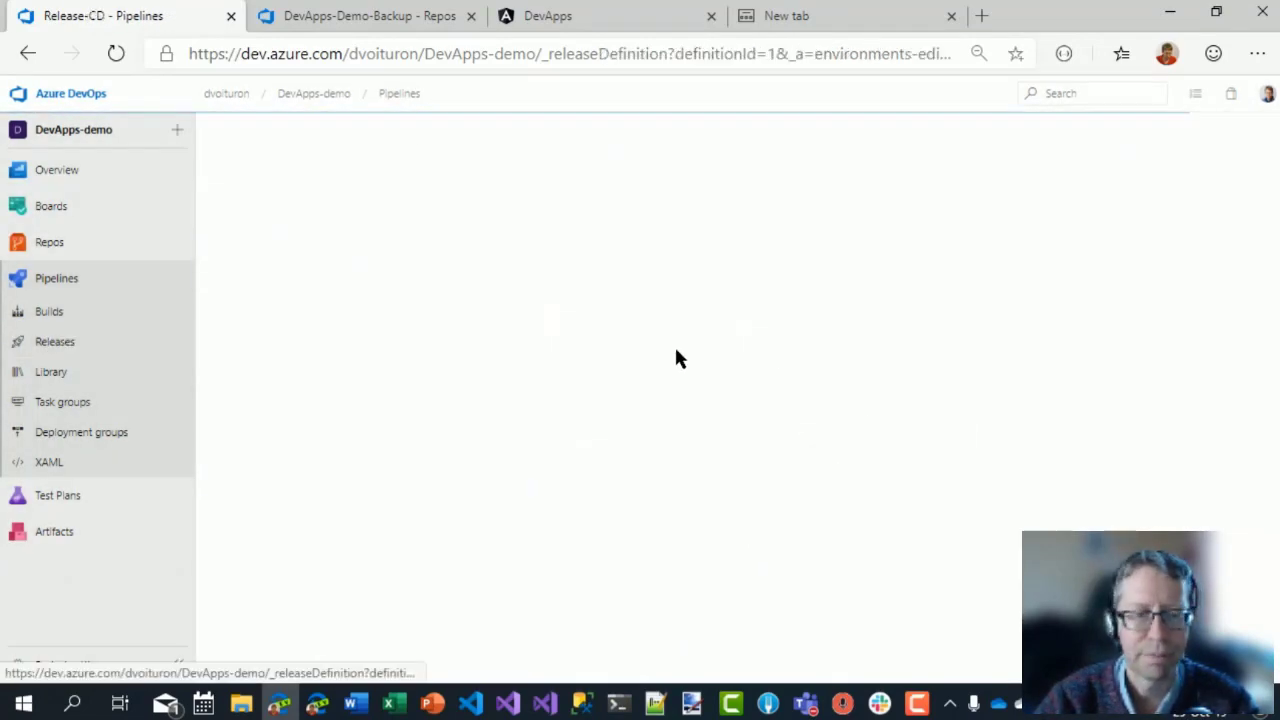
click(515, 335)
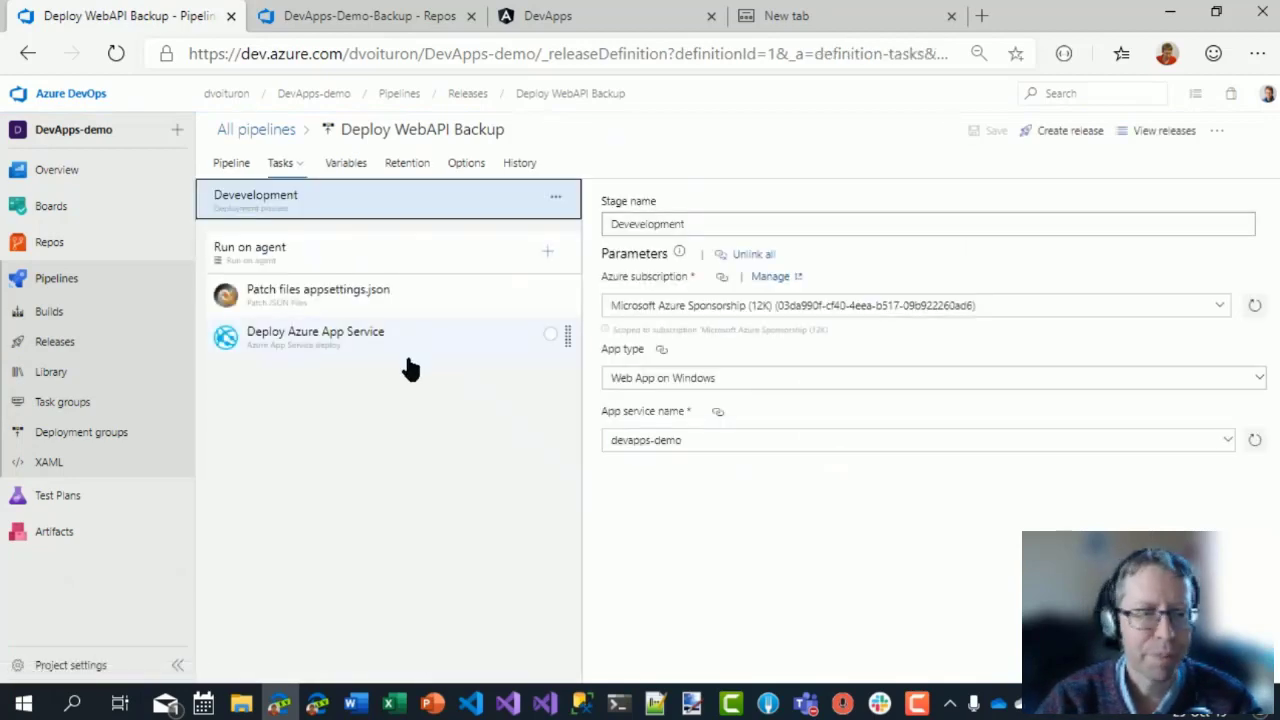
Review the settings of the Deploy Azure App Service task and the Patch files appsettings.json task, including its patch content.
click(290, 340)
scroll(775, 380, down, 3)
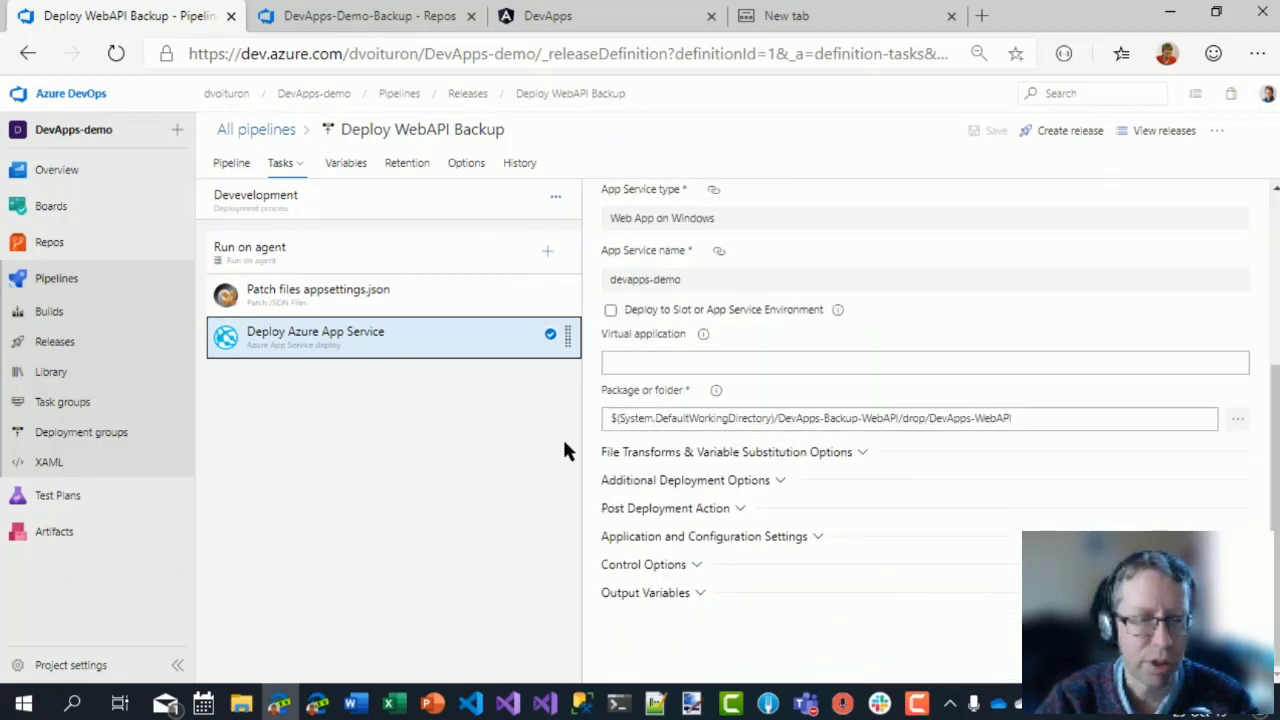
click(392, 304)
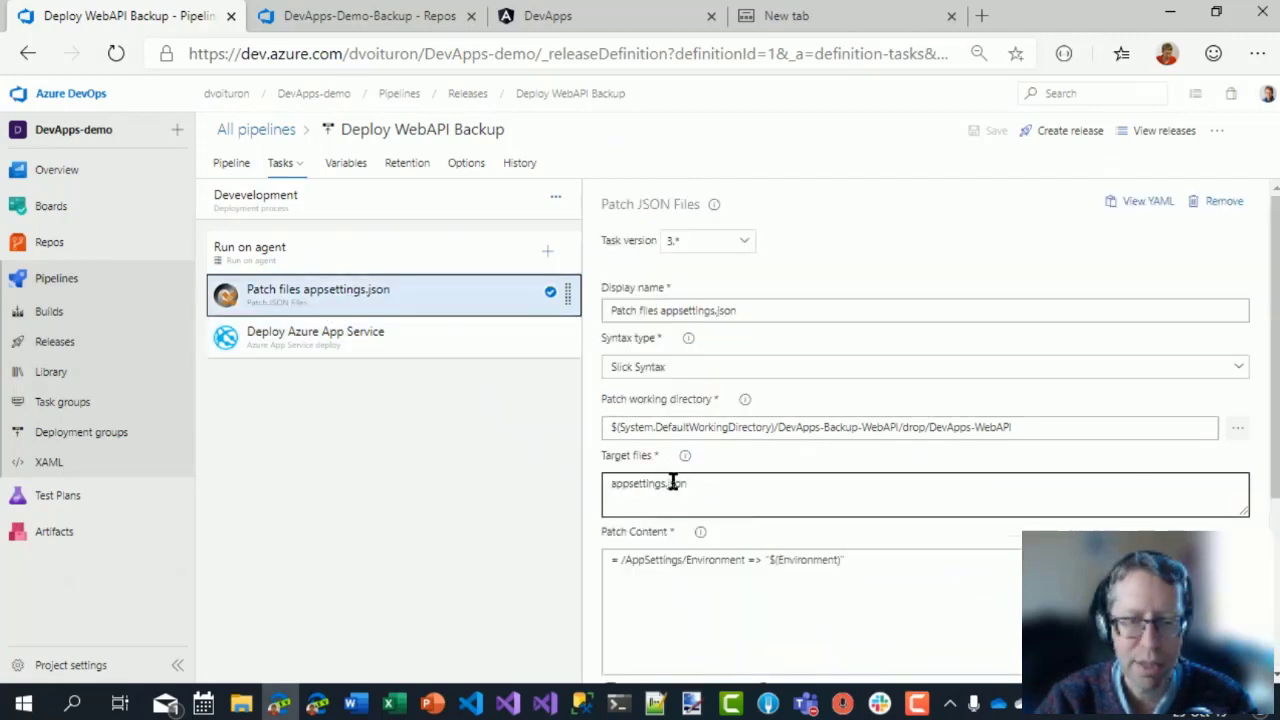
drag(872, 560, 603, 557)
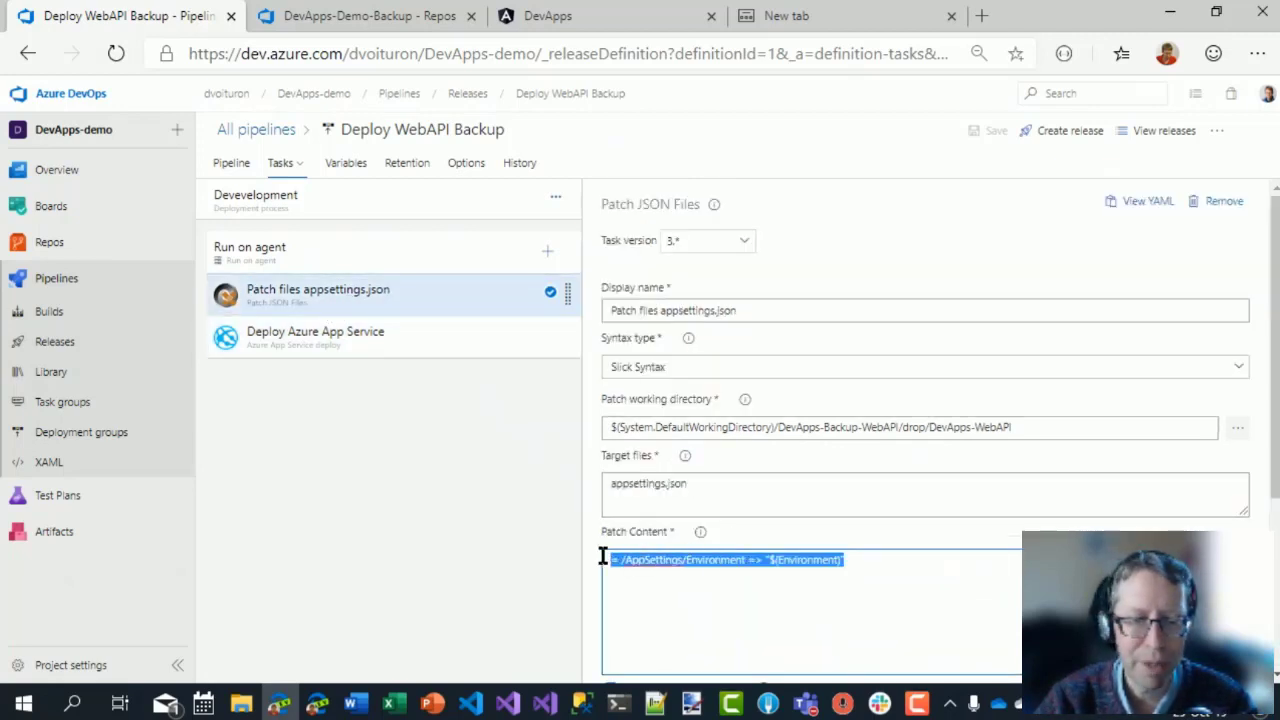
click(790, 585)
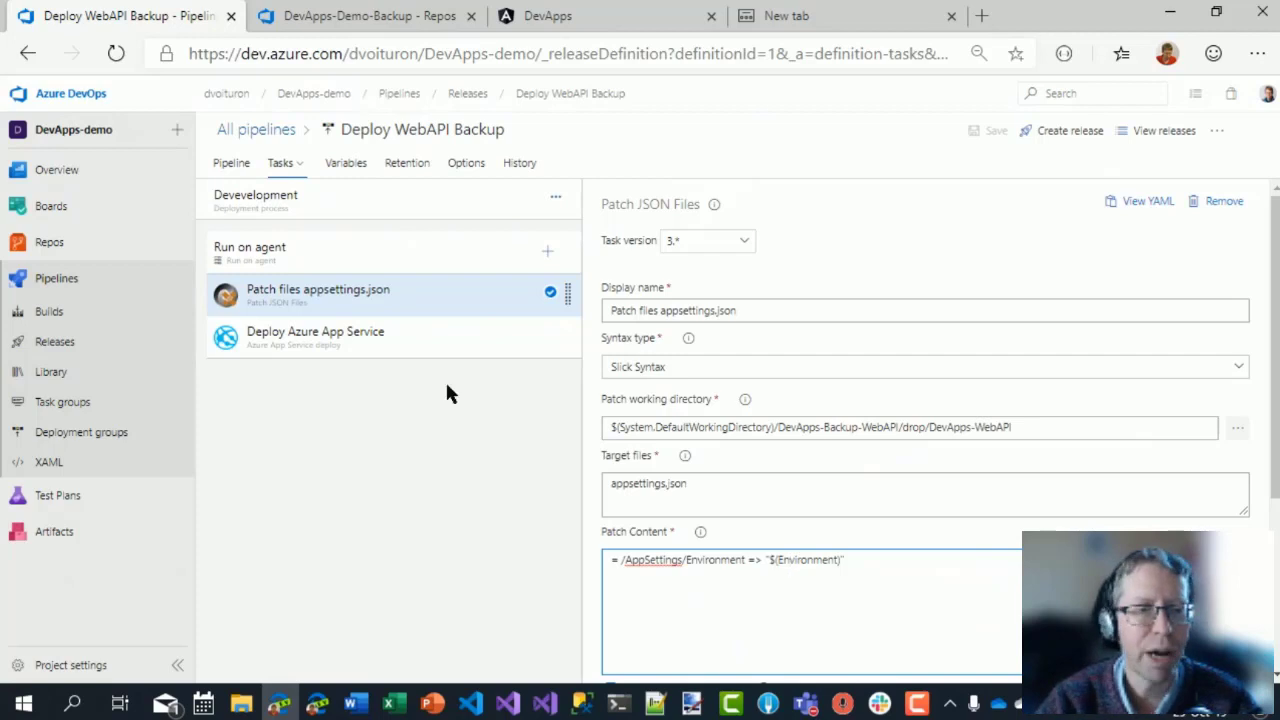
Check the pipeline's Environment variables for each stage, view the stage layout and return to the Devevelopment stage tasks.
click(352, 166)
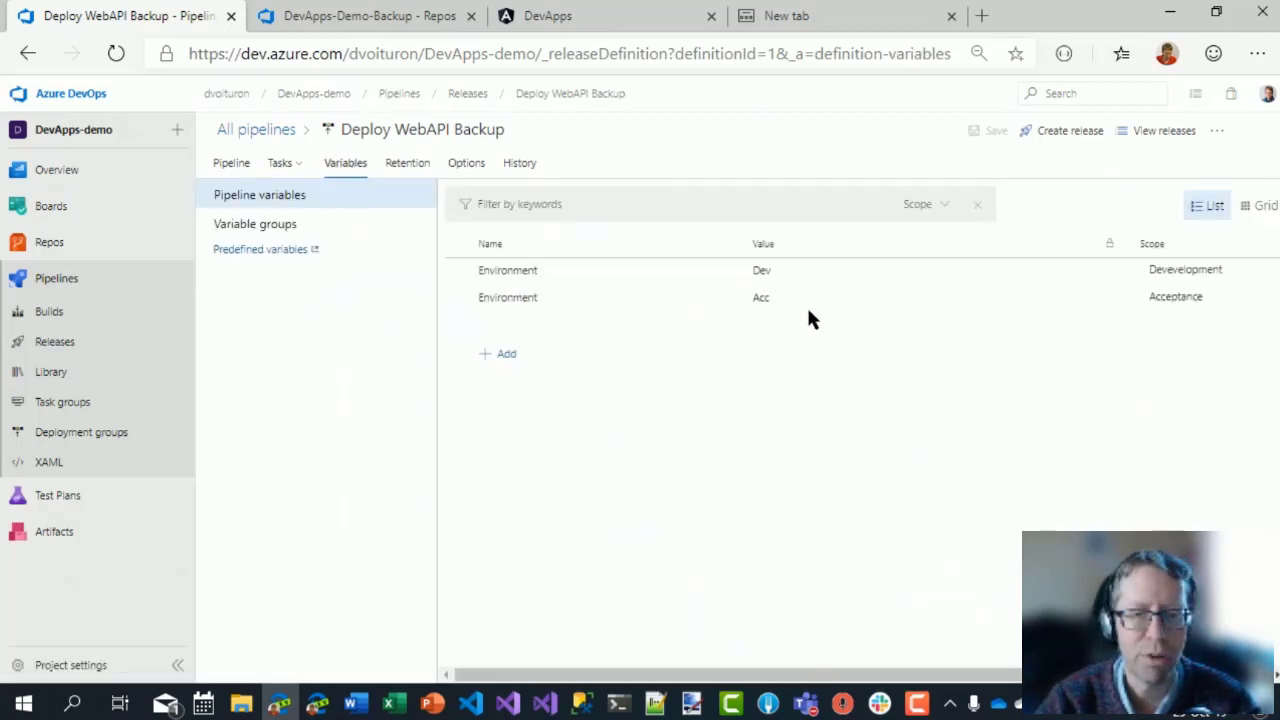
click(764, 272)
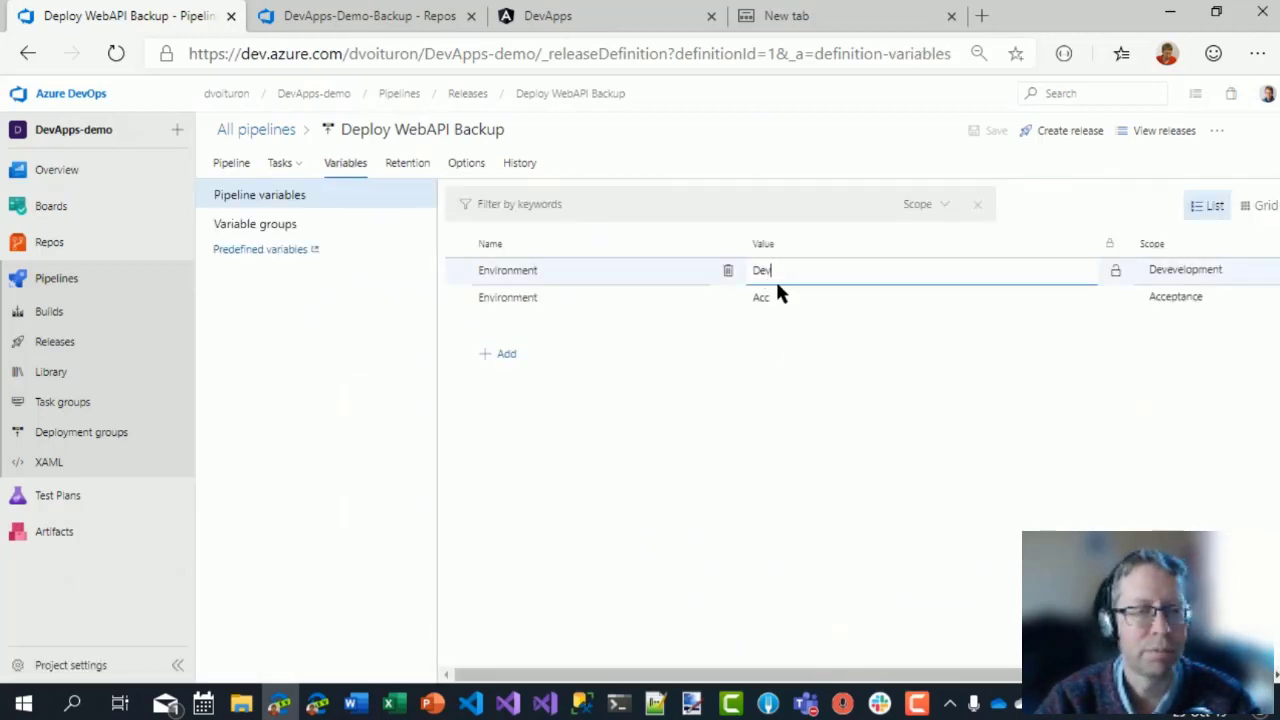
mouse_move(295, 185)
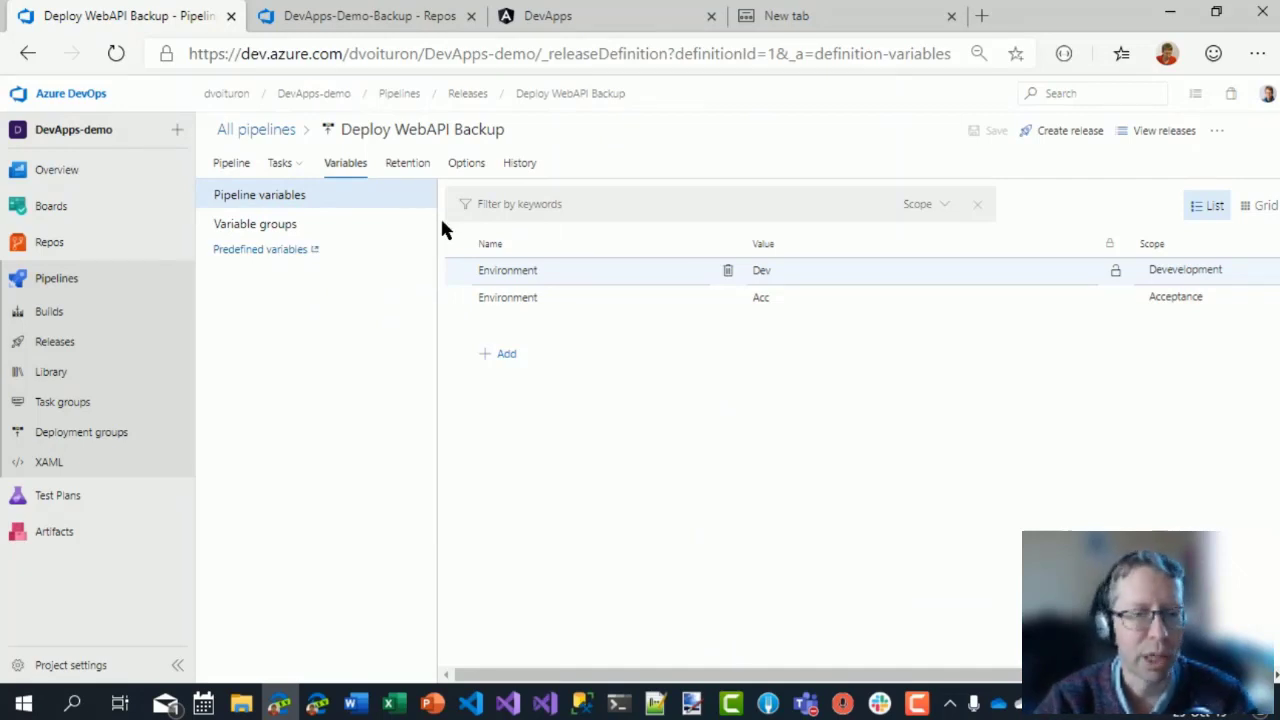
click(237, 166)
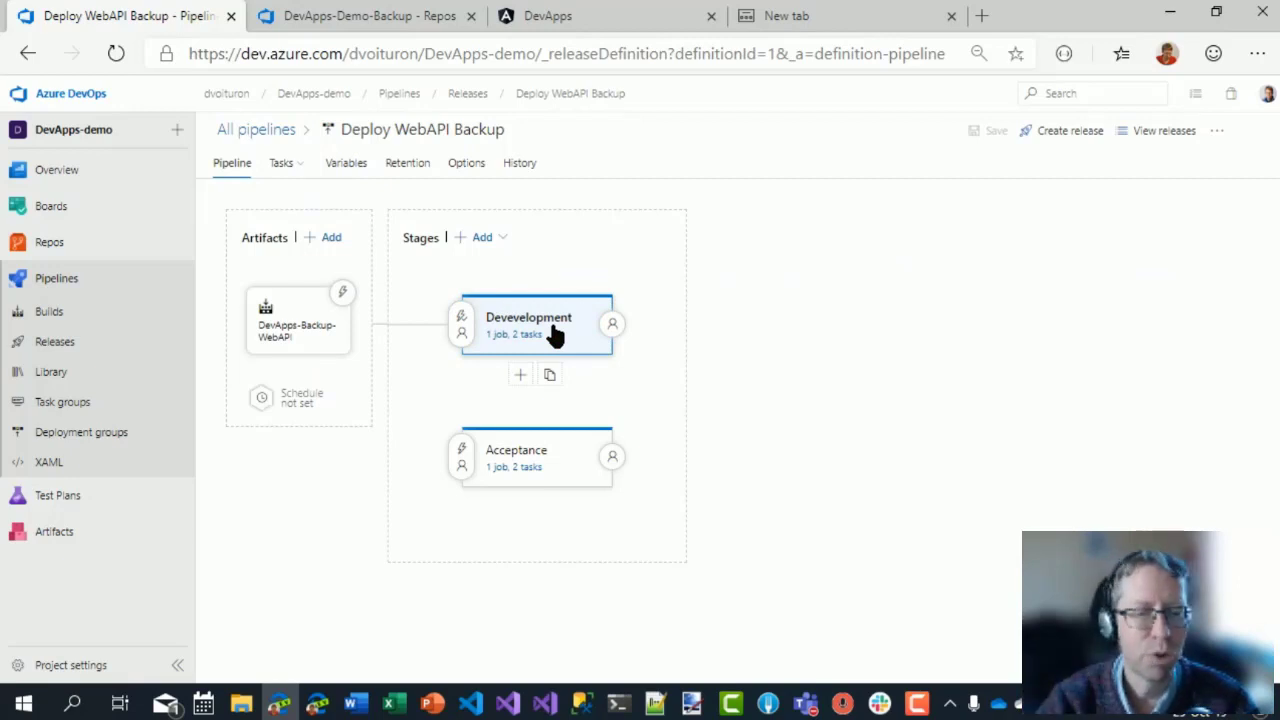
click(515, 336)
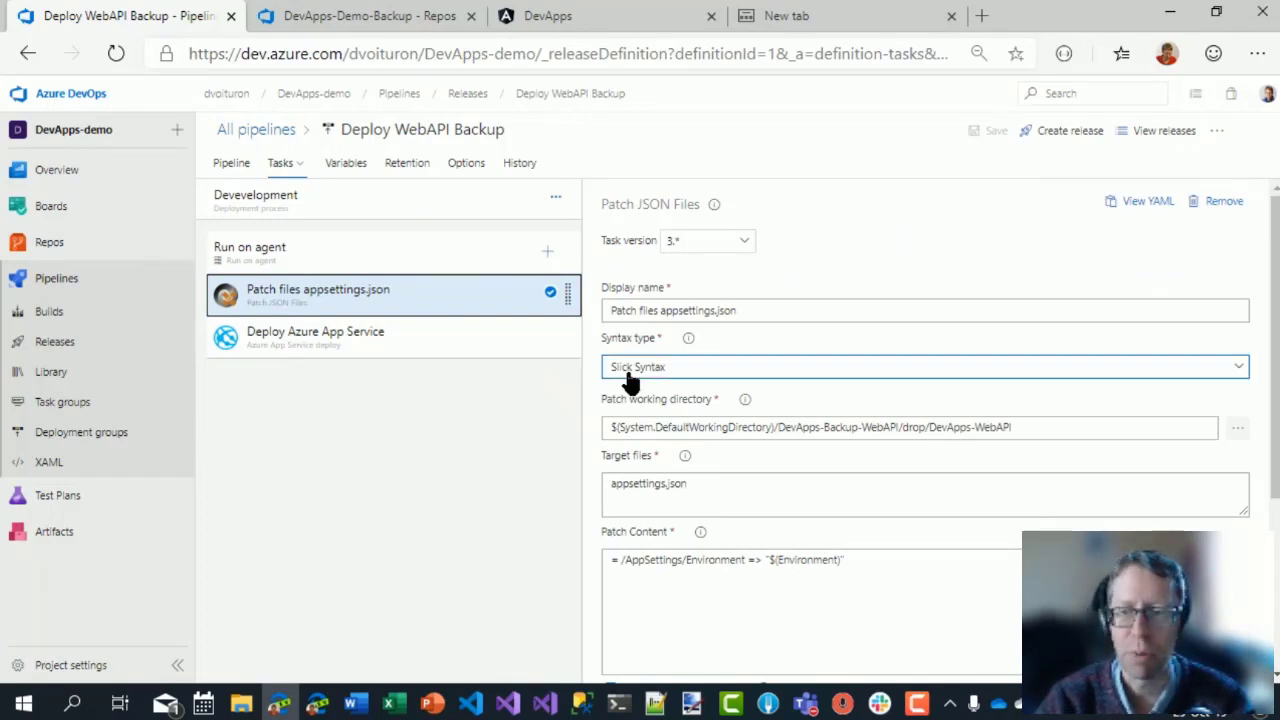
Create a release of Deploy WebAPI Backup with artifact version 1.2.1 and open its Devevelopment stage deployment logs.
click(1066, 140)
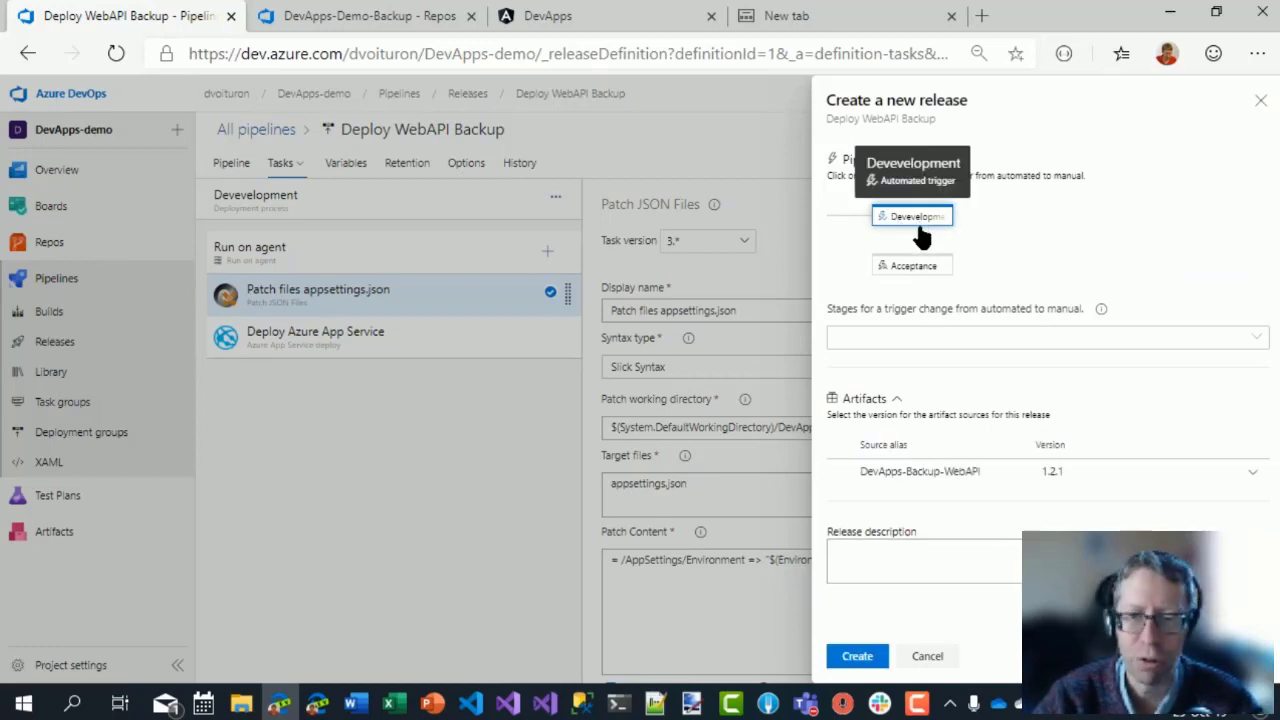
click(862, 655)
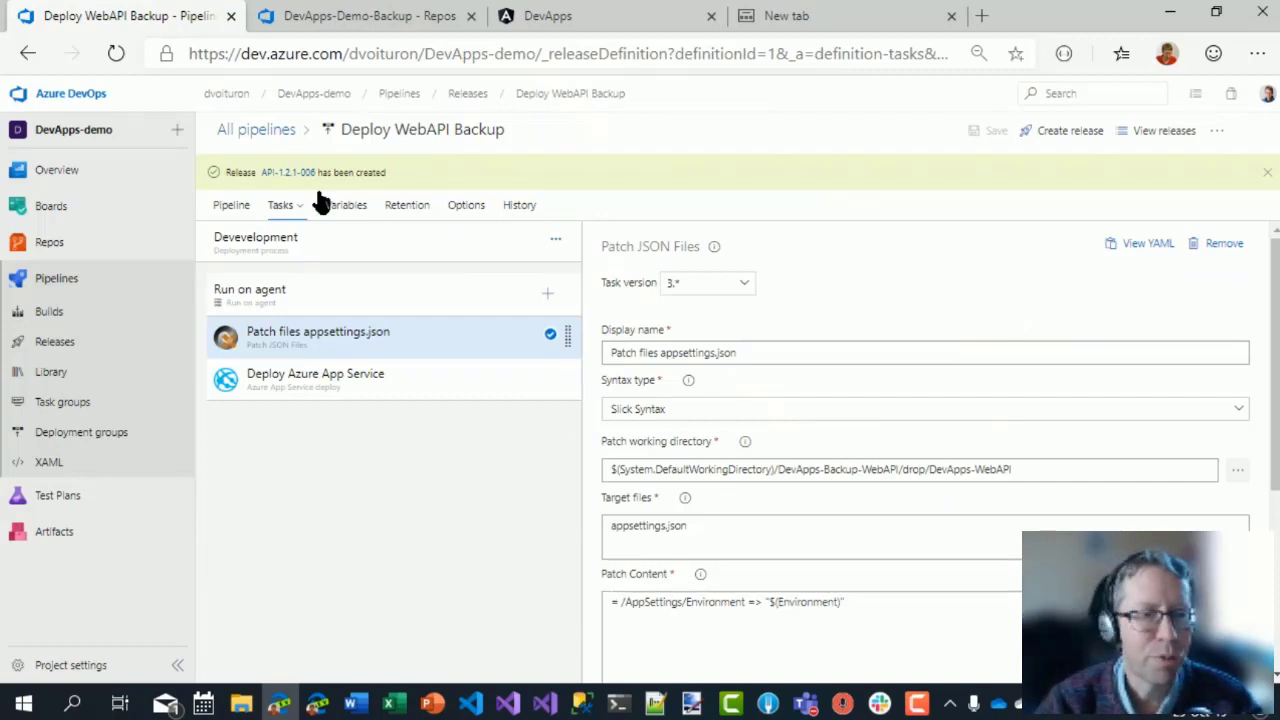
click(292, 173)
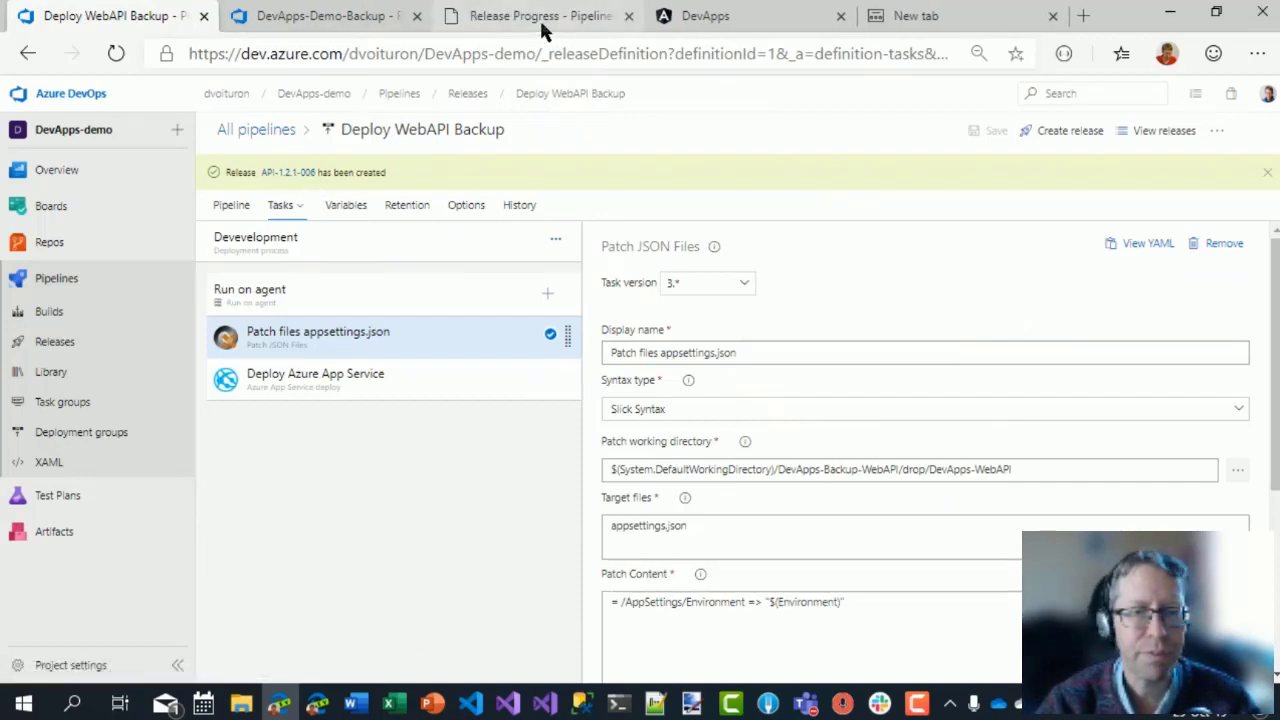
click(543, 24)
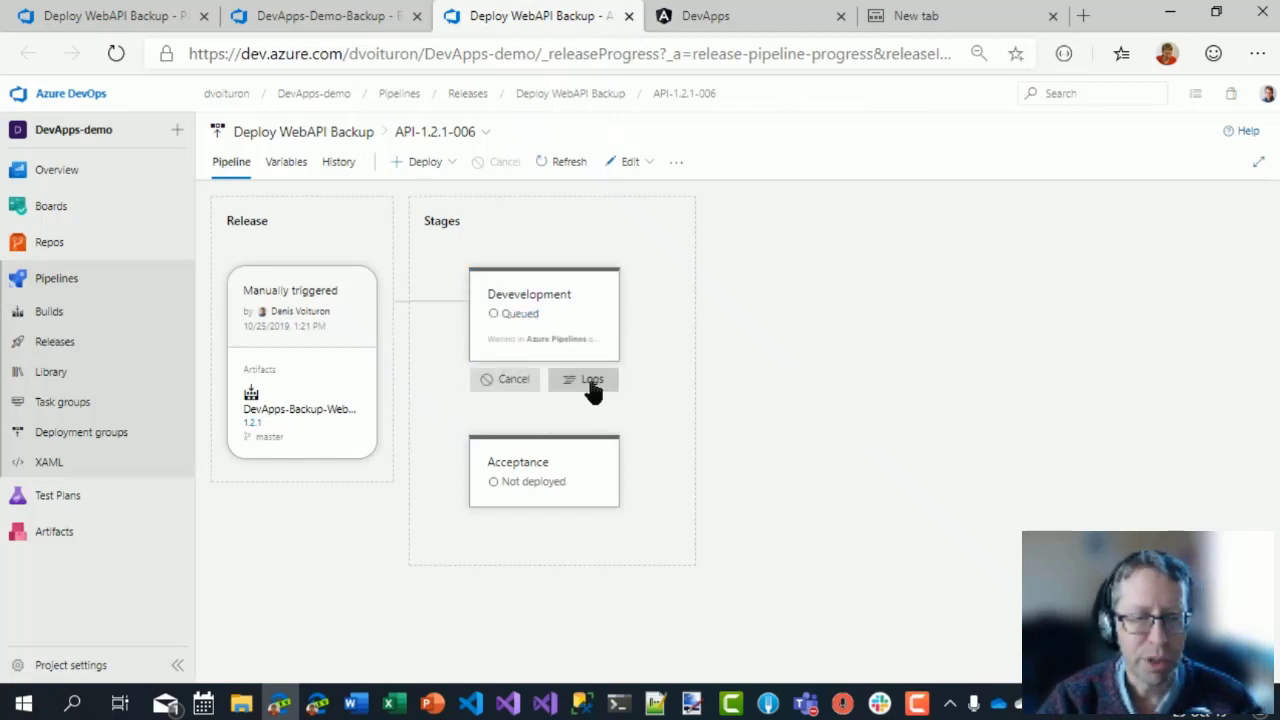
click(590, 419)
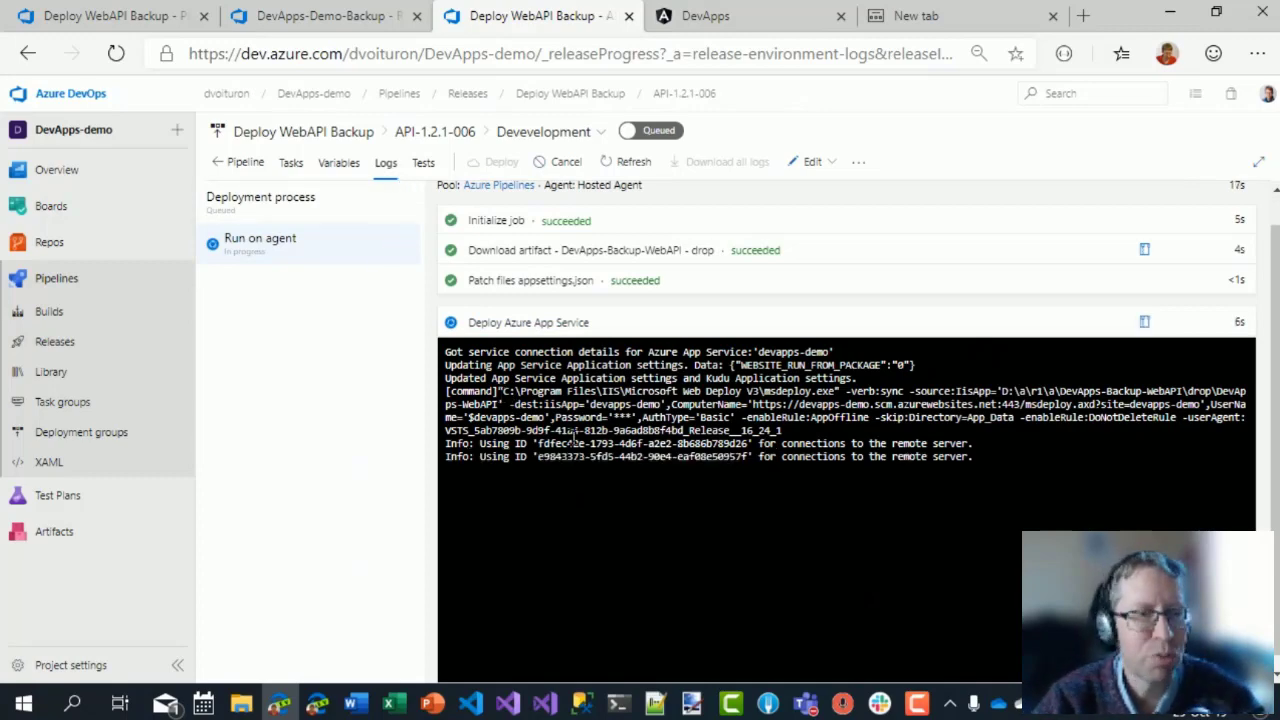
Clone the Devevelopment stage of the Deploy WebAPI Backup pipeline and name the copy Test.
click(338, 18)
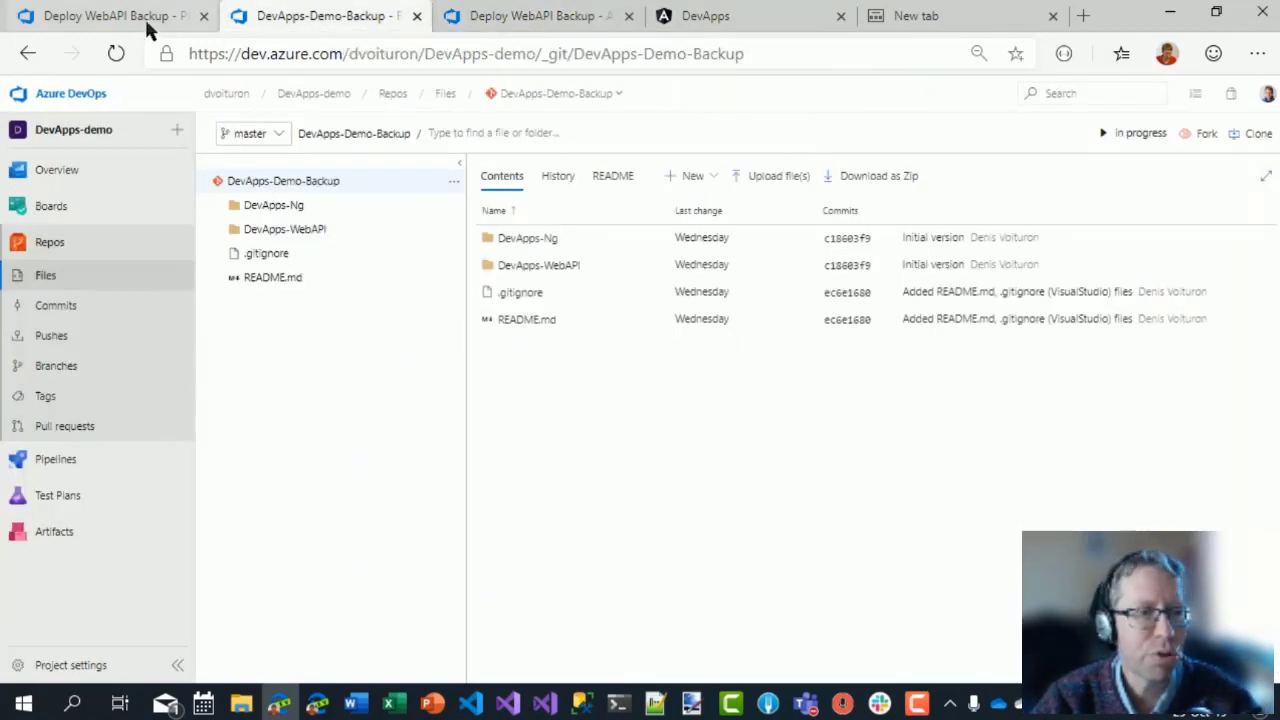
click(144, 16)
click(226, 206)
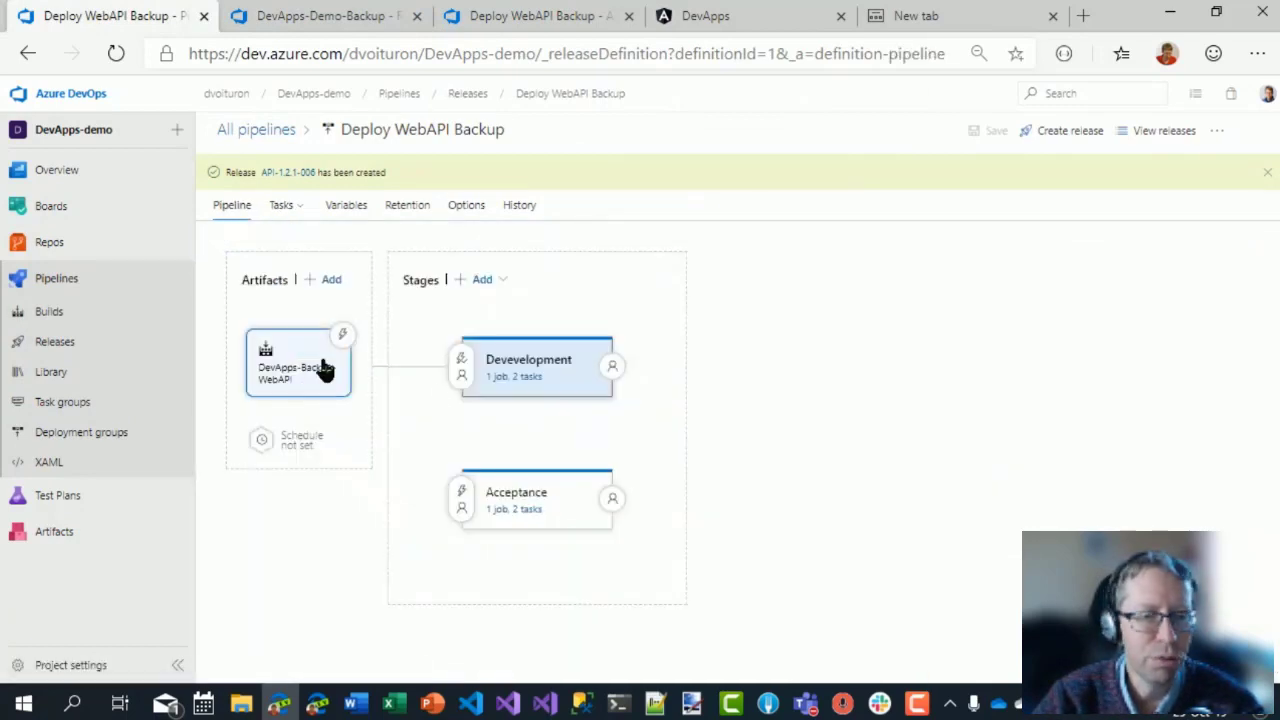
mouse_move(551, 371)
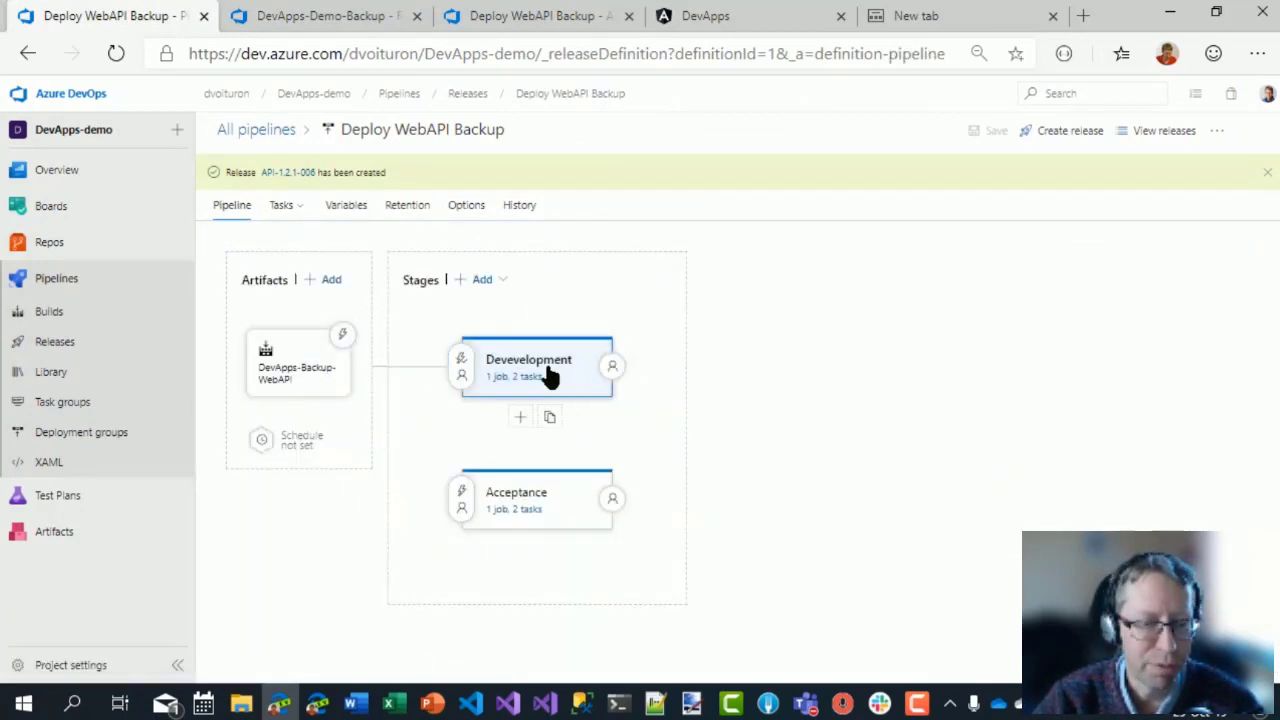
click(575, 420)
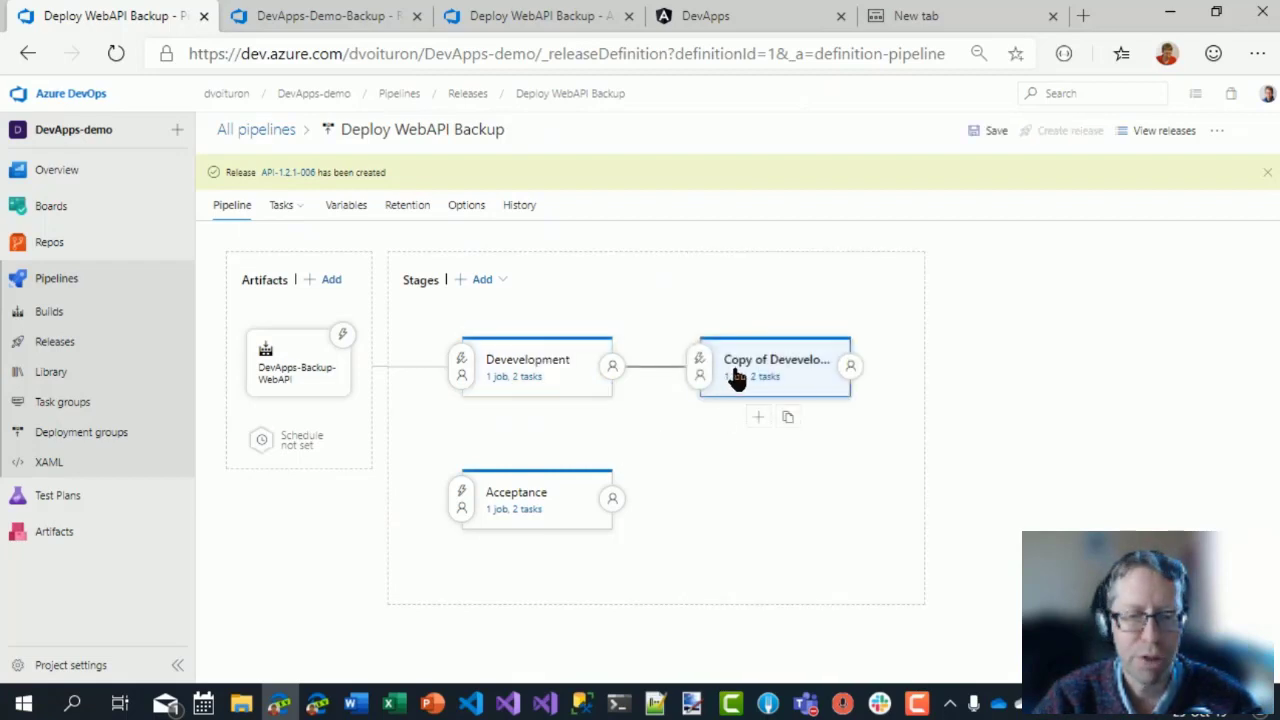
click(748, 368)
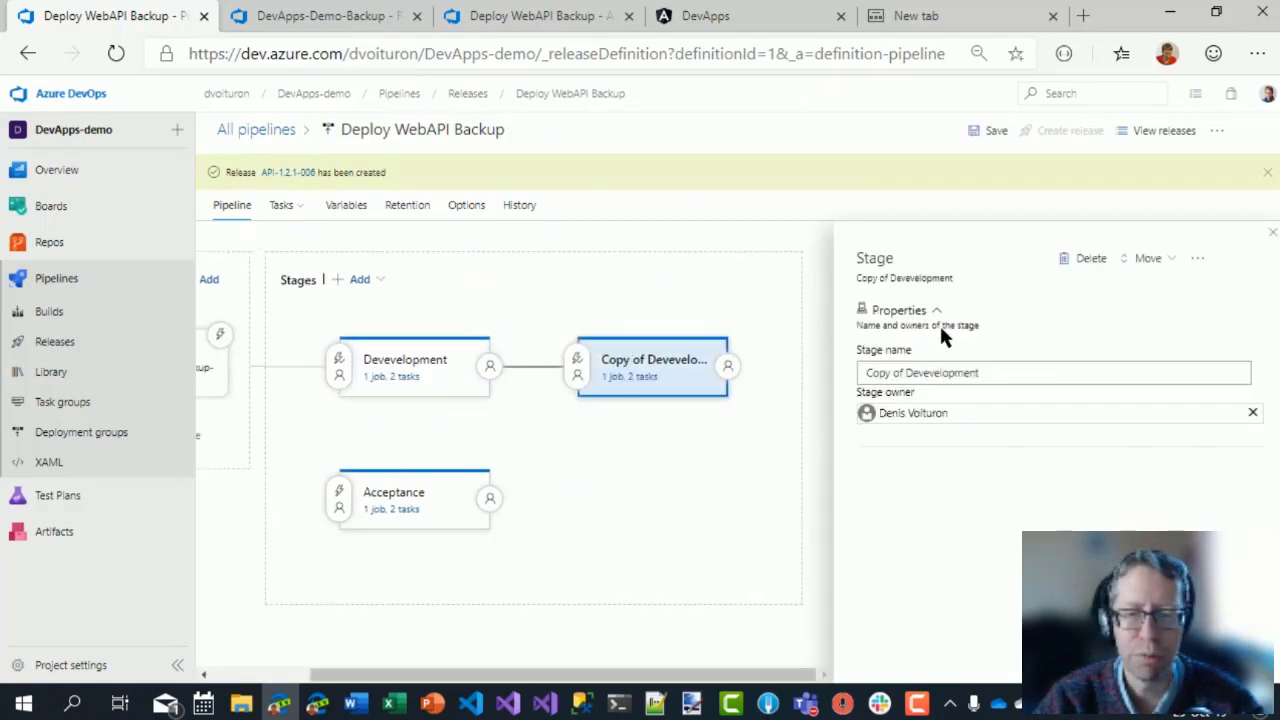
triple_click(990, 373)
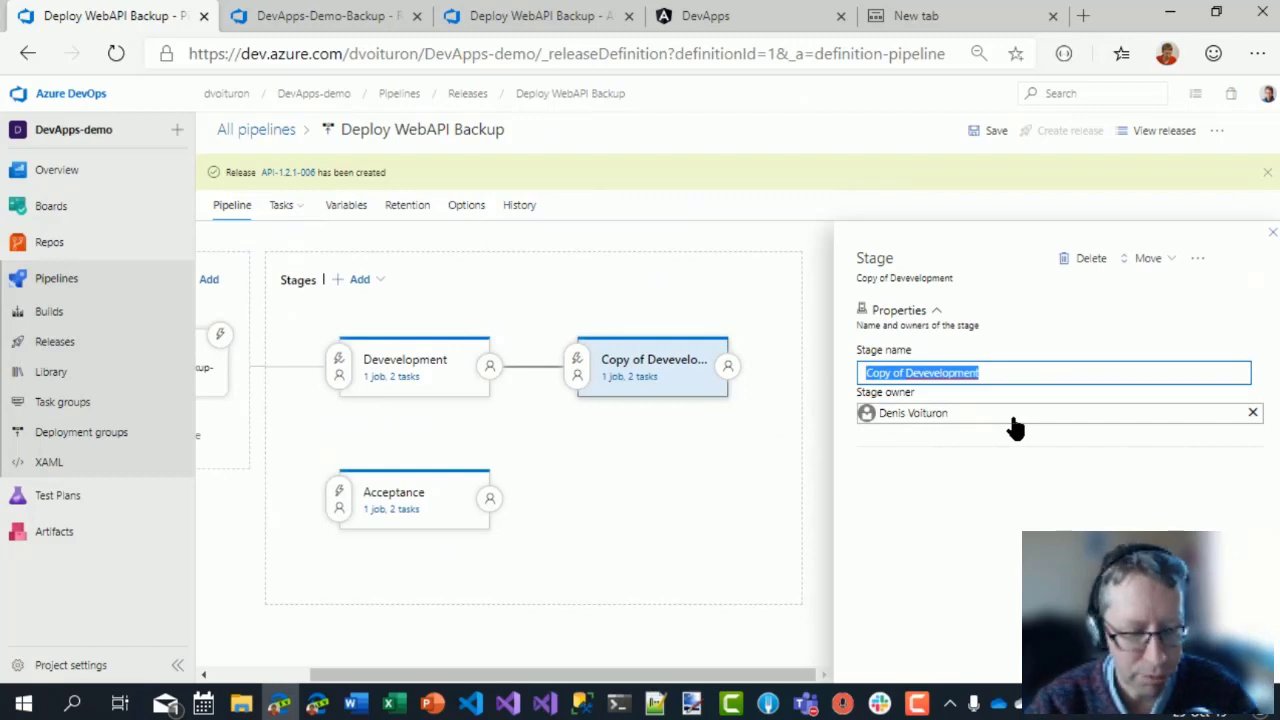
text(Test)
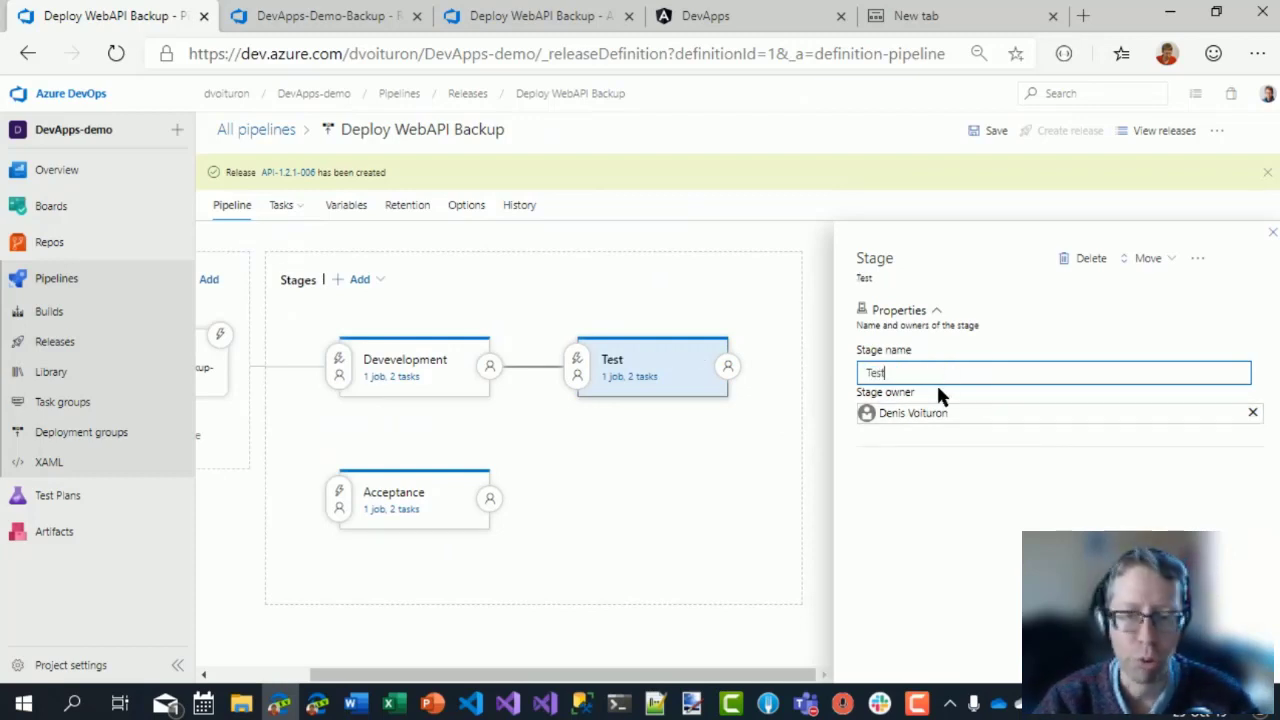
click(797, 472)
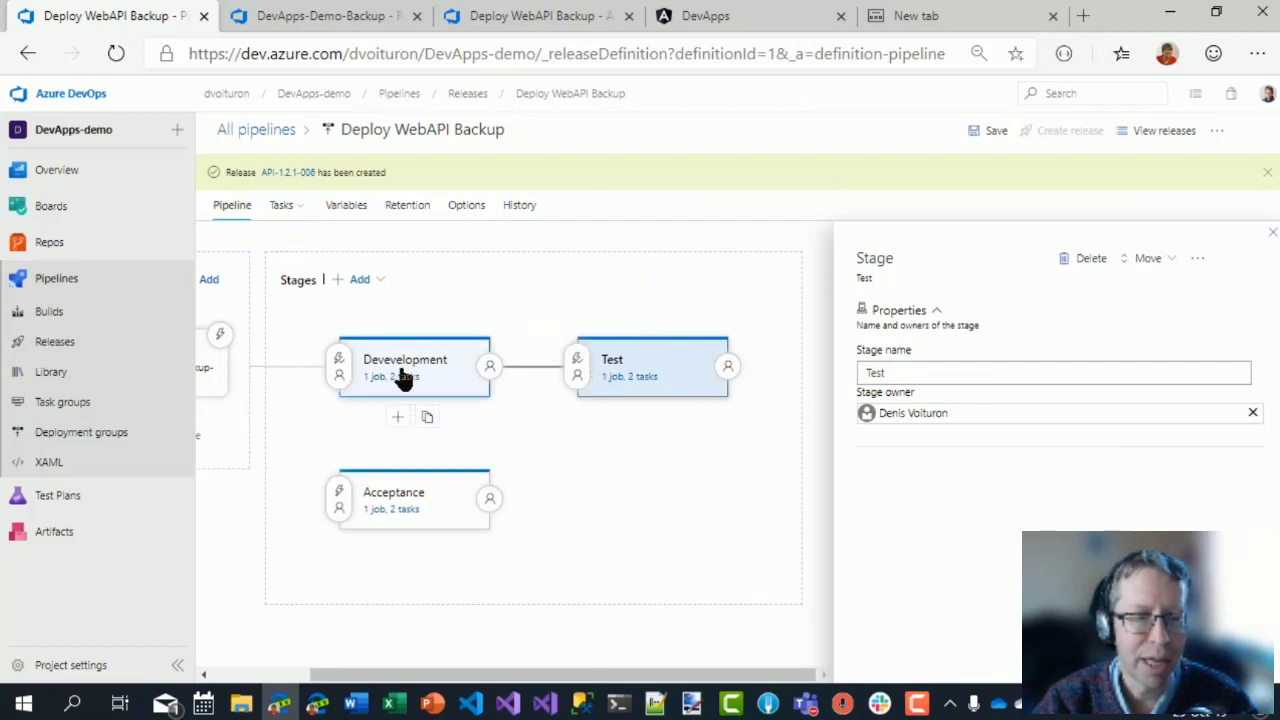
Set the Test stage's pre-deployment trigger to Manual only and check the Devevelopment stage's pre-deployment conditions.
click(577, 366)
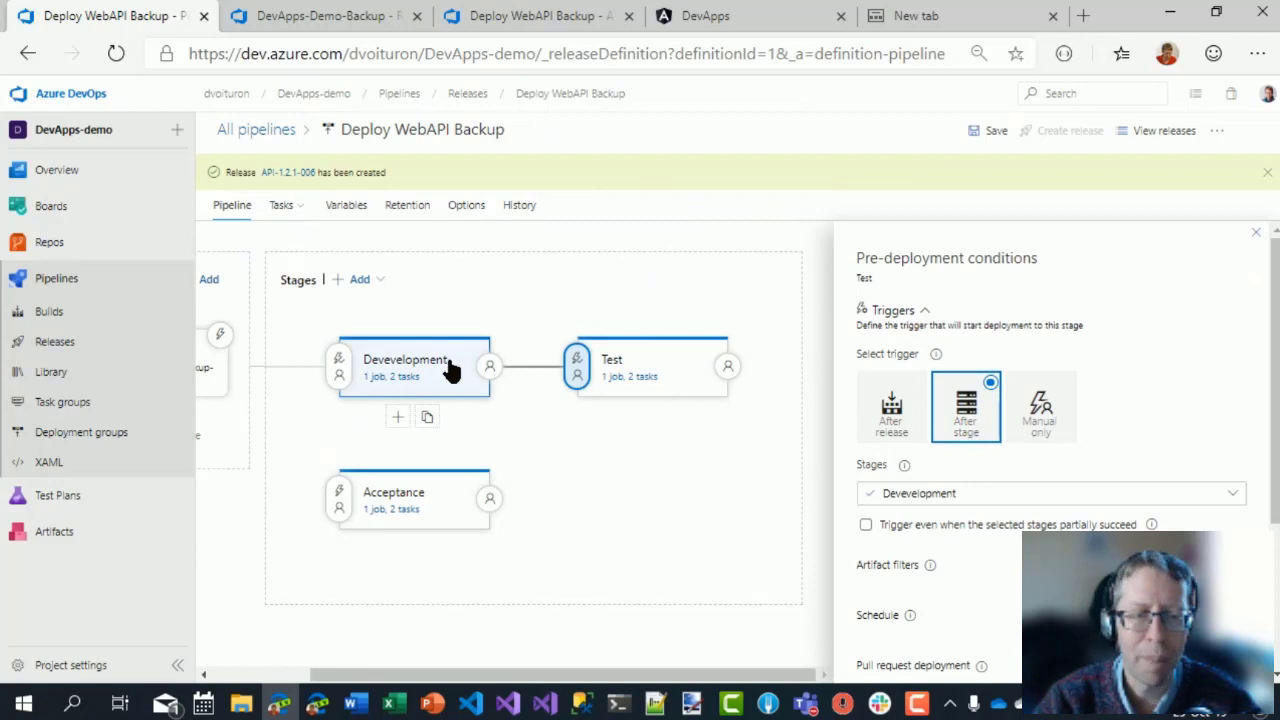
click(1055, 410)
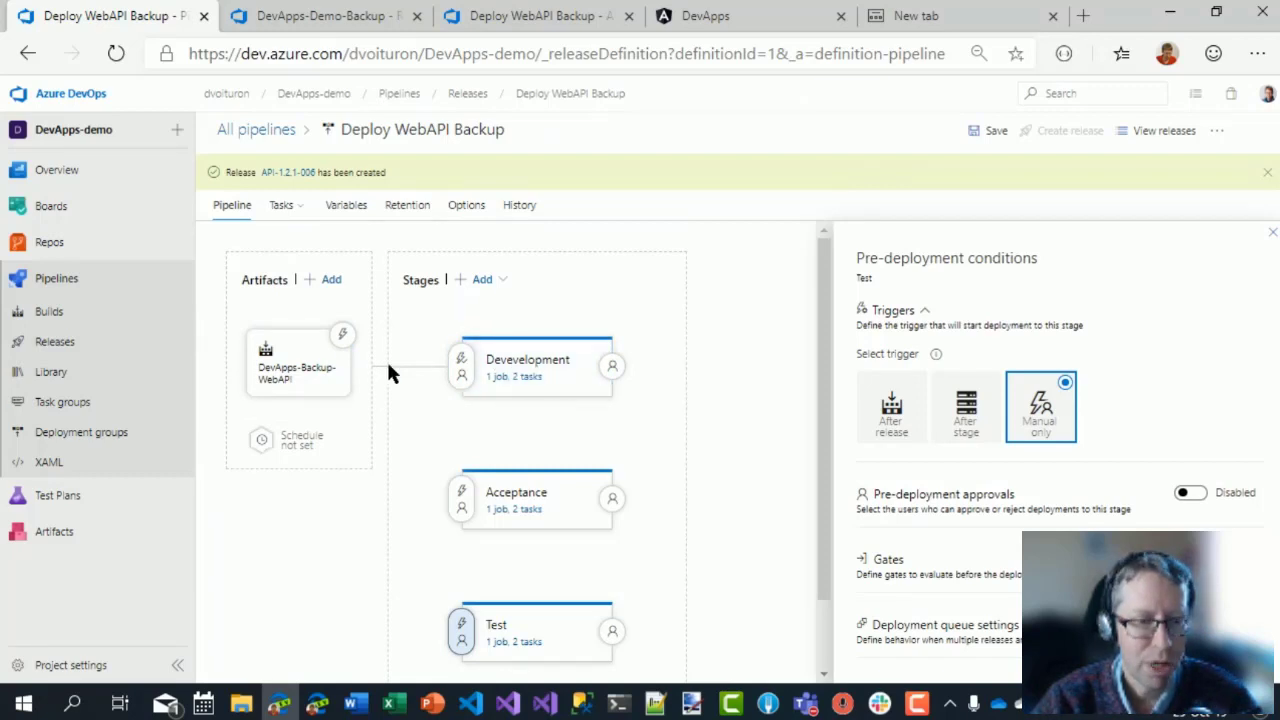
click(463, 365)
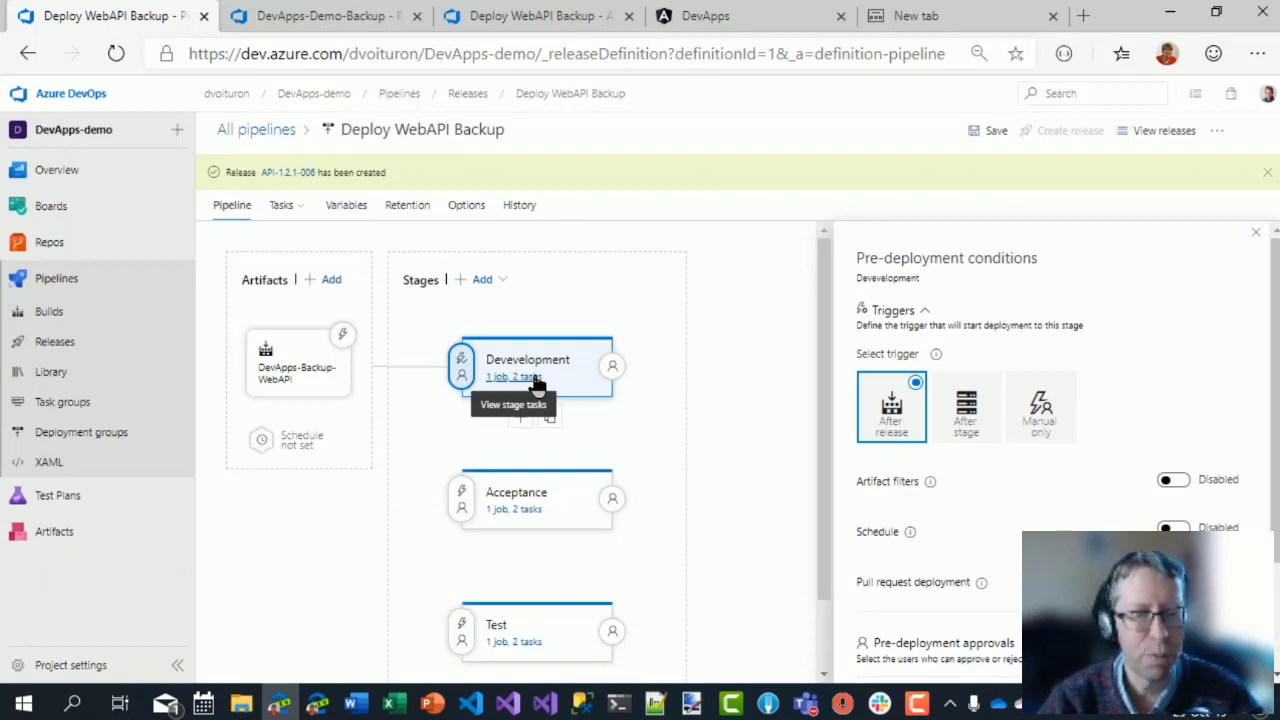
Set the Environment pipeline variable scoped to the Test stage to the value Test.
click(346, 208)
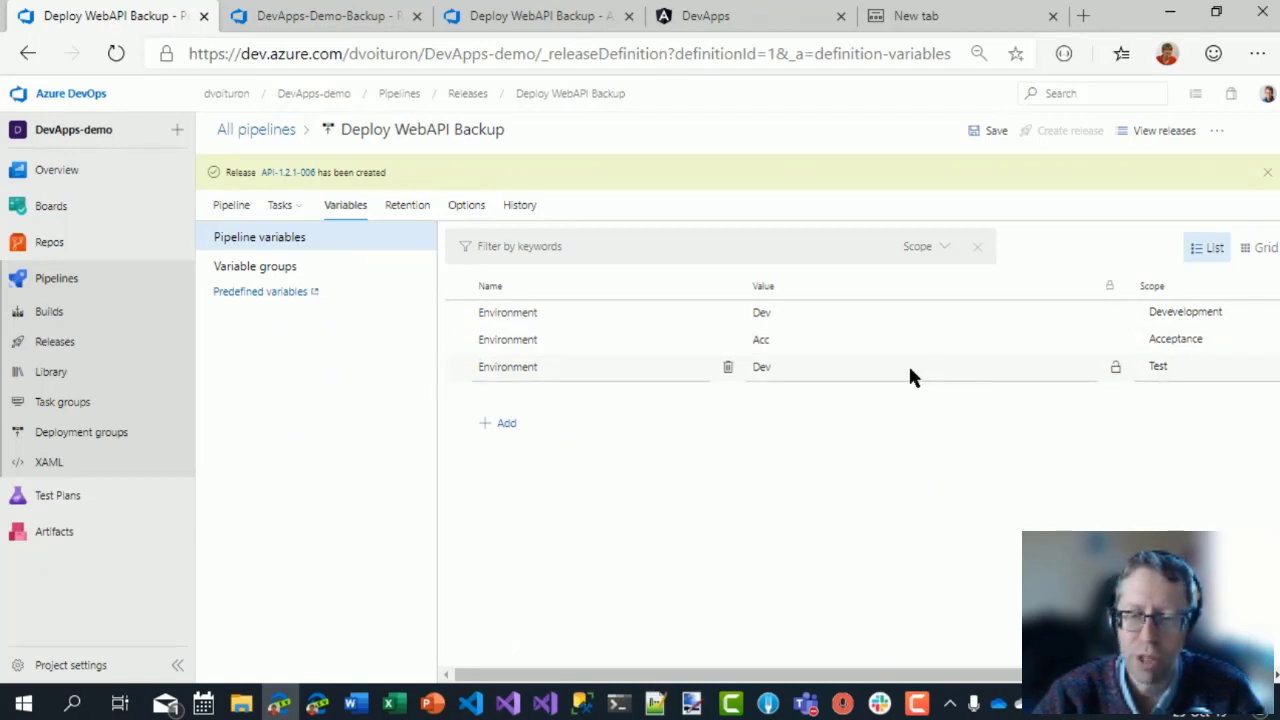
double_click(763, 367)
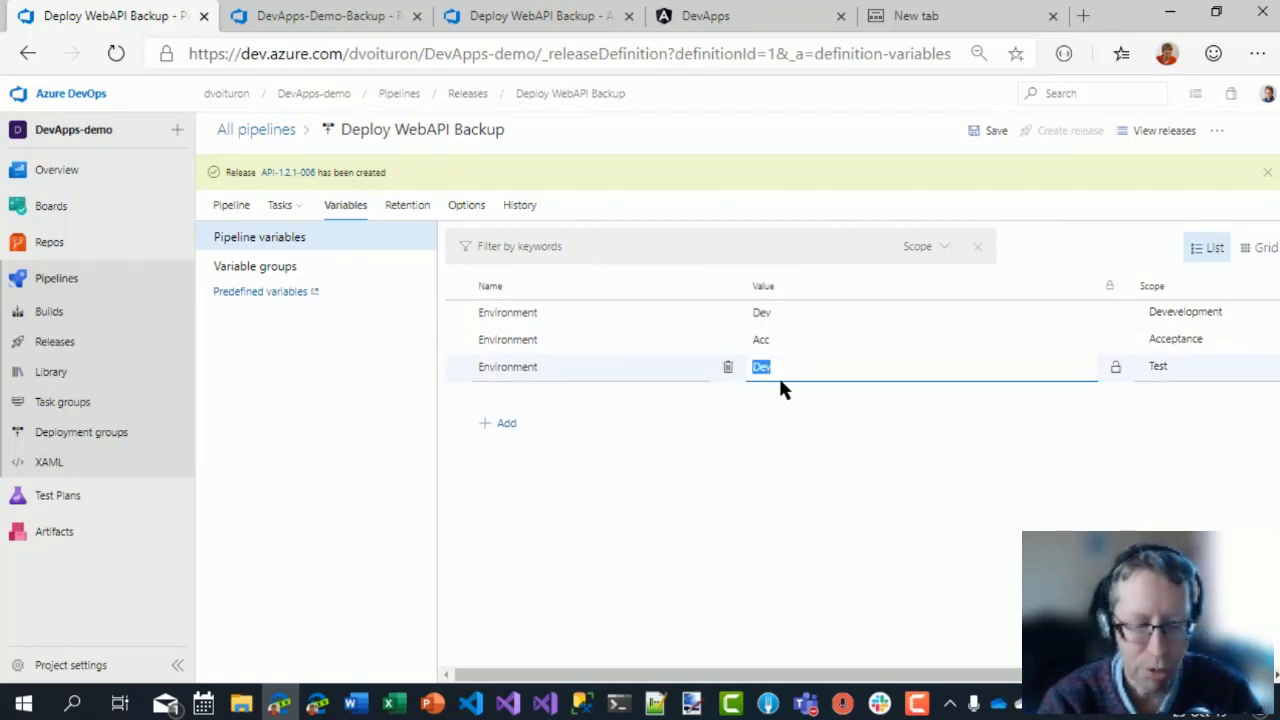
text(Test)
click(880, 397)
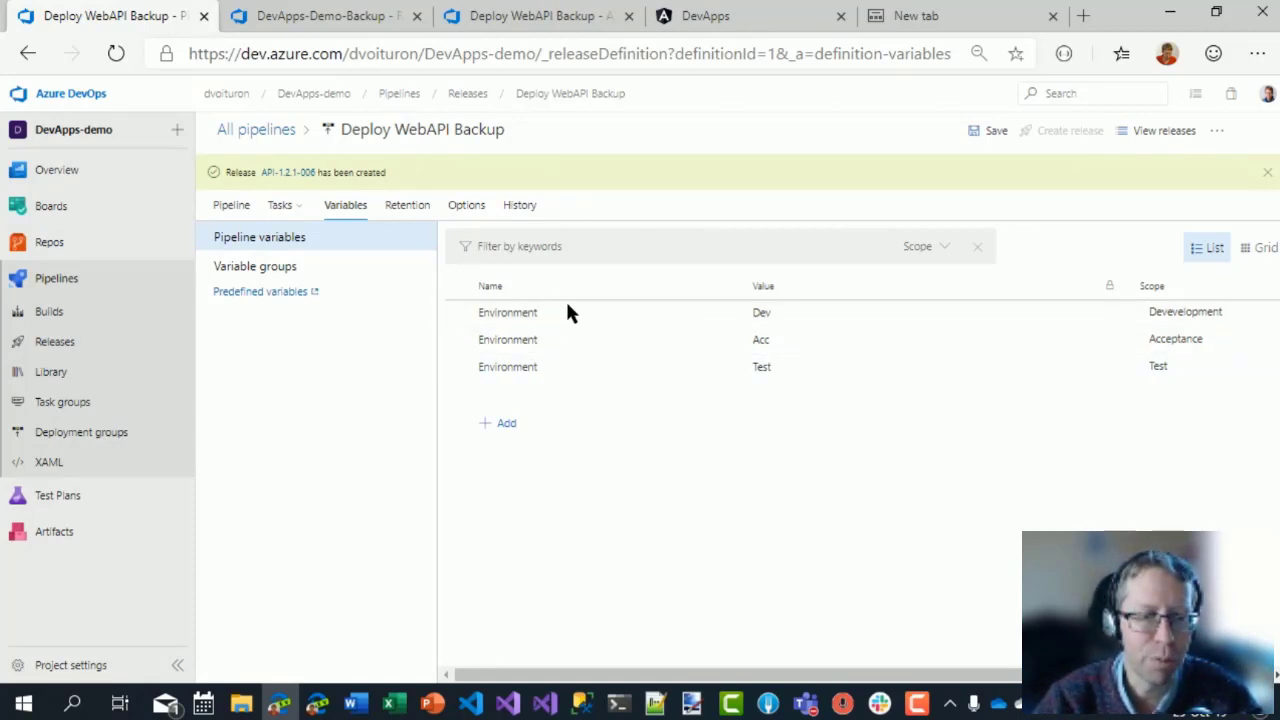
Review the Patch files appsettings.json task of the Devevelopment stage and return to the pipeline's stage layout.
click(230, 210)
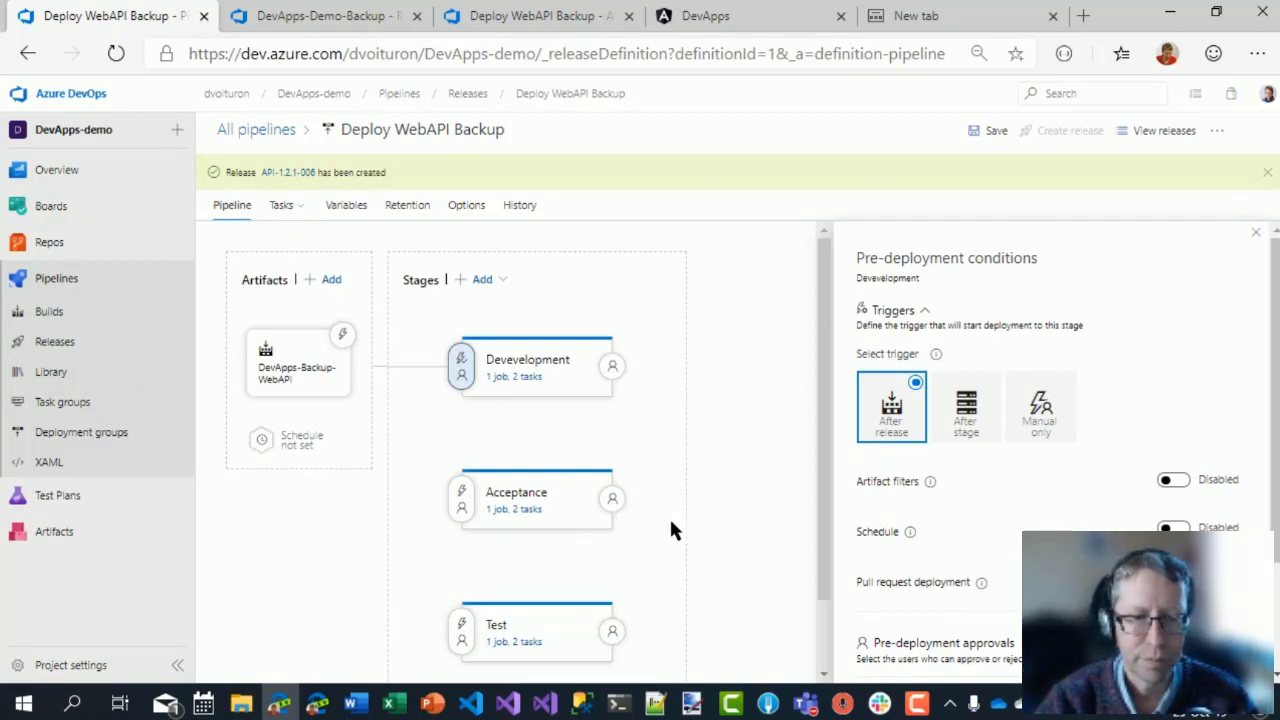
click(546, 412)
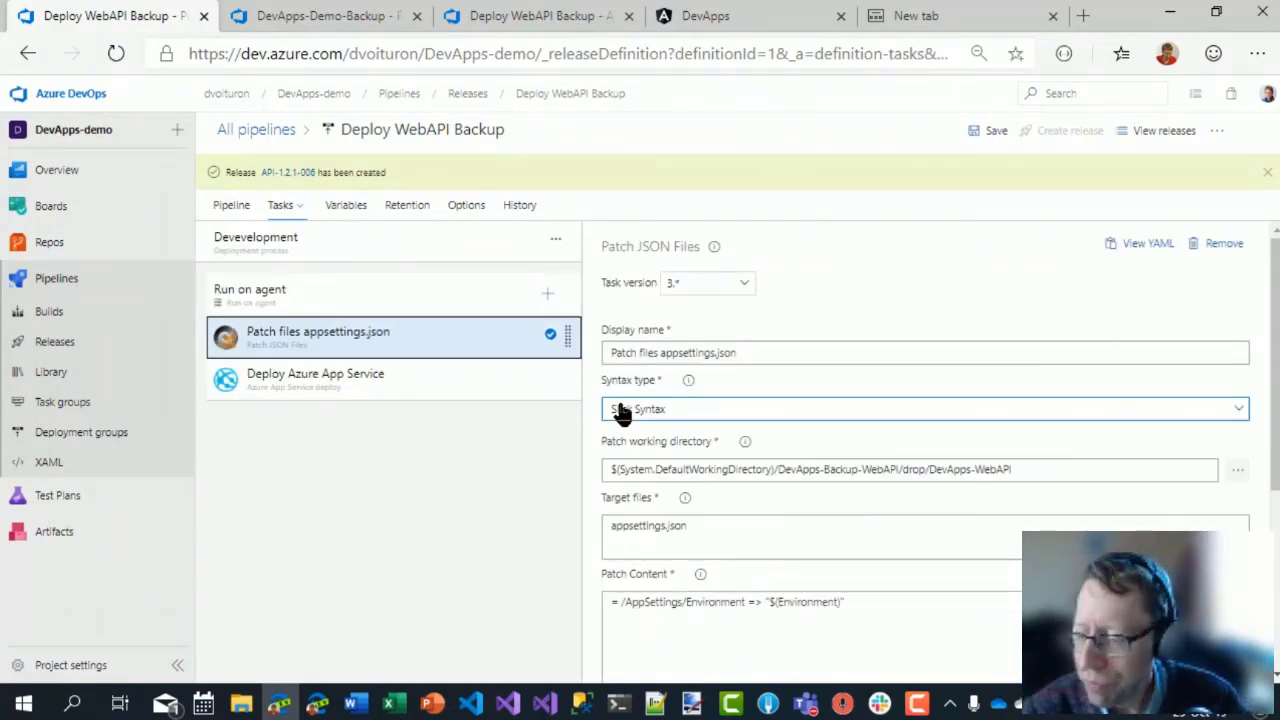
click(231, 206)
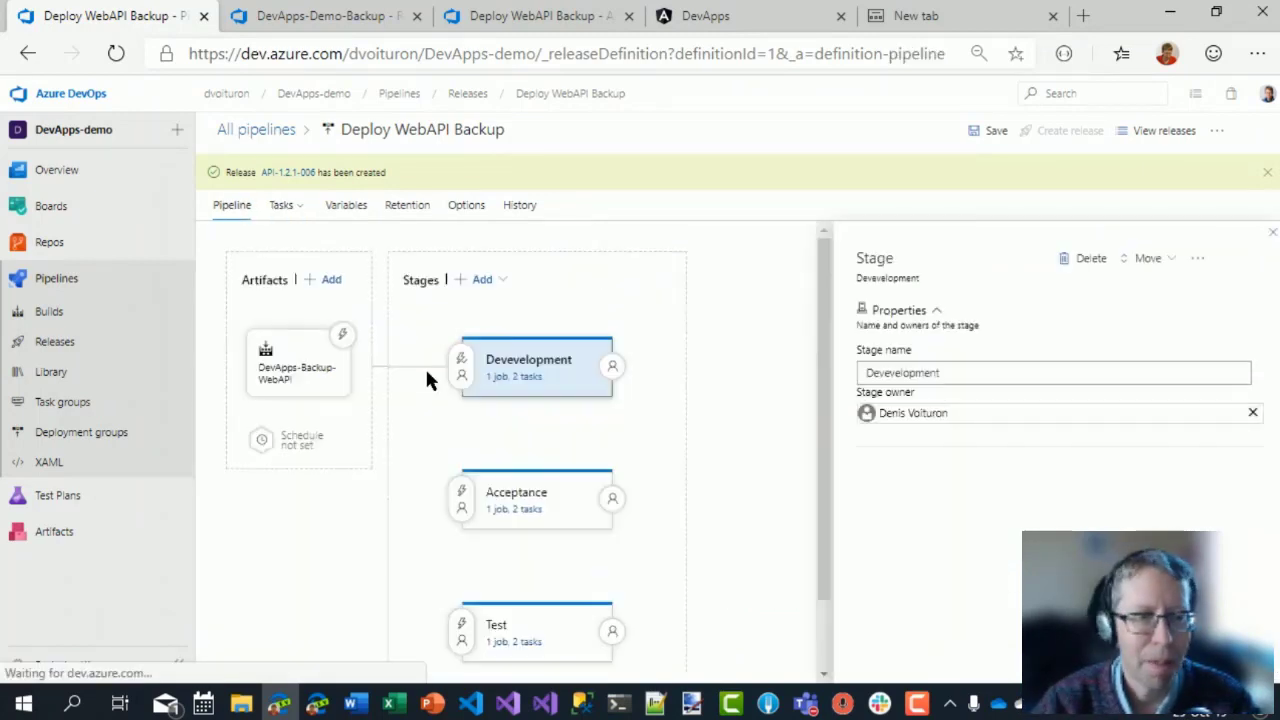
Rename the Test stage to Production.
drag(822, 486, 830, 523)
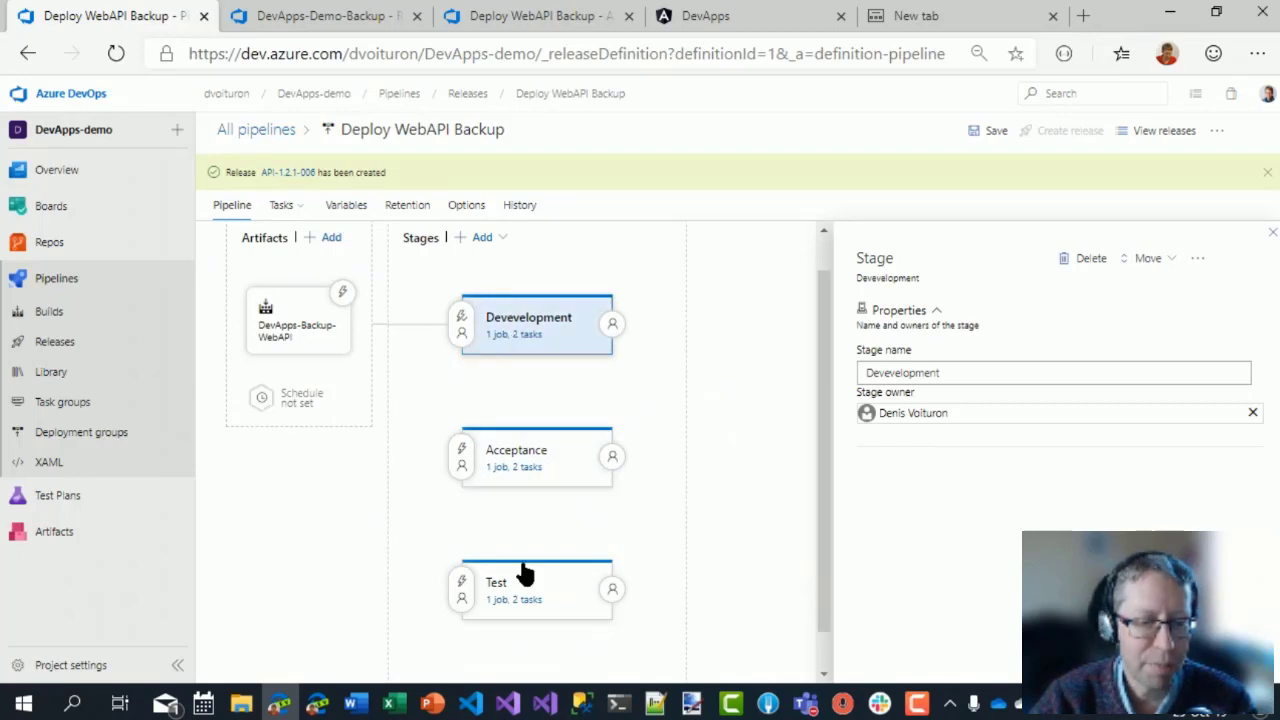
click(566, 582)
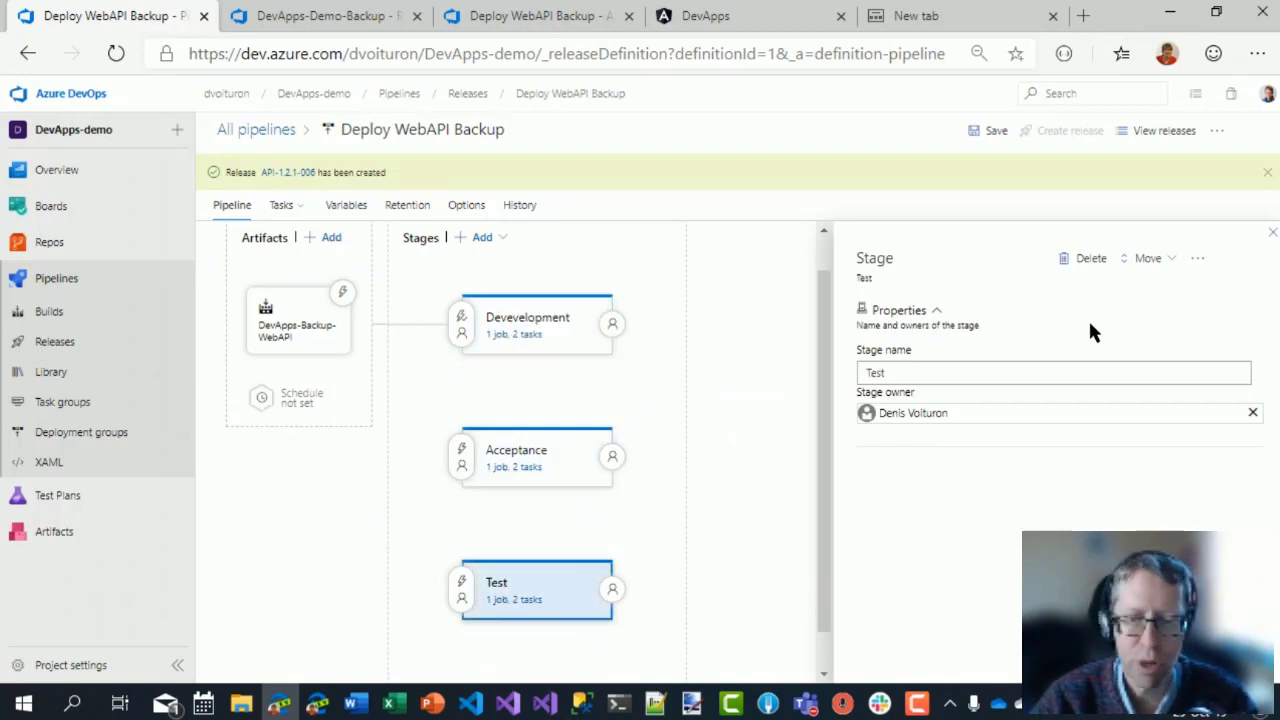
text(Prod)
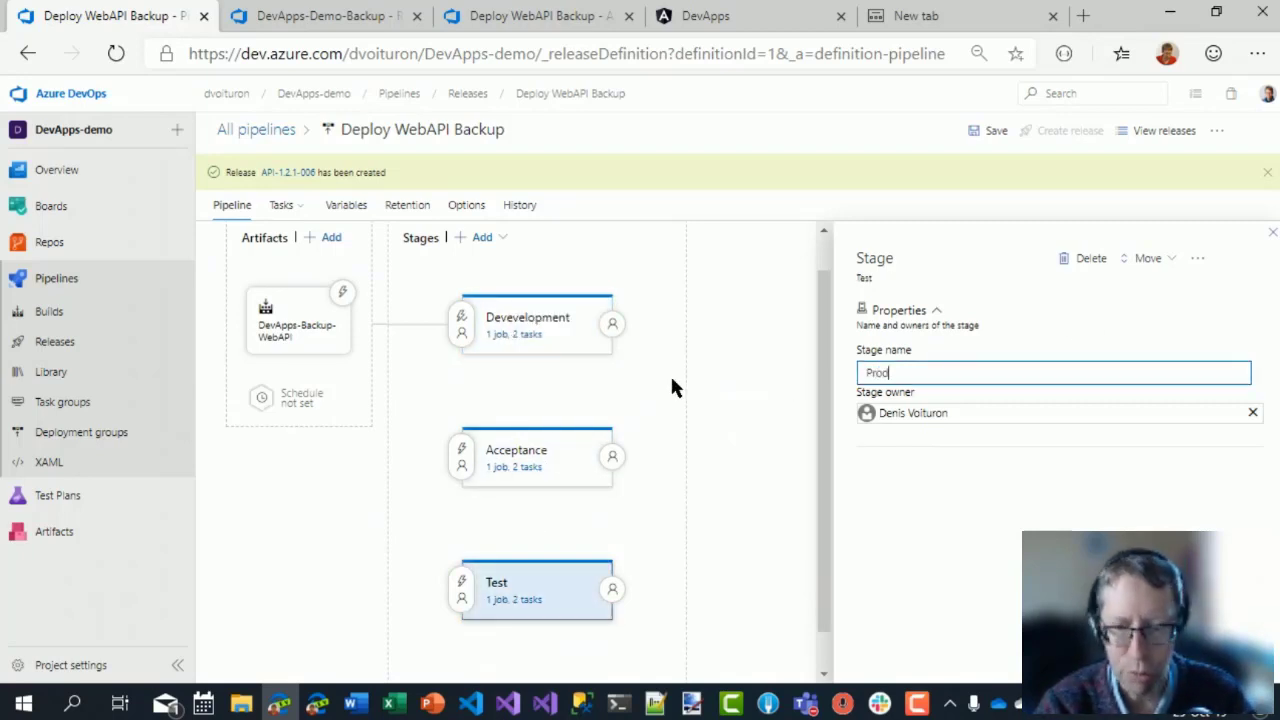
text(uction)
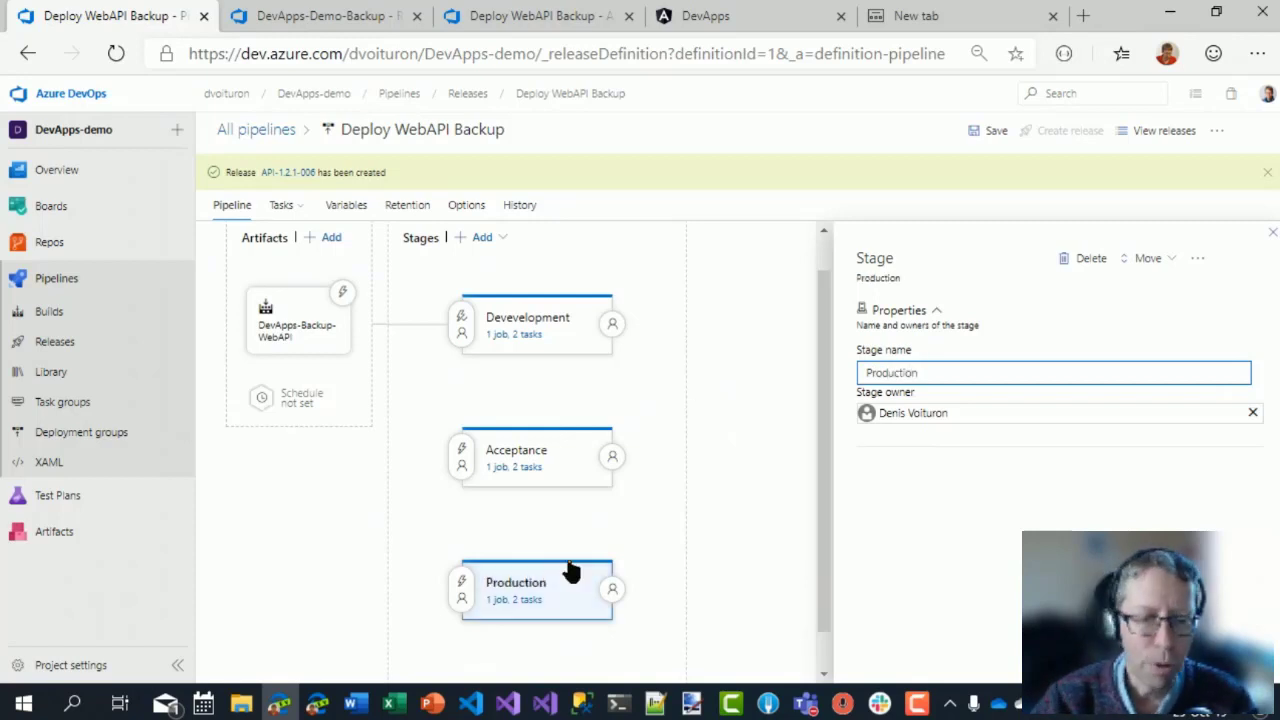
Try to create a task group from the Production stage's Patch files appsettings.json and Deploy Azure App Service tasks.
click(510, 600)
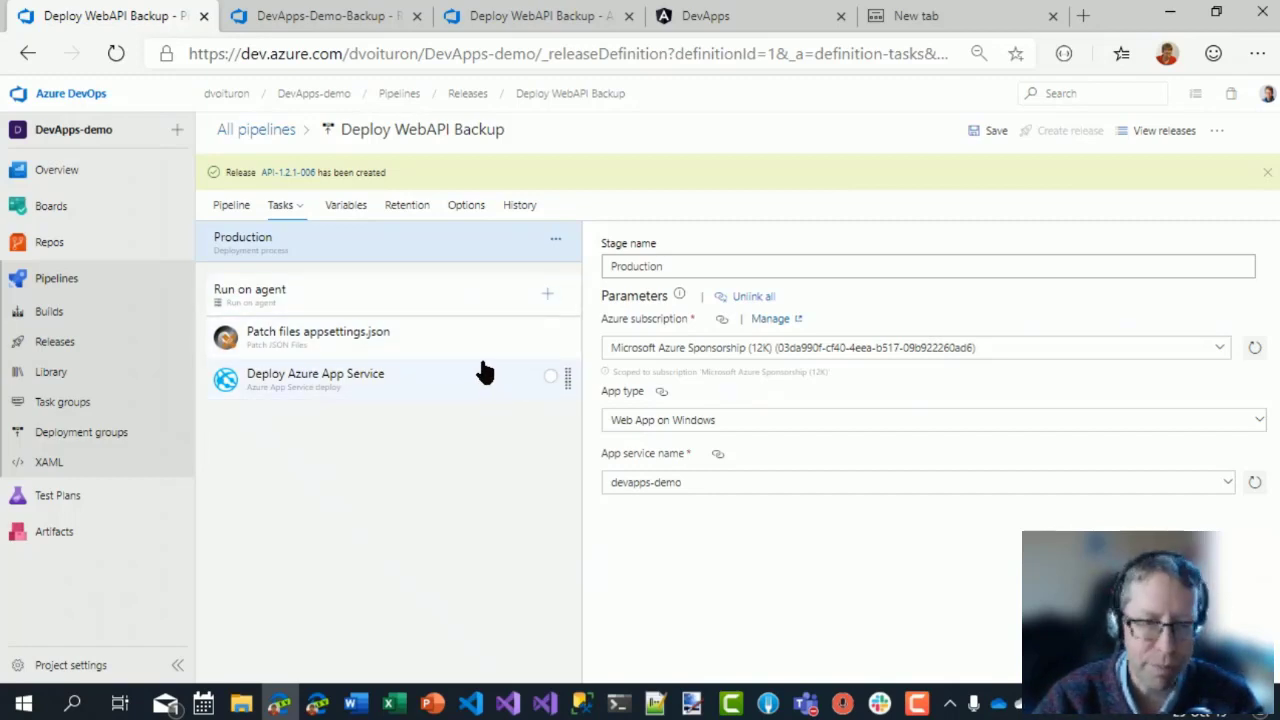
click(458, 341)
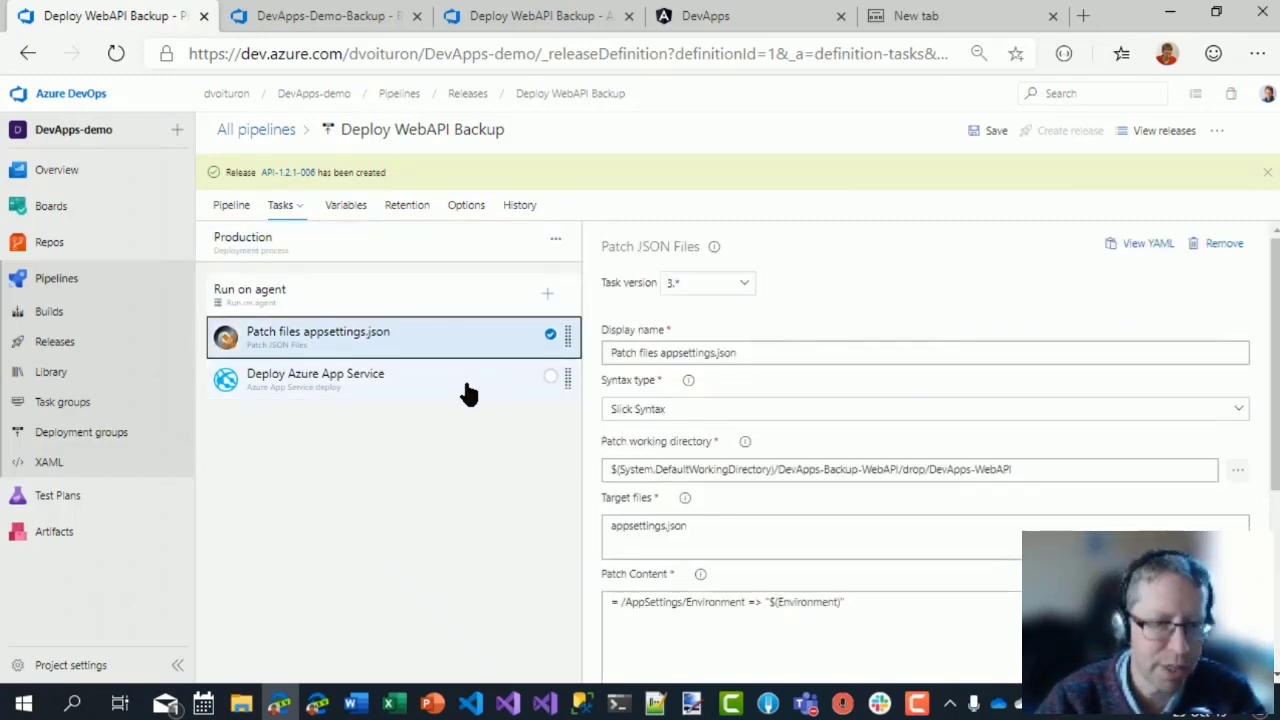
click(551, 378)
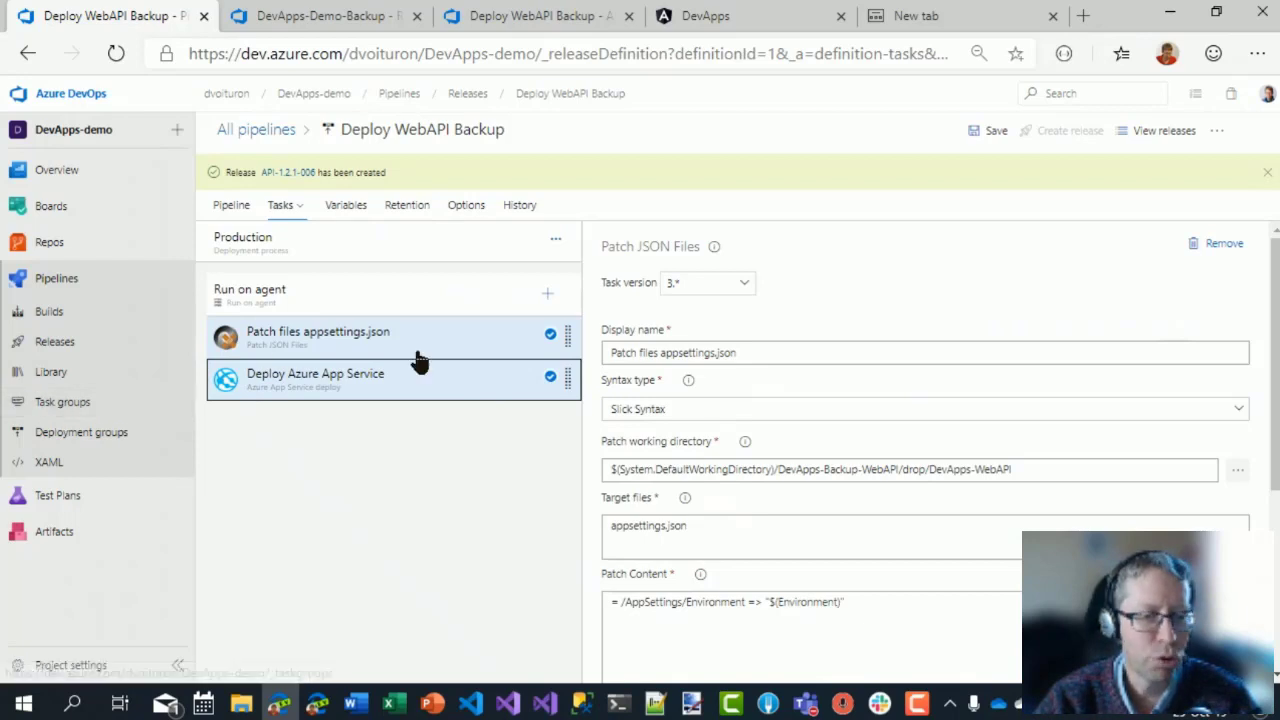
right_click(493, 338)
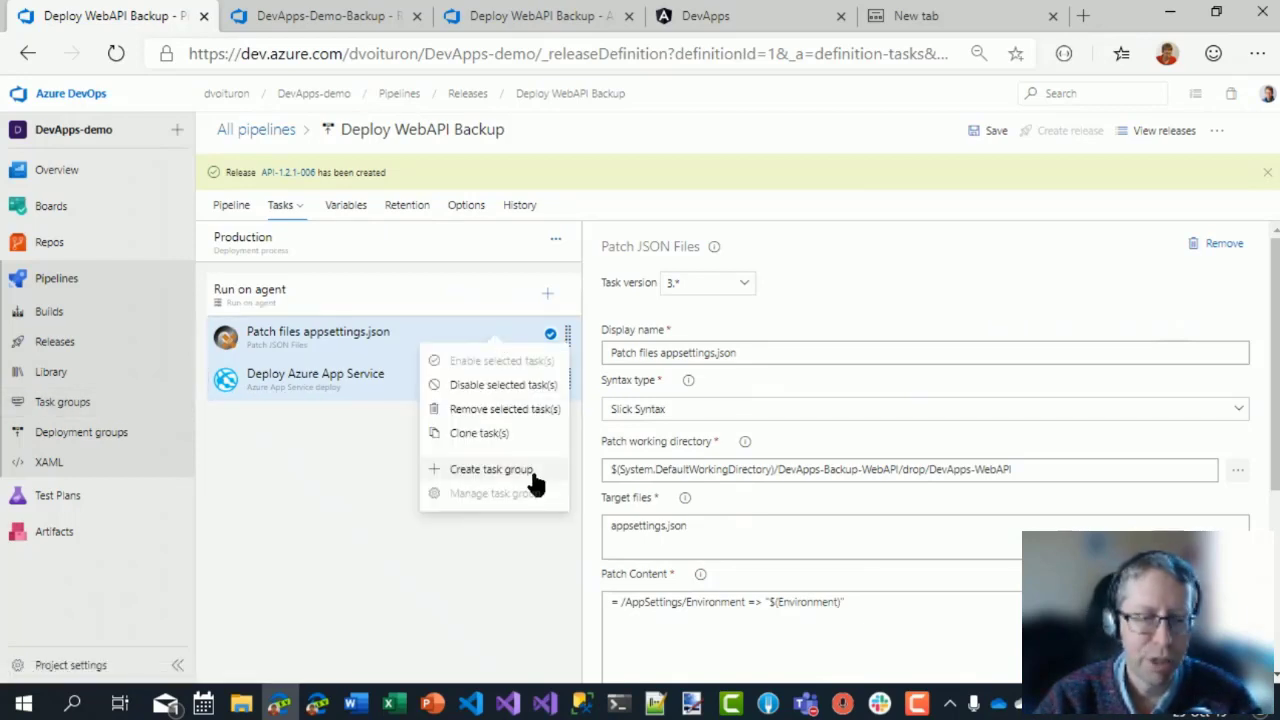
click(491, 470)
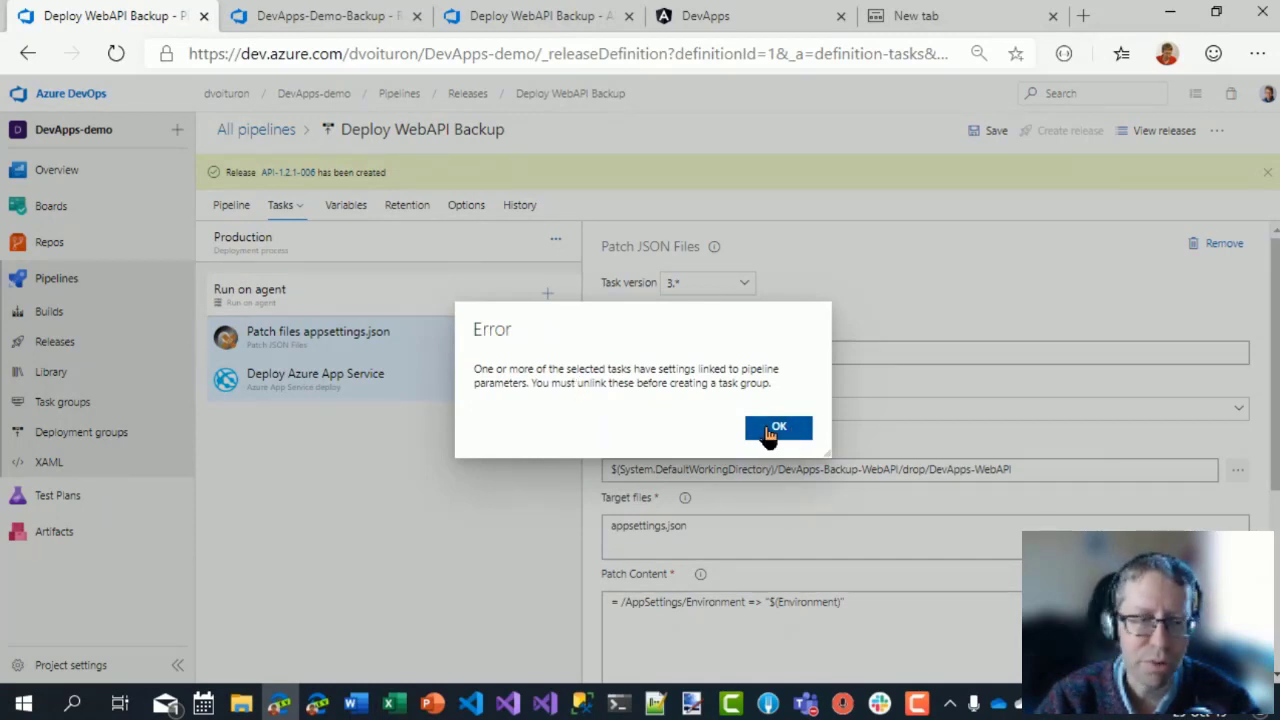
click(771, 430)
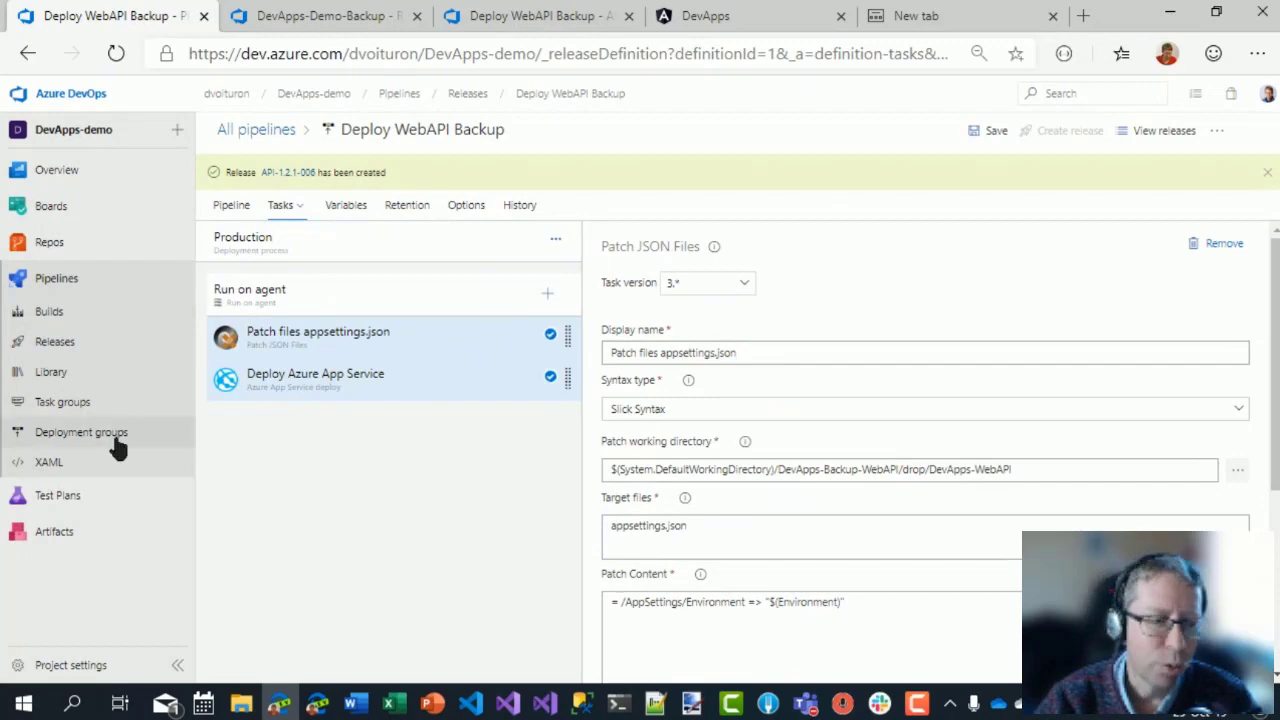
View the project's Task groups page and its import dialog, leaving the dialog without importing a file.
click(100, 402)
click(703, 421)
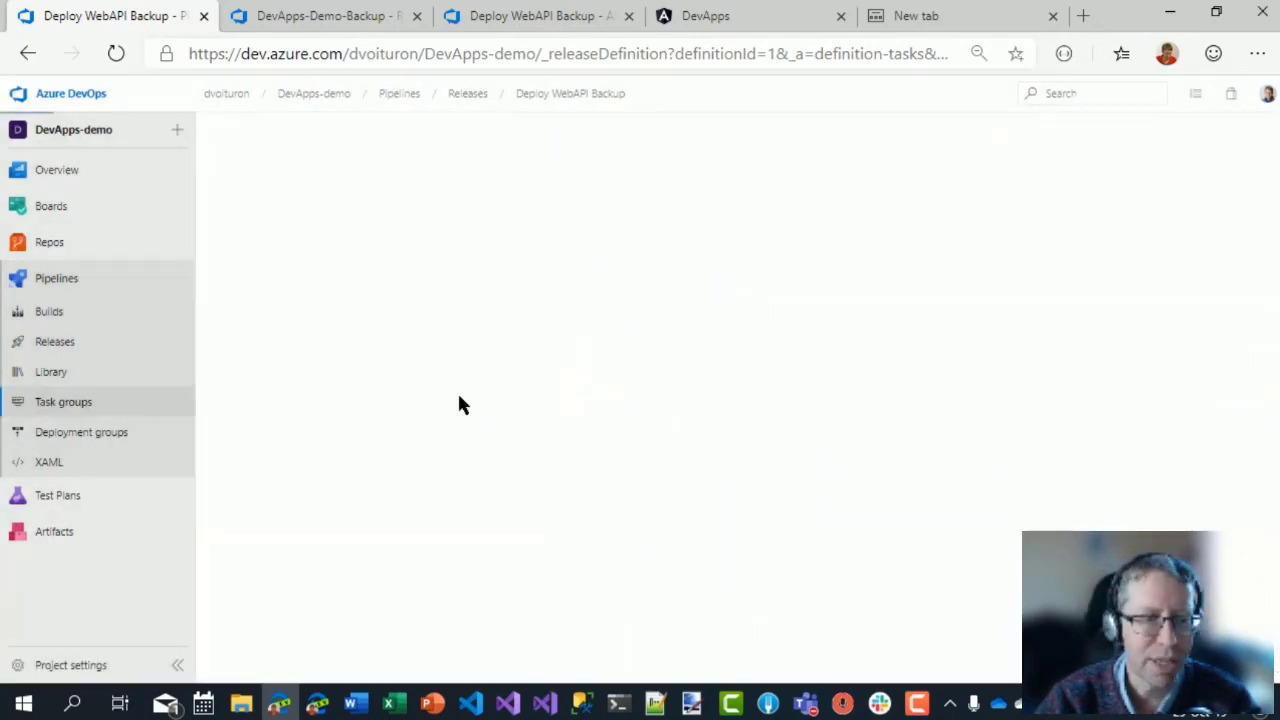
click(750, 508)
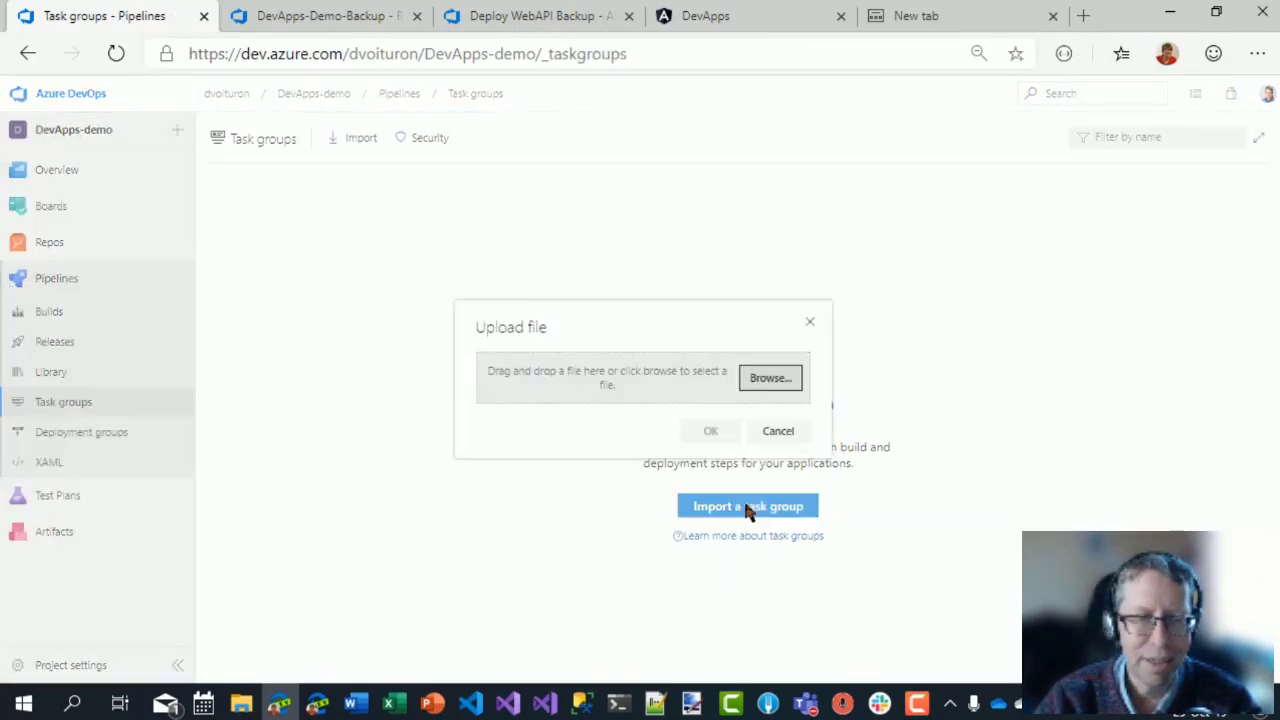
click(777, 432)
Reopen the Deploy WebAPI Backup release pipeline for editing and open its Devevelopment stage tasks.
click(72, 344)
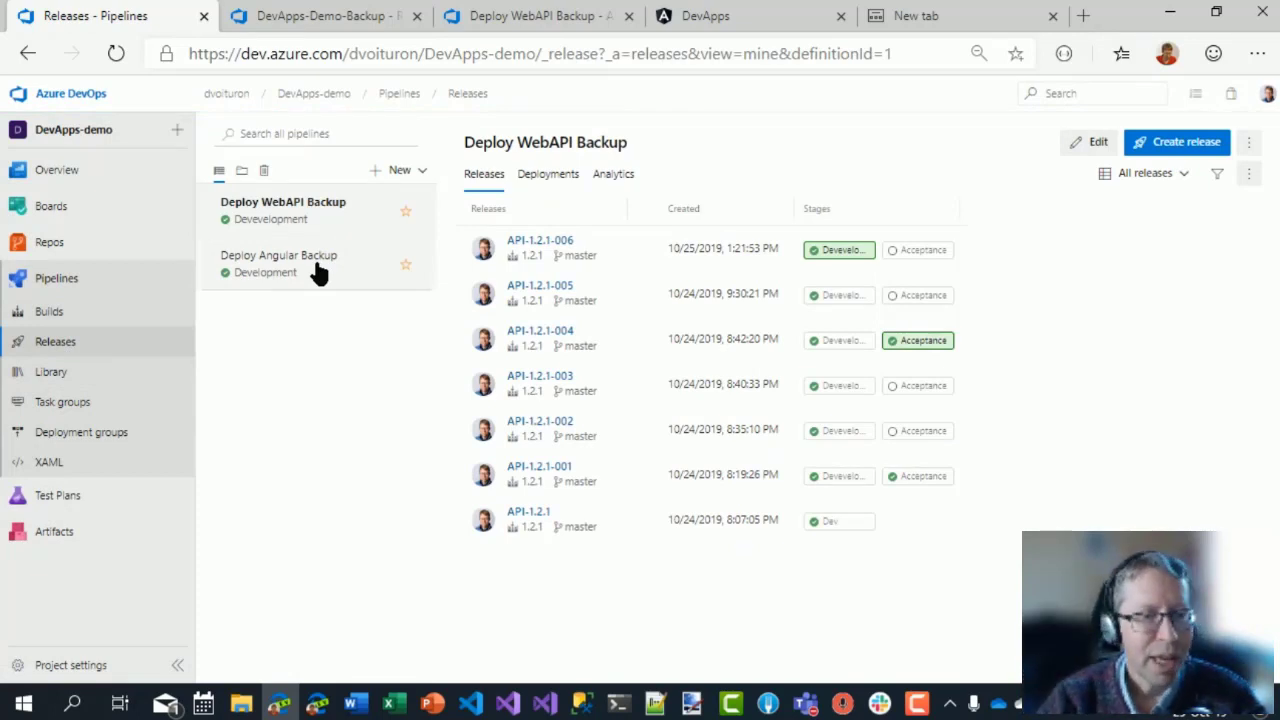
click(1094, 148)
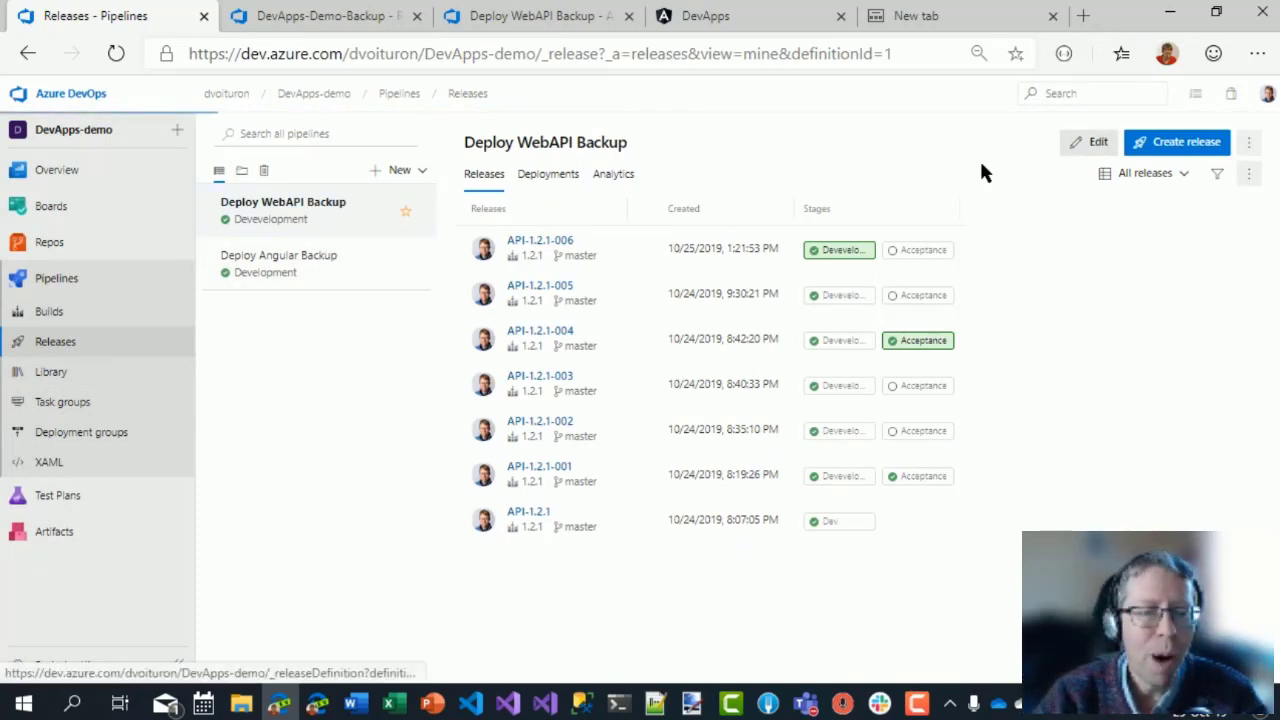
mouse_move(285, 168)
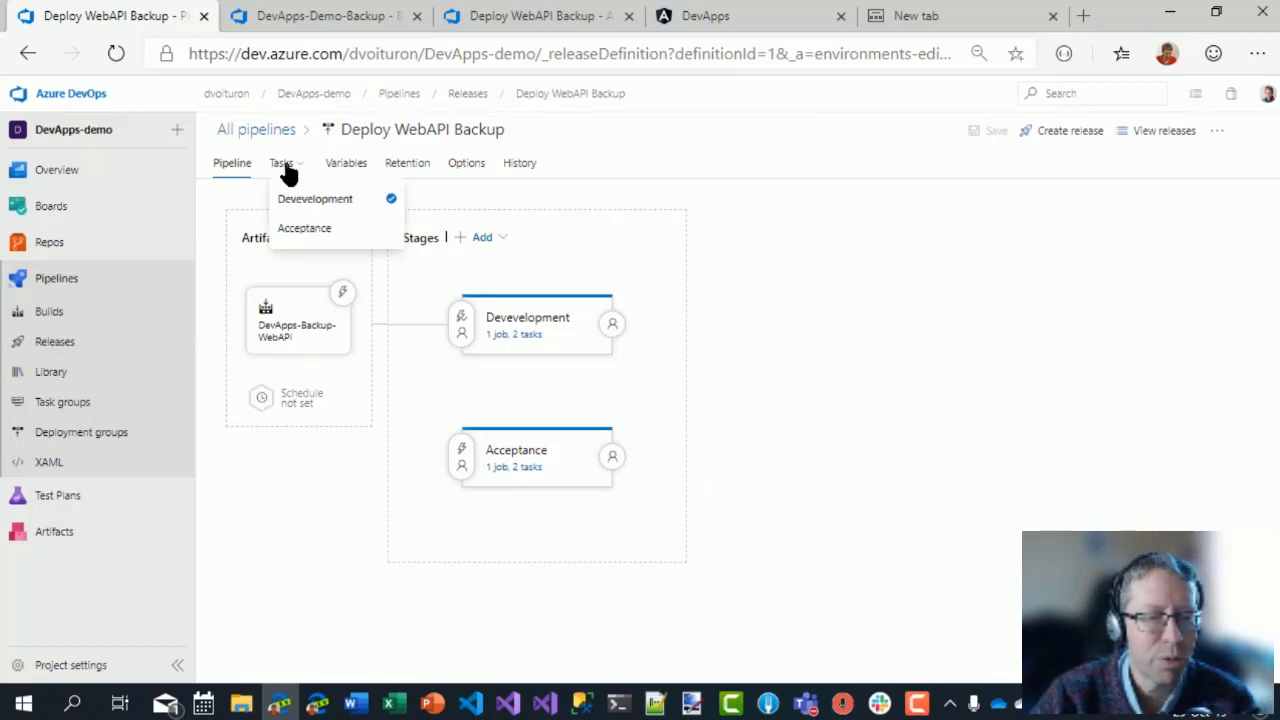
click(518, 338)
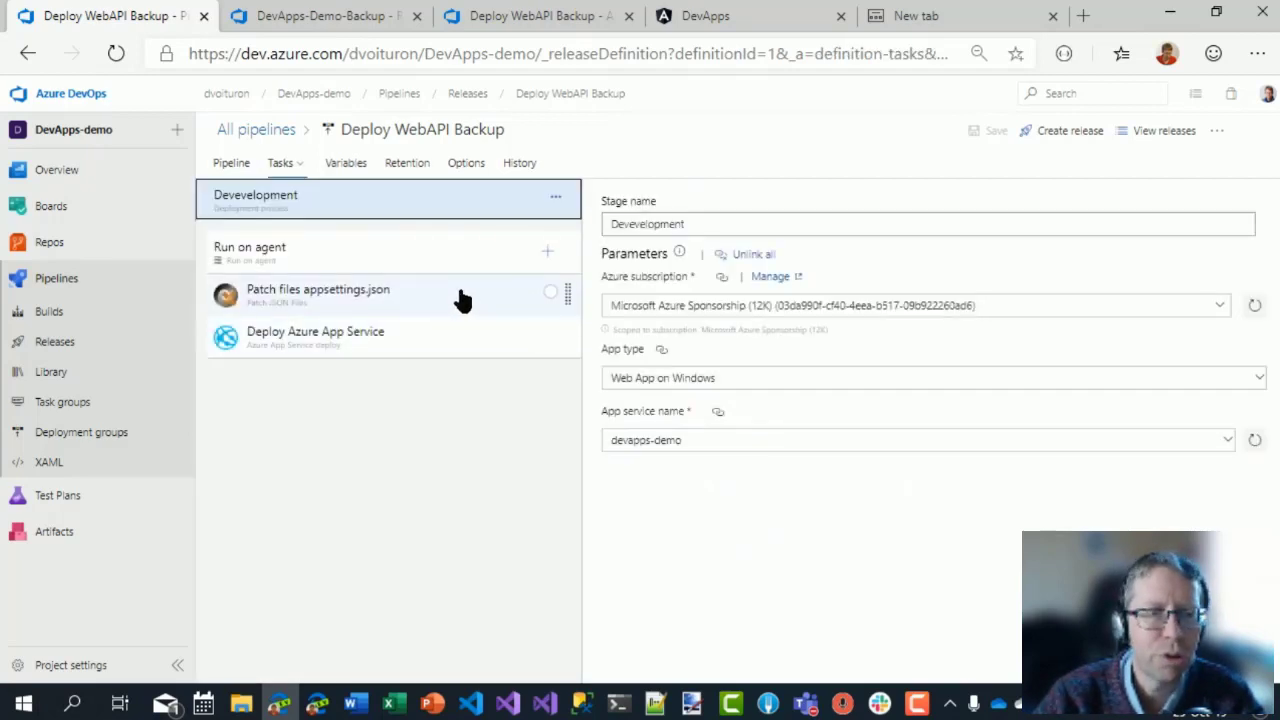
Try to create a task group from the Devevelopment stage's Patch files appsettings.json and Deploy Azure App Service tasks.
click(550, 292)
click(551, 334)
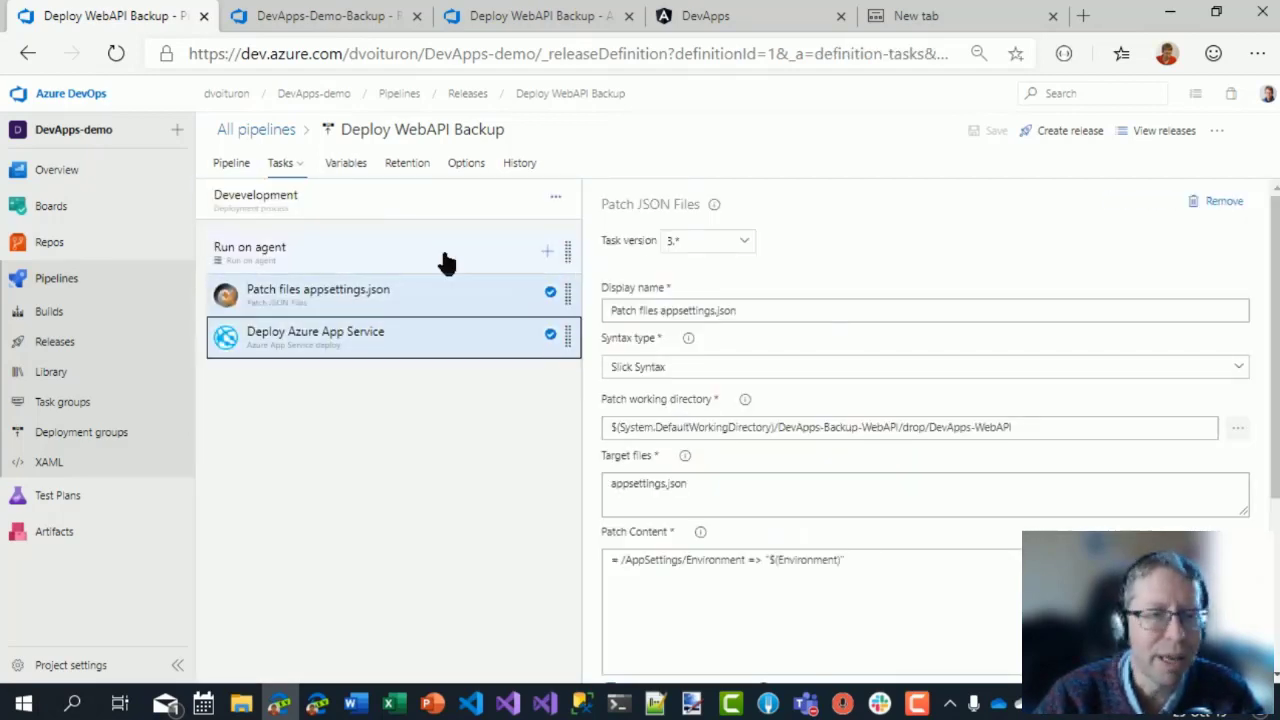
right_click(520, 304)
click(509, 434)
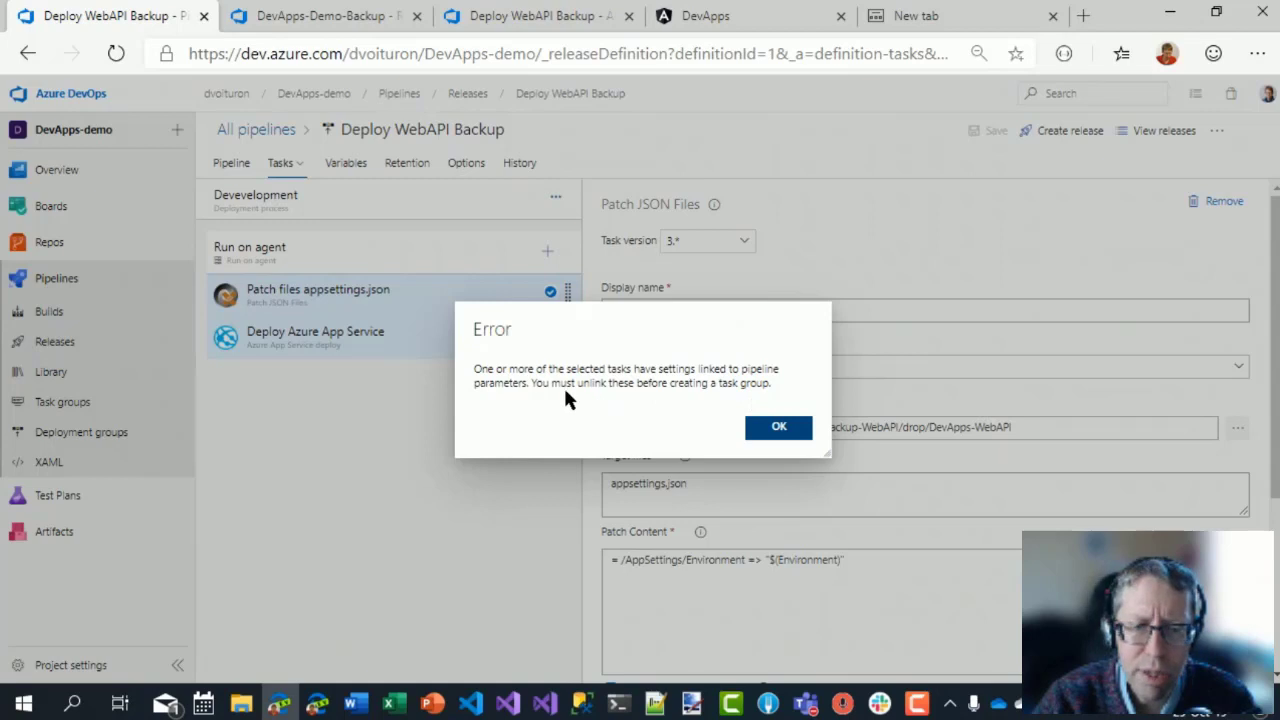
click(780, 427)
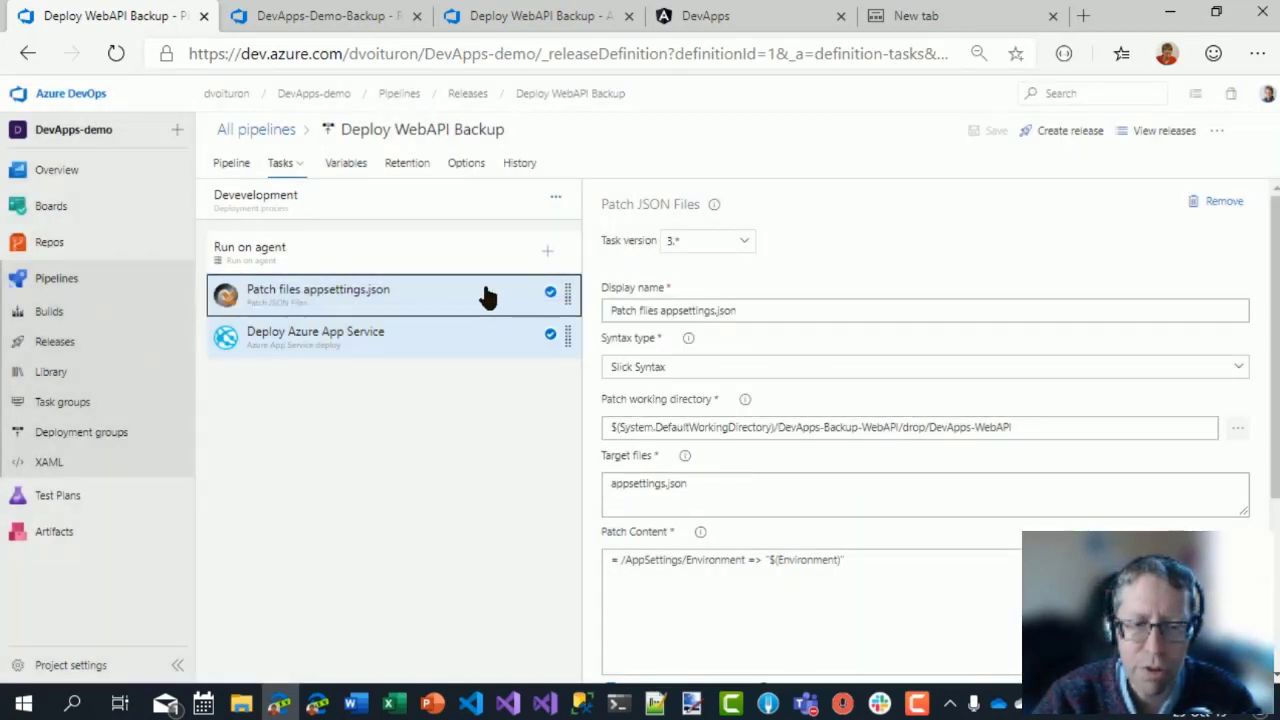
Examine the Patch files appsettings.json task's settings, including its Control Options and Output Variables.
click(550, 292)
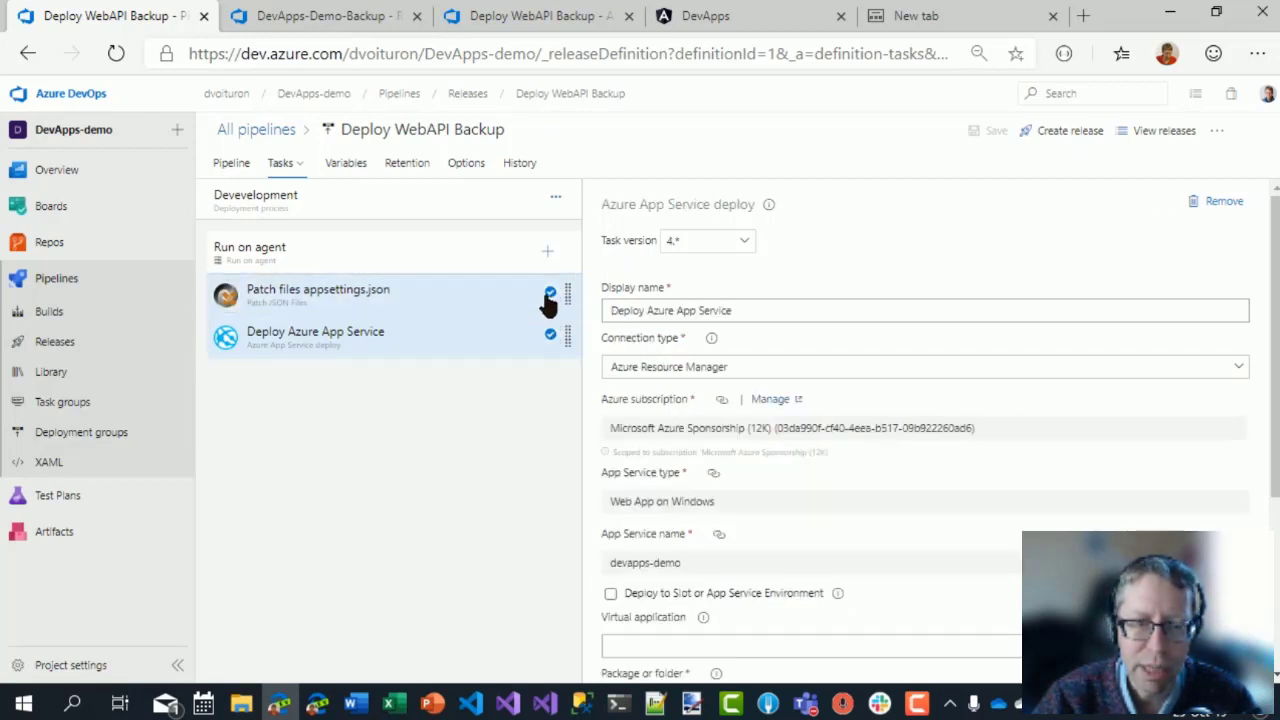
click(457, 303)
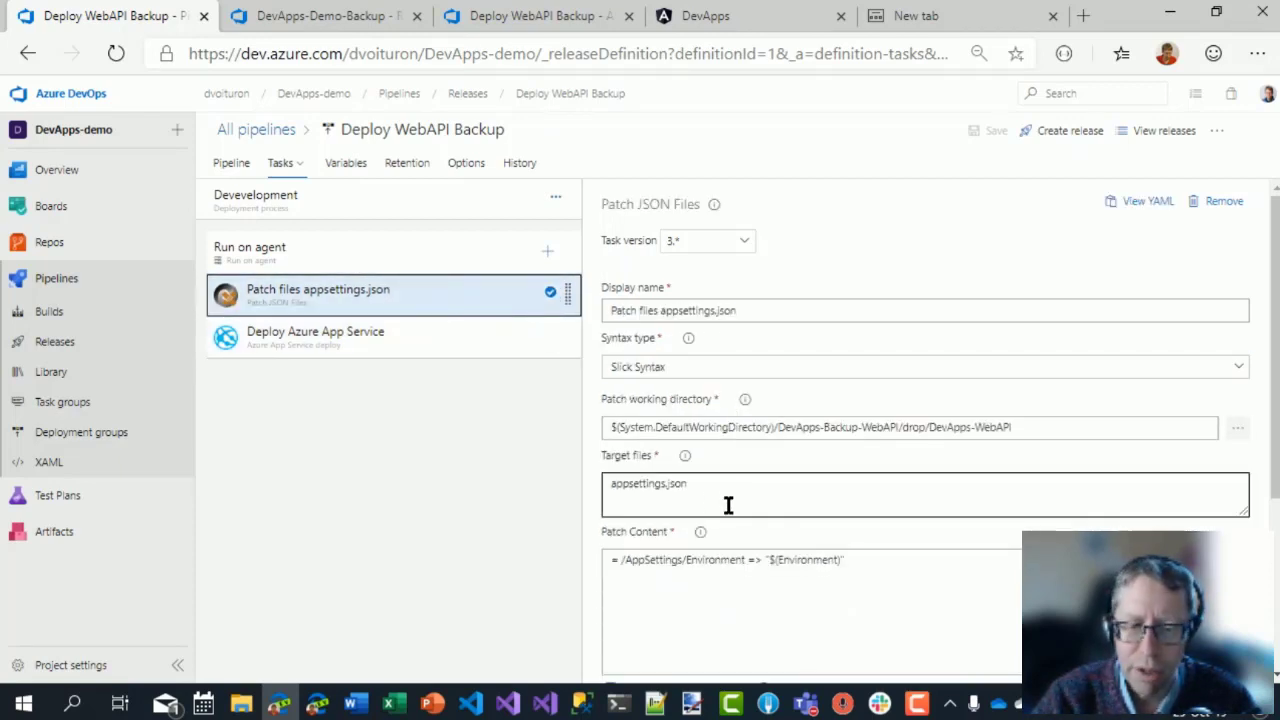
scroll(665, 455, down, 3)
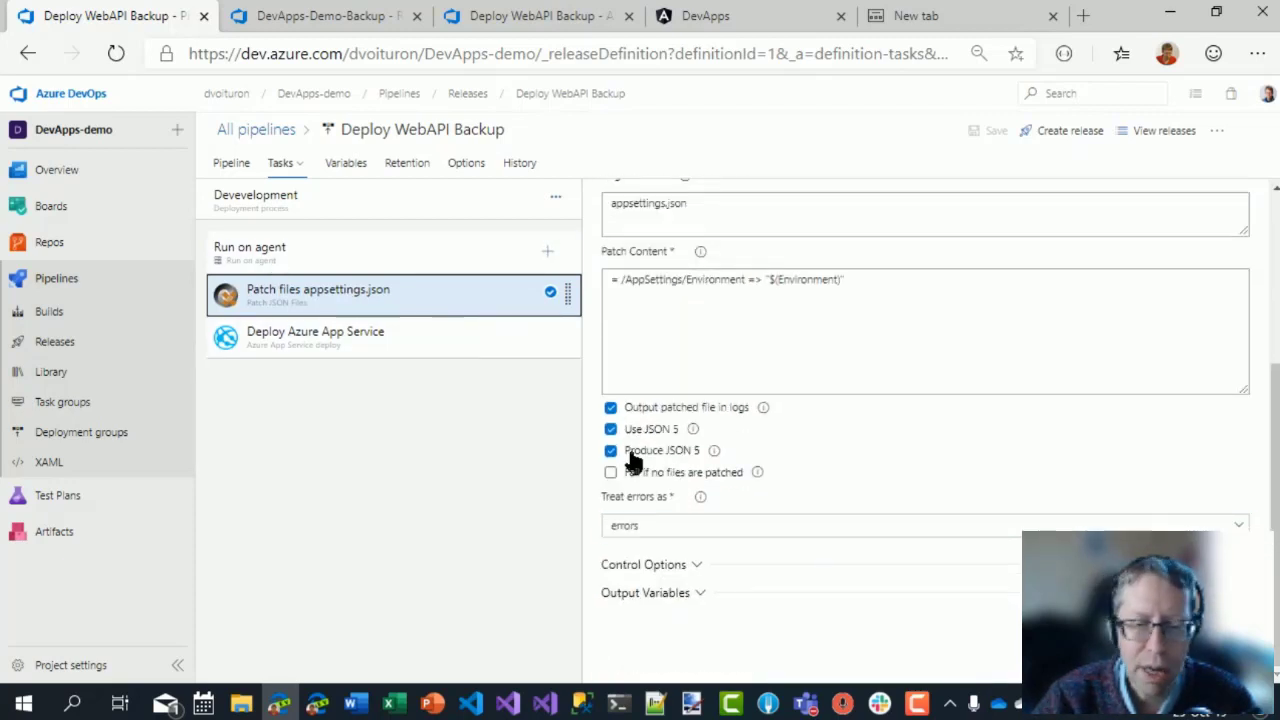
click(697, 564)
scroll(740, 560, down, 2)
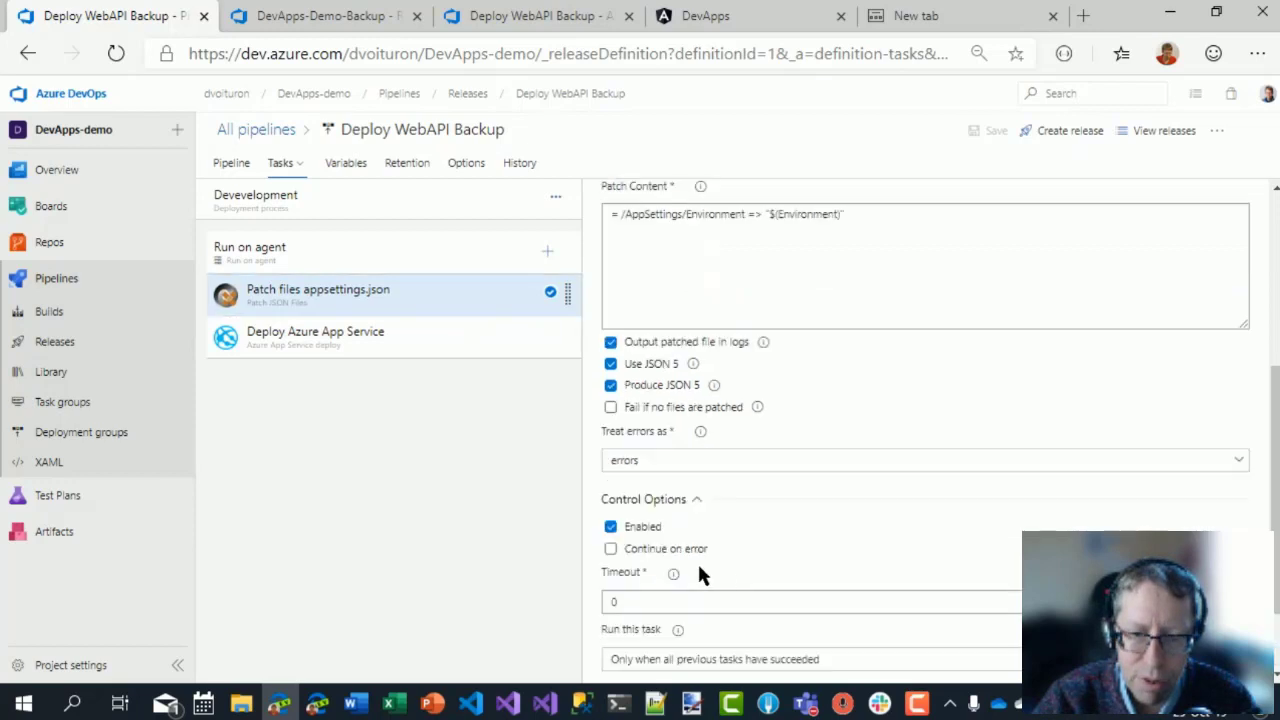
click(702, 594)
scroll(790, 555, down, 2)
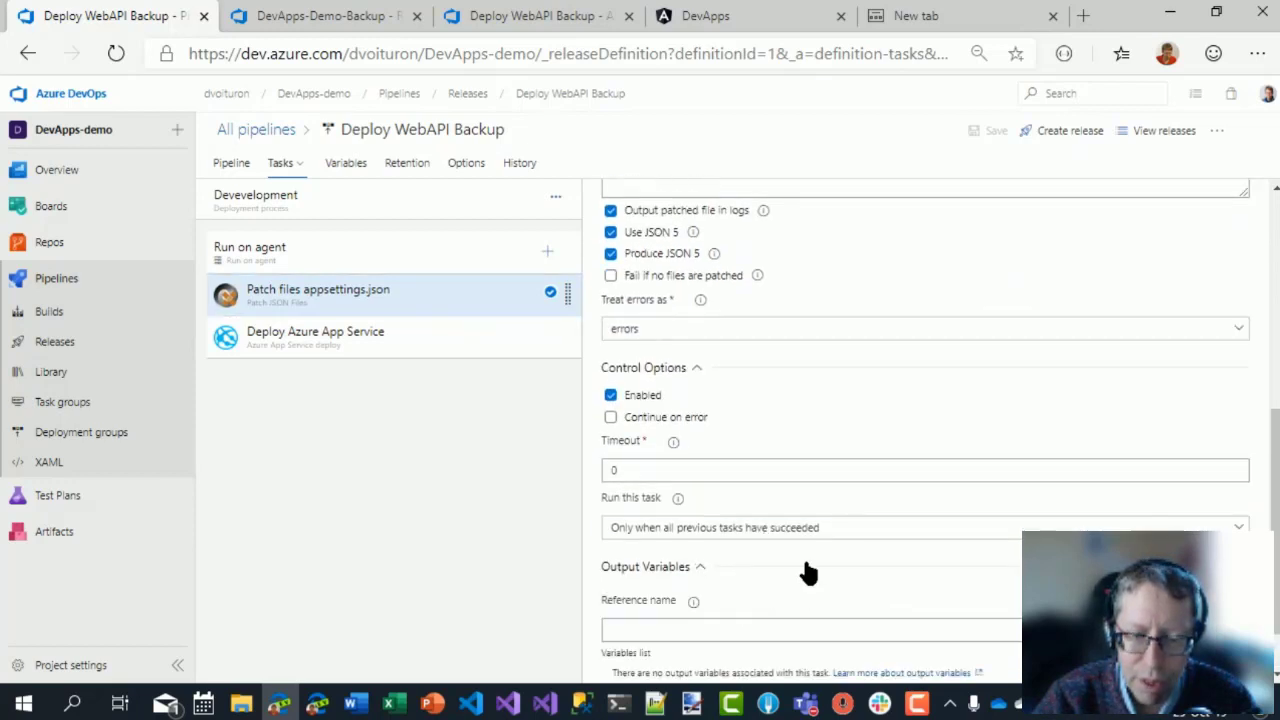
Open the Build API build pipeline for editing and inspect the Build task's linked path to projects.
click(49, 315)
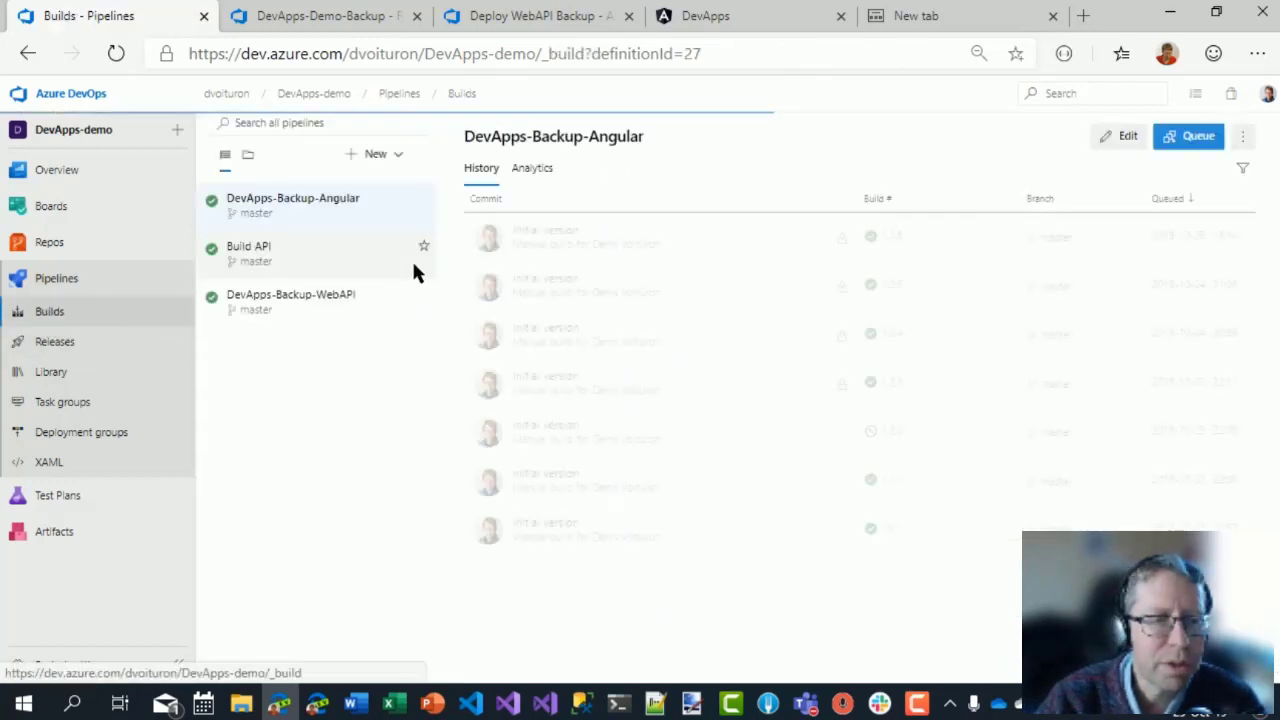
click(372, 256)
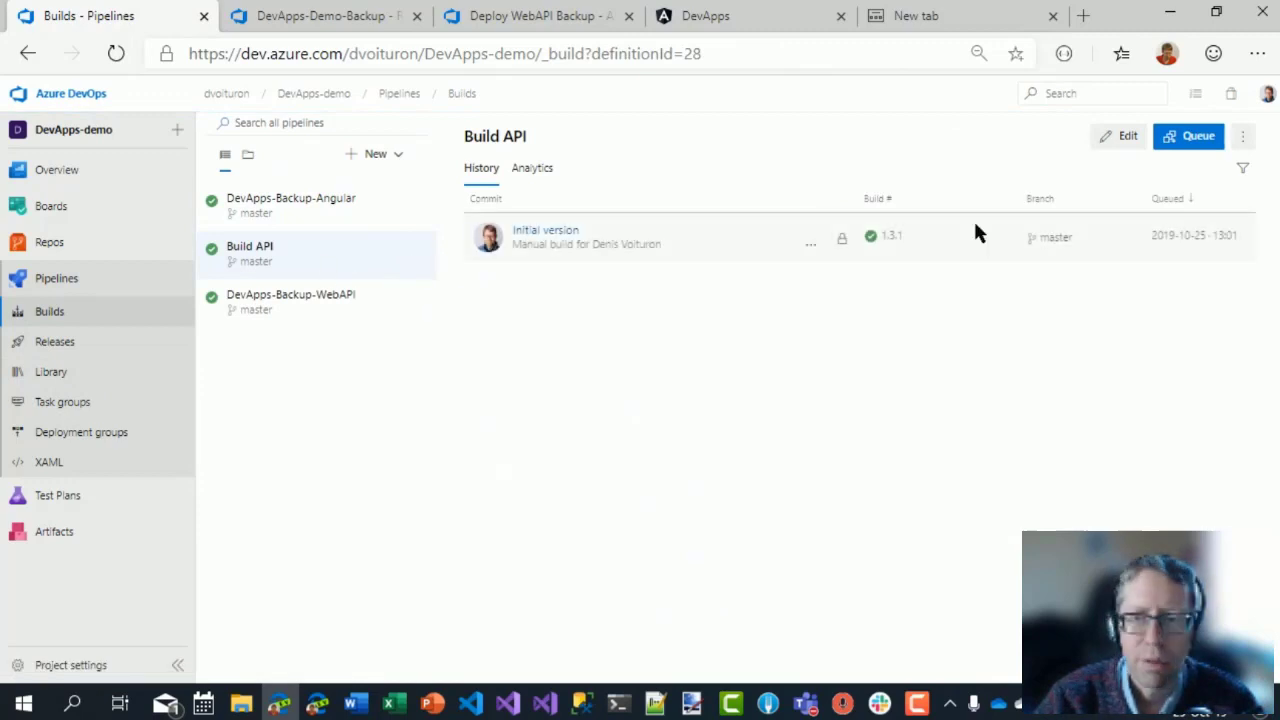
click(1118, 138)
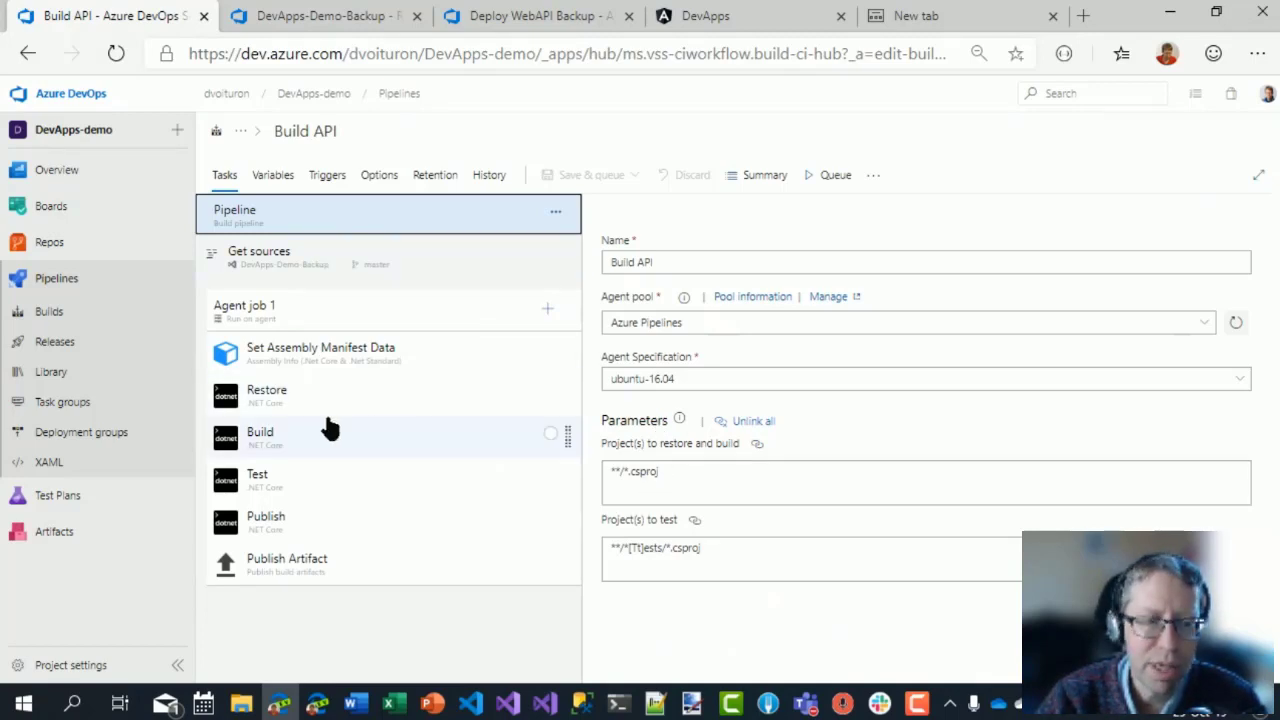
click(289, 443)
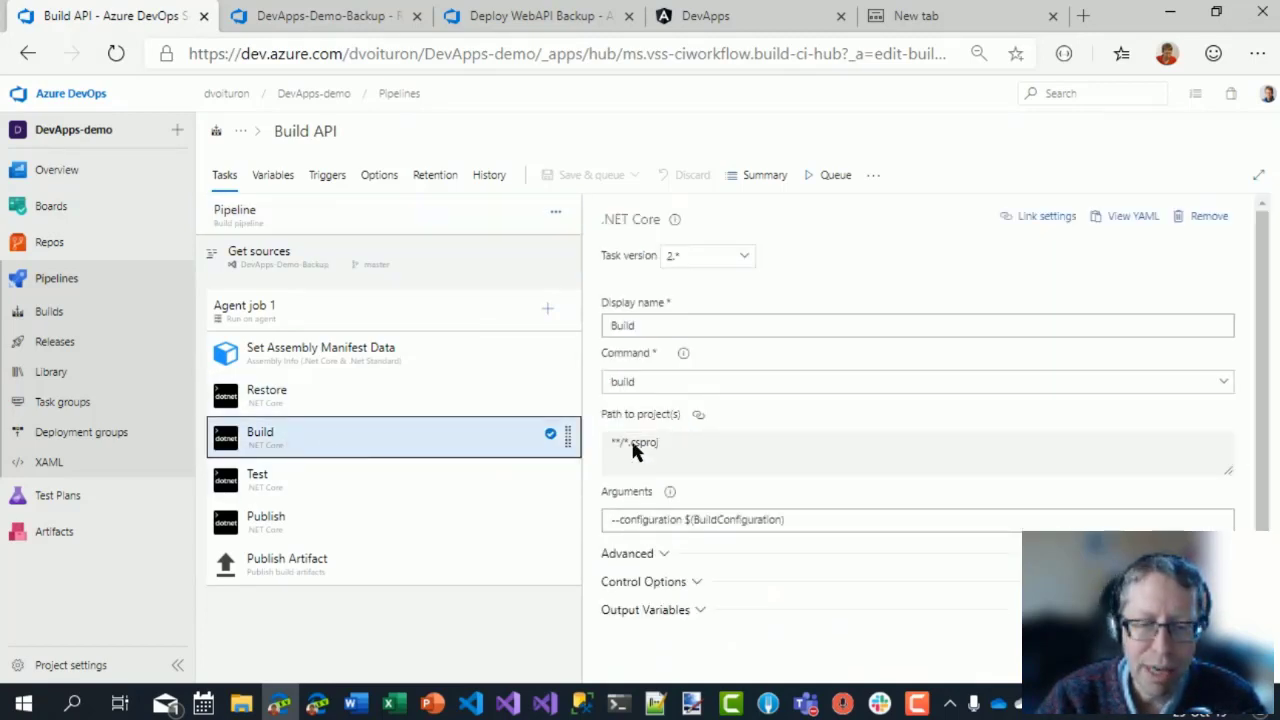
drag(671, 441, 614, 443)
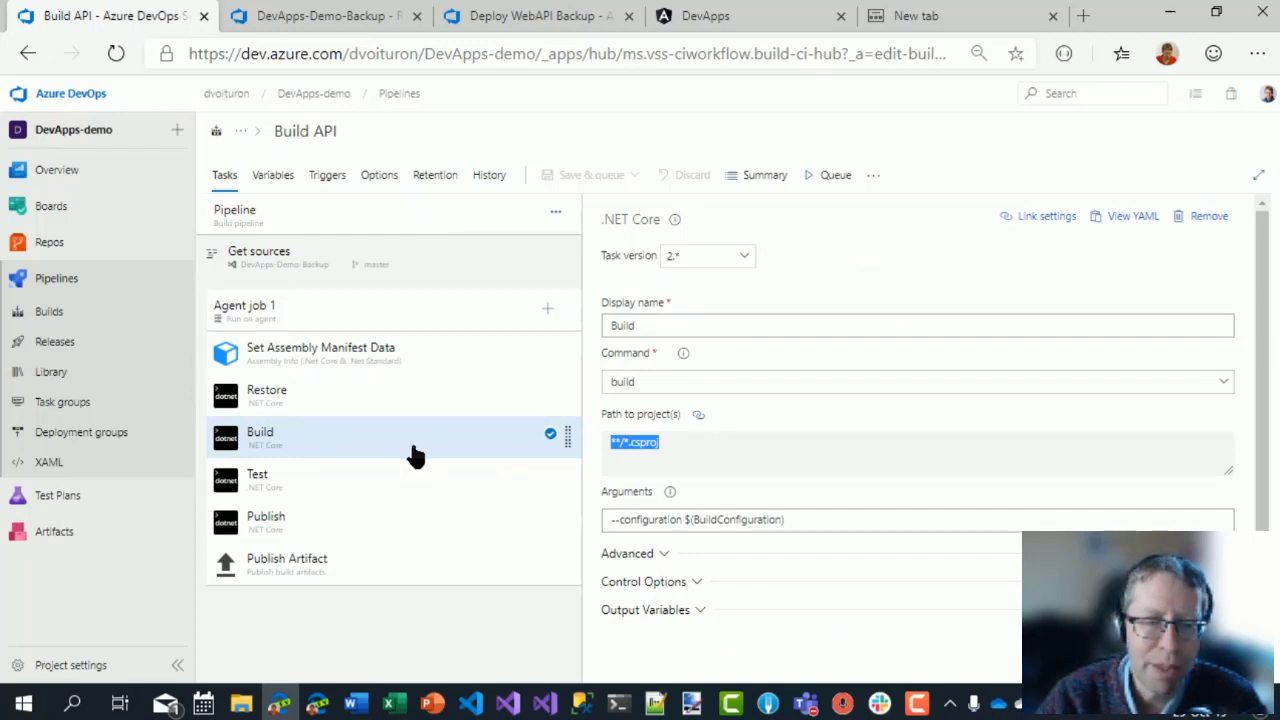
Set the Build API pipeline's Project(s) to restore and build parameter to **/*.csproj1.
click(280, 272)
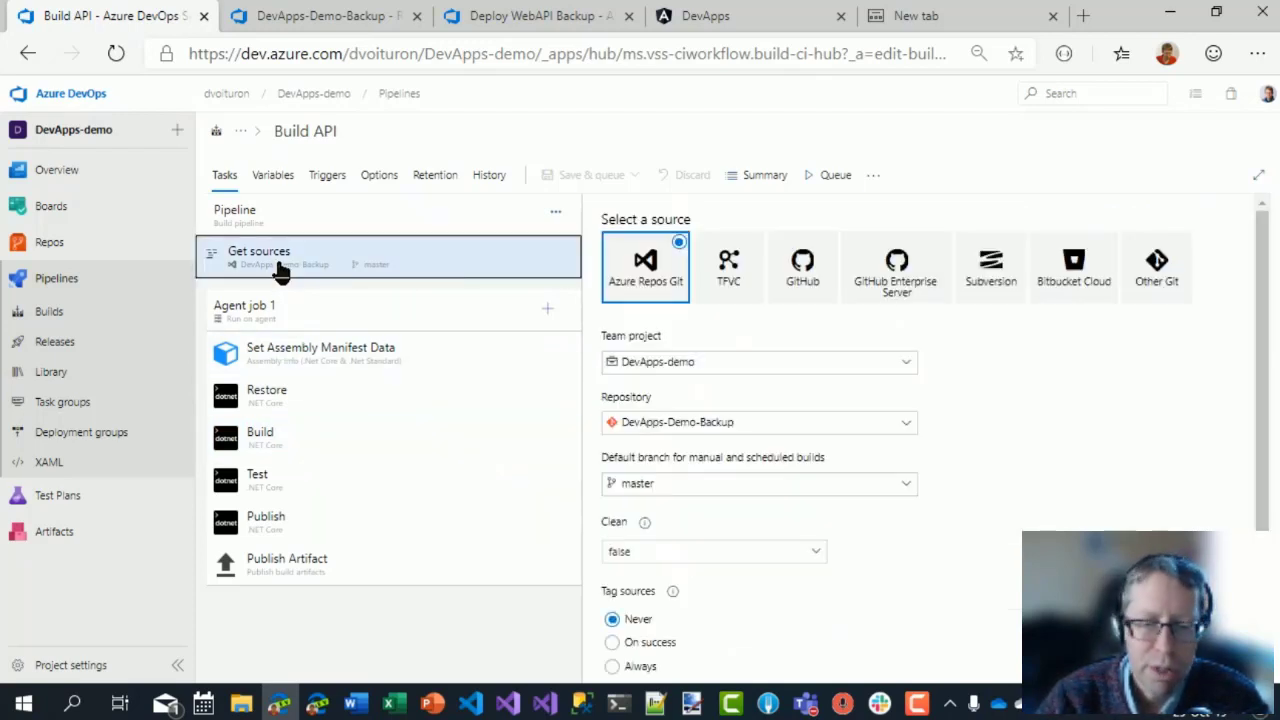
click(266, 226)
click(695, 482)
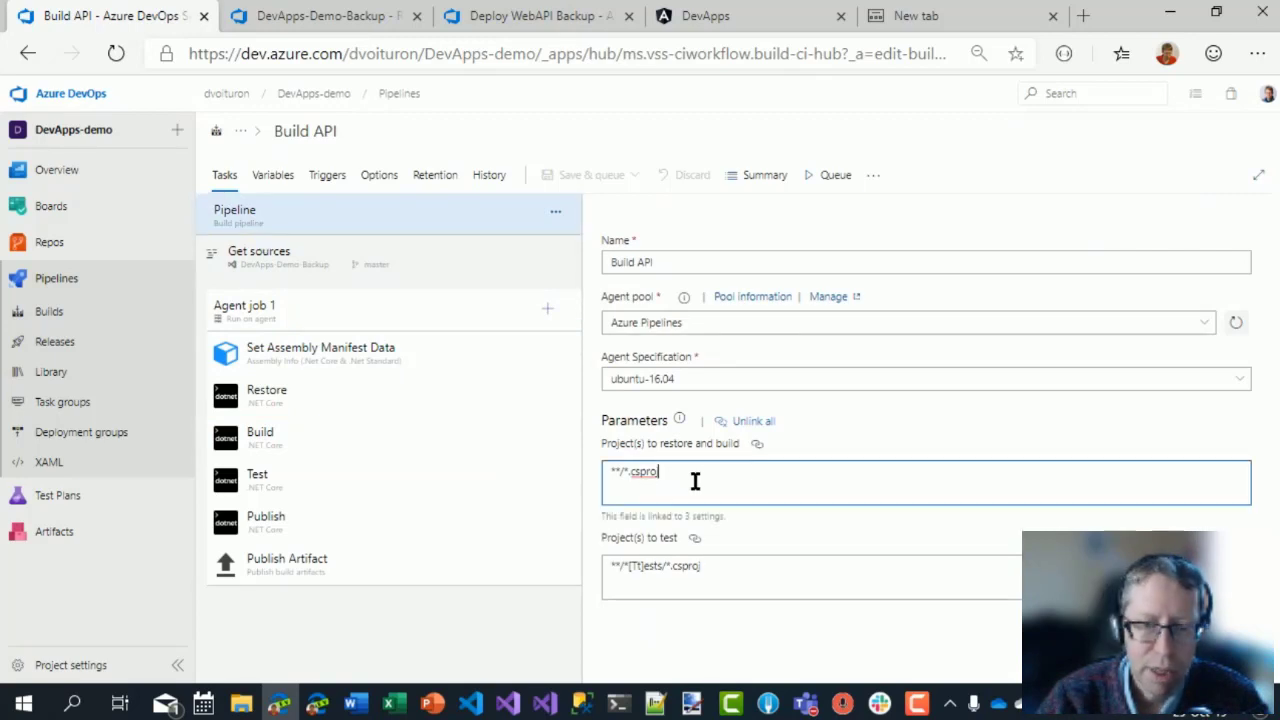
text(1)
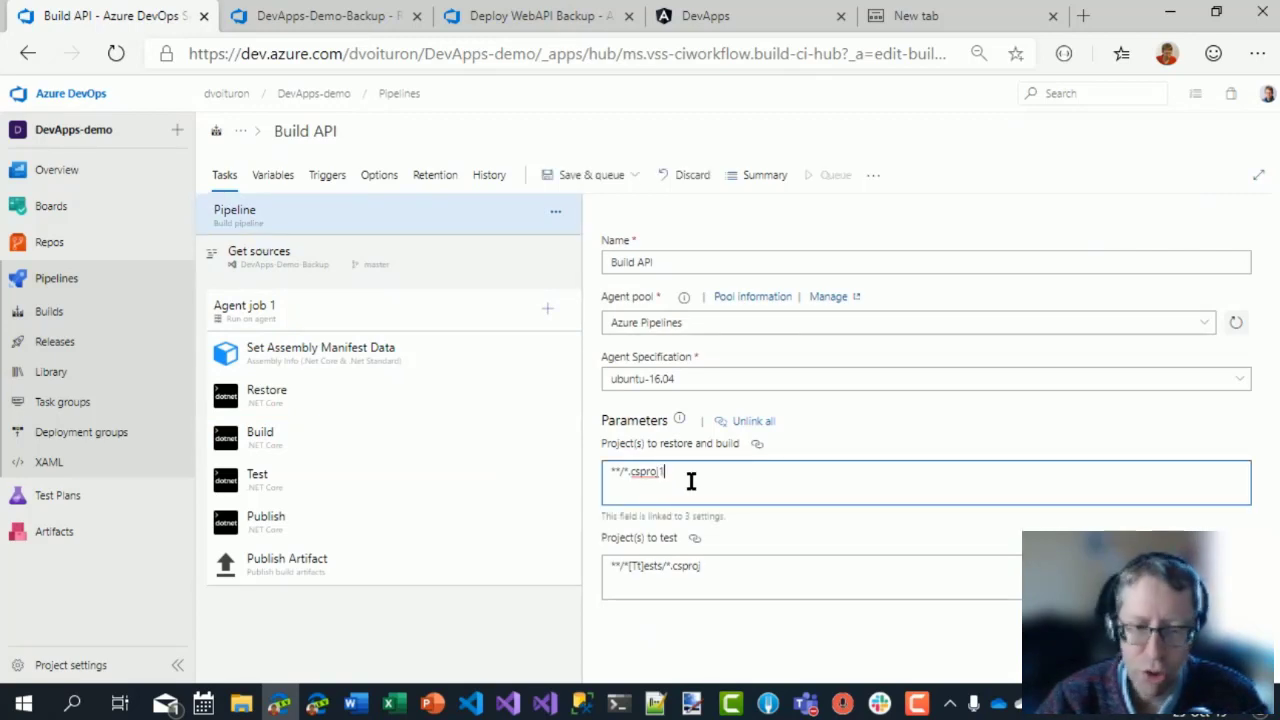
Check the Build task's path to projects and view the details of its link to the pipeline parameter.
click(284, 435)
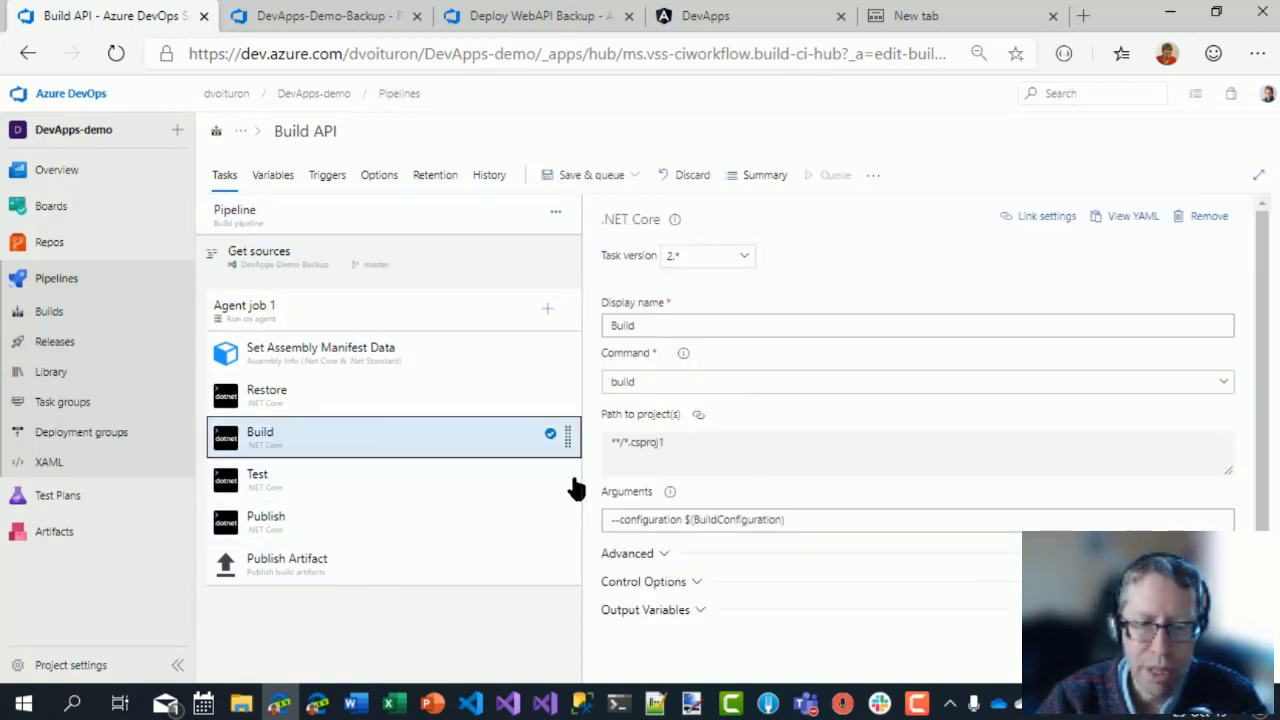
drag(678, 452, 660, 452)
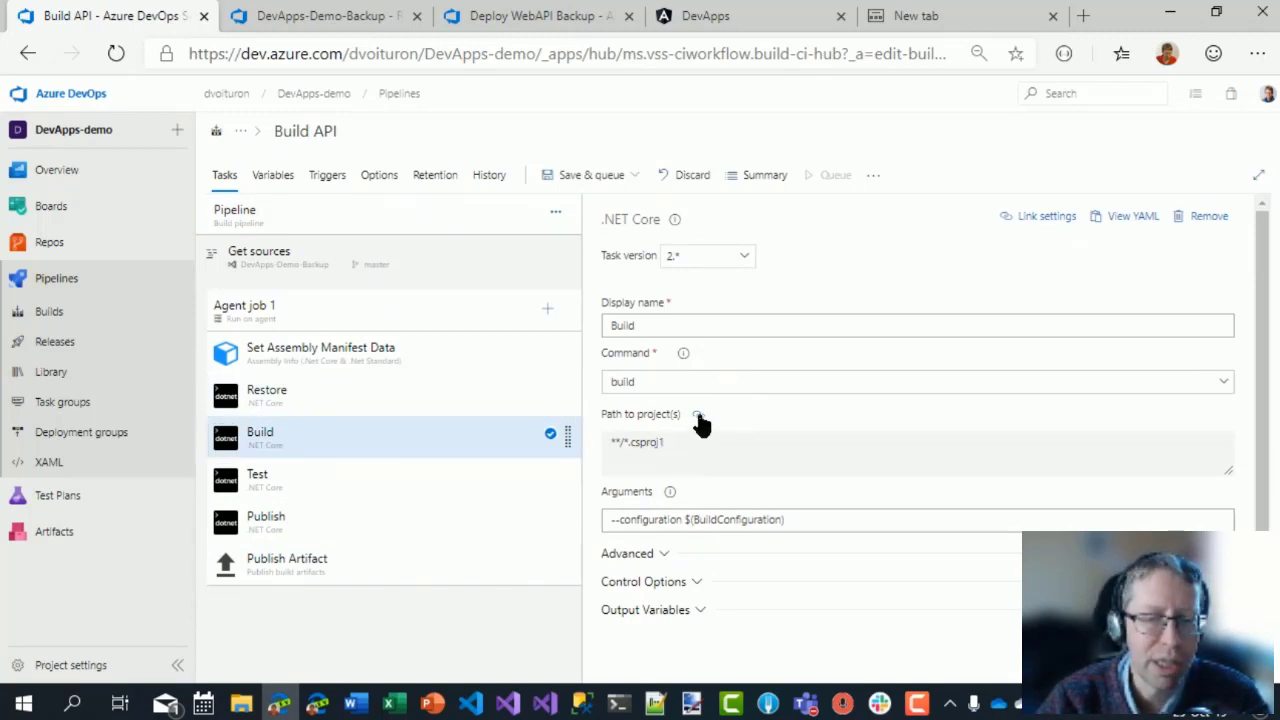
click(699, 418)
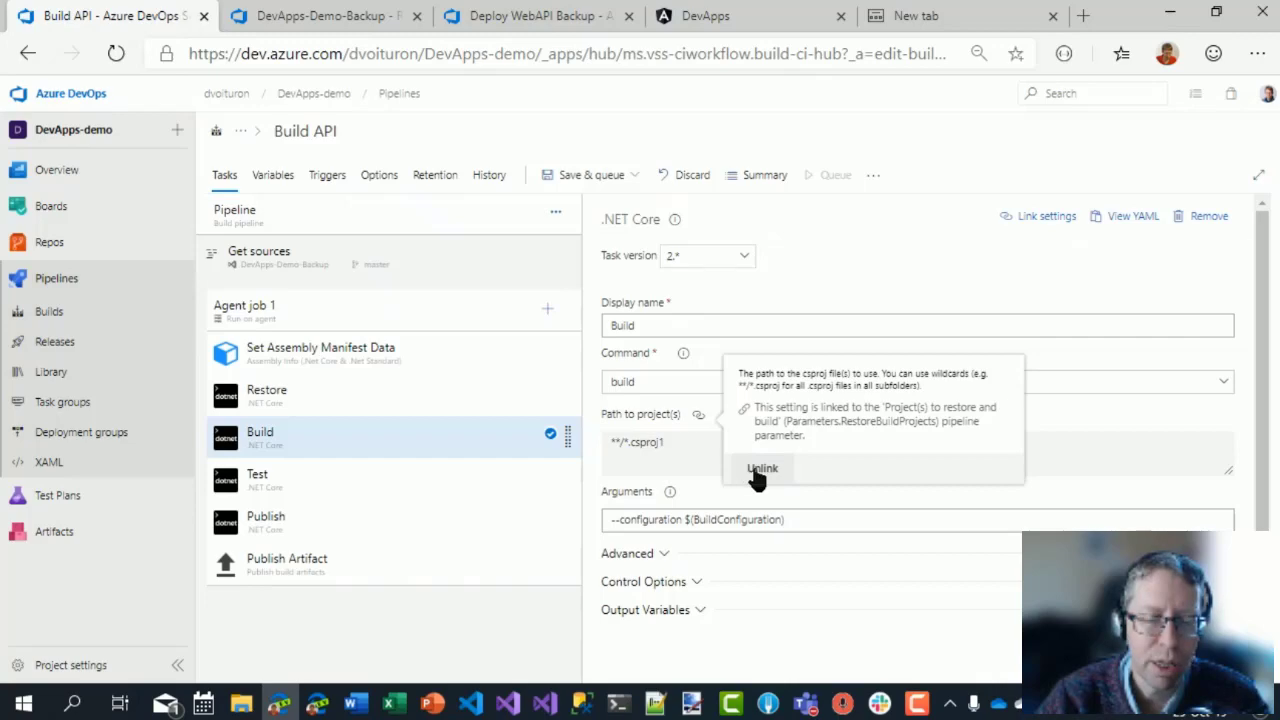
Leave the Build API pipeline without saving and reopen the Deploy WebAPI Backup release pipeline's Devevelopment stage tasks.
click(68, 353)
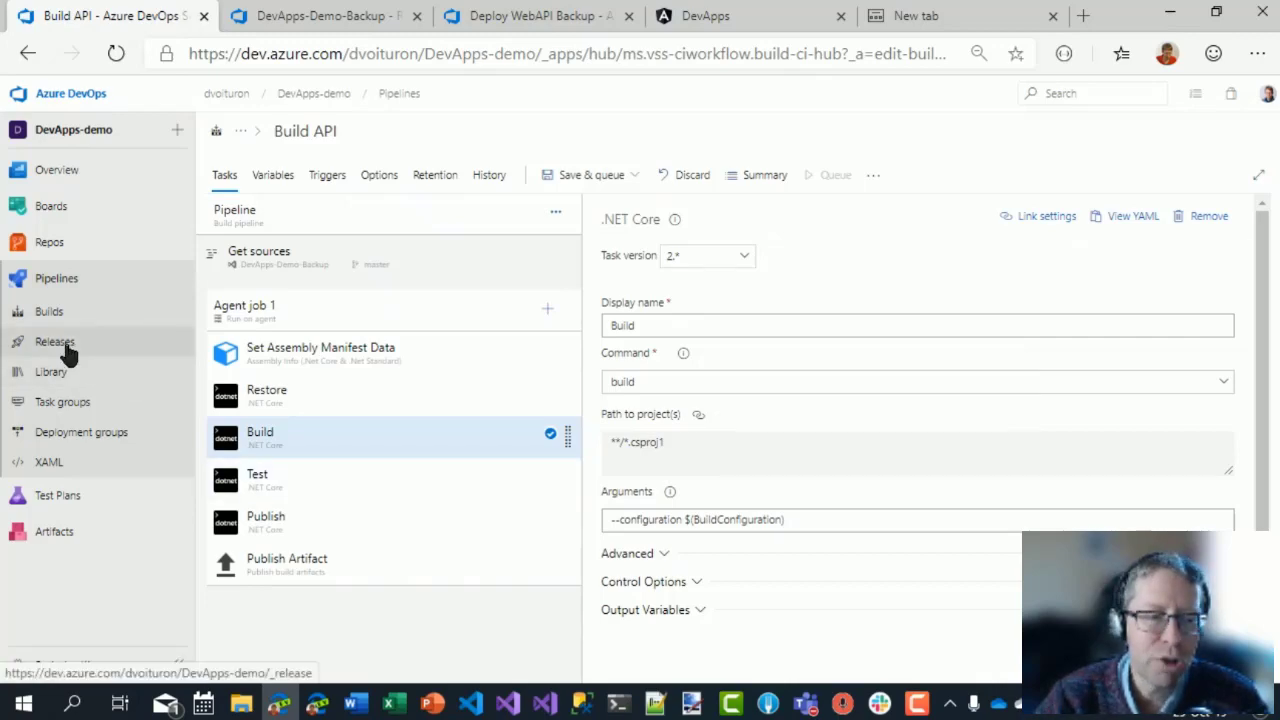
click(703, 420)
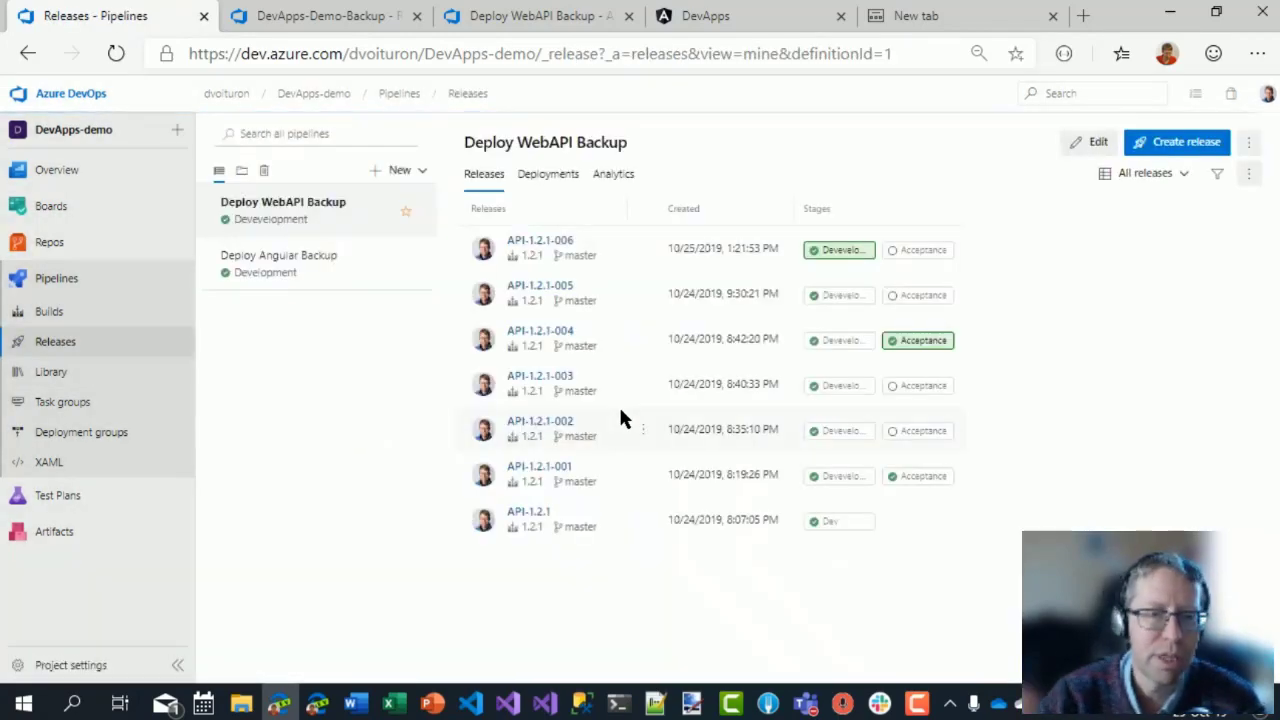
right_click(359, 216)
click(1090, 142)
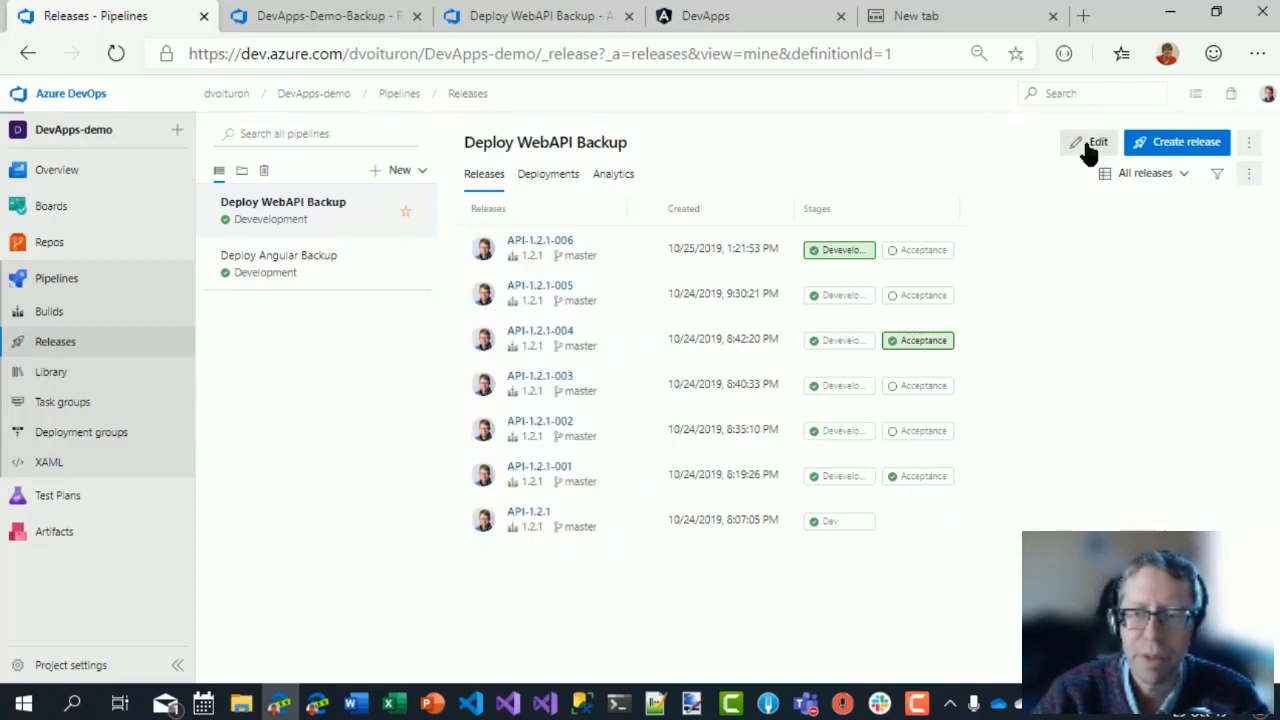
click(1088, 141)
click(510, 335)
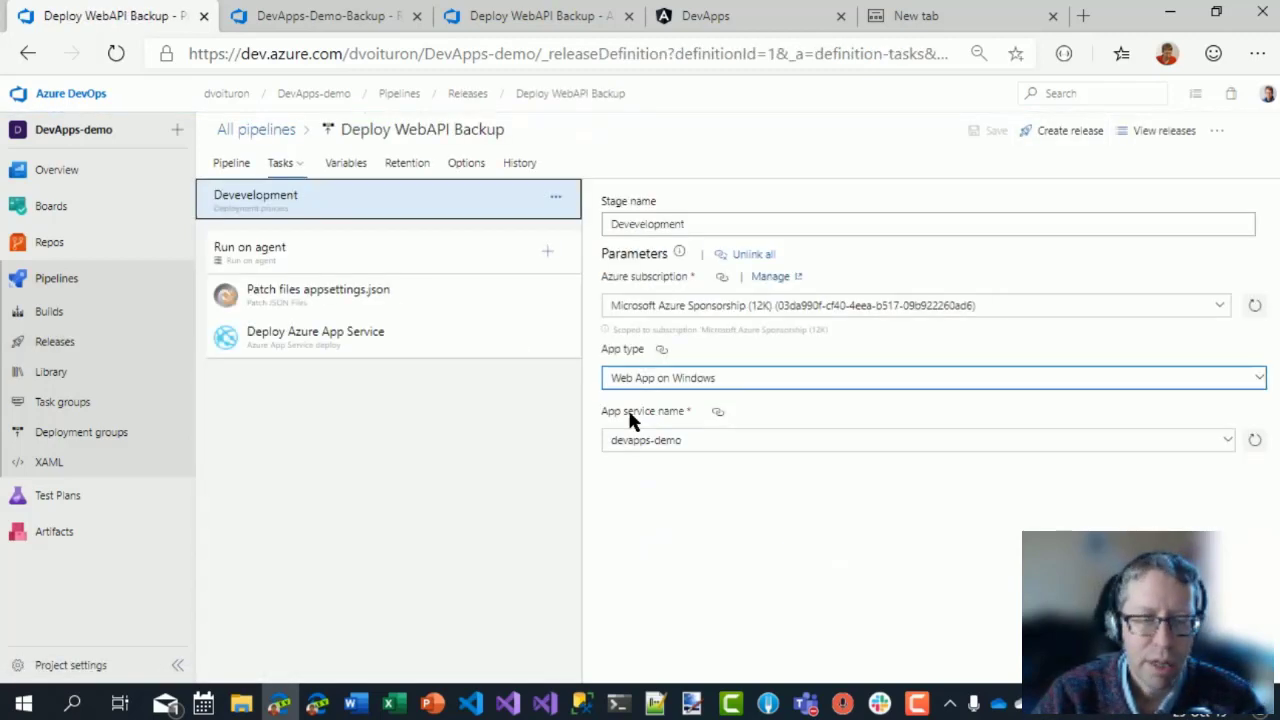
Select both Devevelopment stage tasks and view the task group commands without running any.
click(357, 309)
ctrl+click(470, 342)
right_click(466, 346)
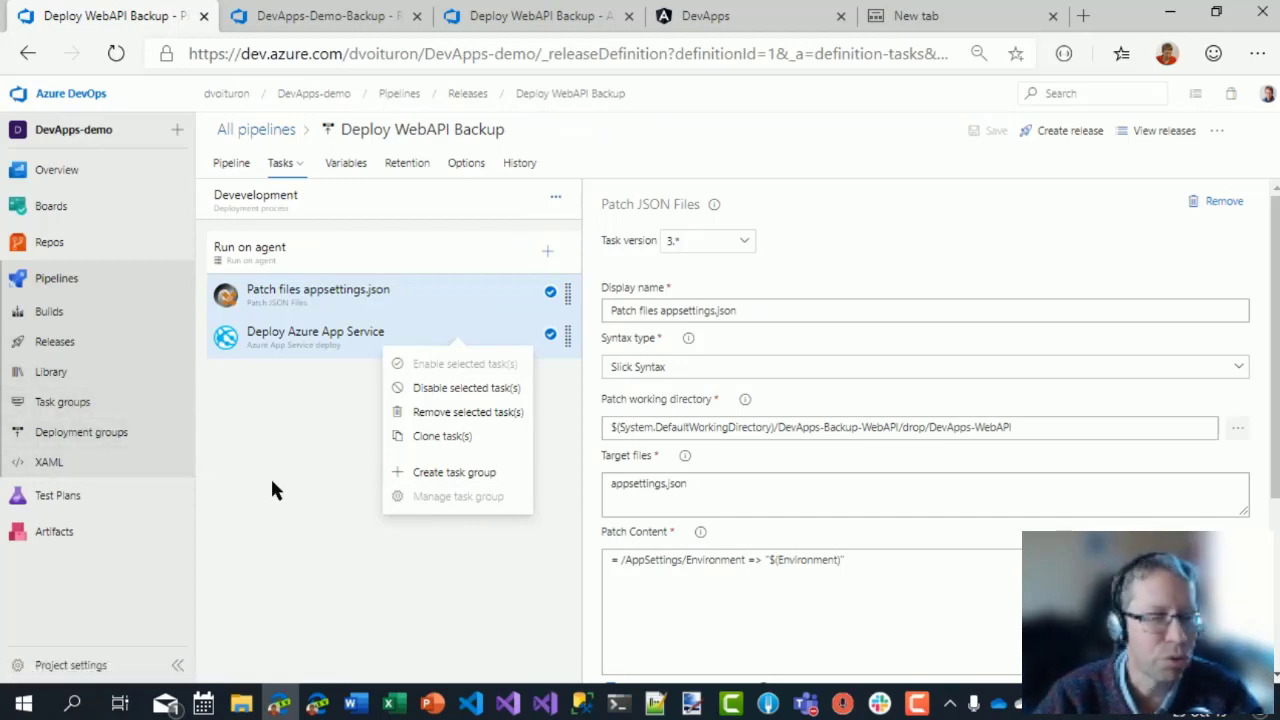
click(304, 482)
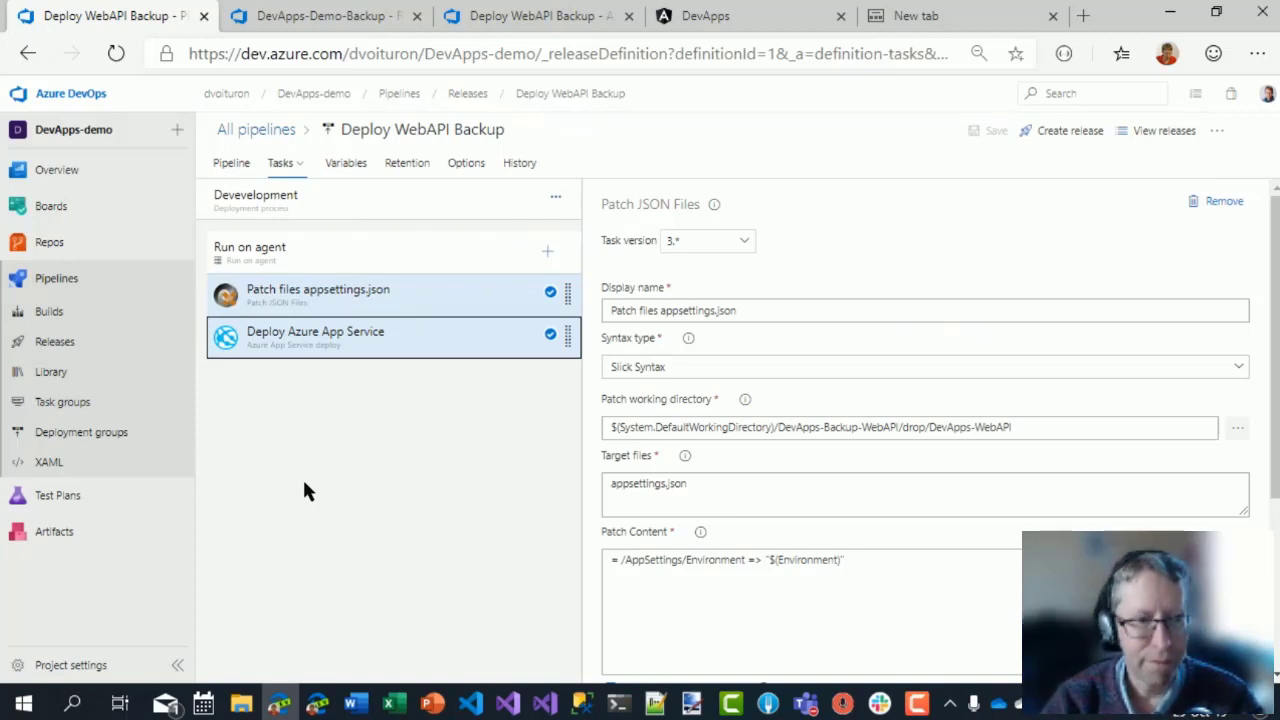
Review the pipeline's stages and the Devevelopment stage's Deploy Azure App Service task, and return to the pipeline diagram.
click(232, 166)
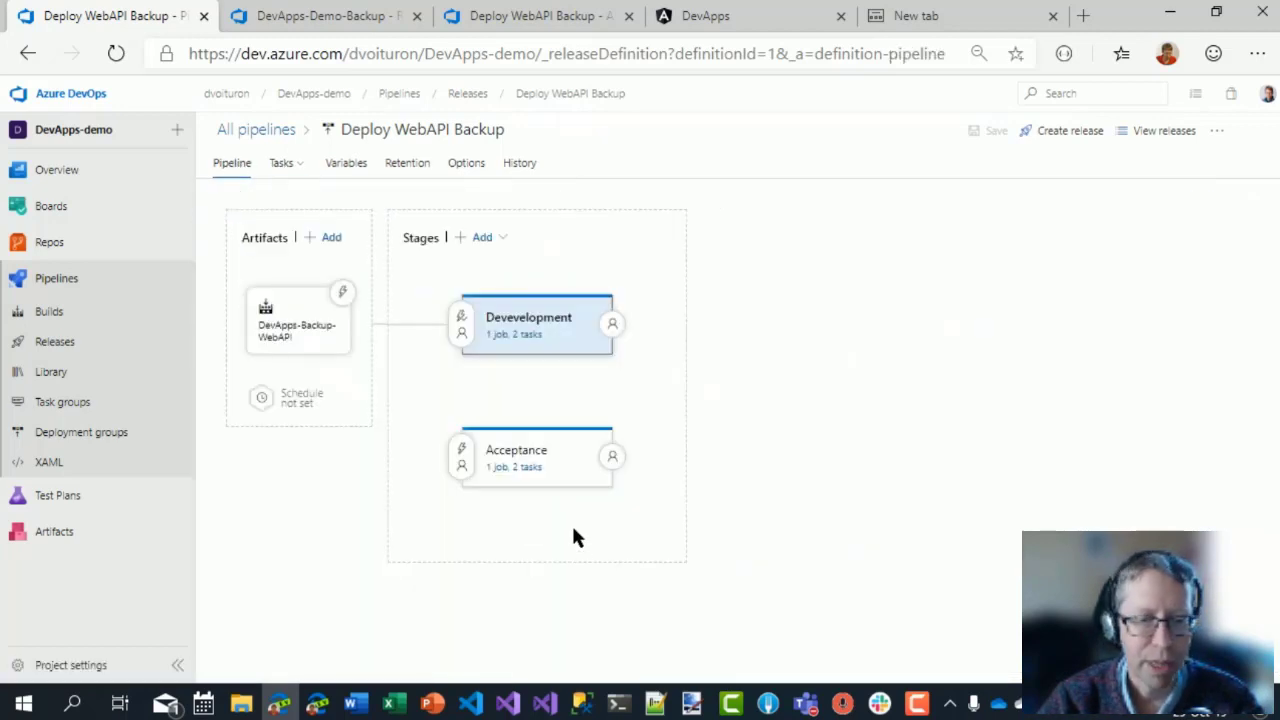
click(518, 338)
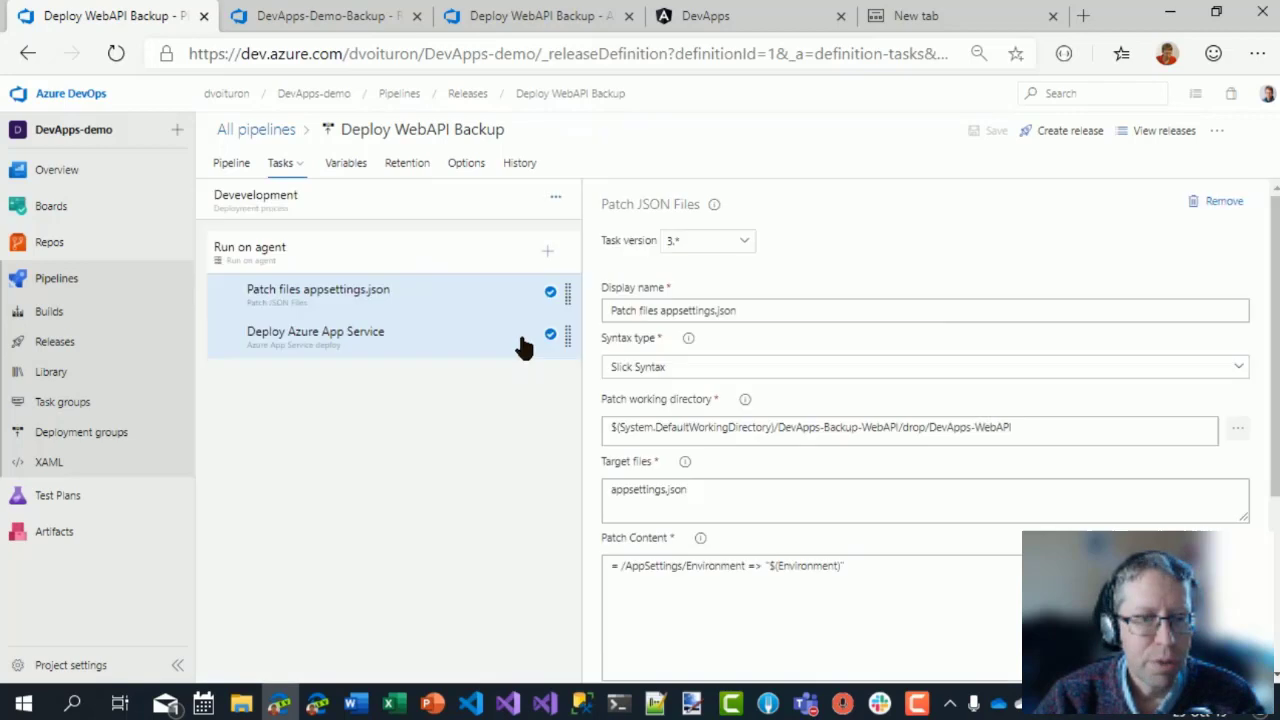
click(400, 297)
click(550, 292)
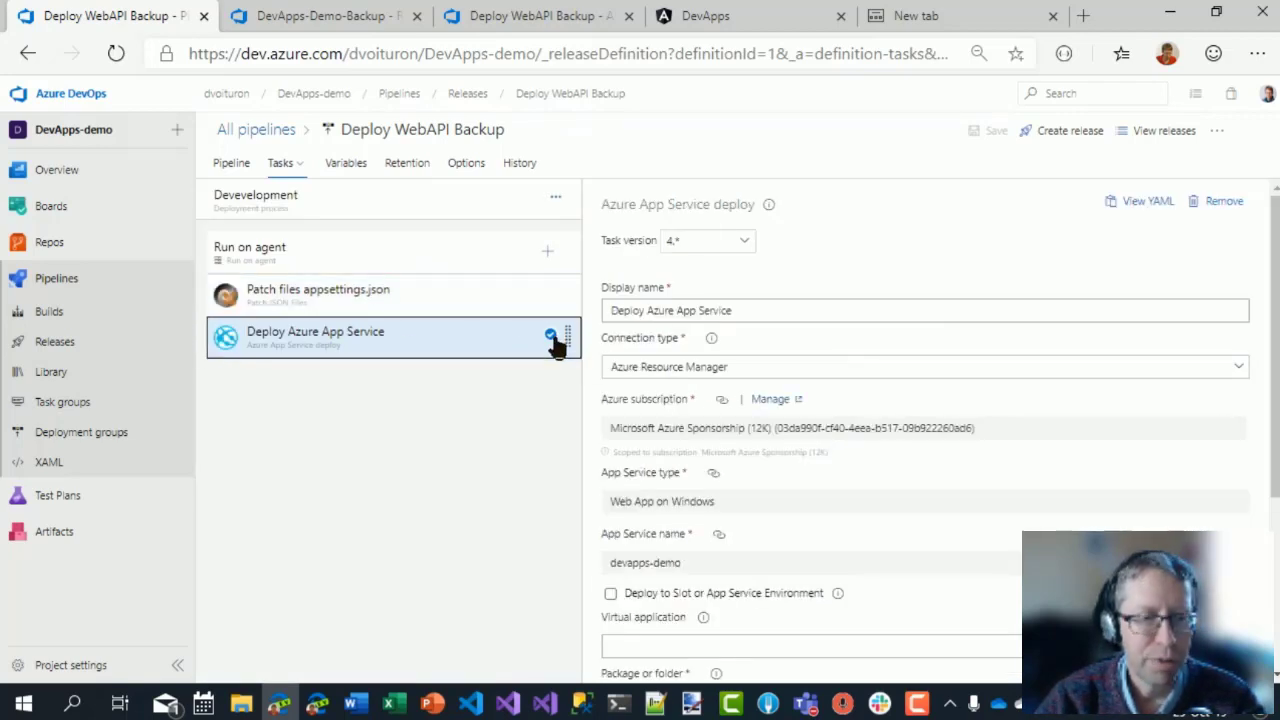
click(245, 165)
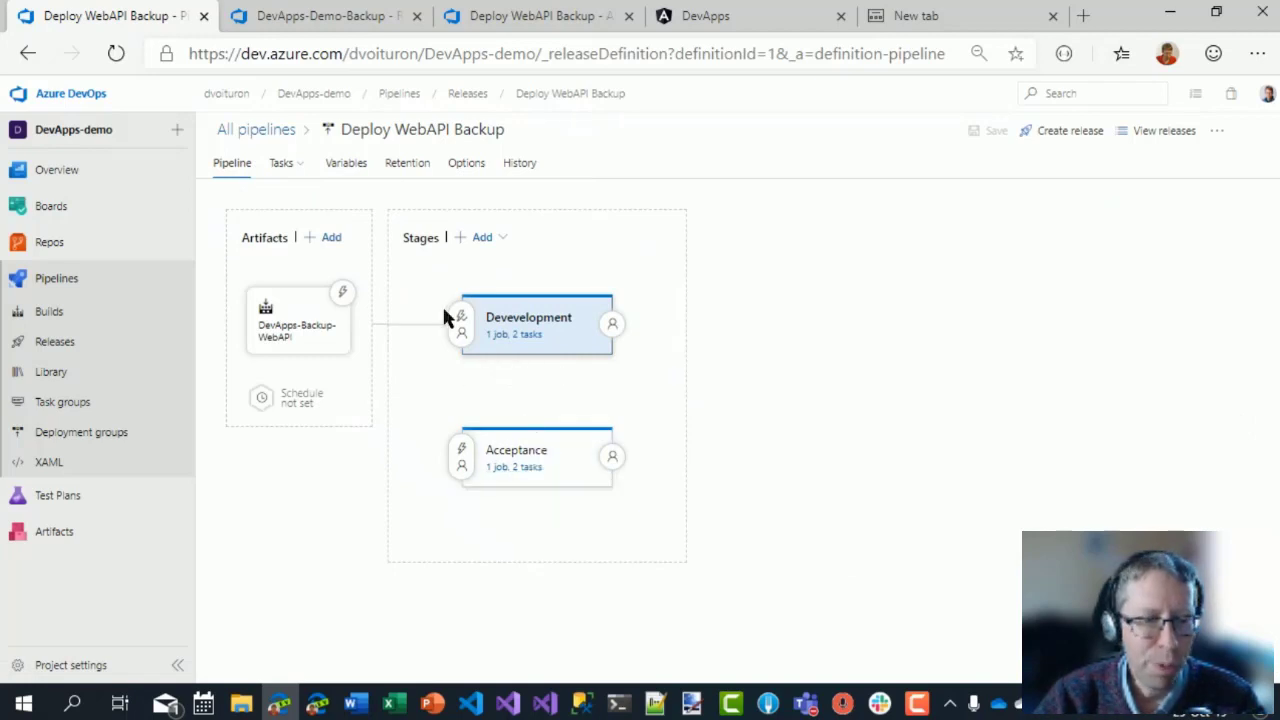
Enable pre-deployment approvals for the Acceptance stage and add a project member as the approver.
click(460, 452)
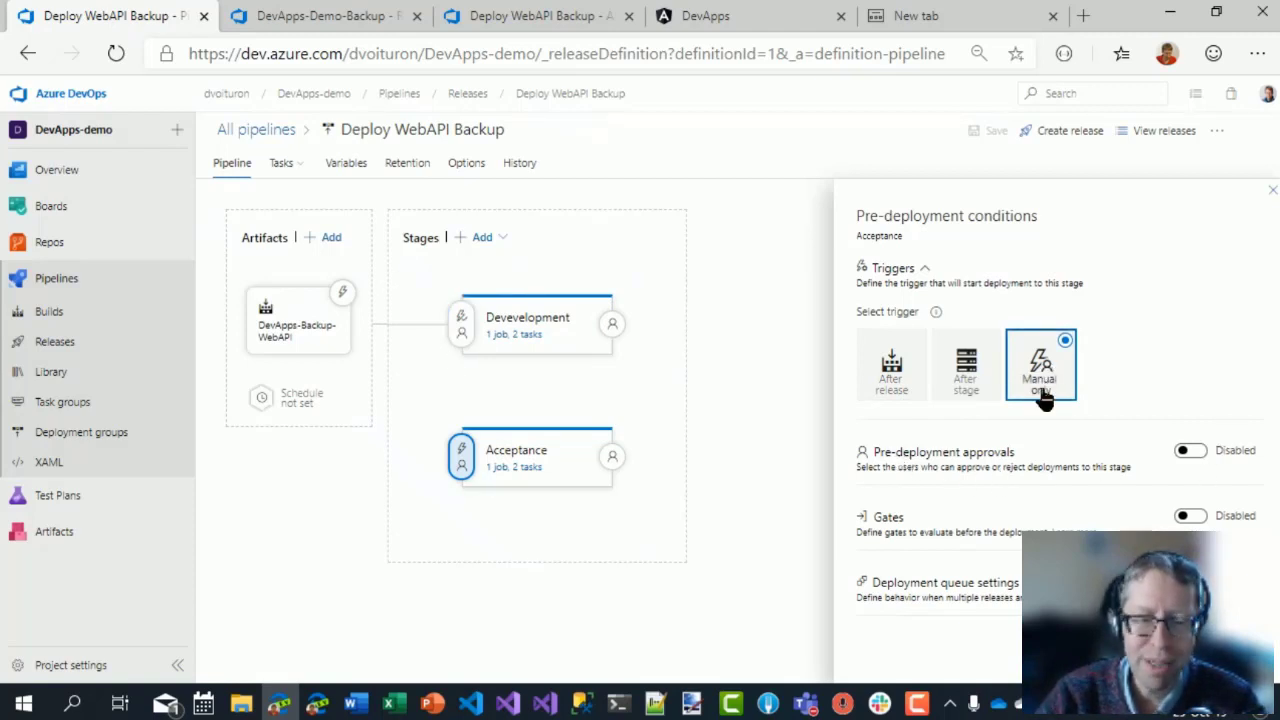
click(1192, 451)
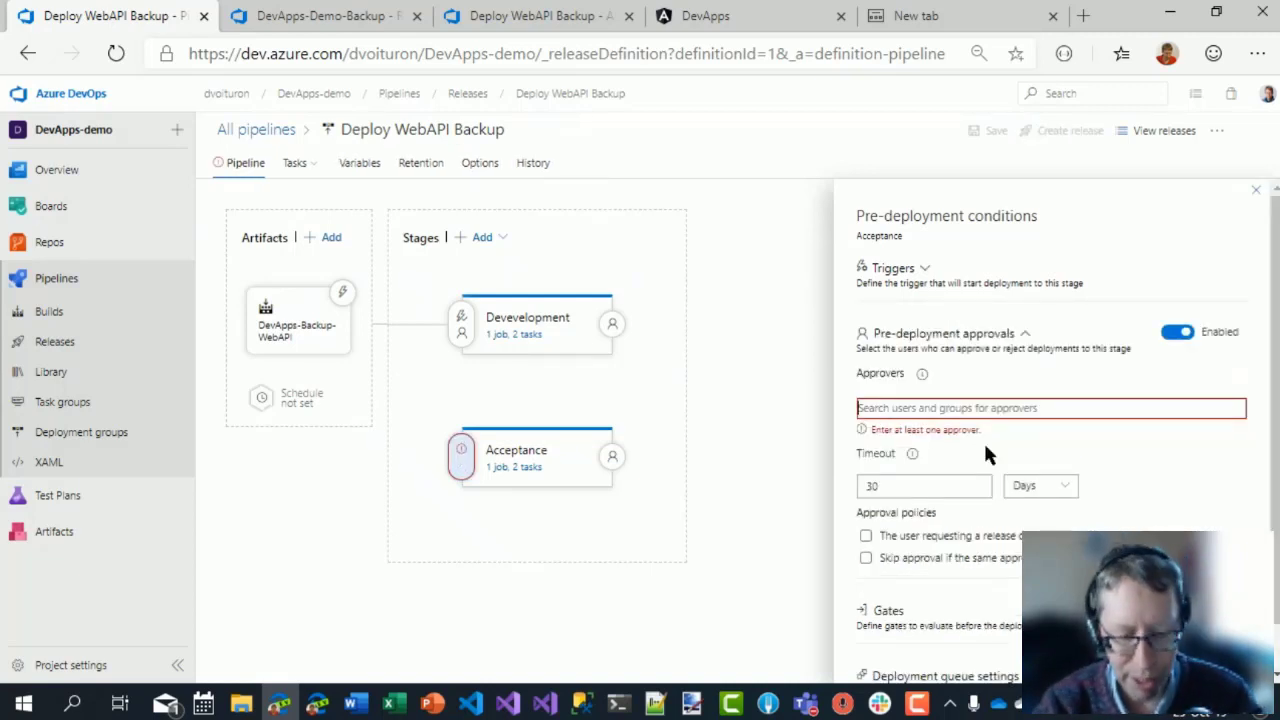
text(trec)
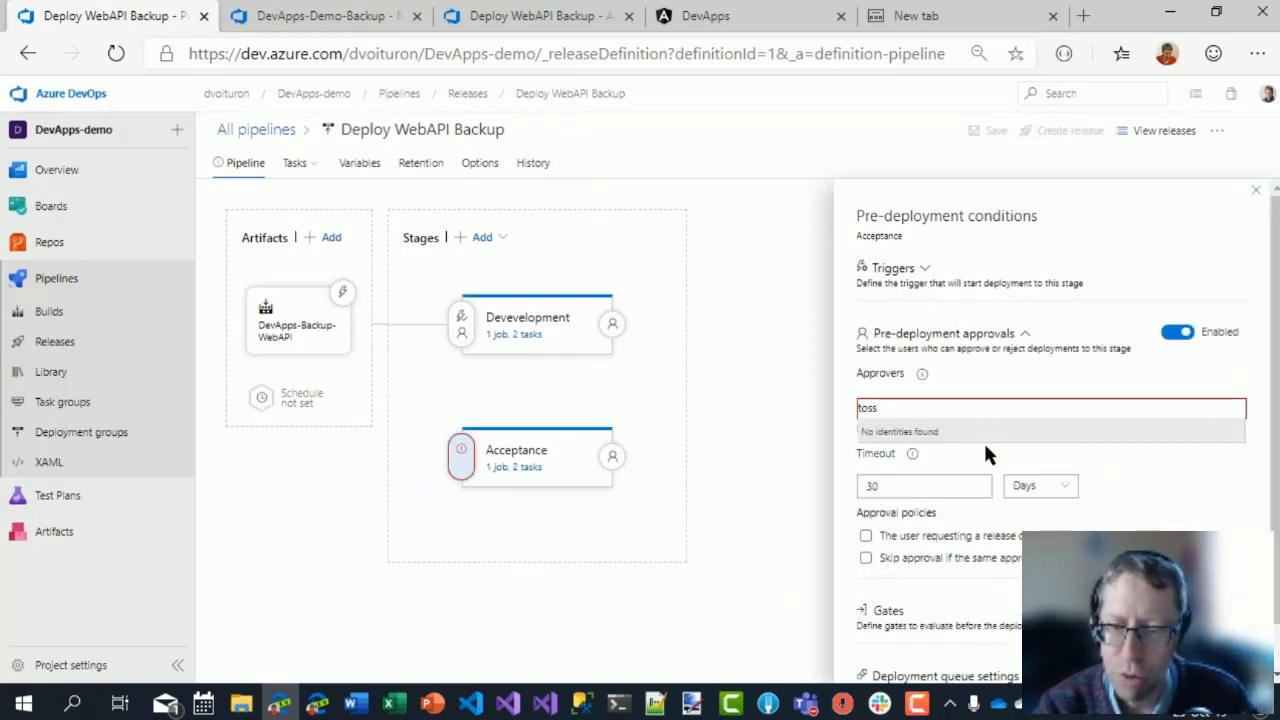
key(BackSpace)
key(BackSpace)
key(BackSpace)
key(BackSpace)
text(chris)
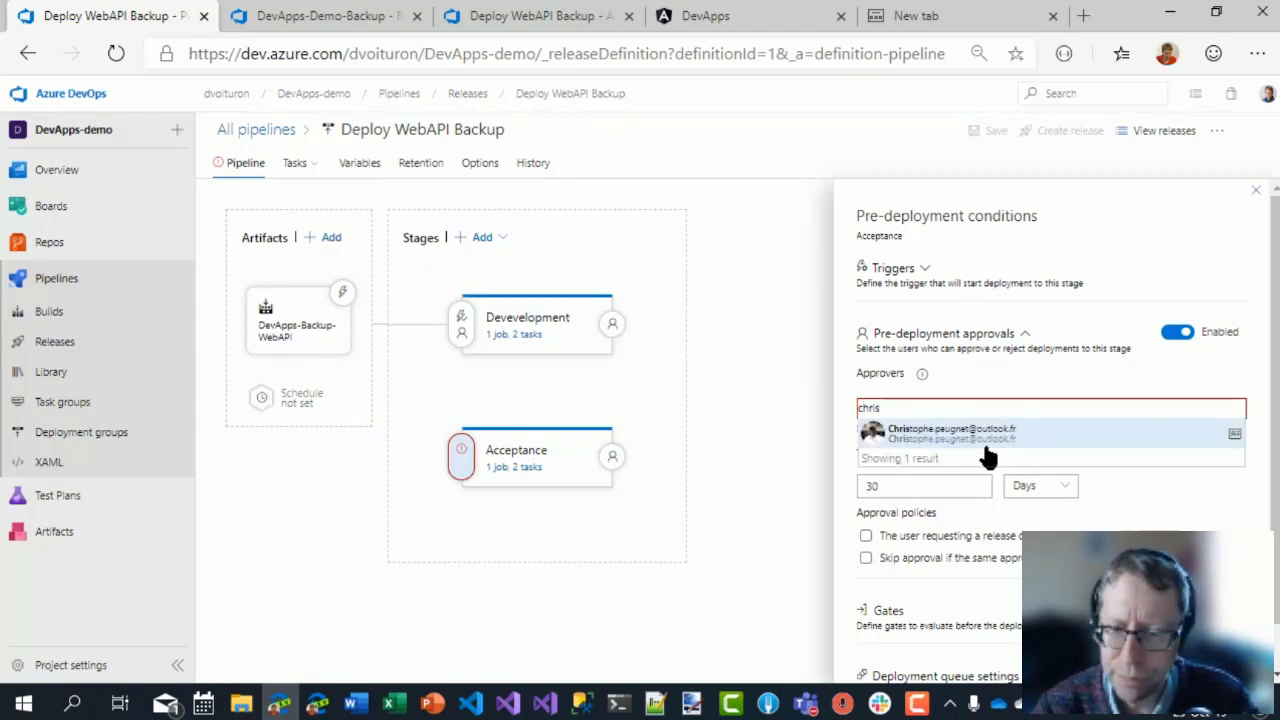
click(972, 434)
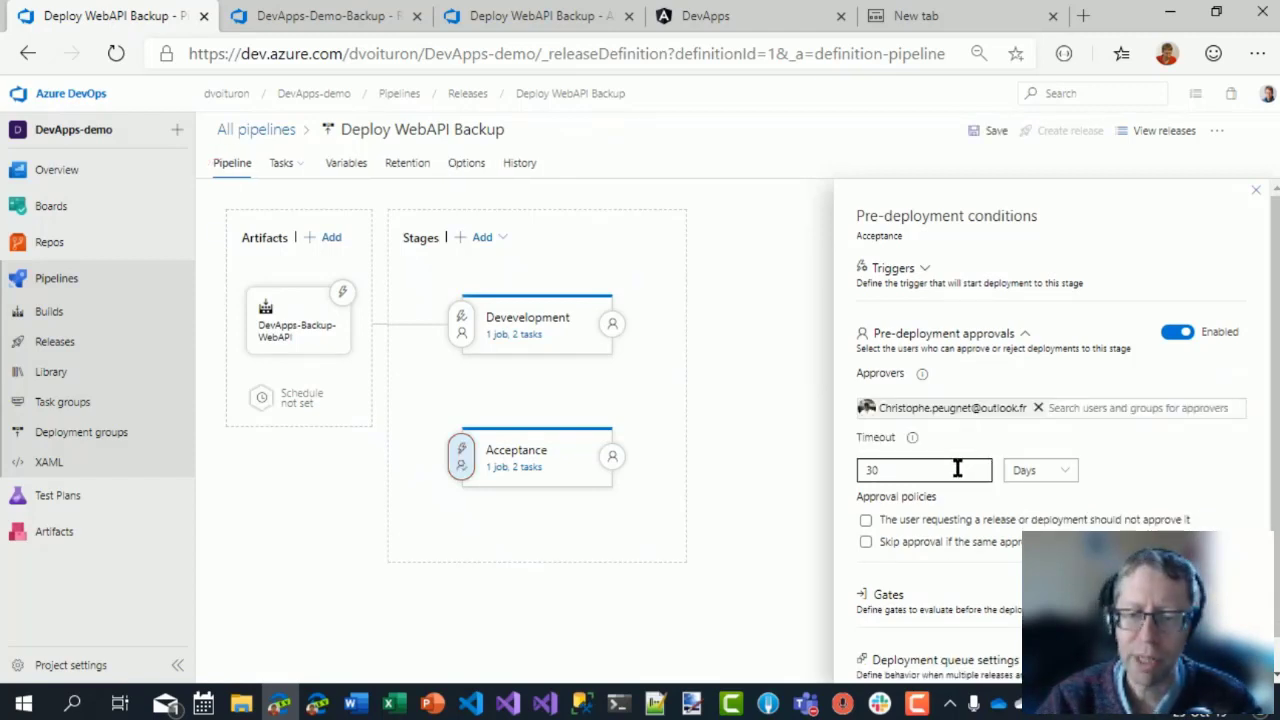
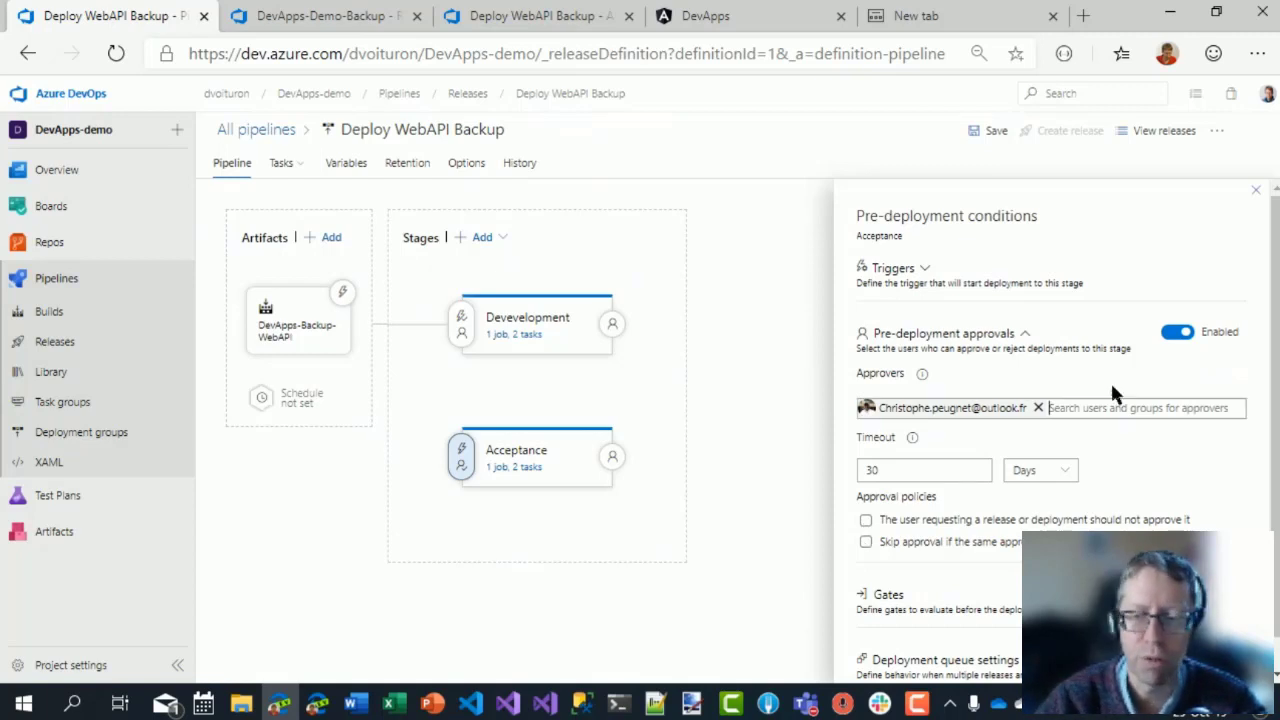
Disable pre-deployment approvals for the Acceptance stage and return to the list of releases.
click(1177, 332)
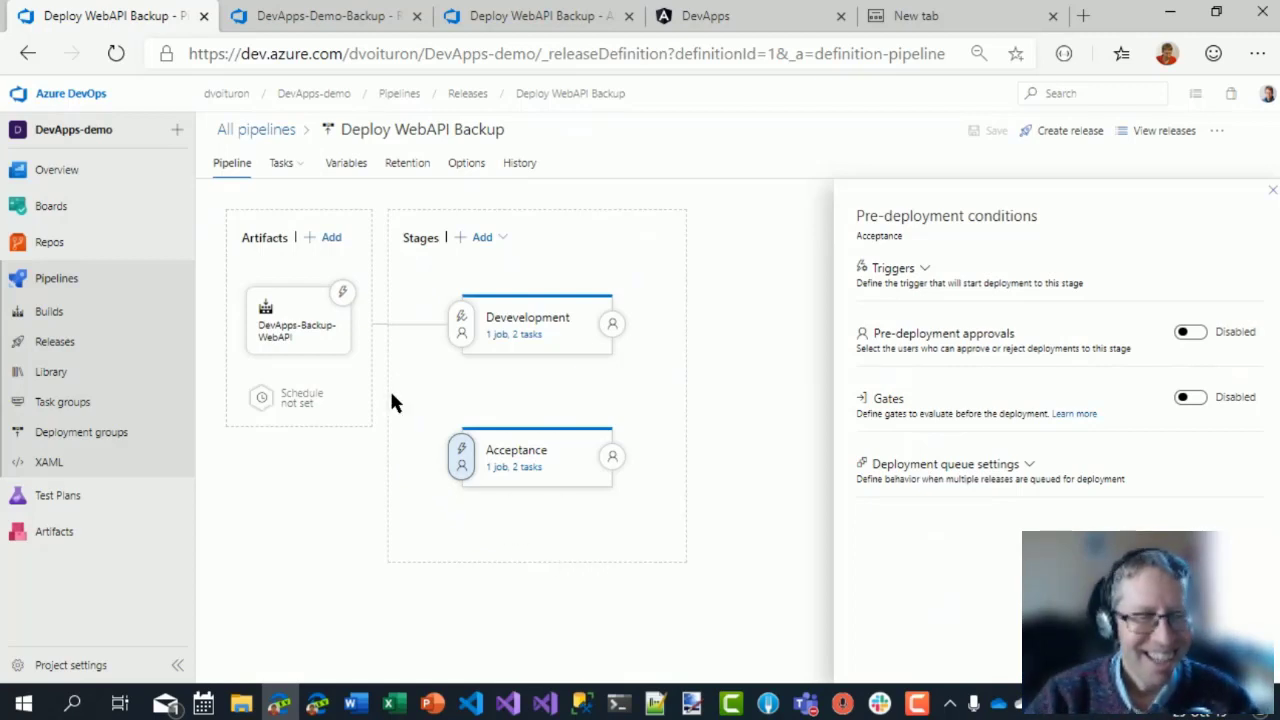
click(60, 346)
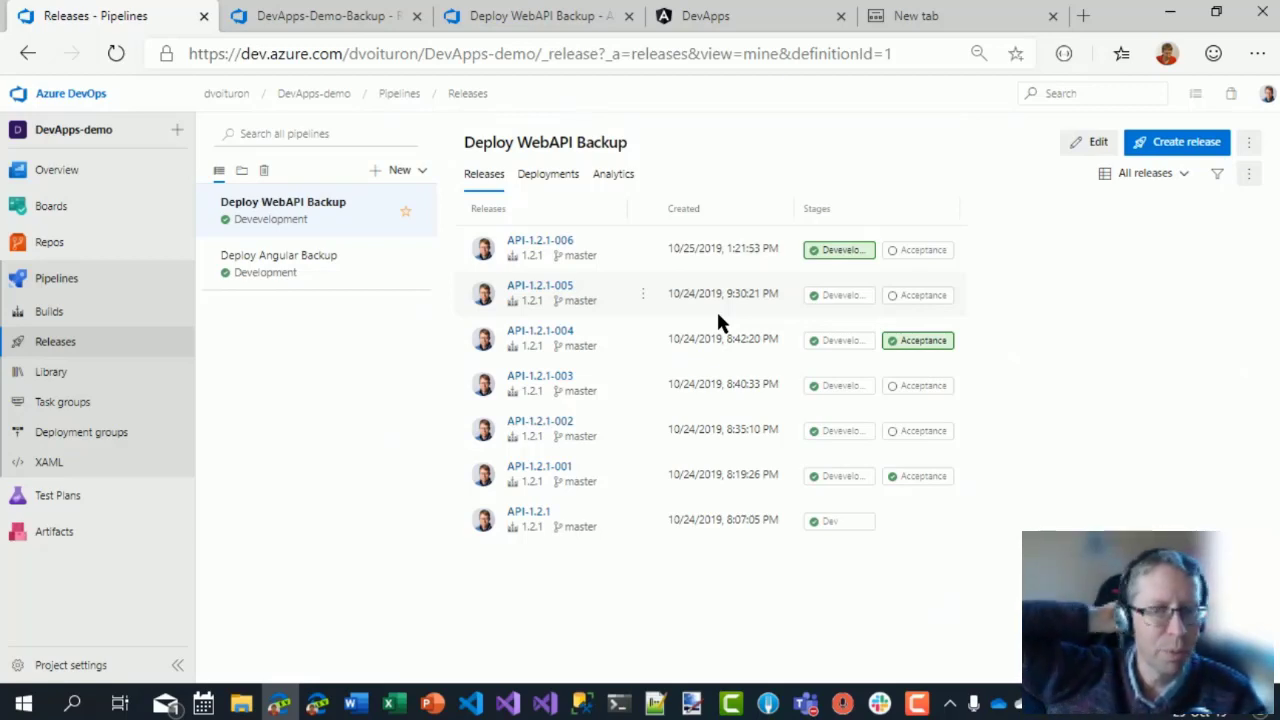
Compare the stage deployment status of releases API-1.2.1-006 and API-1.2.1-004, and return to the releases list.
click(530, 248)
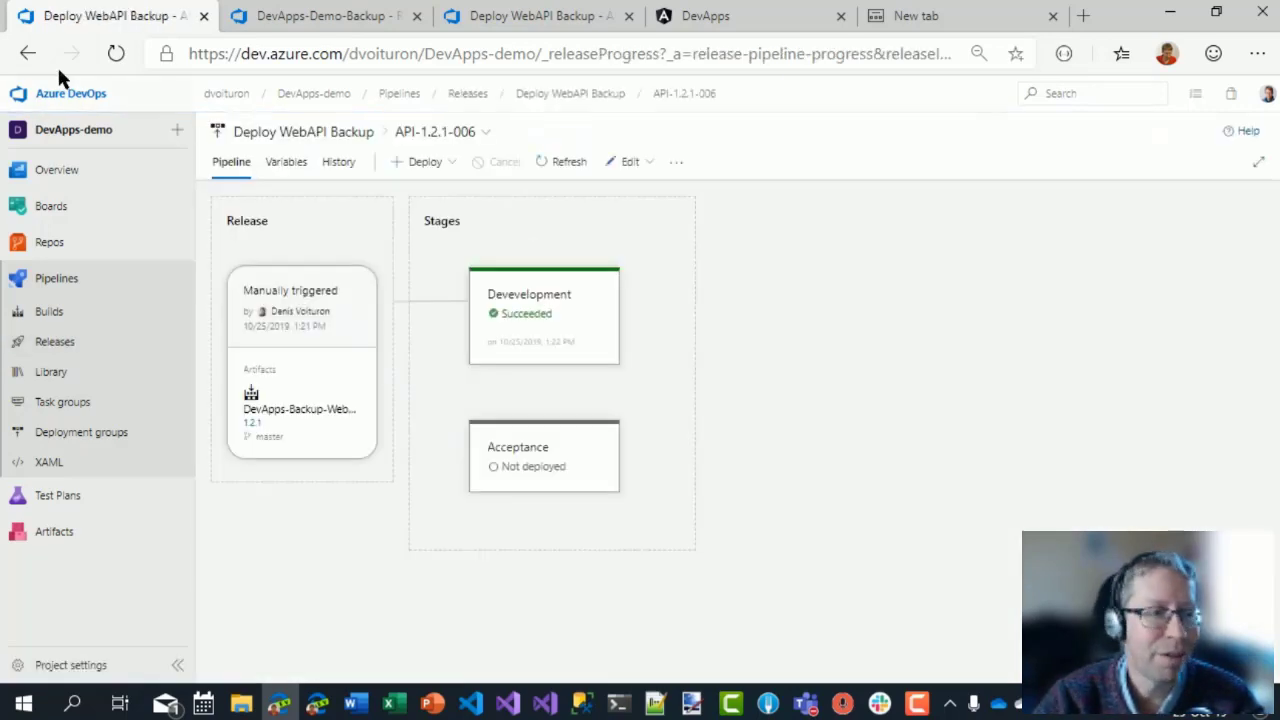
click(28, 53)
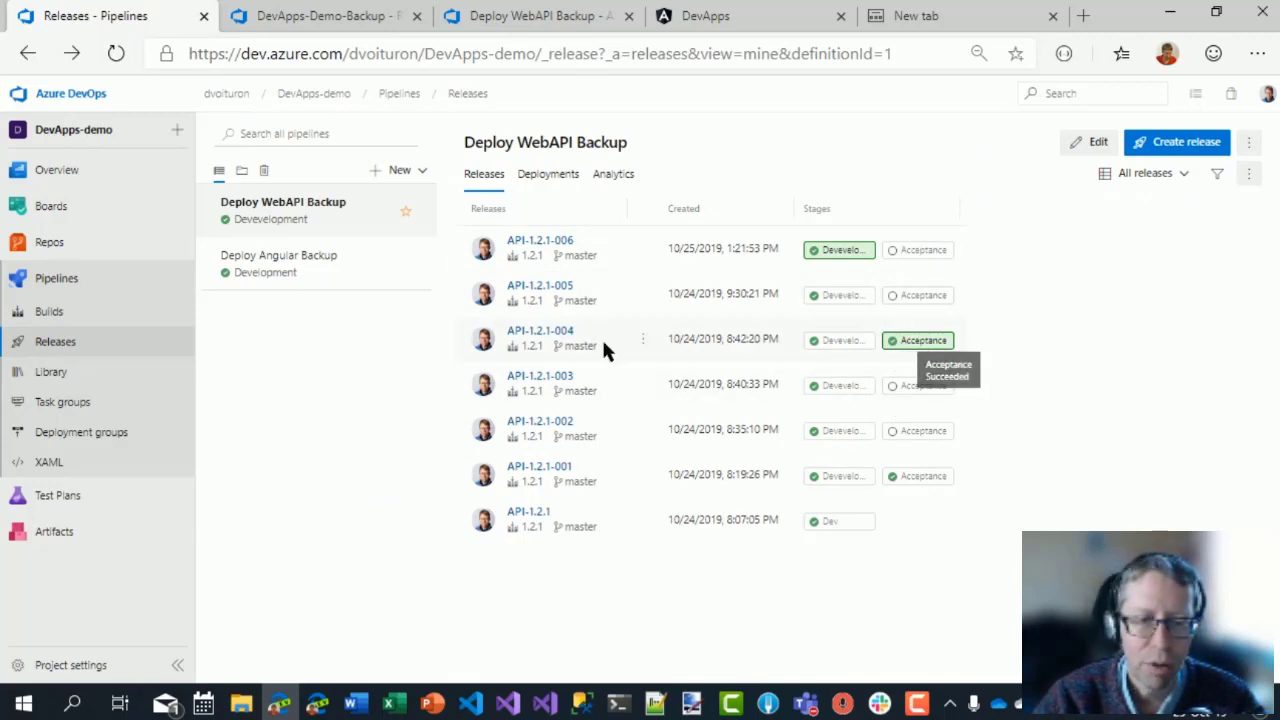
click(552, 333)
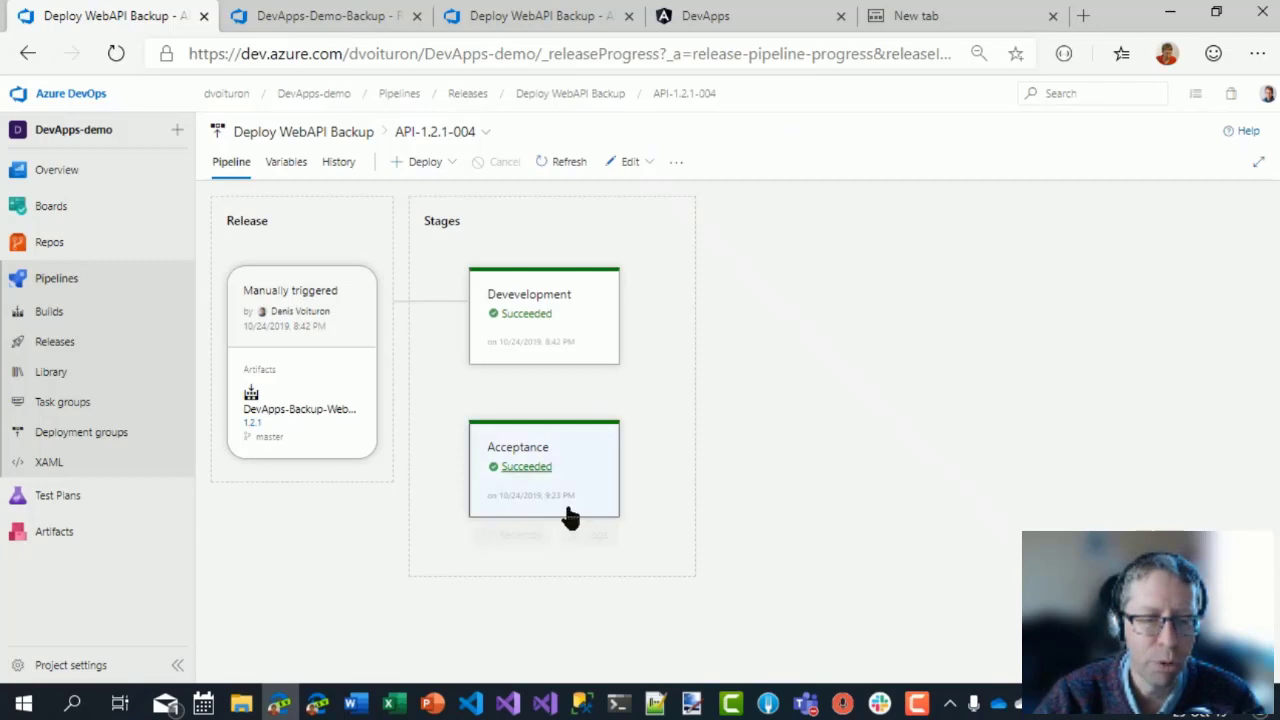
mouse_move(509, 548)
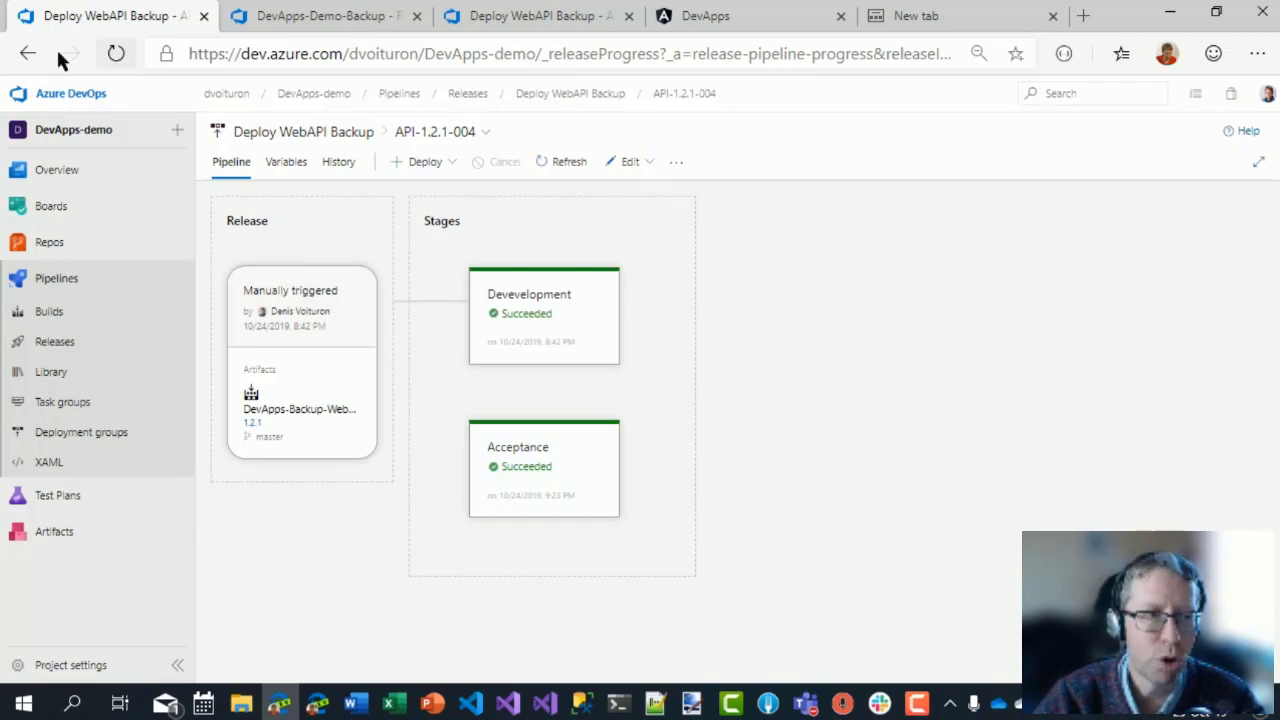
click(27, 53)
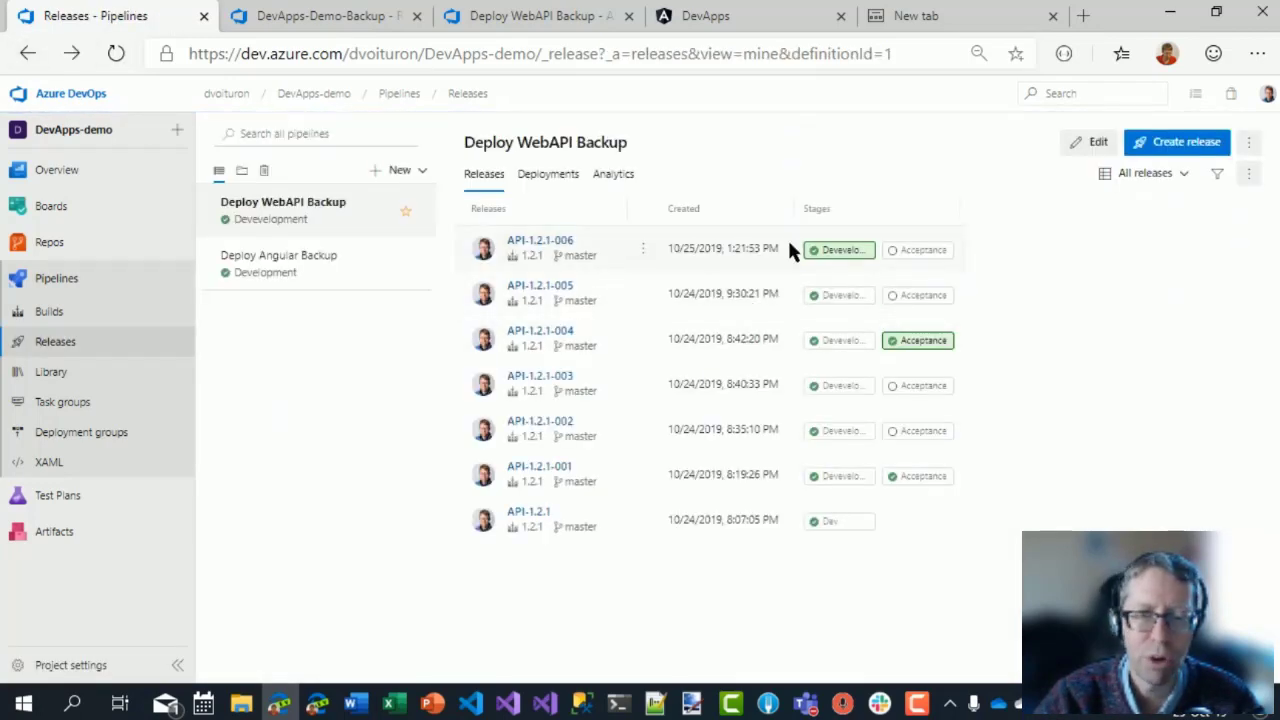
Deploy release API-1.2.1-006 to the Acceptance stage and watch its deployment progress.
click(556, 245)
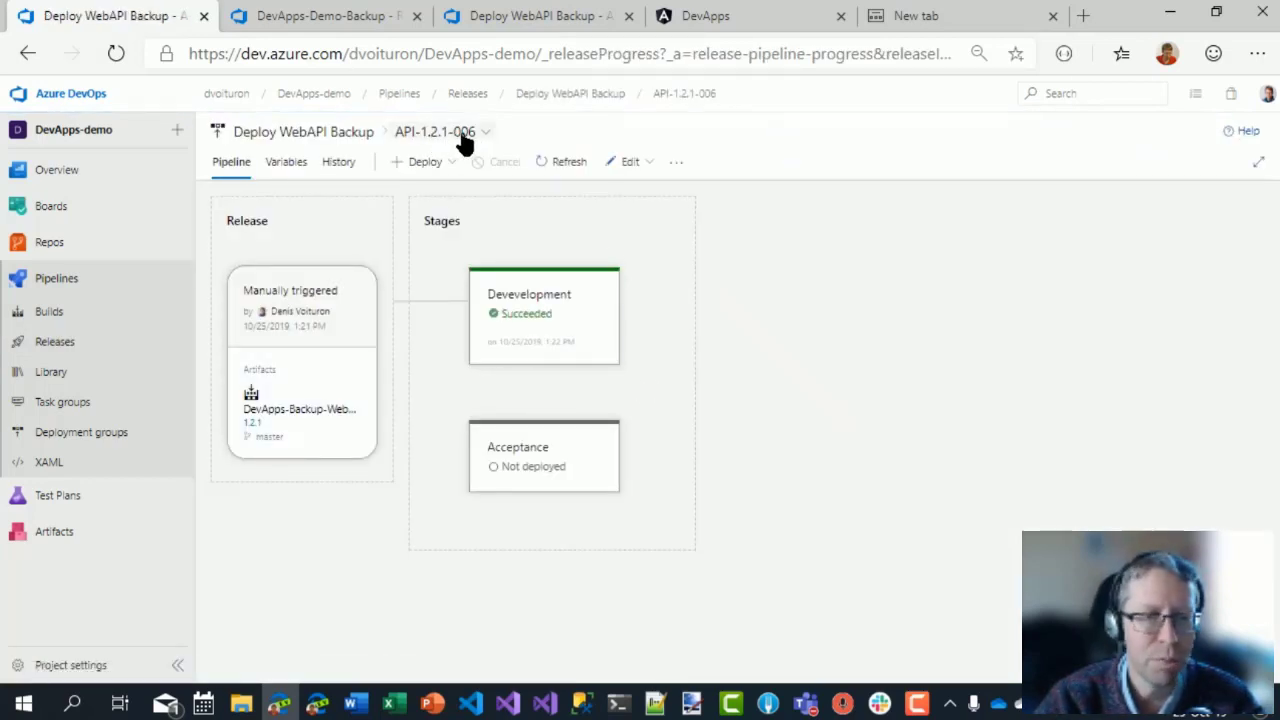
mouse_move(557, 491)
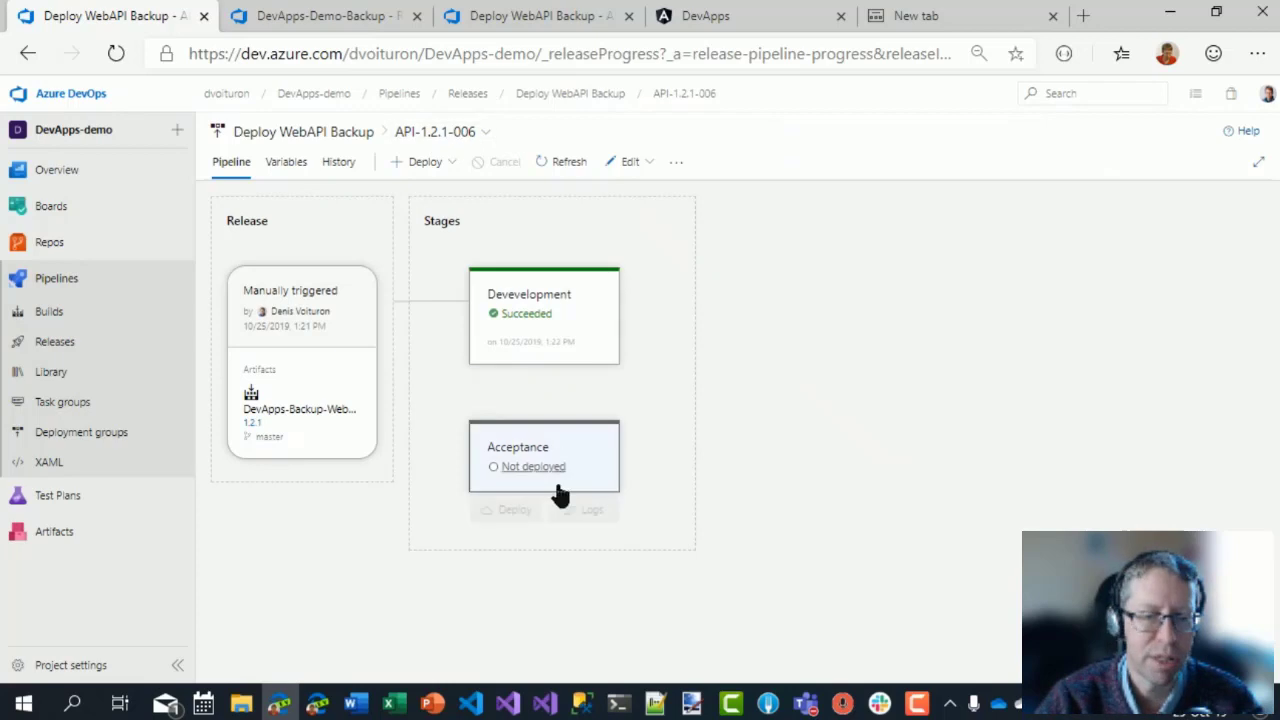
click(510, 515)
click(703, 598)
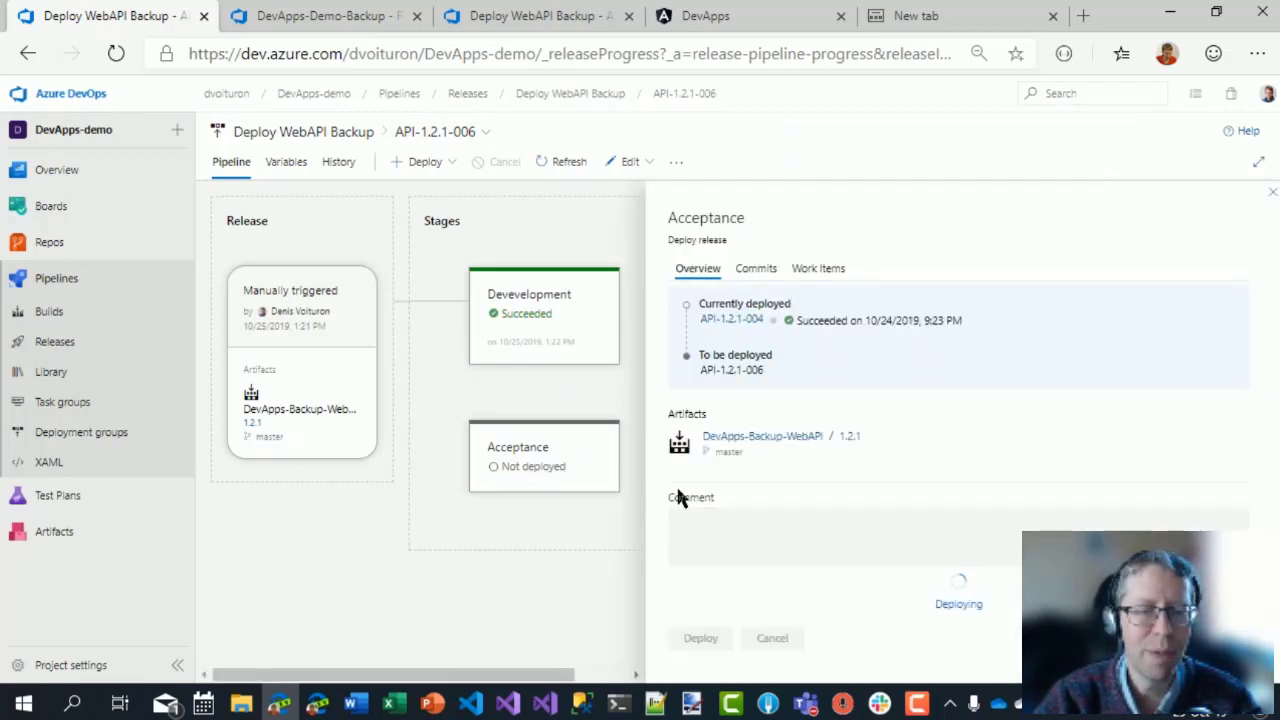
mouse_move(530, 340)
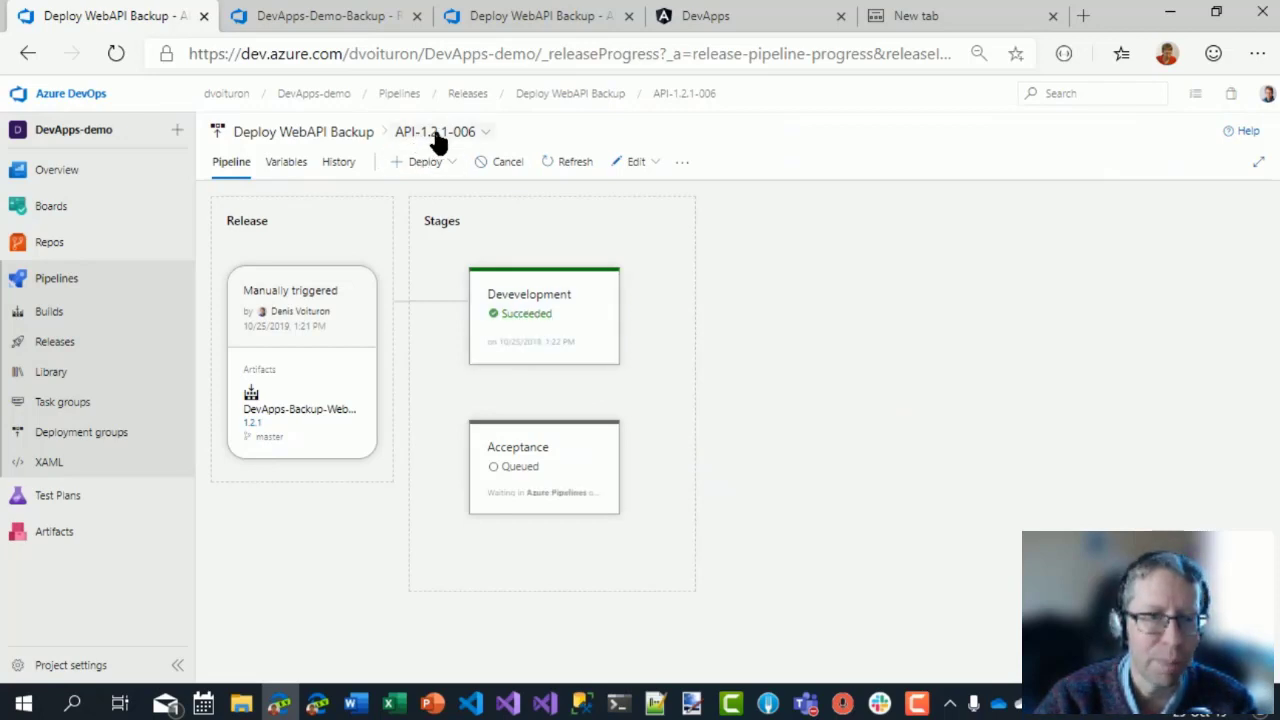
mouse_move(512, 474)
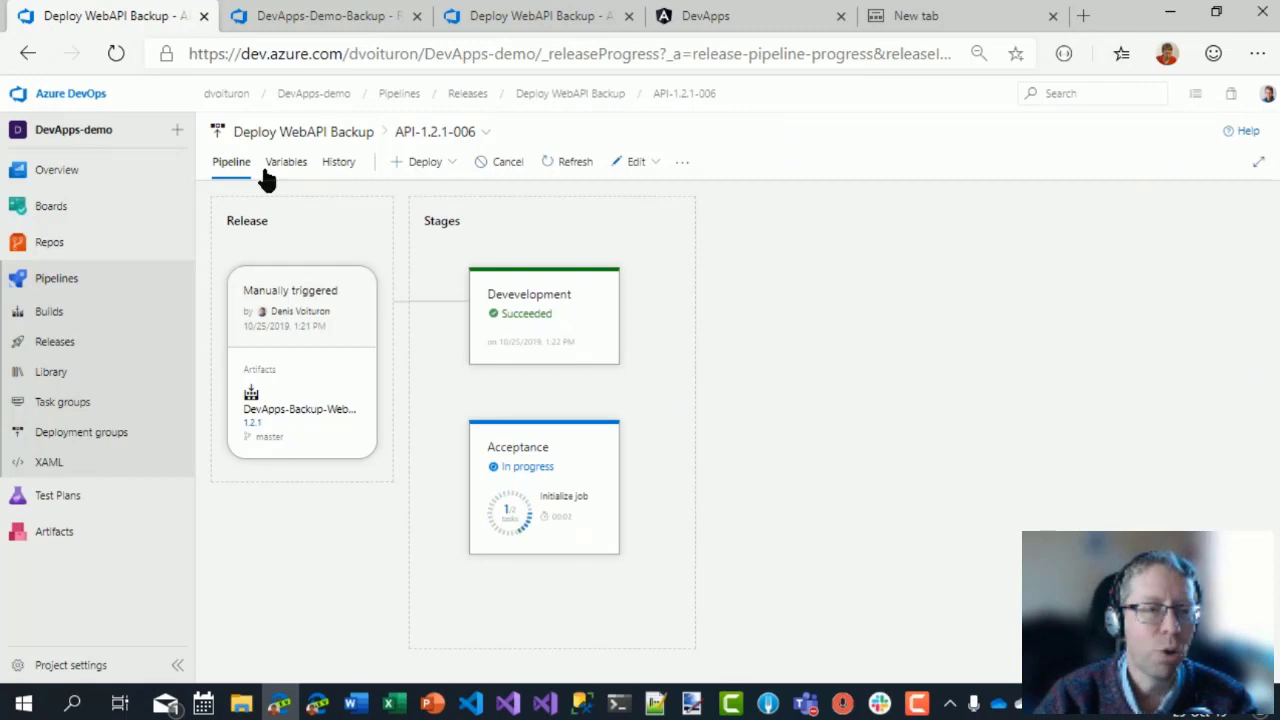
Check the stage statuses in the releases list, view release API-1.2.1-004, and return to the list.
click(60, 344)
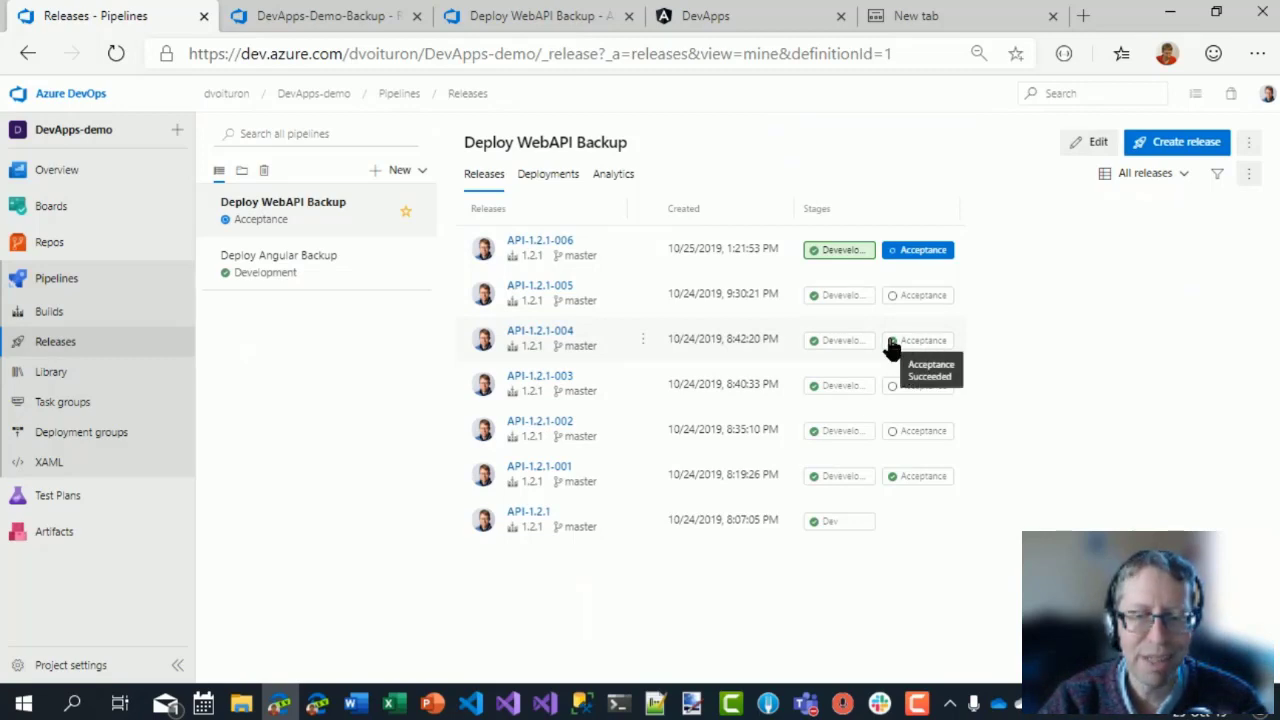
click(556, 336)
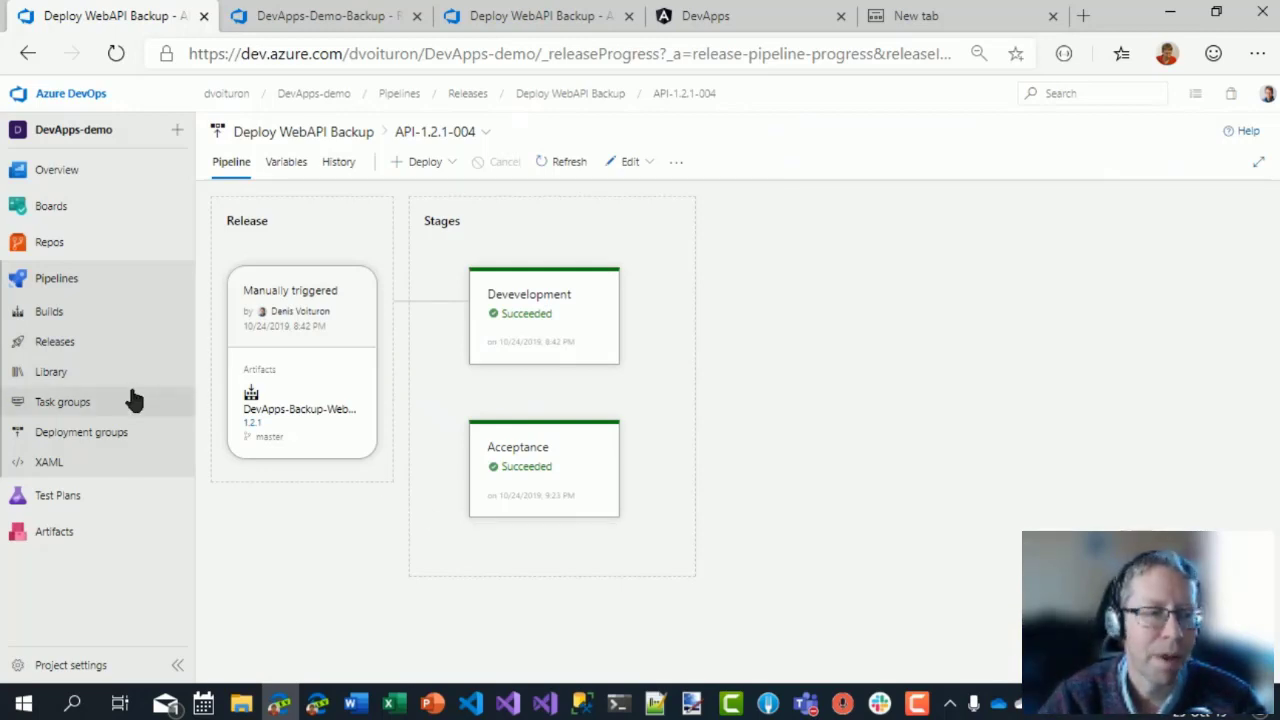
click(55, 341)
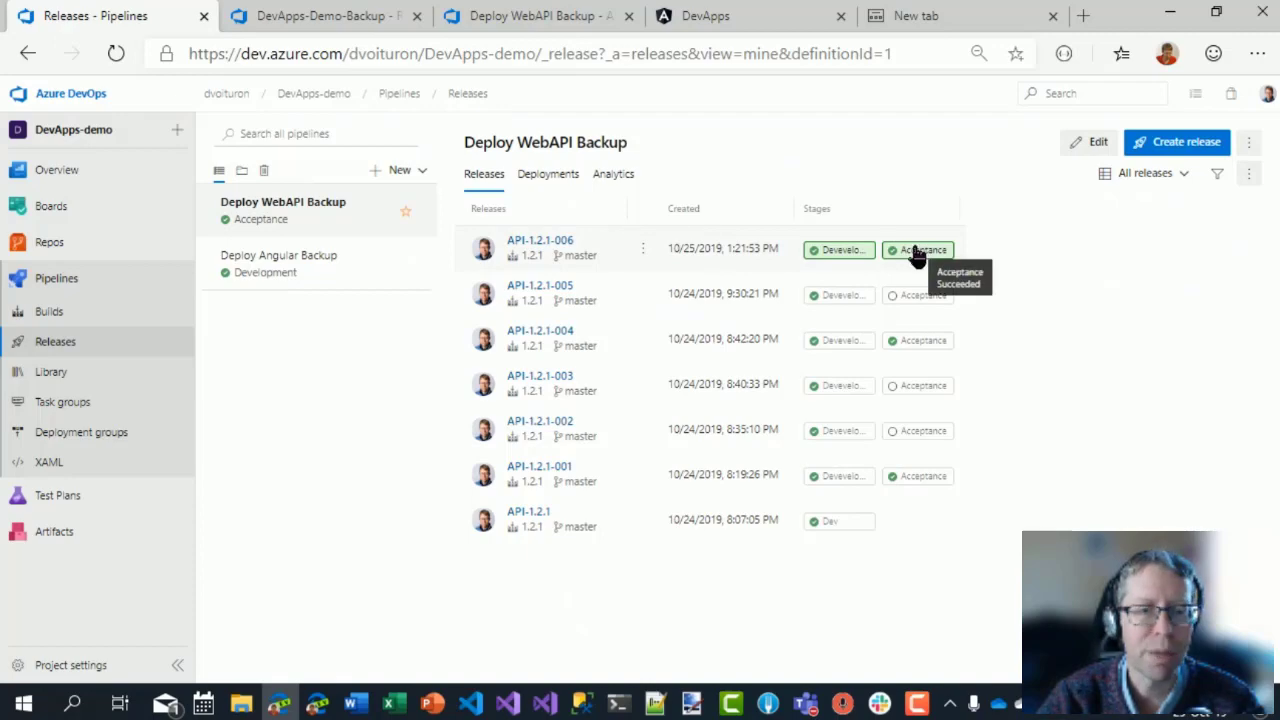
Switch to the DevApps browser page and load devapps-demo.azurewebsites.net in it.
click(729, 12)
click(661, 49)
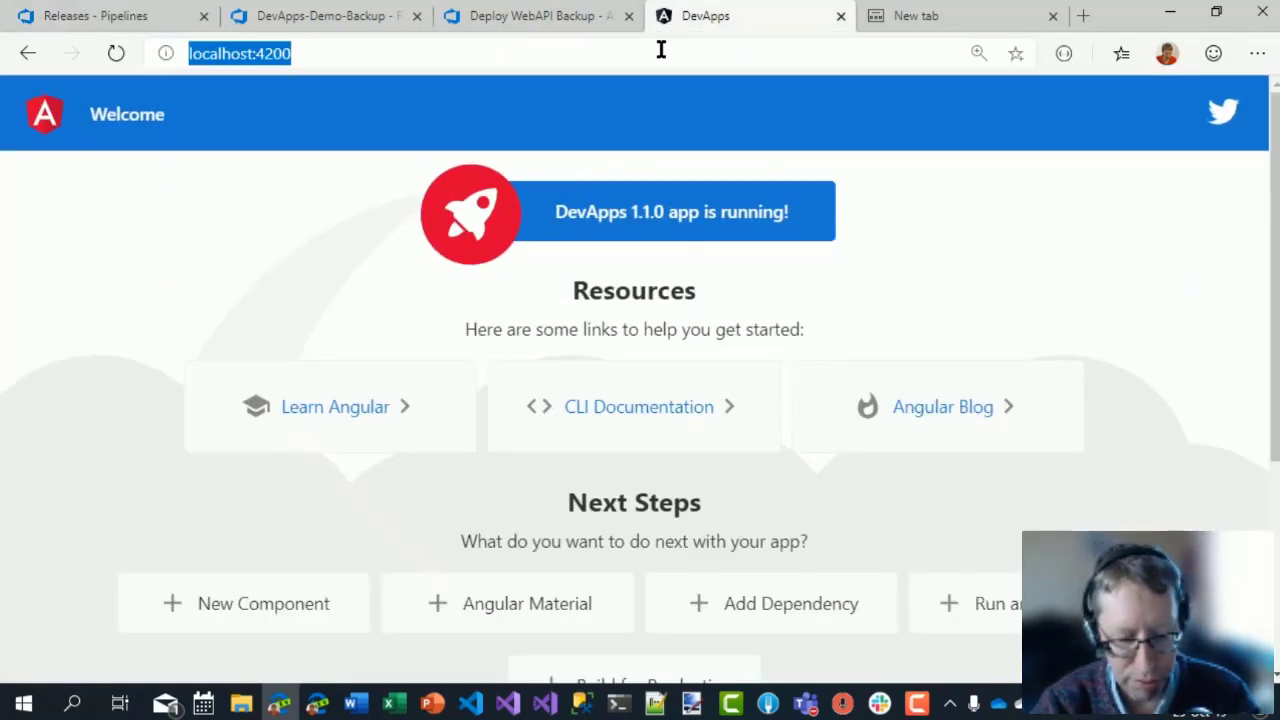
text(deva)
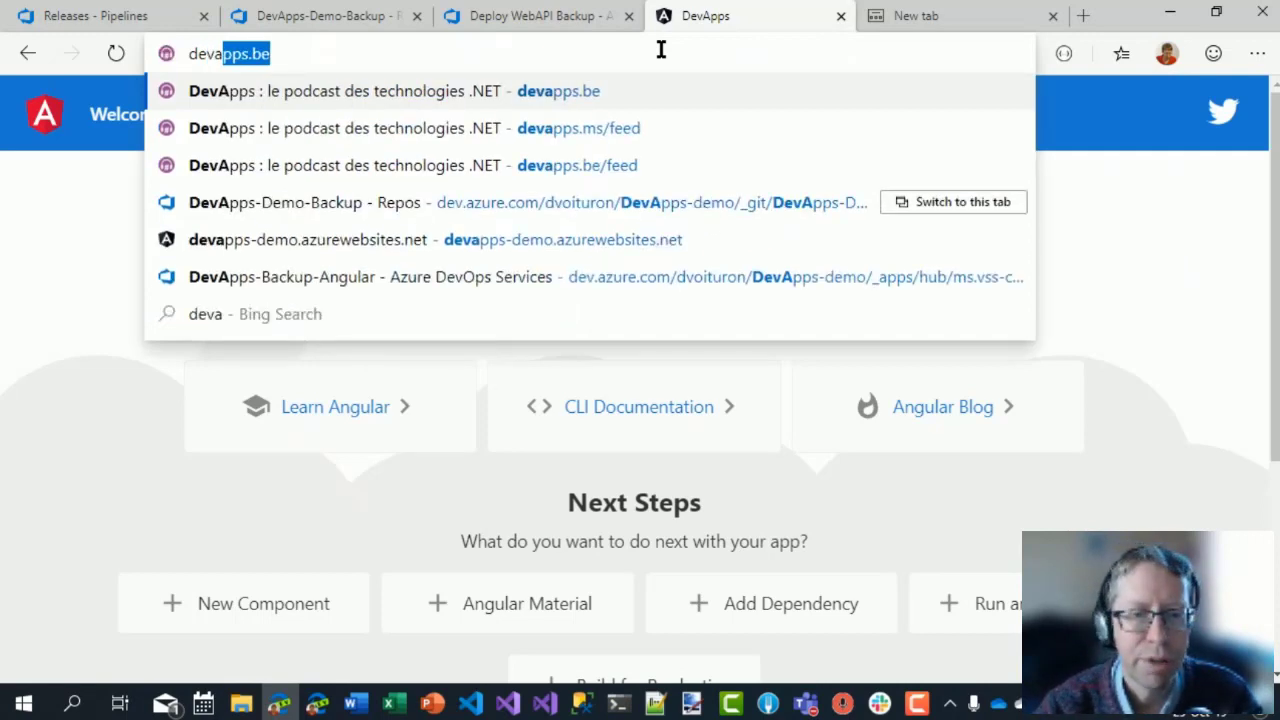
key(Down)
key(Down)
key(Down)
key(Down)
key(Return)
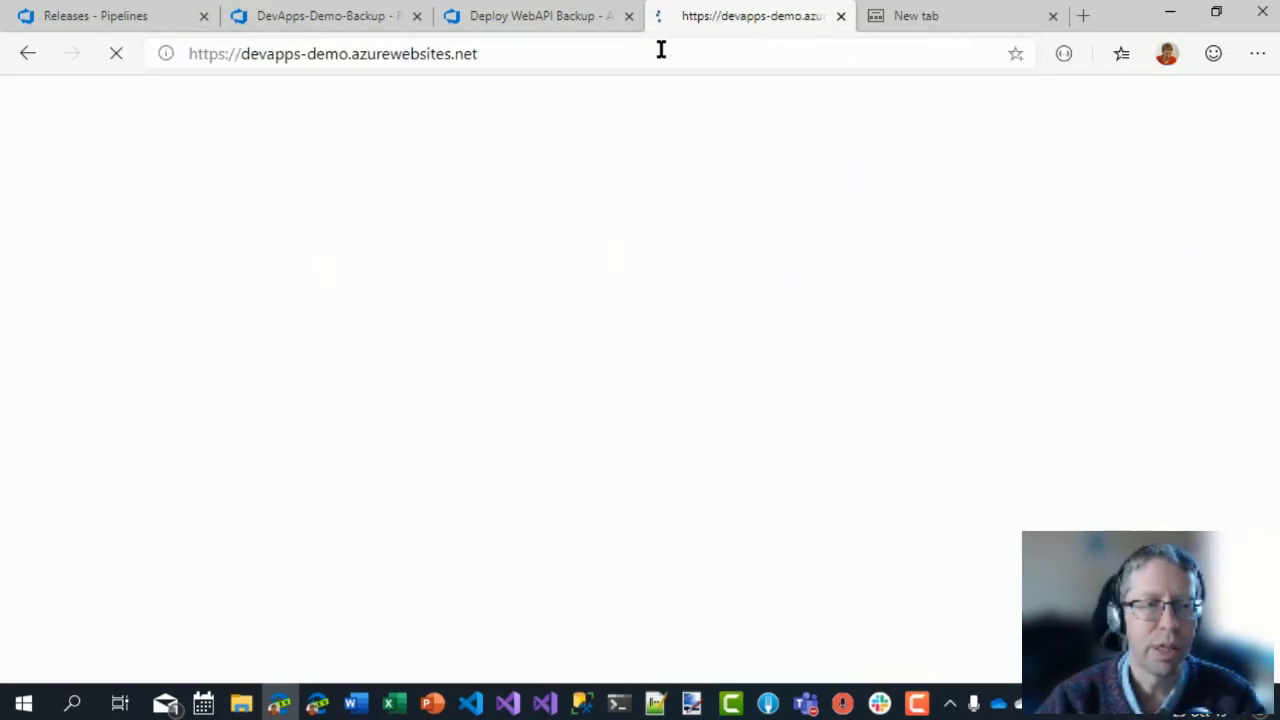
Load the /api/values endpoint of devapps-demo.azurewebsites.net and enlarge the page to read the version and environment.
click(506, 51)
click(509, 51)
text(/api)
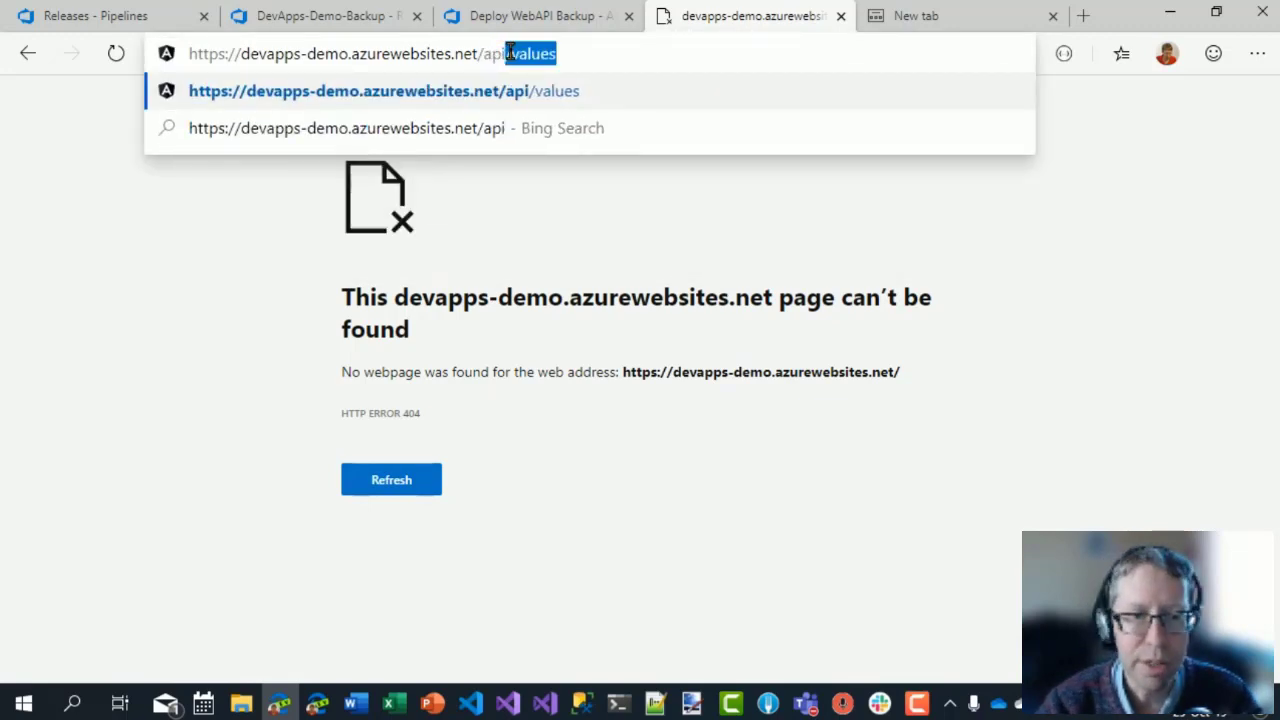
key(Return)
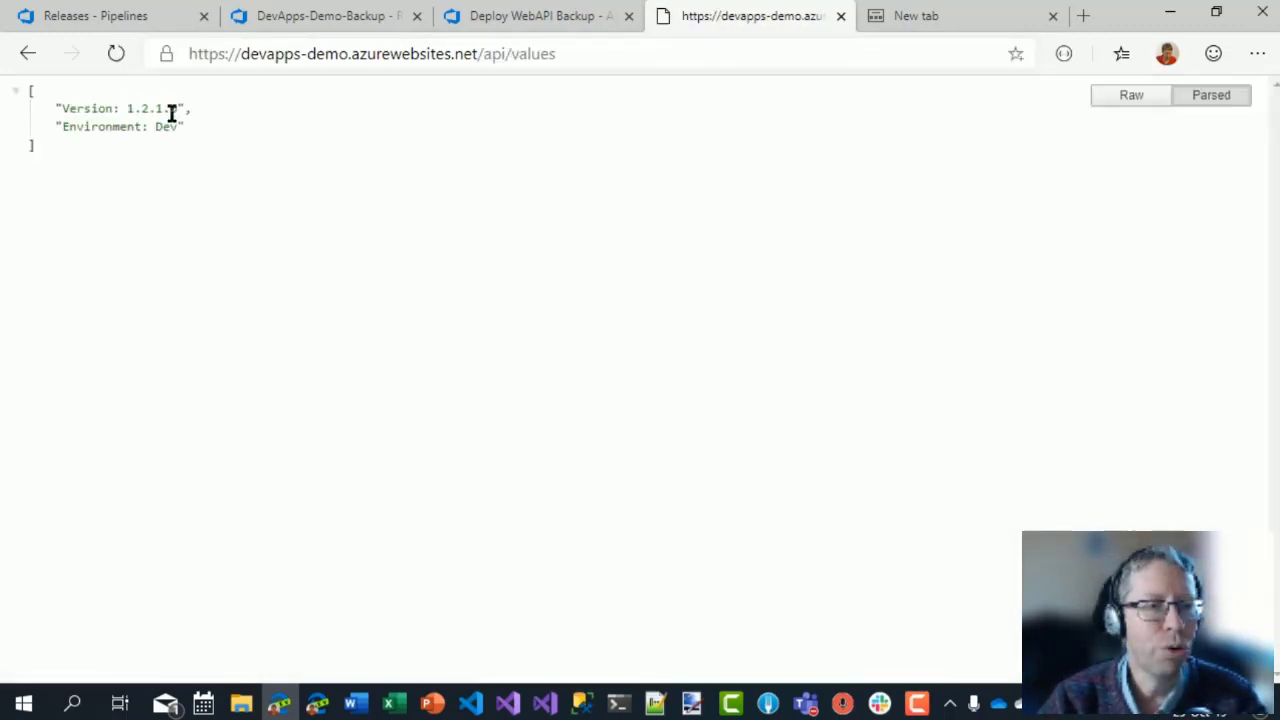
scroll(274, 201, up, 3)
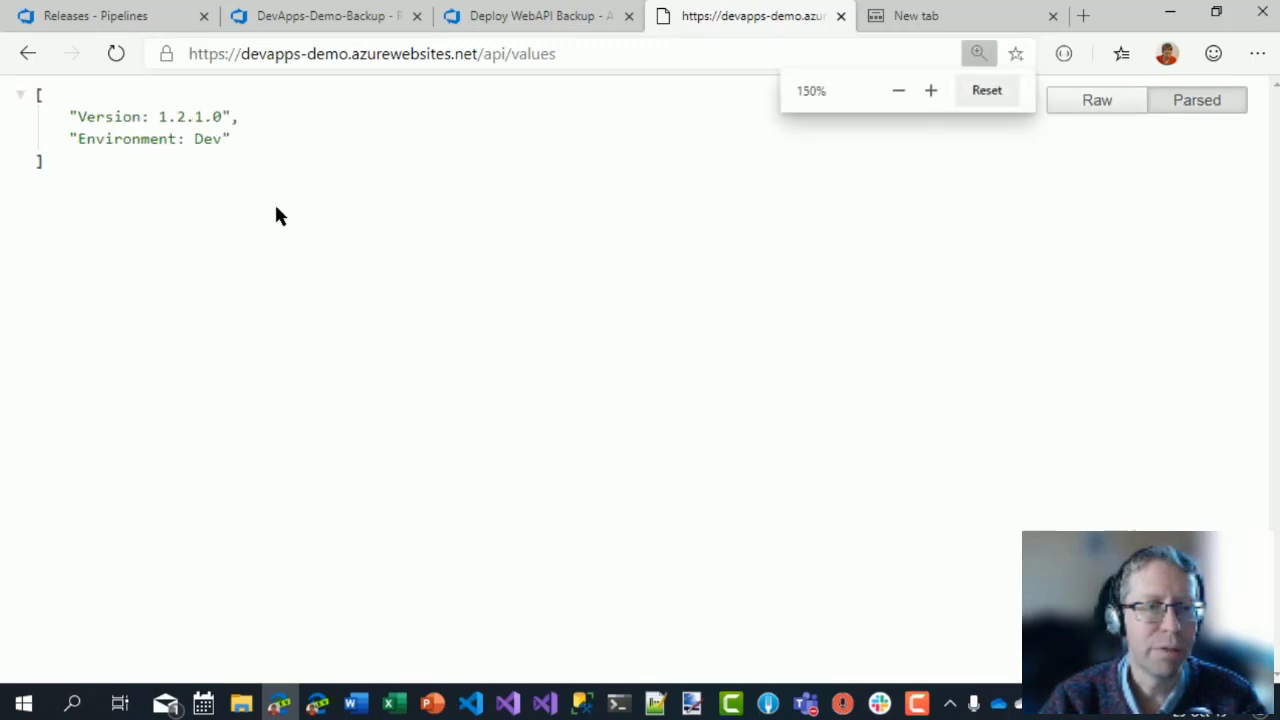
click(345, 55)
click(350, 55)
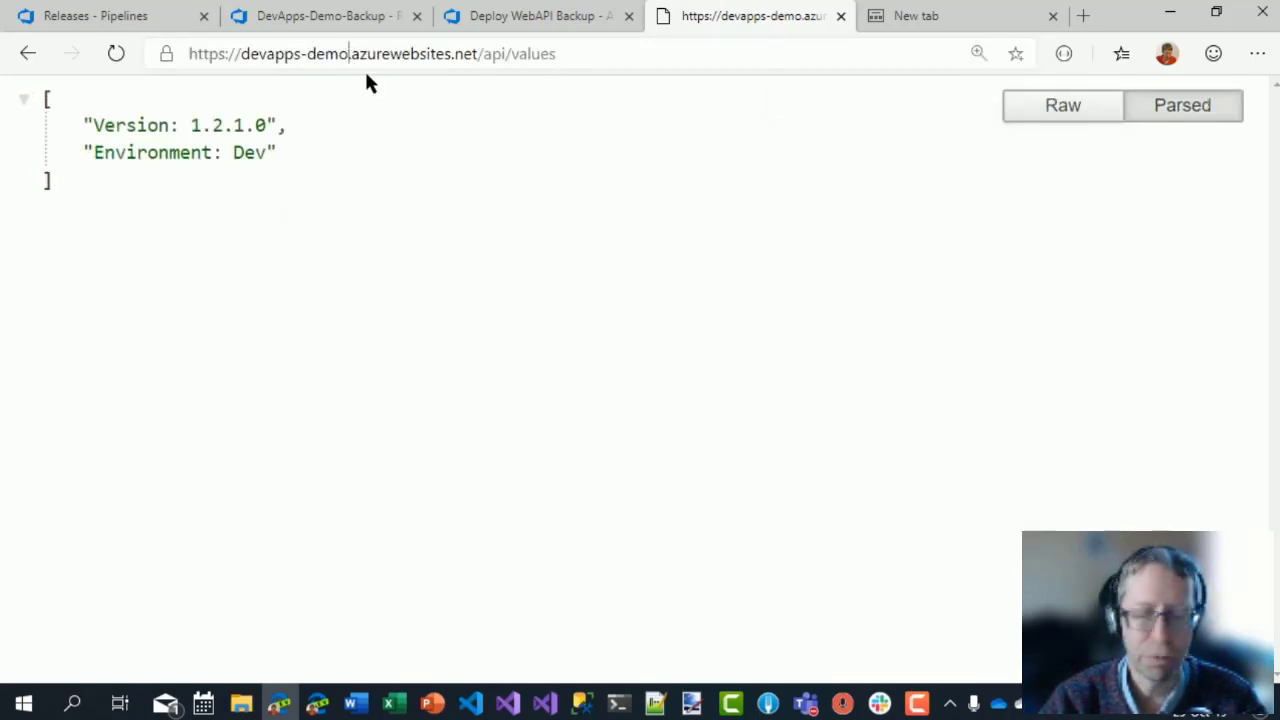
text(2.)
key(Return)
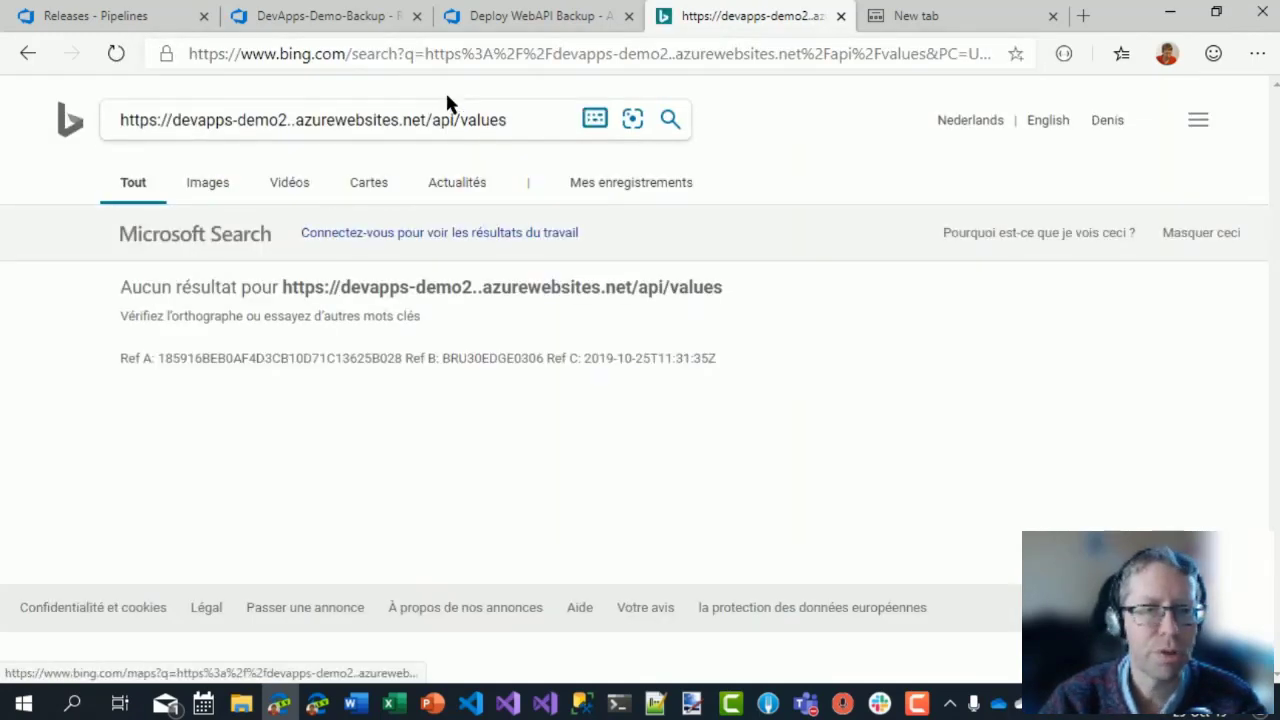
click(30, 53)
Load devapps-demo2.azurewebsites.net/api/values and enlarge the page to read the Acceptance deployment's version and environment.
click(354, 55)
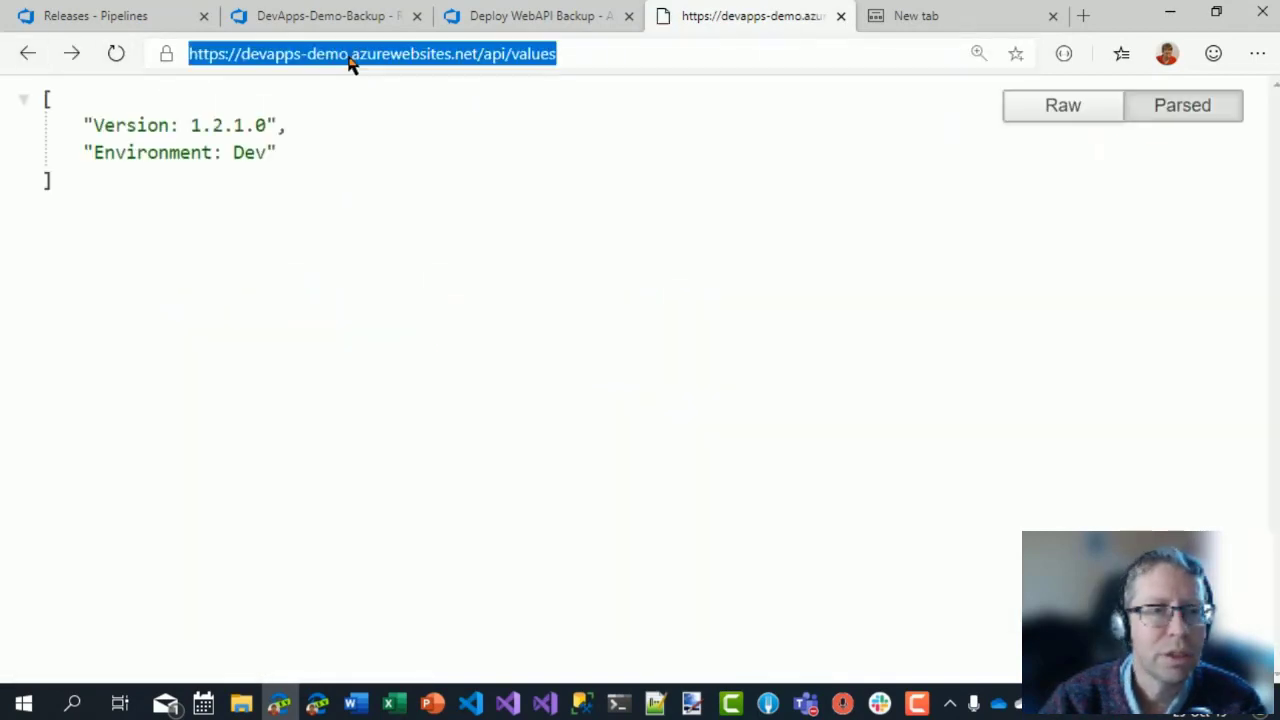
click(350, 56)
text(2)
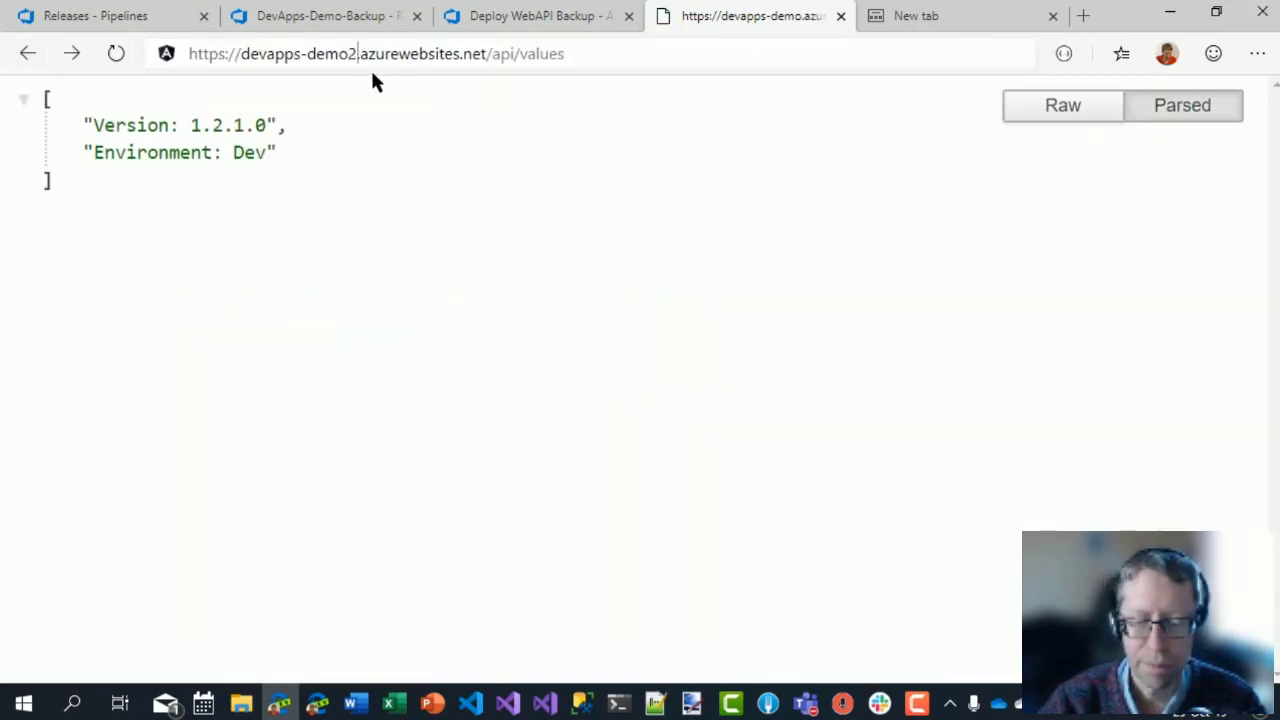
key(Return)
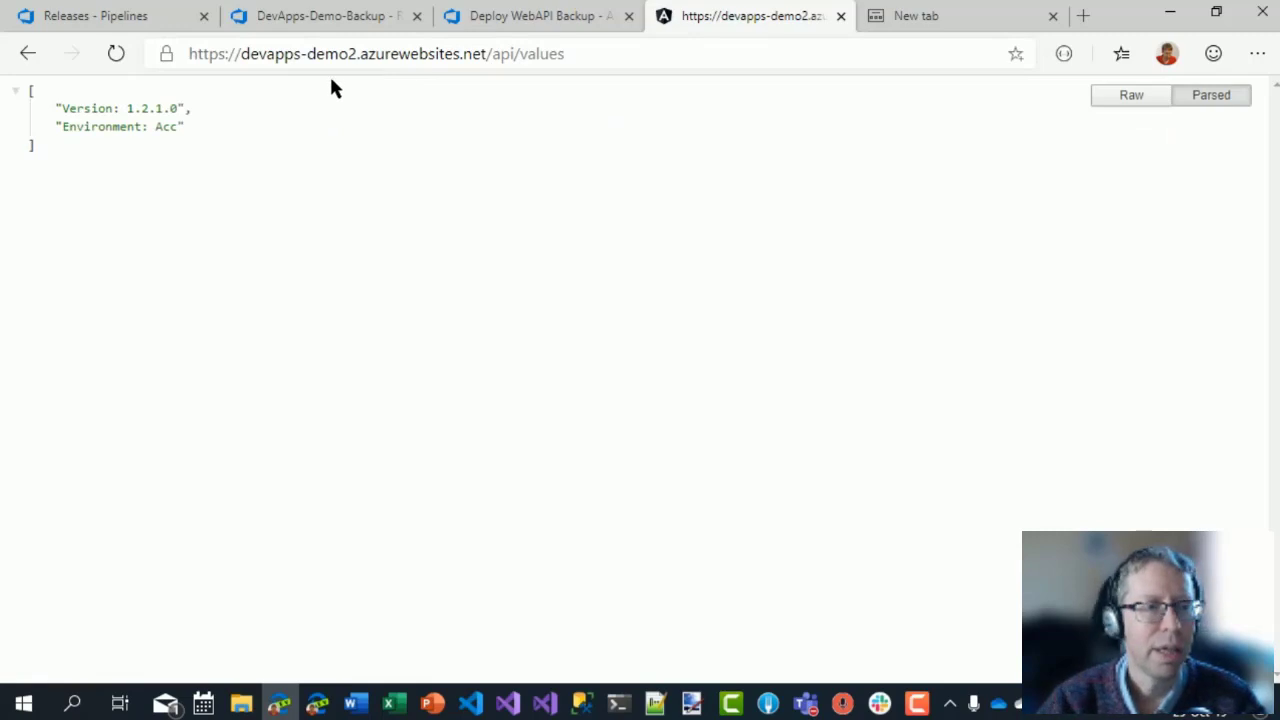
key(ctrl+plus)
key(ctrl+plus)
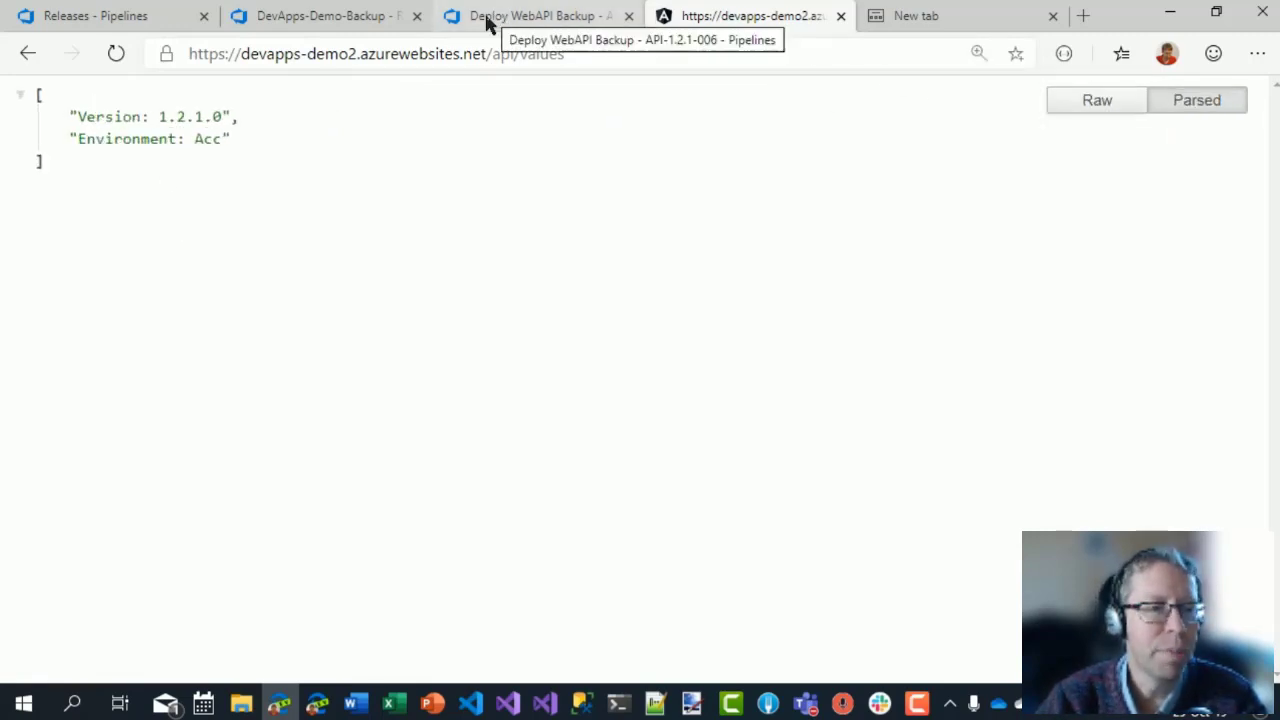
Switch back to the Azure DevOps releases, view the stages of release API-1.2.1-004, and return to the list.
click(313, 22)
click(103, 18)
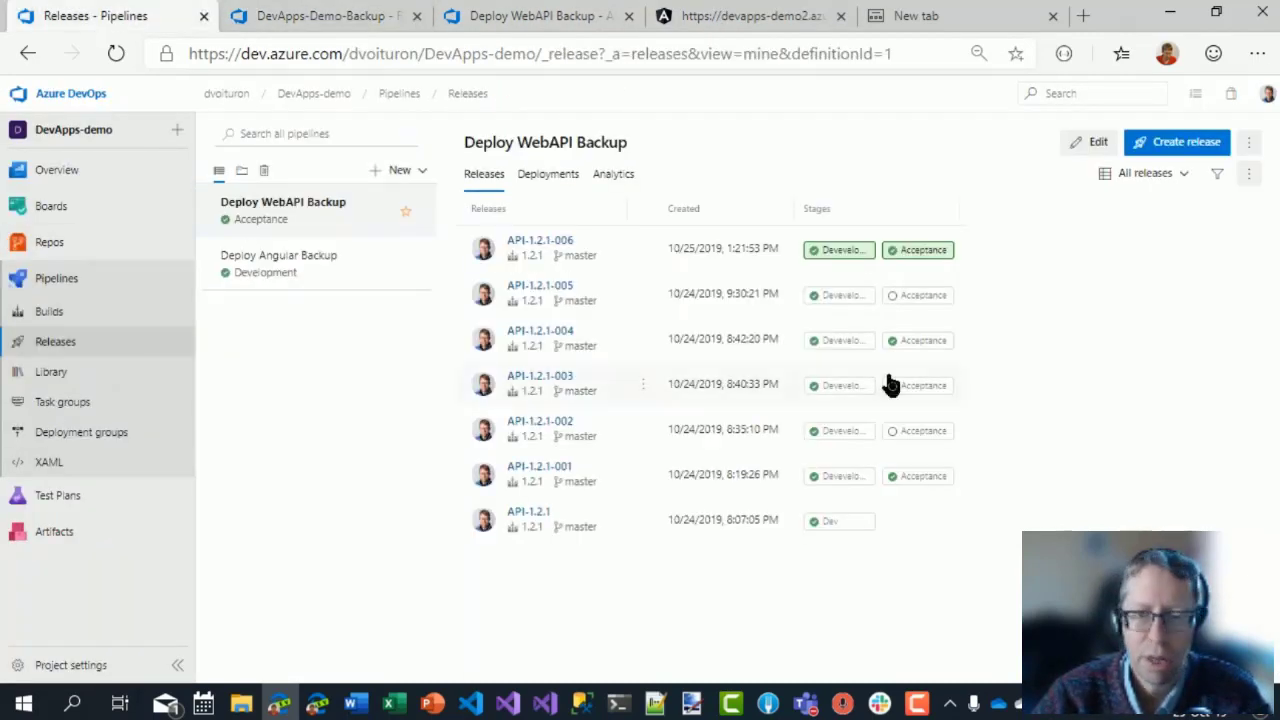
click(556, 333)
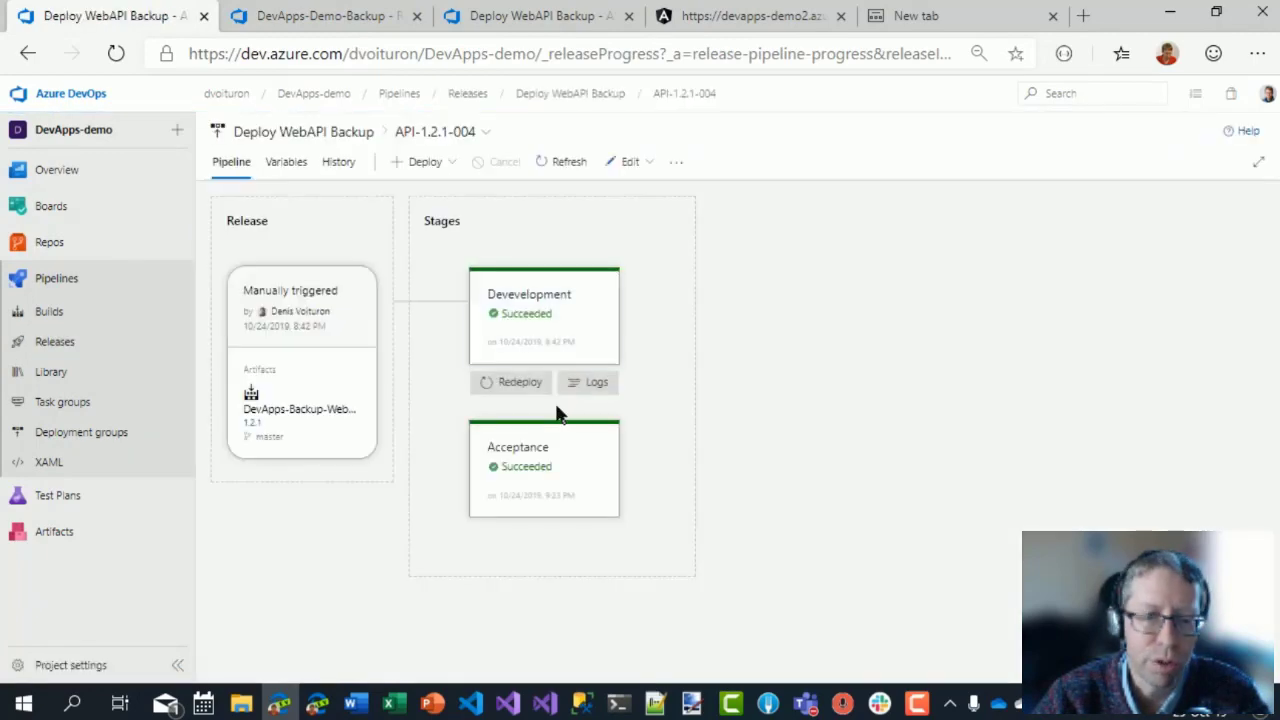
click(27, 53)
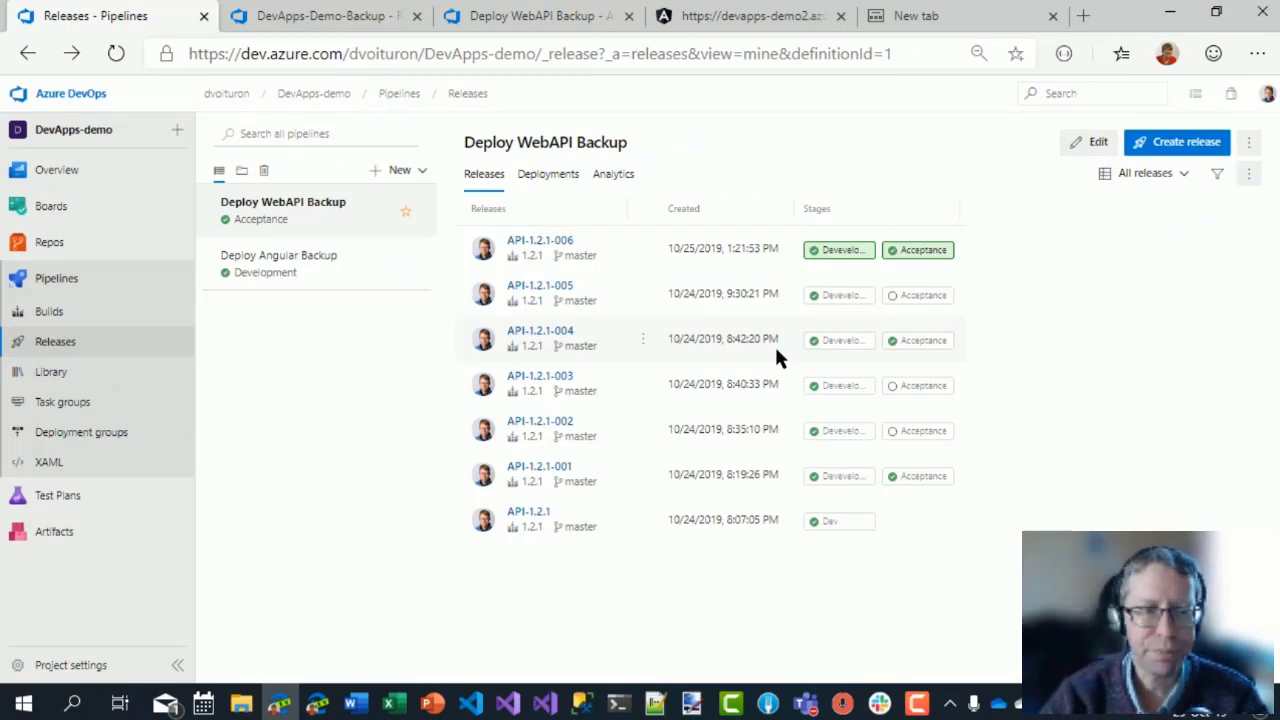
Open the Deploy Angular Backup pipeline for editing and review the Development stage's Patch files settings.json and Deploy Azure App Service tasks.
click(355, 280)
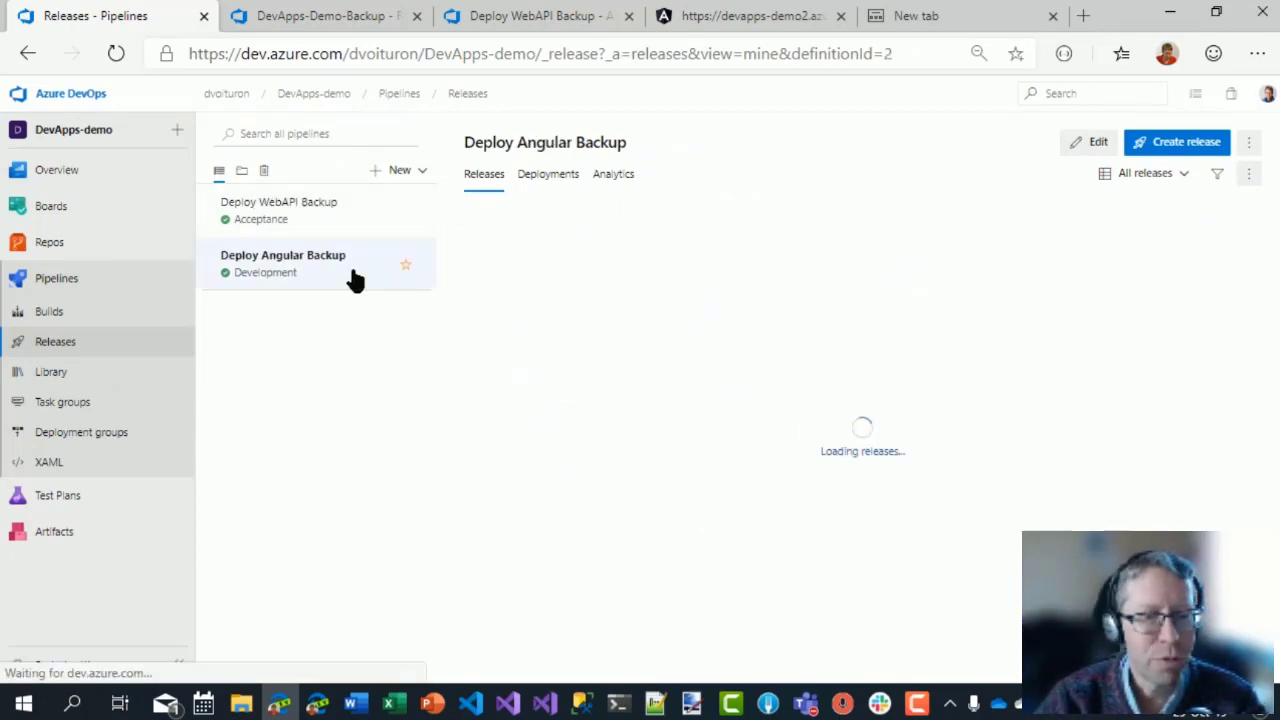
click(1092, 142)
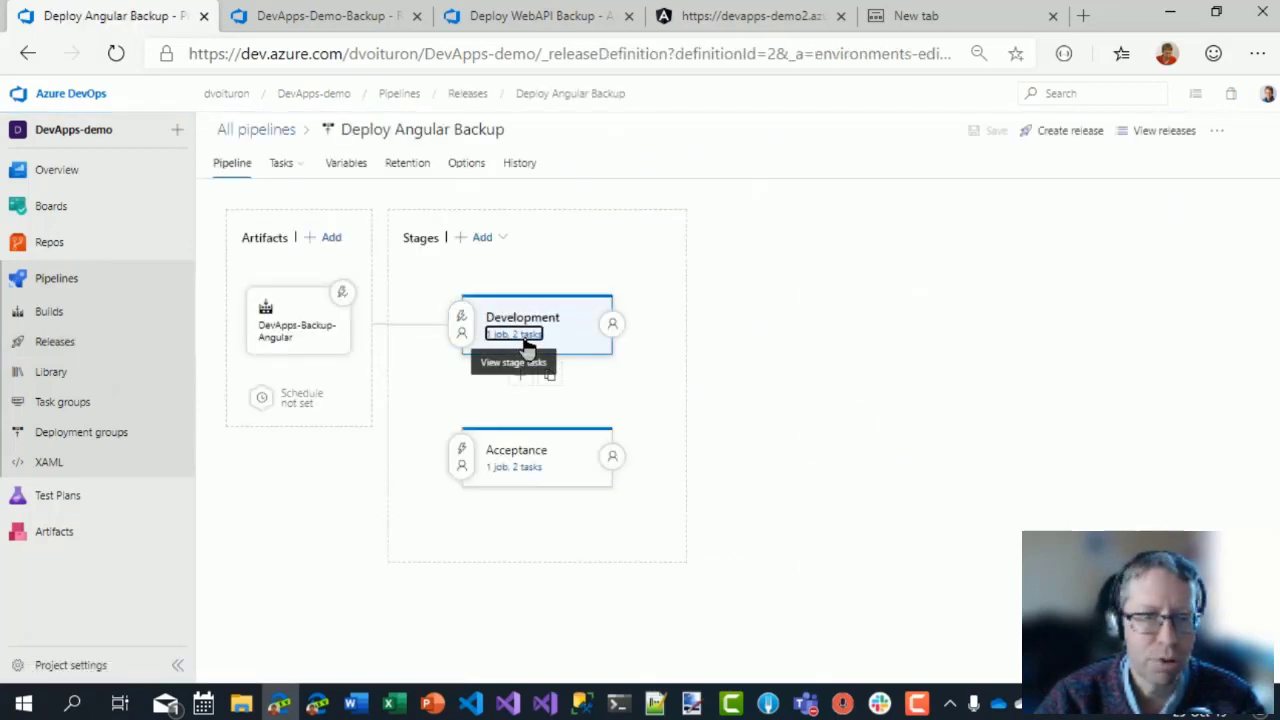
click(527, 340)
click(408, 303)
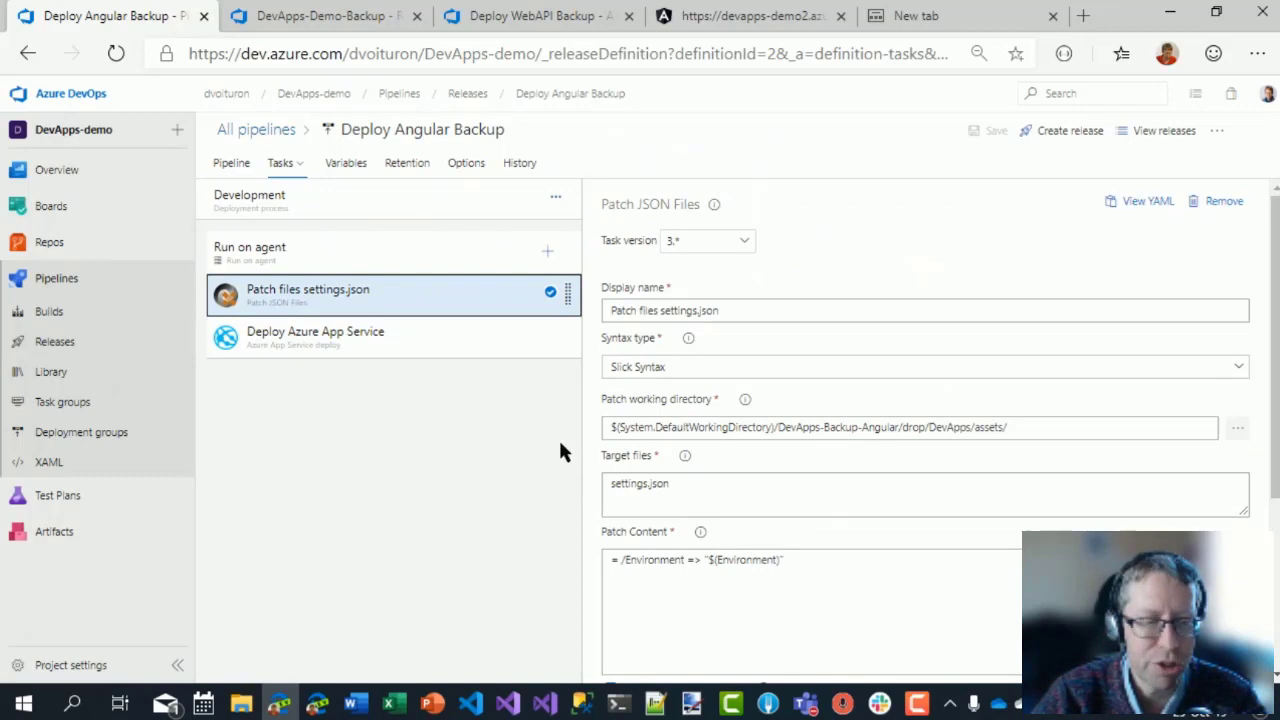
click(434, 408)
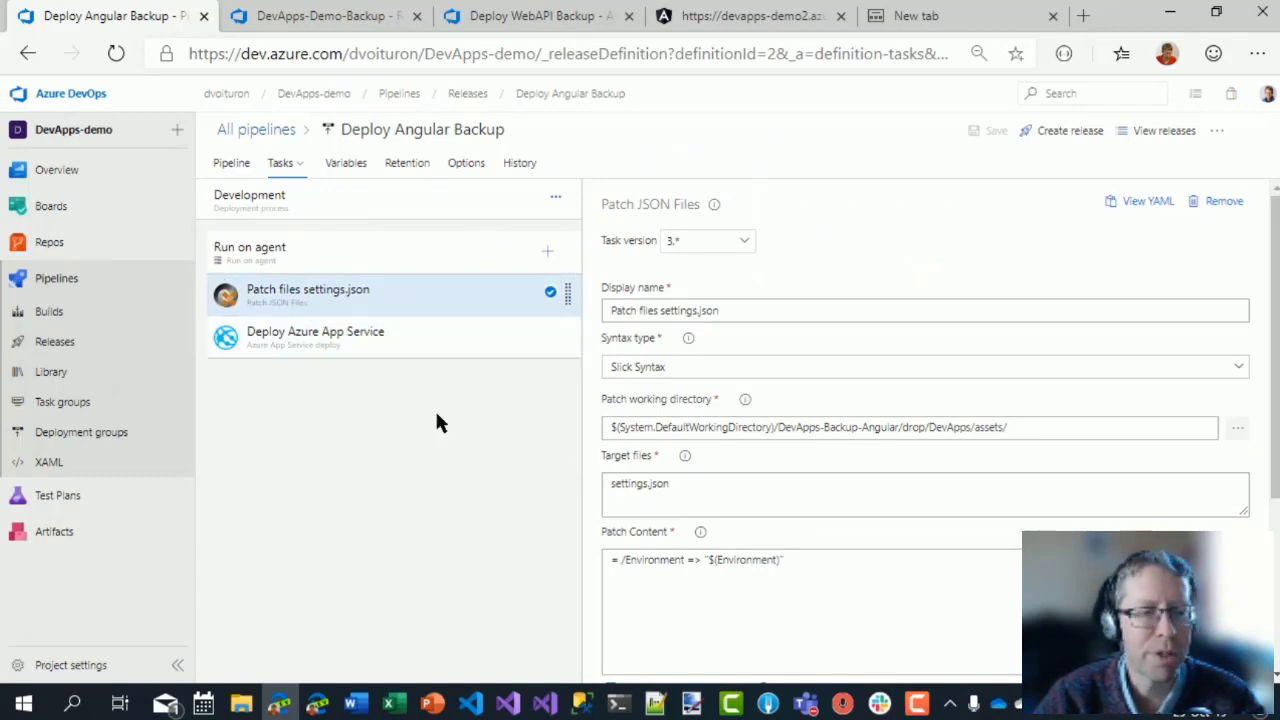
click(414, 343)
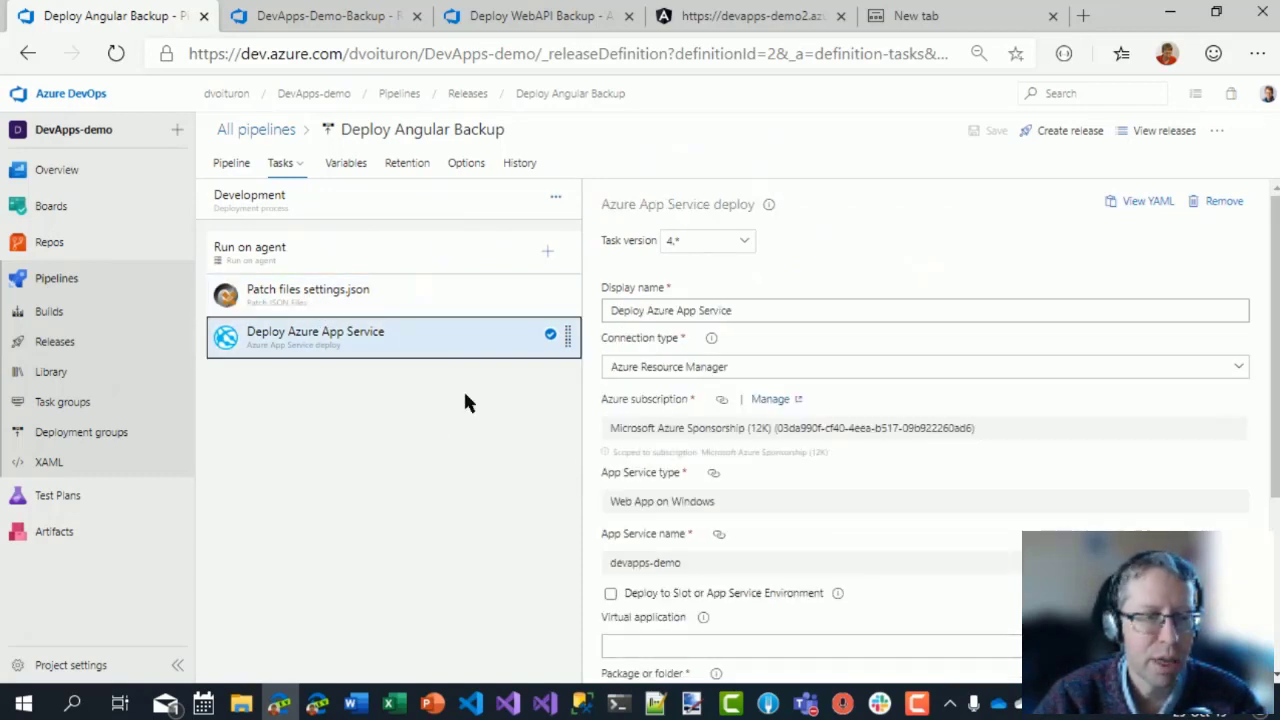
Browse the deployment tasks available for the Development stage's agent job, search for ftp, and add the FTP upload task.
click(547, 251)
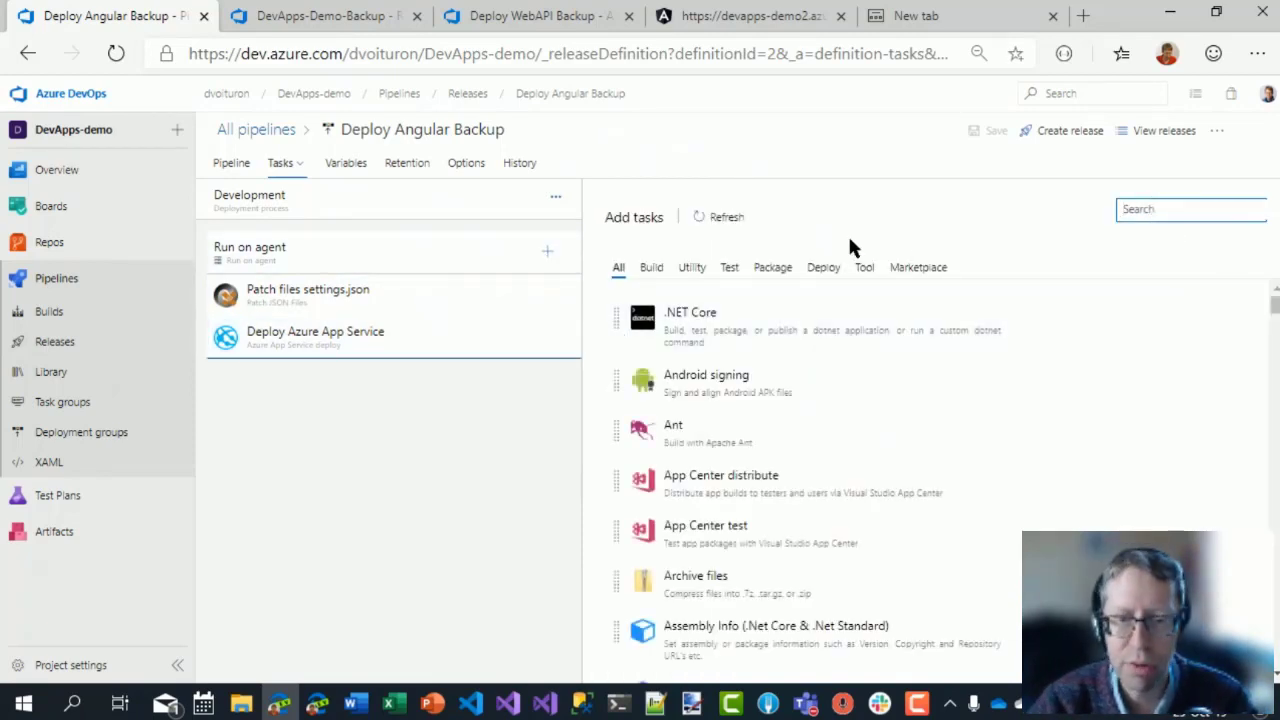
click(822, 268)
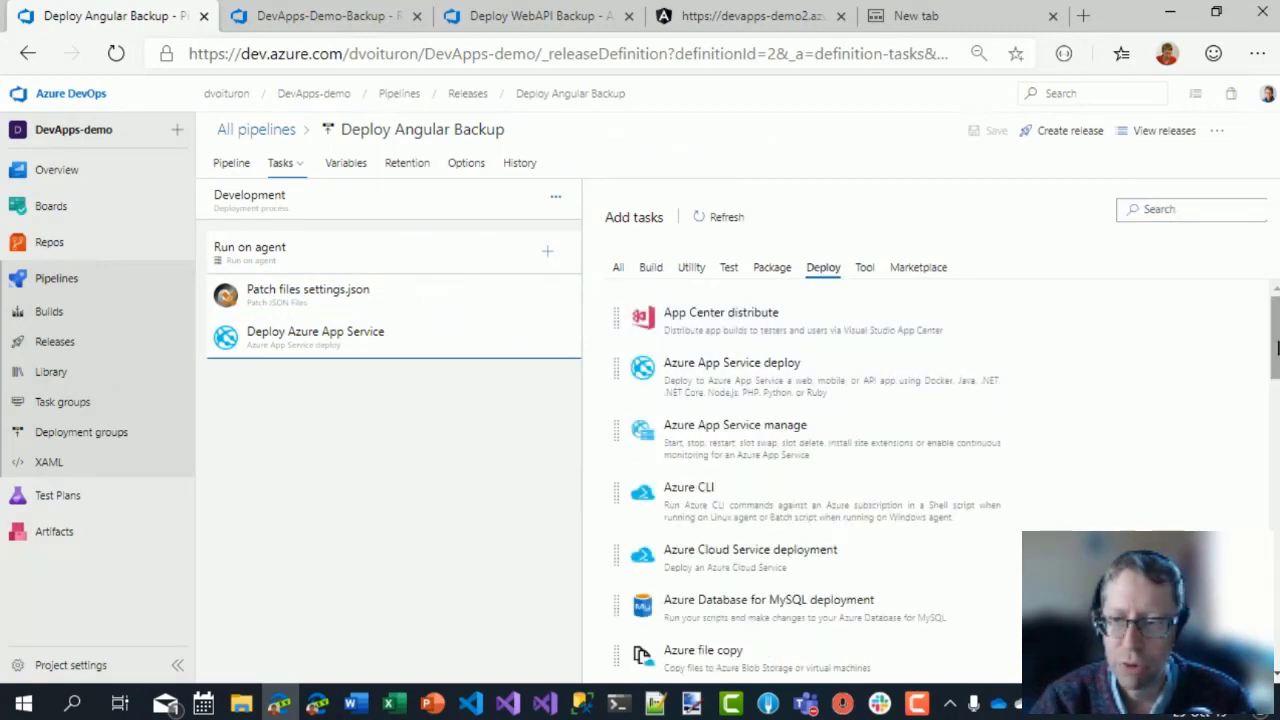
drag(1274, 345, 1274, 412)
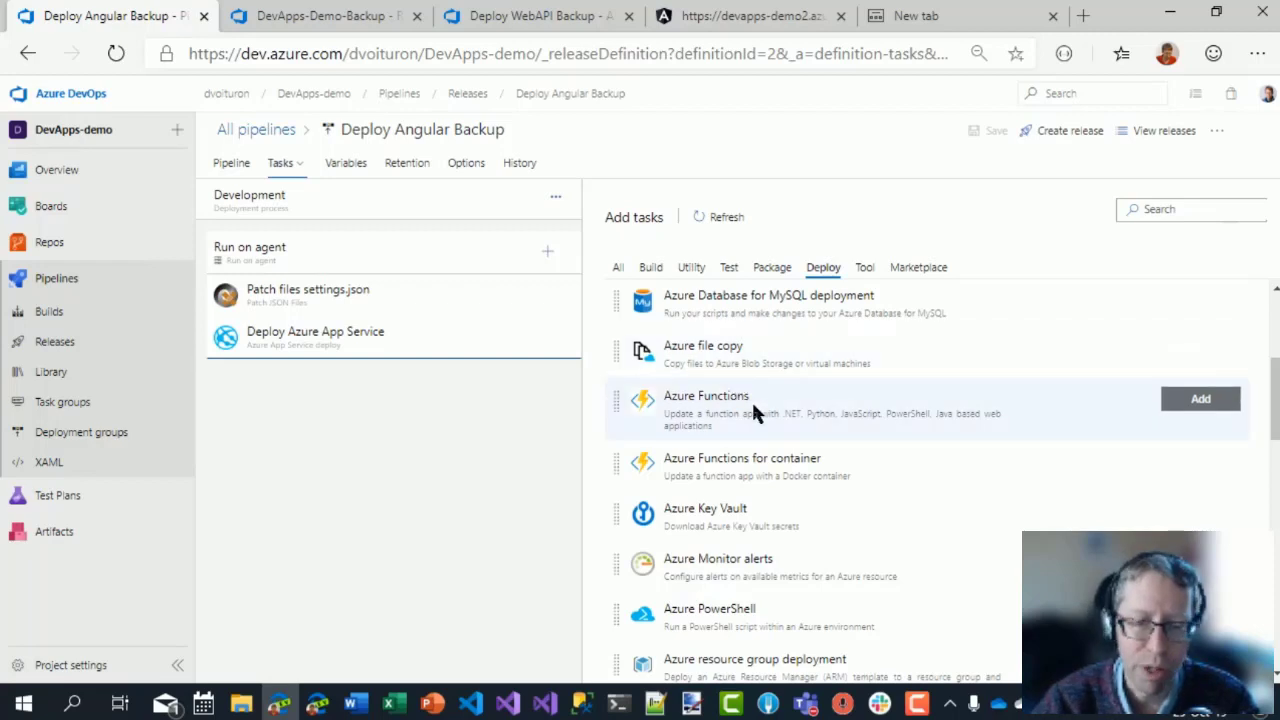
scroll(754, 402, down, 1)
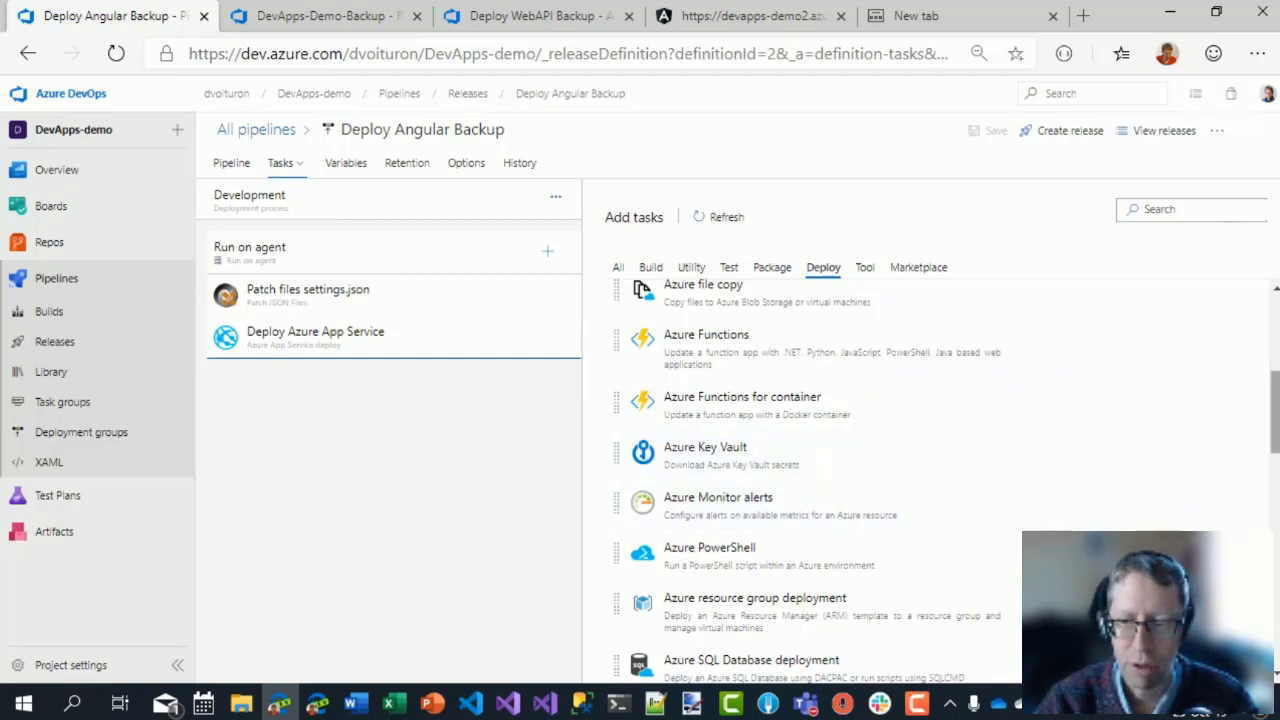
drag(1272, 402, 1273, 517)
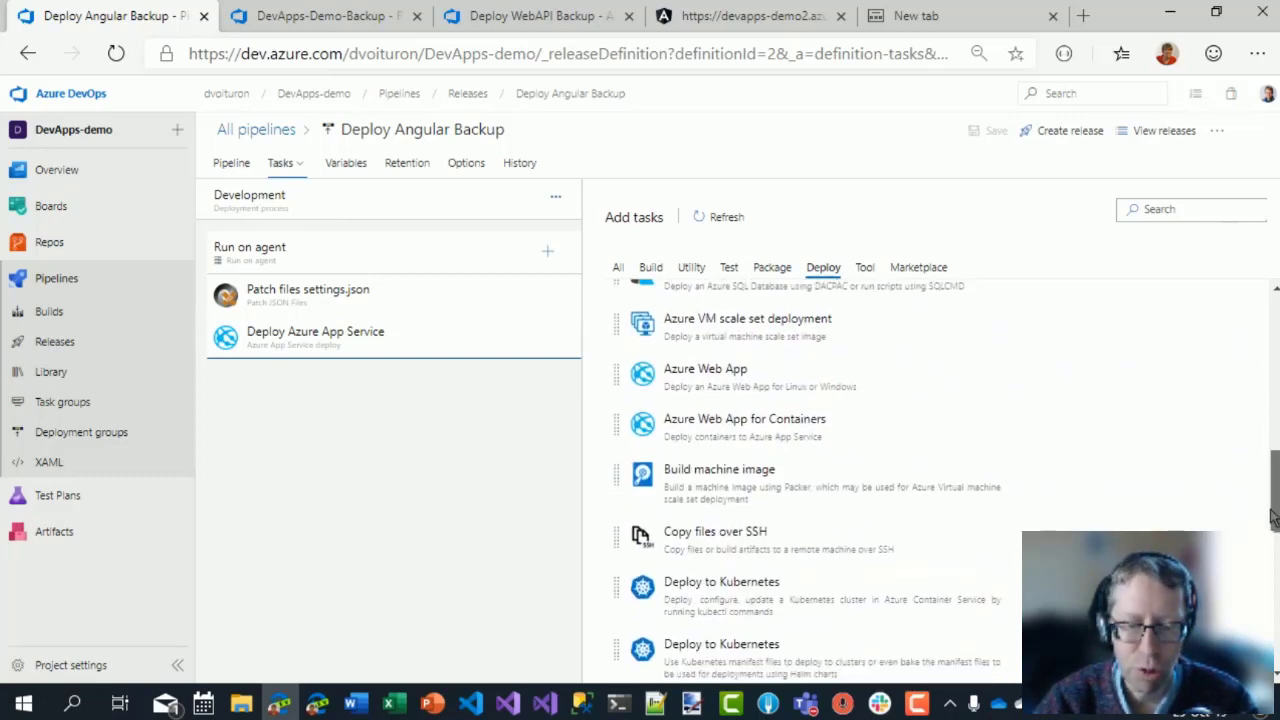
click(1155, 208)
text(ftp)
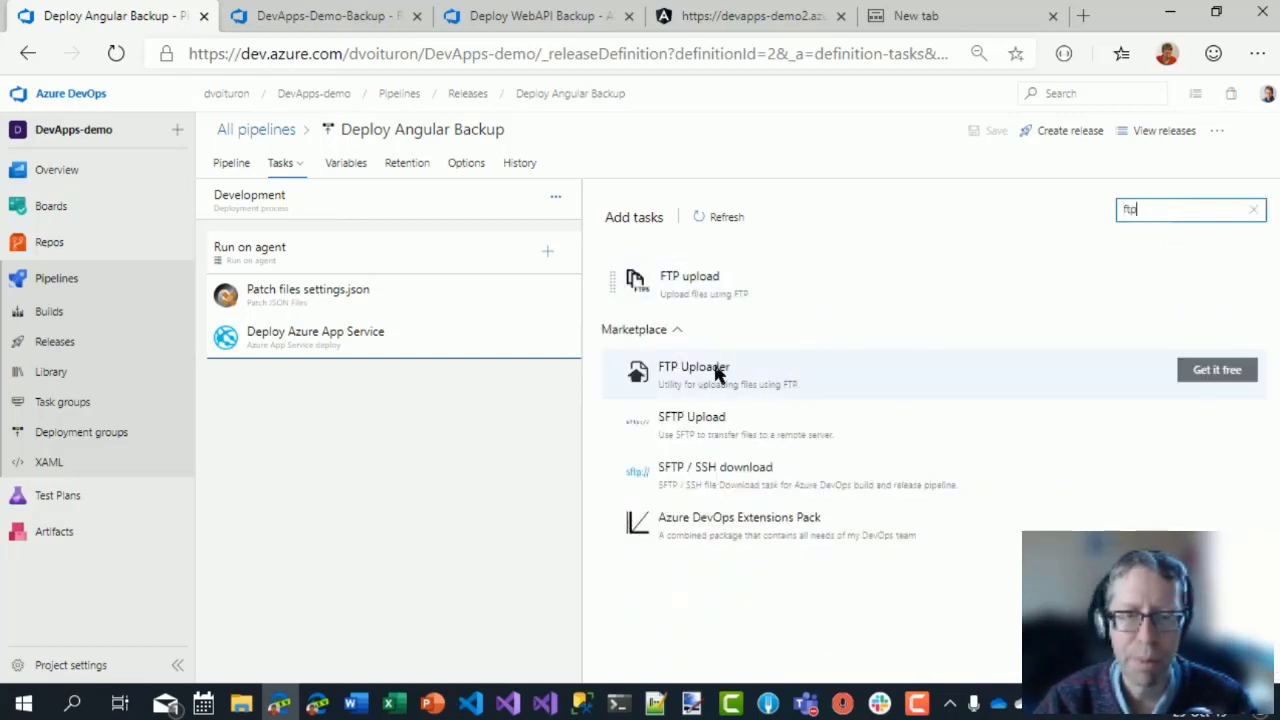
click(693, 282)
click(1180, 280)
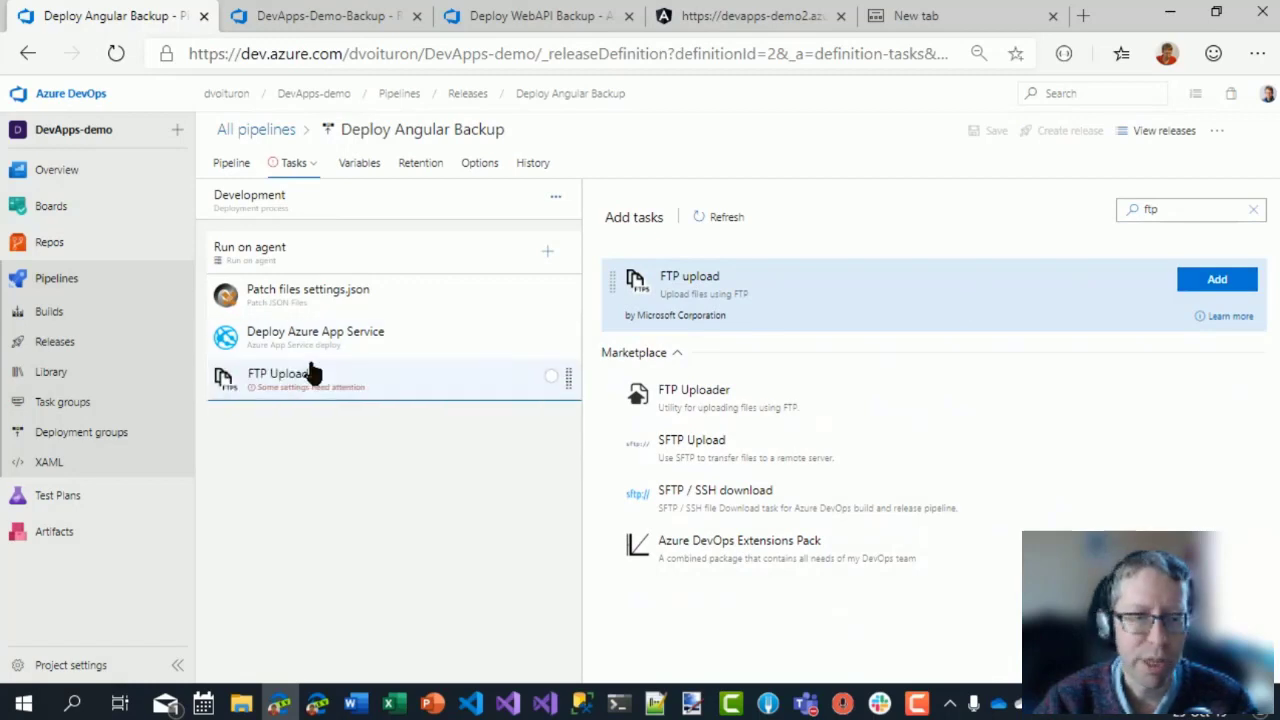
Review the new FTP Upload task's settings, including service connection, root folder and remote directory, and stay on the pipeline's editing page.
click(306, 380)
click(679, 428)
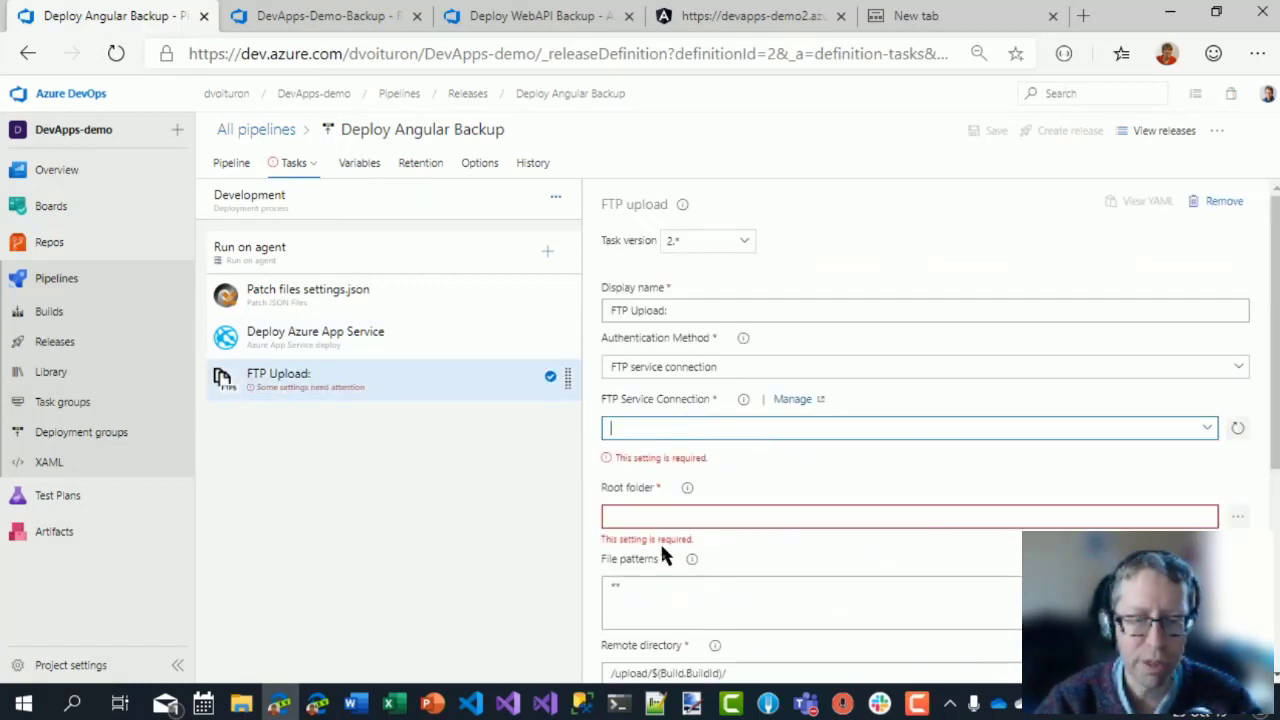
scroll(688, 588, down, 3)
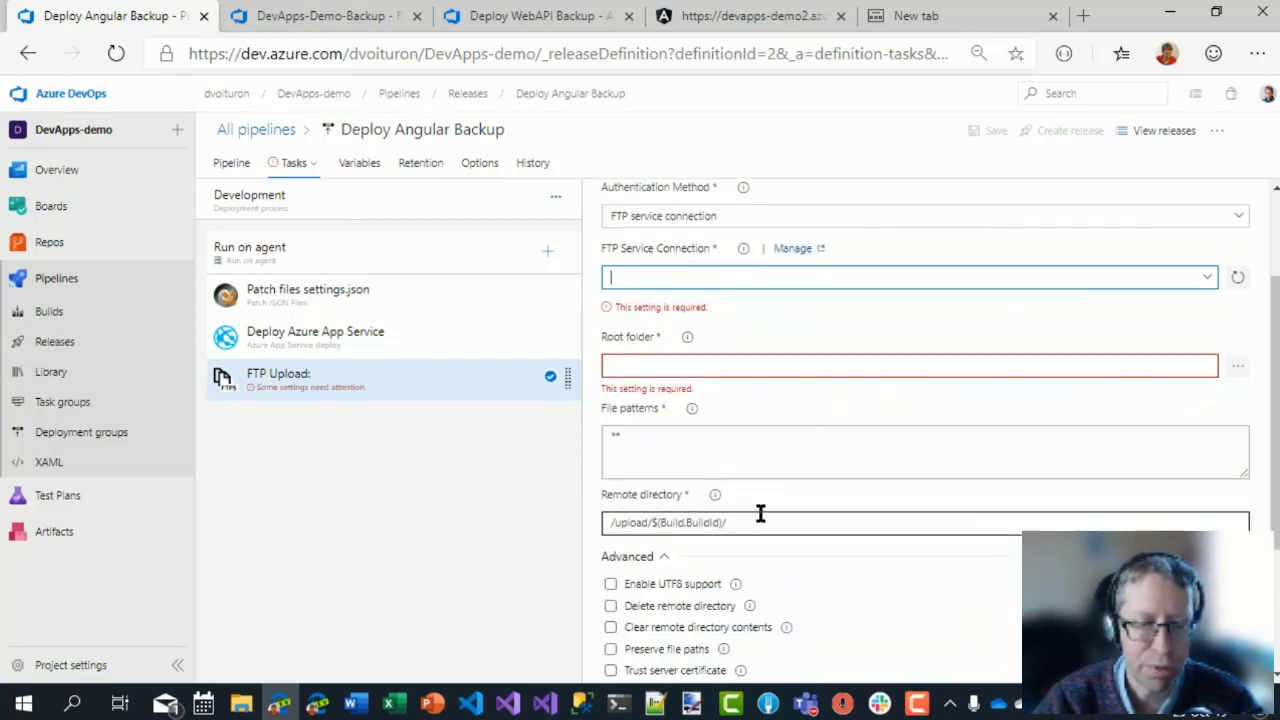
drag(760, 513, 568, 527)
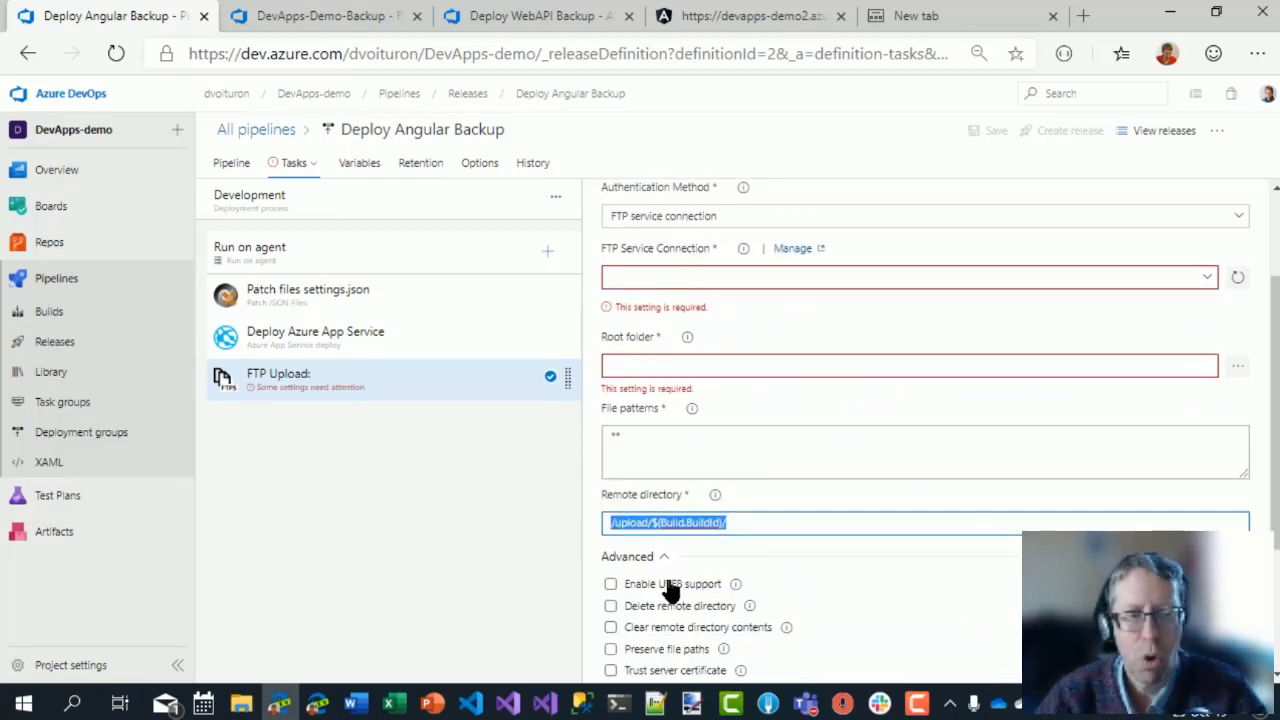
click(52, 344)
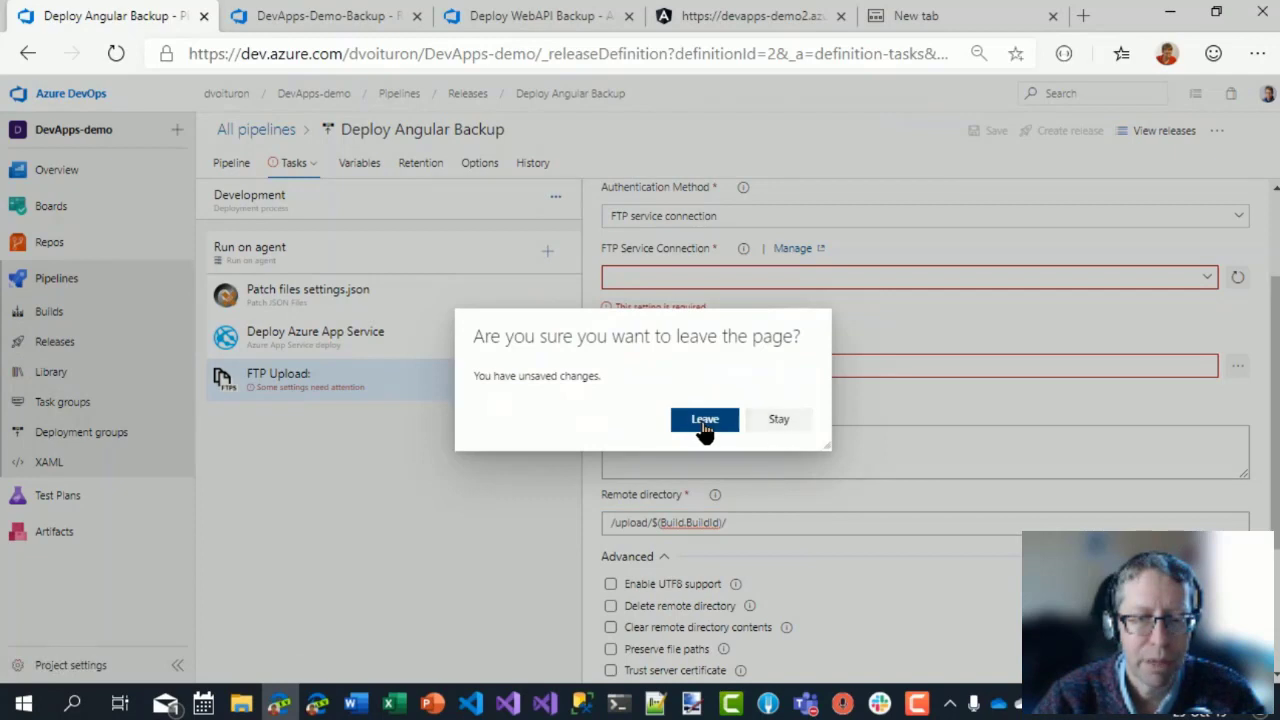
click(776, 420)
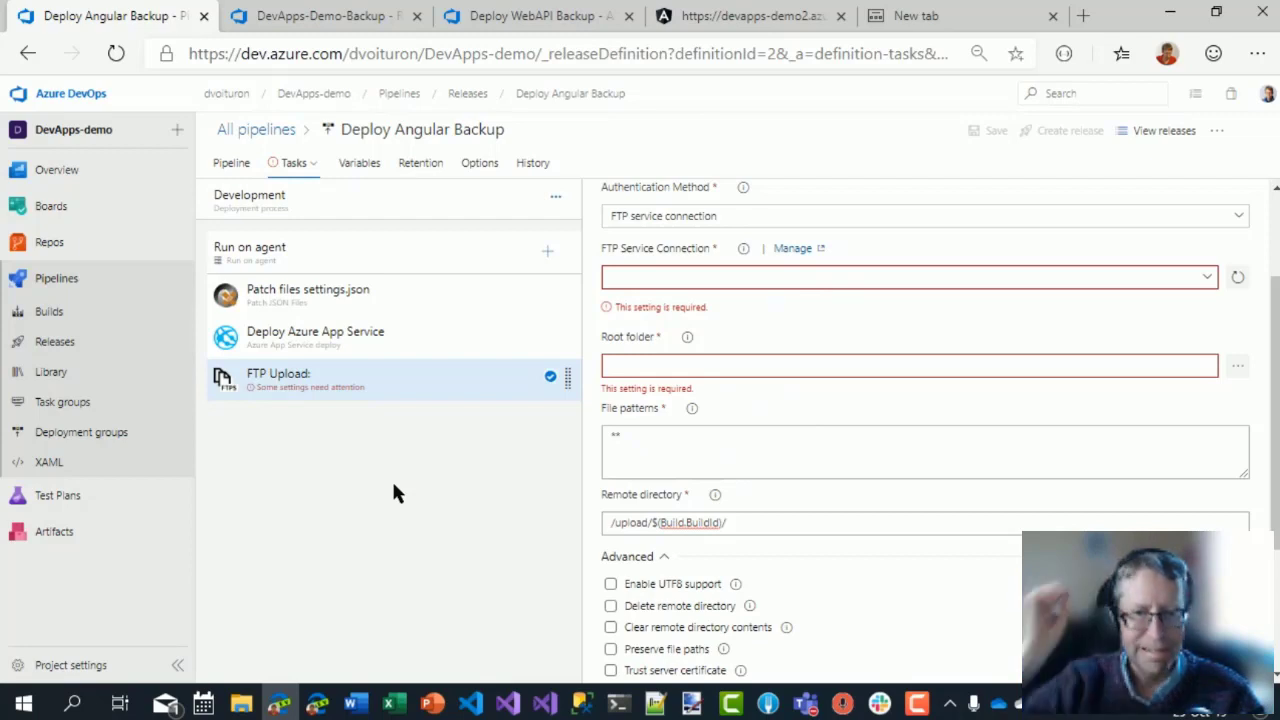
Look through the script tasks, search for power, add the PowerShell task to the agent job, and show its settings.
click(548, 254)
mouse_move(1082, 327)
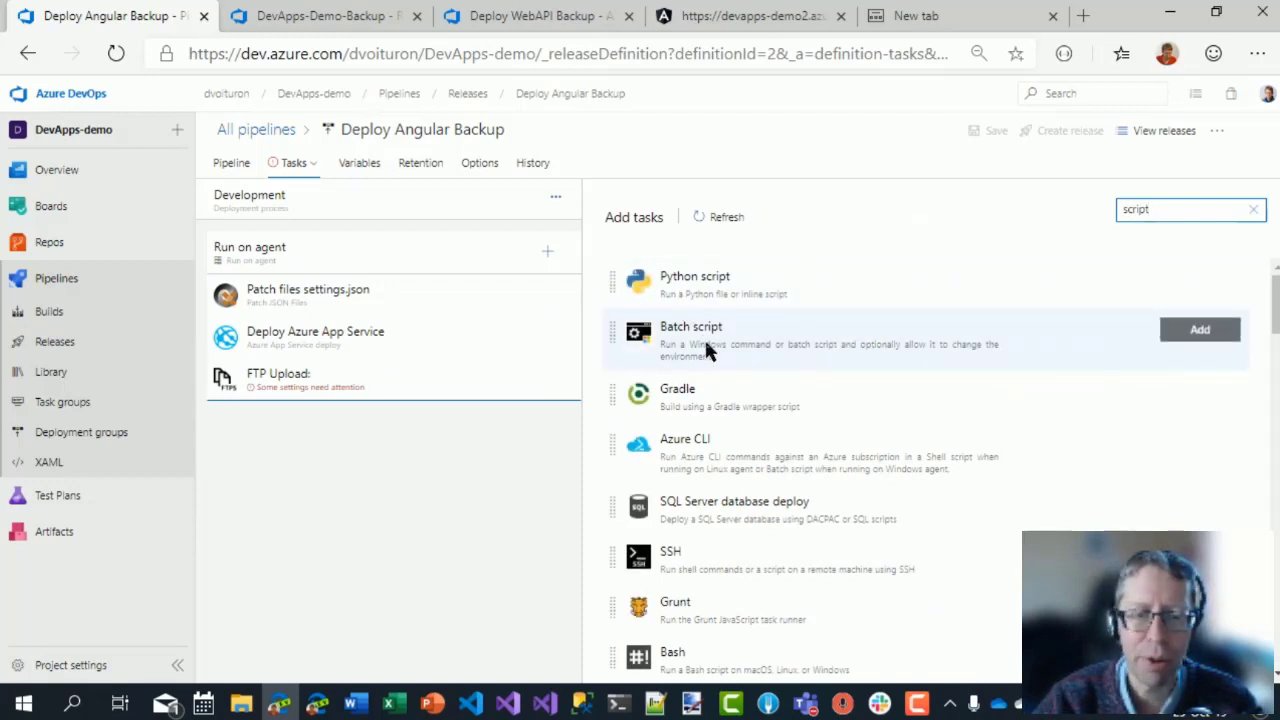
click(704, 345)
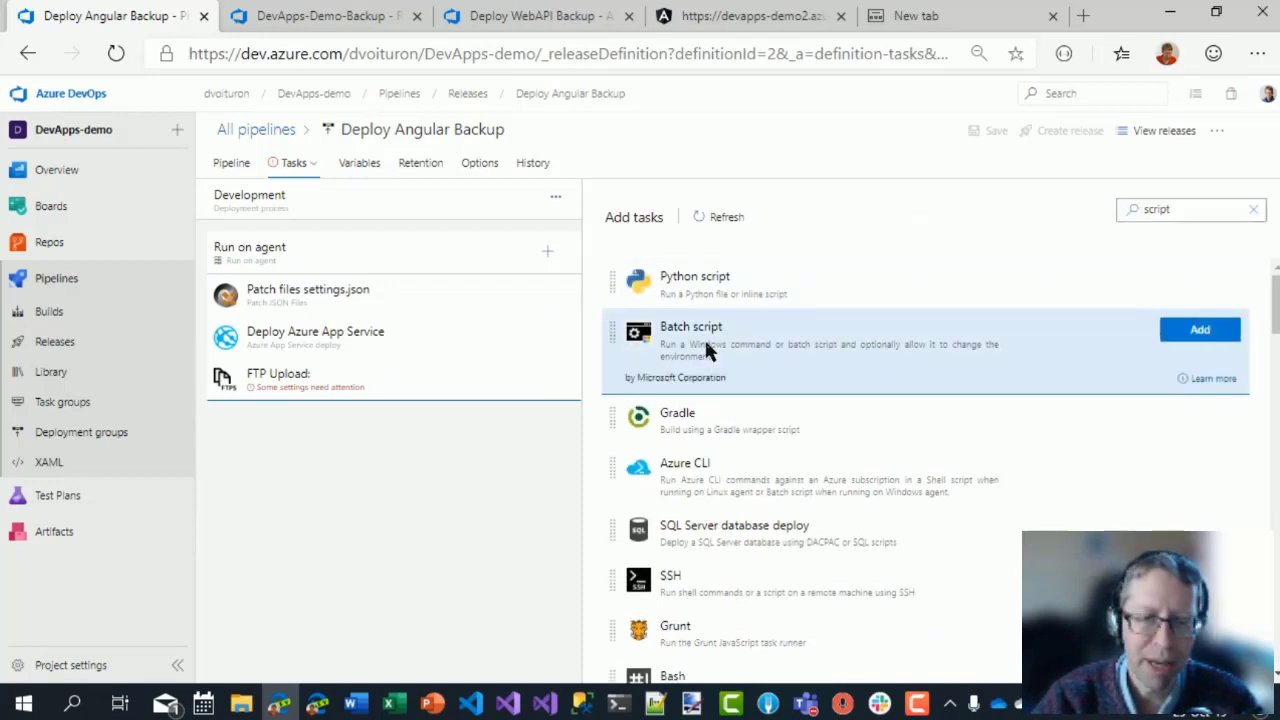
double_click(1183, 220)
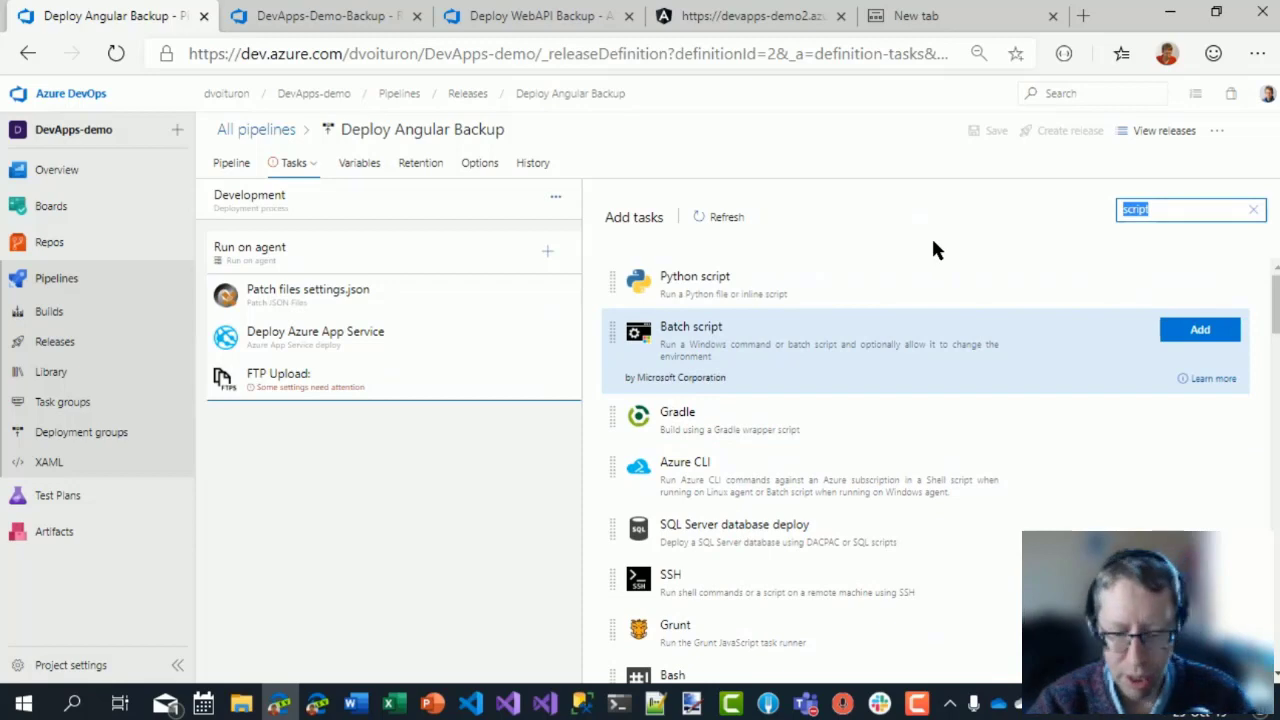
text(power)
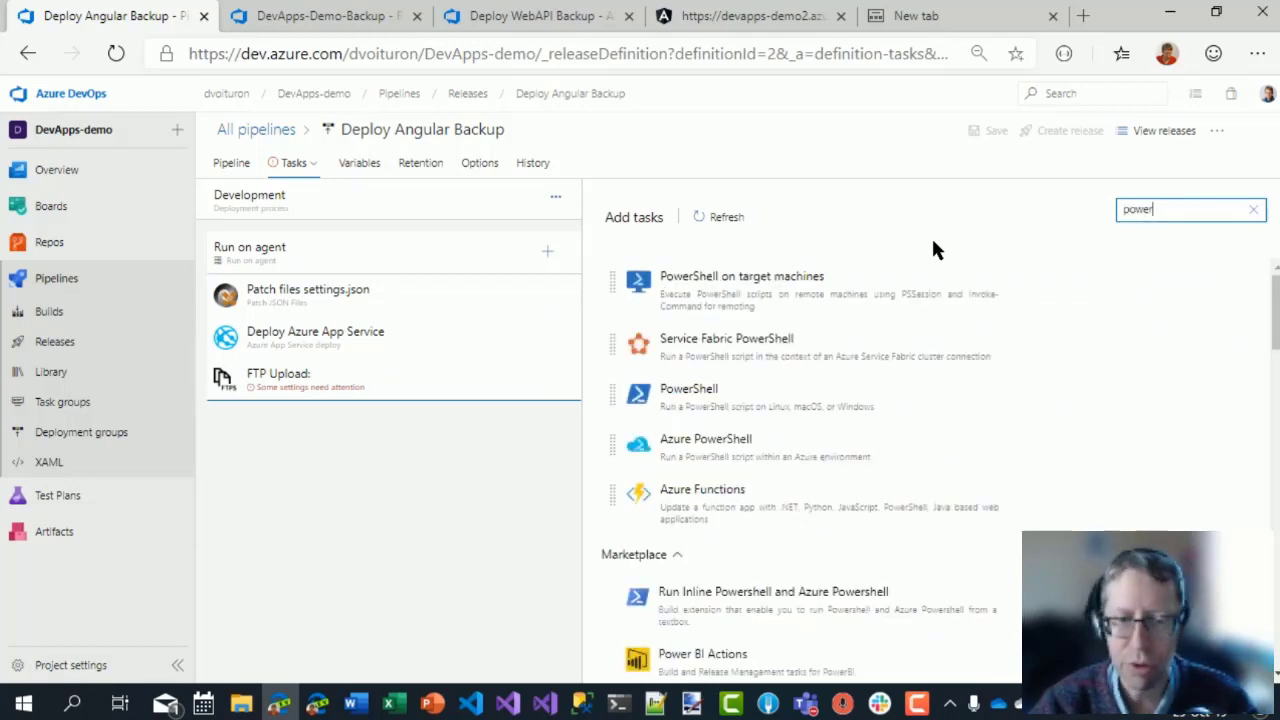
click(757, 290)
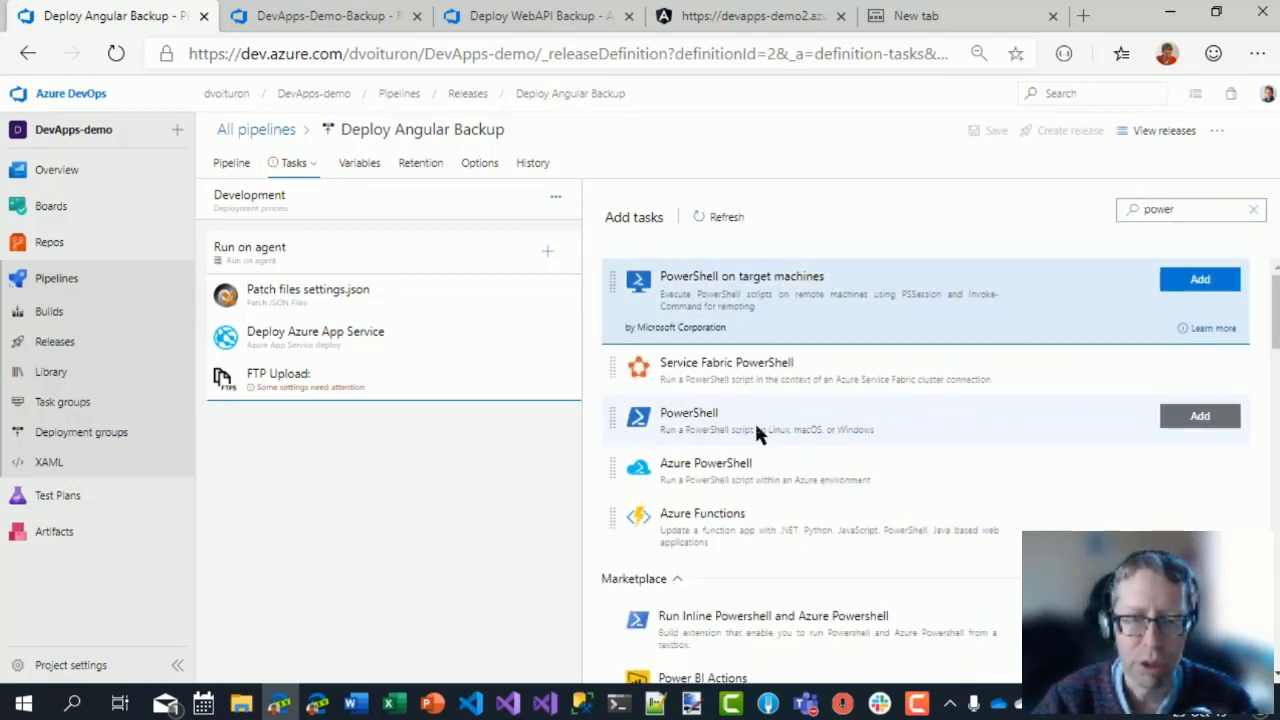
click(652, 405)
click(1199, 392)
click(354, 423)
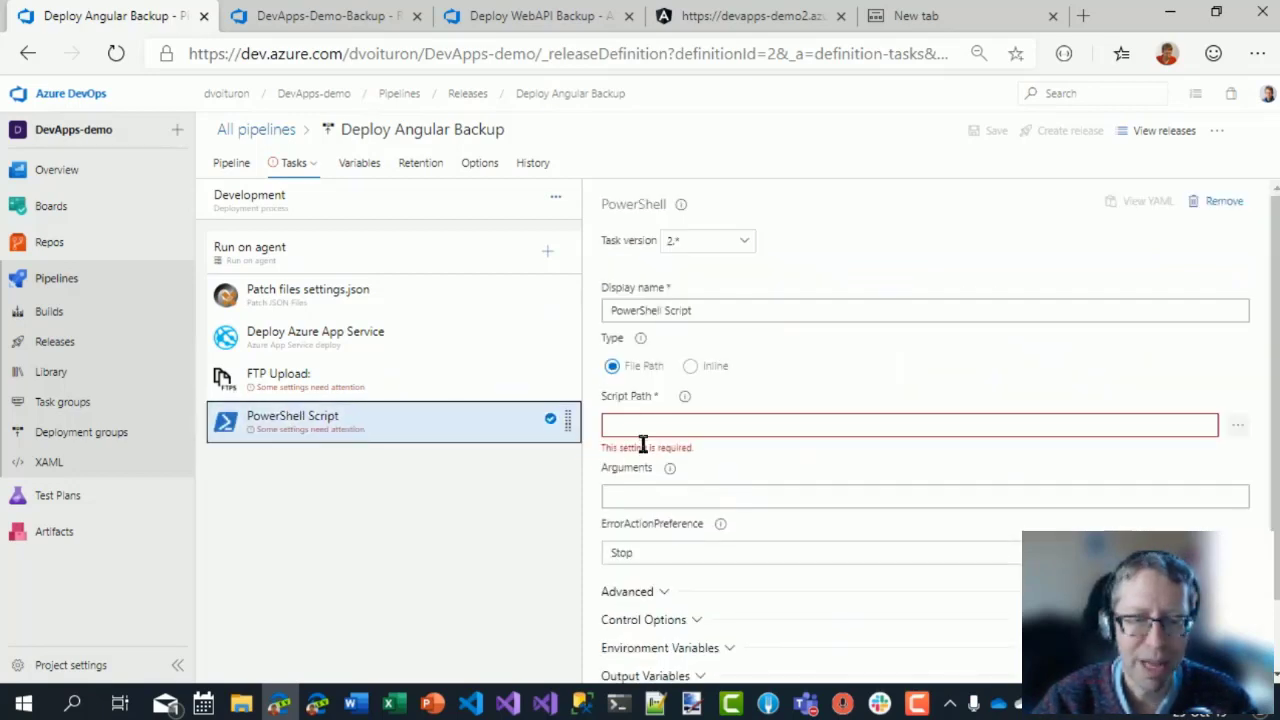
Search the tasks for power again, request the free Run Inline Powershell and Azure Powershell extension from its Marketplace page, and return to the pipeline.
click(547, 251)
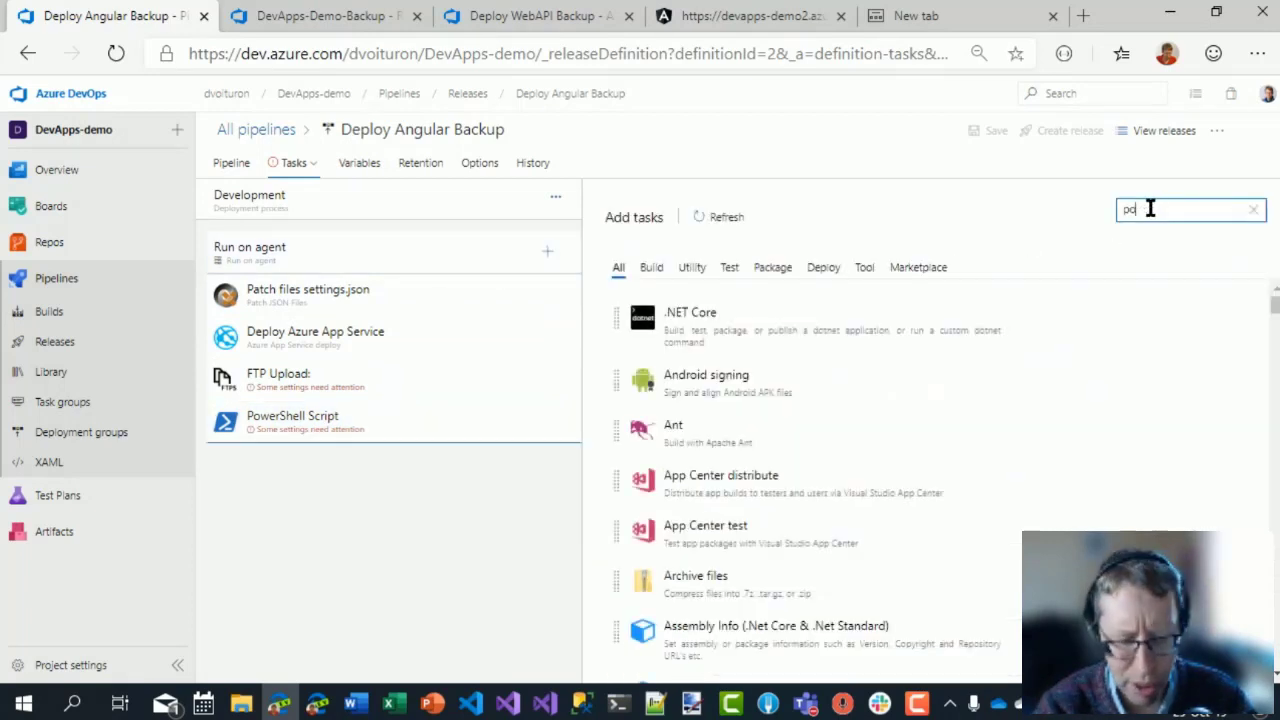
text(power)
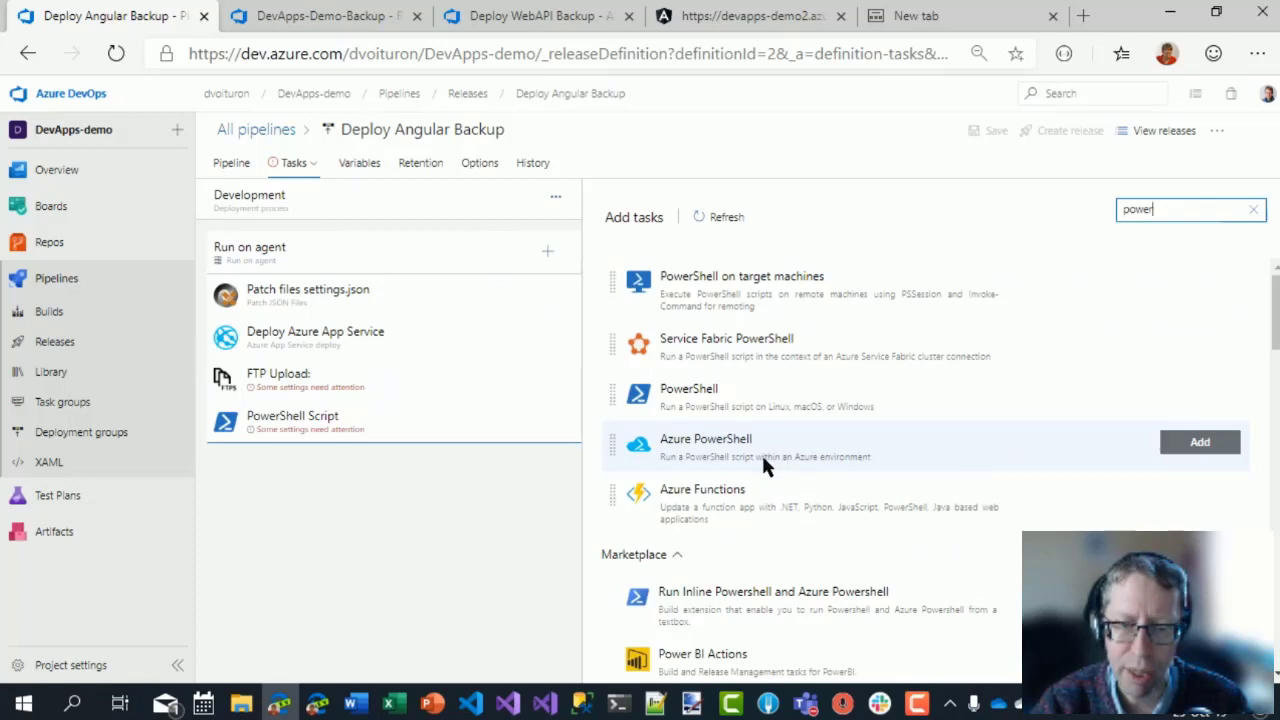
scroll(749, 490, down, 1)
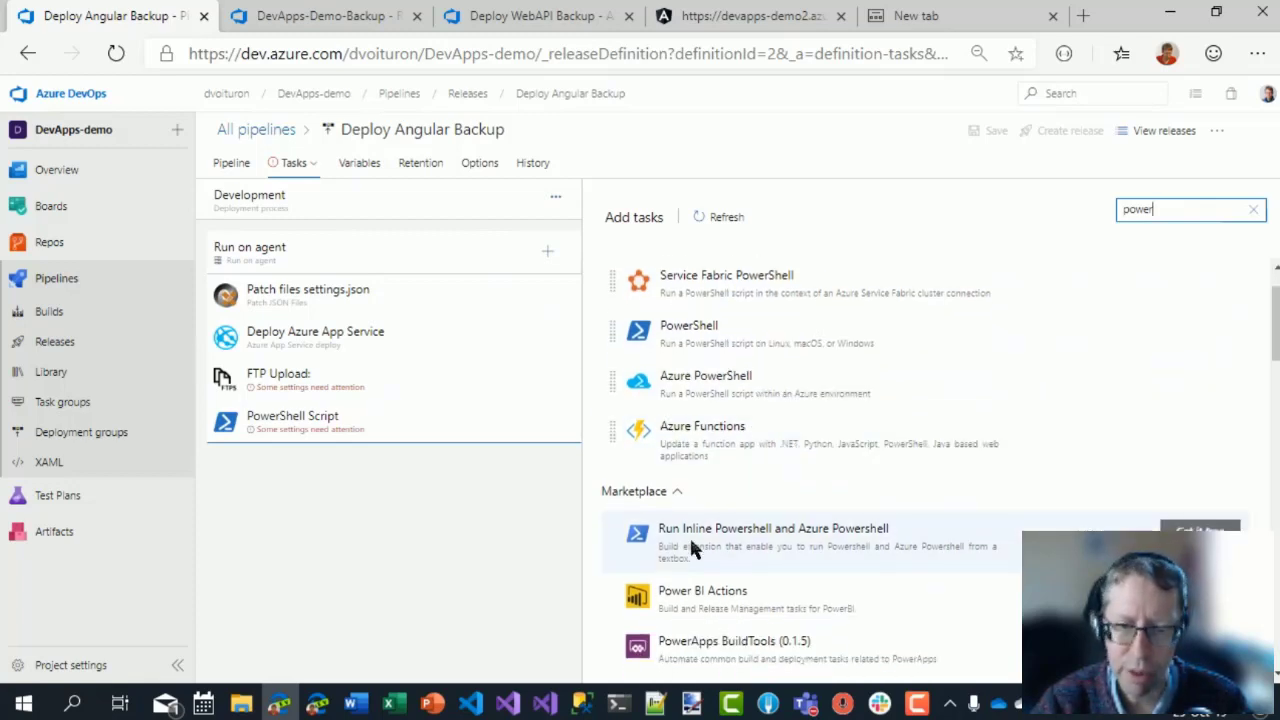
click(1200, 528)
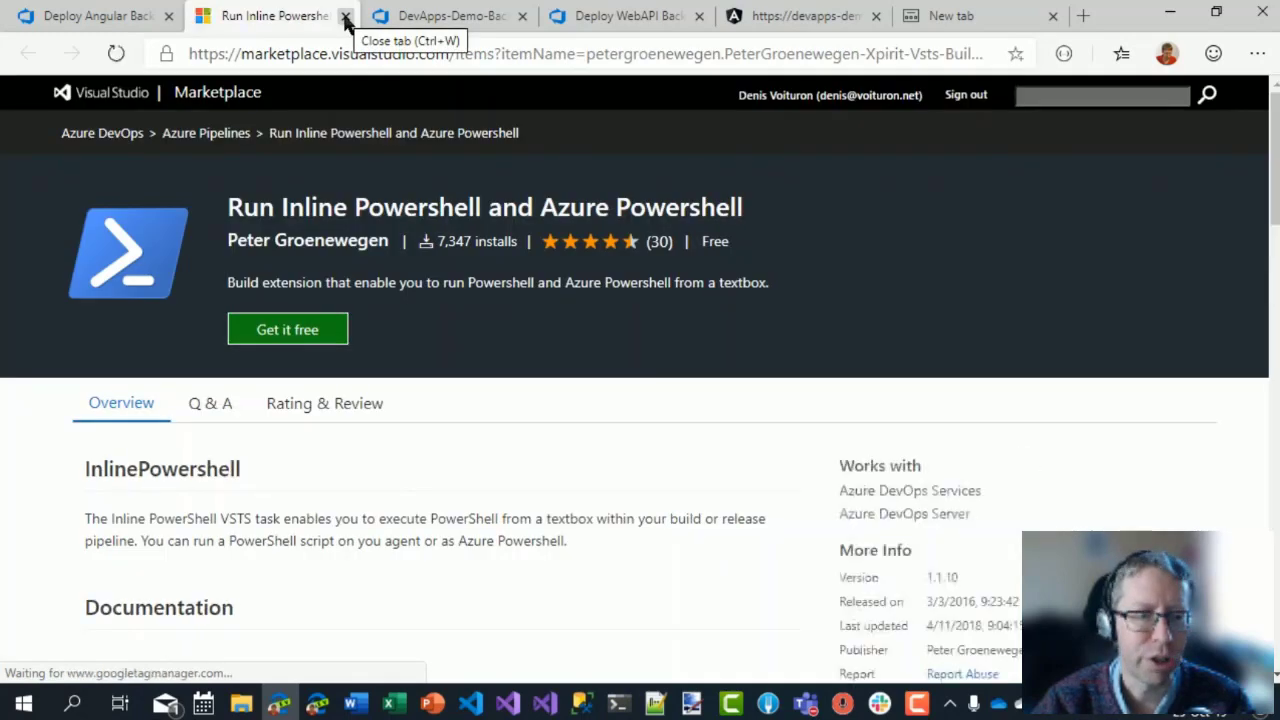
click(298, 344)
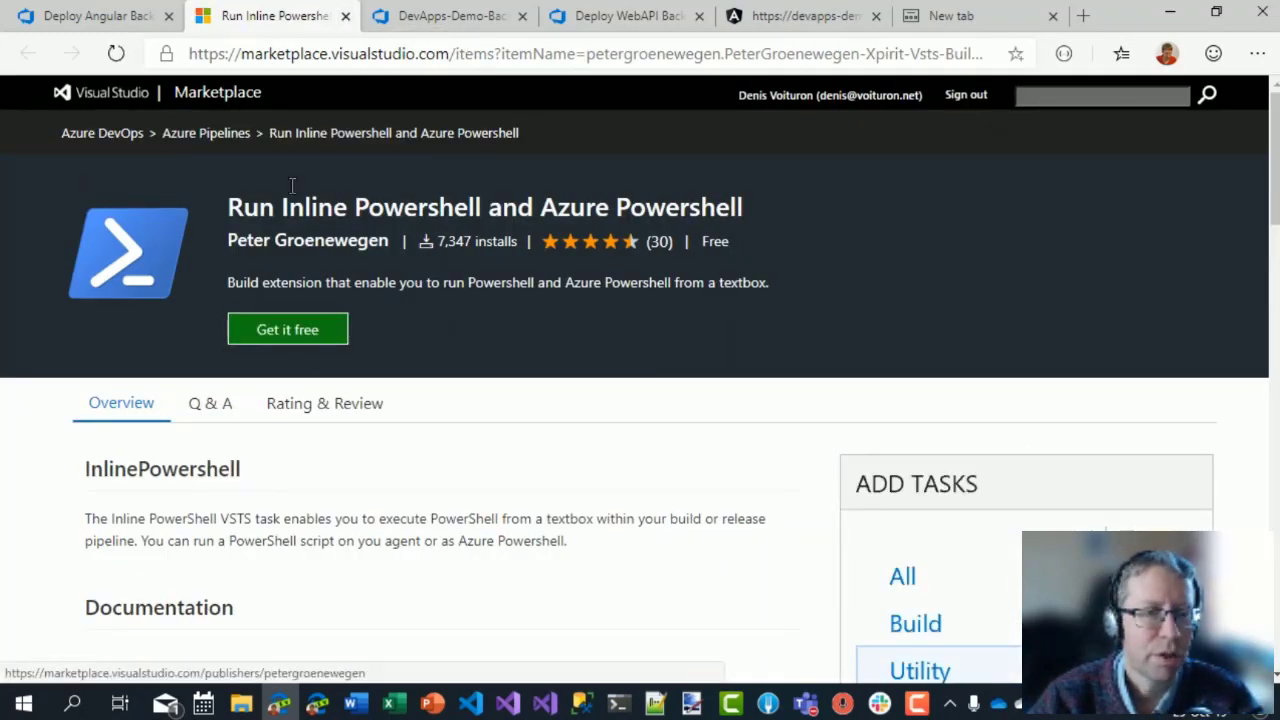
click(288, 332)
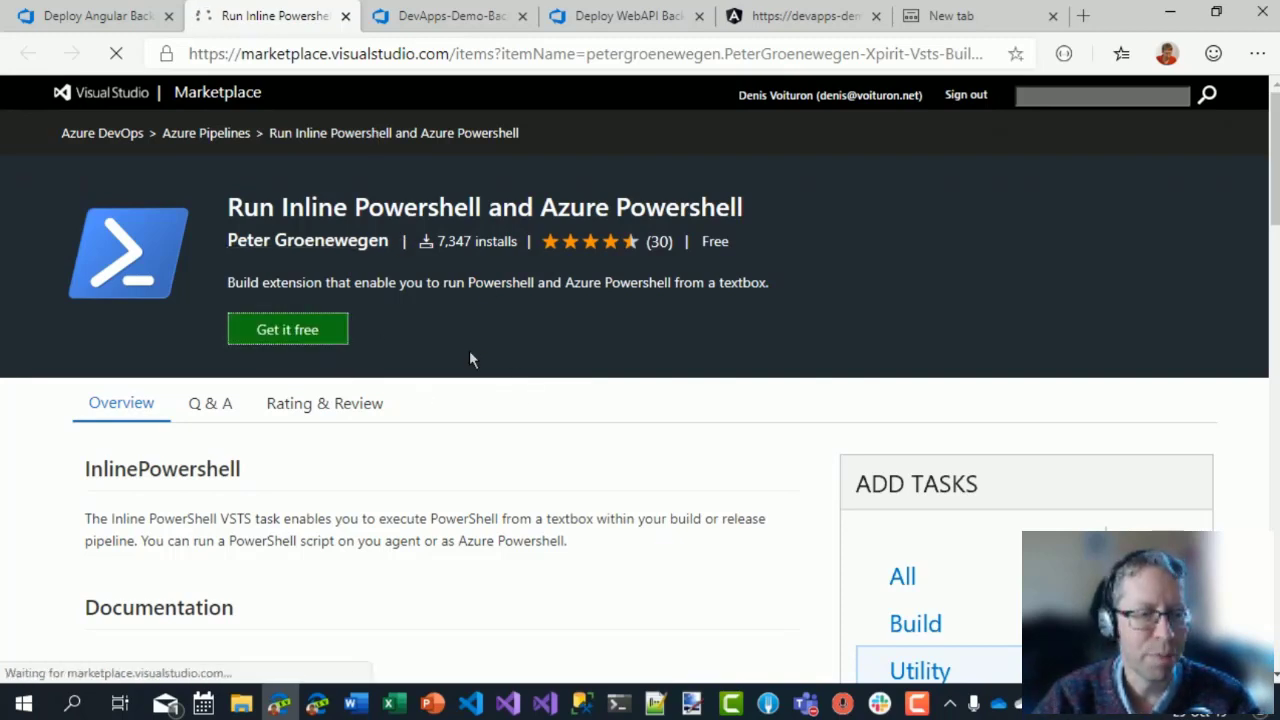
click(120, 18)
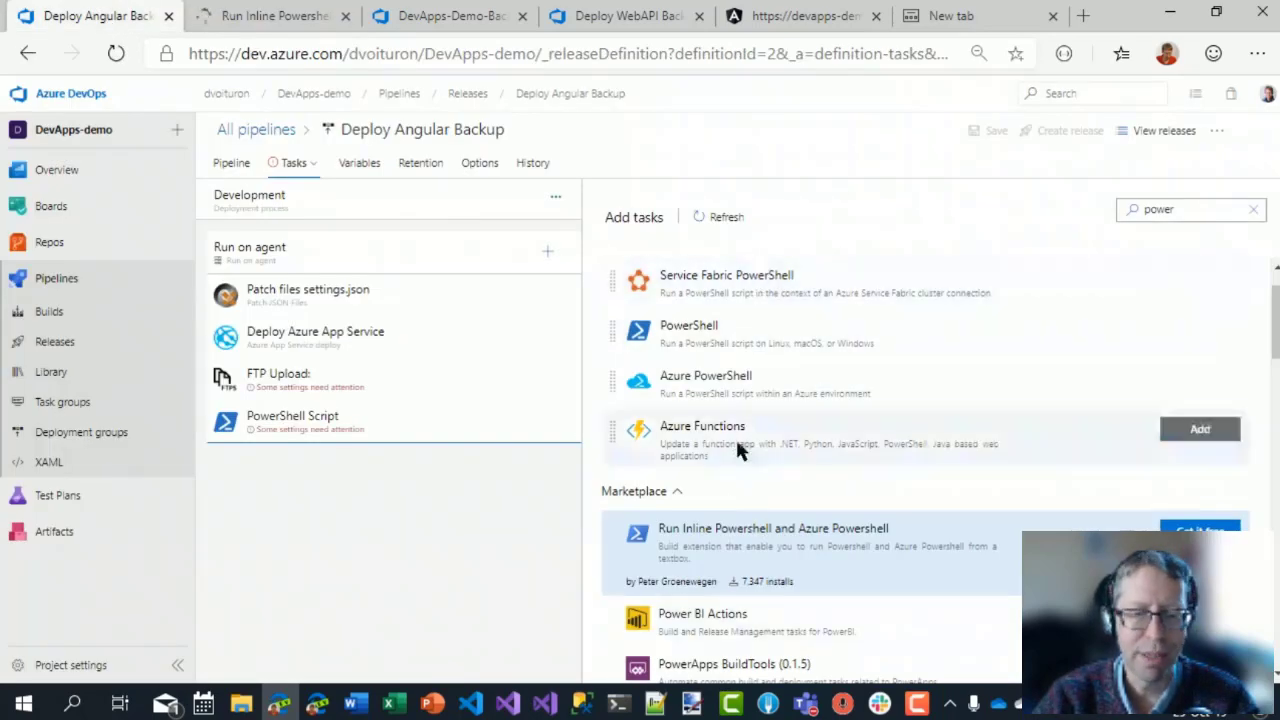
Leave the Deploy Angular Backup pipeline for Releases, discarding the unsaved changes, and filter the Deploy WebAPI Backup list to currently deployed releases.
click(363, 429)
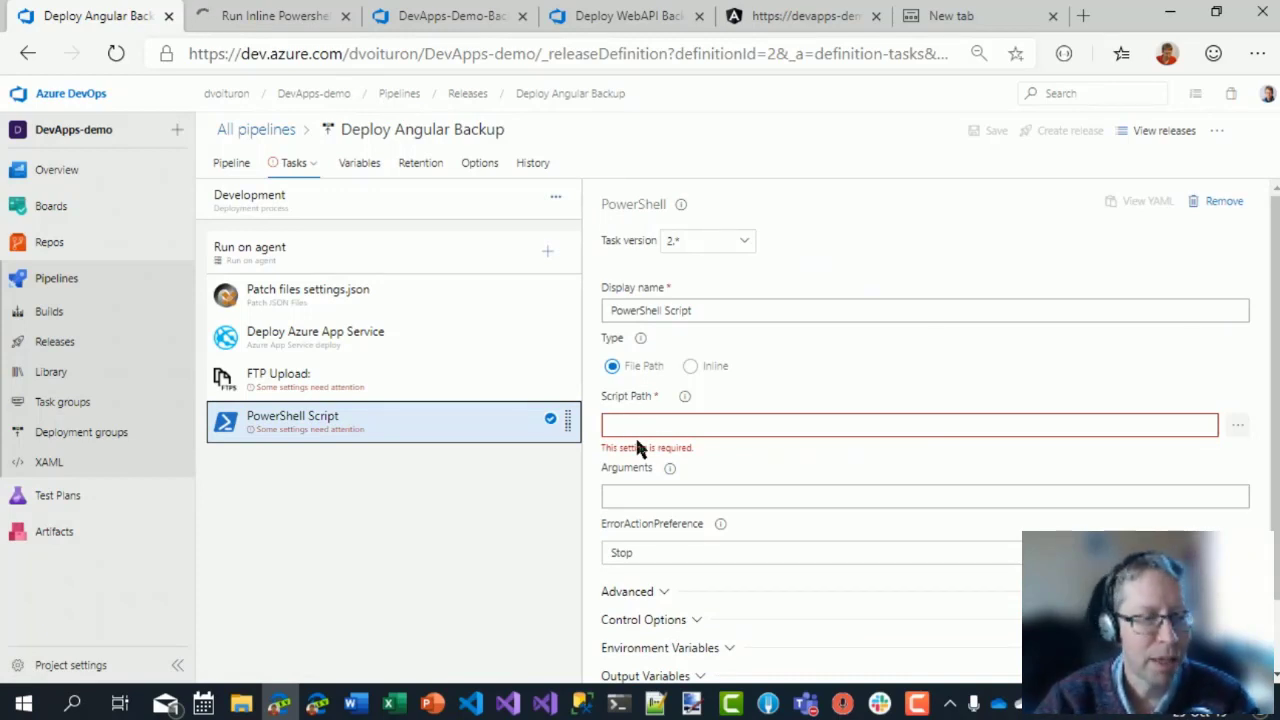
click(60, 343)
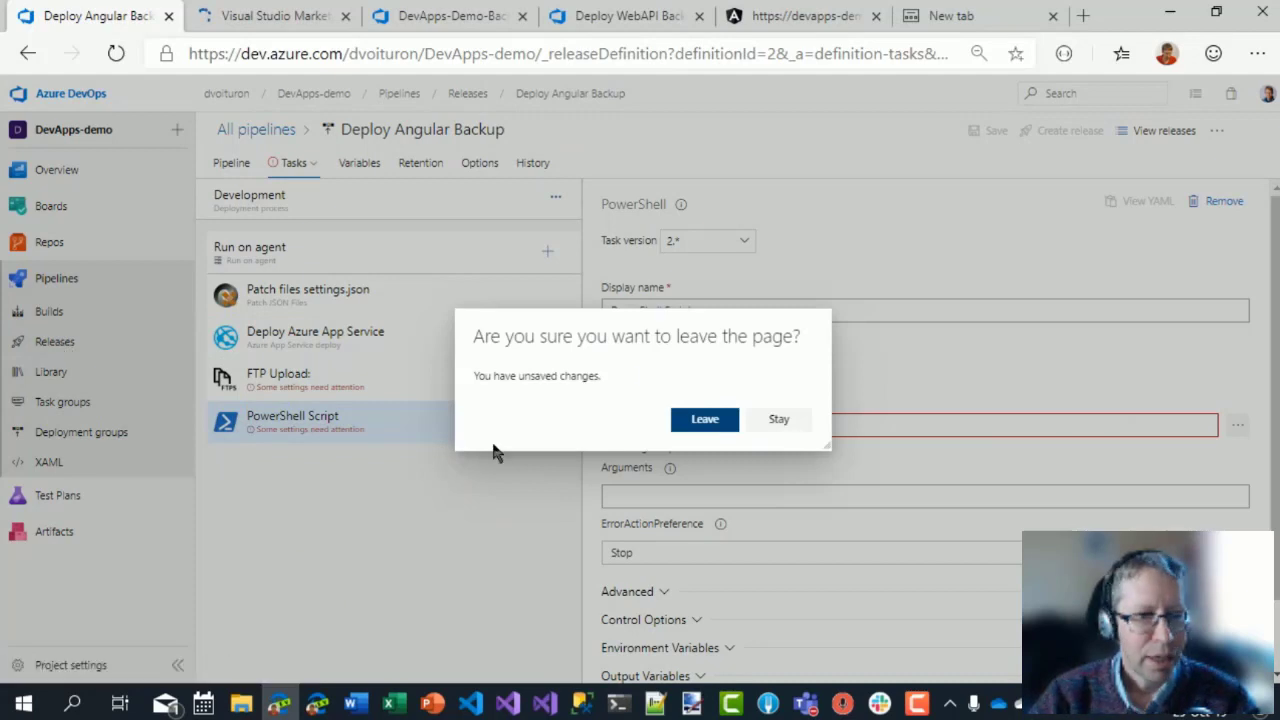
click(716, 428)
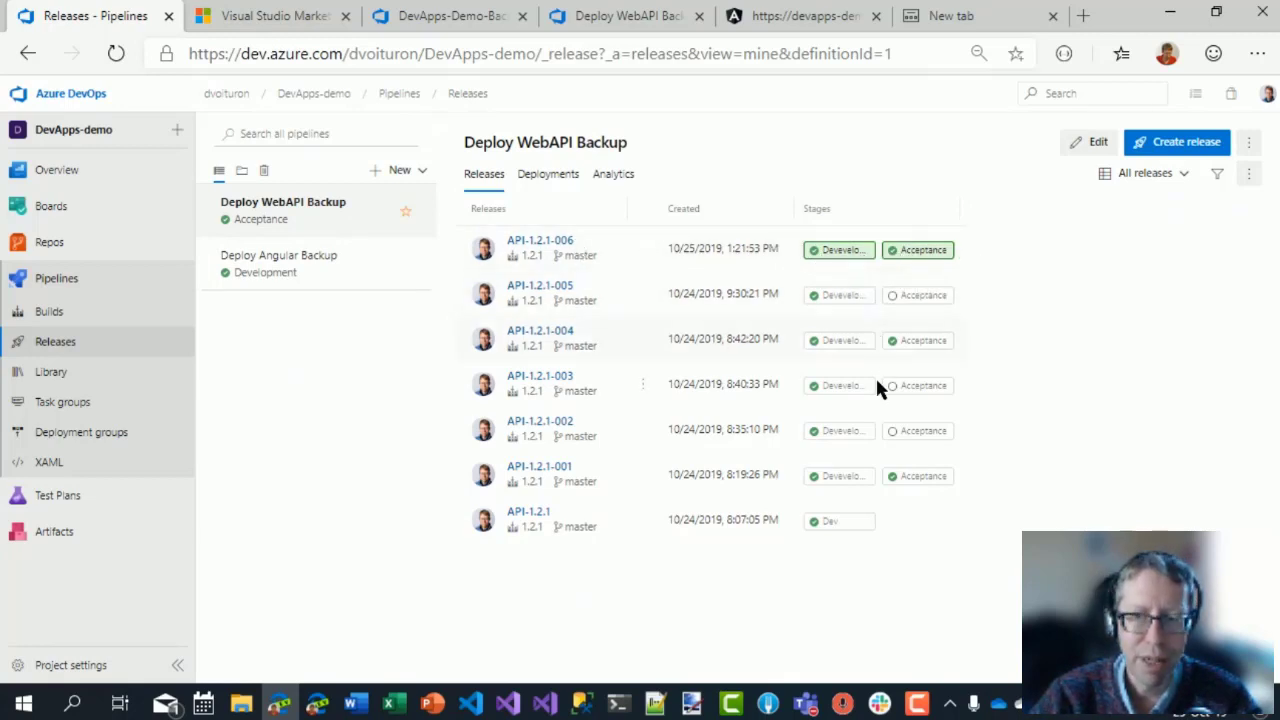
click(1182, 182)
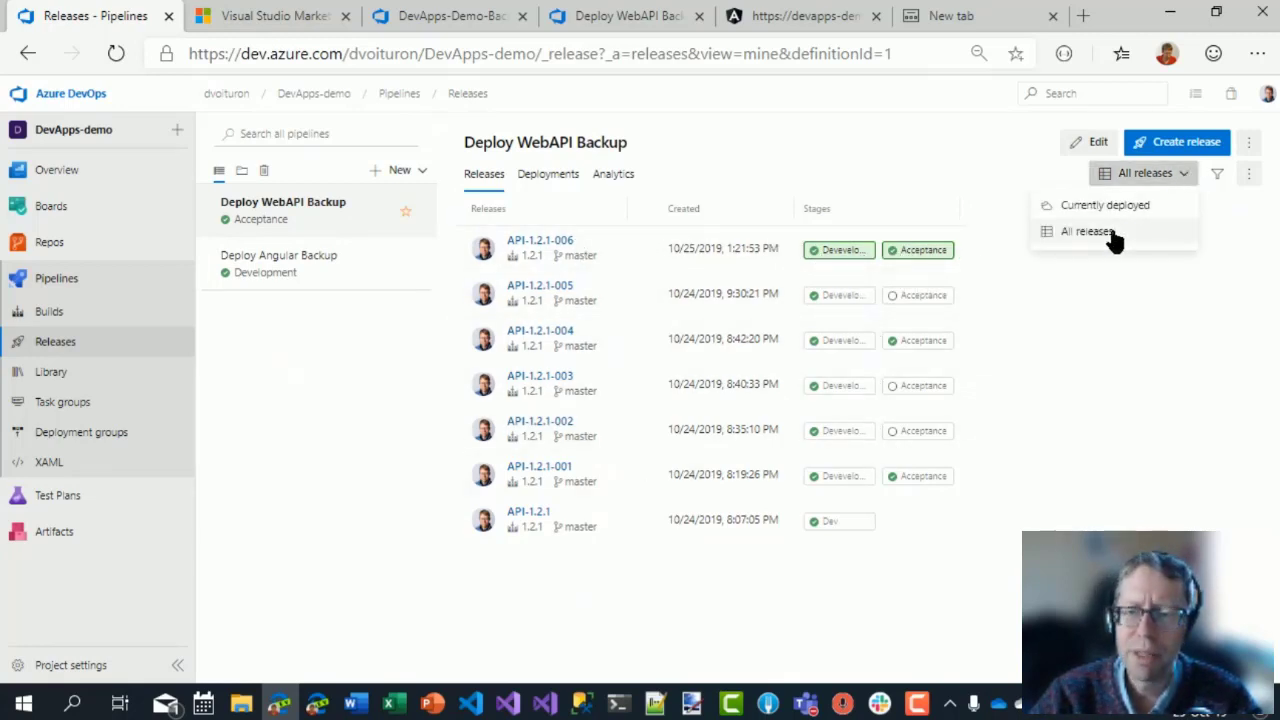
click(1090, 207)
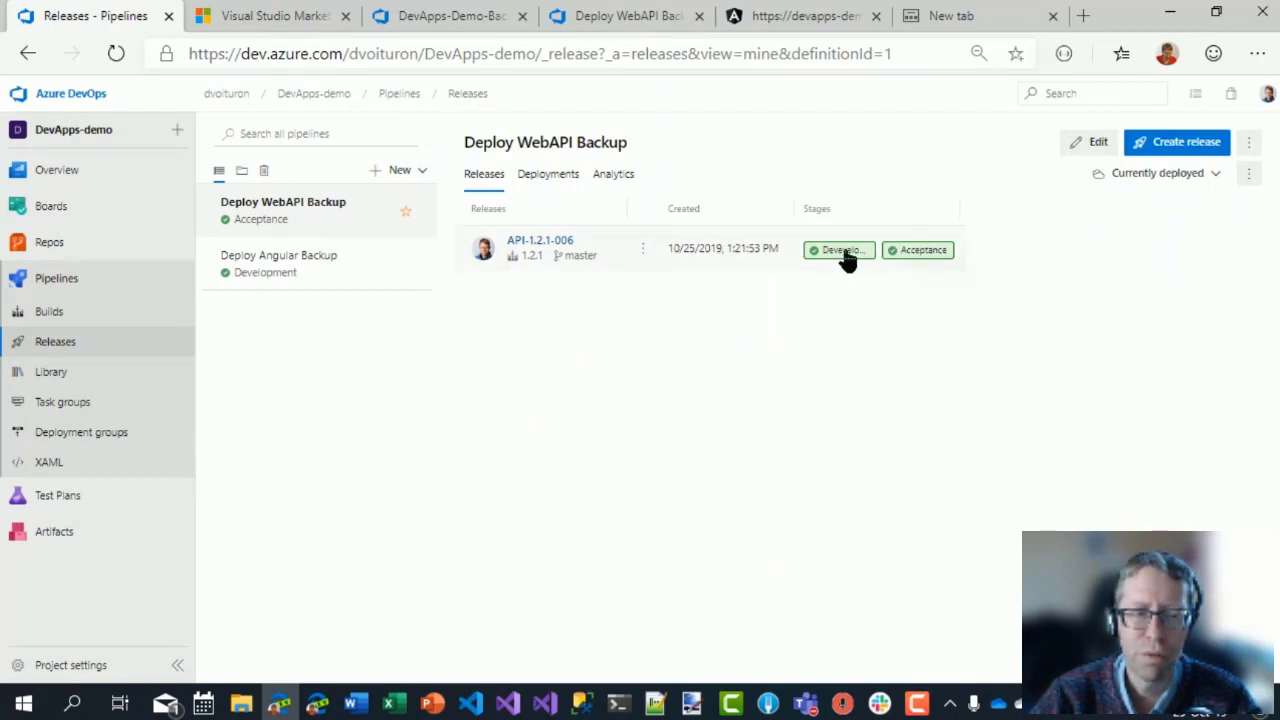
View the releases of all pipelines in the folder view, and return to the active pipelines to show Deploy Angular Backup's releases.
click(242, 172)
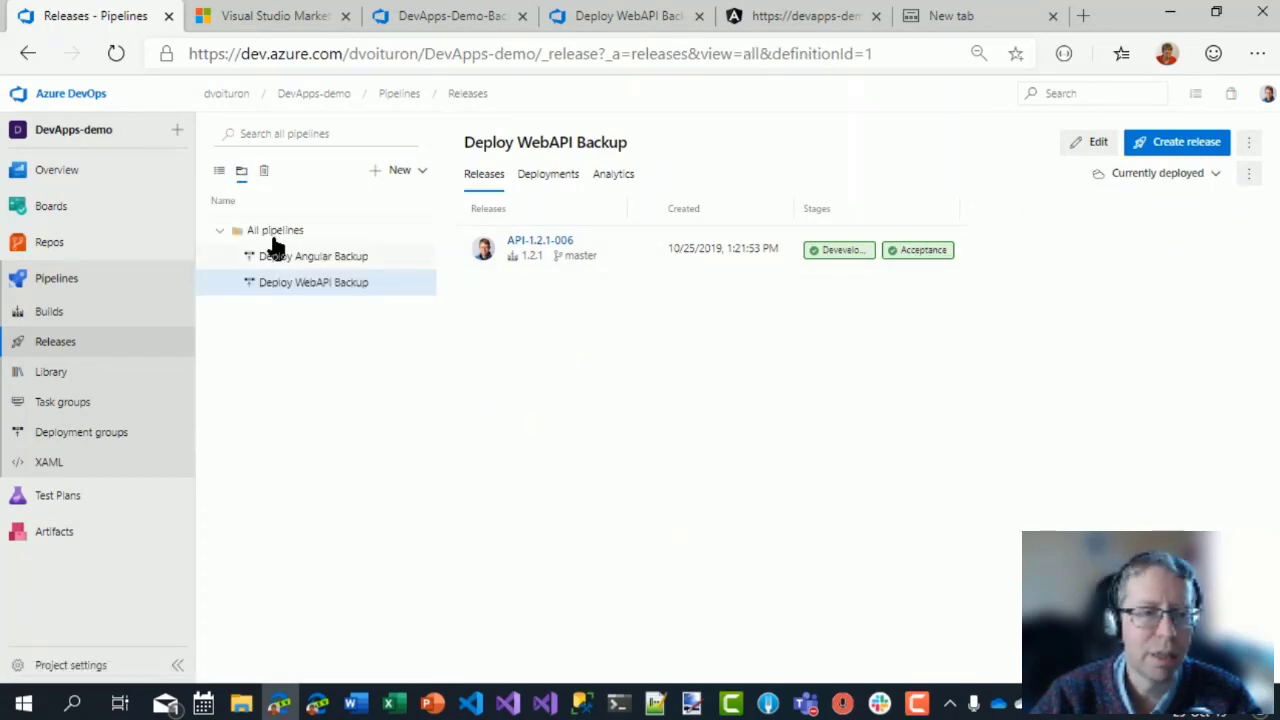
click(275, 232)
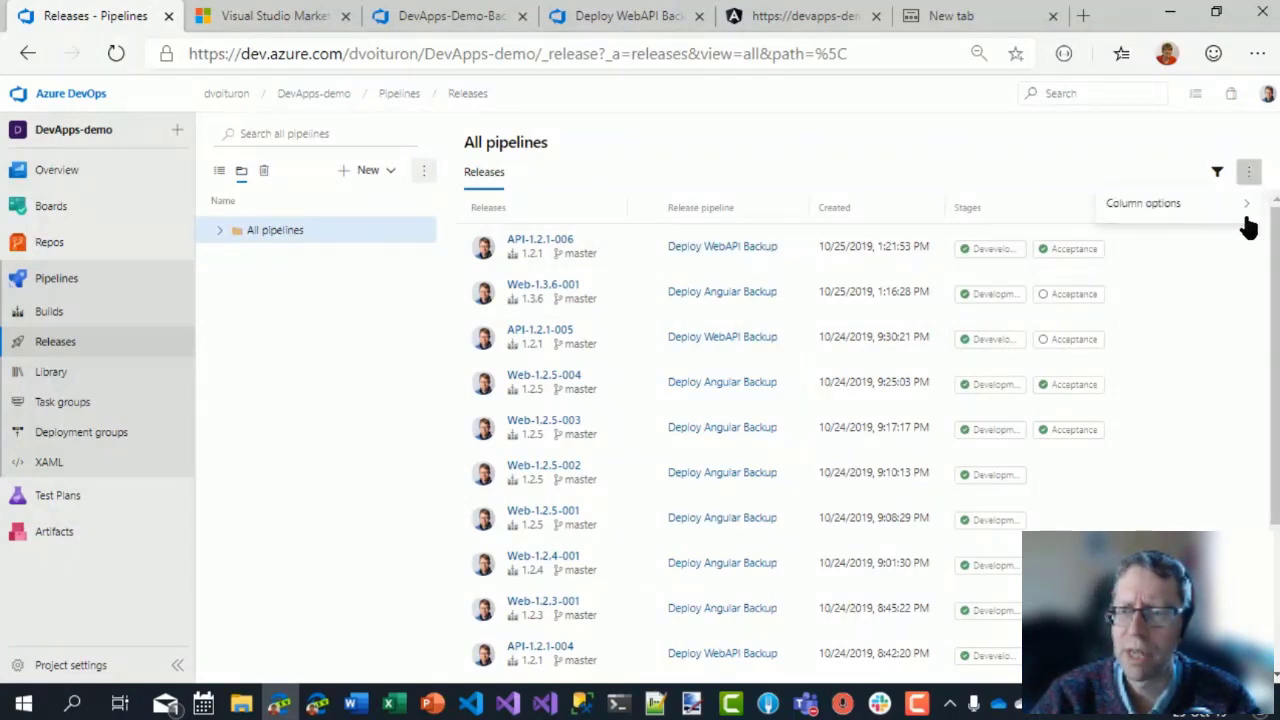
drag(1275, 300, 213, 206)
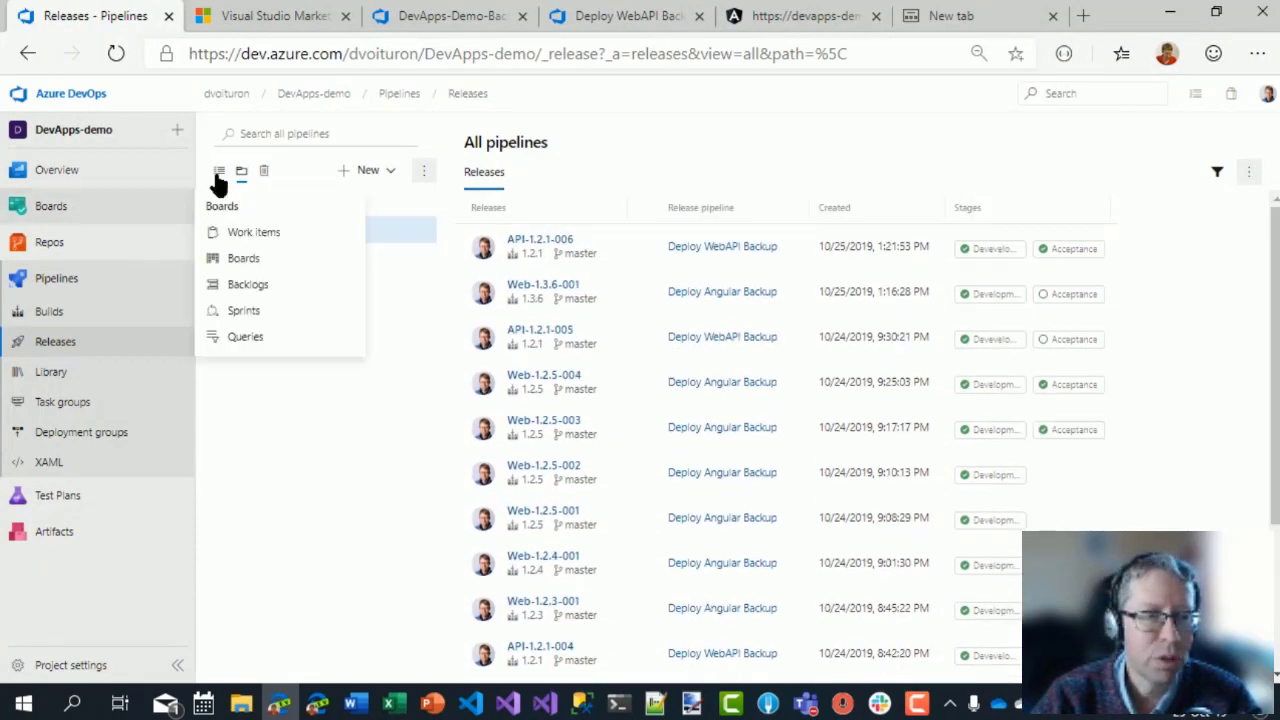
click(219, 170)
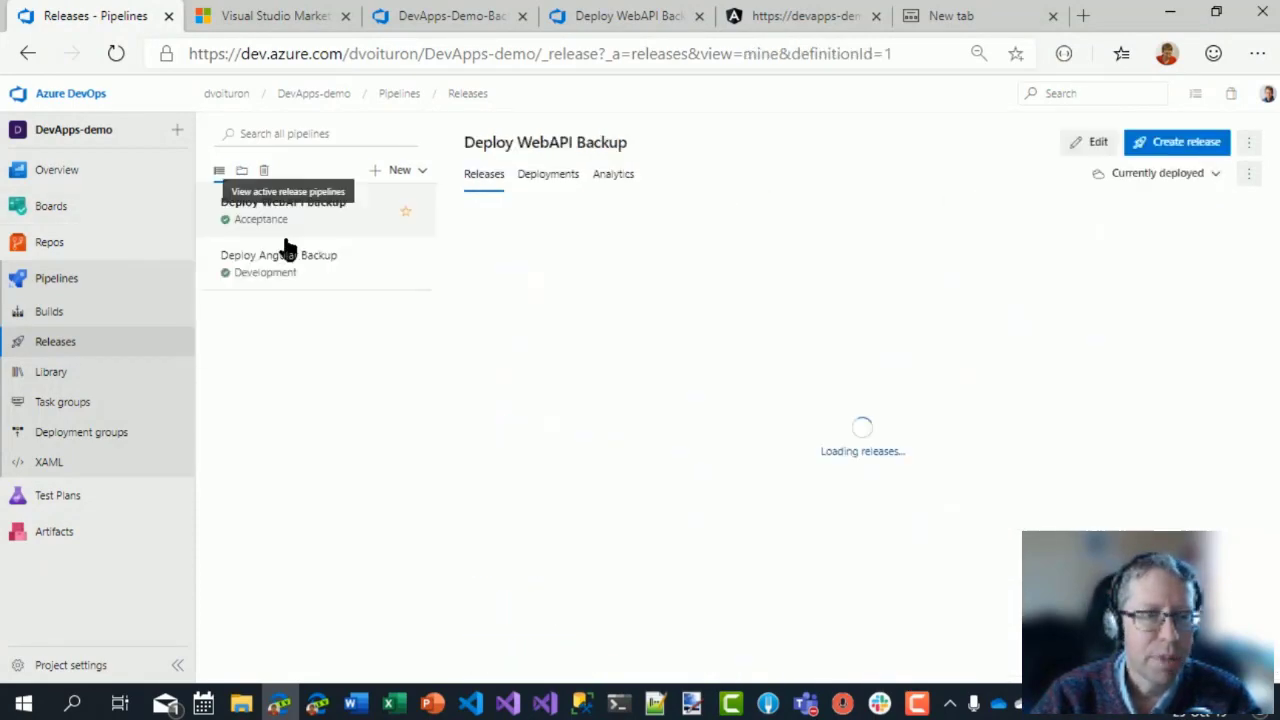
click(330, 275)
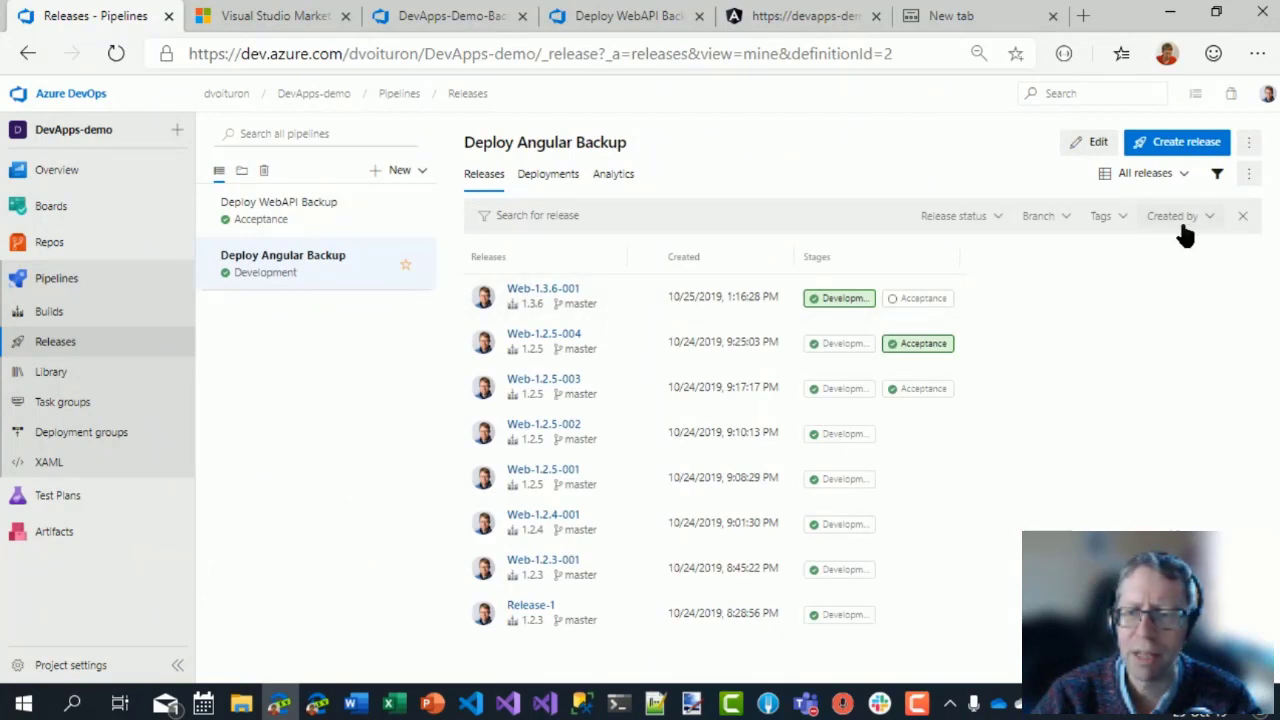
Filter the Deploy Angular Backup list to currently deployed releases, and look at the build pipelines before returning to Releases.
click(1180, 176)
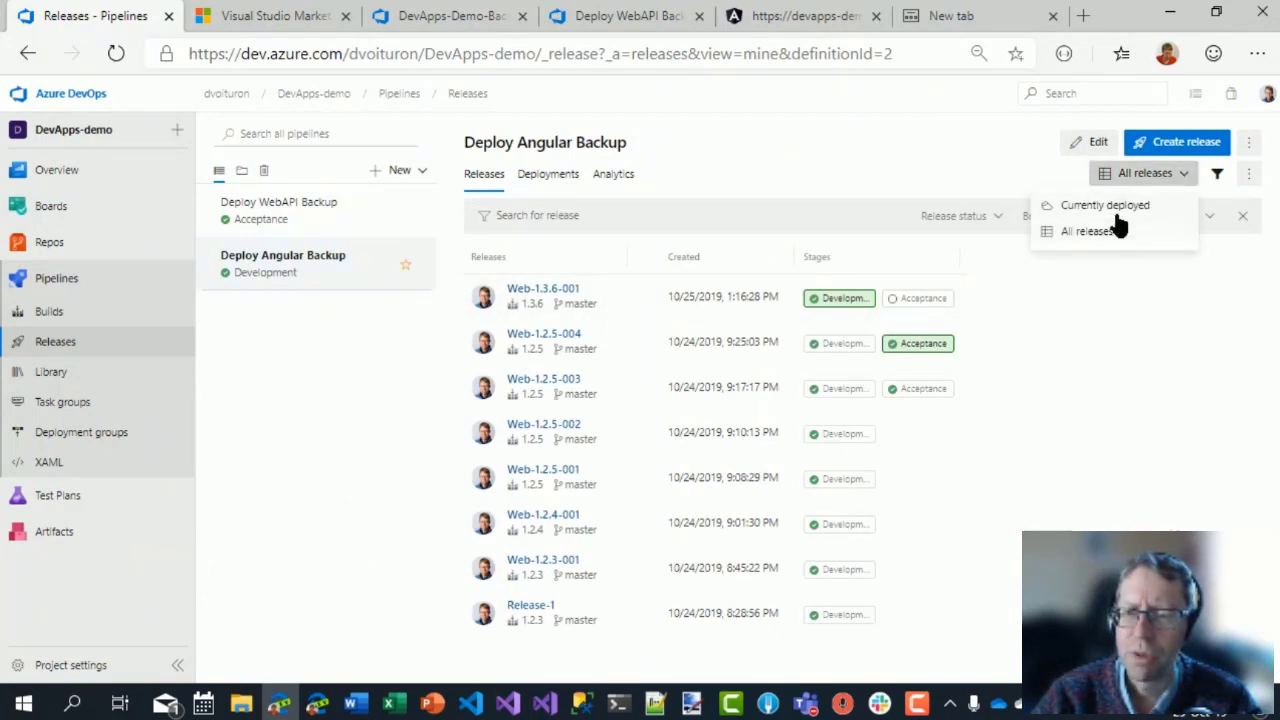
click(1112, 207)
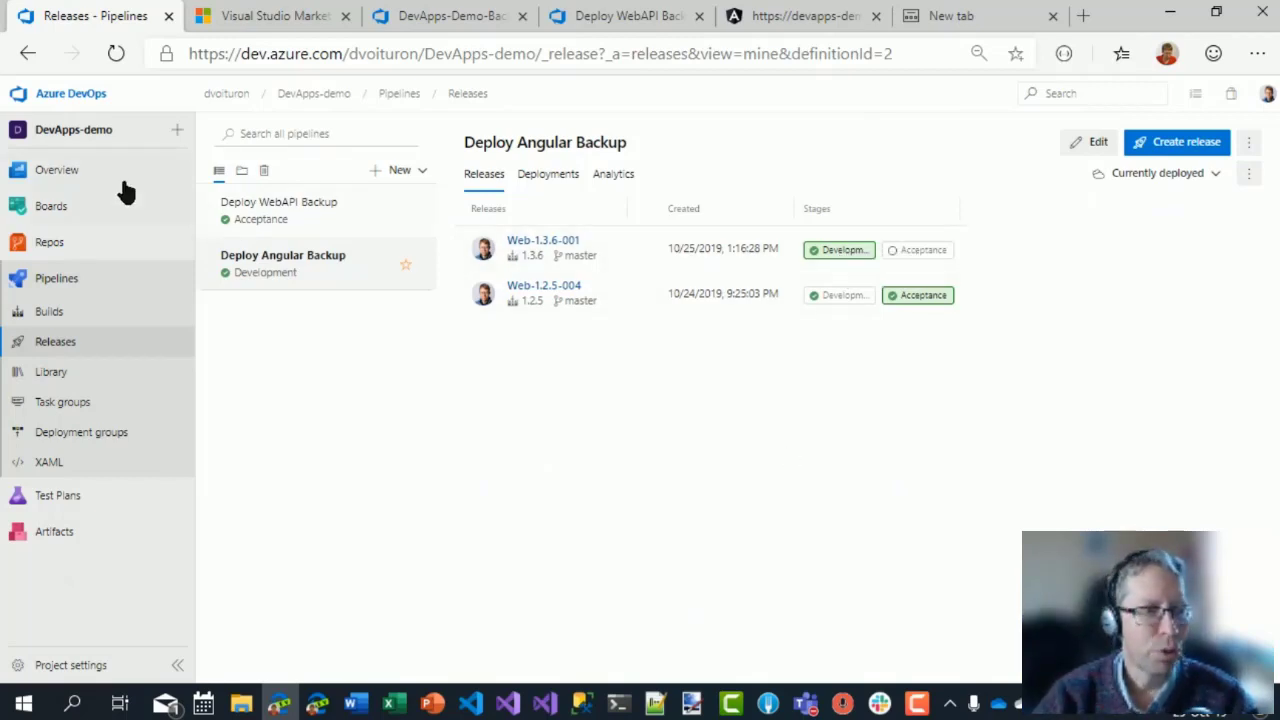
mouse_move(72, 185)
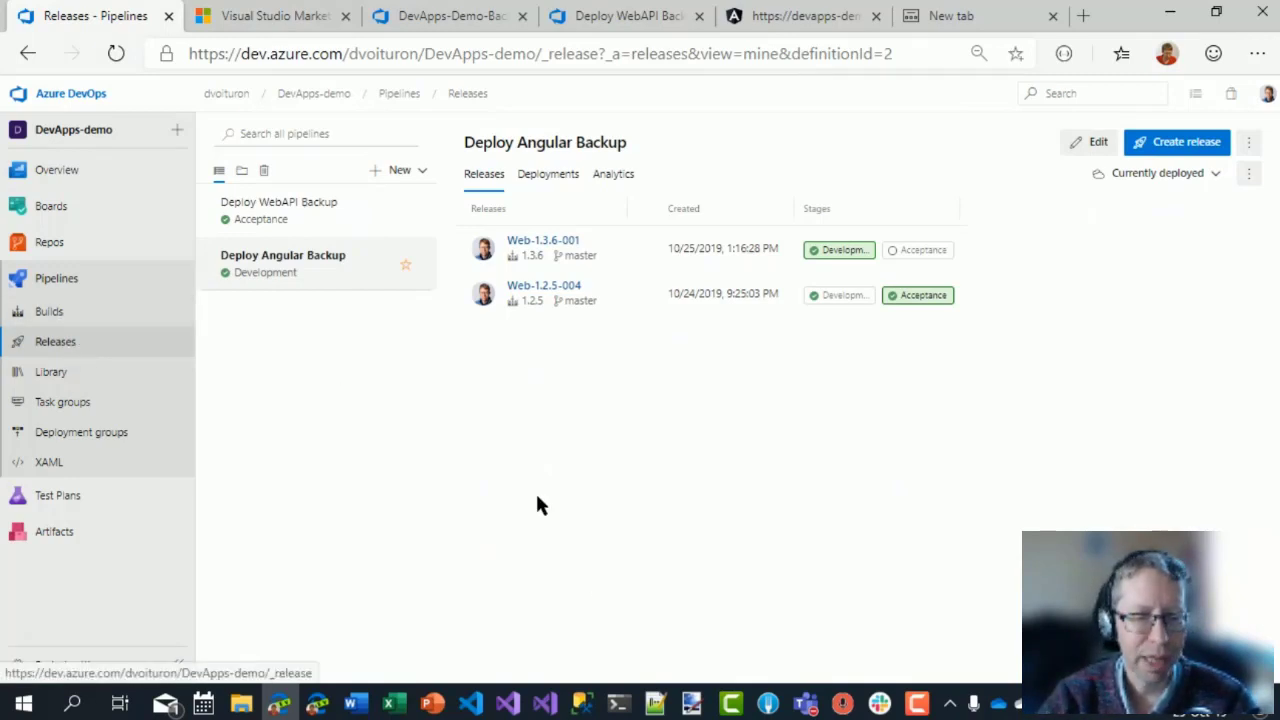
click(84, 325)
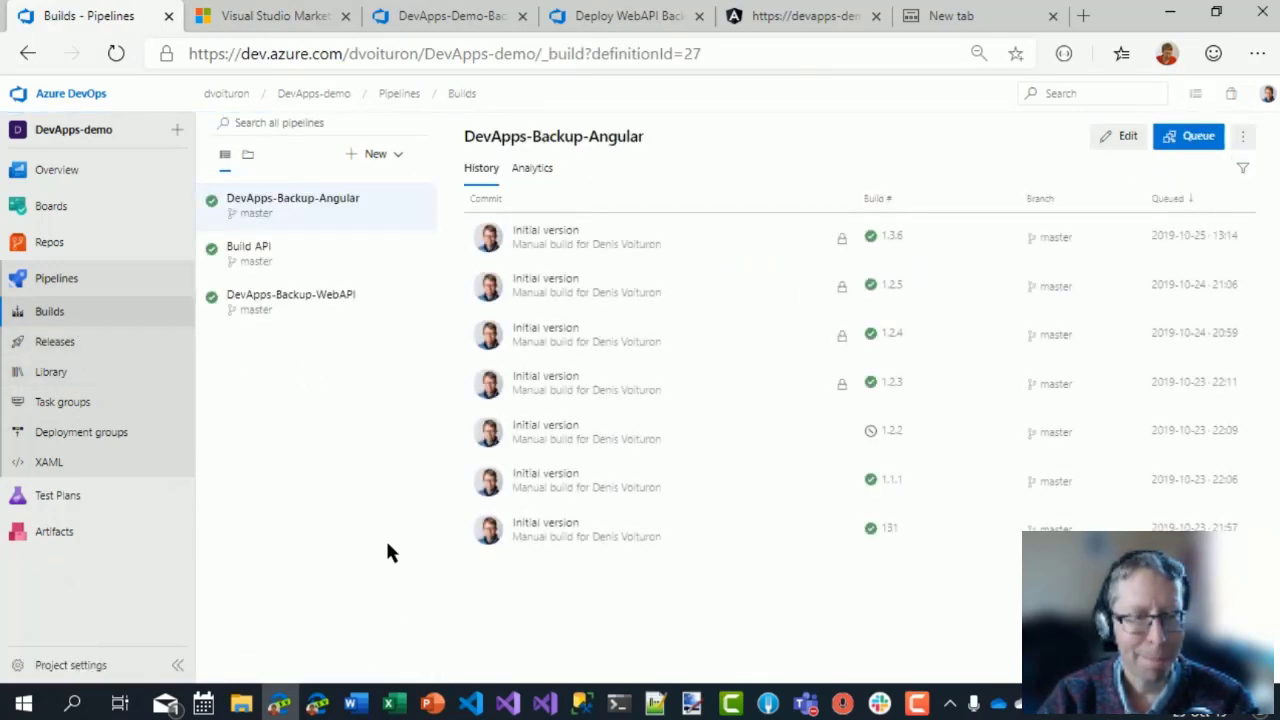
click(55, 342)
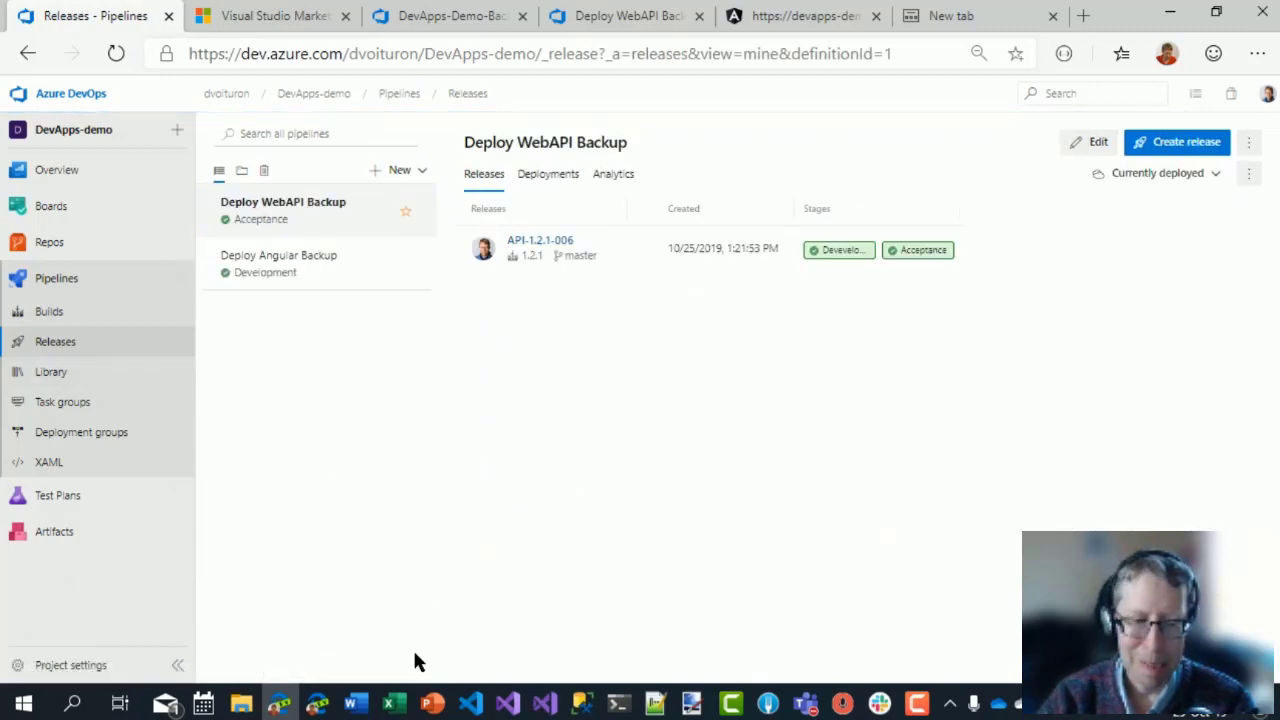
Show the Check List slide in PowerPoint, and return to Azure DevOps to view the repository files.
click(432, 705)
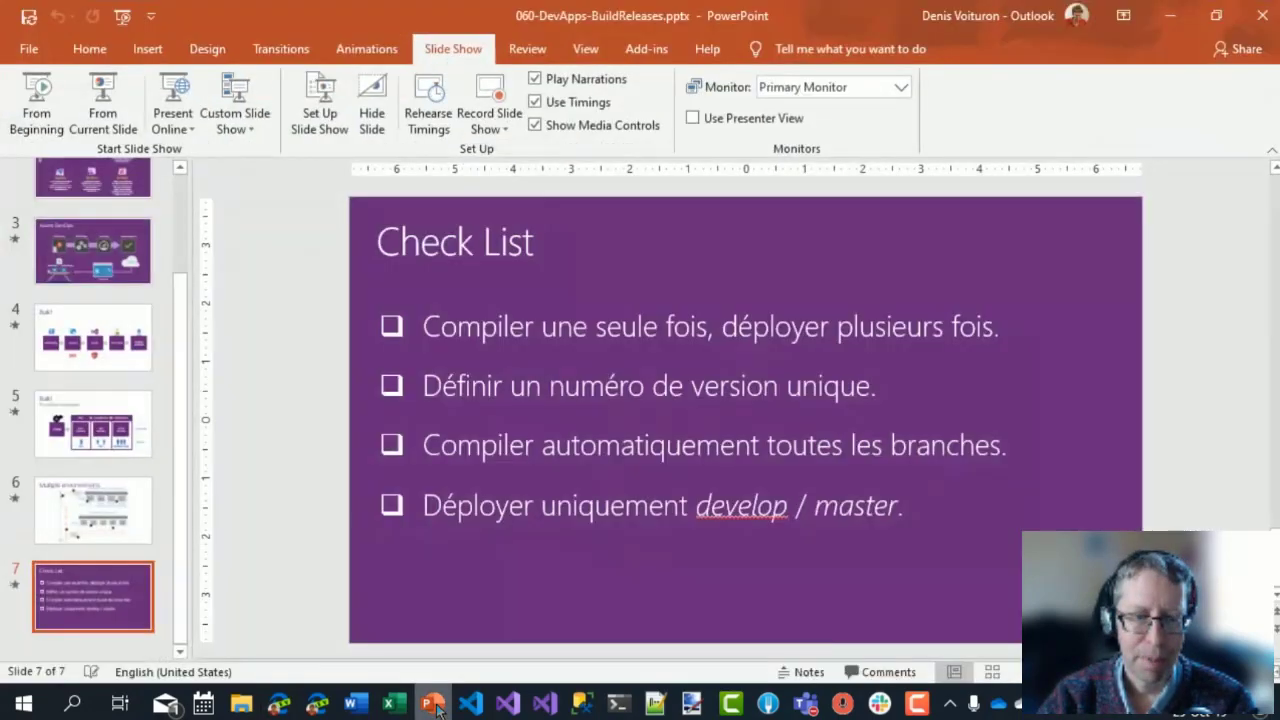
click(432, 704)
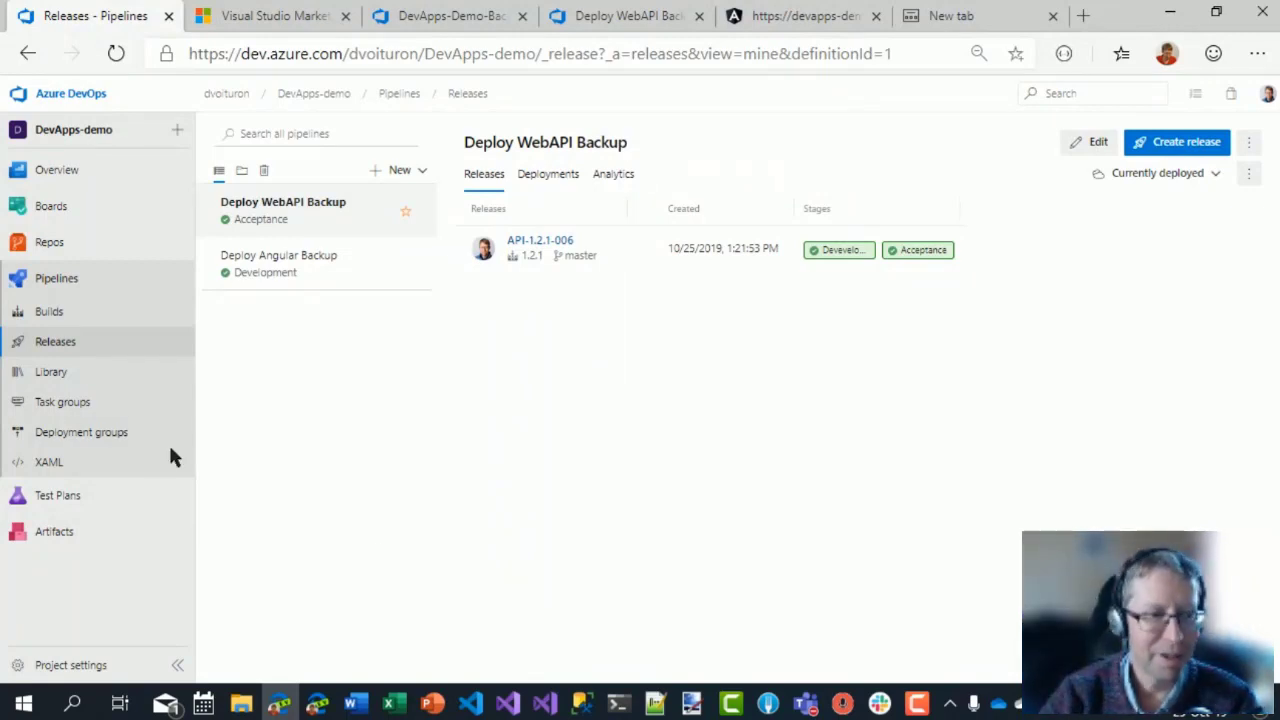
mouse_move(72, 255)
click(145, 248)
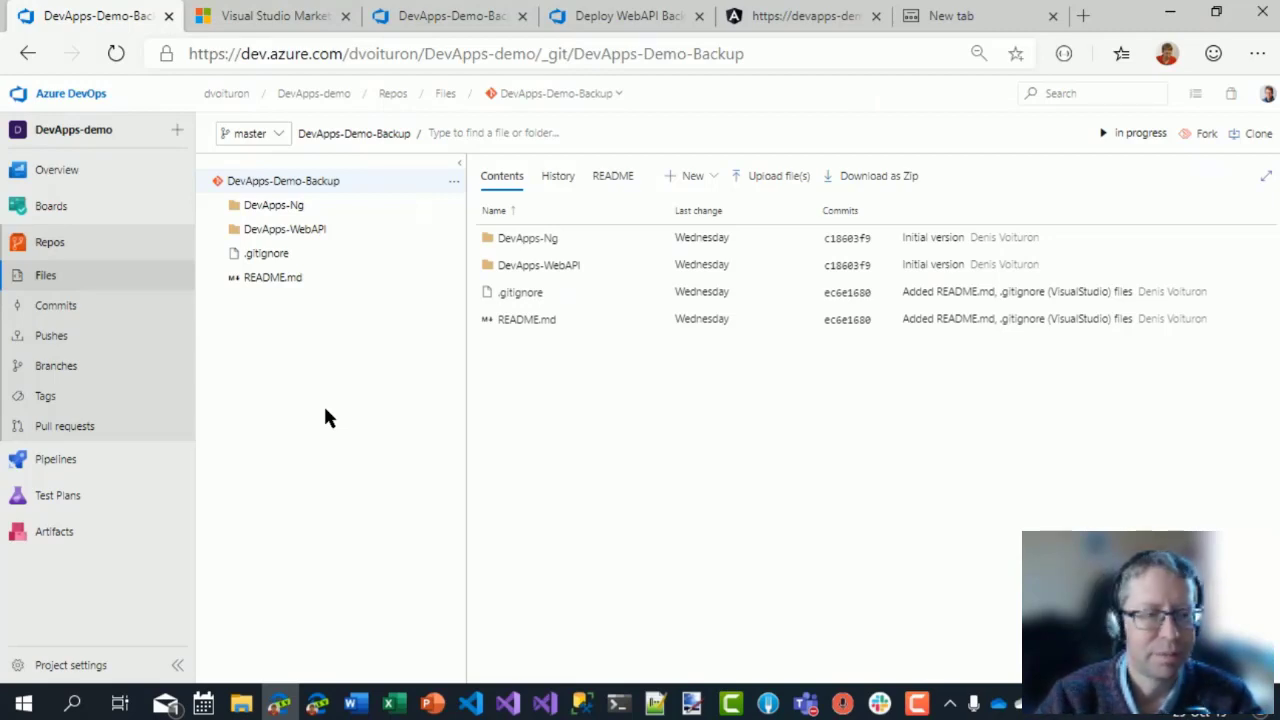
Edit the Build API pipeline to enable continuous integration on the master branch, and save it without queuing a build.
click(56, 459)
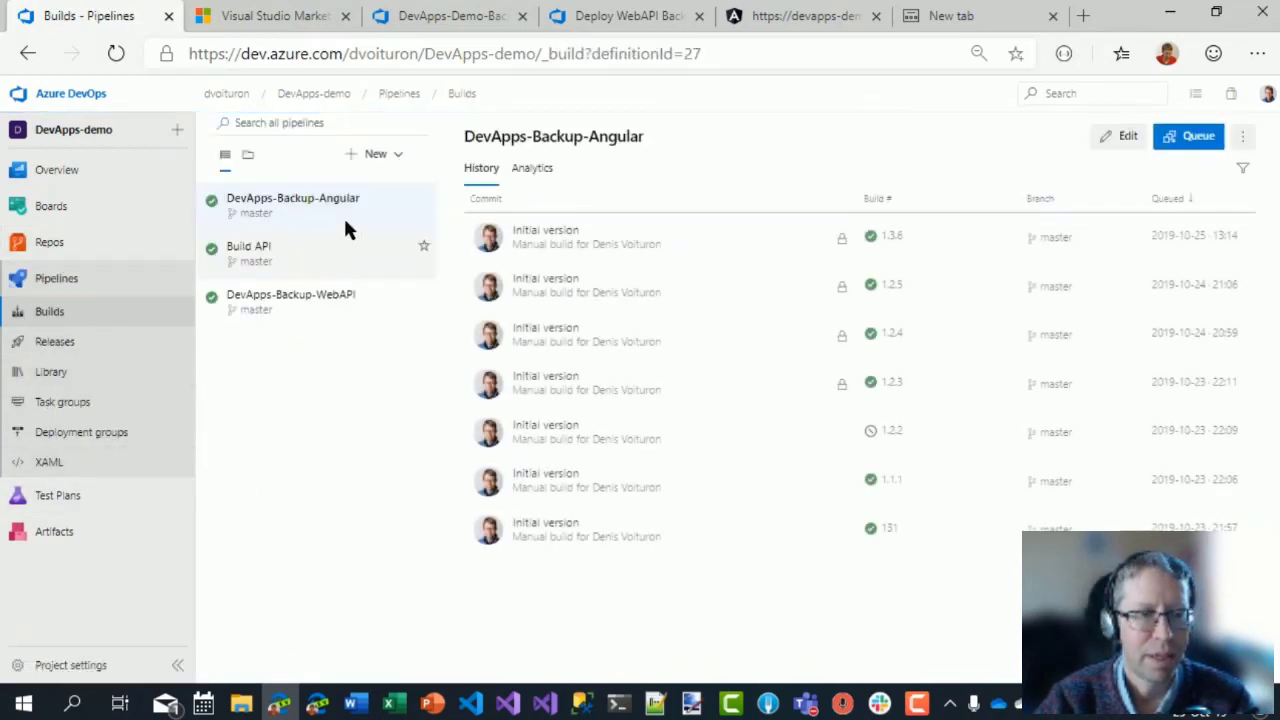
click(335, 259)
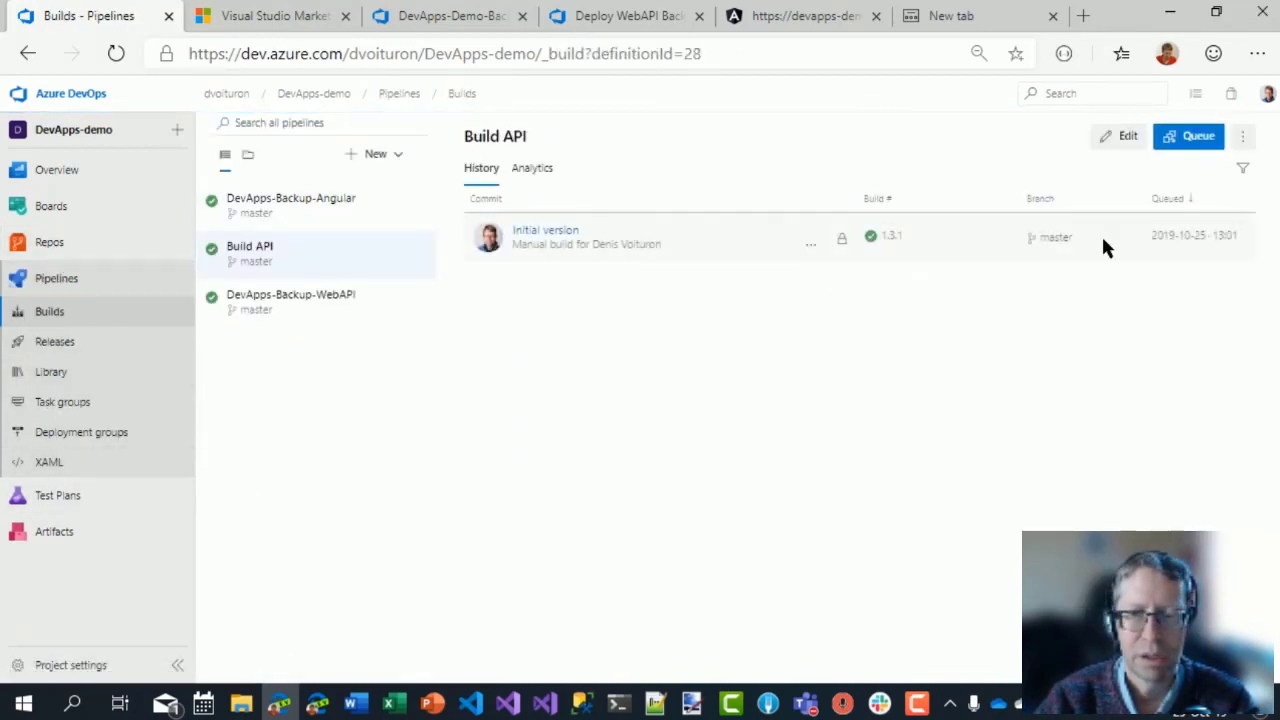
click(1125, 138)
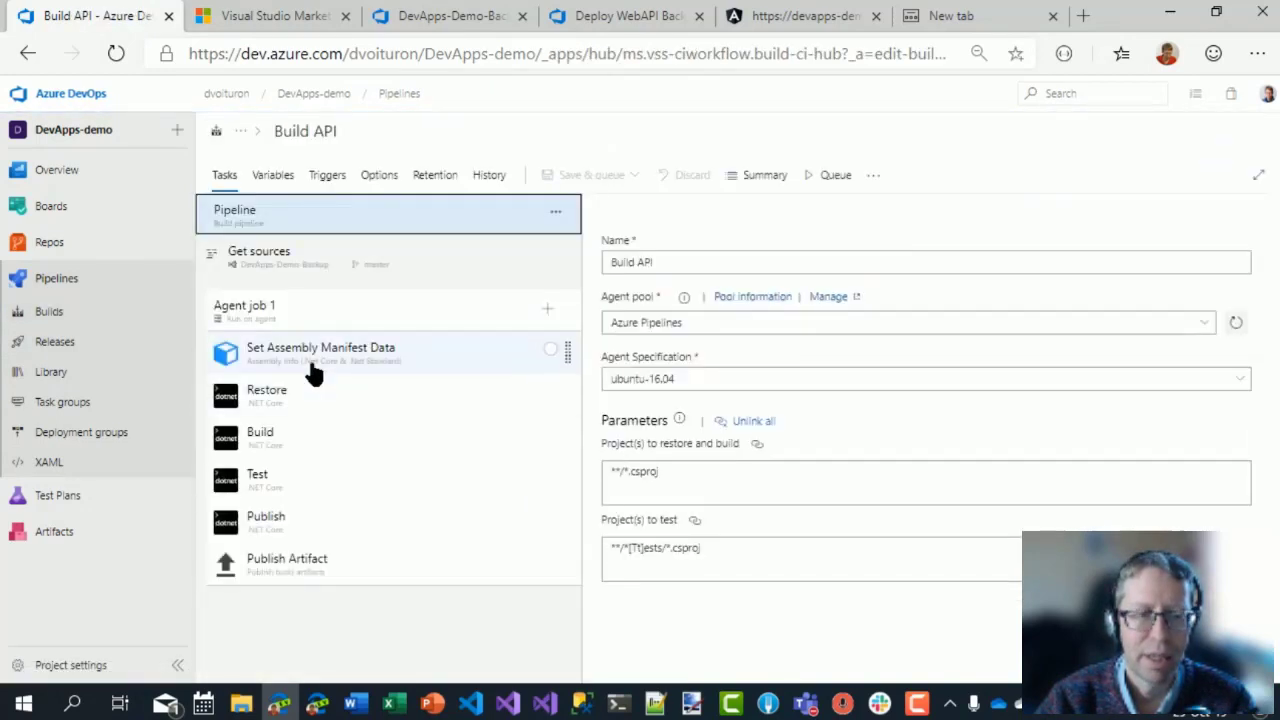
click(329, 183)
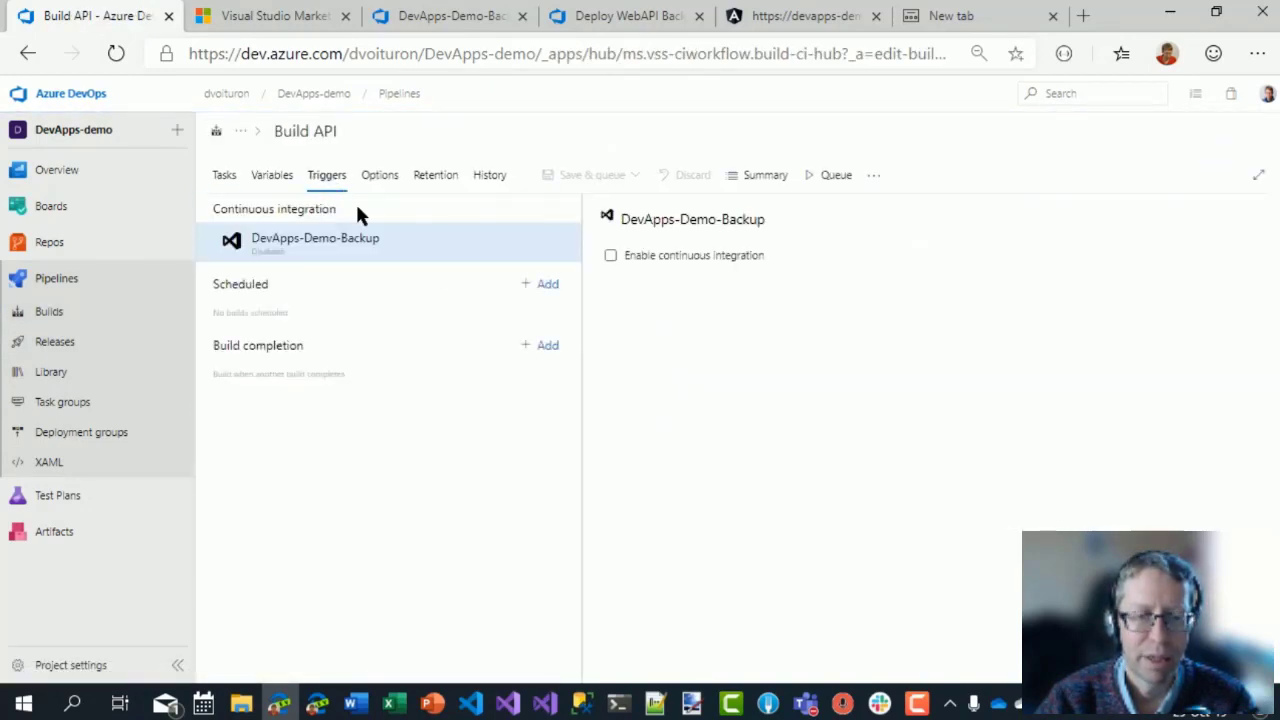
click(610, 258)
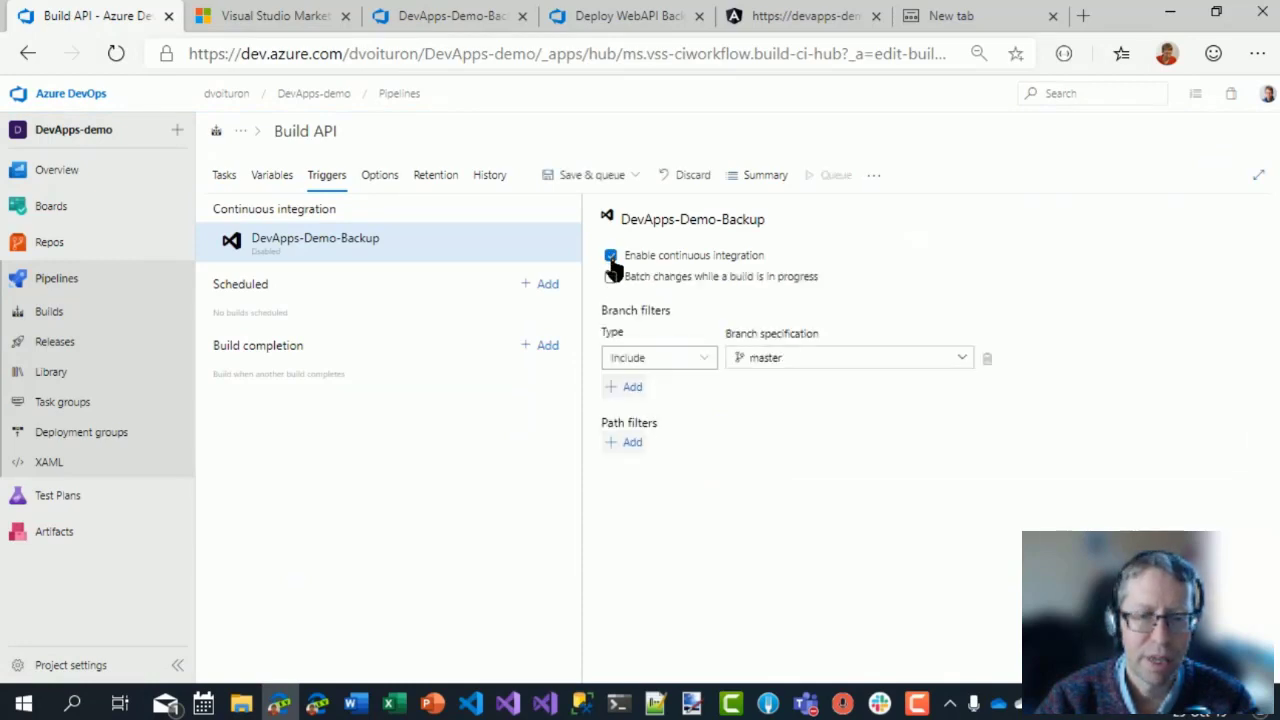
click(818, 364)
click(933, 586)
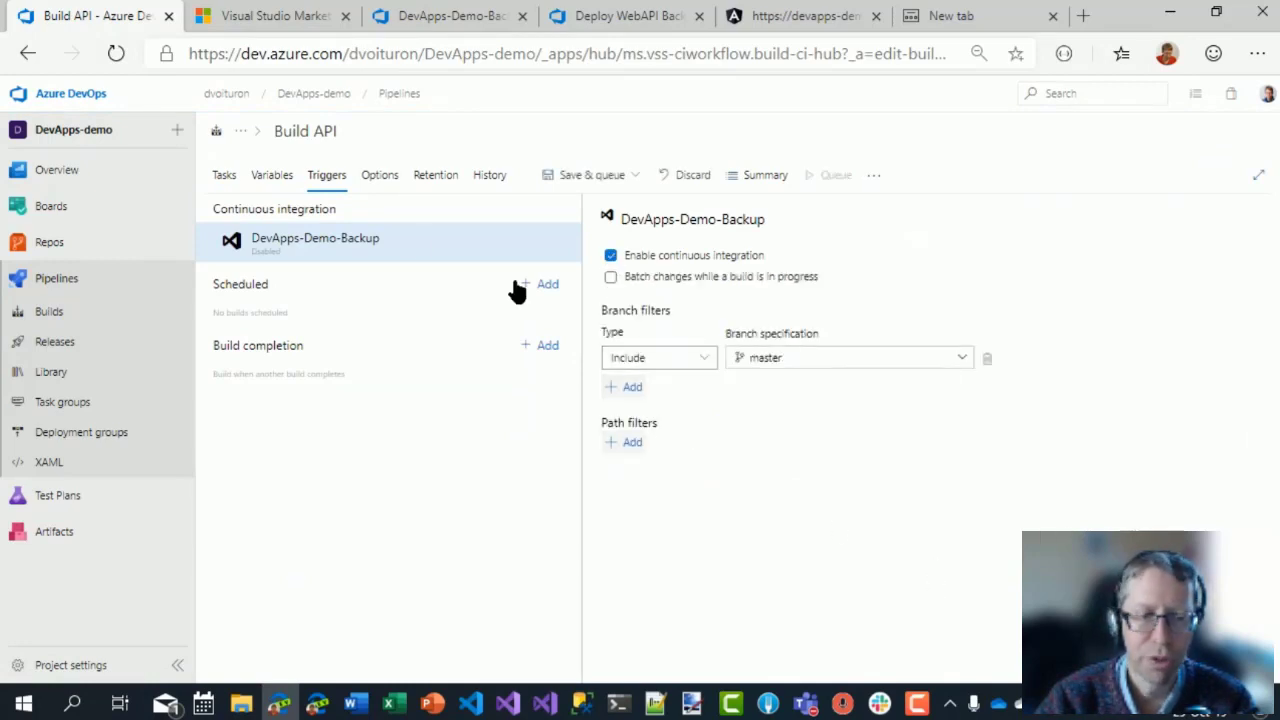
click(636, 180)
click(597, 230)
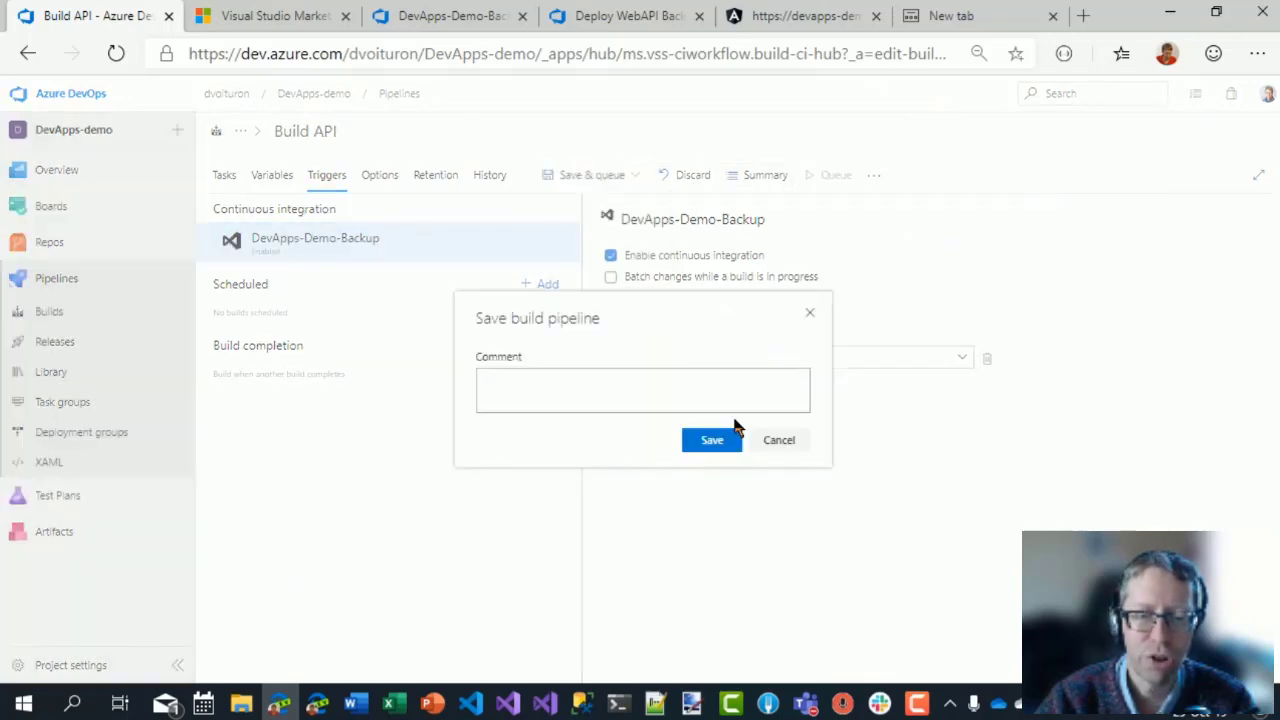
click(708, 439)
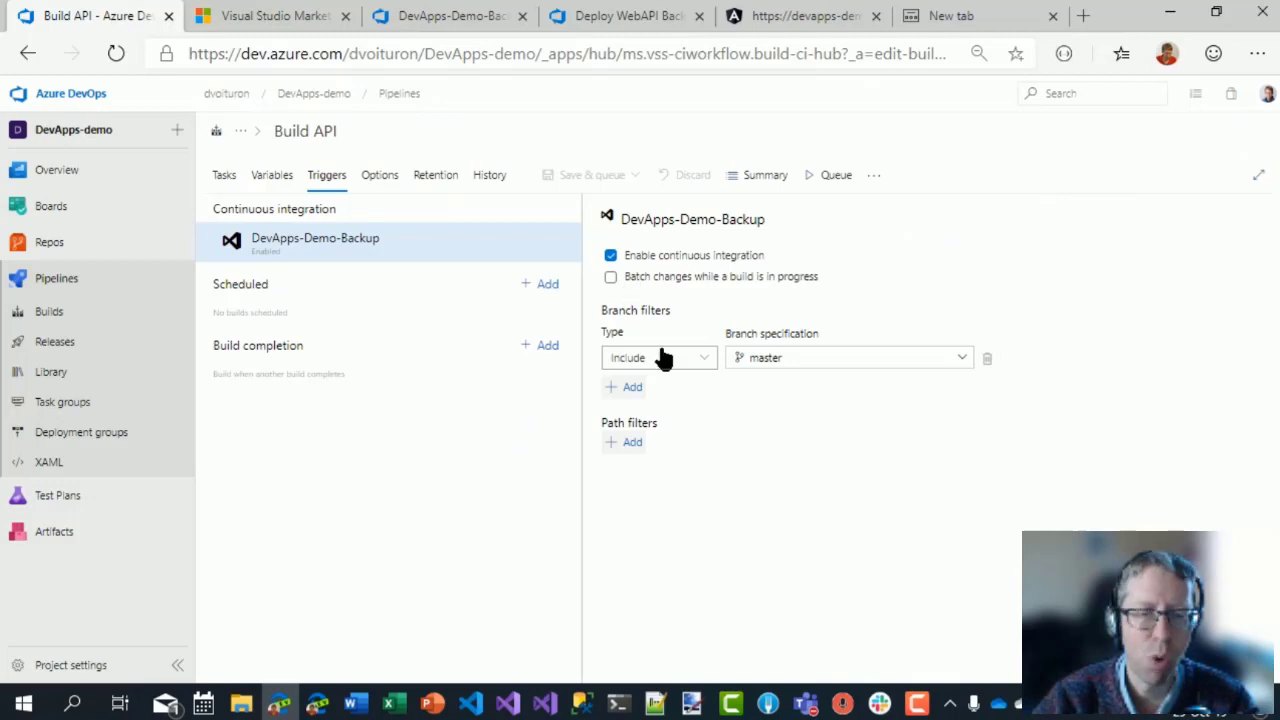
Append "..." to the API references line in README.md and commit the change to master with the comment "Updated README.md".
click(58, 255)
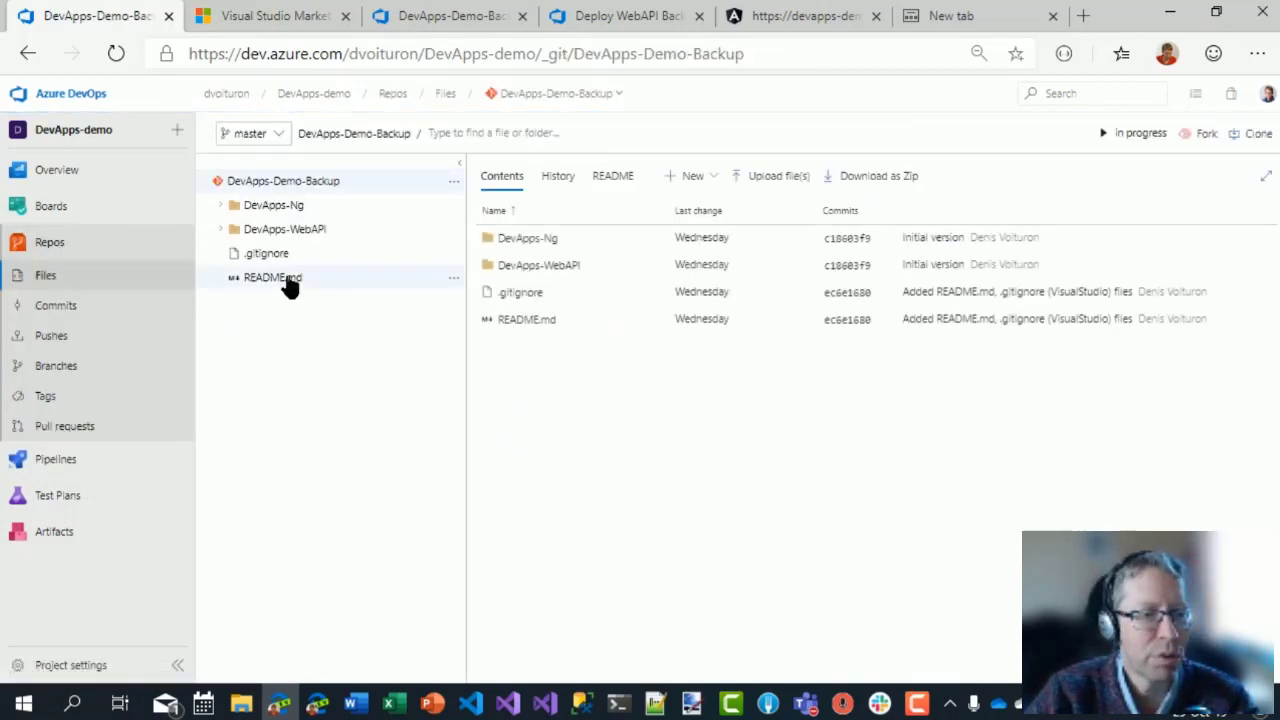
click(512, 322)
click(793, 177)
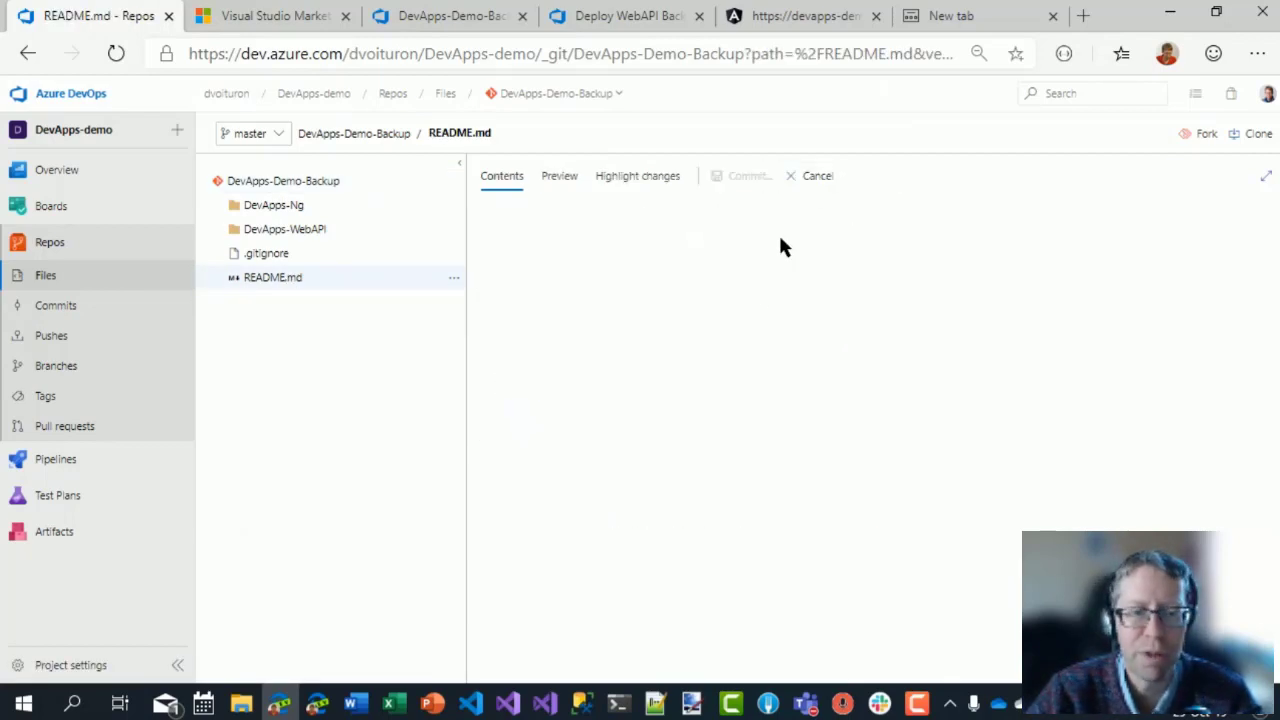
click(637, 300)
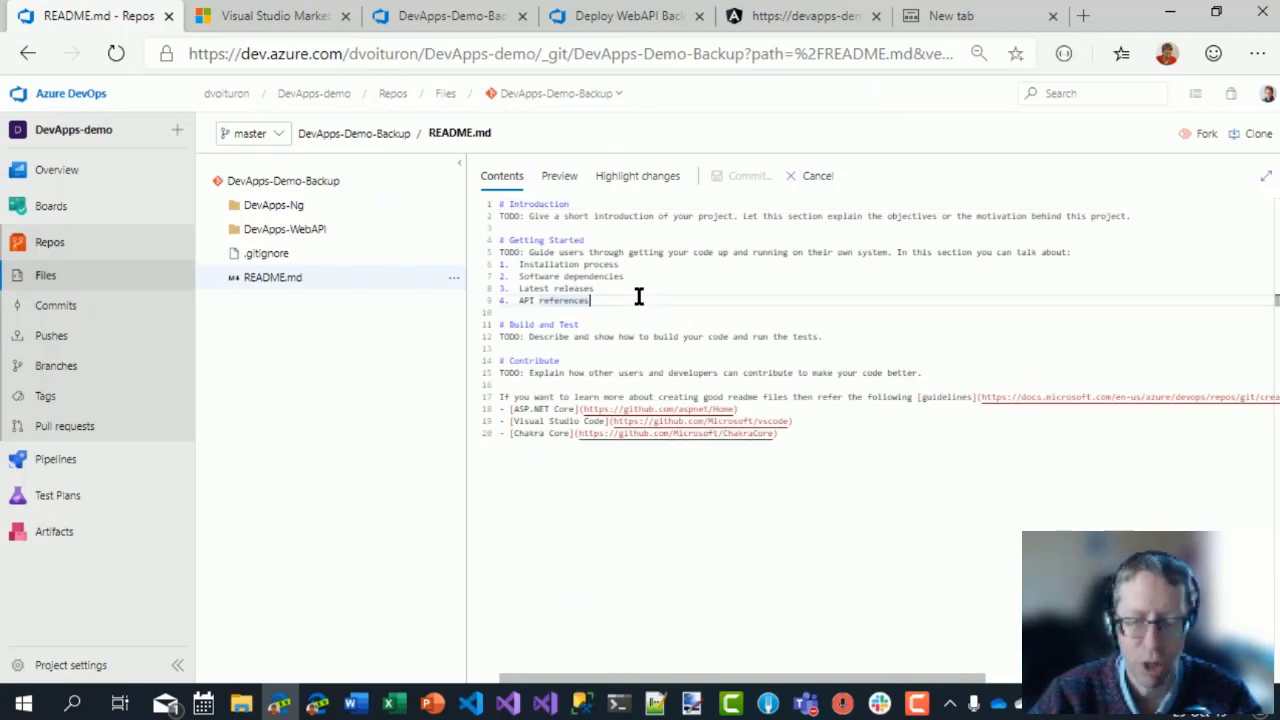
text(...)
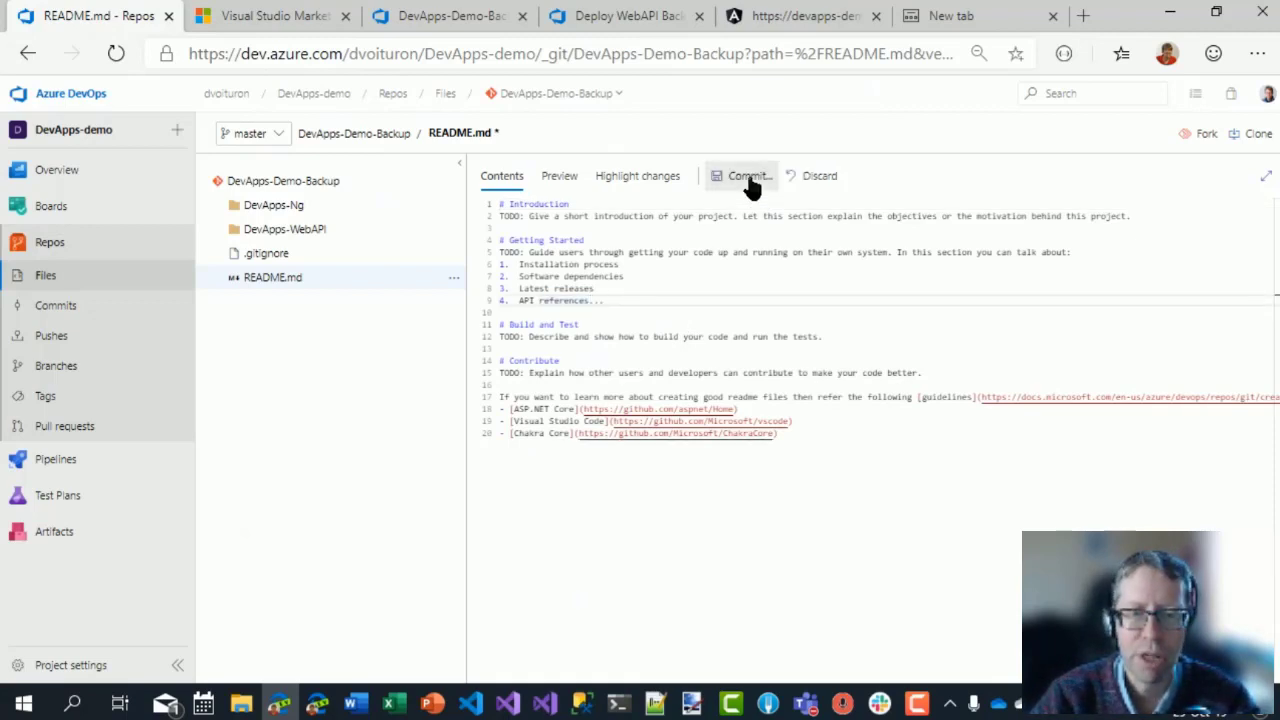
click(749, 180)
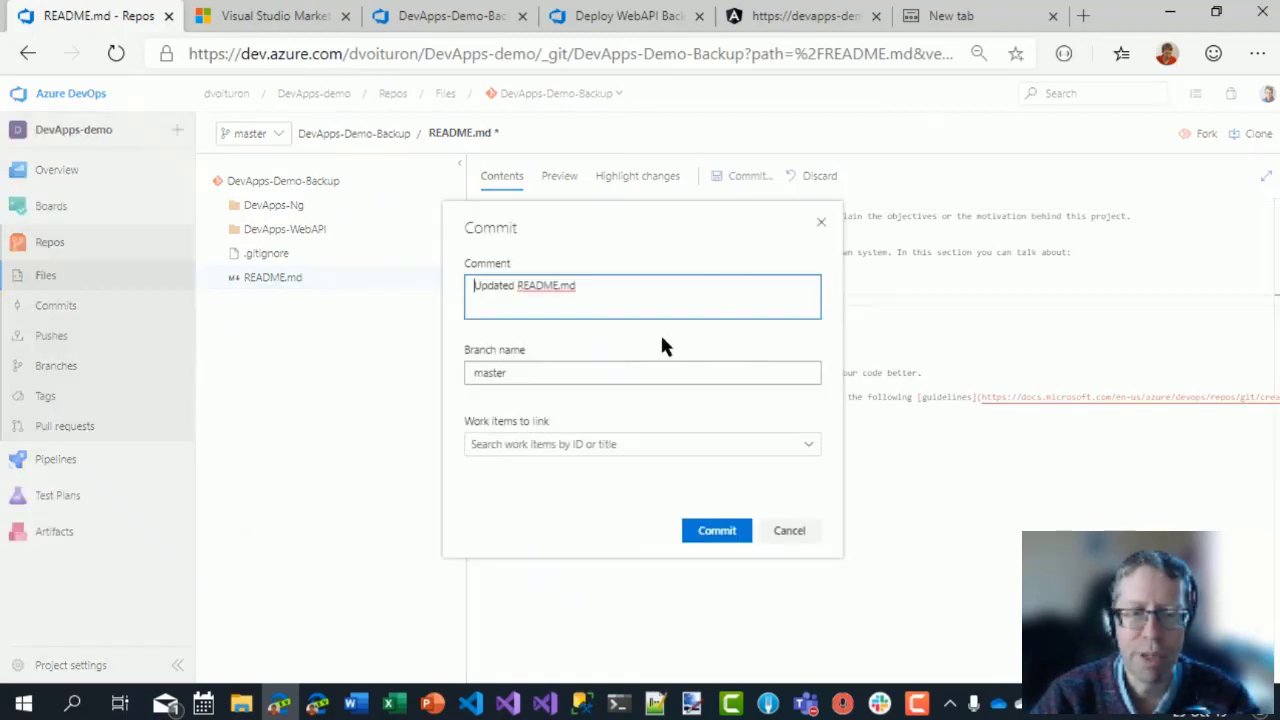
click(720, 540)
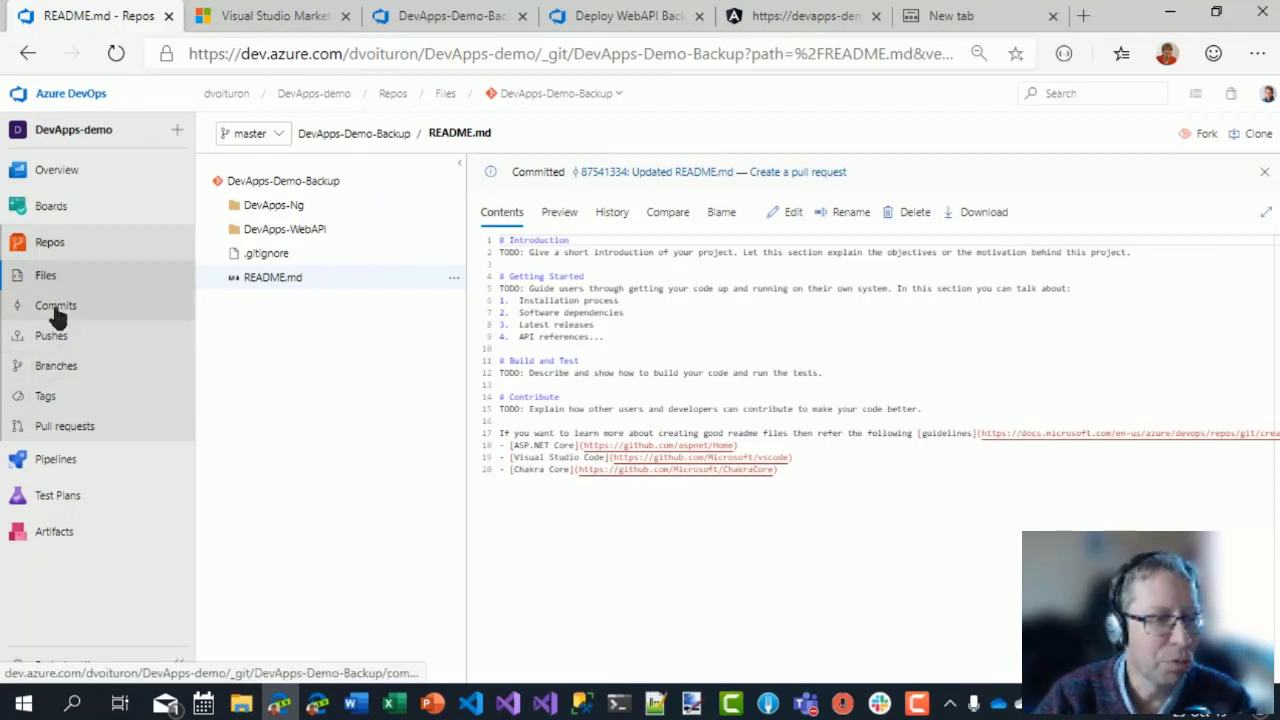
Check the Build API build history for a CI build, and return to the repository files.
mouse_move(60, 459)
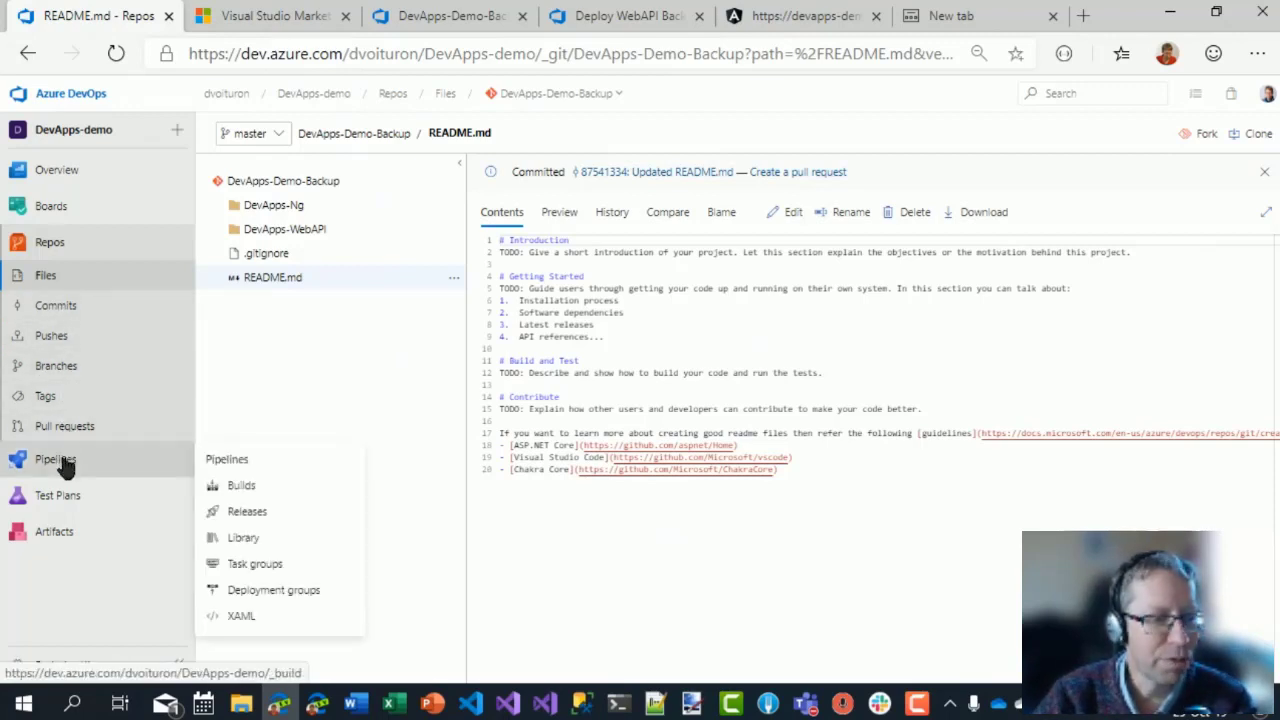
click(240, 485)
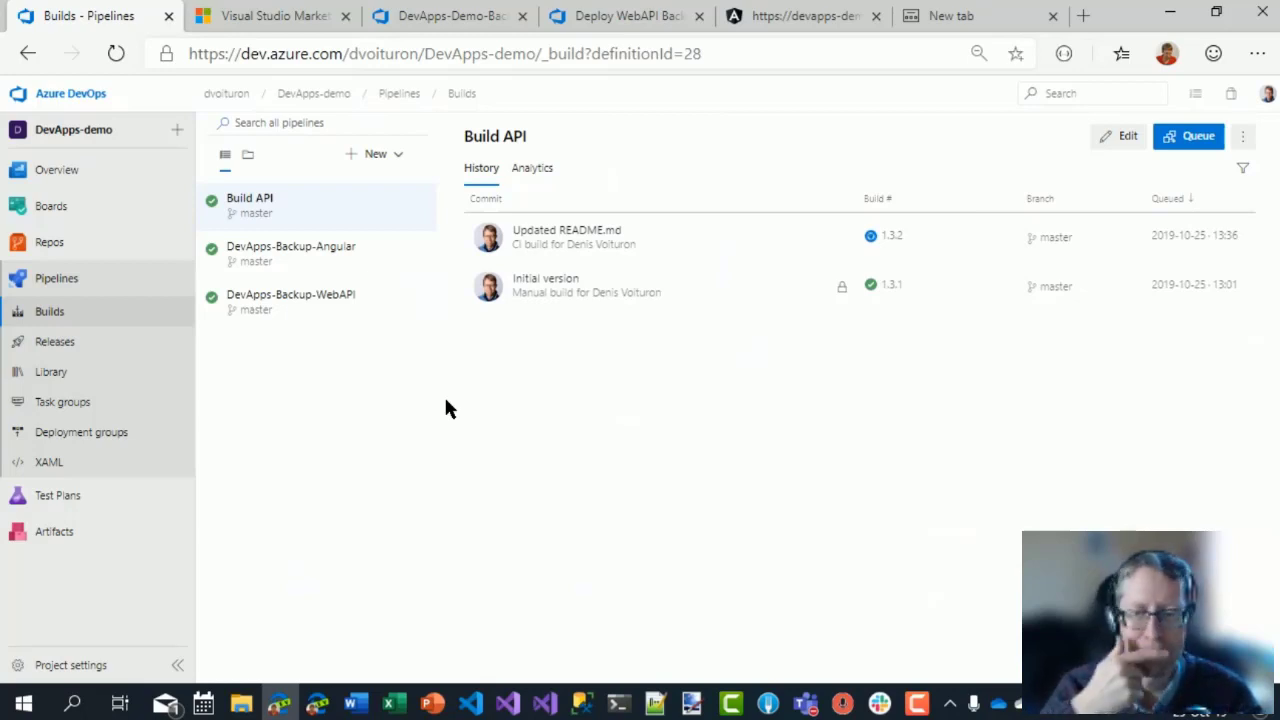
click(60, 250)
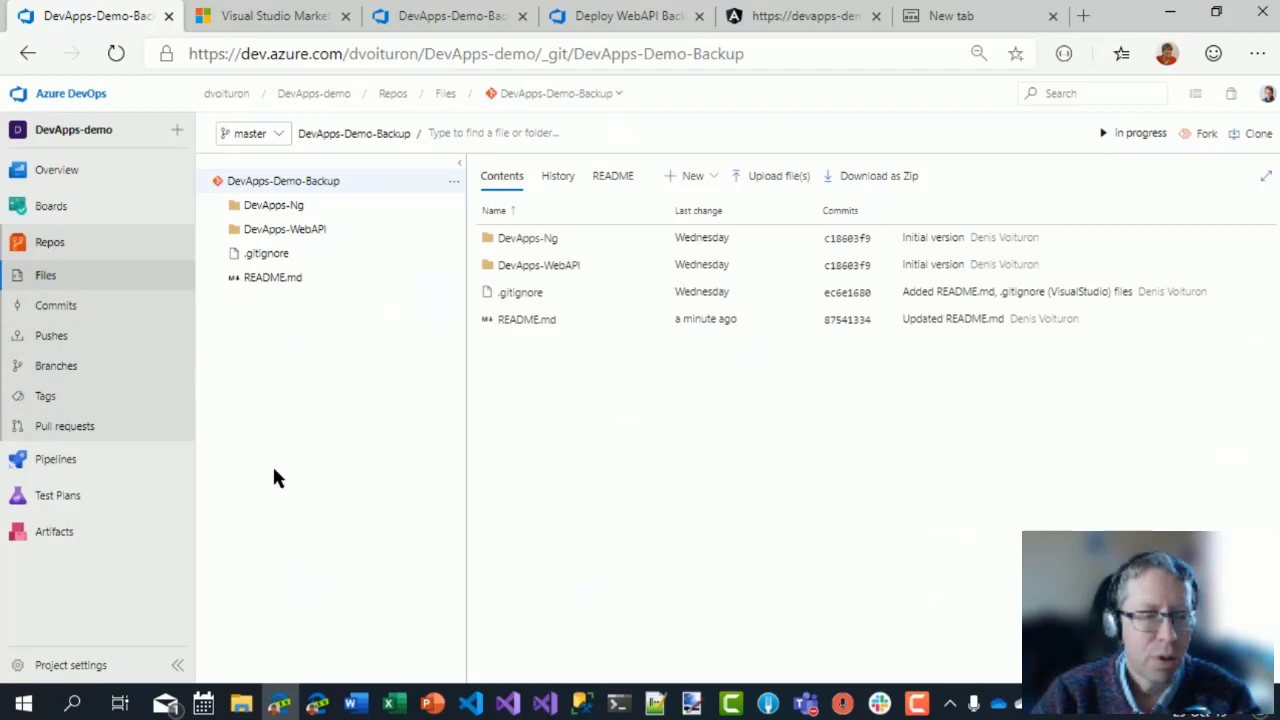
Open the repository settings of the project and view the policies and options of the DevApps-demo repository.
click(108, 672)
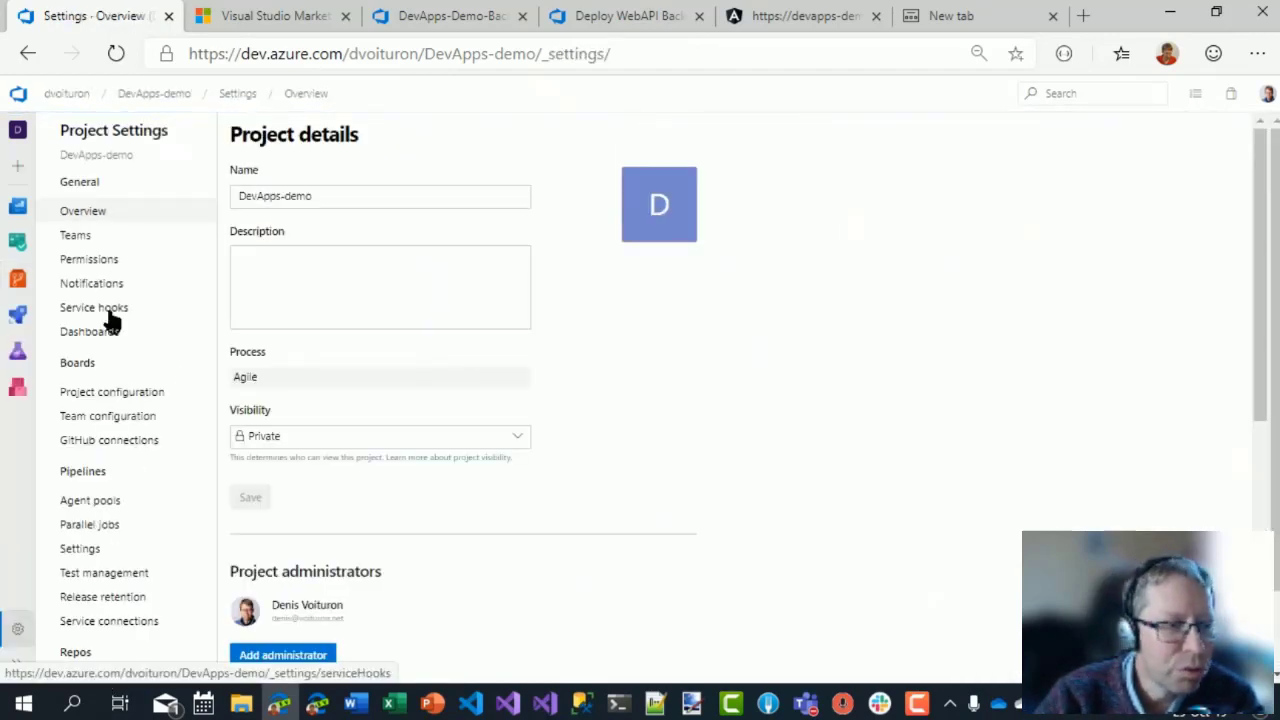
click(90, 680)
click(300, 222)
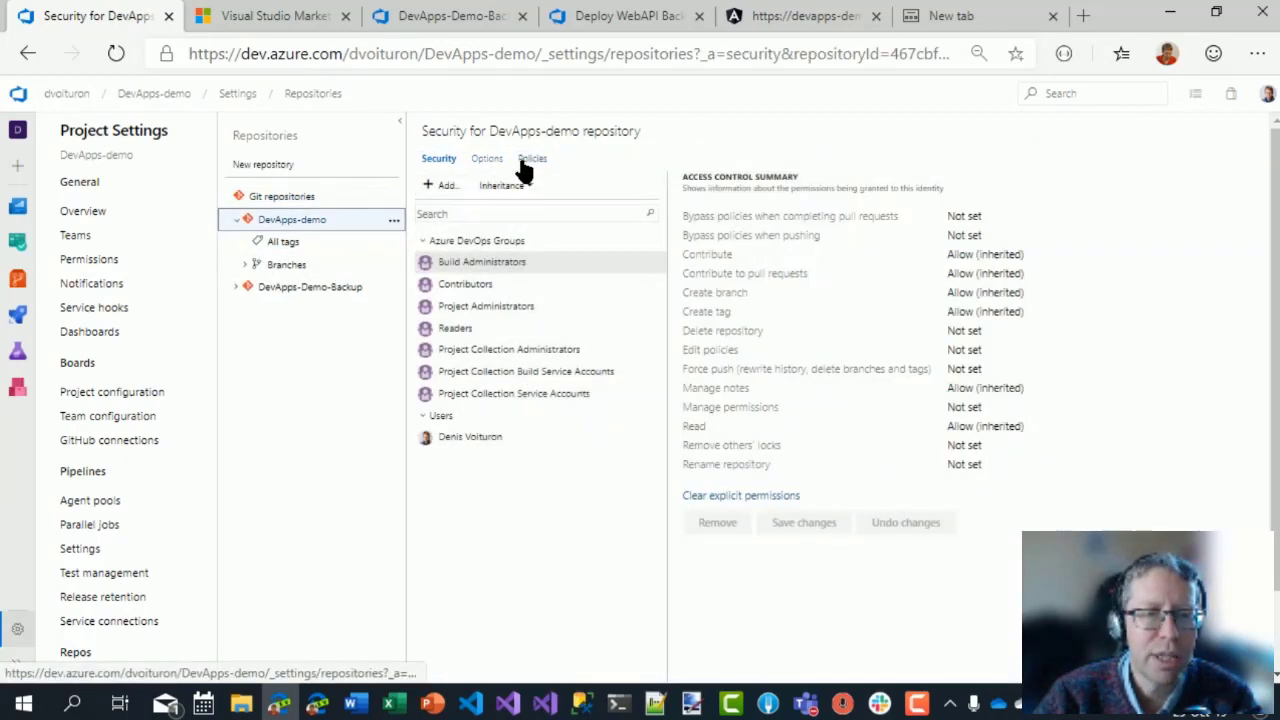
click(526, 162)
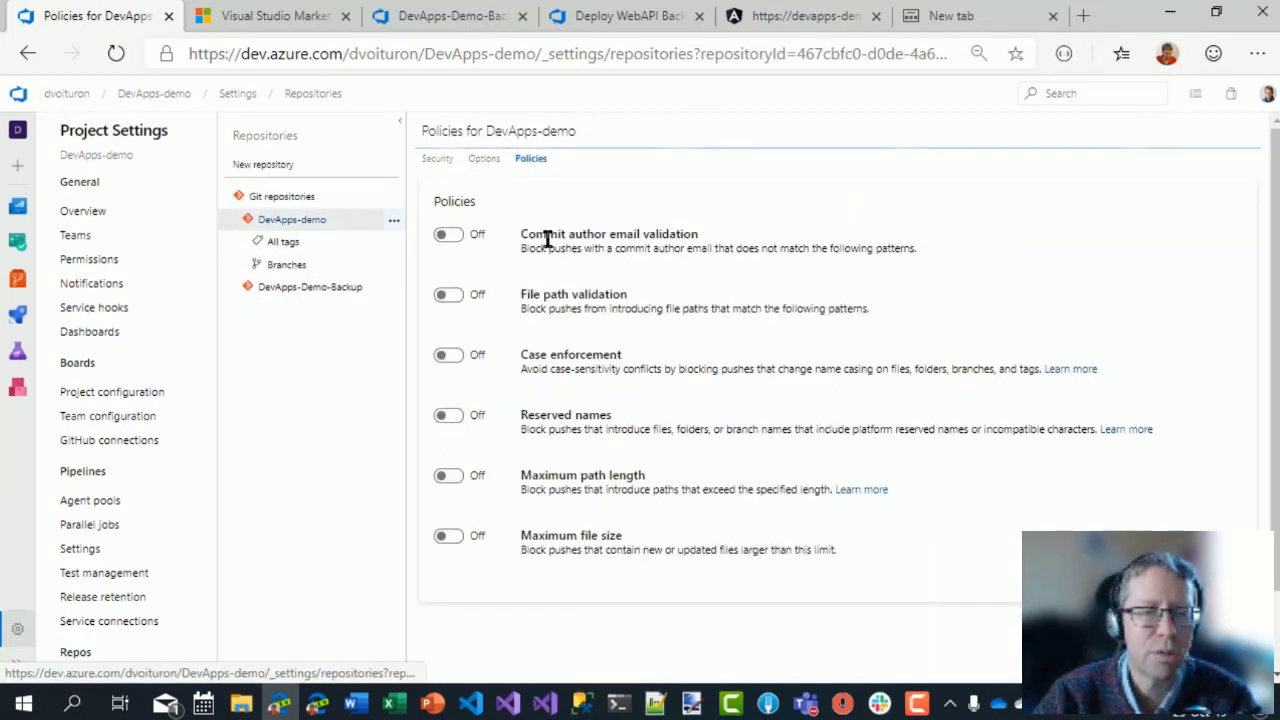
click(489, 168)
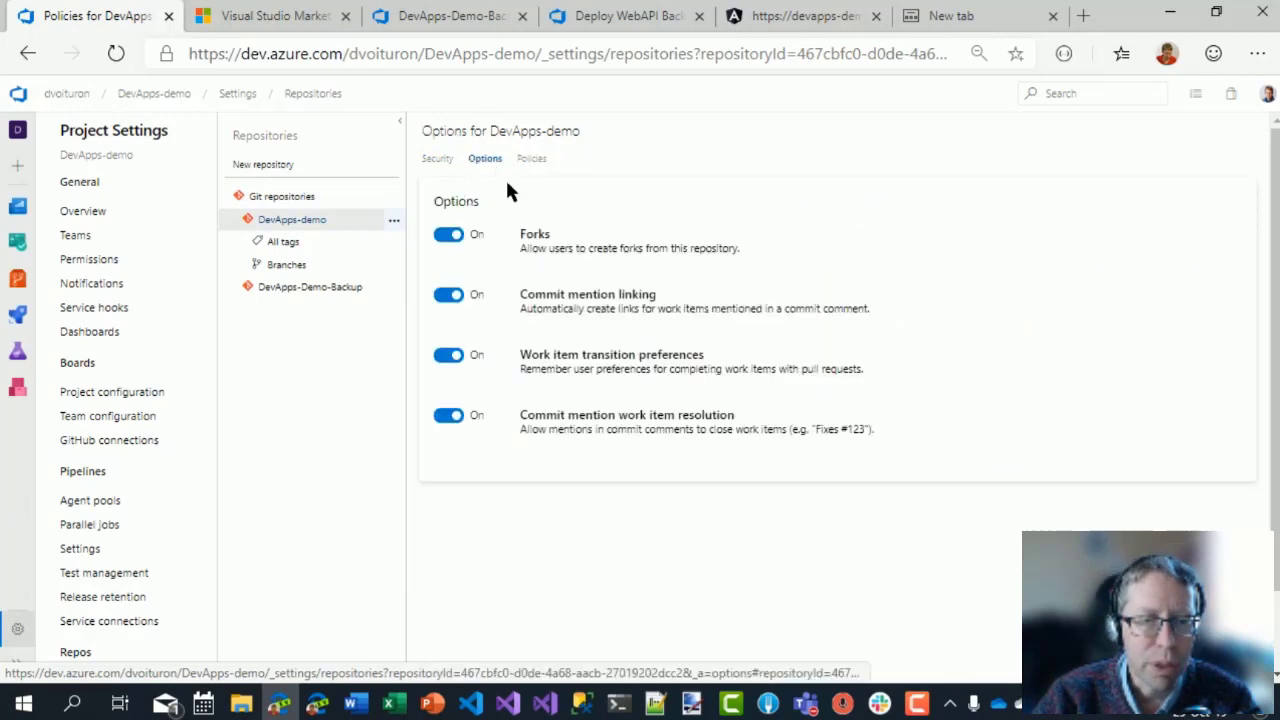
Review the branch policies of master in DevApps-demo, including the build policy form, and close the form without adding a policy.
click(246, 266)
click(289, 286)
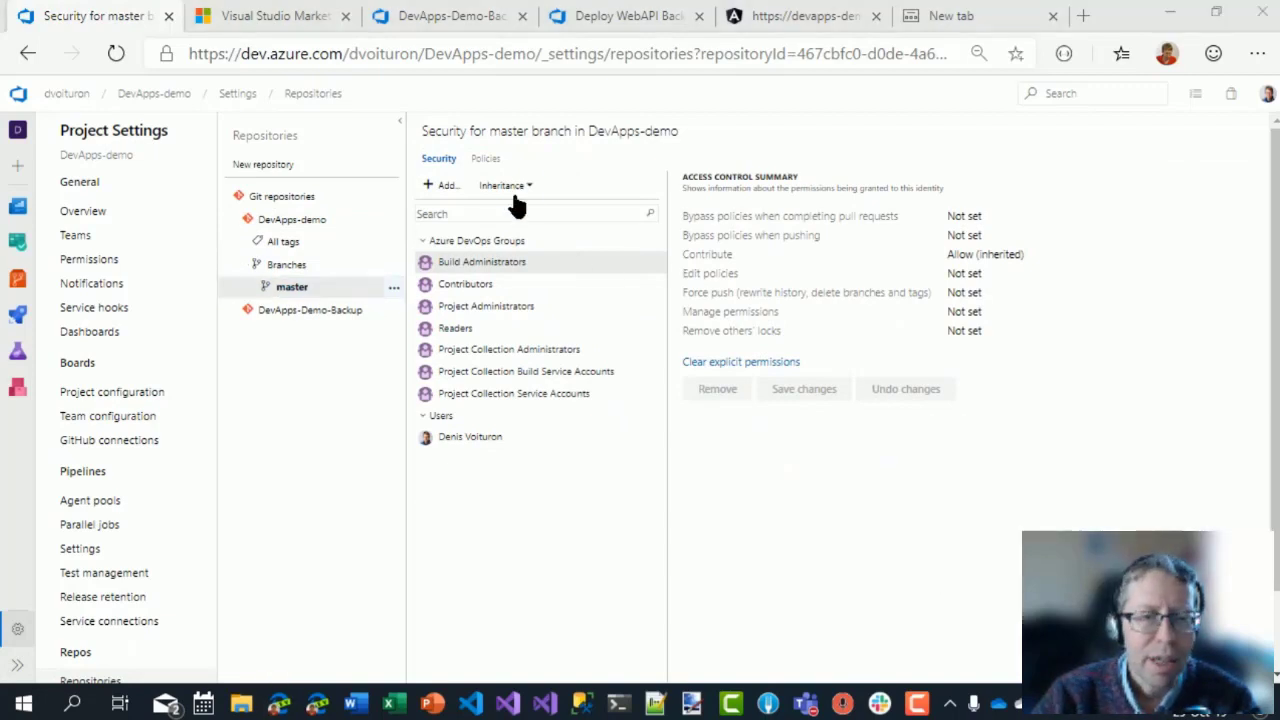
click(486, 160)
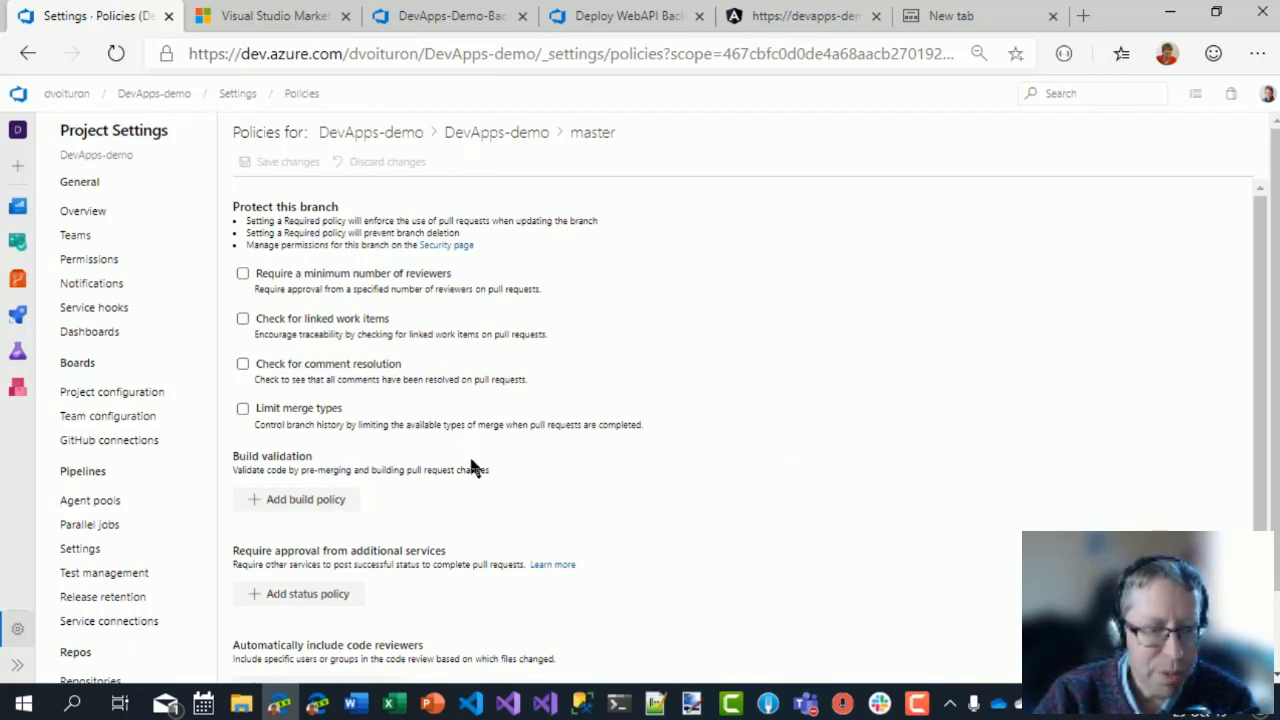
scroll(460, 560, down, 1)
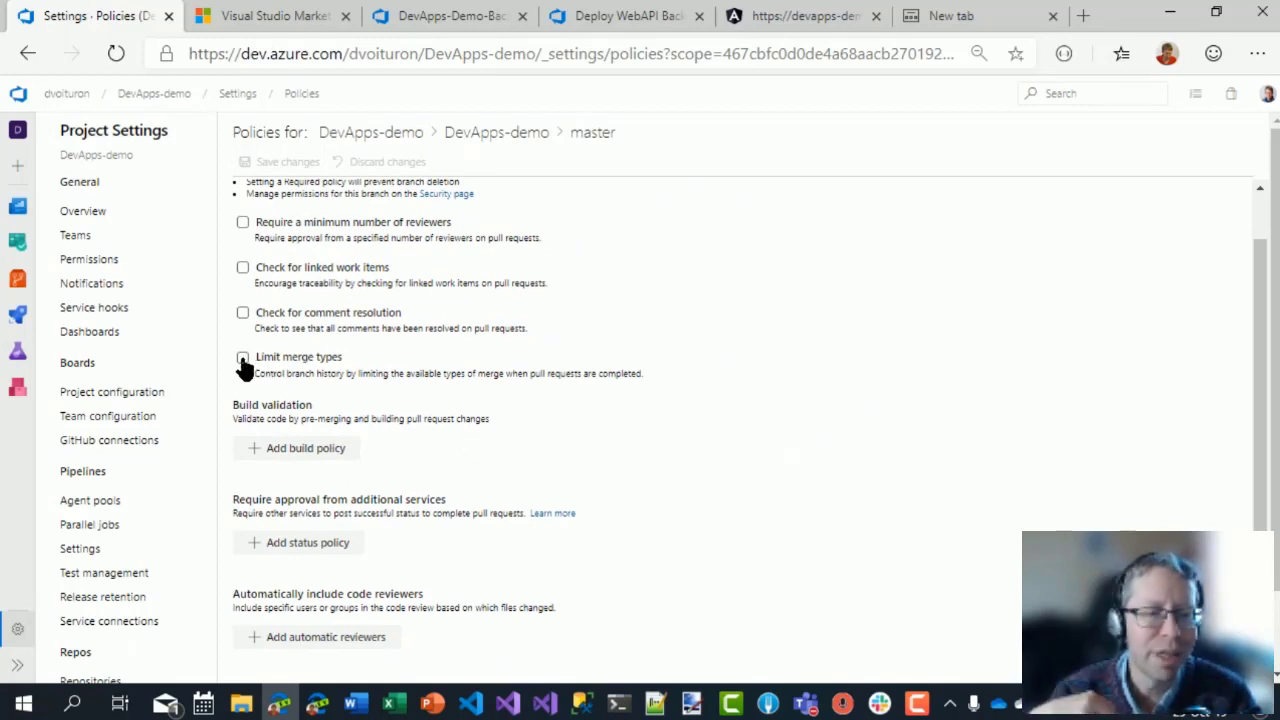
click(280, 452)
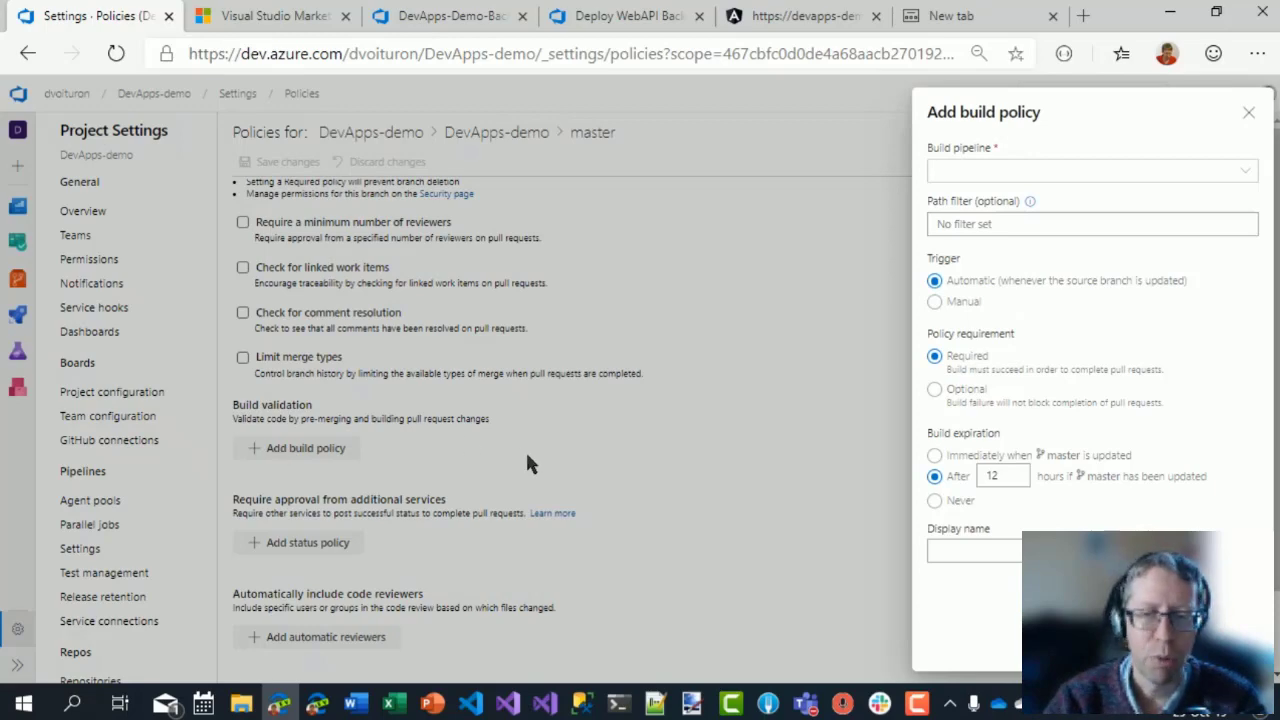
click(1248, 112)
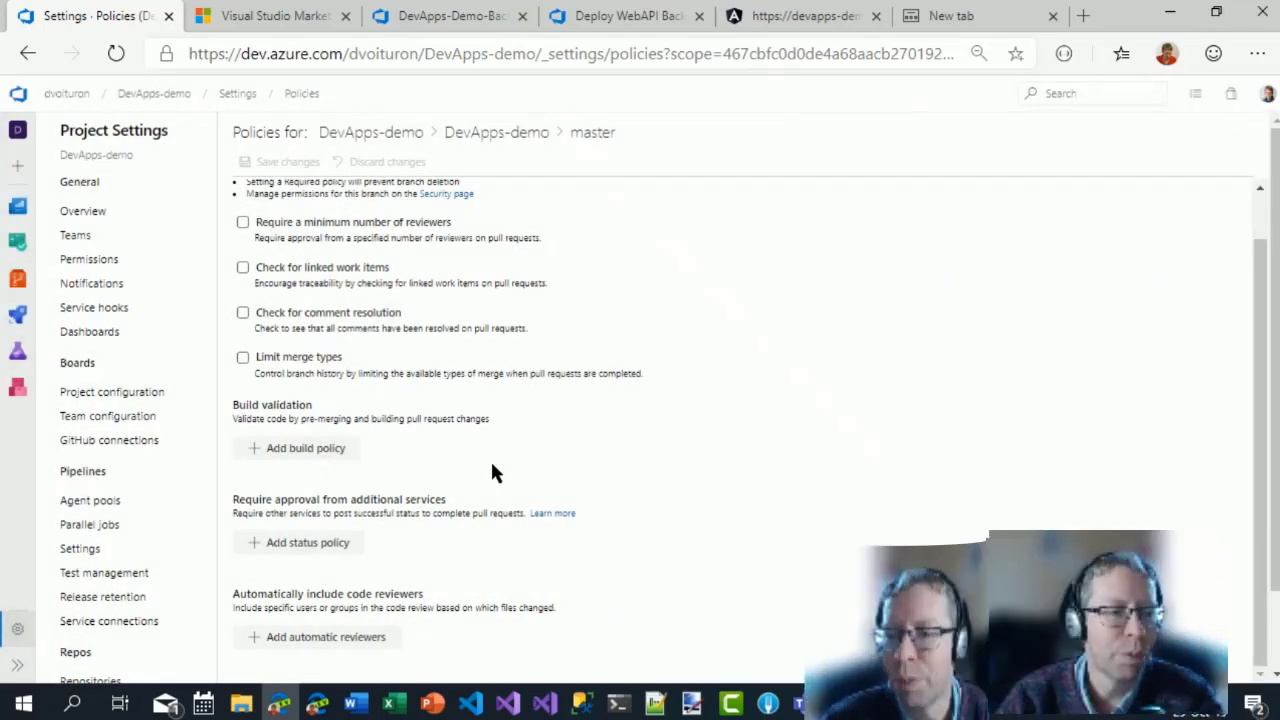